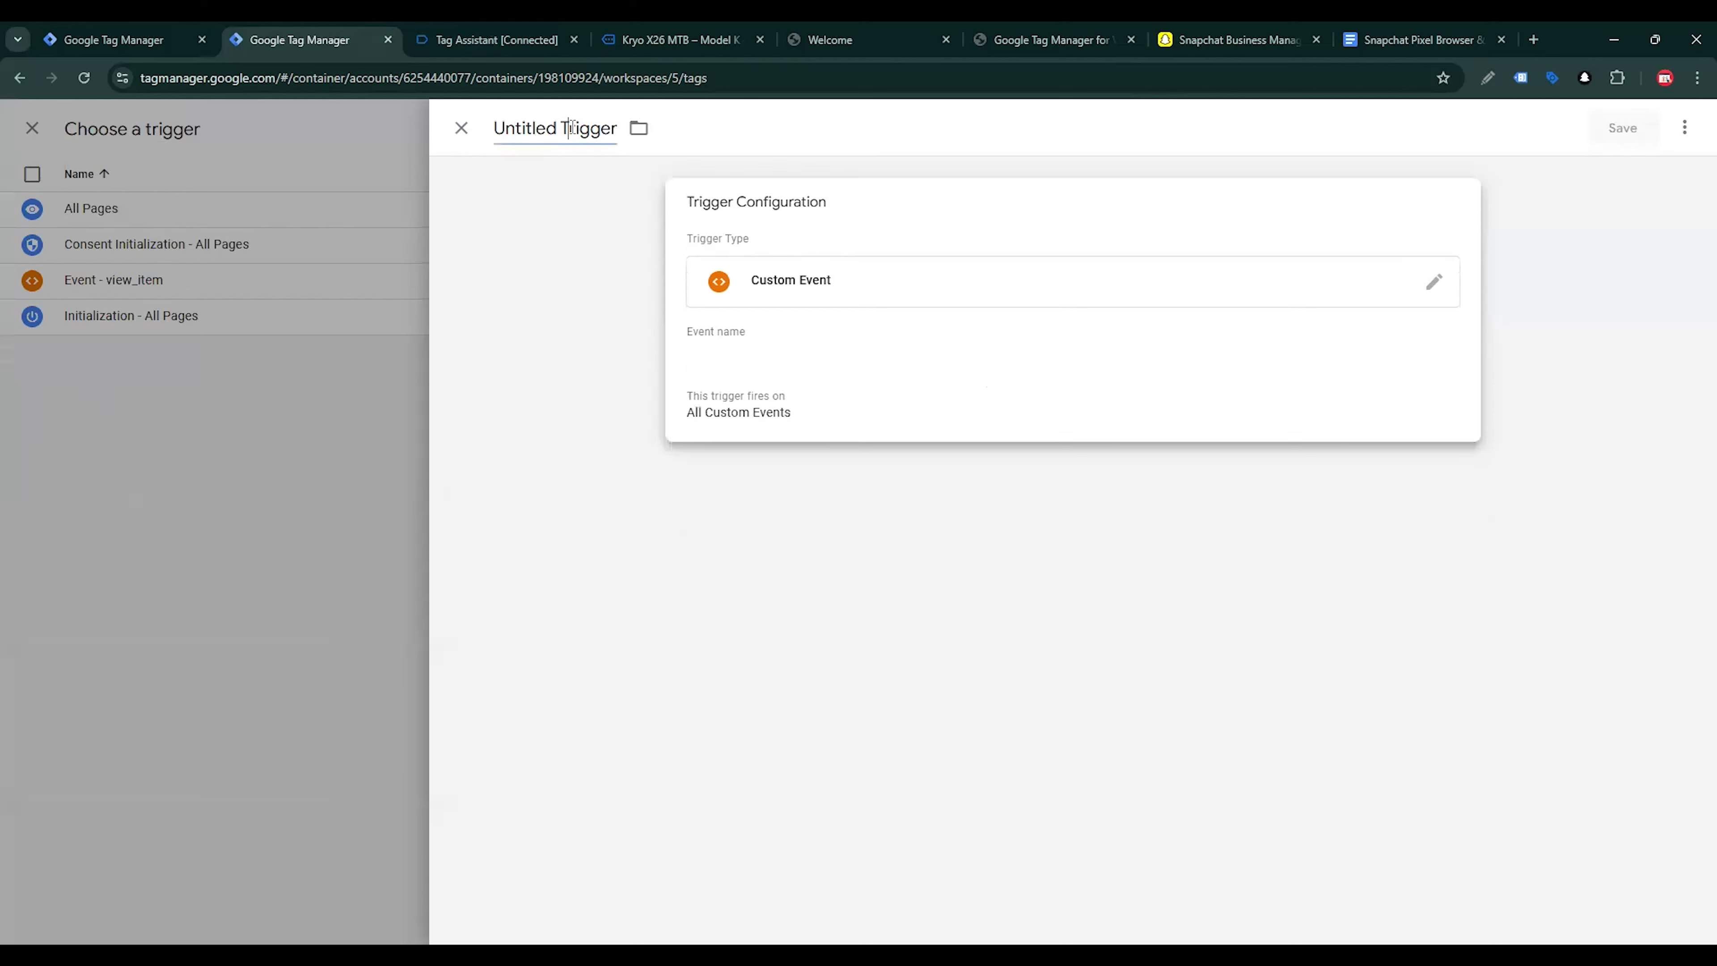
Name the custom event trigger "Event - add_to_cart" and use add_to_cart as its event name
text(Event: add_to_cart)
click(548, 127)
key(BackSpace)
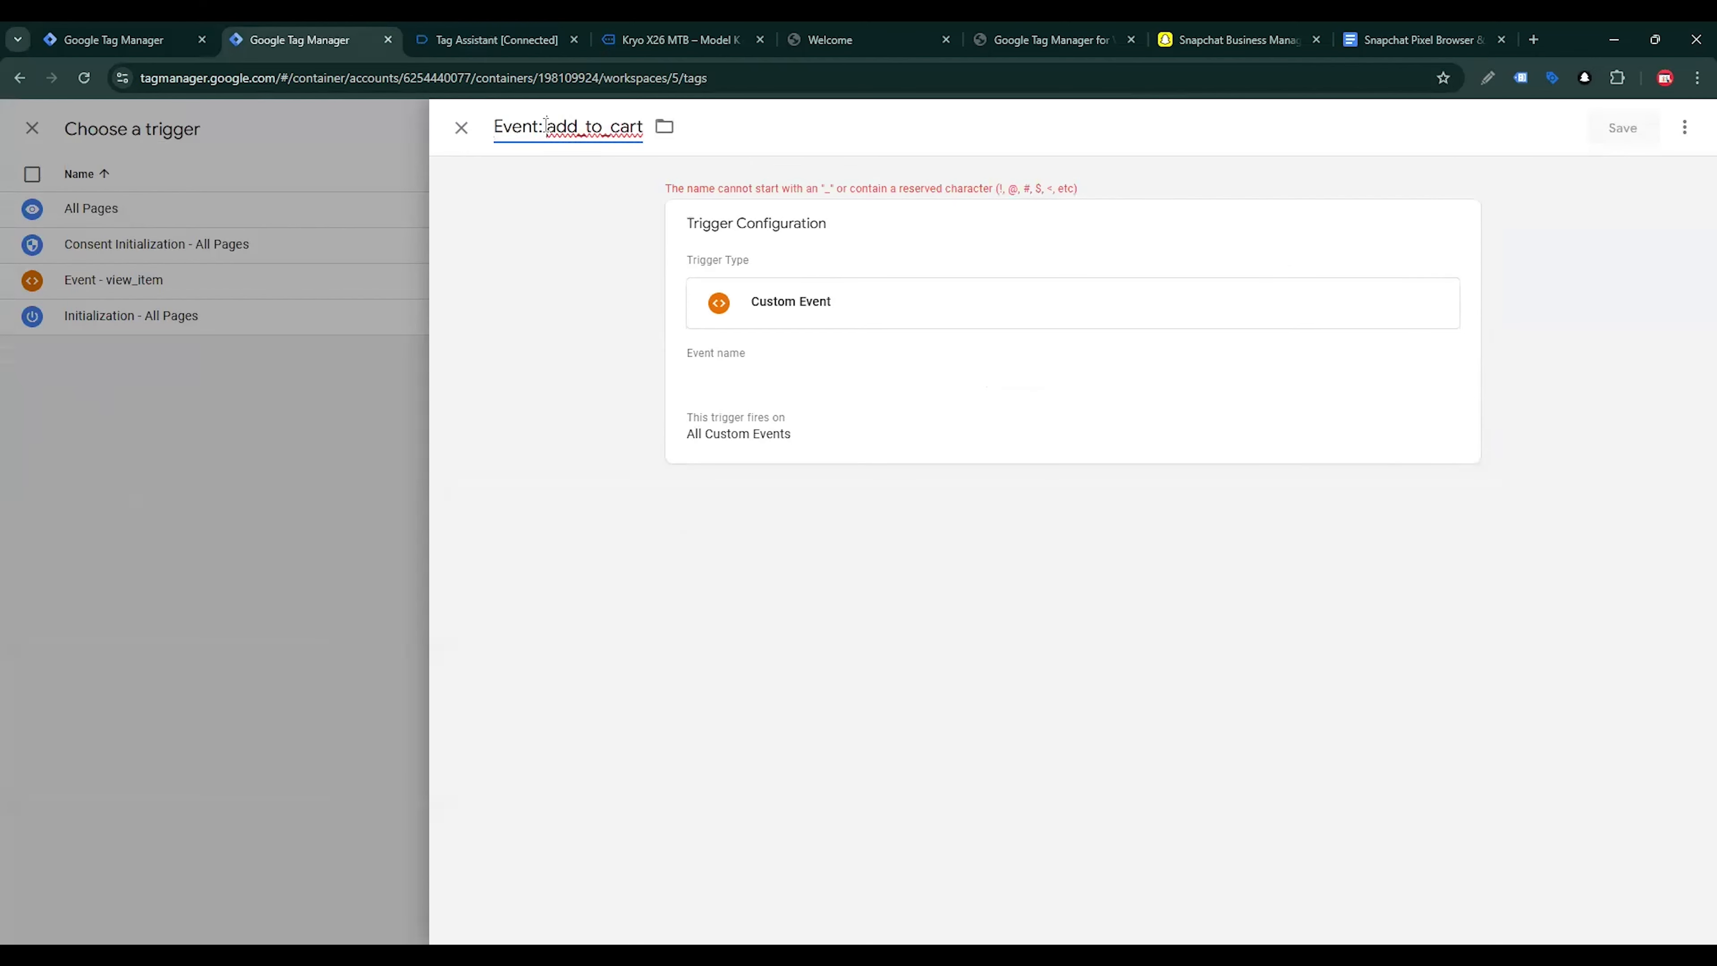
text(-)
drag(555, 127, 679, 135)
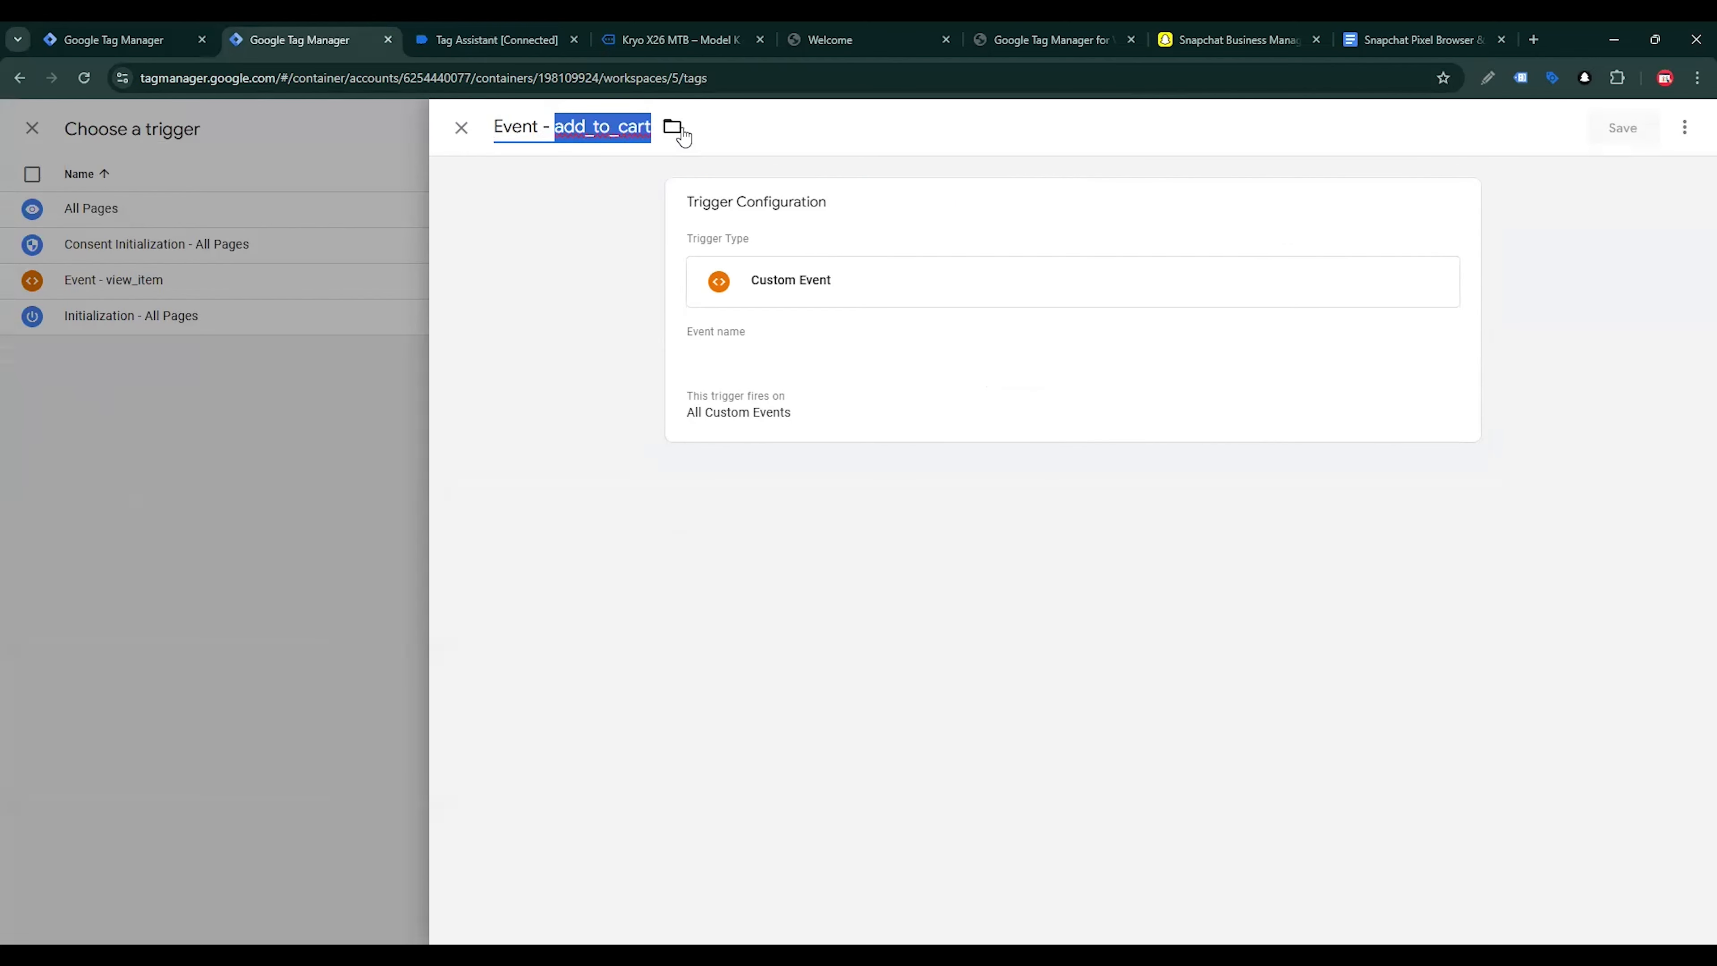
click(742, 354)
Add the Kryo X26 MTB – Model K to the shop cart and inspect the add_to_cart event's variables in Tag Assistant
click(681, 40)
click(1045, 638)
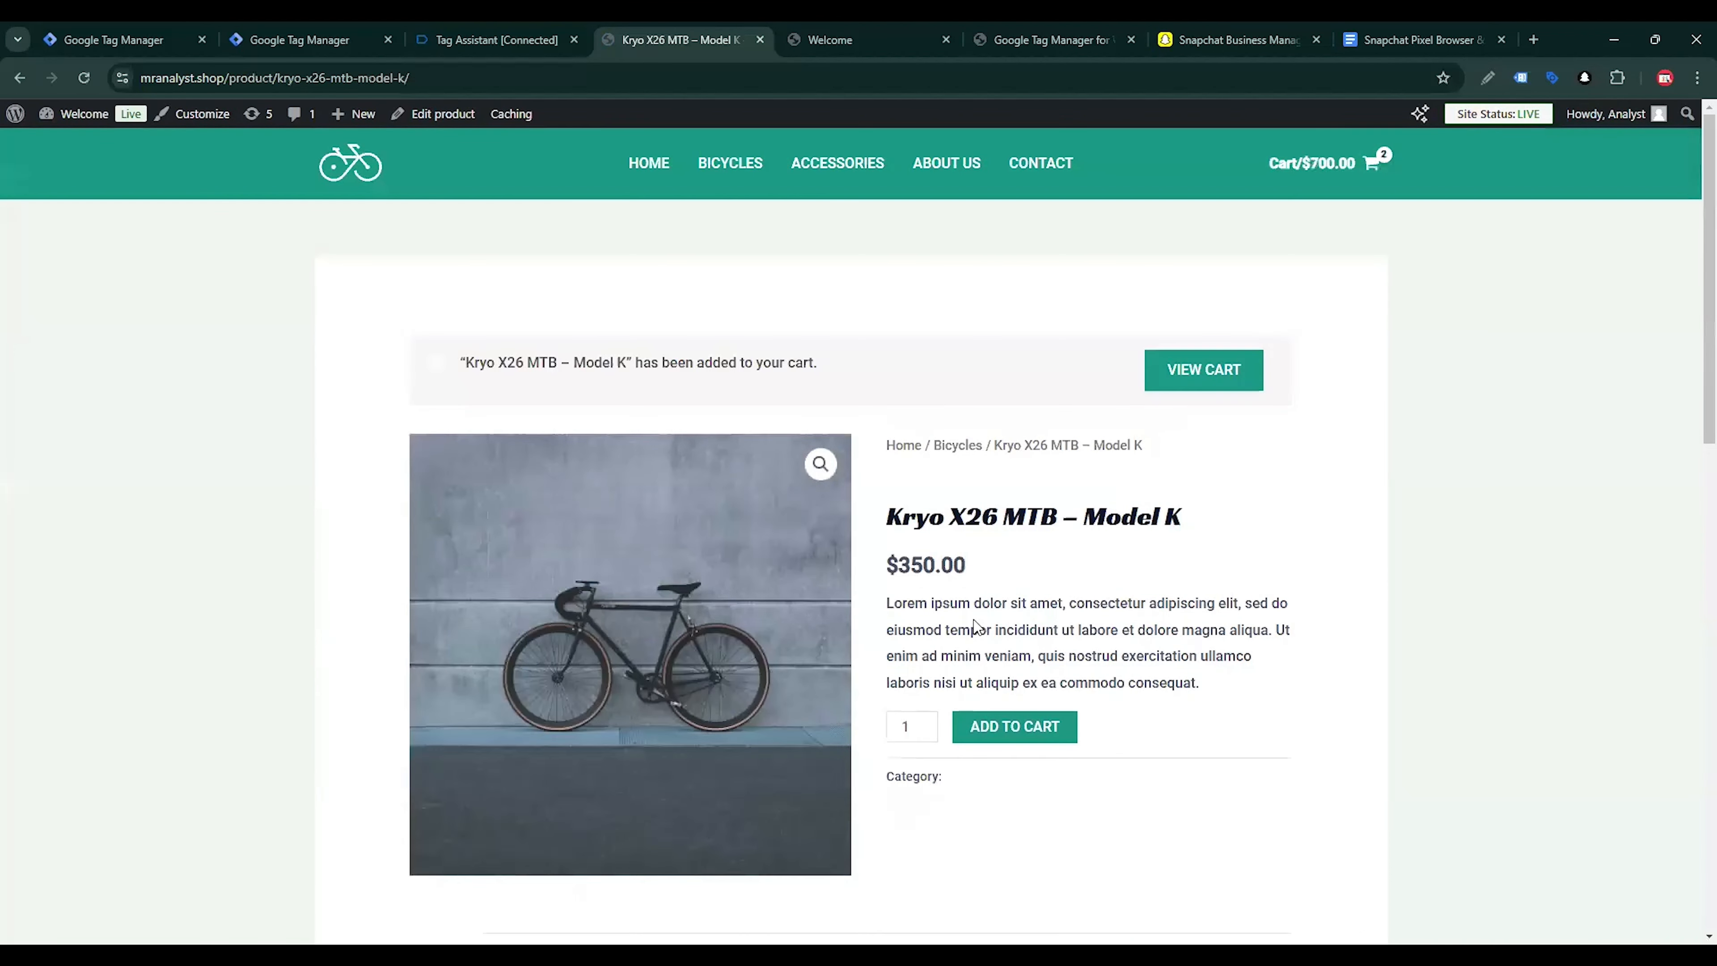
click(487, 31)
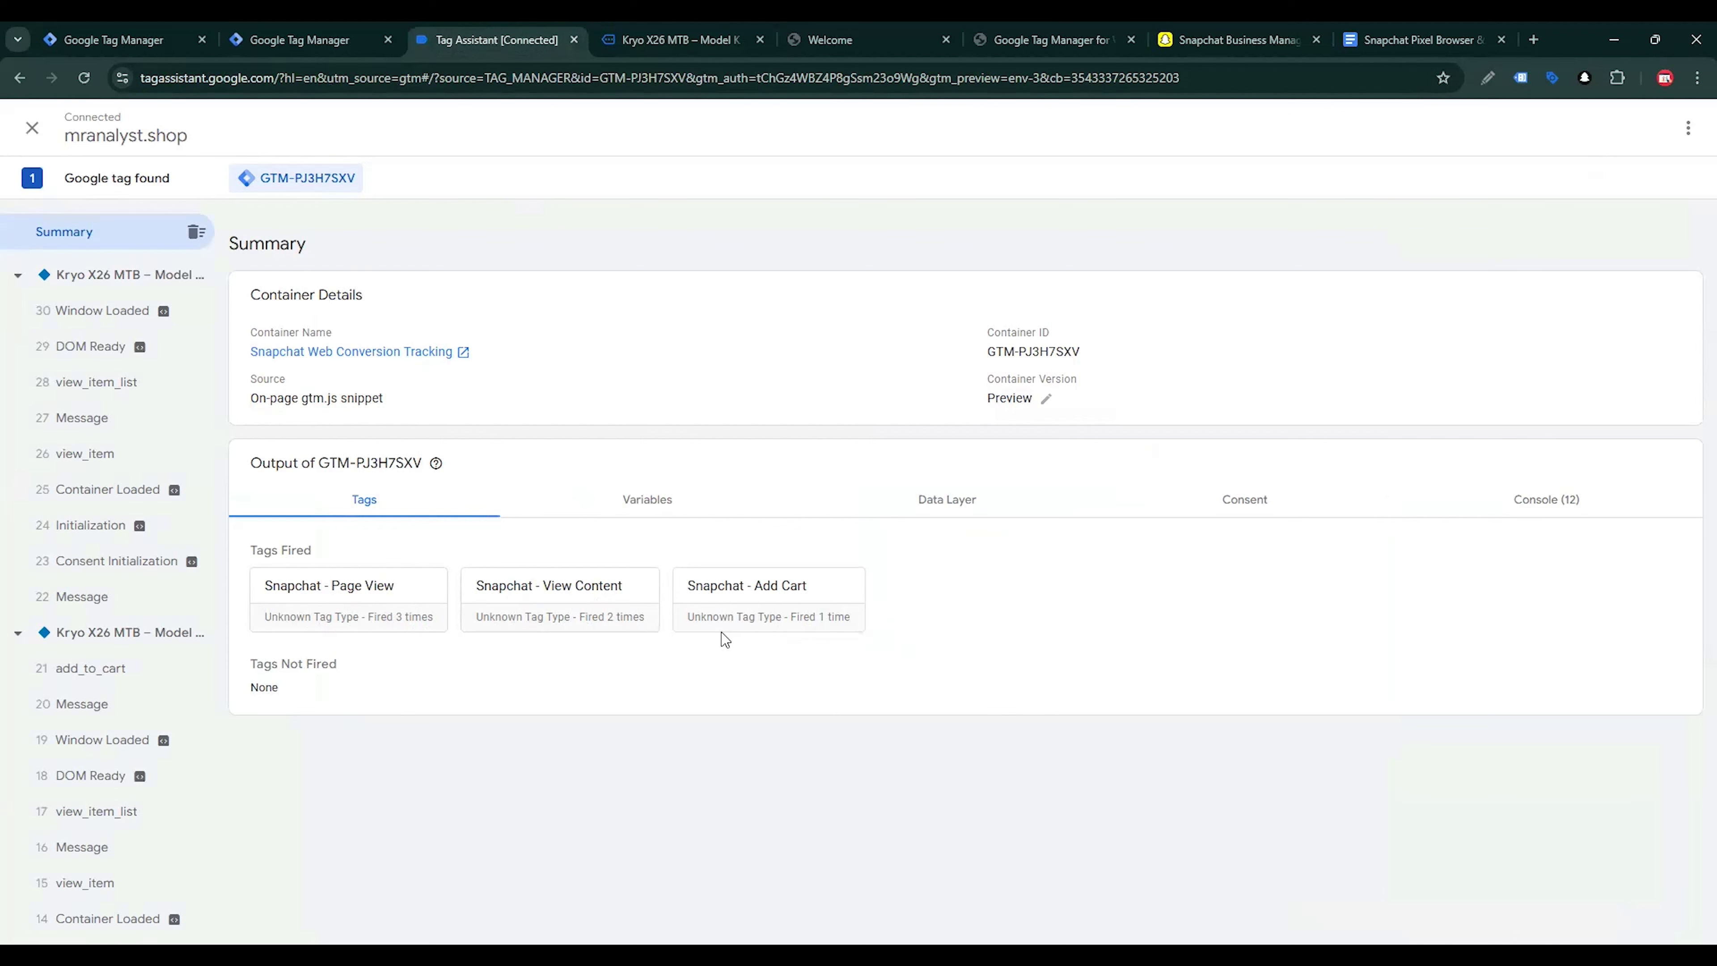
click(114, 676)
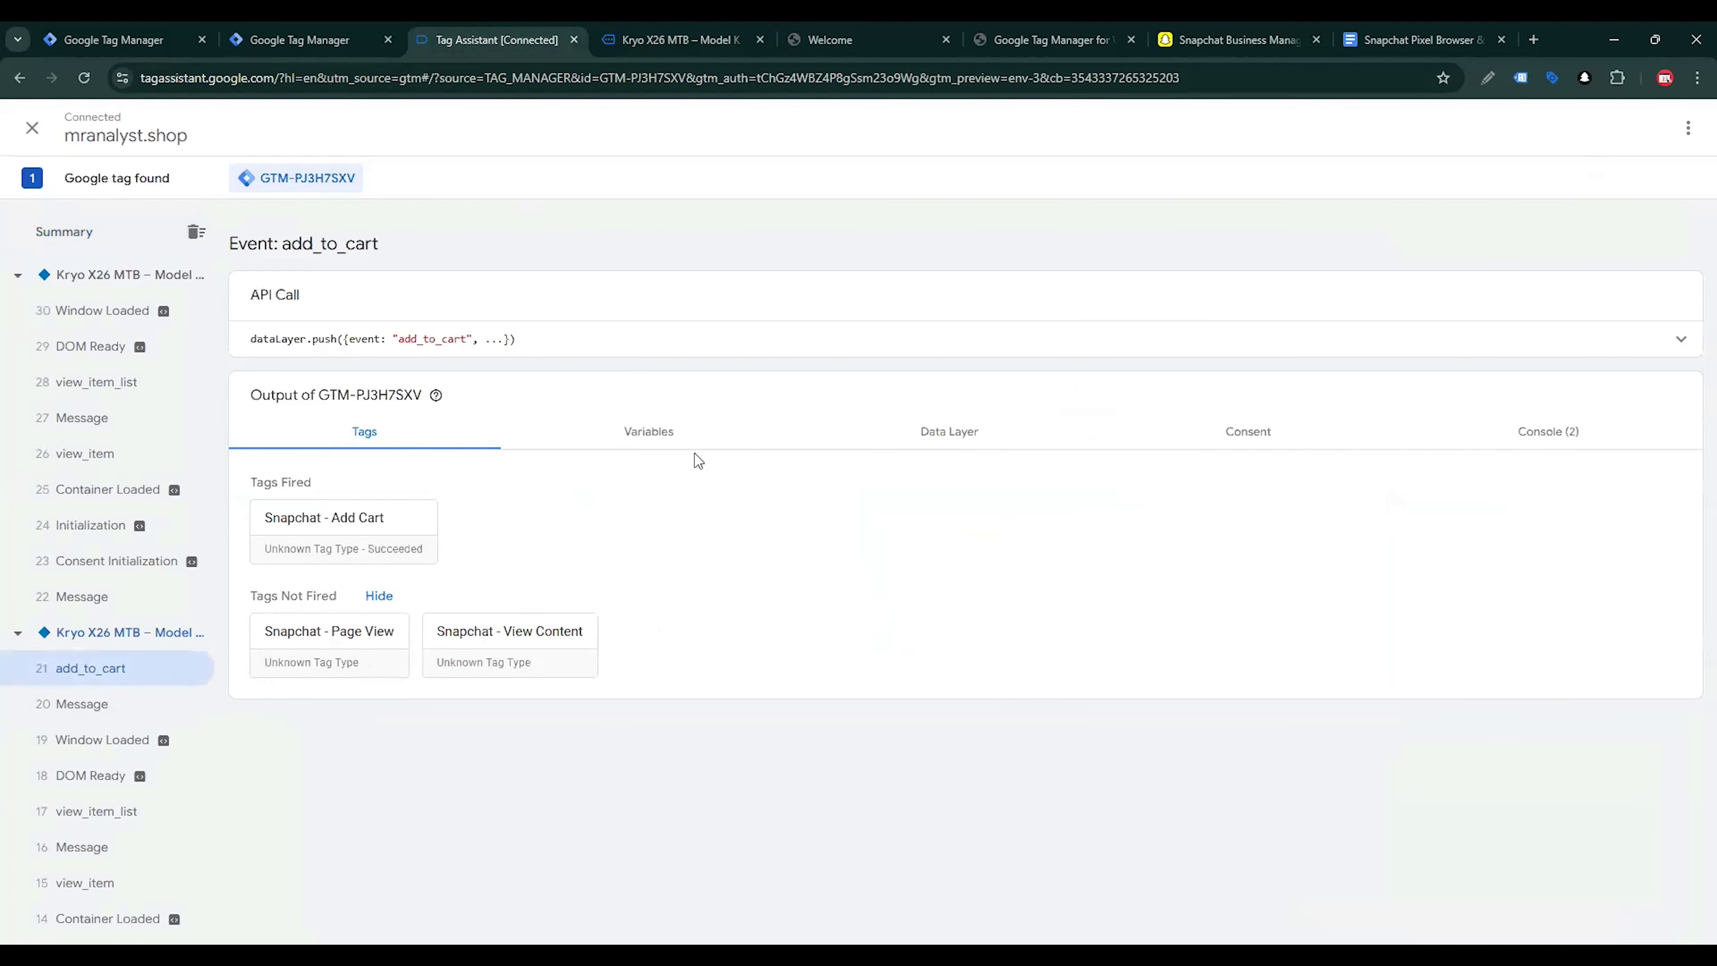
click(659, 433)
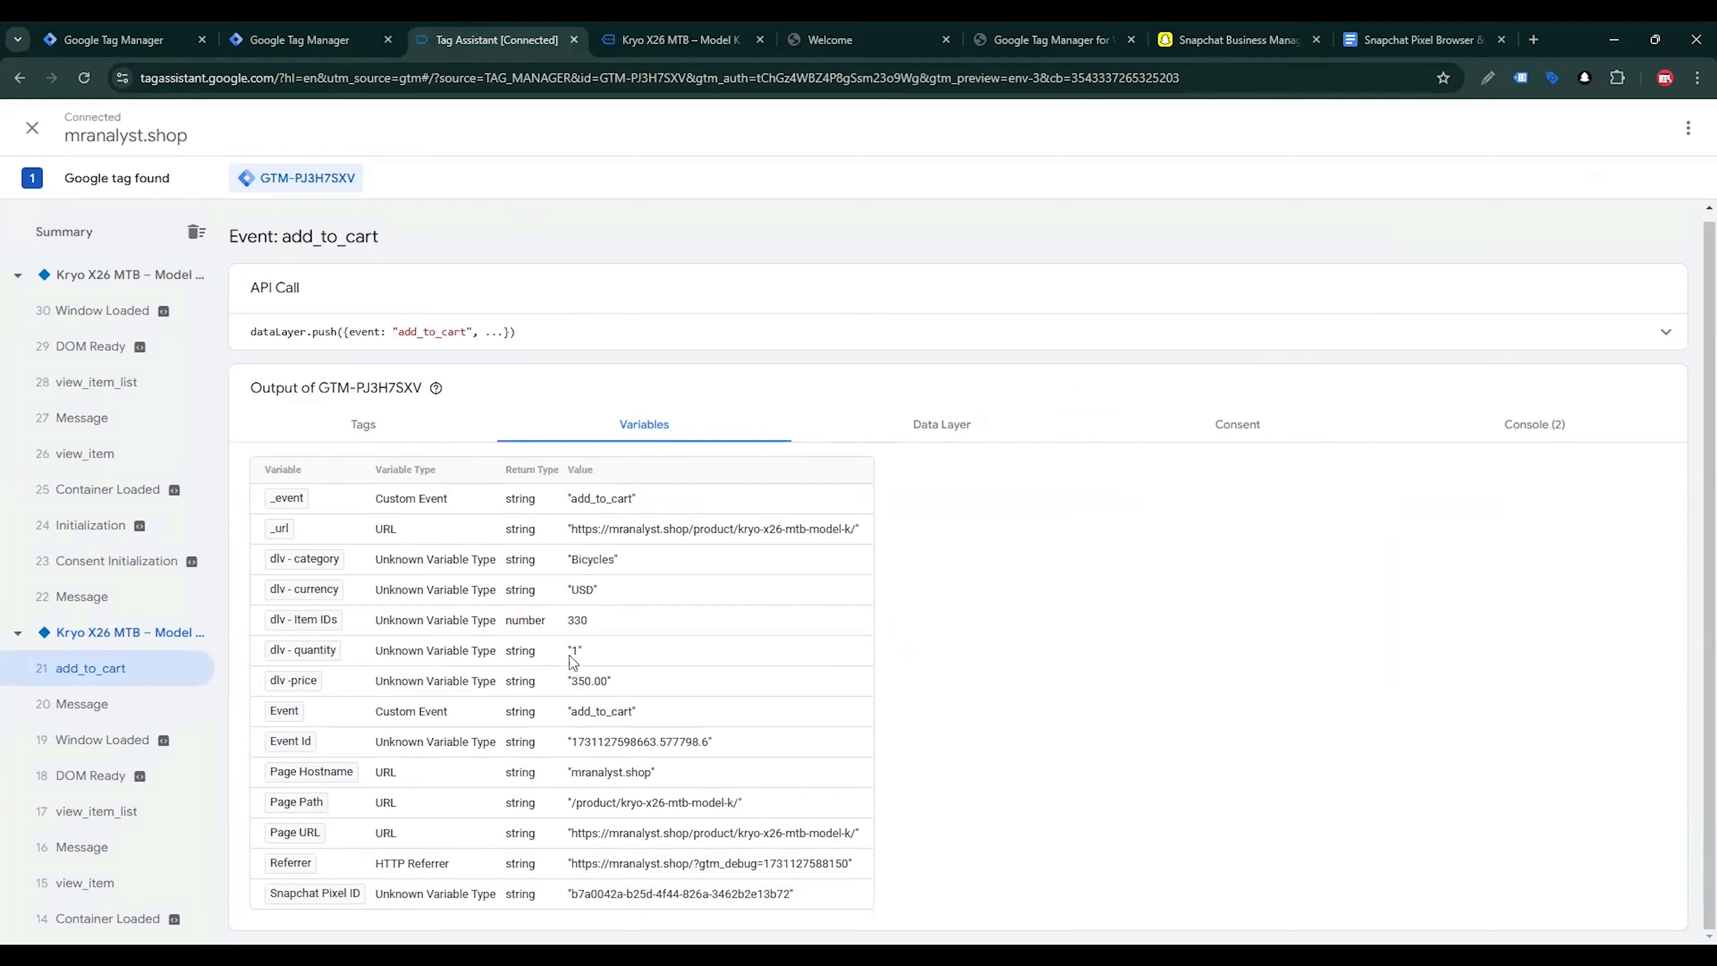
In Tag Manager, create a Custom JavaScript variable named "cJS - Quantity" that returns parseFloat({{dlv - quantity}}), and save it
click(341, 40)
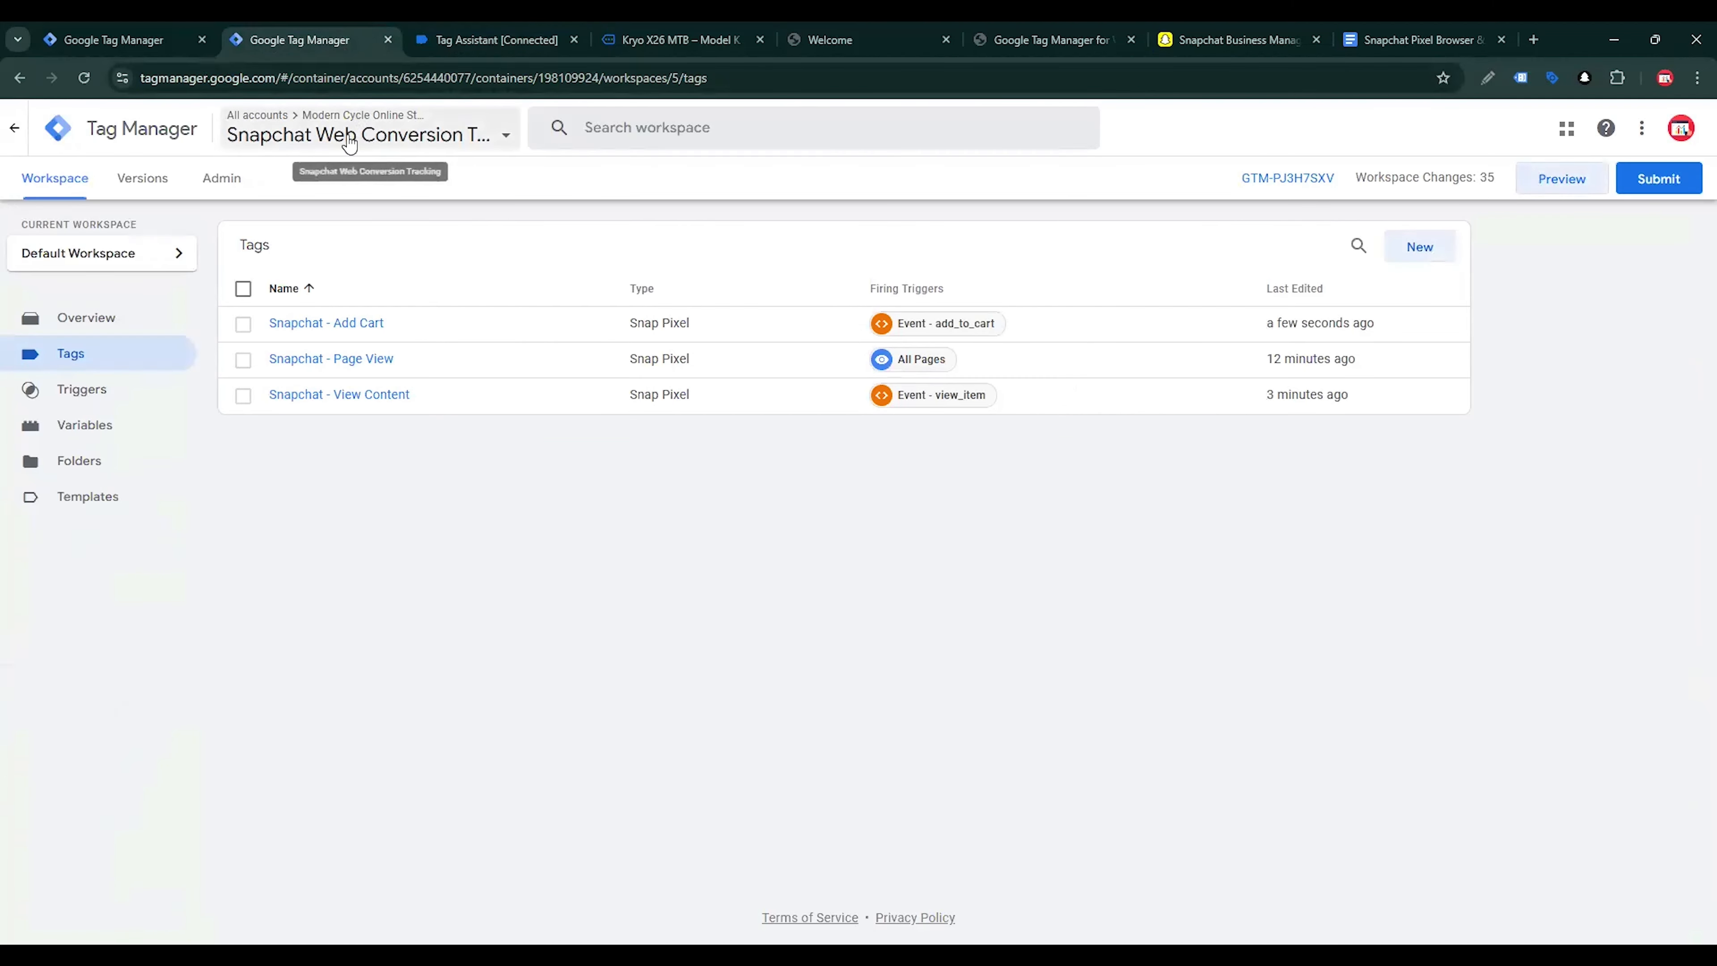
click(120, 433)
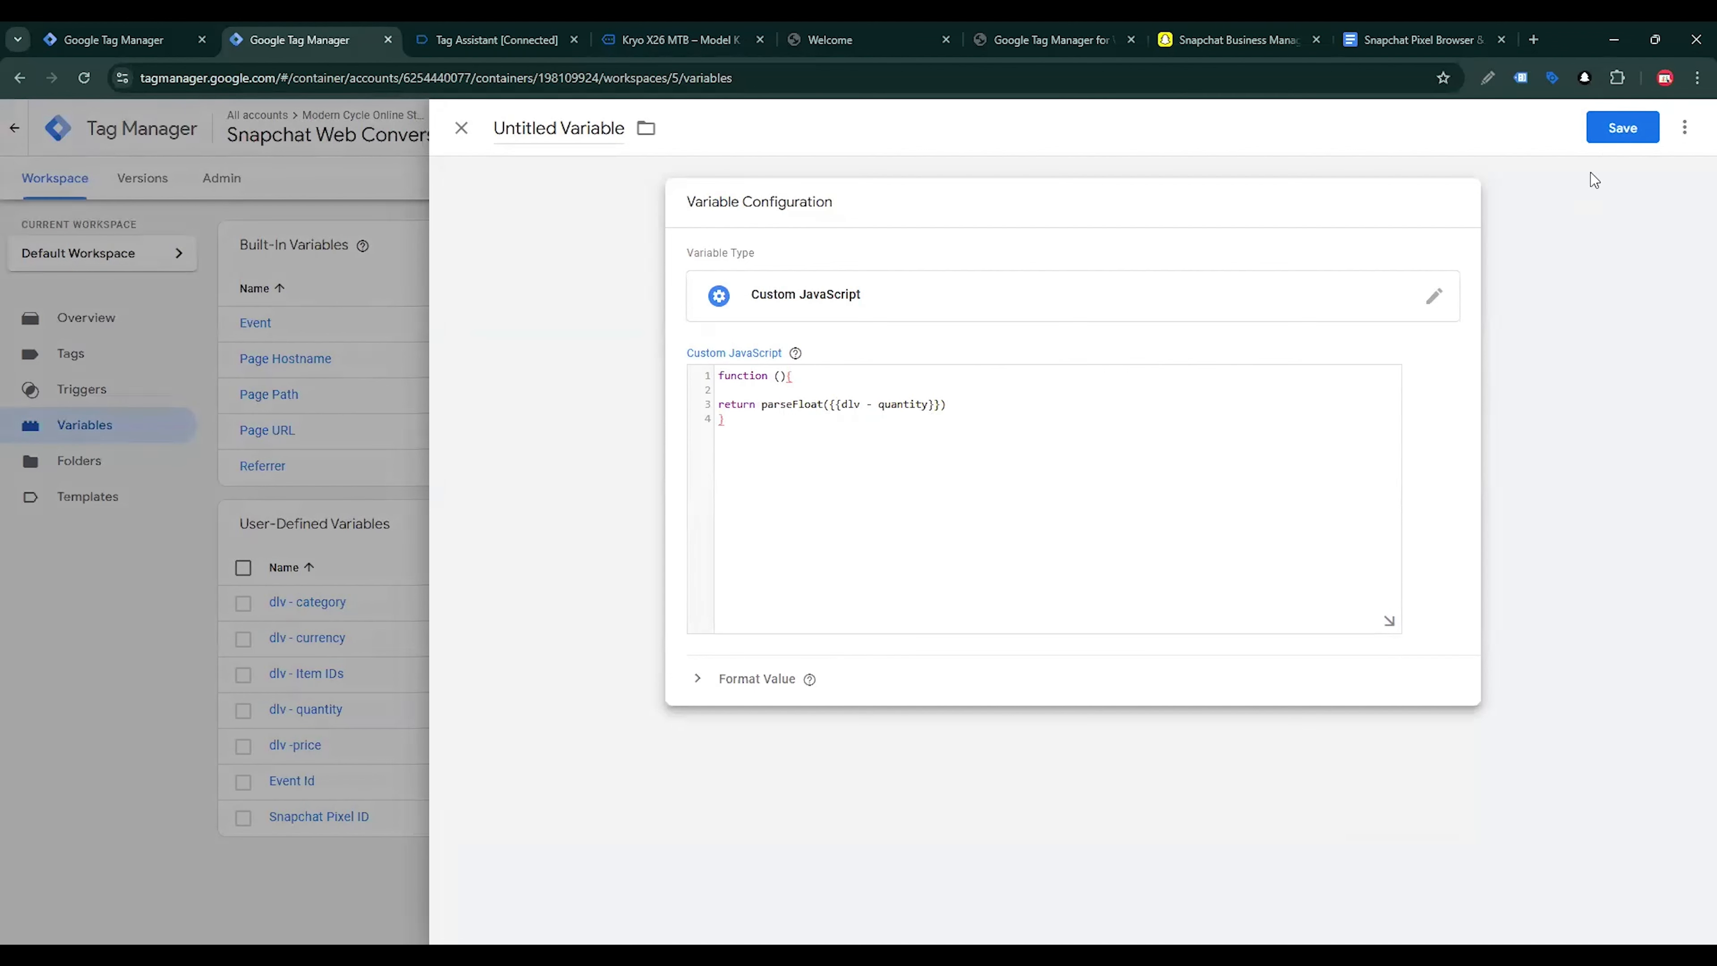
click(576, 127)
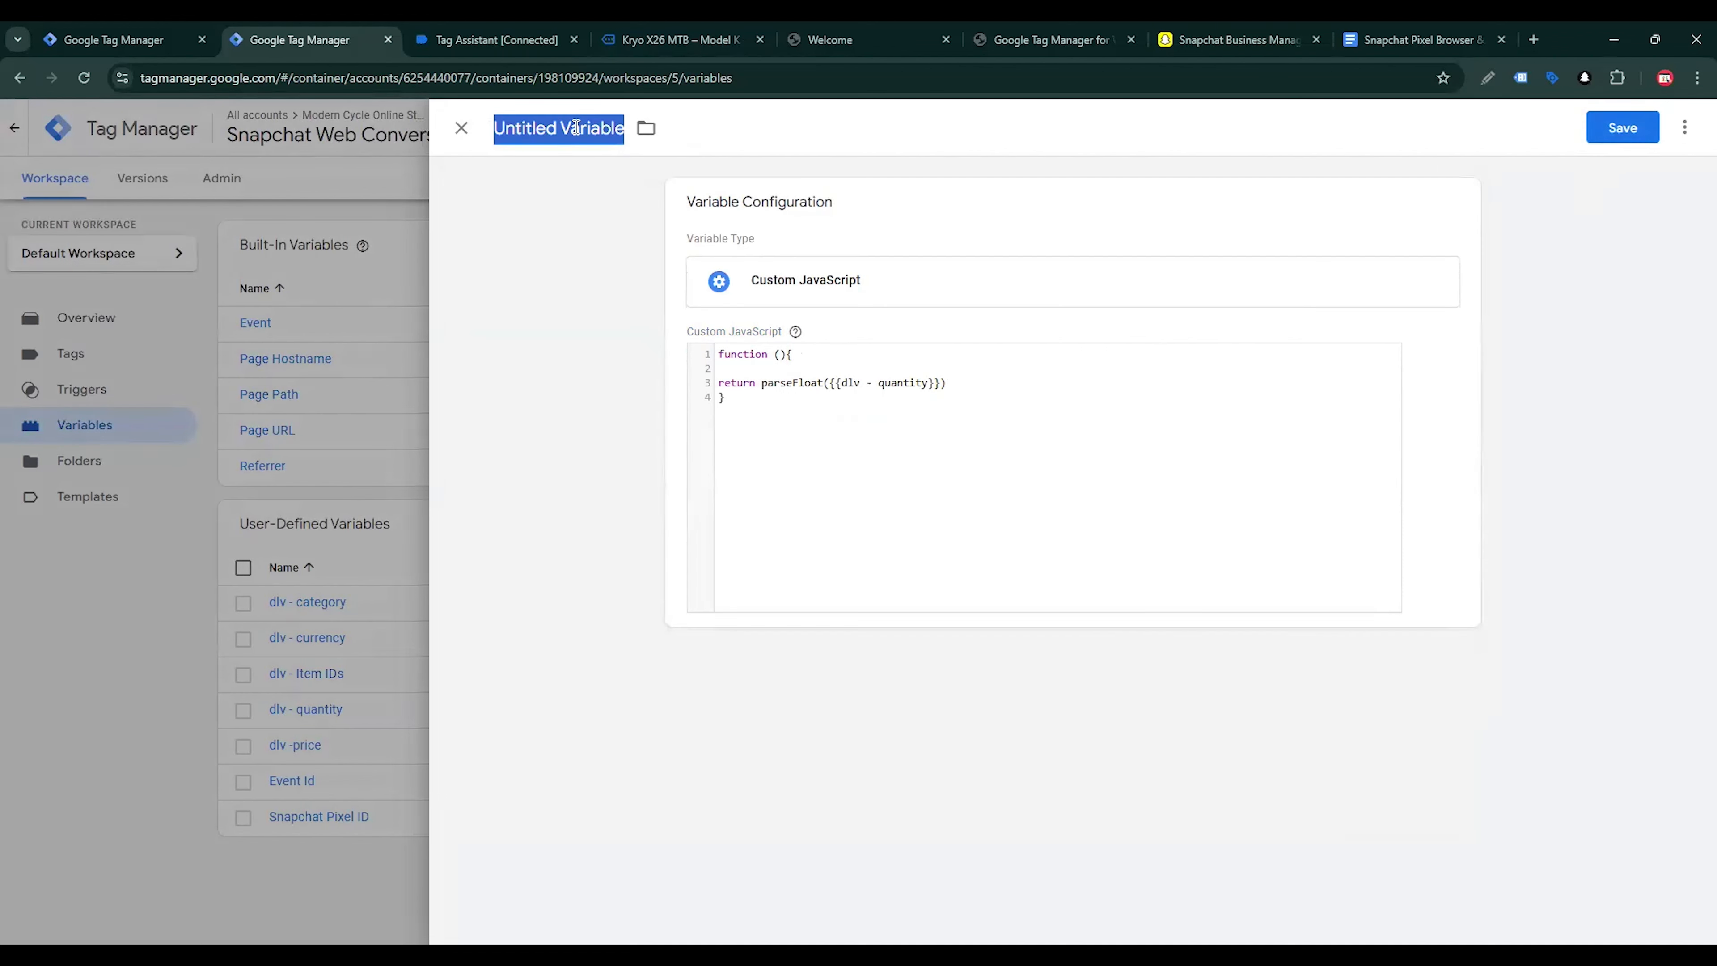
text(cJS - Quantity)
click(1617, 127)
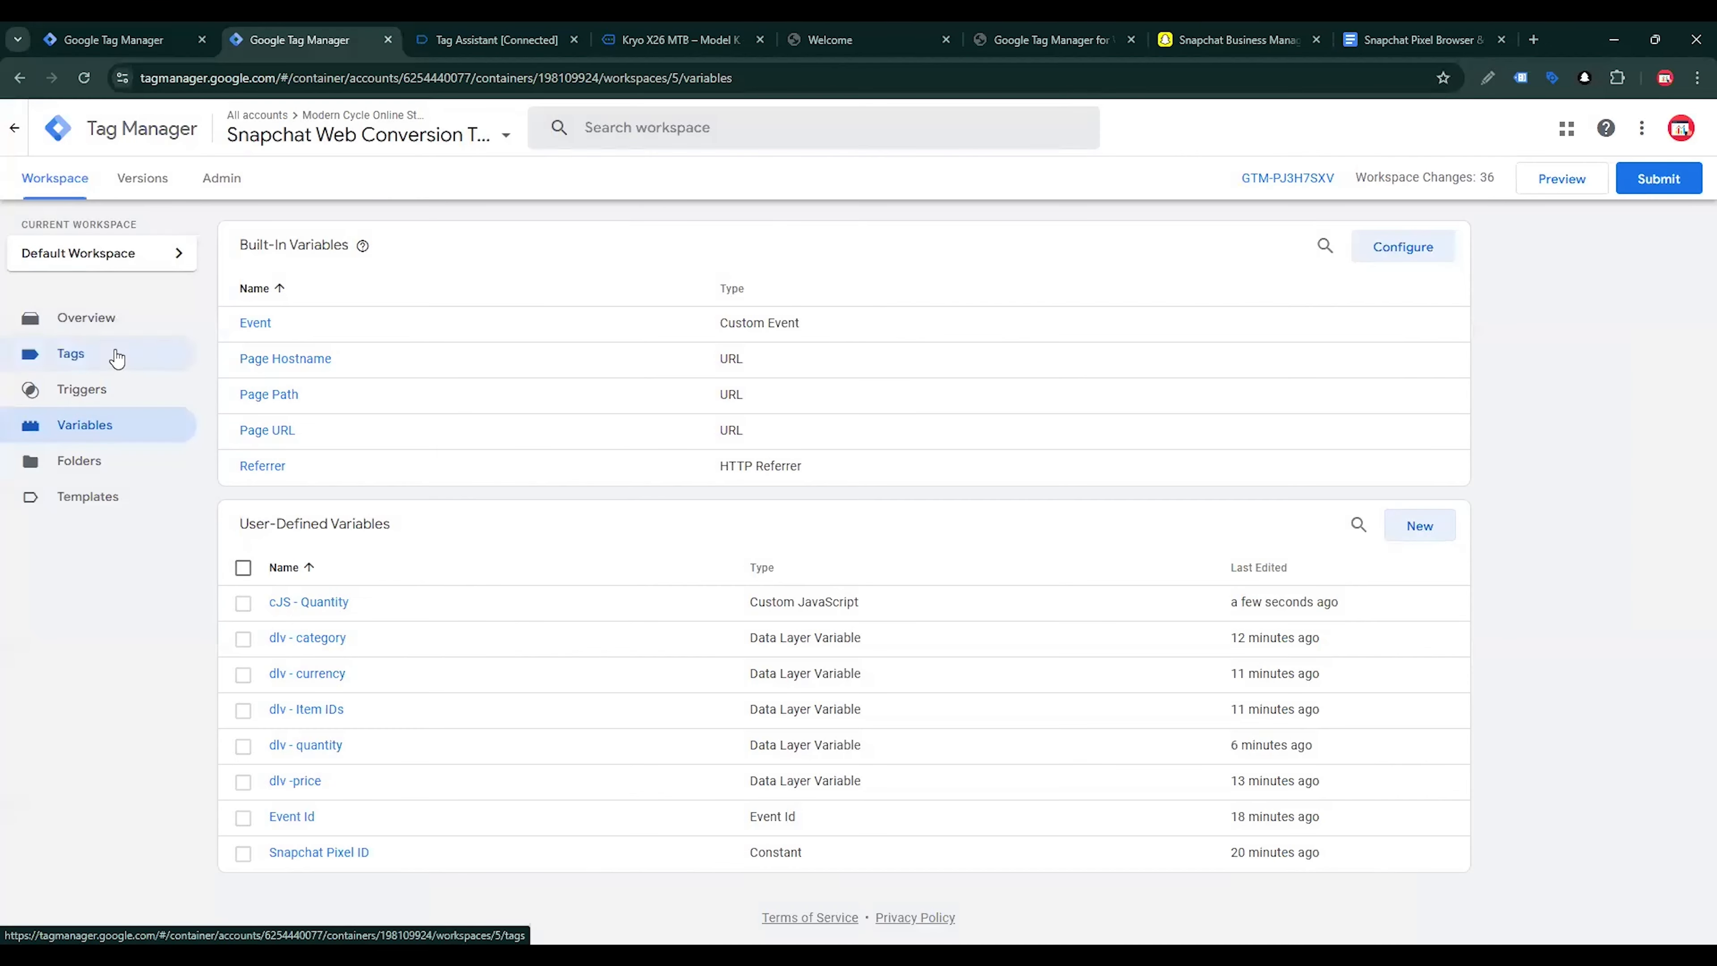
Set Number of Items in the Snapchat - Add Cart tag to {{cJS - Quantity}} and save the tag
click(117, 359)
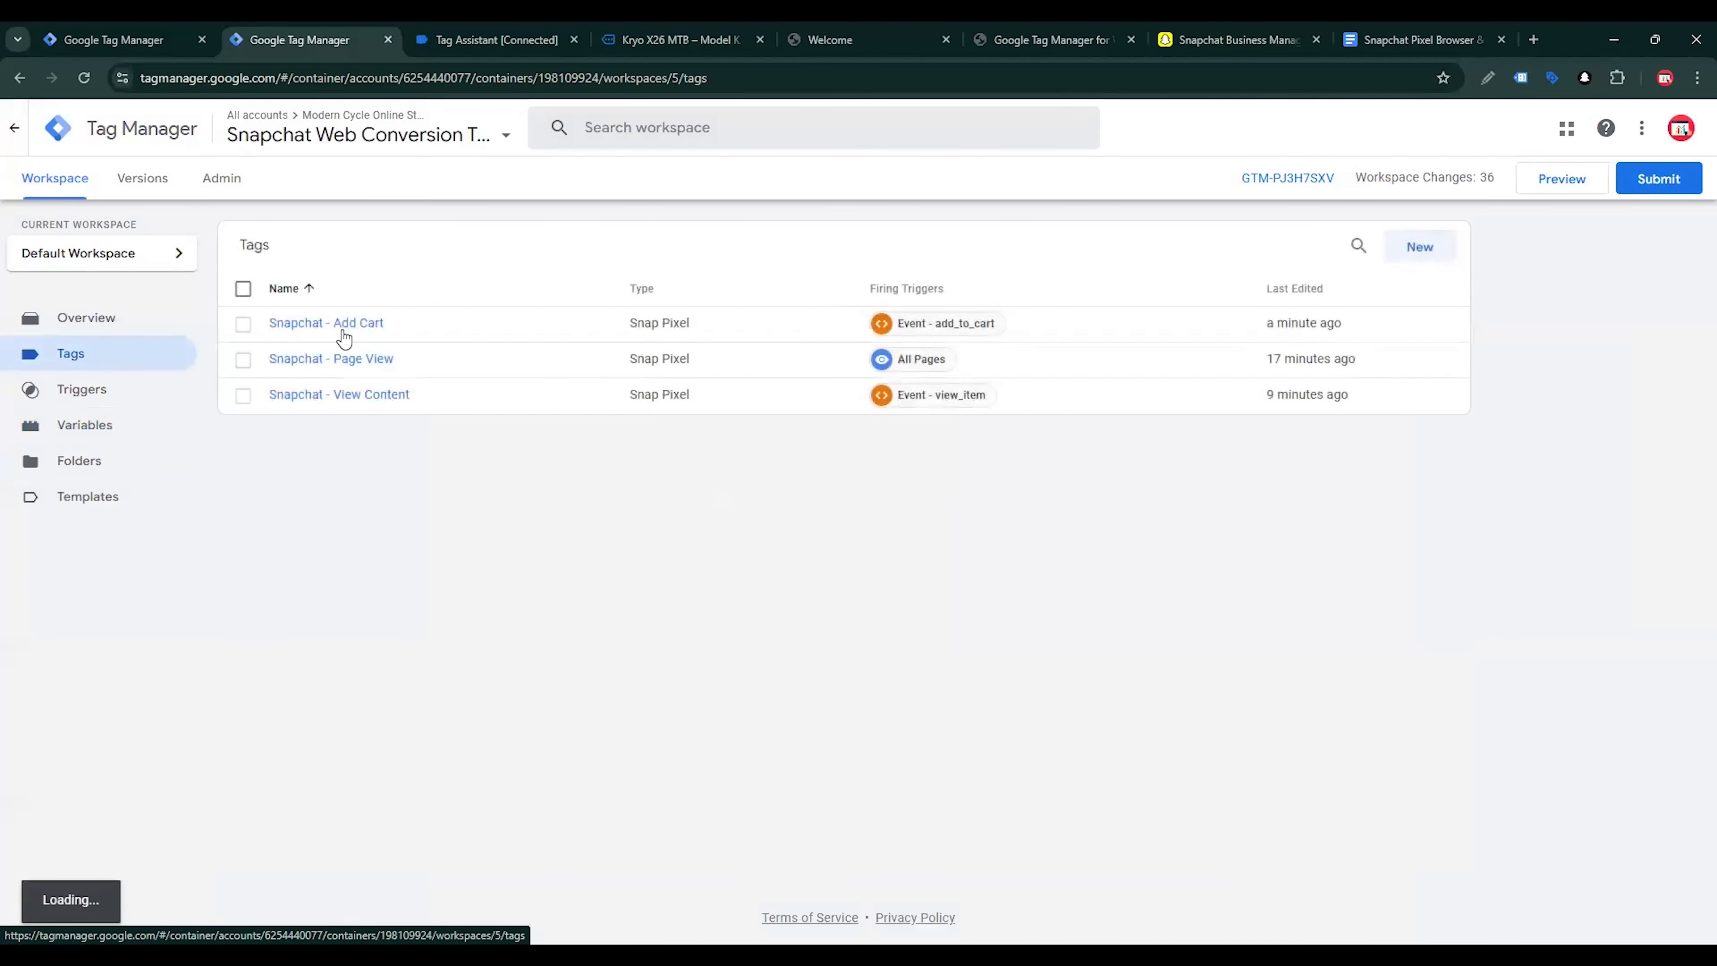
click(343, 331)
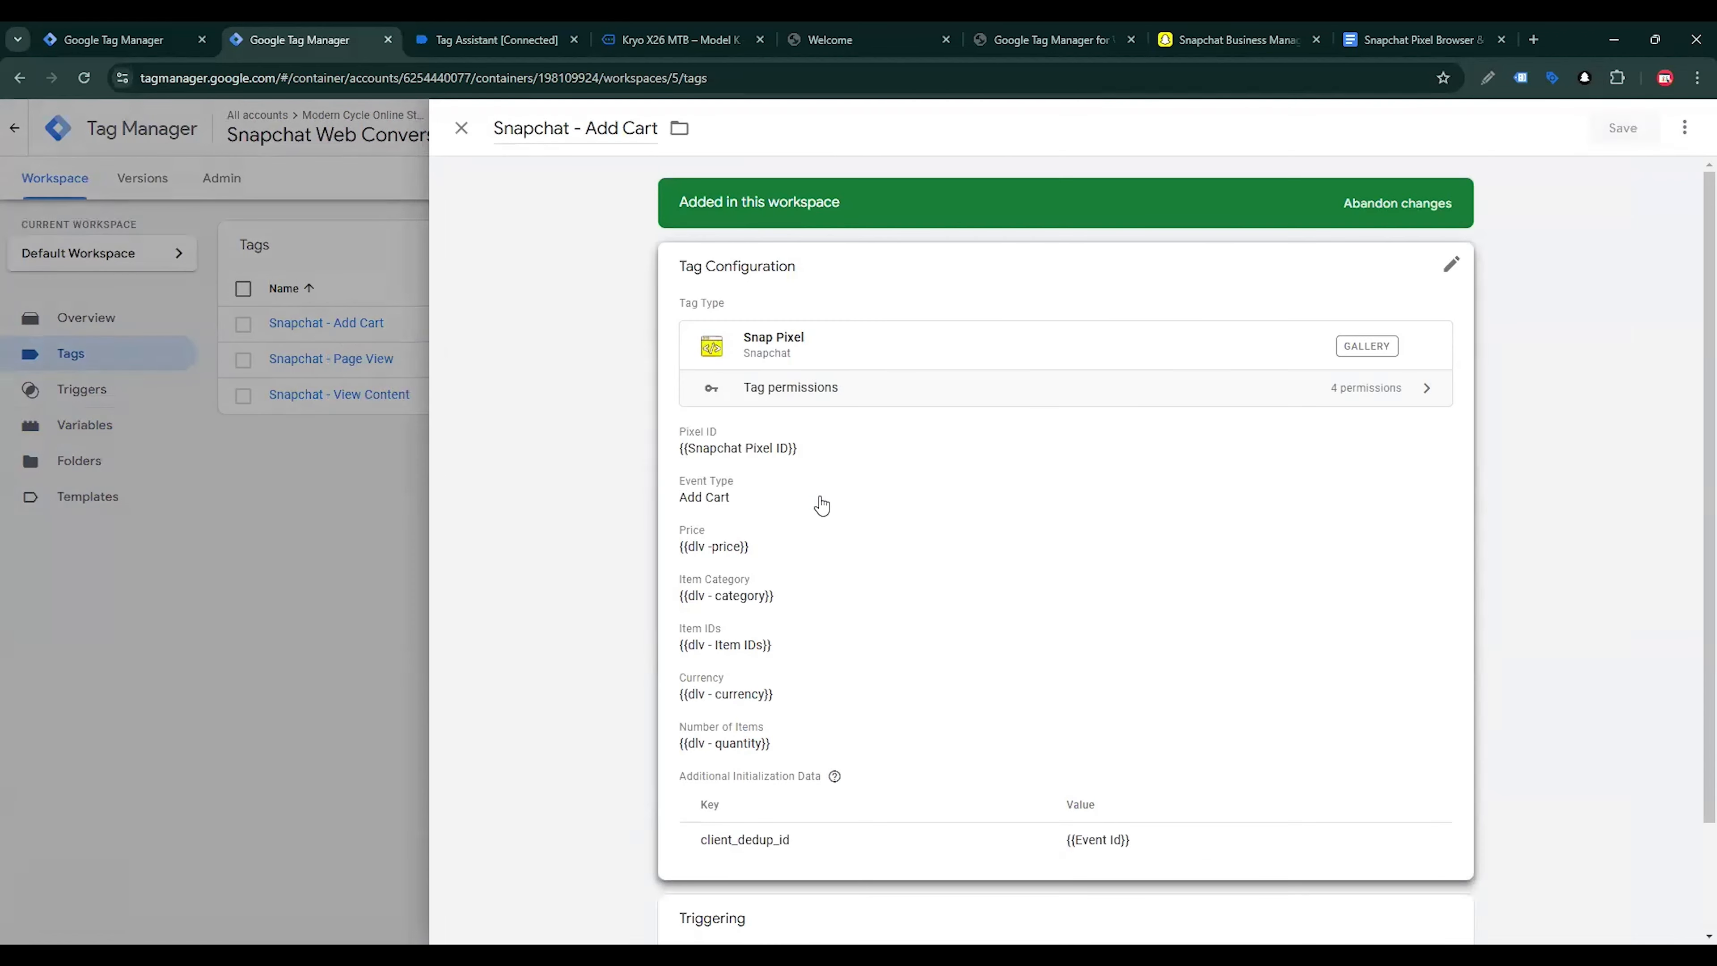
click(821, 504)
scroll(868, 541, down, 6)
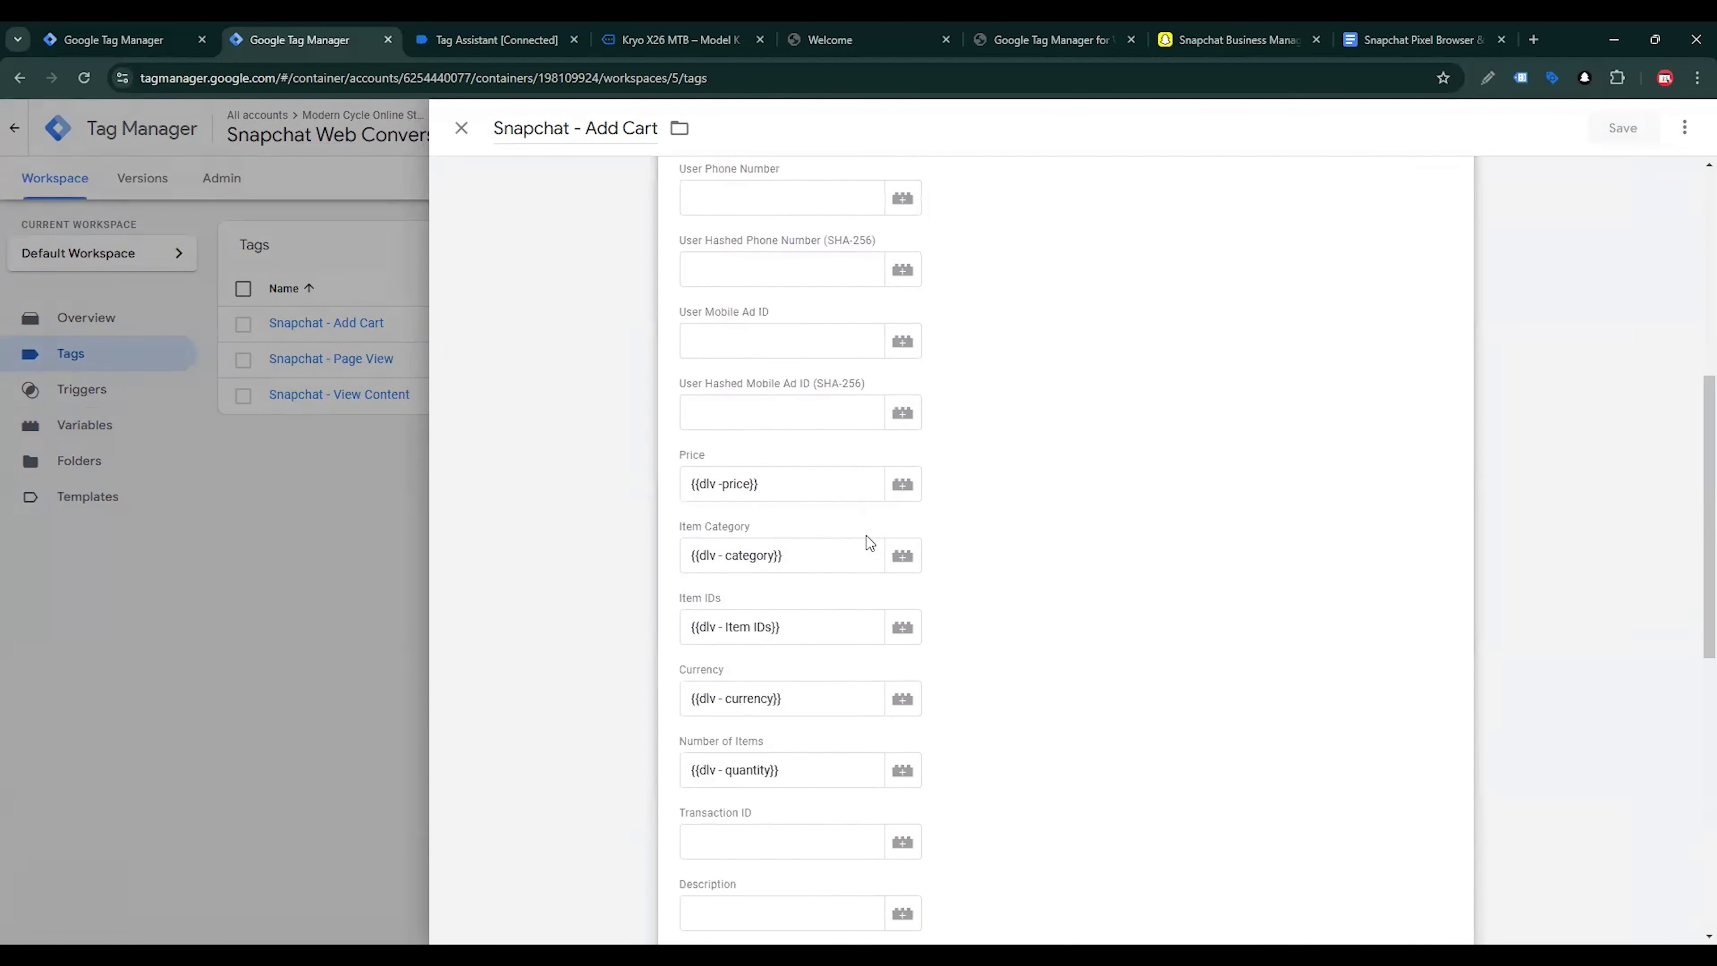
scroll(859, 568, down, 3)
drag(811, 586, 643, 590)
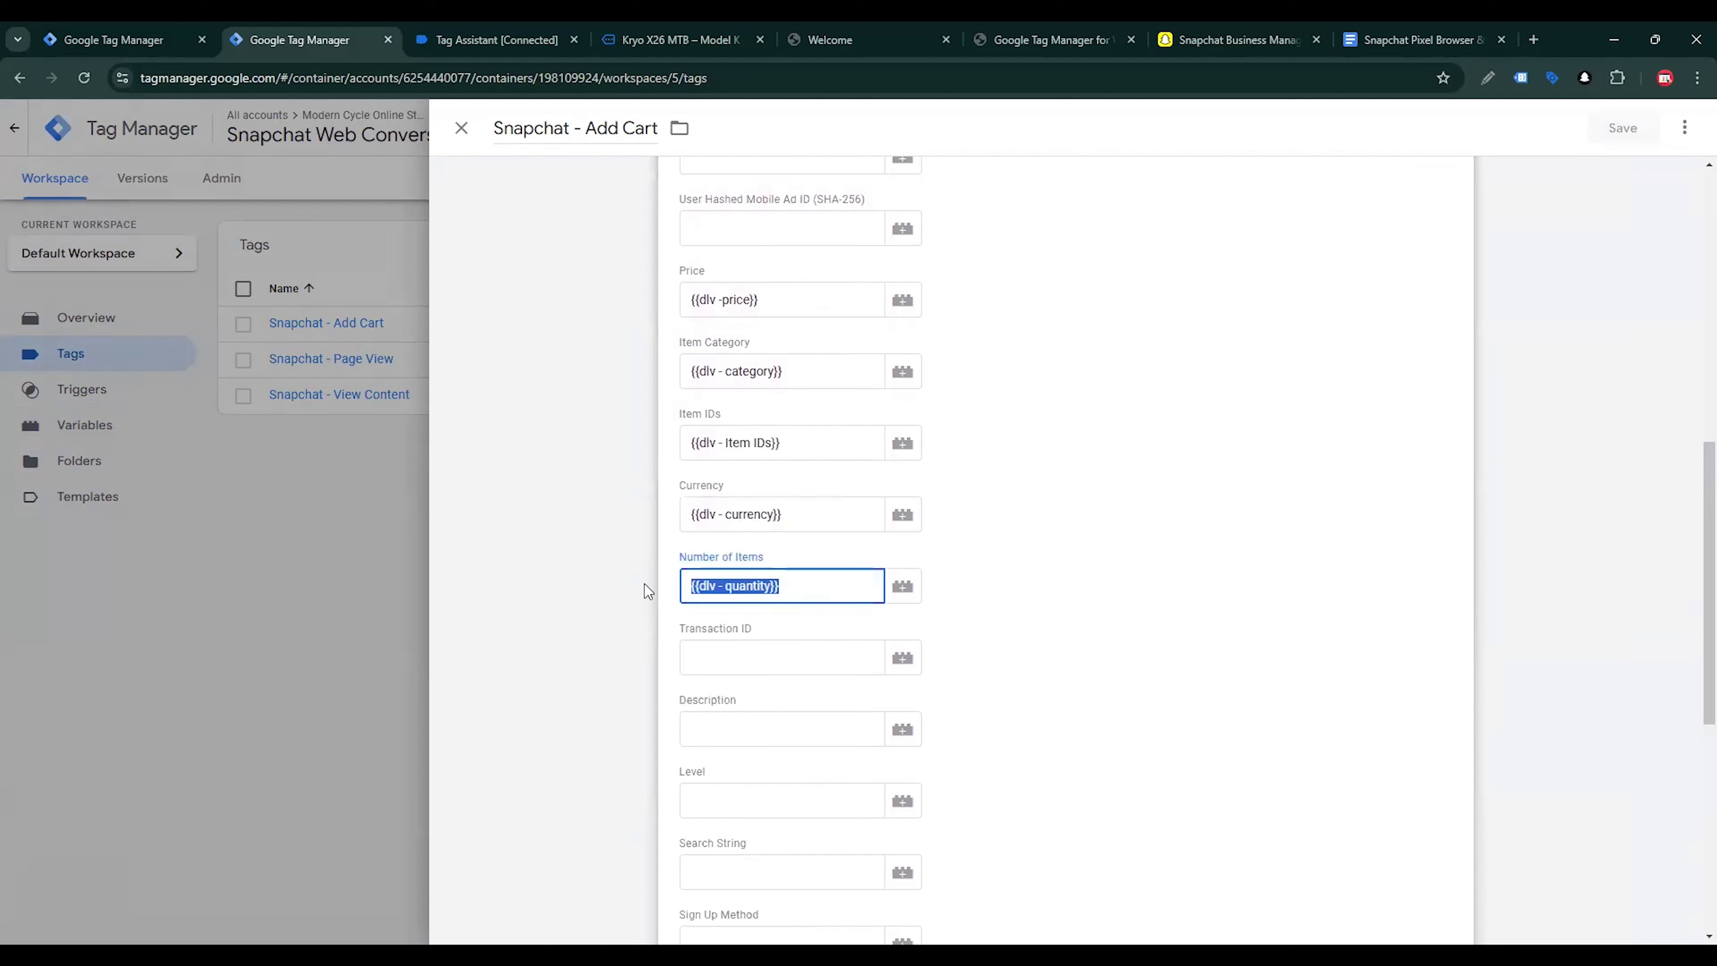
key(BackSpace)
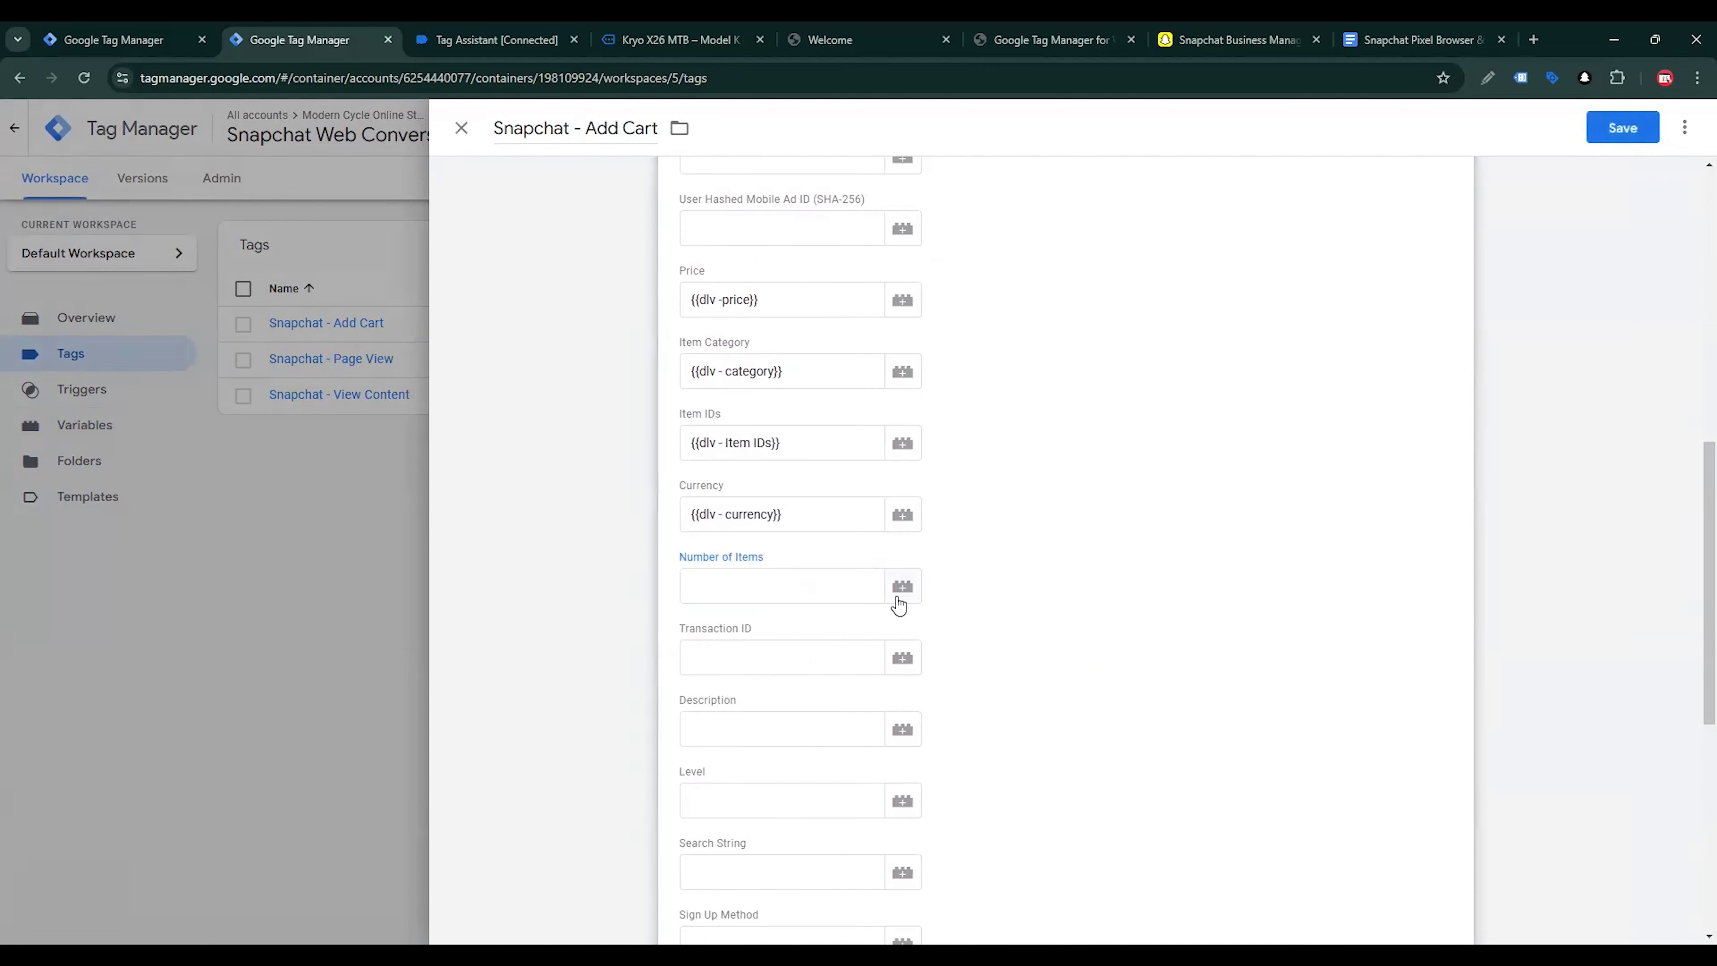
click(902, 587)
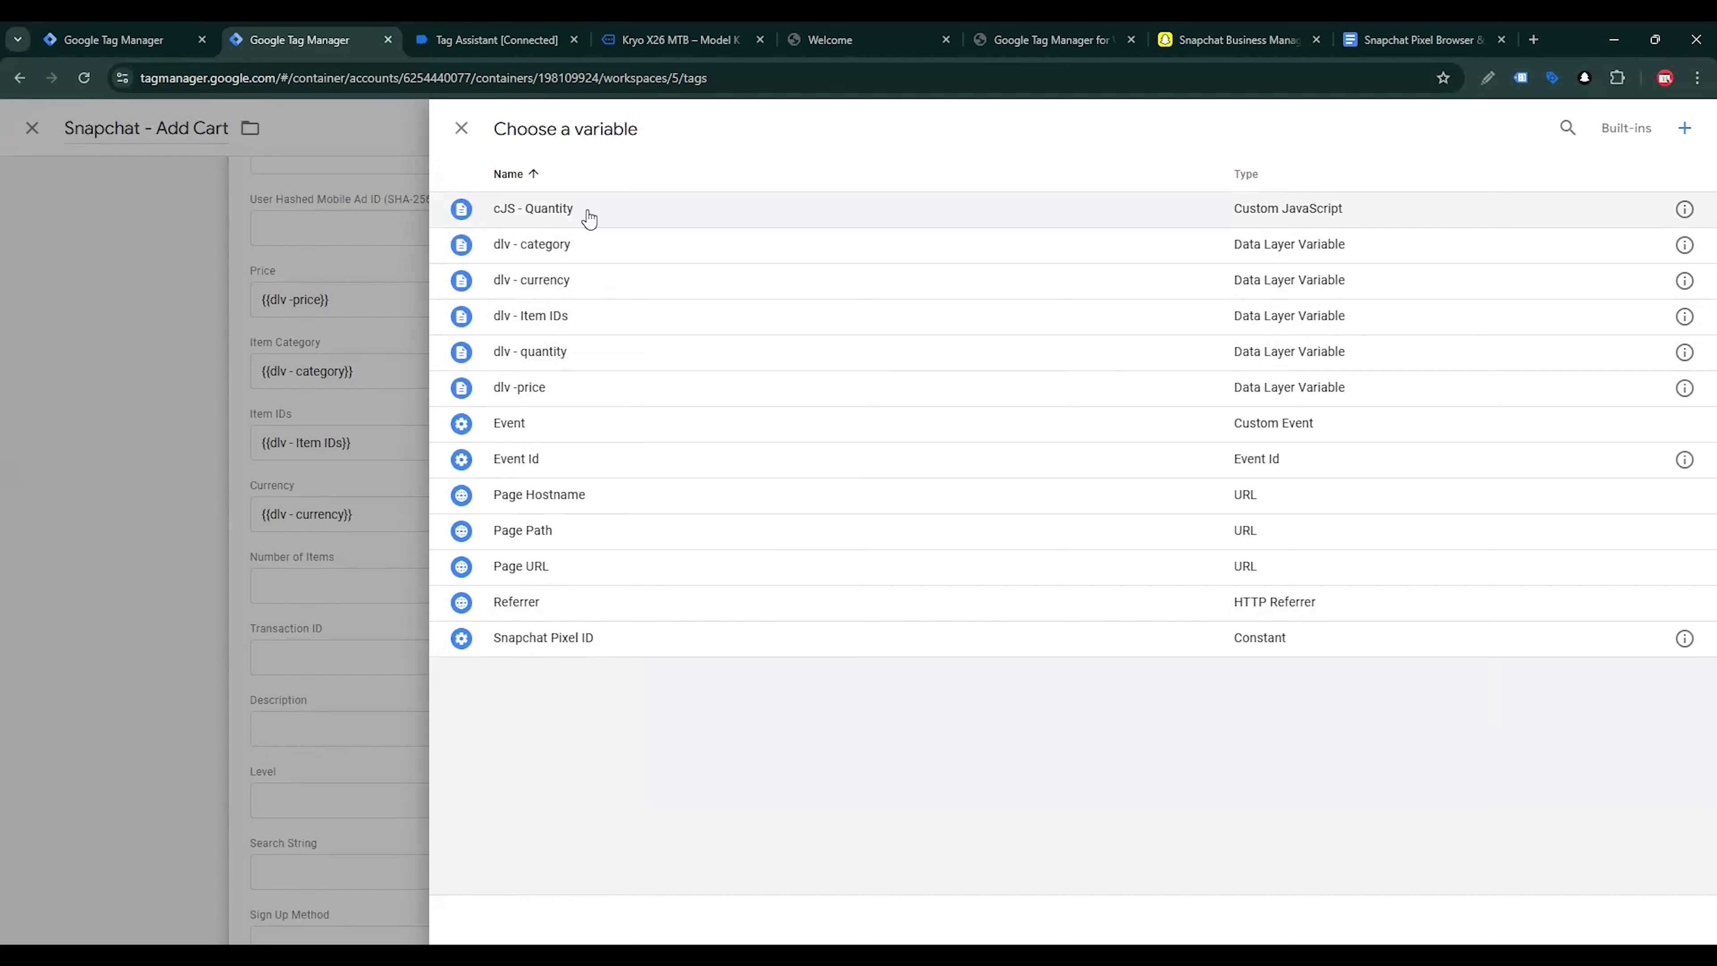
click(588, 211)
click(1619, 128)
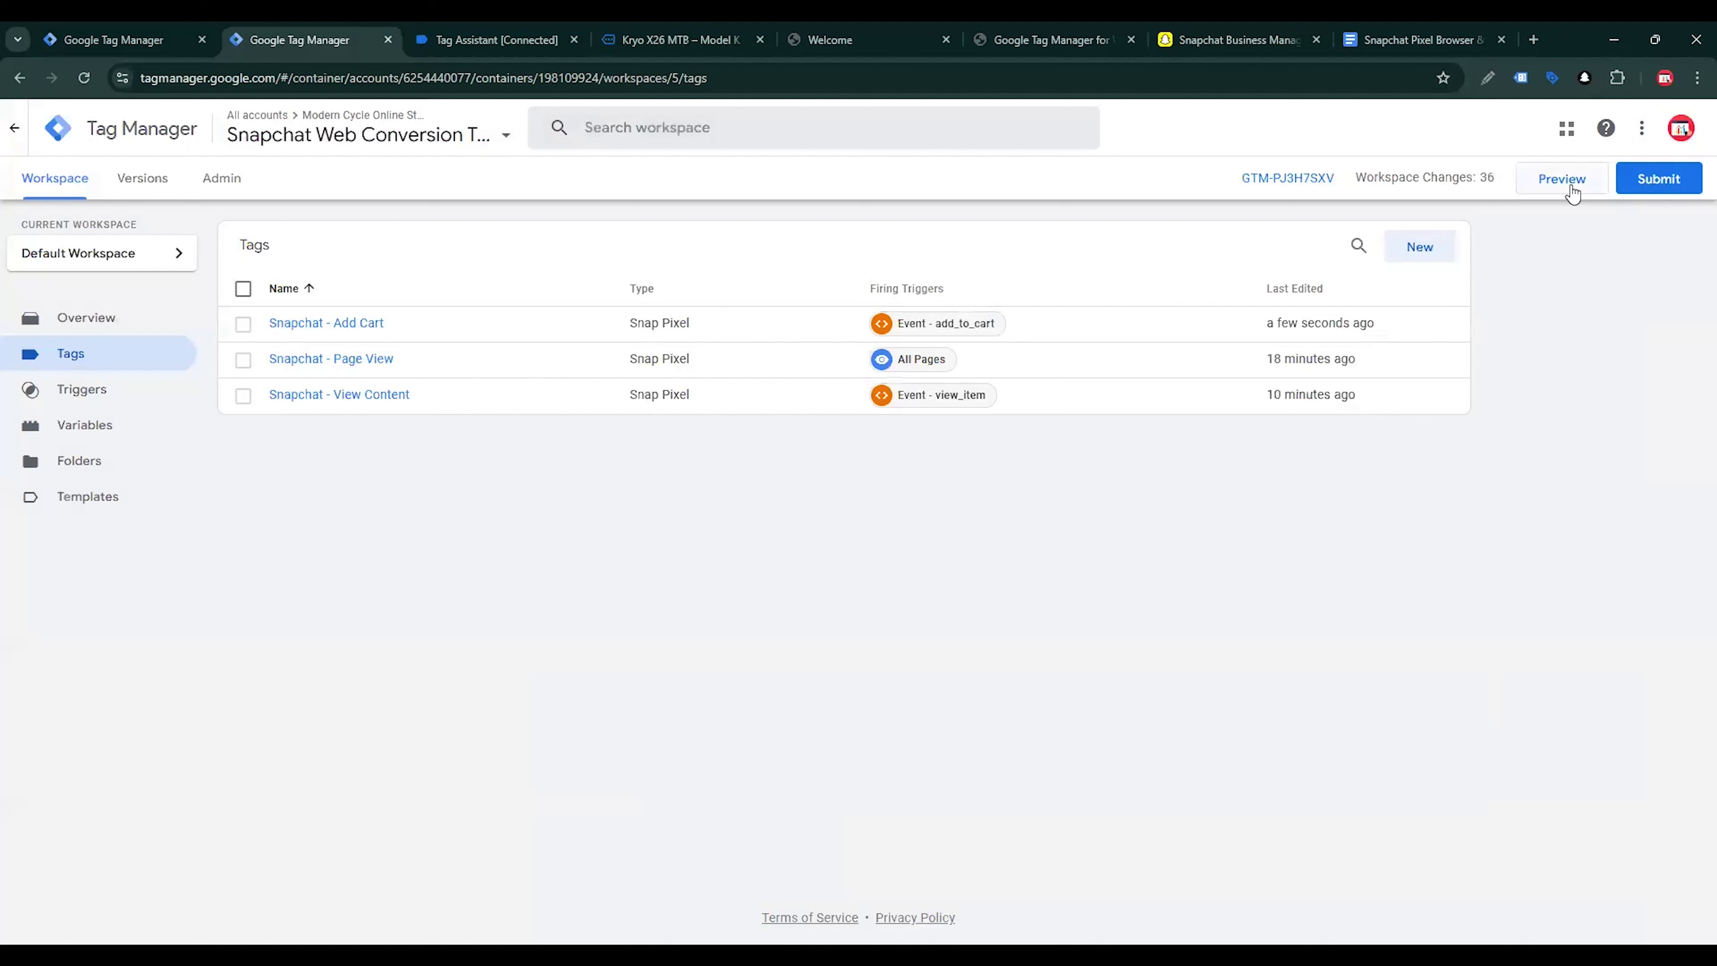
Start a new preview session and add the Kryo X26 MTB – Model Y to the shop cart
click(1561, 180)
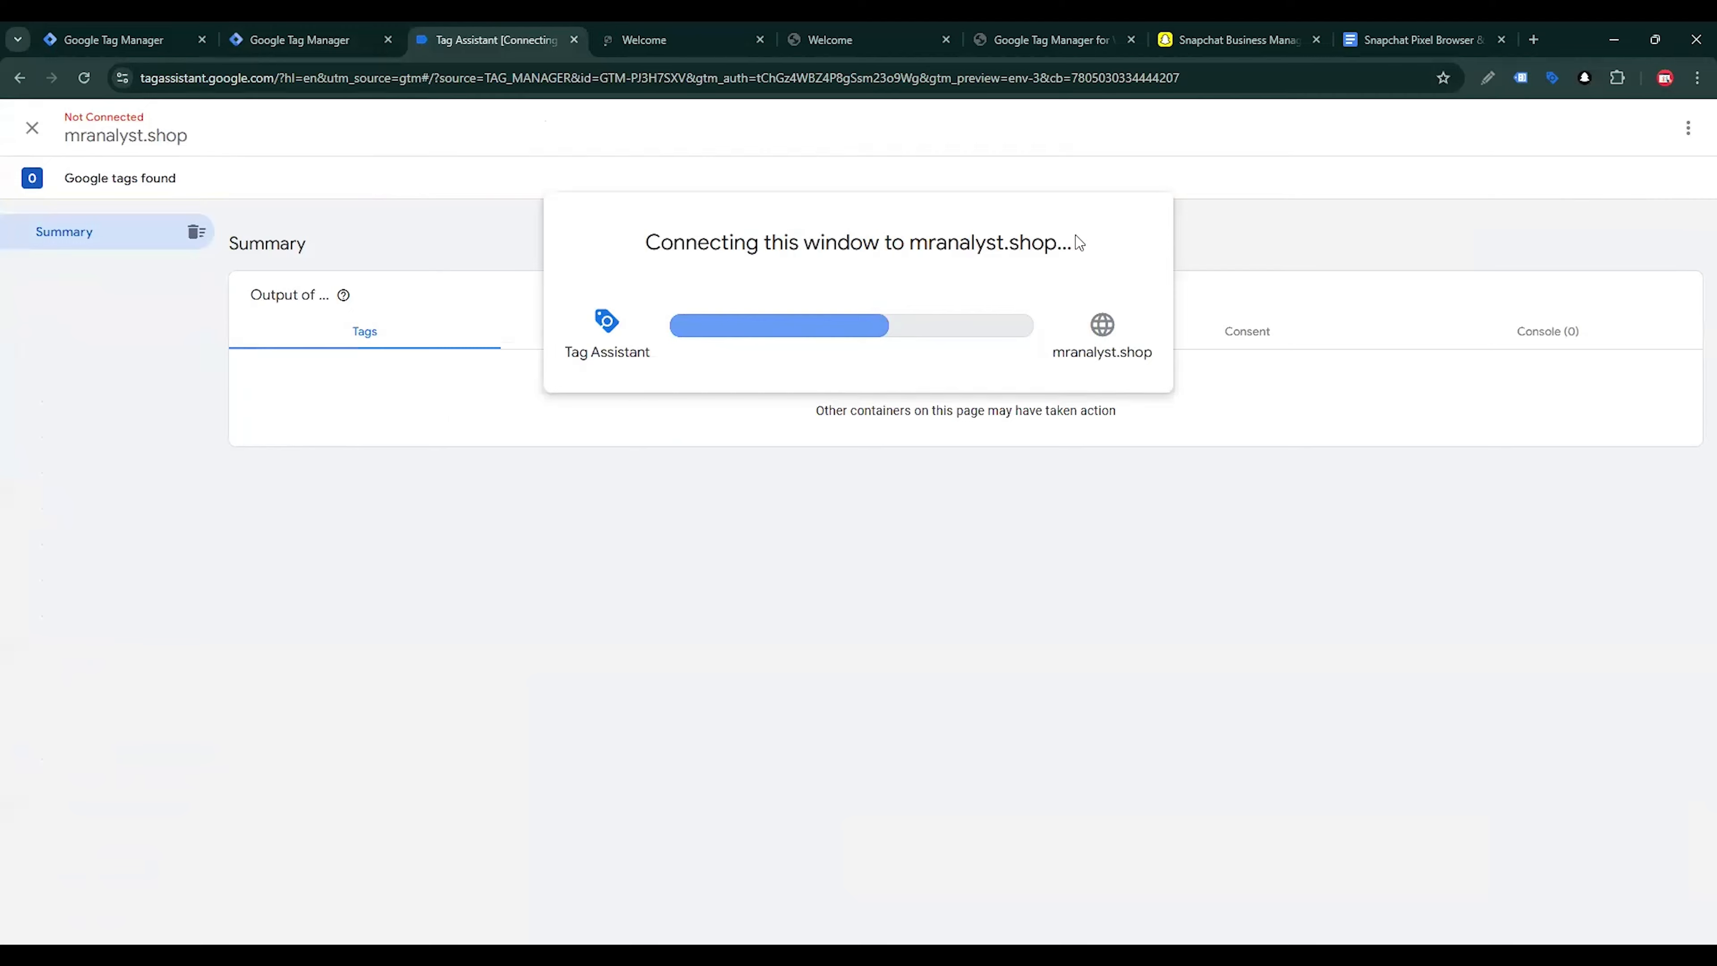
scroll(778, 395, down, 10)
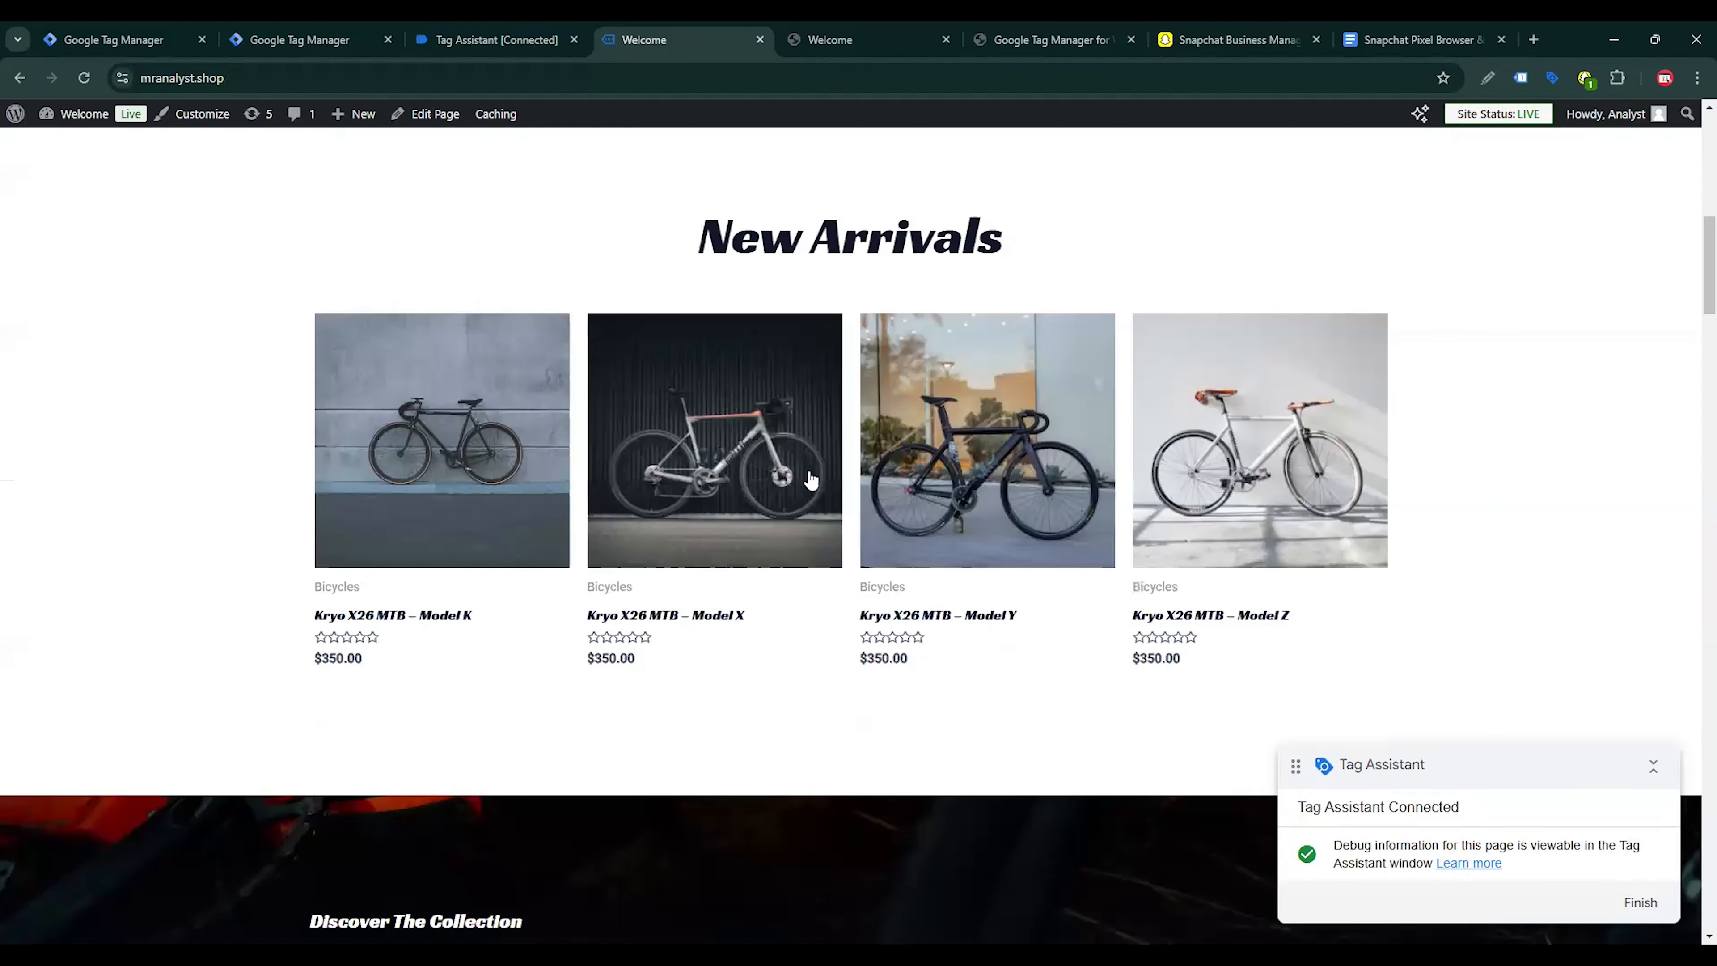
click(889, 456)
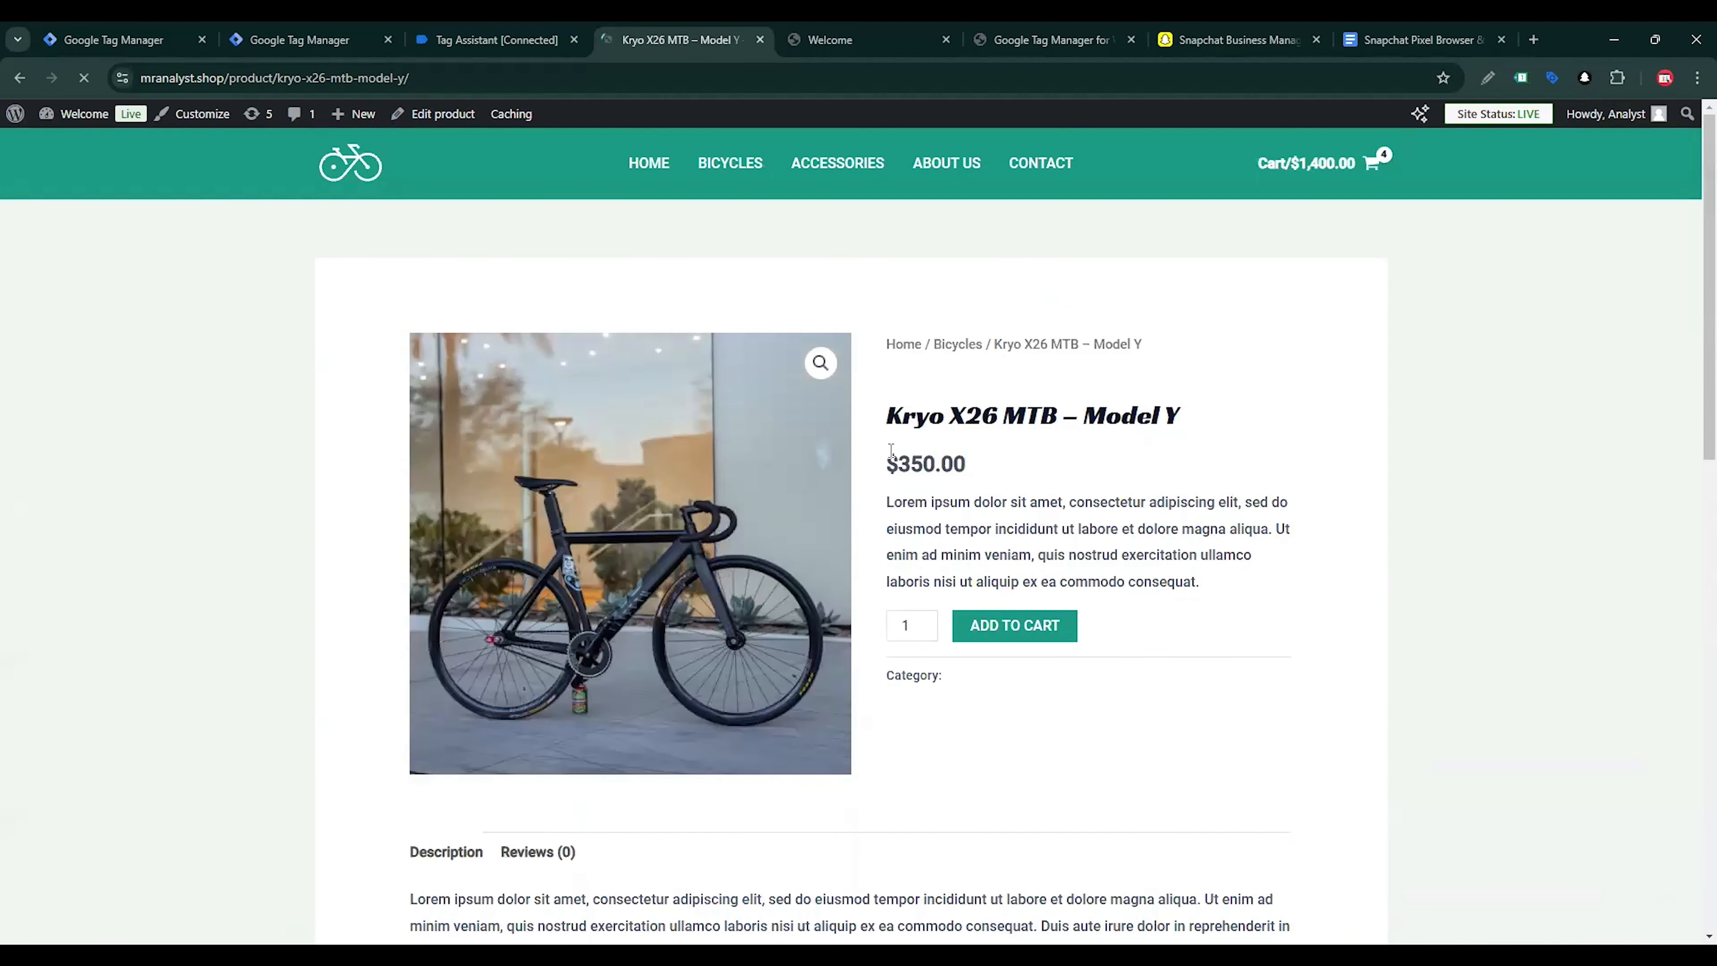
click(1023, 629)
Check the return type of cJS - Quantity among the latest add_to_cart event's variables in Tag Assistant
click(497, 39)
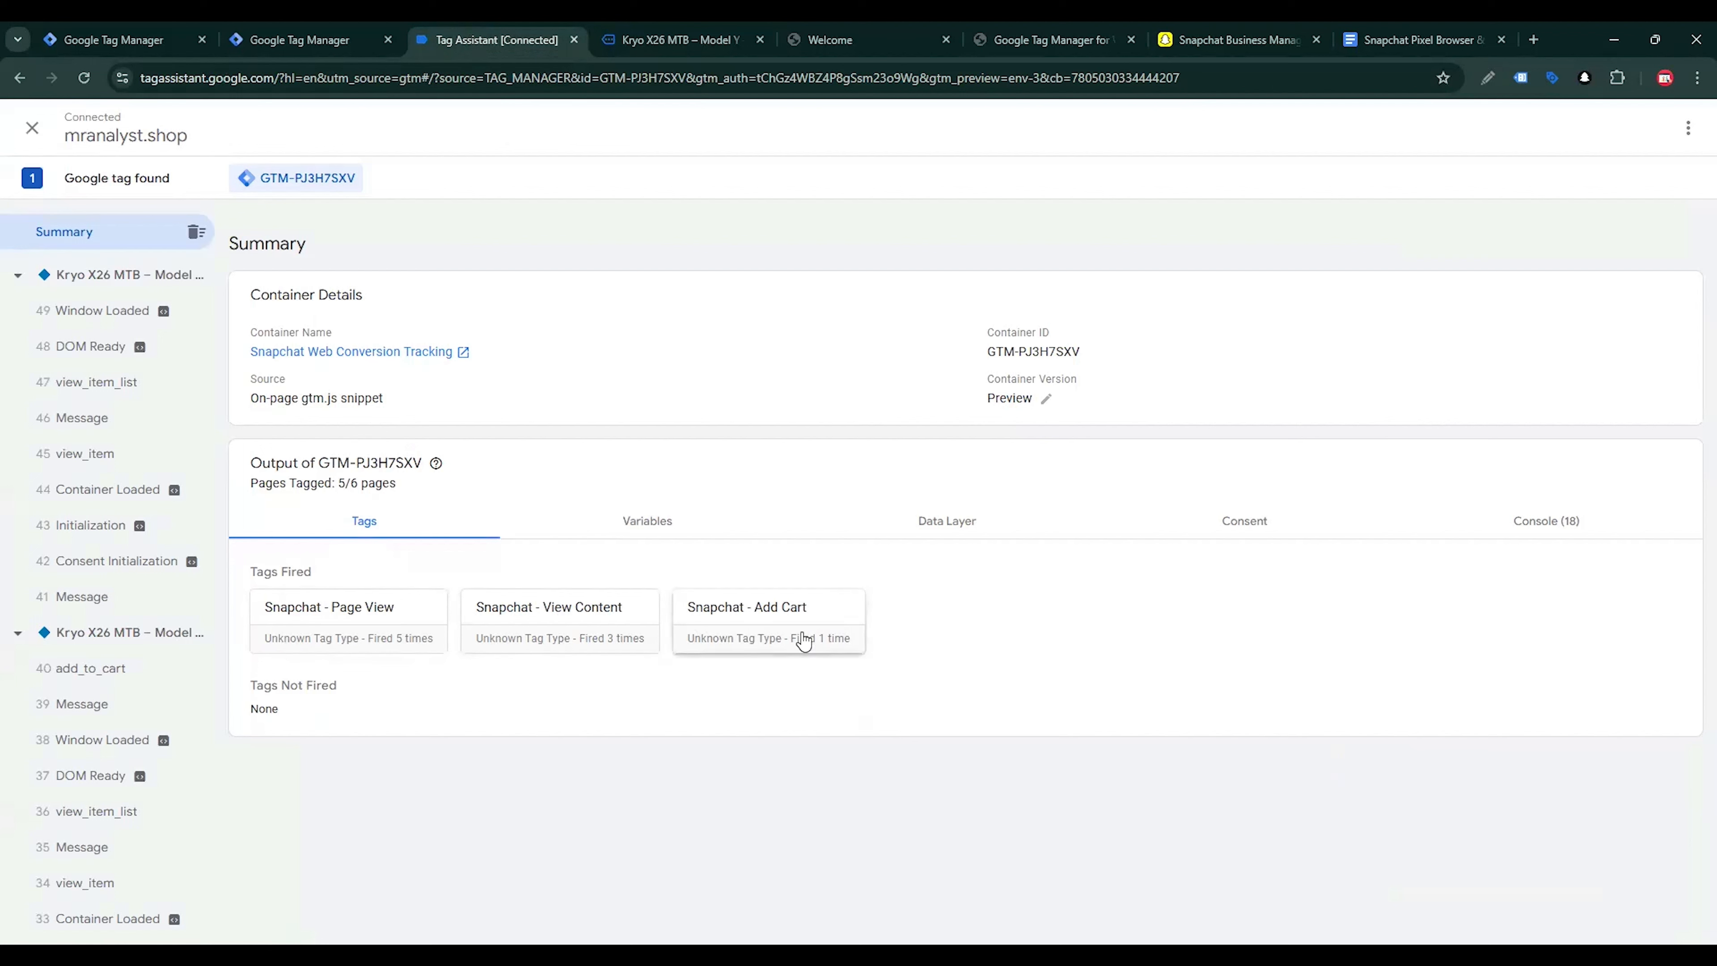
click(87, 685)
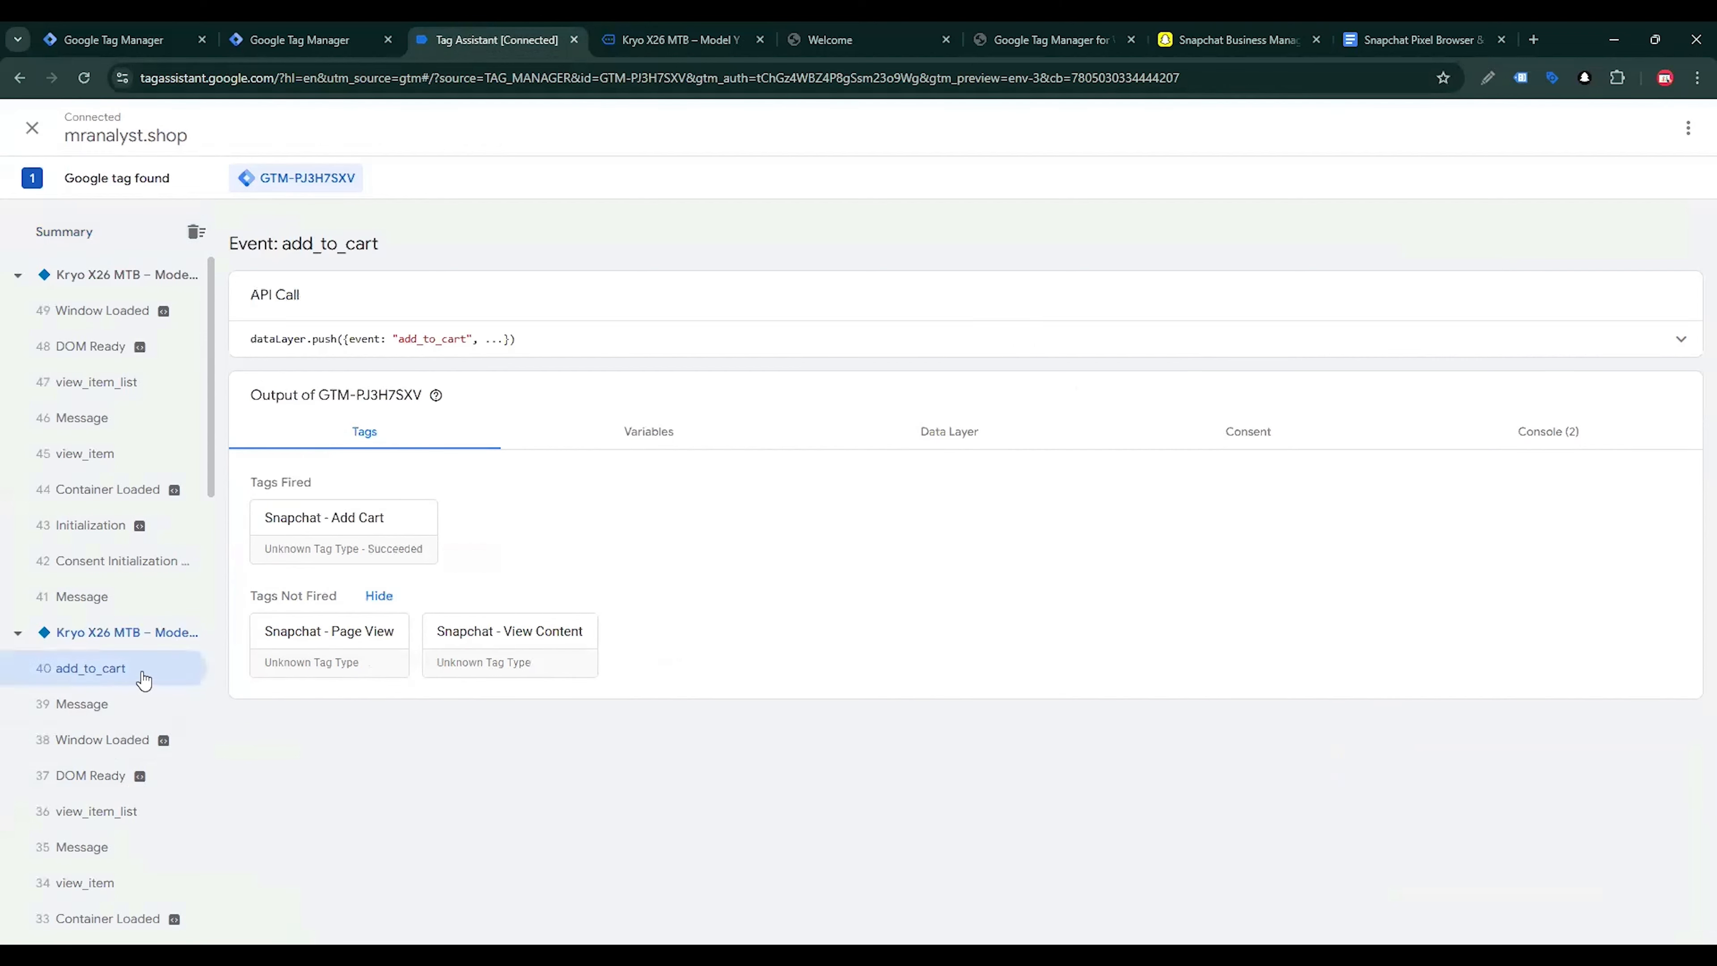
click(641, 432)
scroll(701, 452, down, 1)
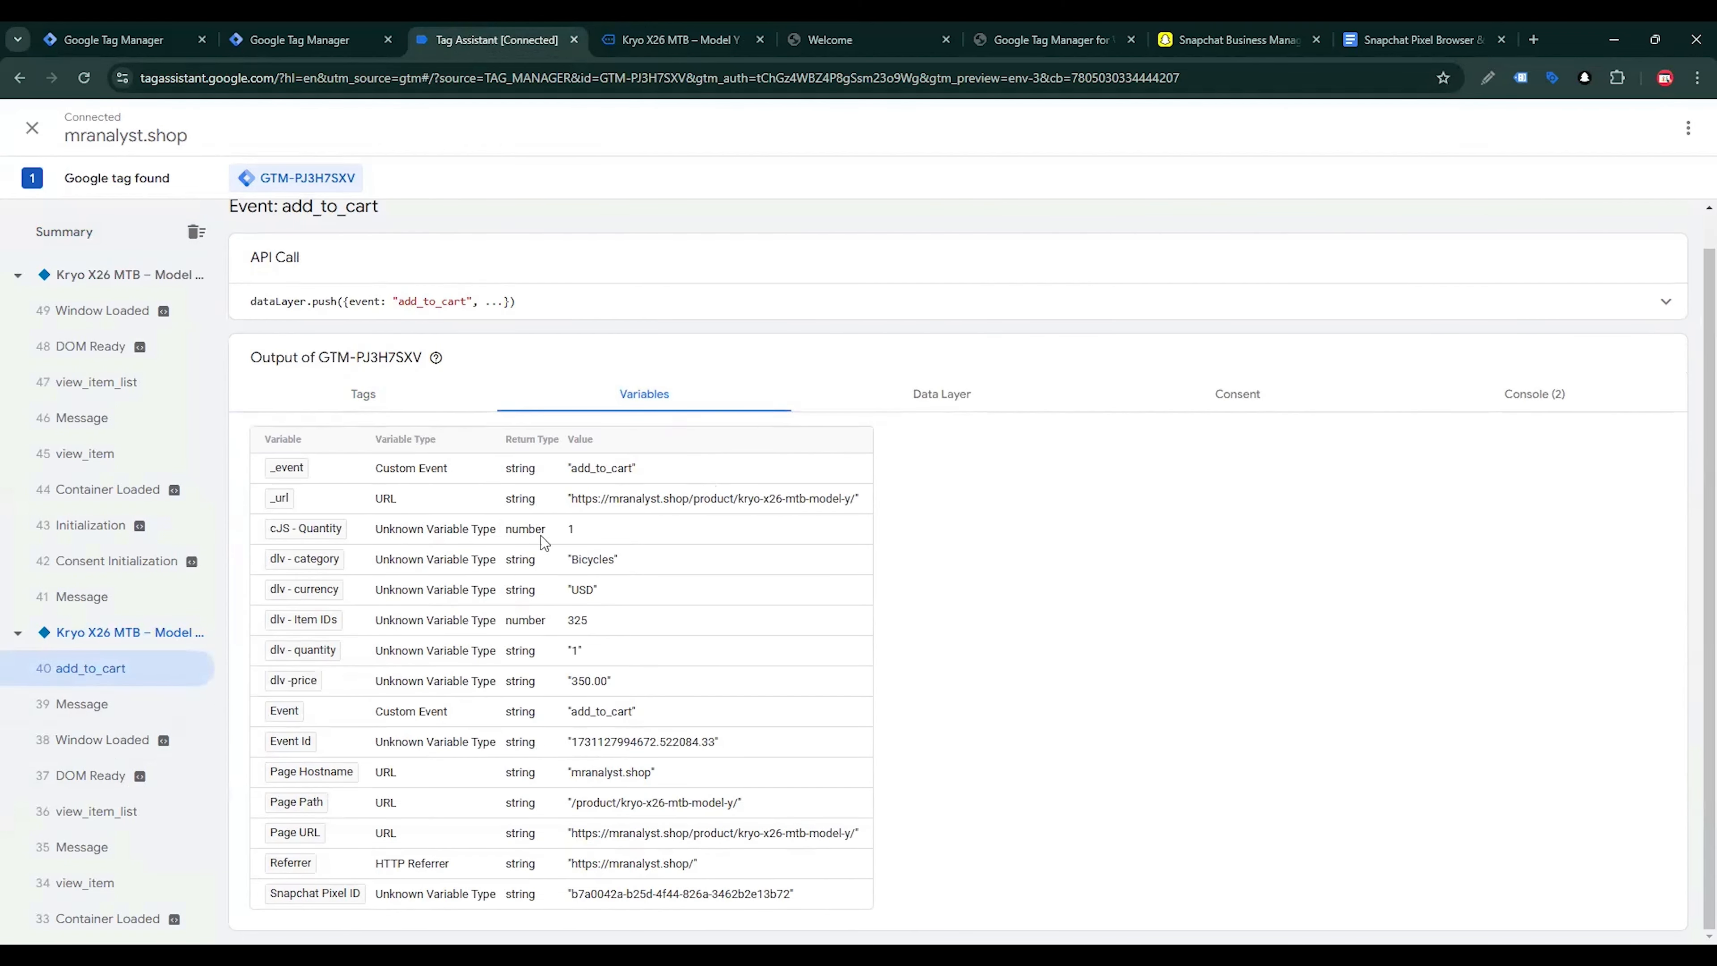
drag(541, 533, 504, 530)
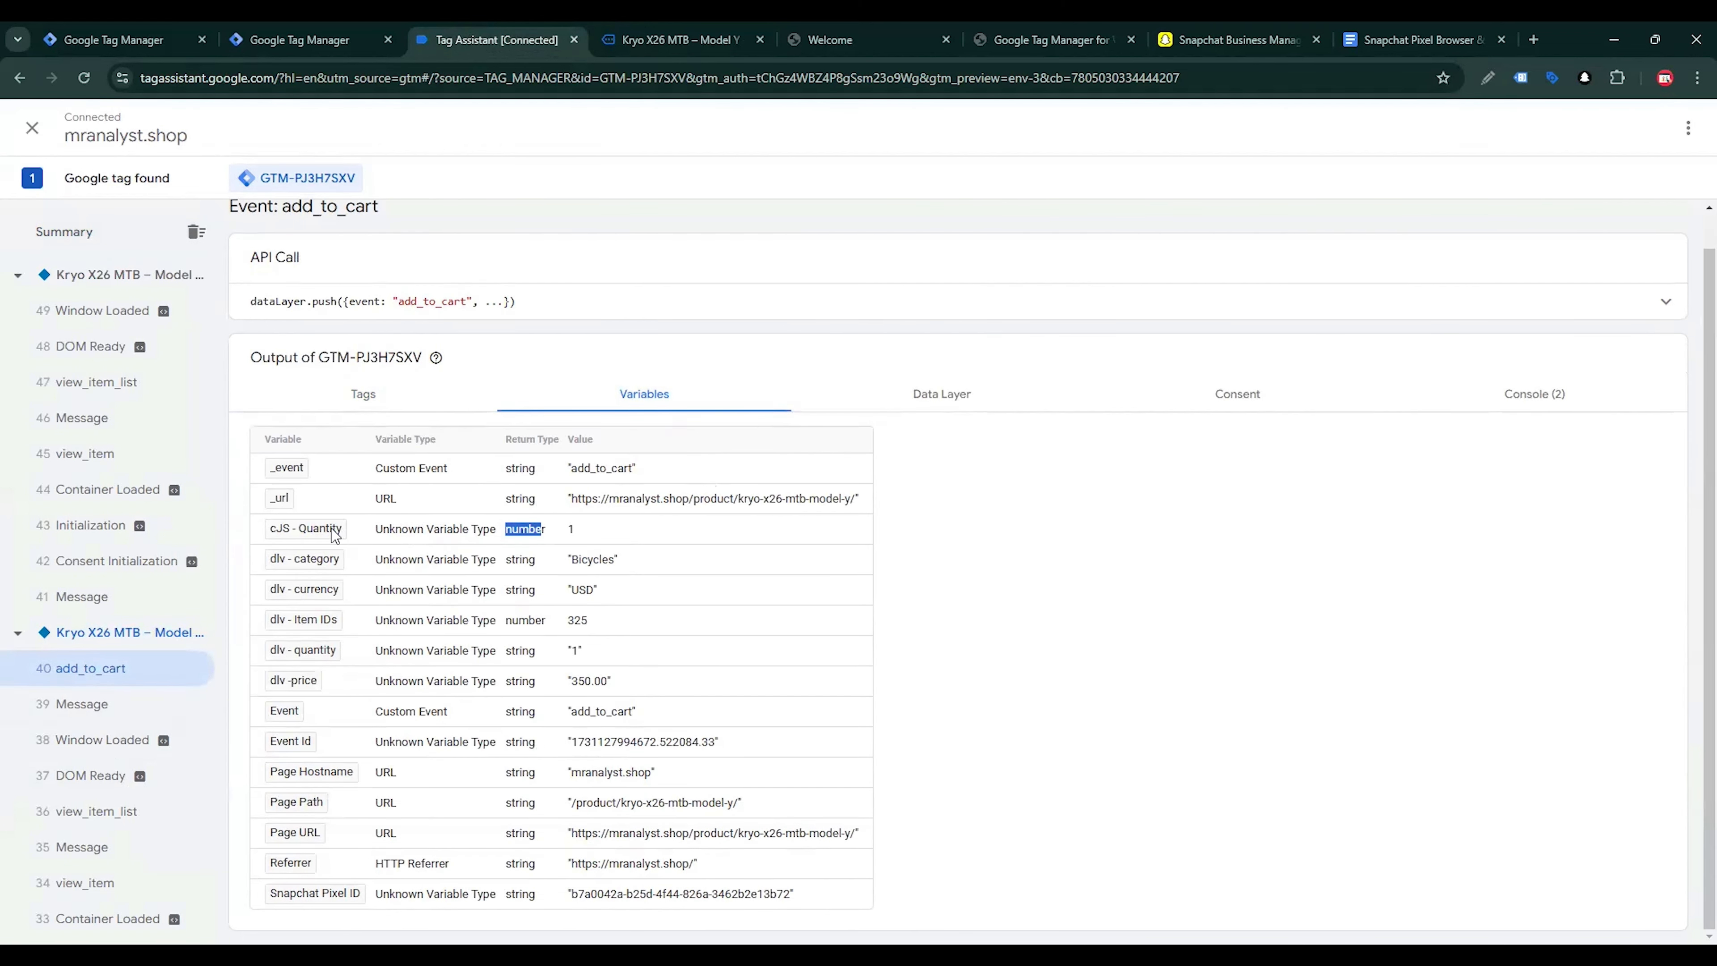
click(564, 536)
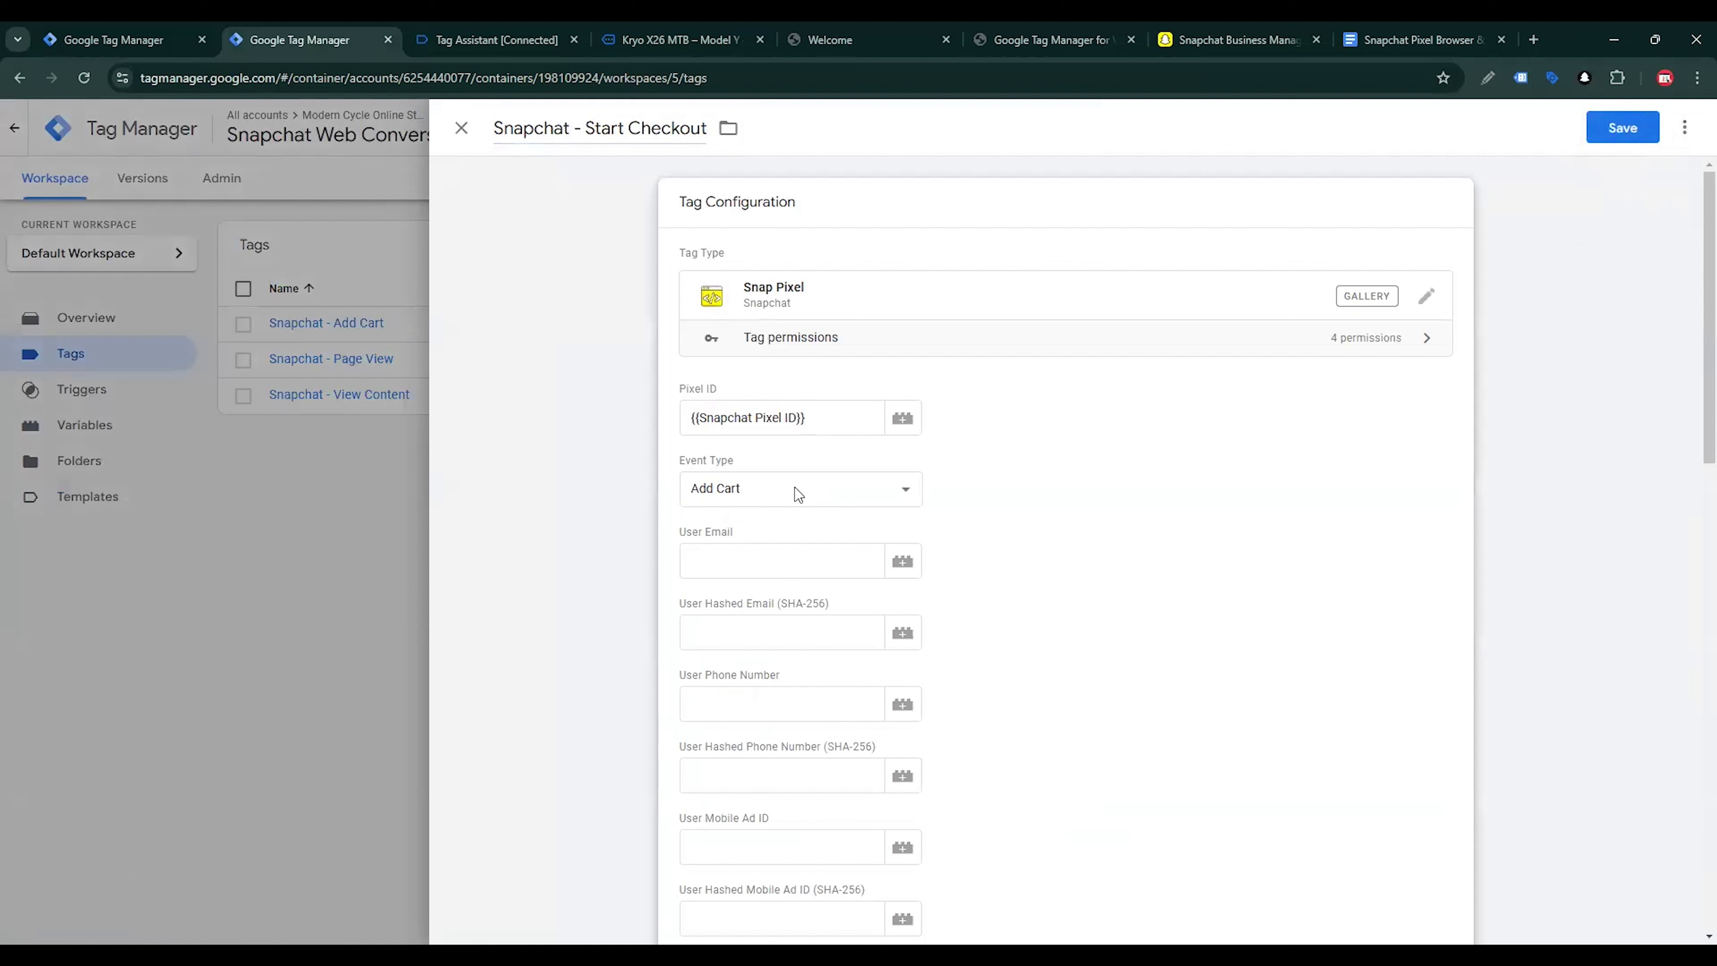
Set the event type of the Snapchat - Start Checkout tag to Start Checkout
click(796, 488)
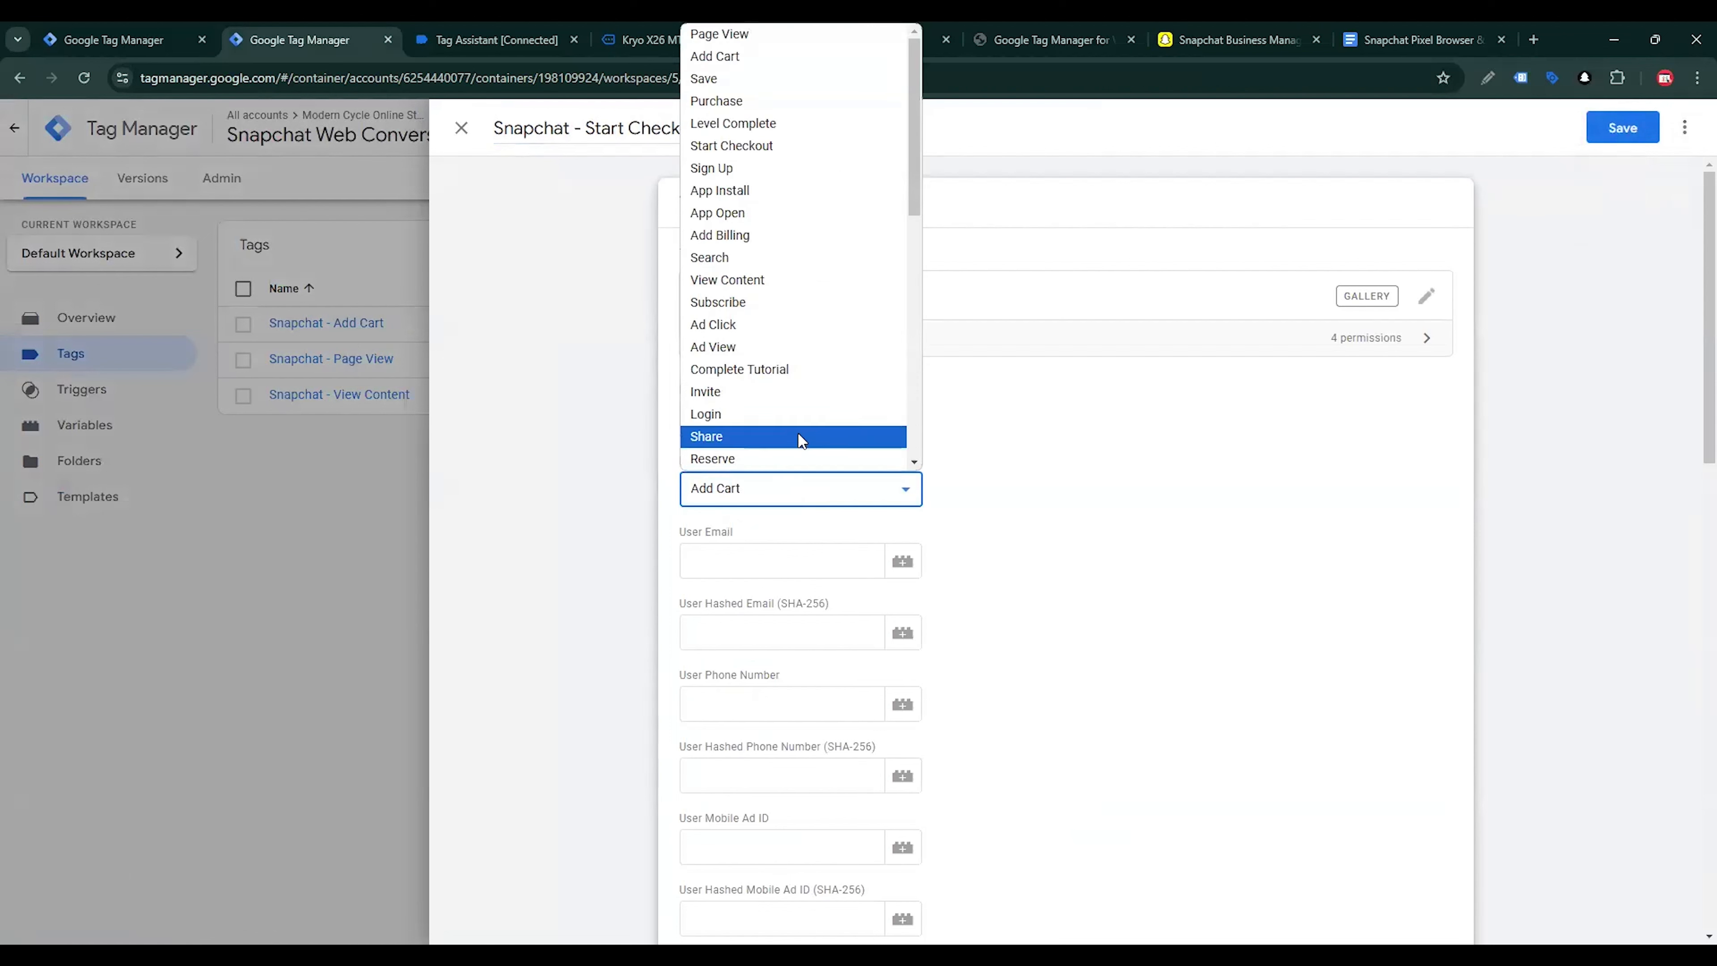
click(763, 146)
scroll(1018, 562, down, 4)
Examine the begin_checkout event's full data layer push for the shop's checkout page in Tag Assistant
click(679, 39)
click(497, 39)
click(102, 383)
scroll(676, 541, down, 1)
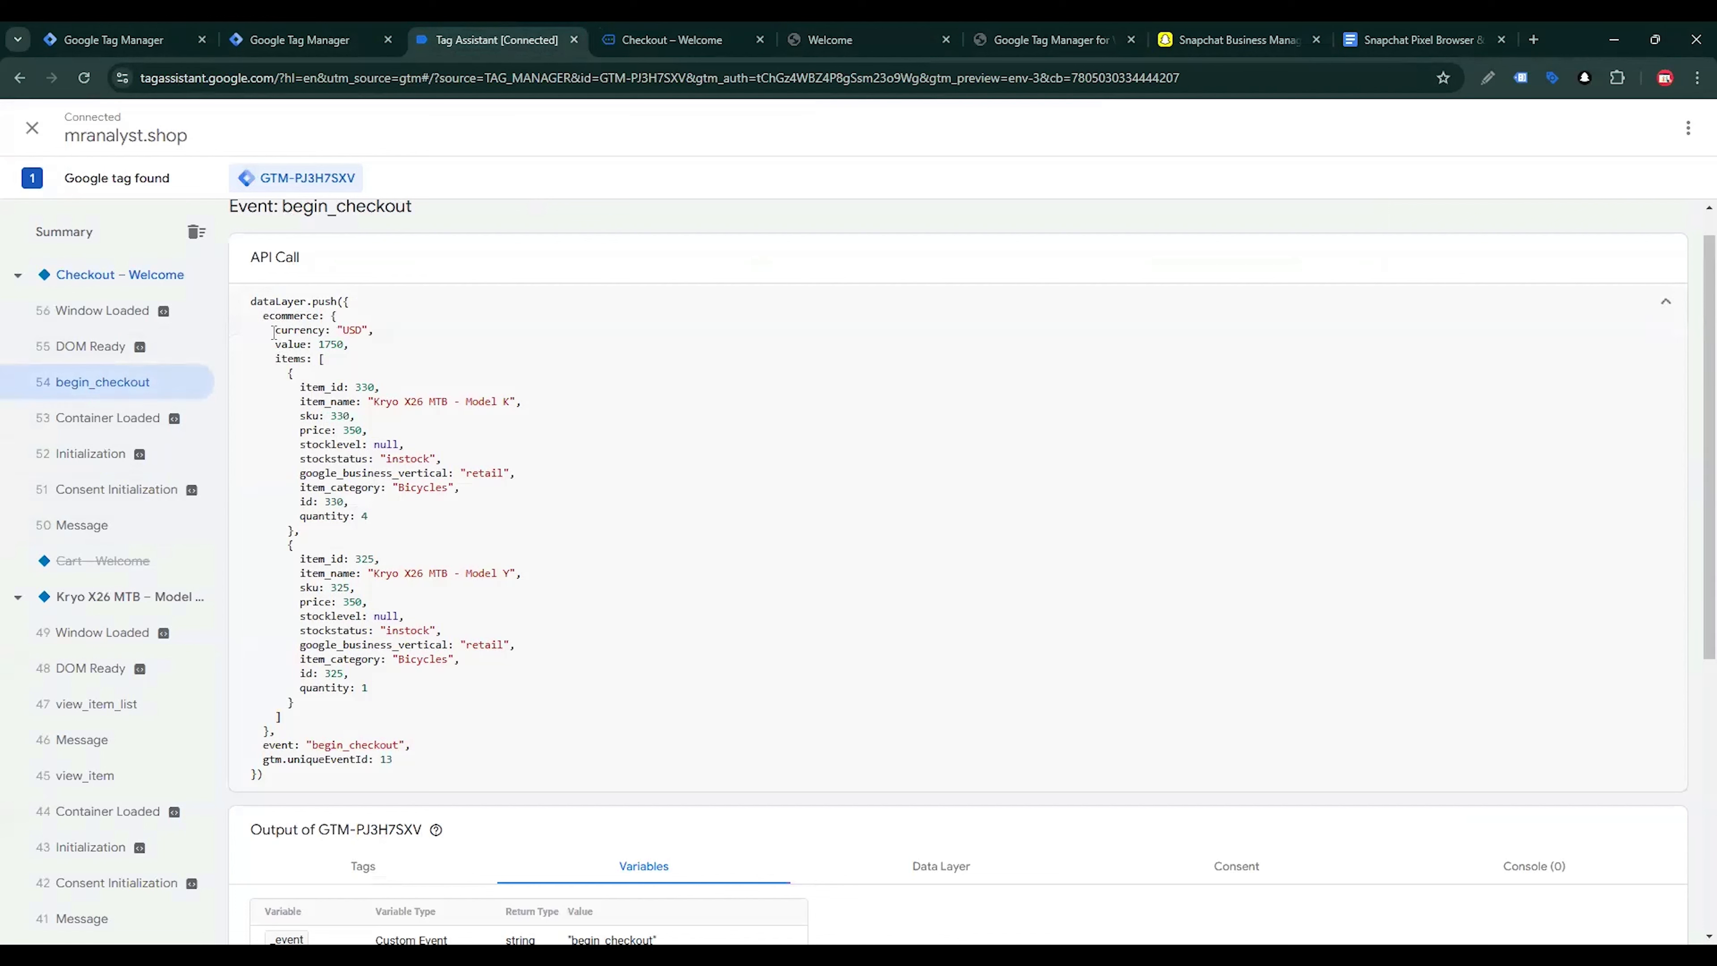
drag(265, 331, 468, 764)
click(469, 764)
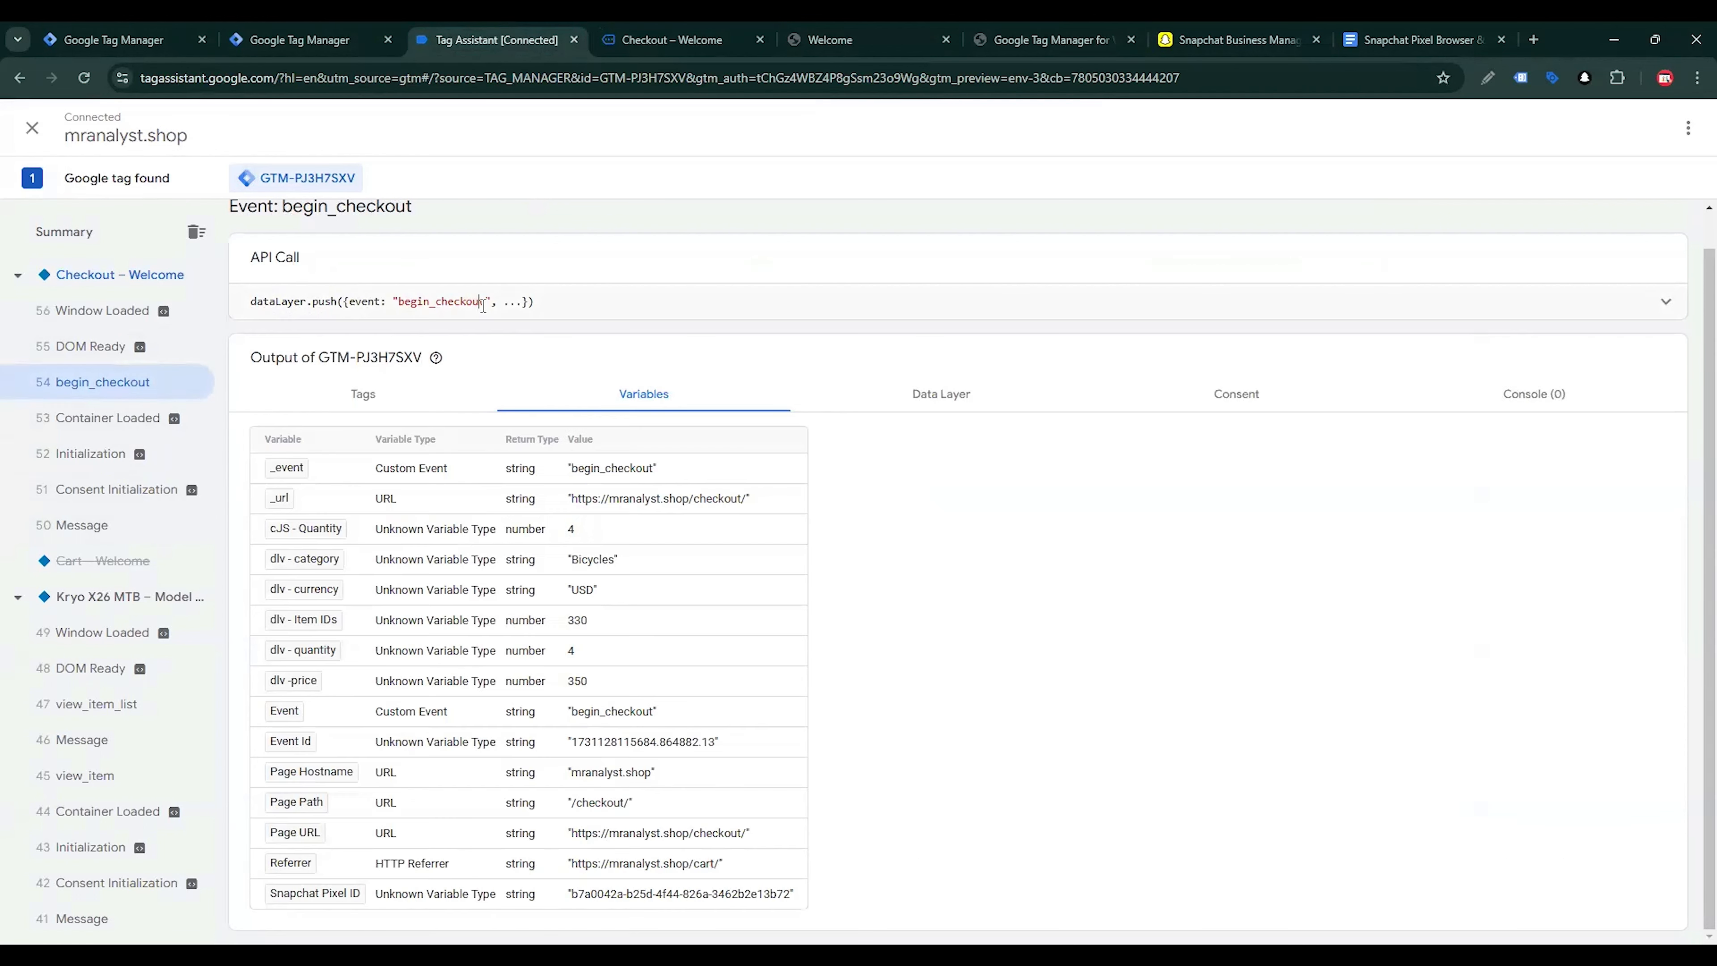
click(665, 325)
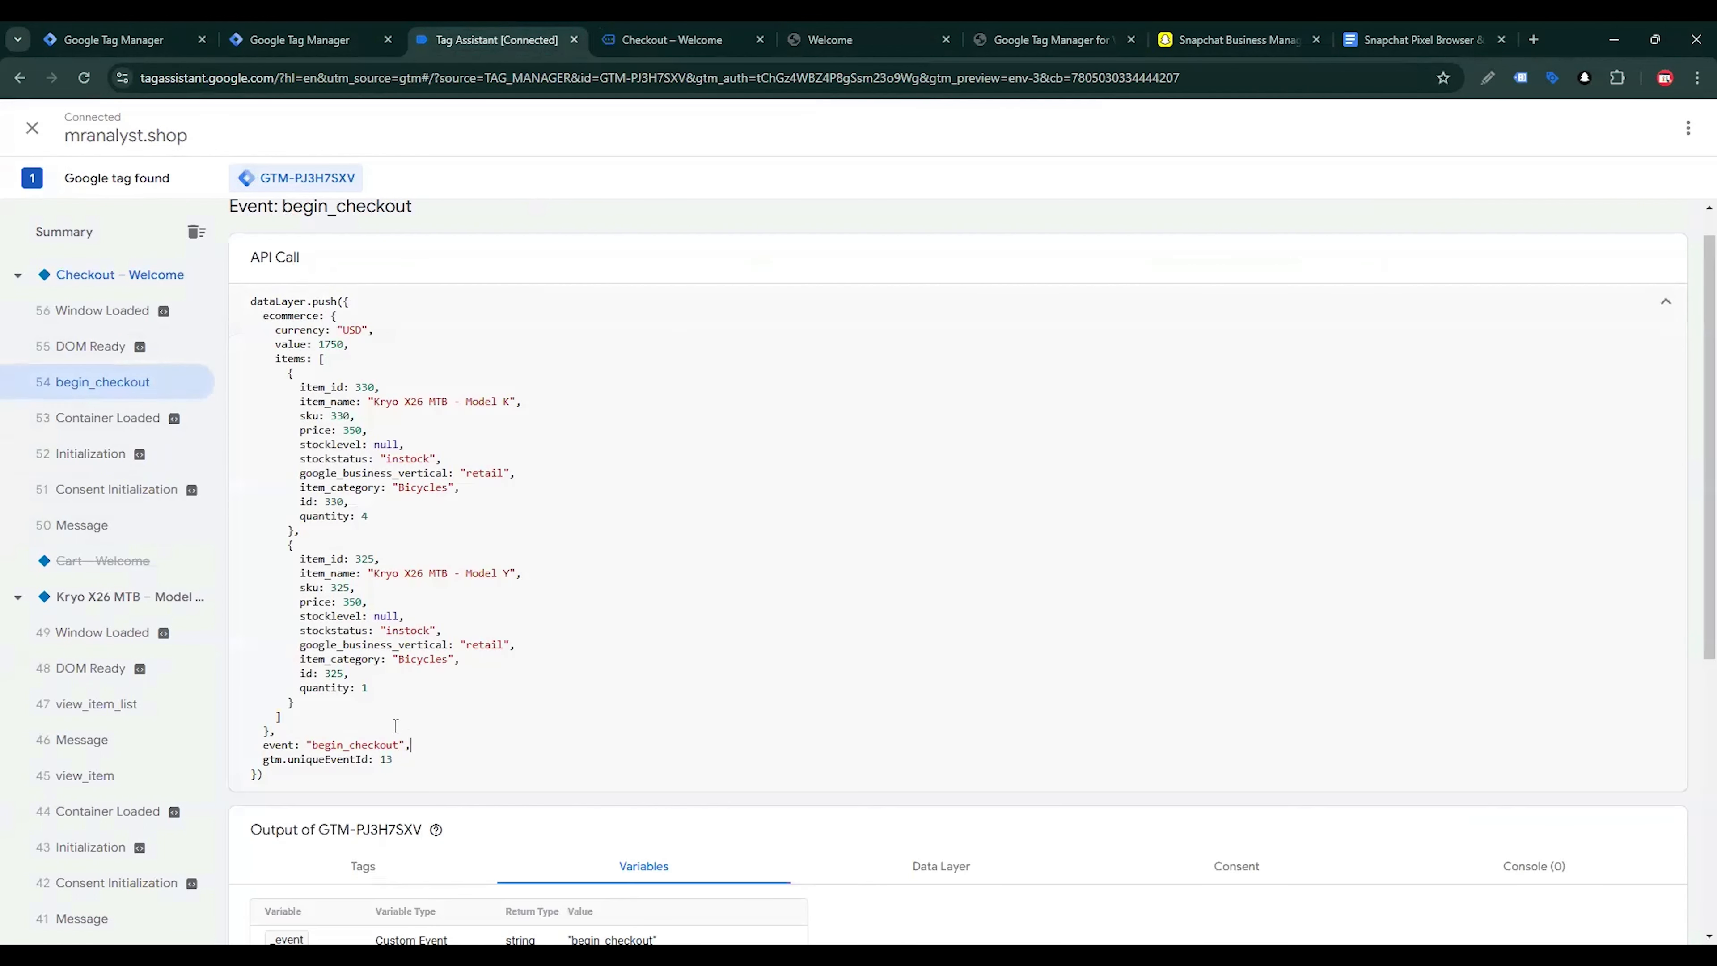
drag(473, 744, 253, 276)
click(390, 683)
Return to Tag Manager and start a new Data Layer Variable for the Start Checkout tag's Price field
click(300, 39)
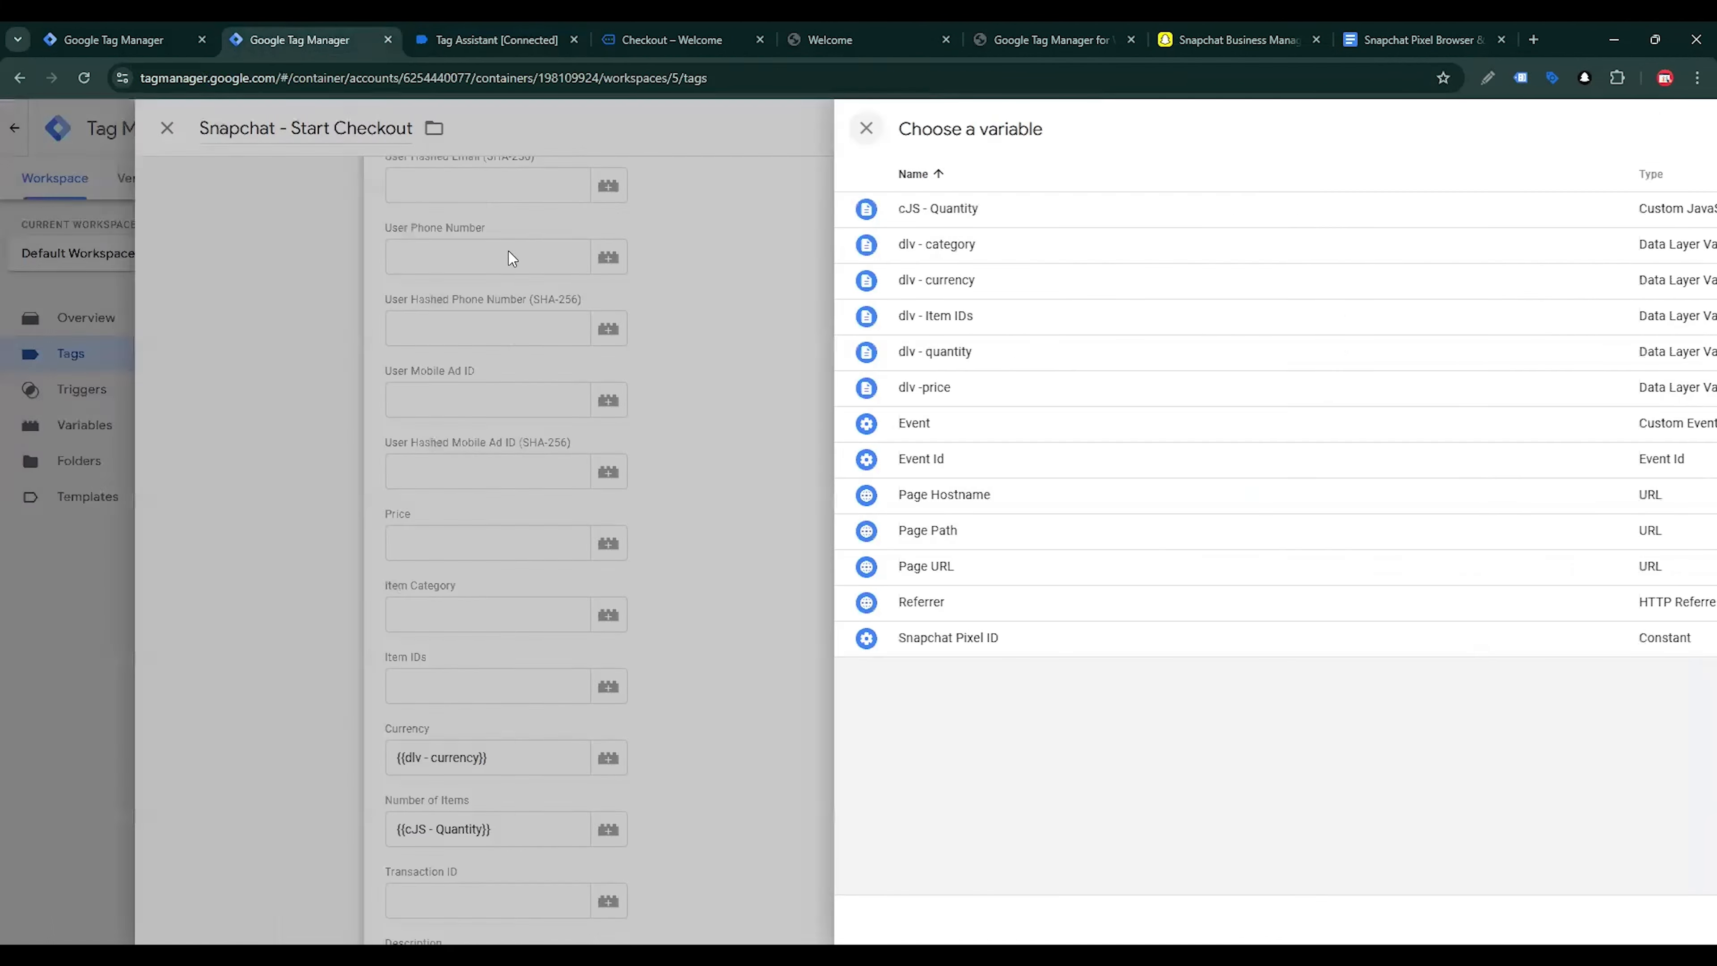
click(508, 258)
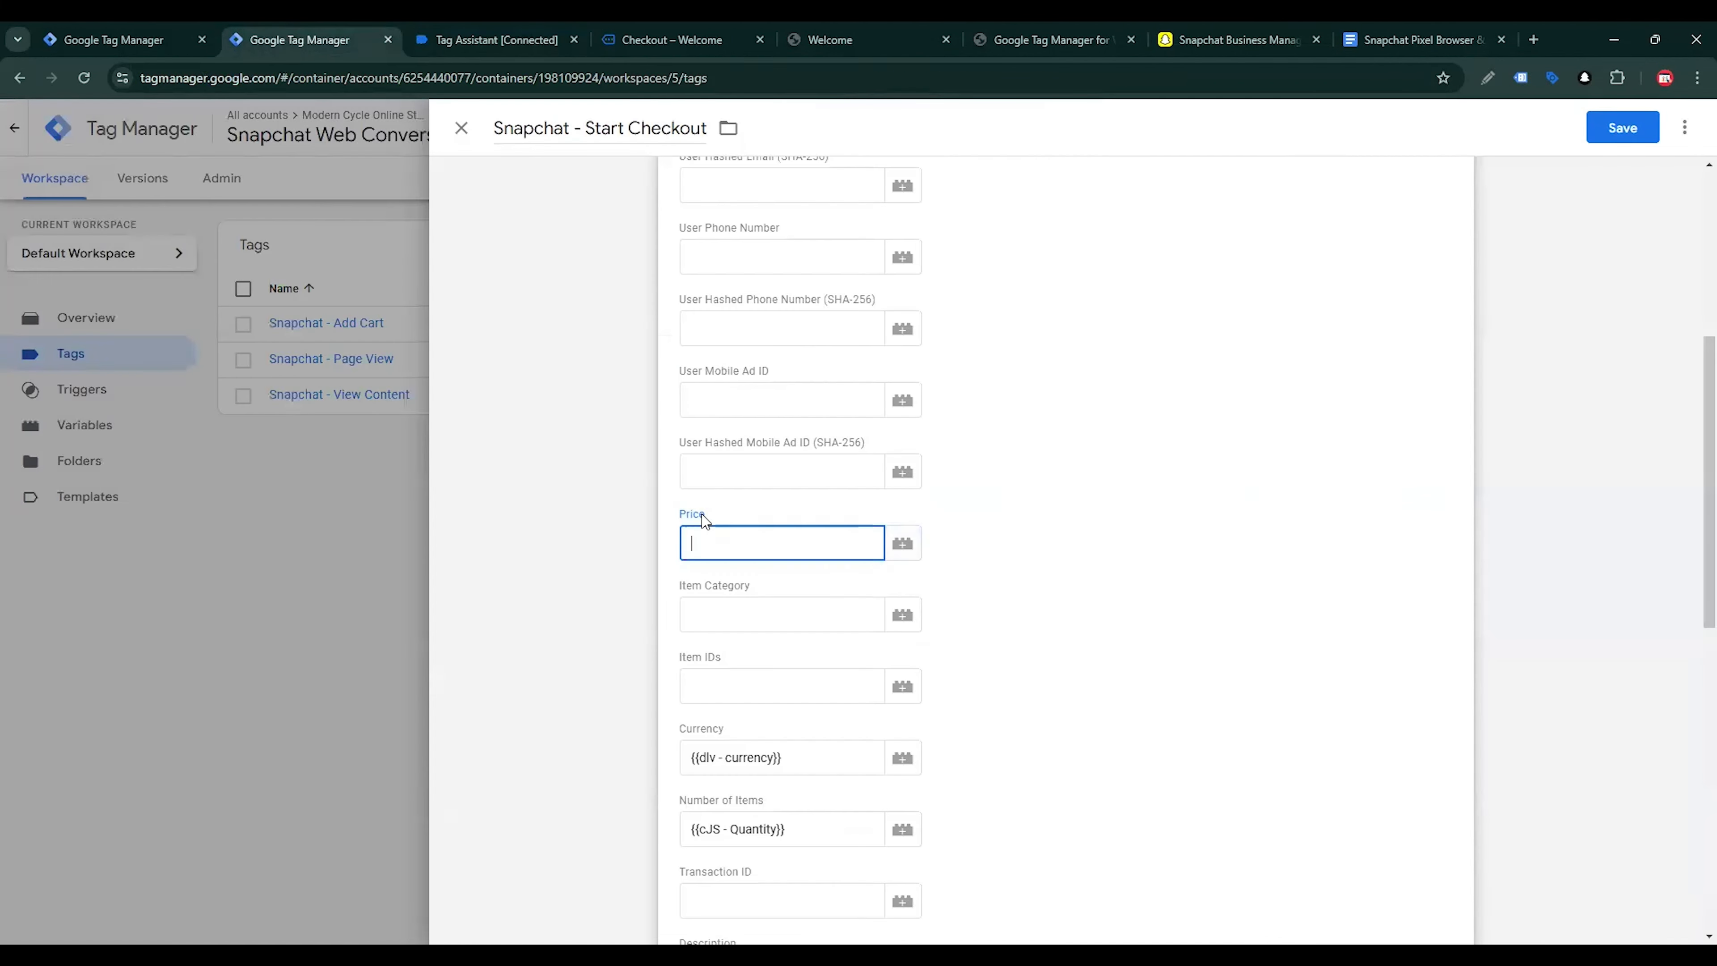
click(904, 545)
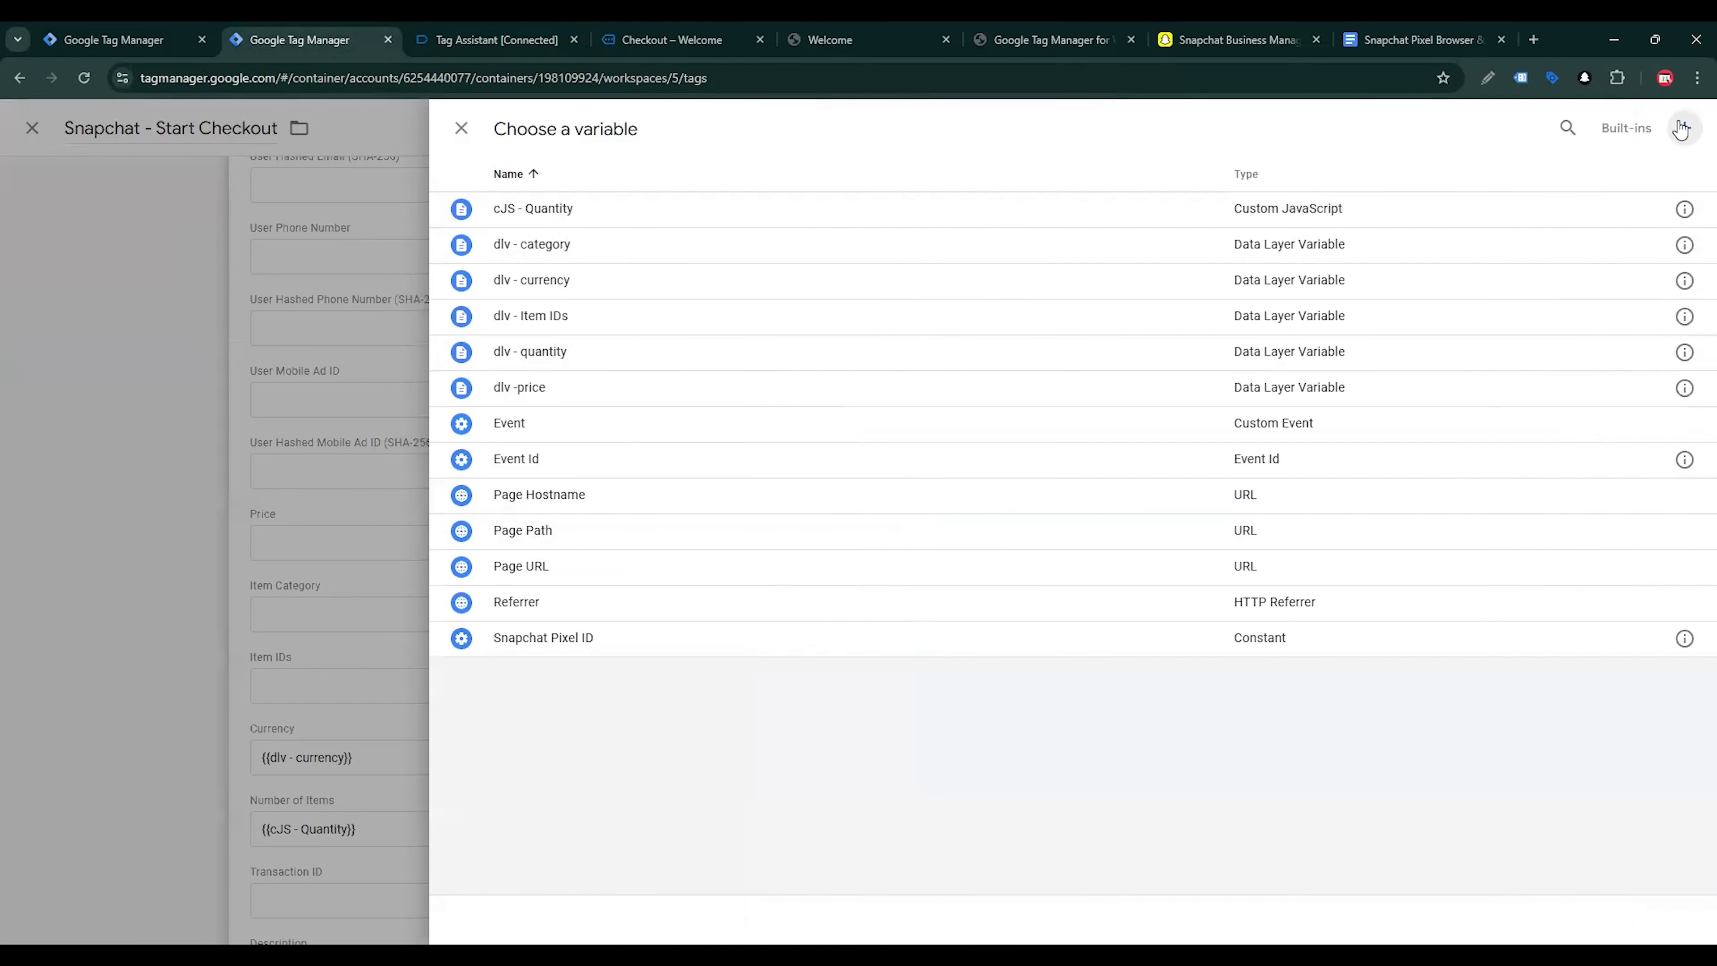
click(1682, 128)
click(895, 337)
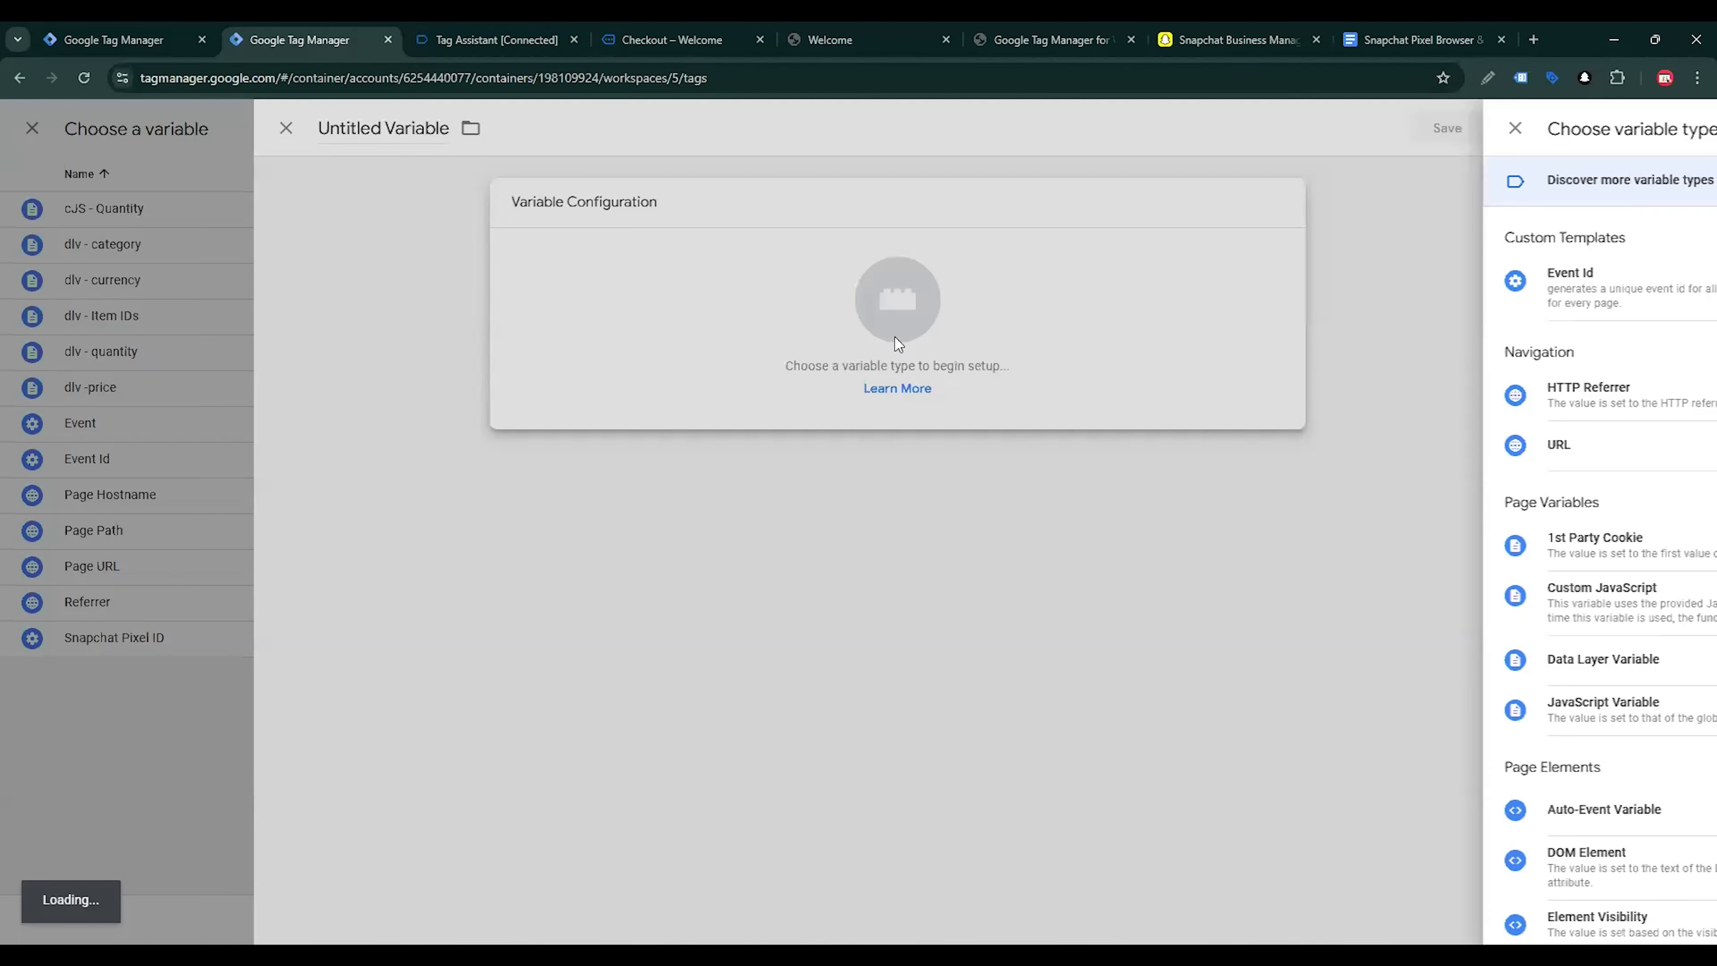
scroll(1564, 767, down, 4)
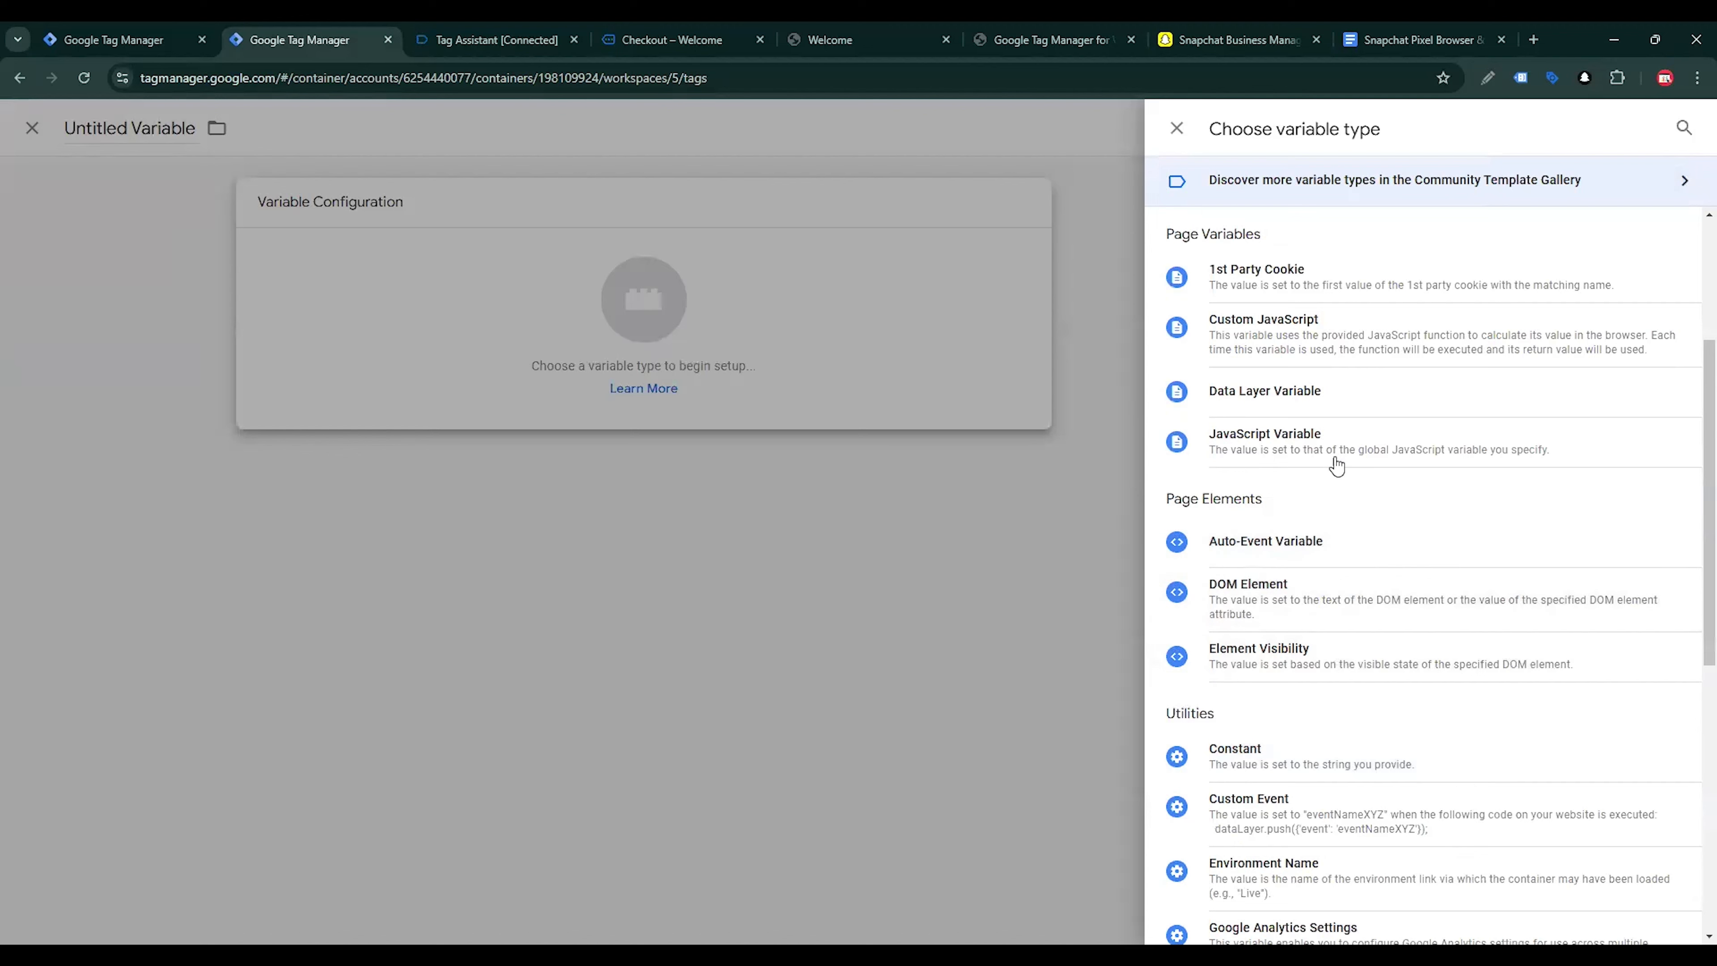
click(1306, 409)
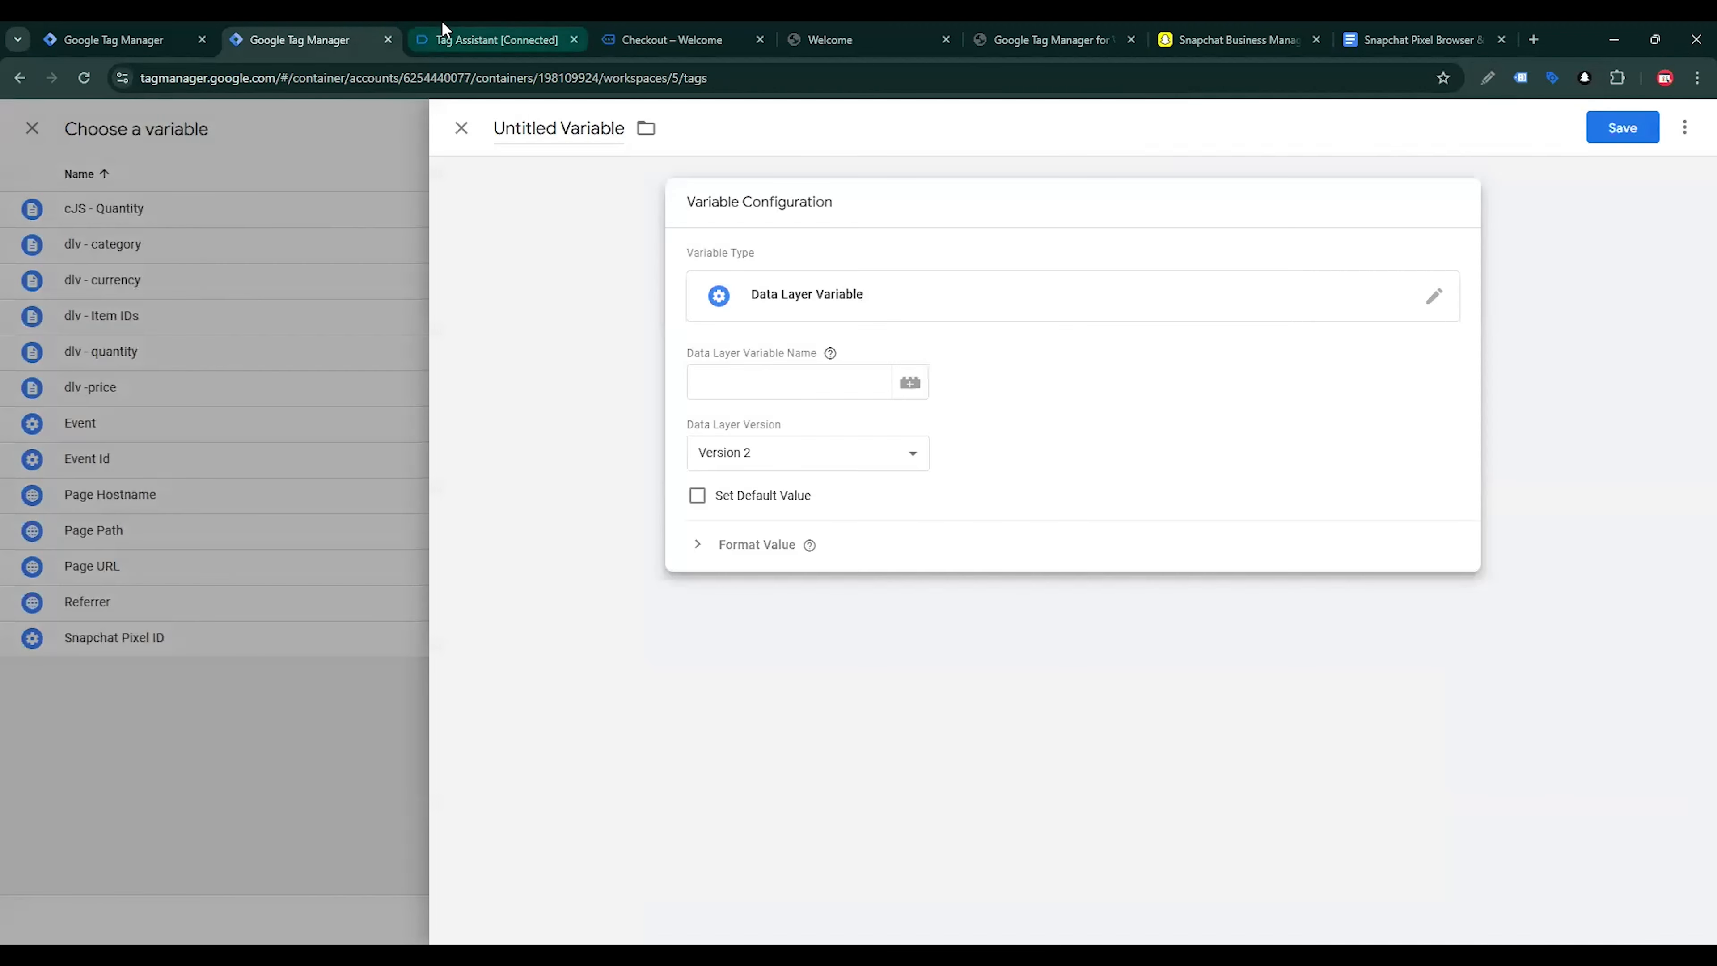
Set the new variable's Data Layer Variable Name to ecommerce.value, taking the key names from the begin_checkout push in Tag Assistant
click(444, 31)
drag(263, 316, 321, 315)
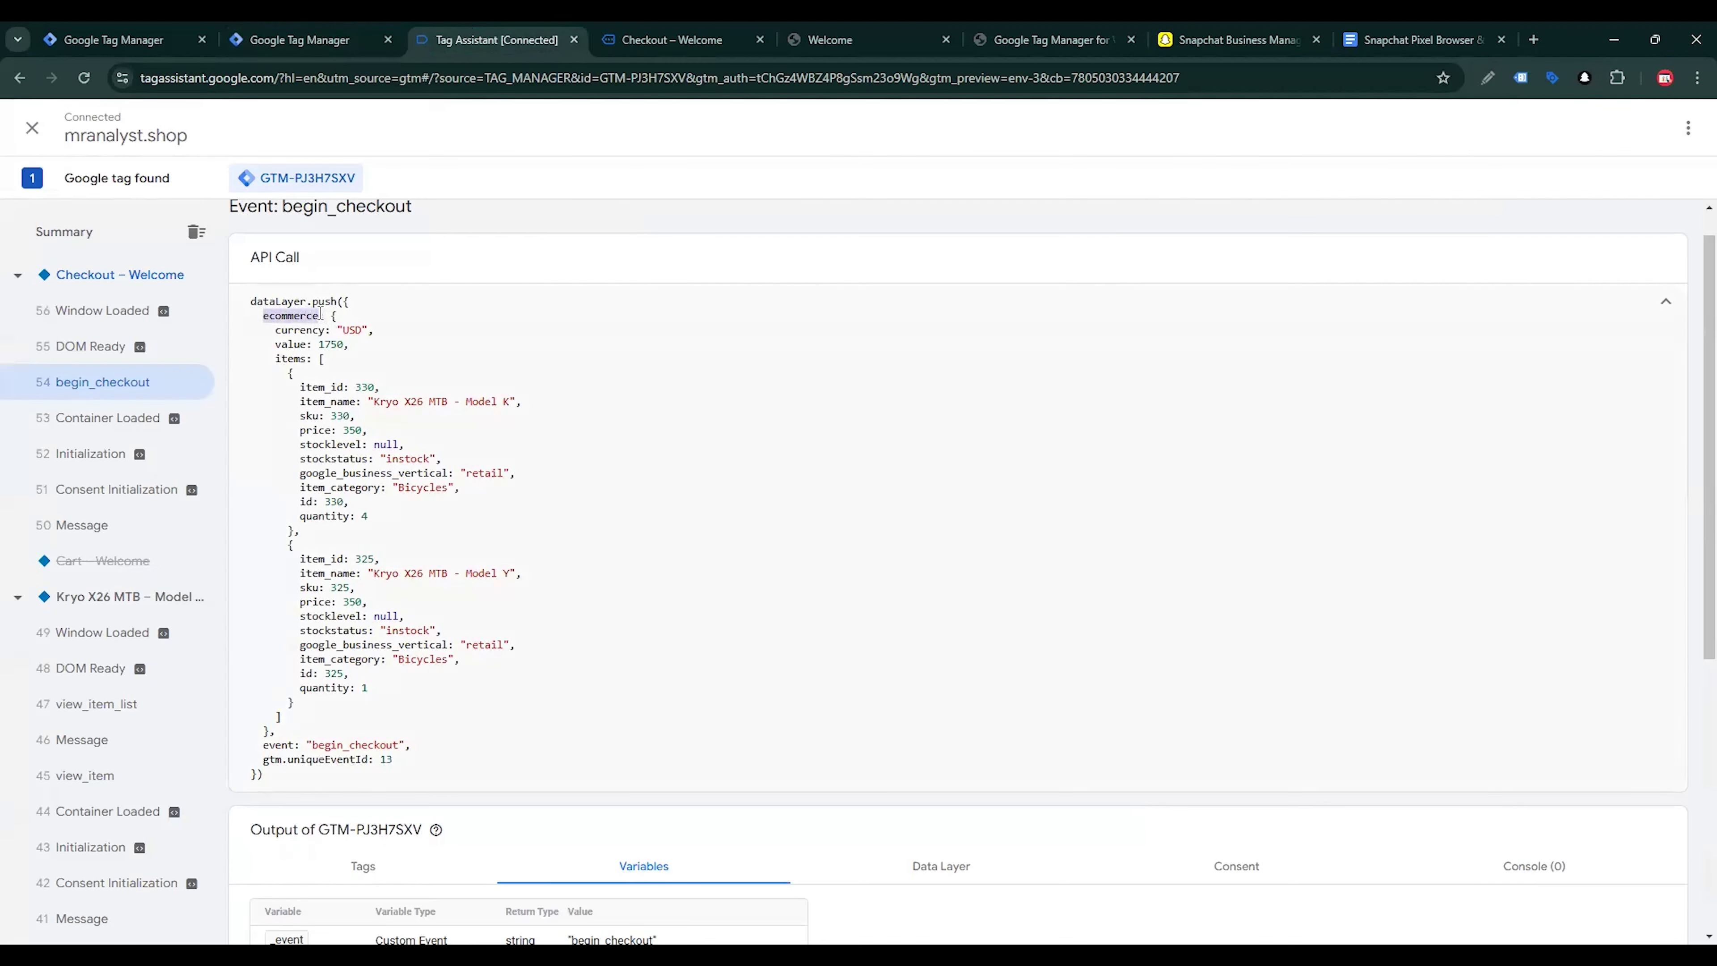
click(300, 39)
click(497, 39)
drag(275, 344, 305, 345)
key(ctrl+c)
click(299, 39)
key(ctrl+v)
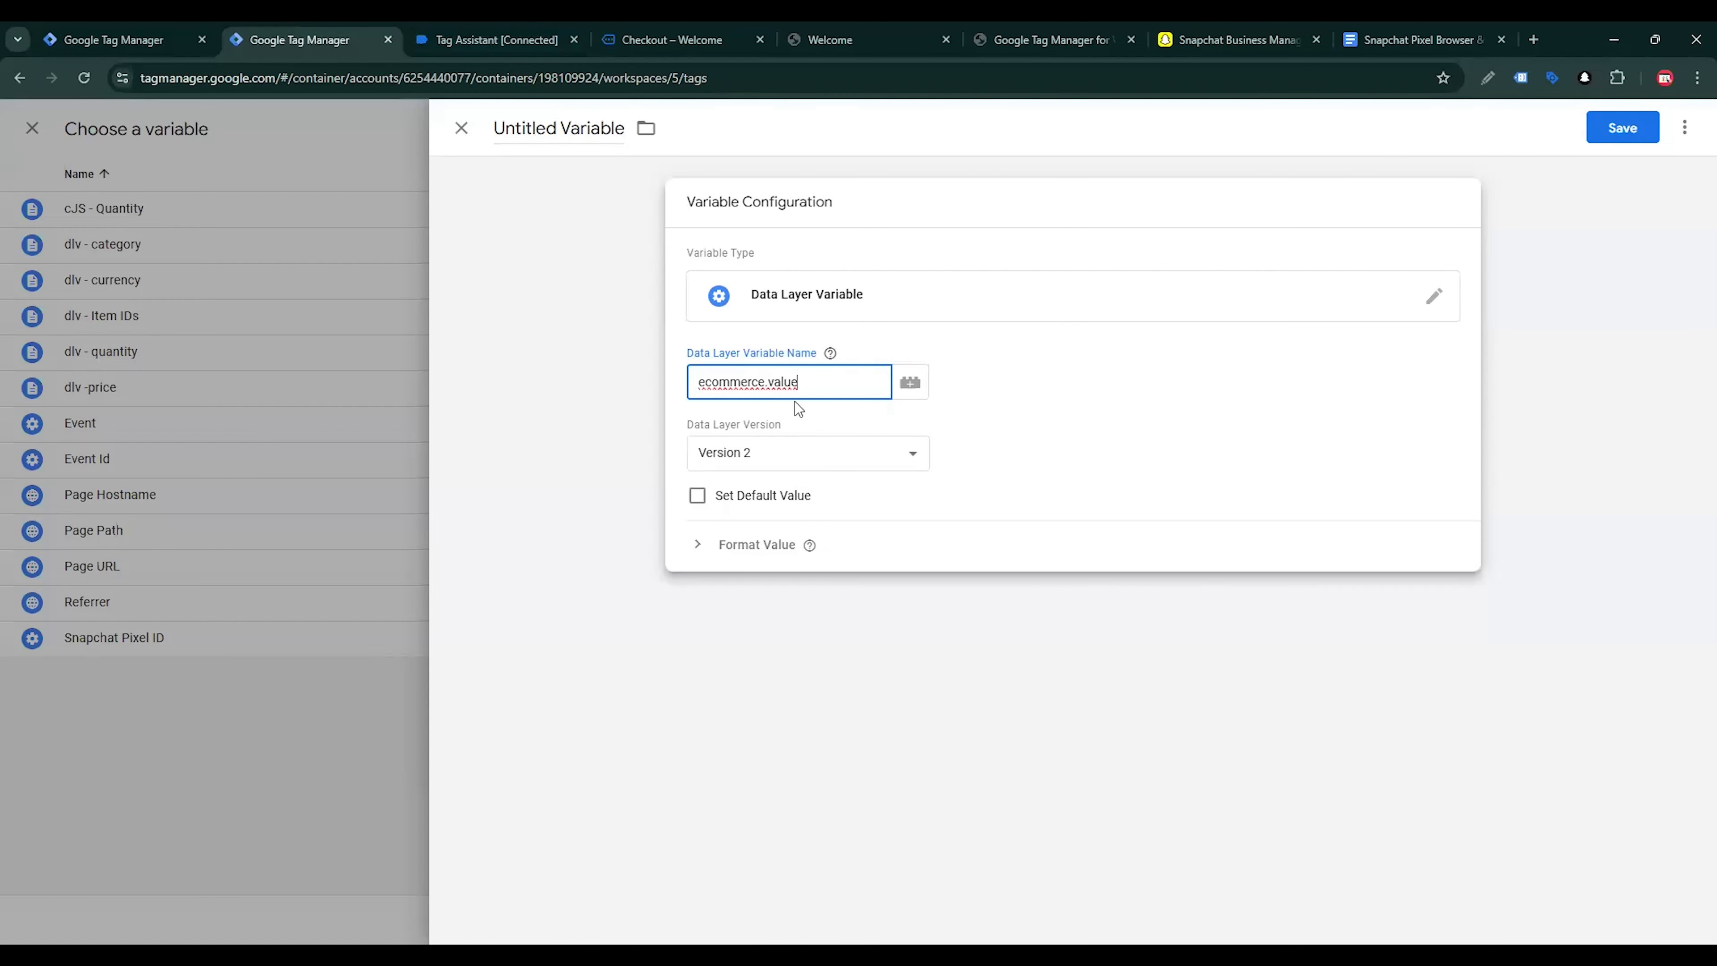
Name the variable "dlv - total value" and save it into the Start Checkout tag's Price field
triple_click(593, 127)
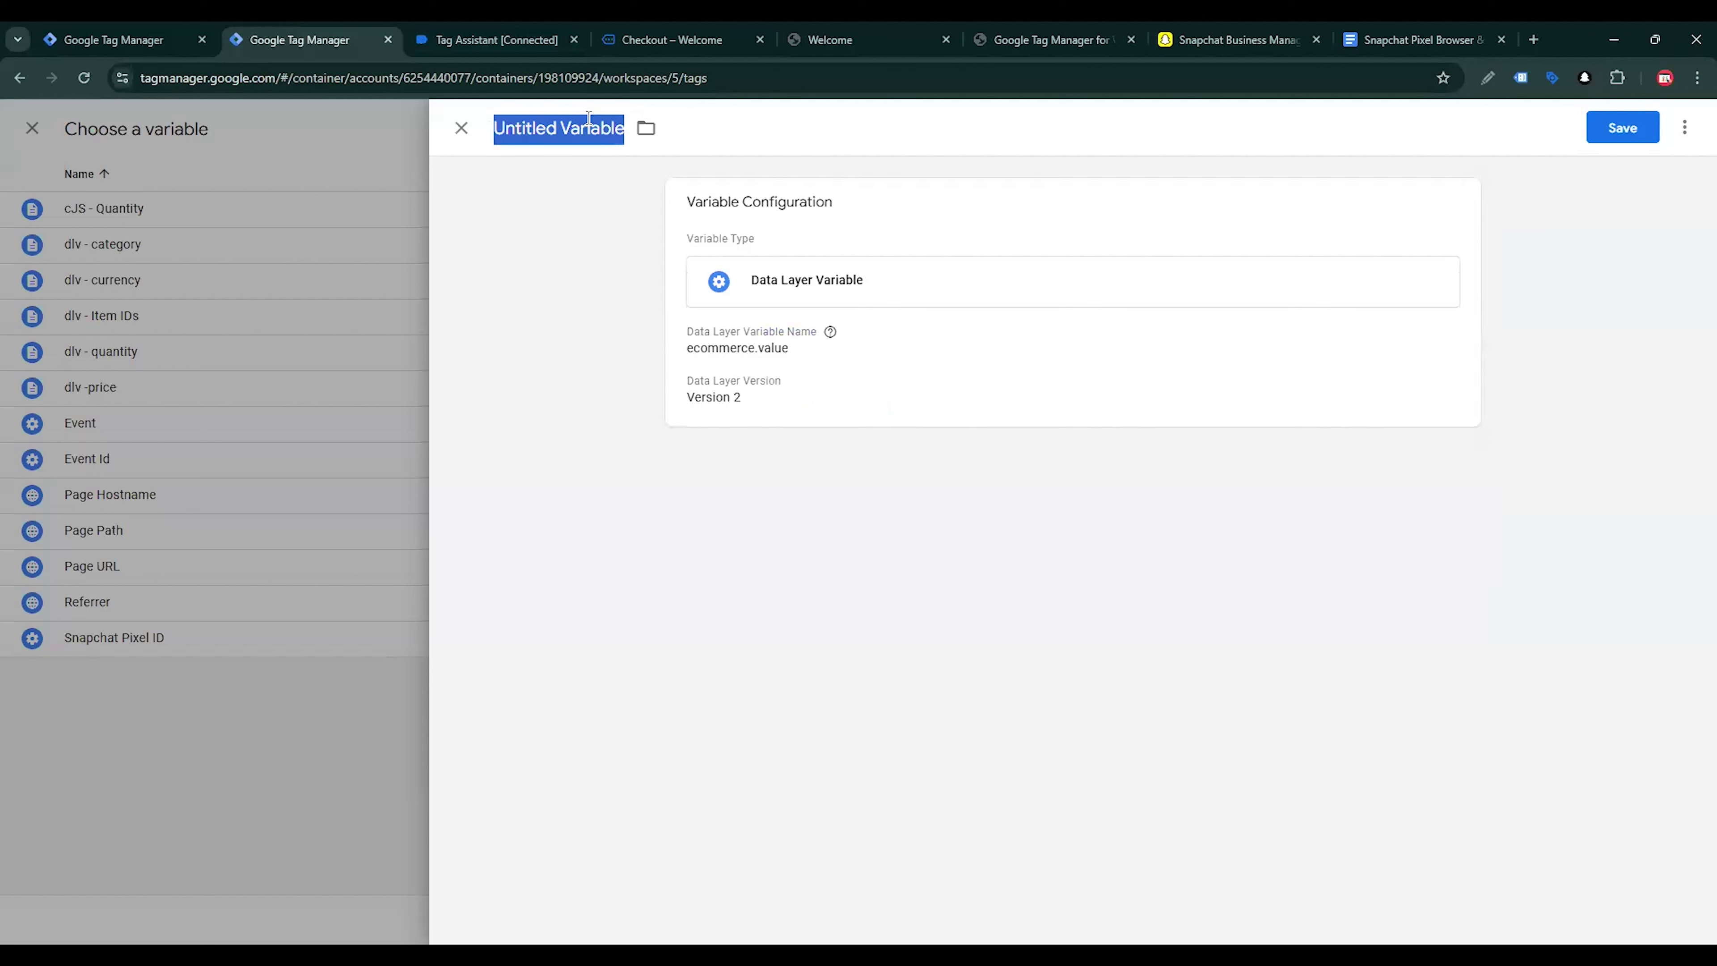
text(dlv - )
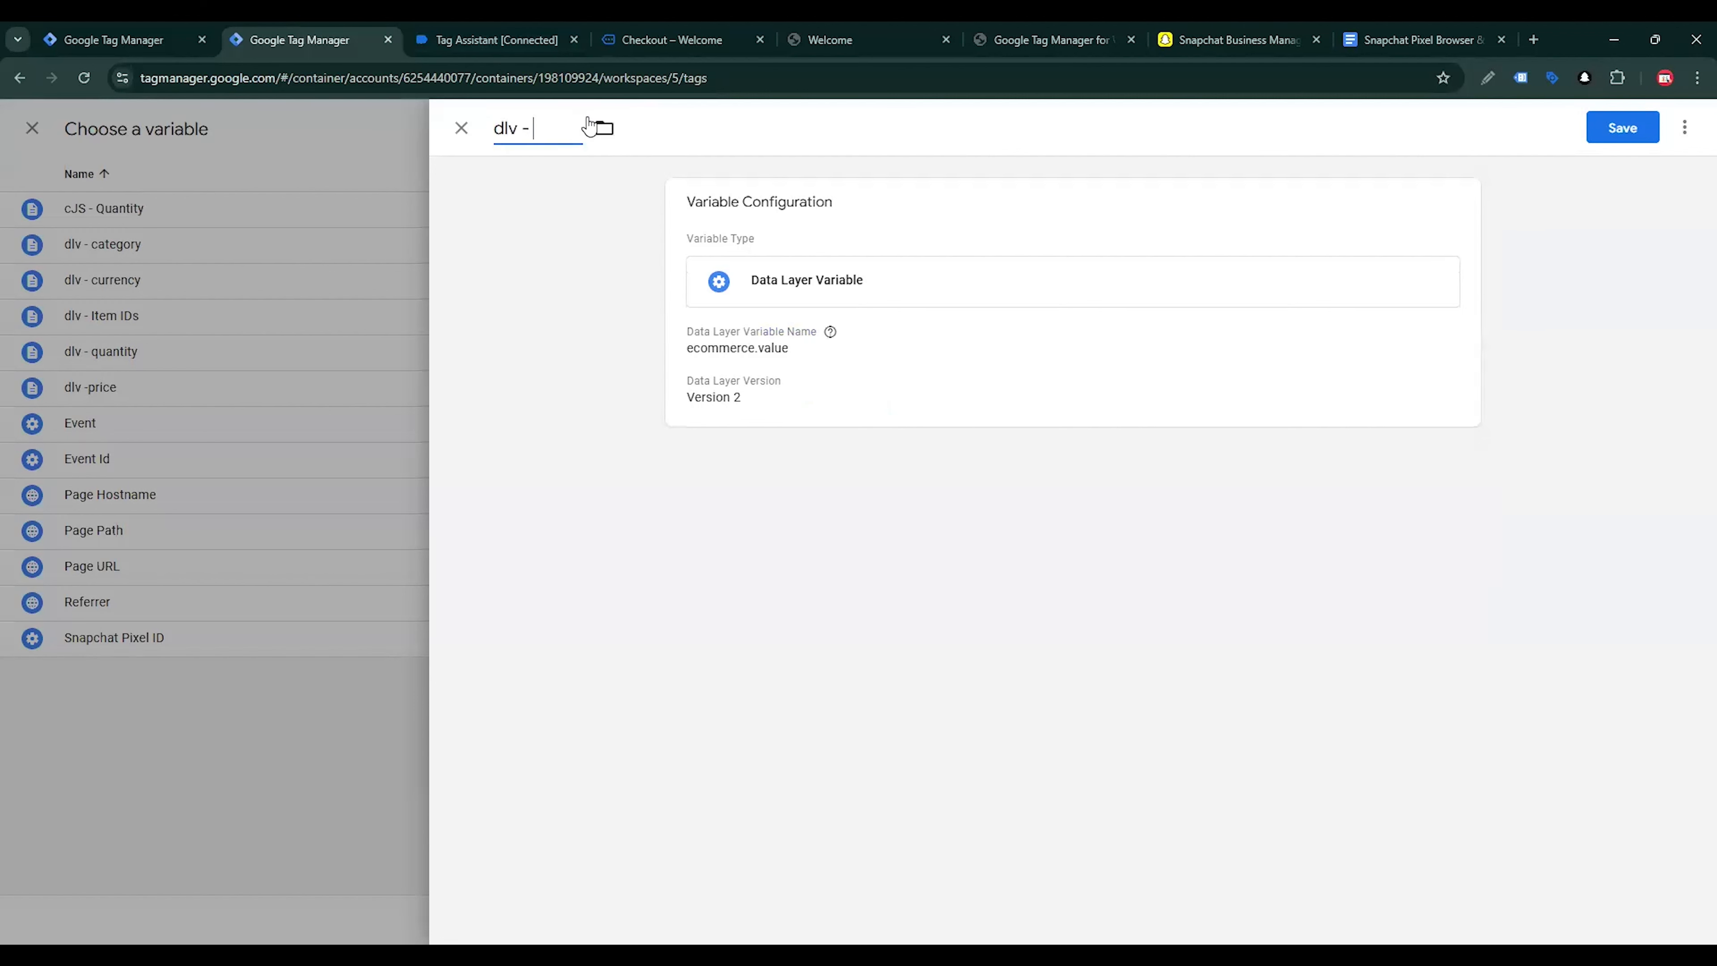
text(total val)
Copy ecommerce.items from the Start Checkout table in the Google Docs tracking guide and return to Tag Manager
click(1416, 40)
scroll(879, 379, up, 1)
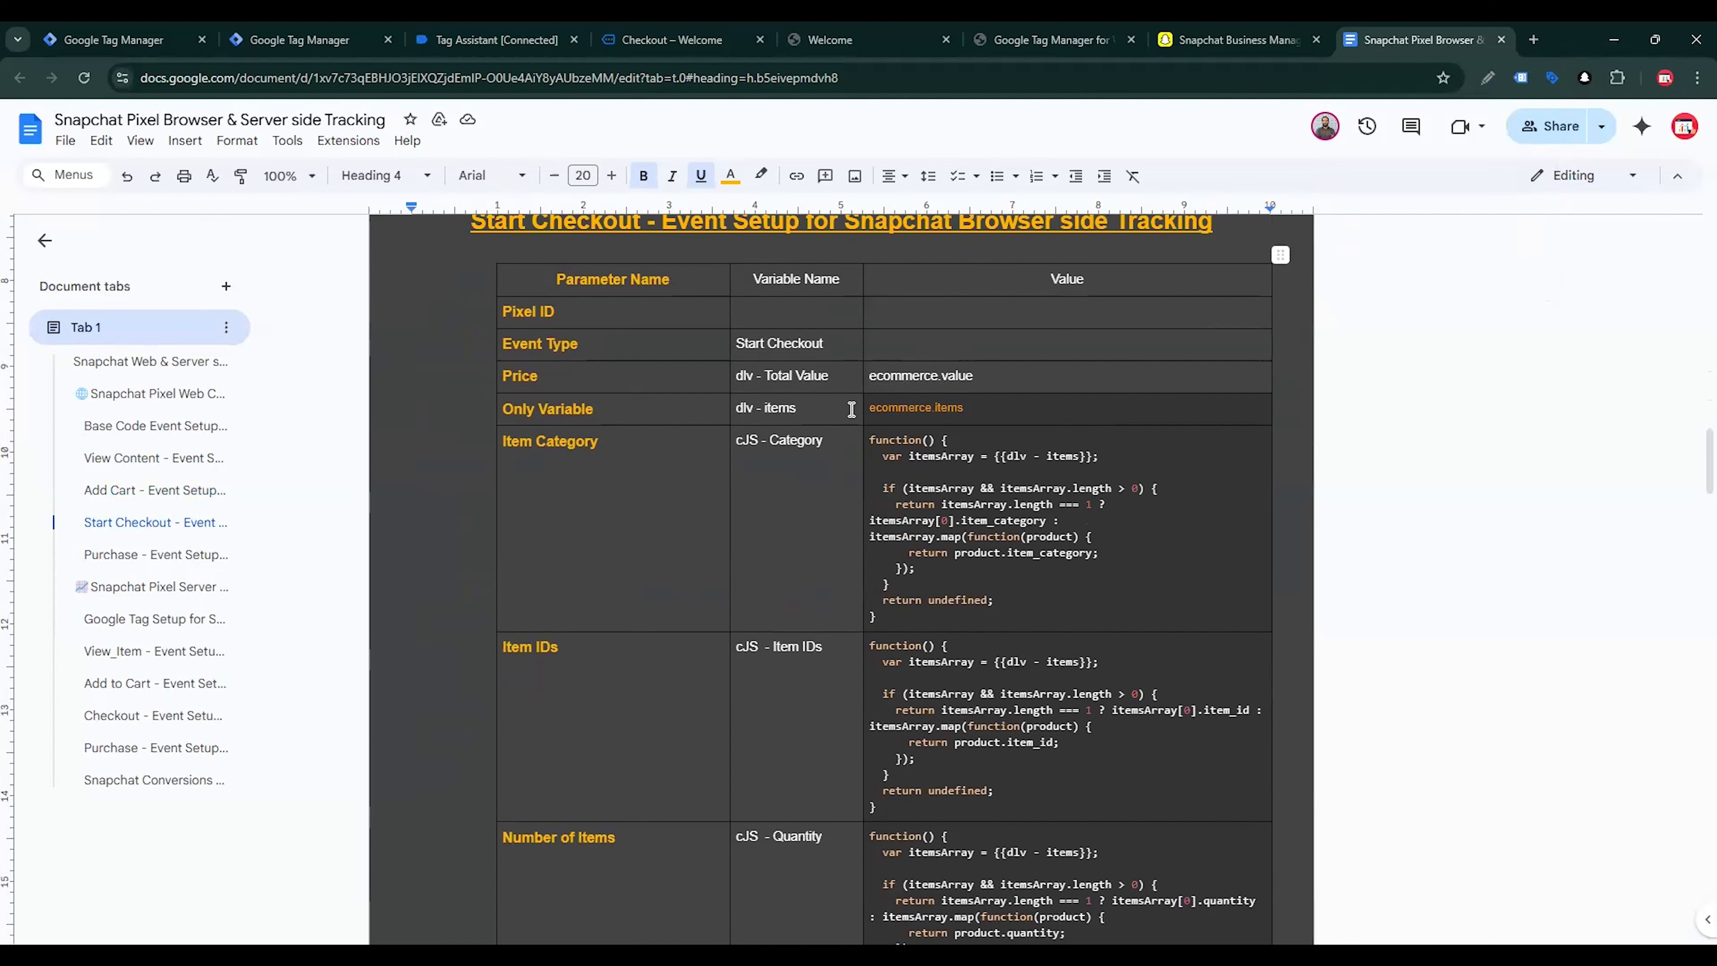
click(885, 409)
drag(870, 408, 969, 408)
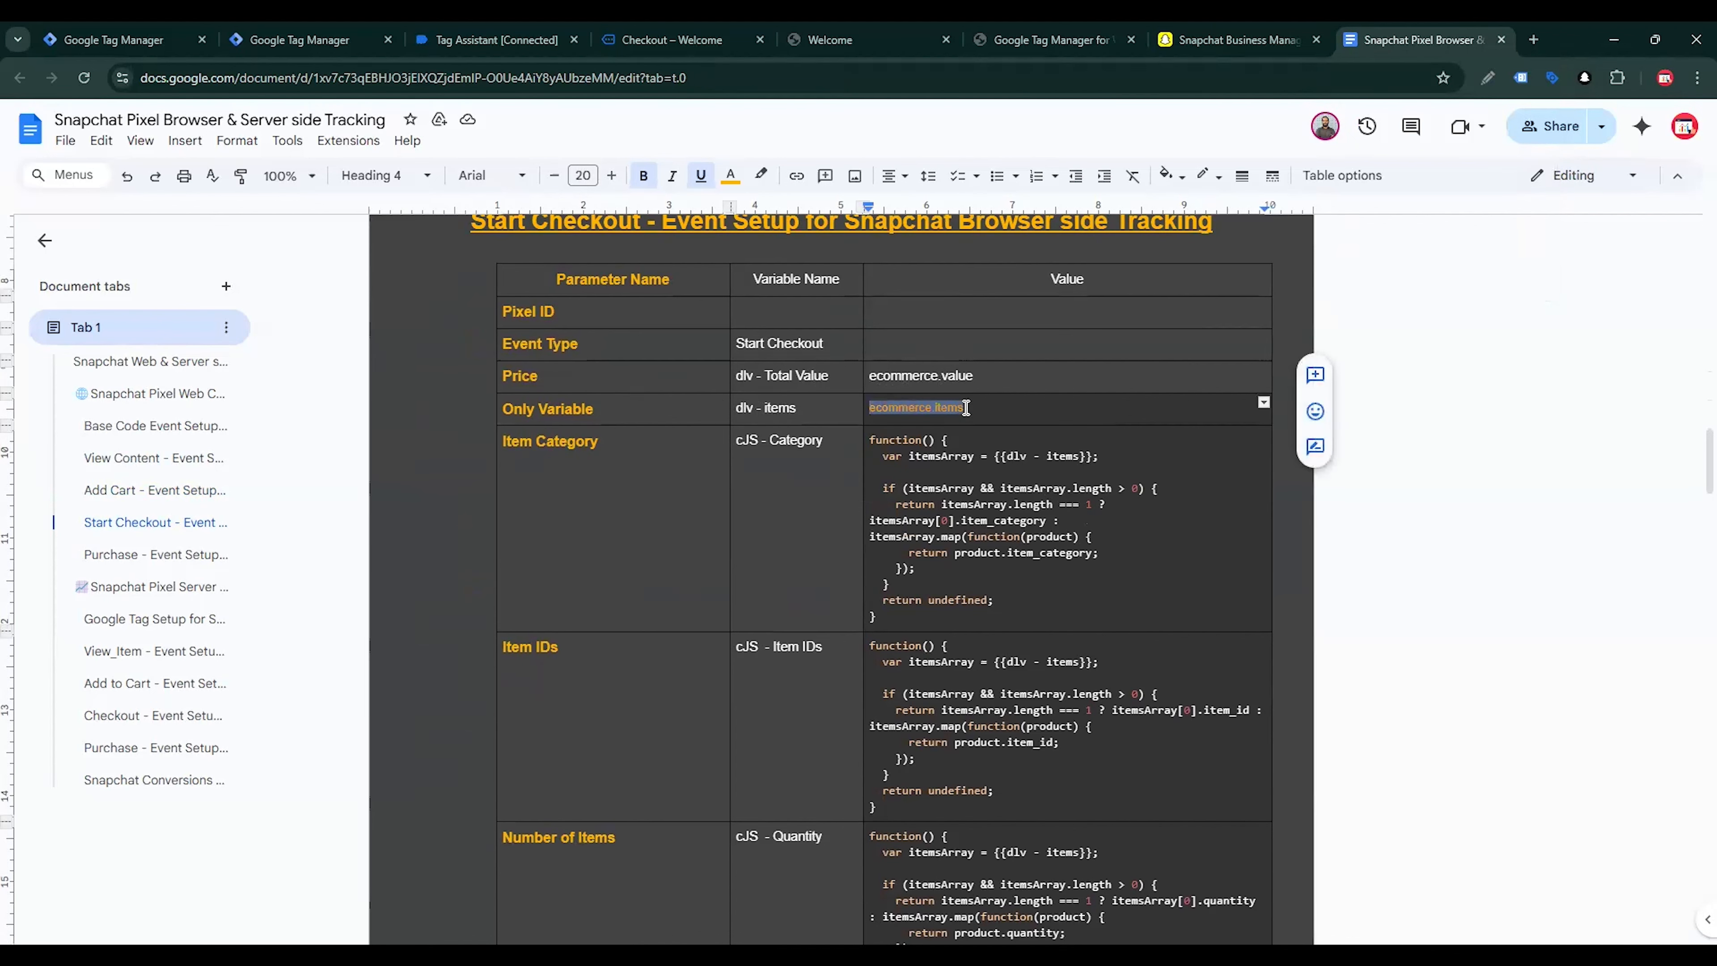
click(256, 30)
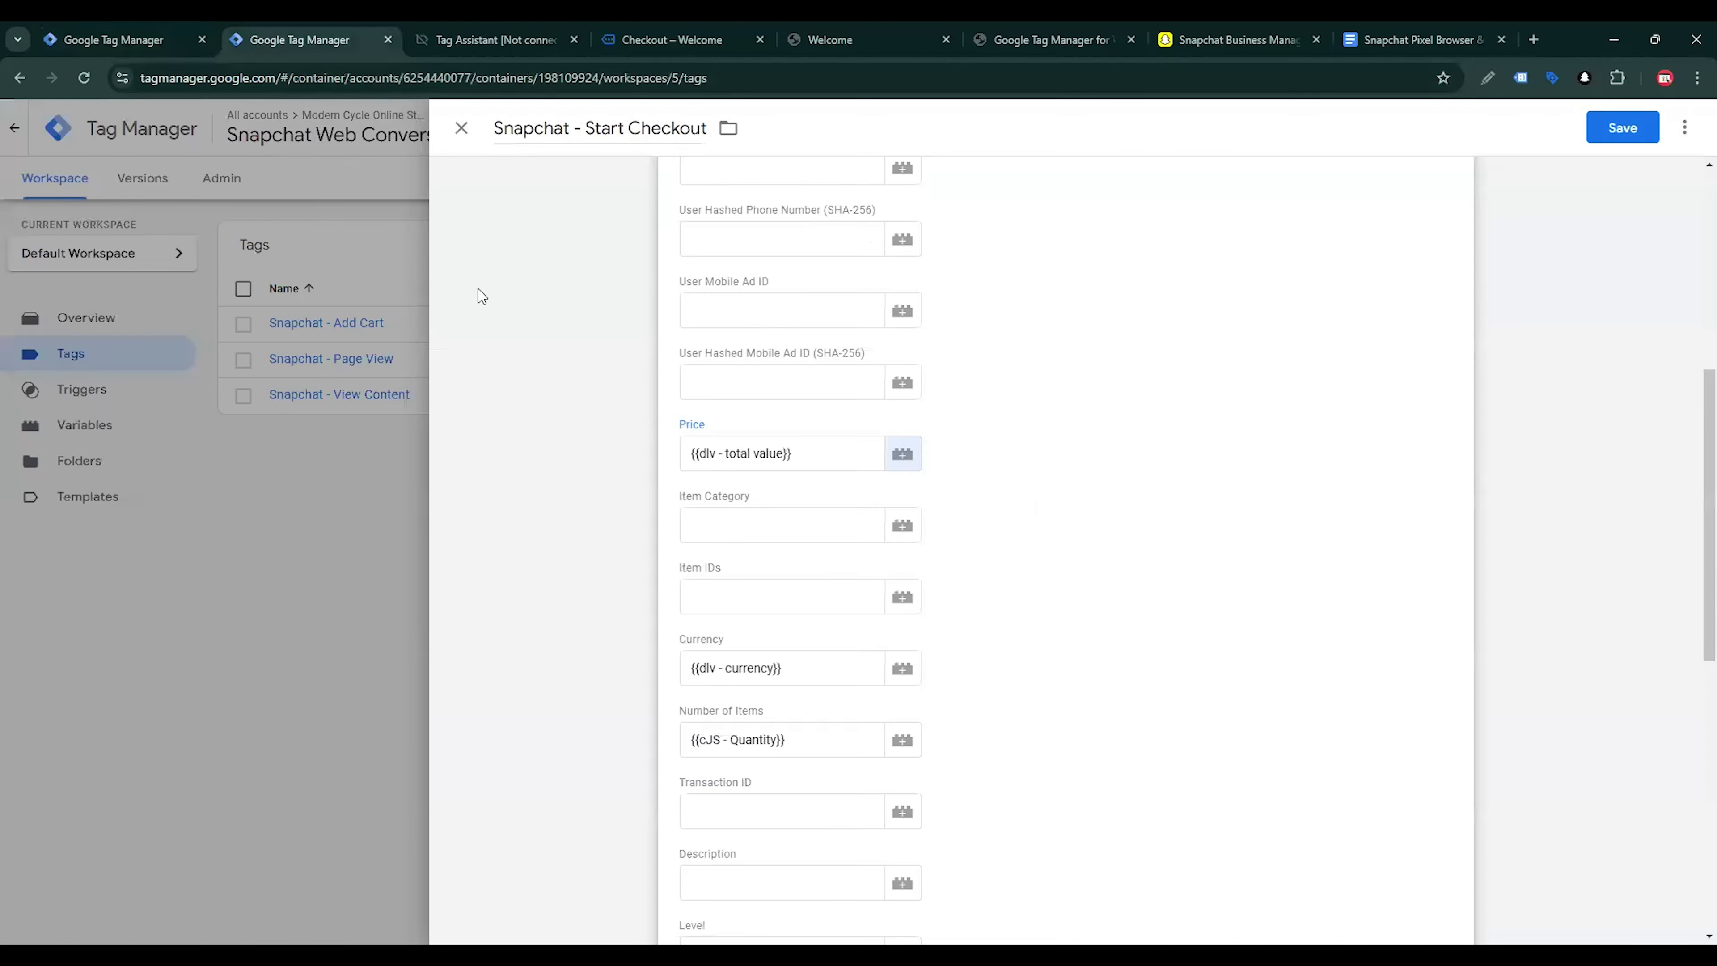
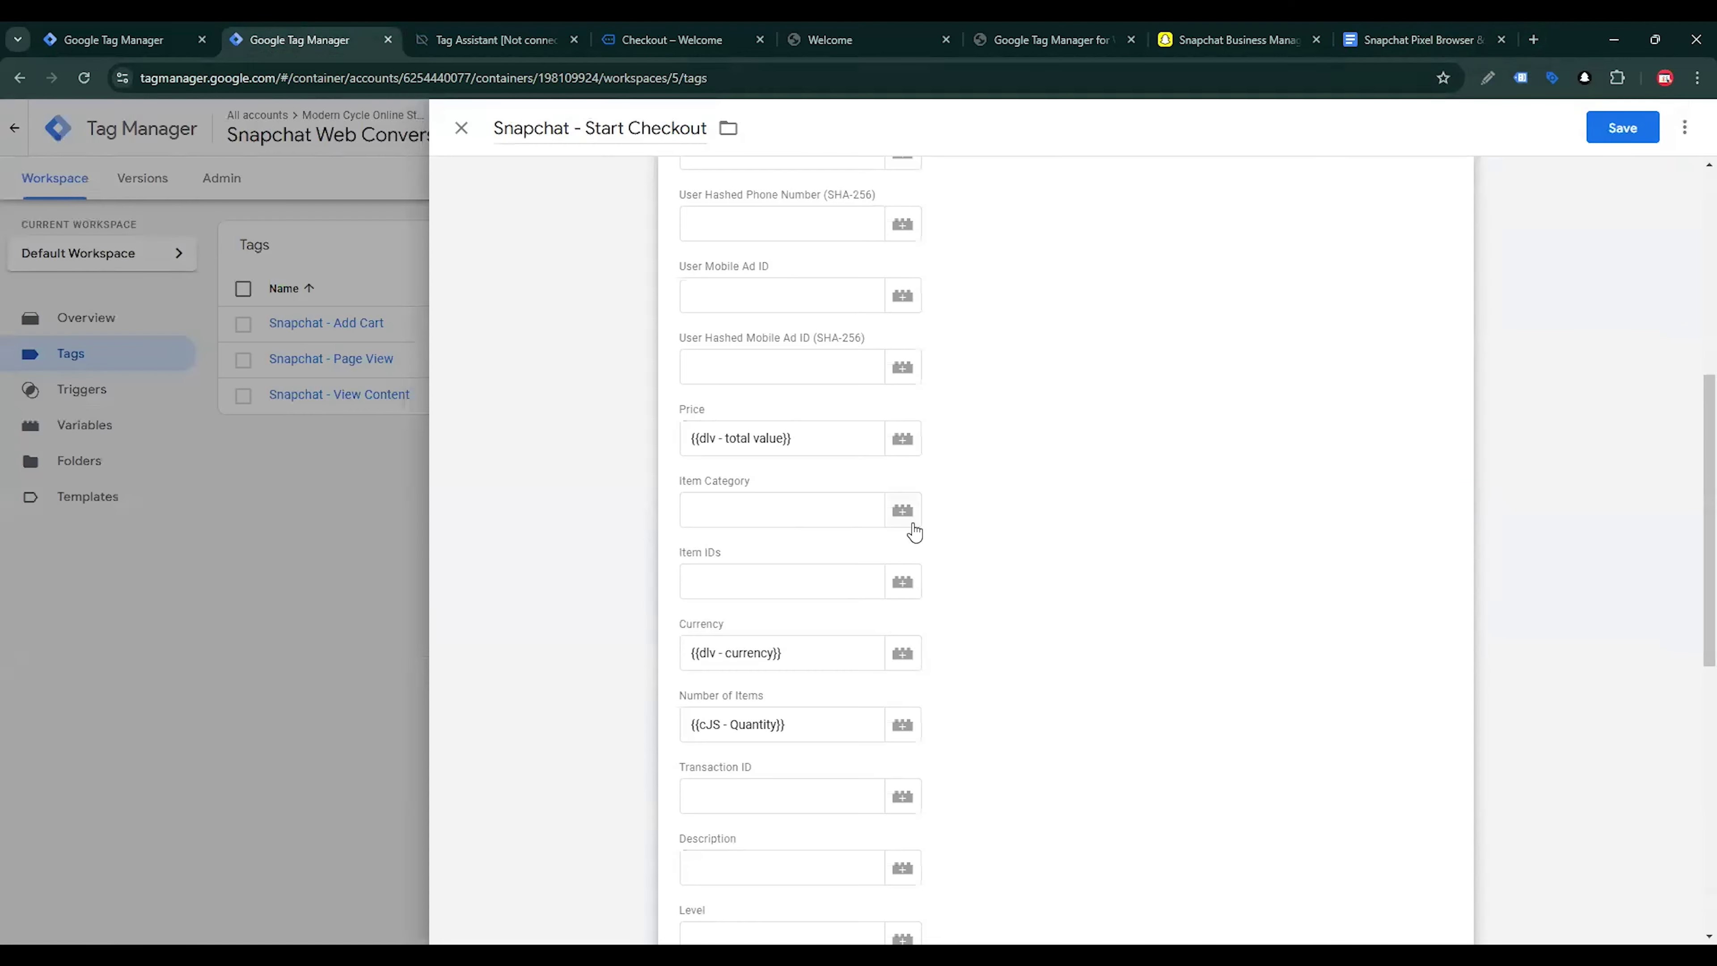
Create a Custom JavaScript variable for the Start Checkout tag's Item Category field using the tracking guide's function that returns item_category from {{dlv - items}}
click(902, 510)
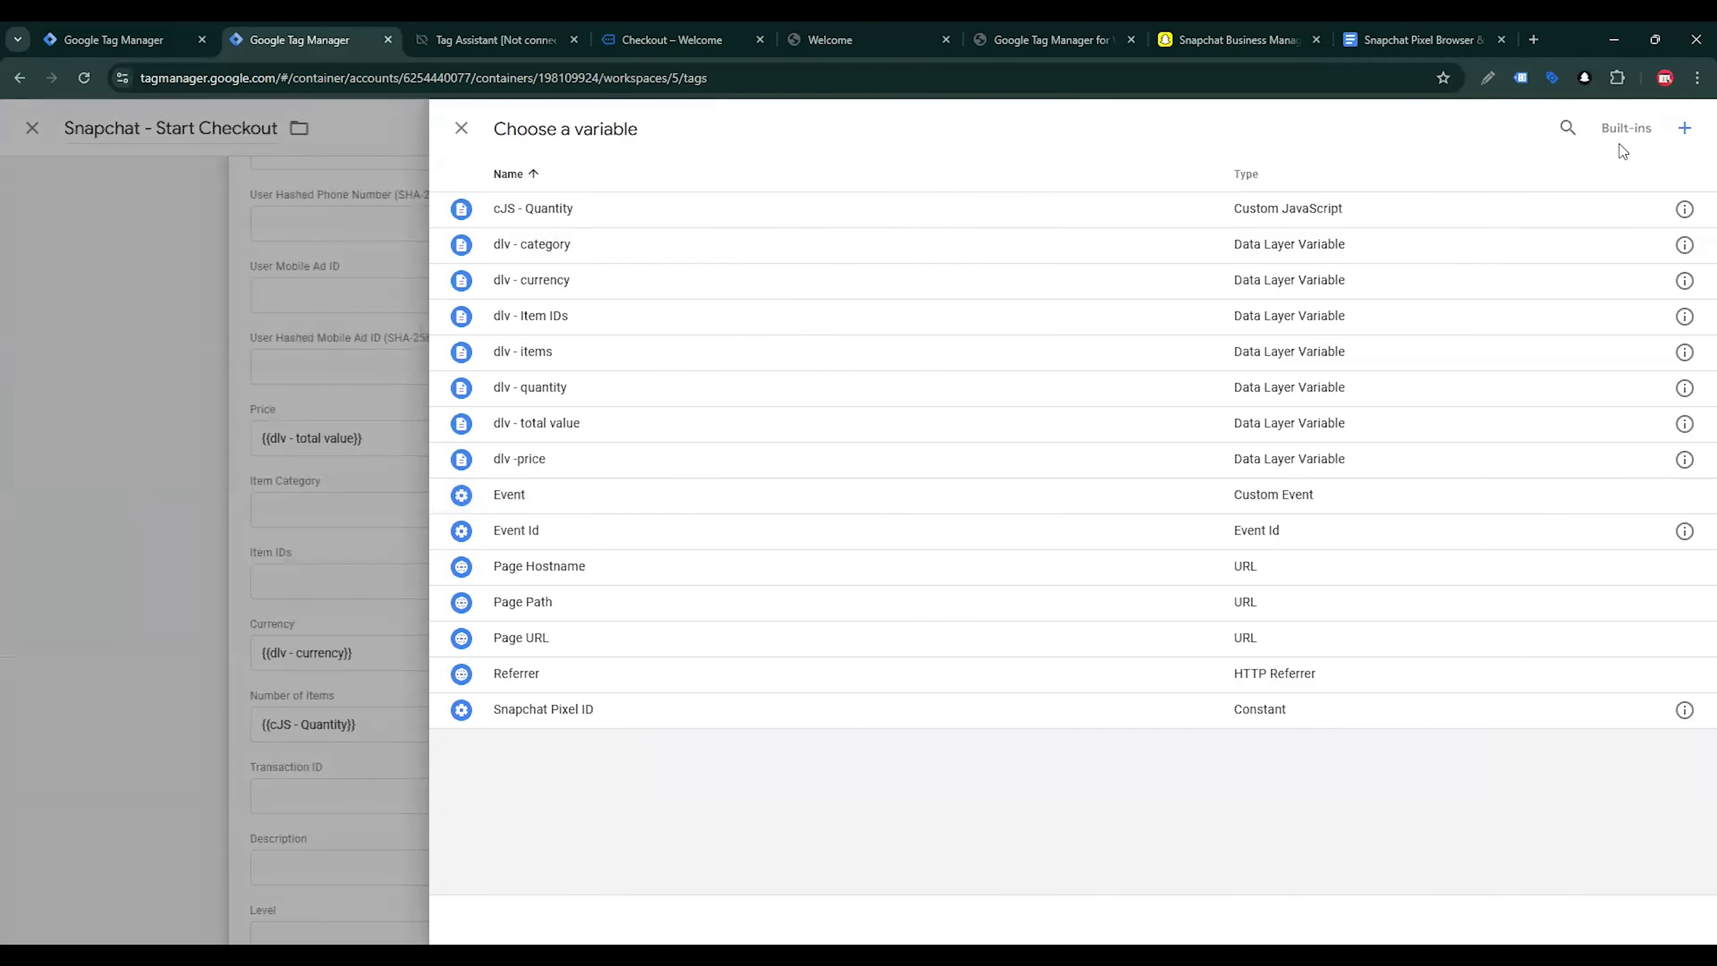
click(1684, 128)
click(1399, 314)
click(1306, 611)
click(1014, 473)
text(function() {   var itemsArray = {{dlv - items}};    if (itemsArray && itemsArray.length > 0) {     return itemsArray.length === 1 ? itemsArray[0].item_category : itemsArray.map(function(product) {       return product.item_category;     });   }   return undefined; })
Name the variable "cJS - Category" and save it into the Item Category field
click(574, 128)
text(cJS - Category)
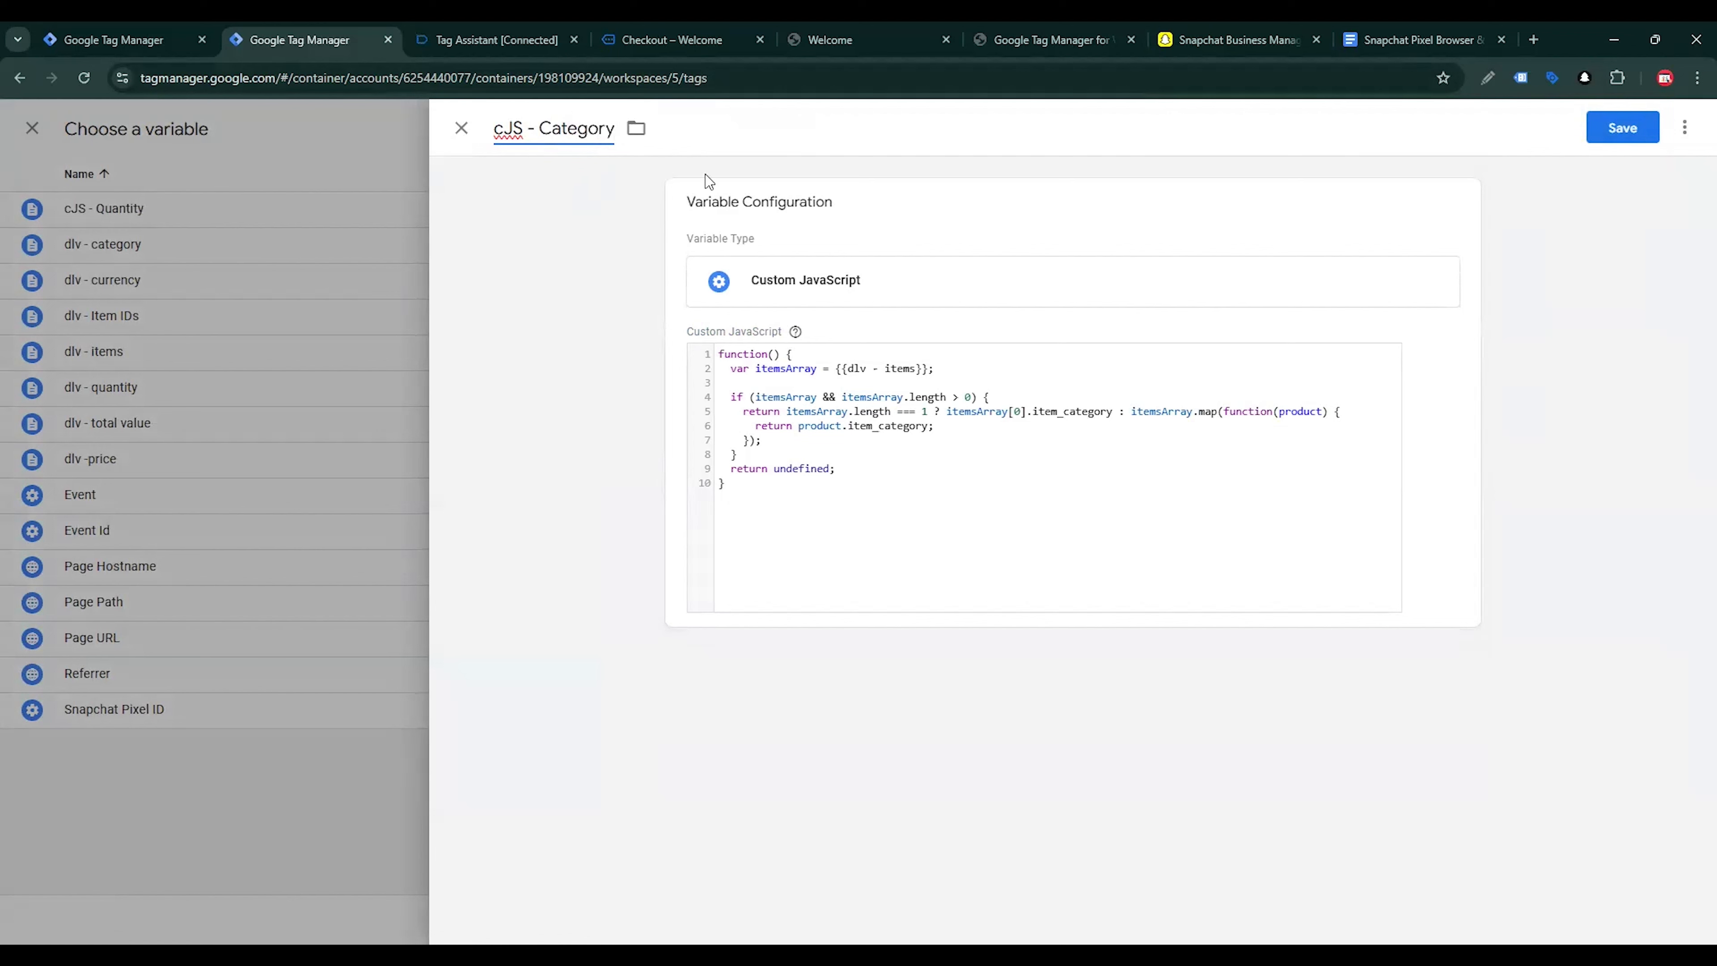
click(1647, 132)
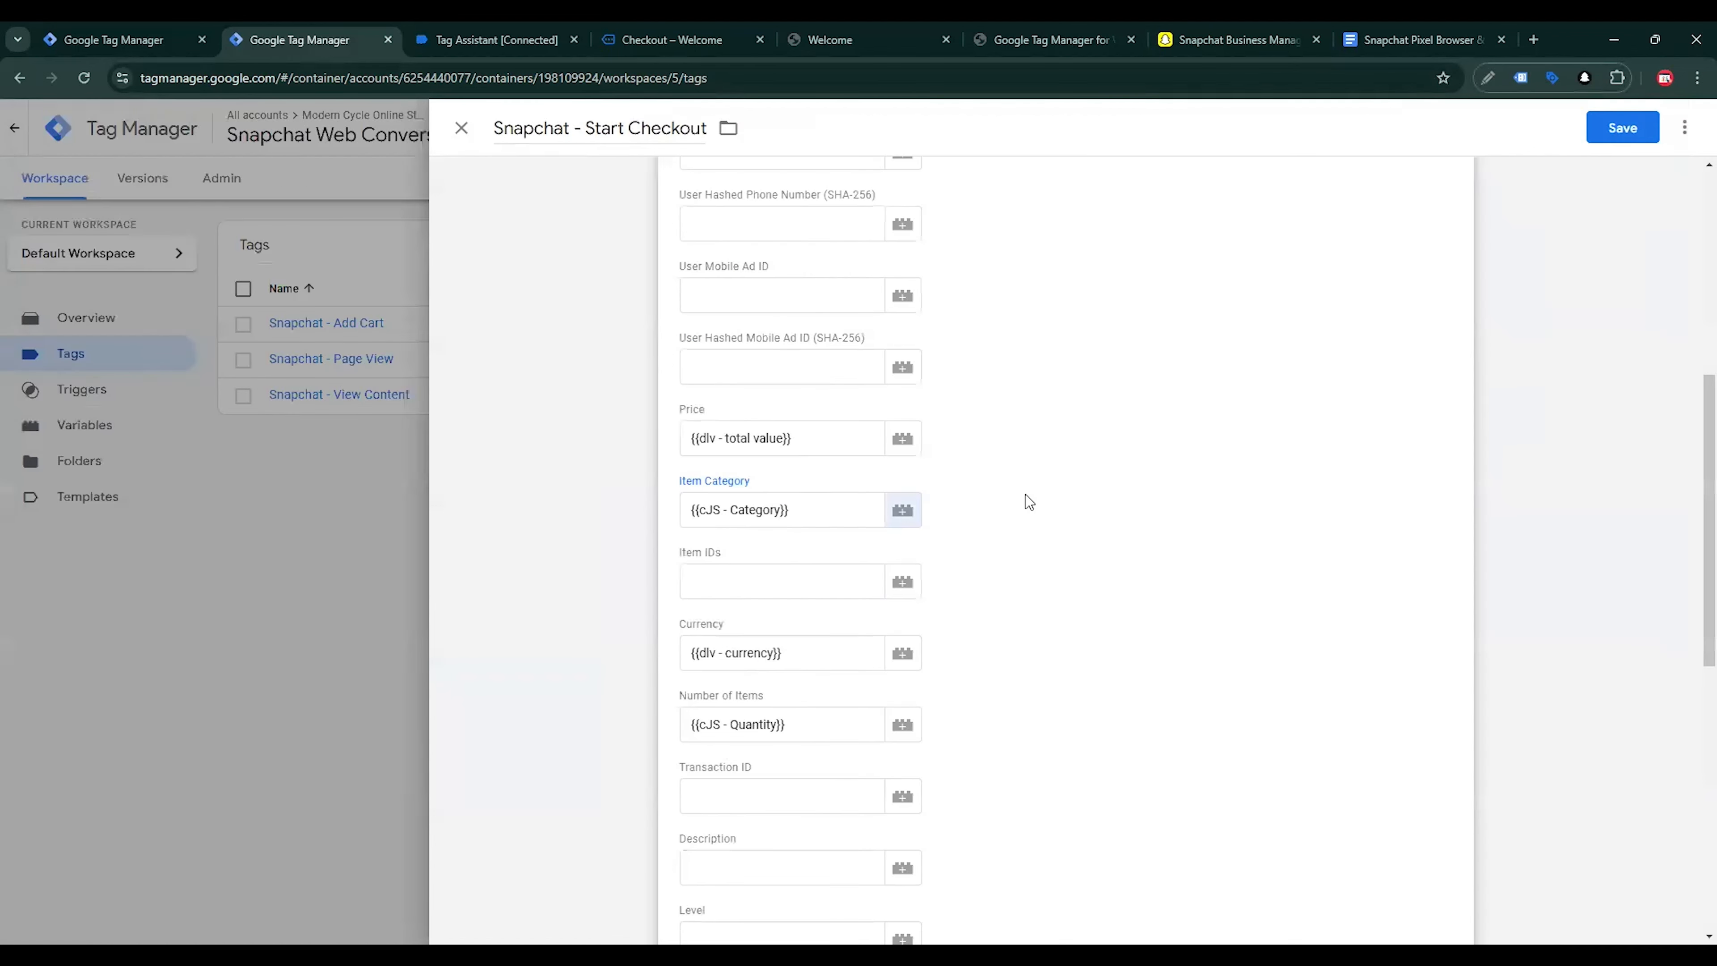
Create a variable named "cJS - Item IDs" for the Start Checkout tag's Item IDs field
scroll(1002, 488, down, 1)
click(902, 493)
text(cJS - Item IDs)
scroll(998, 487, up, 1)
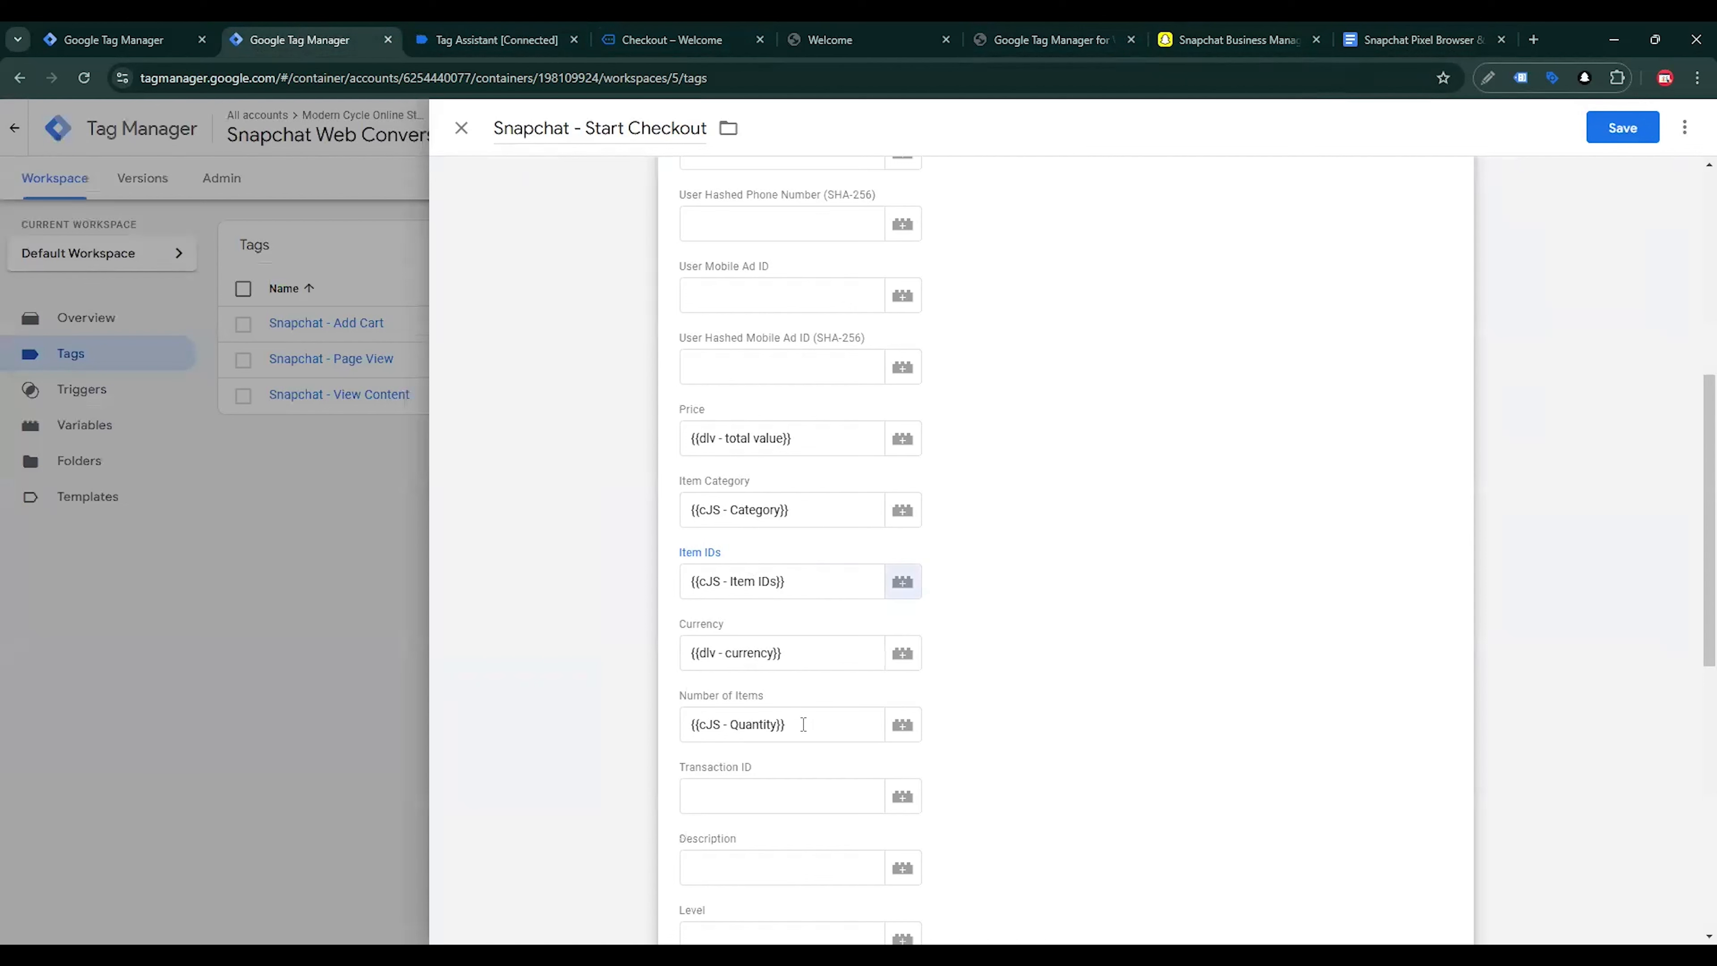
Clear the tag's Number of Items field, get the quantity function from the Google Docs tracking guide, and return to Tag Manager
drag(802, 724, 674, 724)
key(BackSpace)
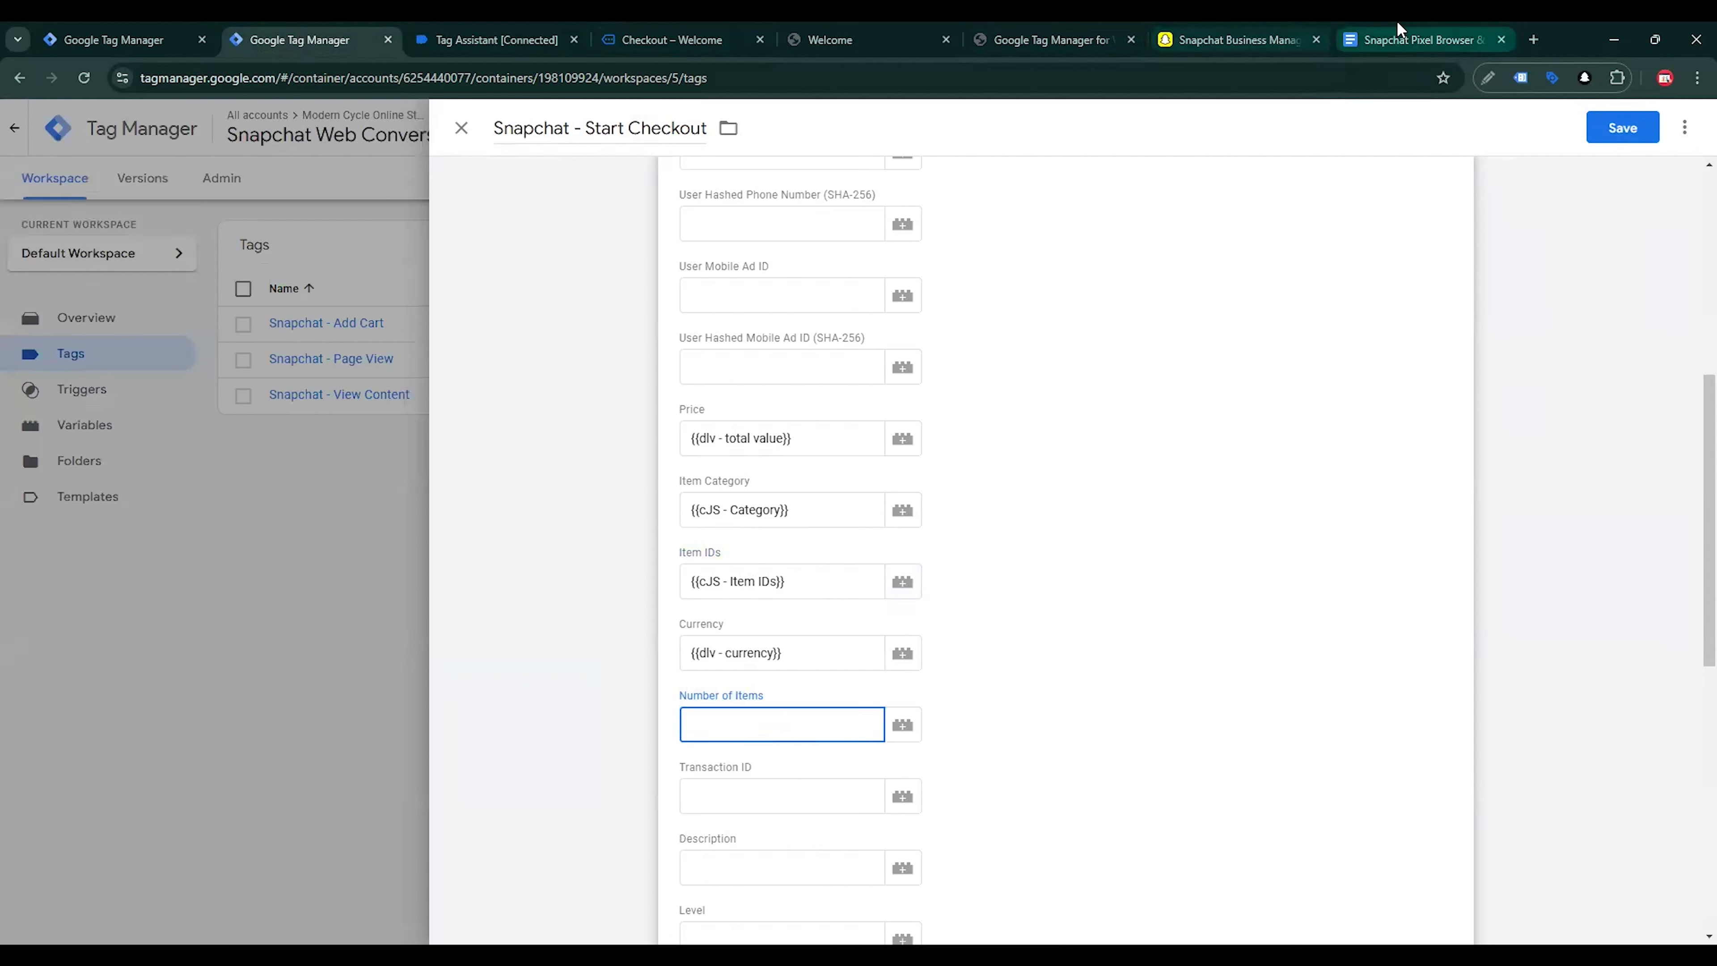
click(1409, 39)
click(311, 39)
Start a new trigger for the Start Checkout tag and choose Custom Event as its type
click(1683, 128)
click(1379, 307)
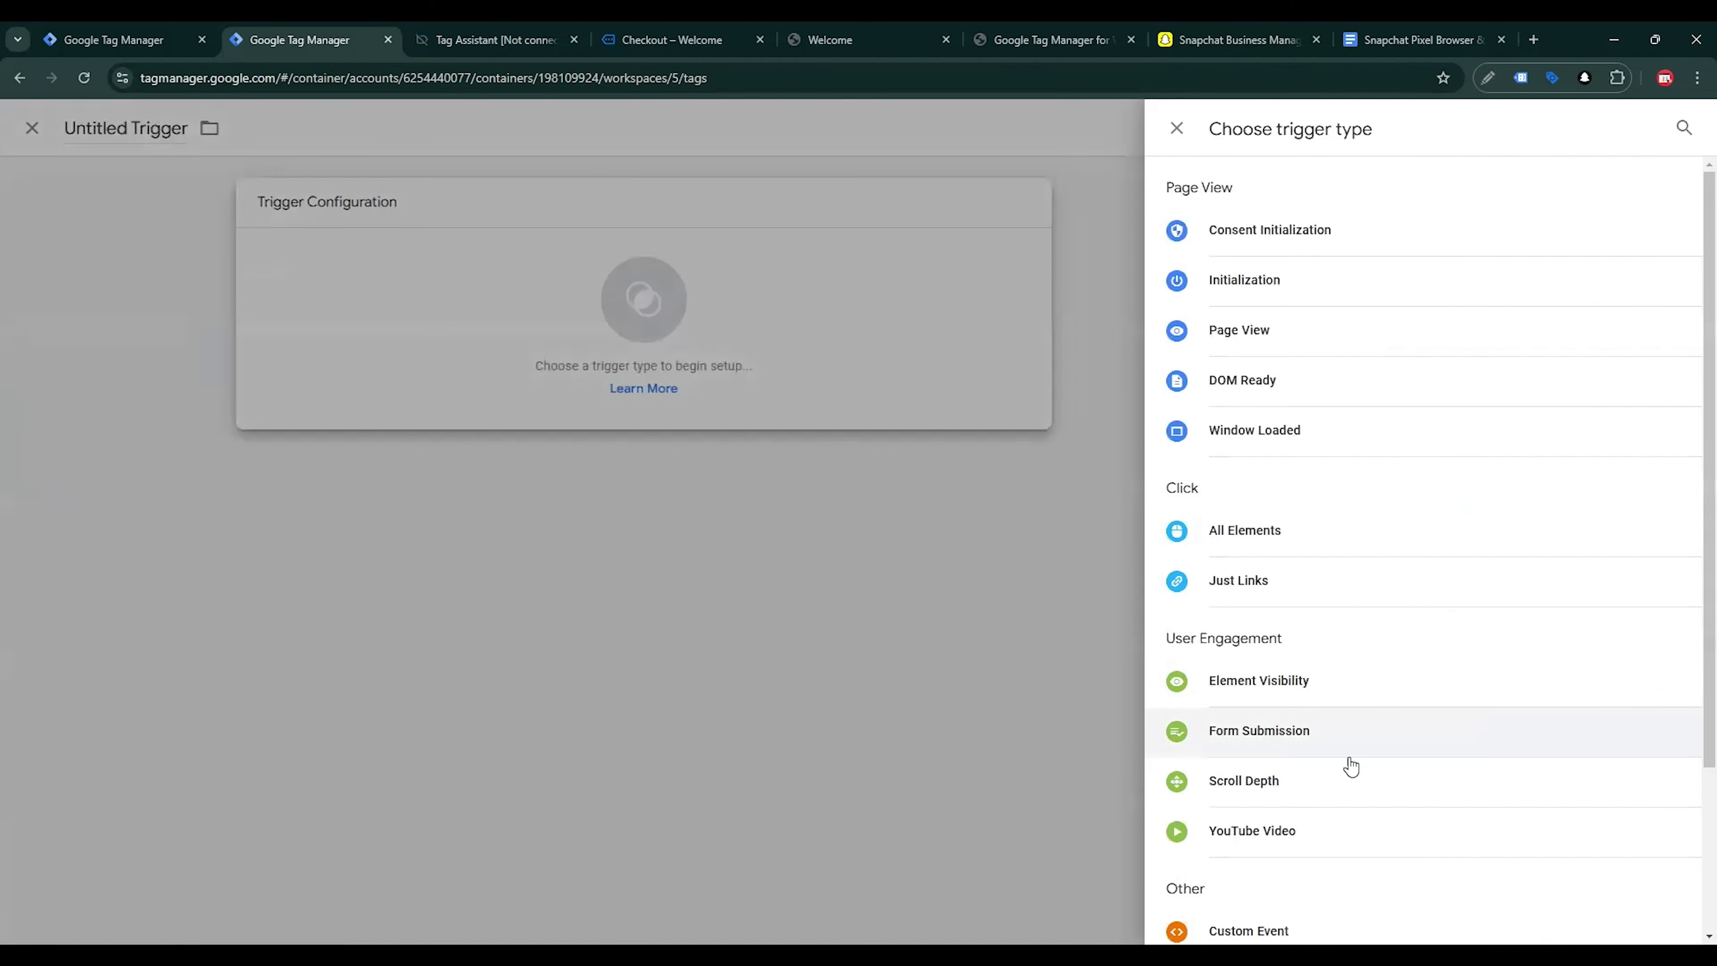
scroll(1318, 741, down, 3)
click(1283, 722)
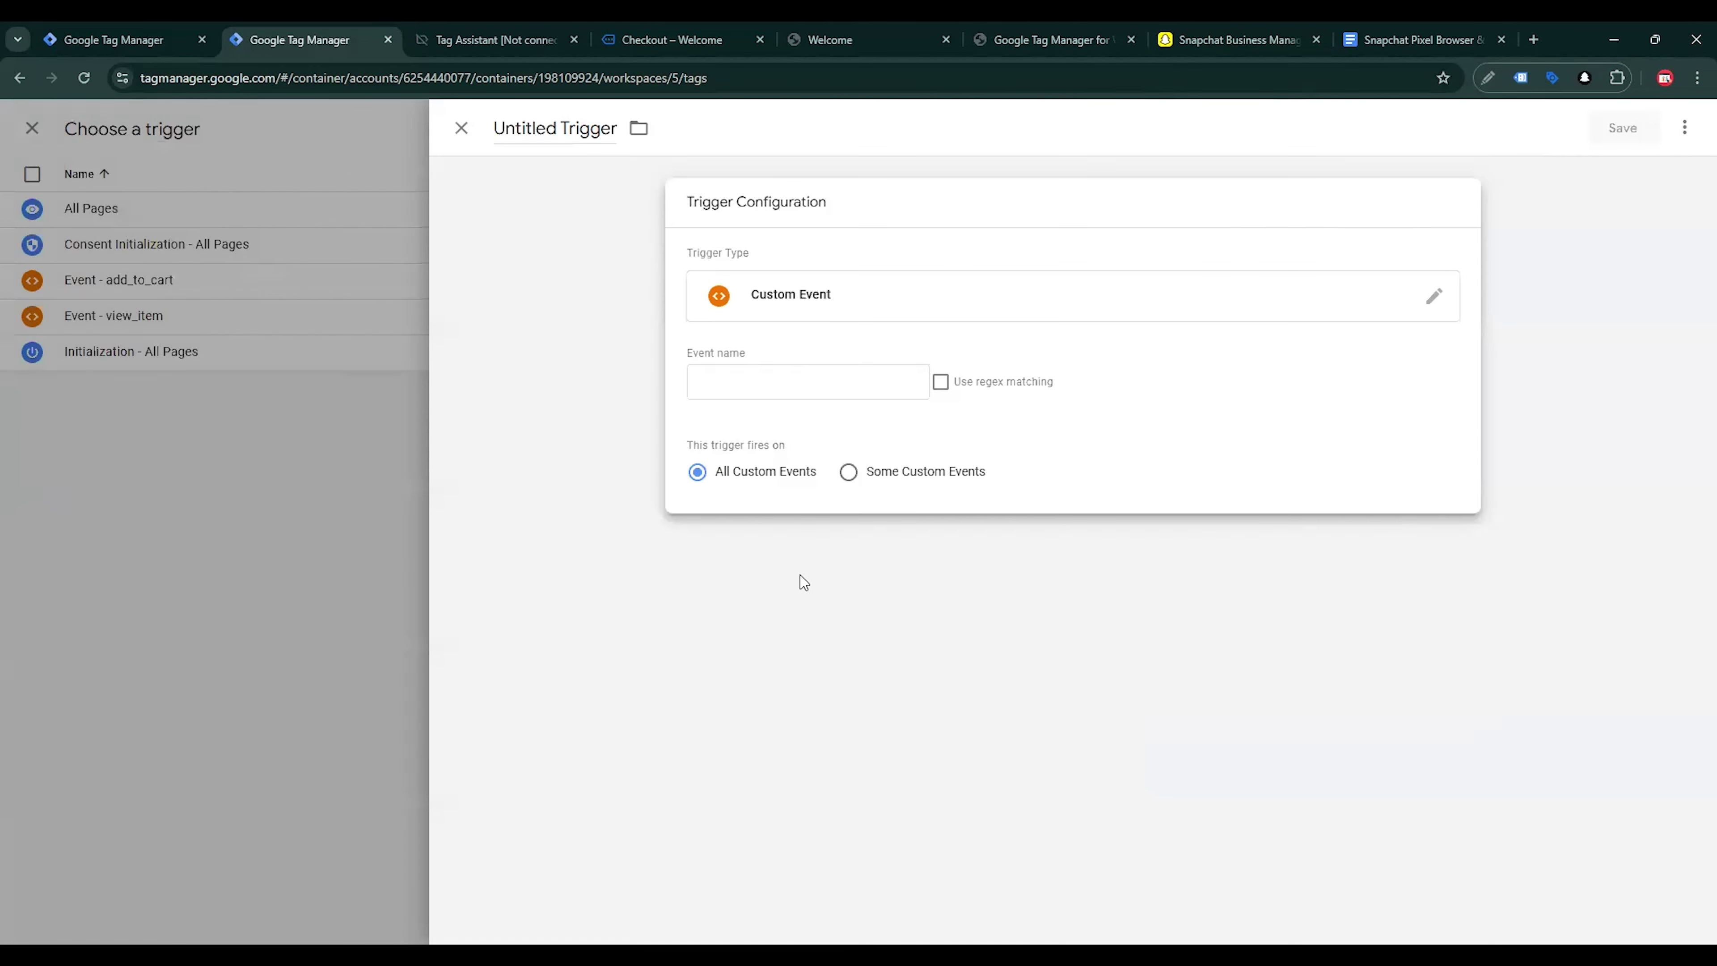
Switch to Tag Assistant and copy the "Event: begin_checkout" heading of the checkout event
click(527, 35)
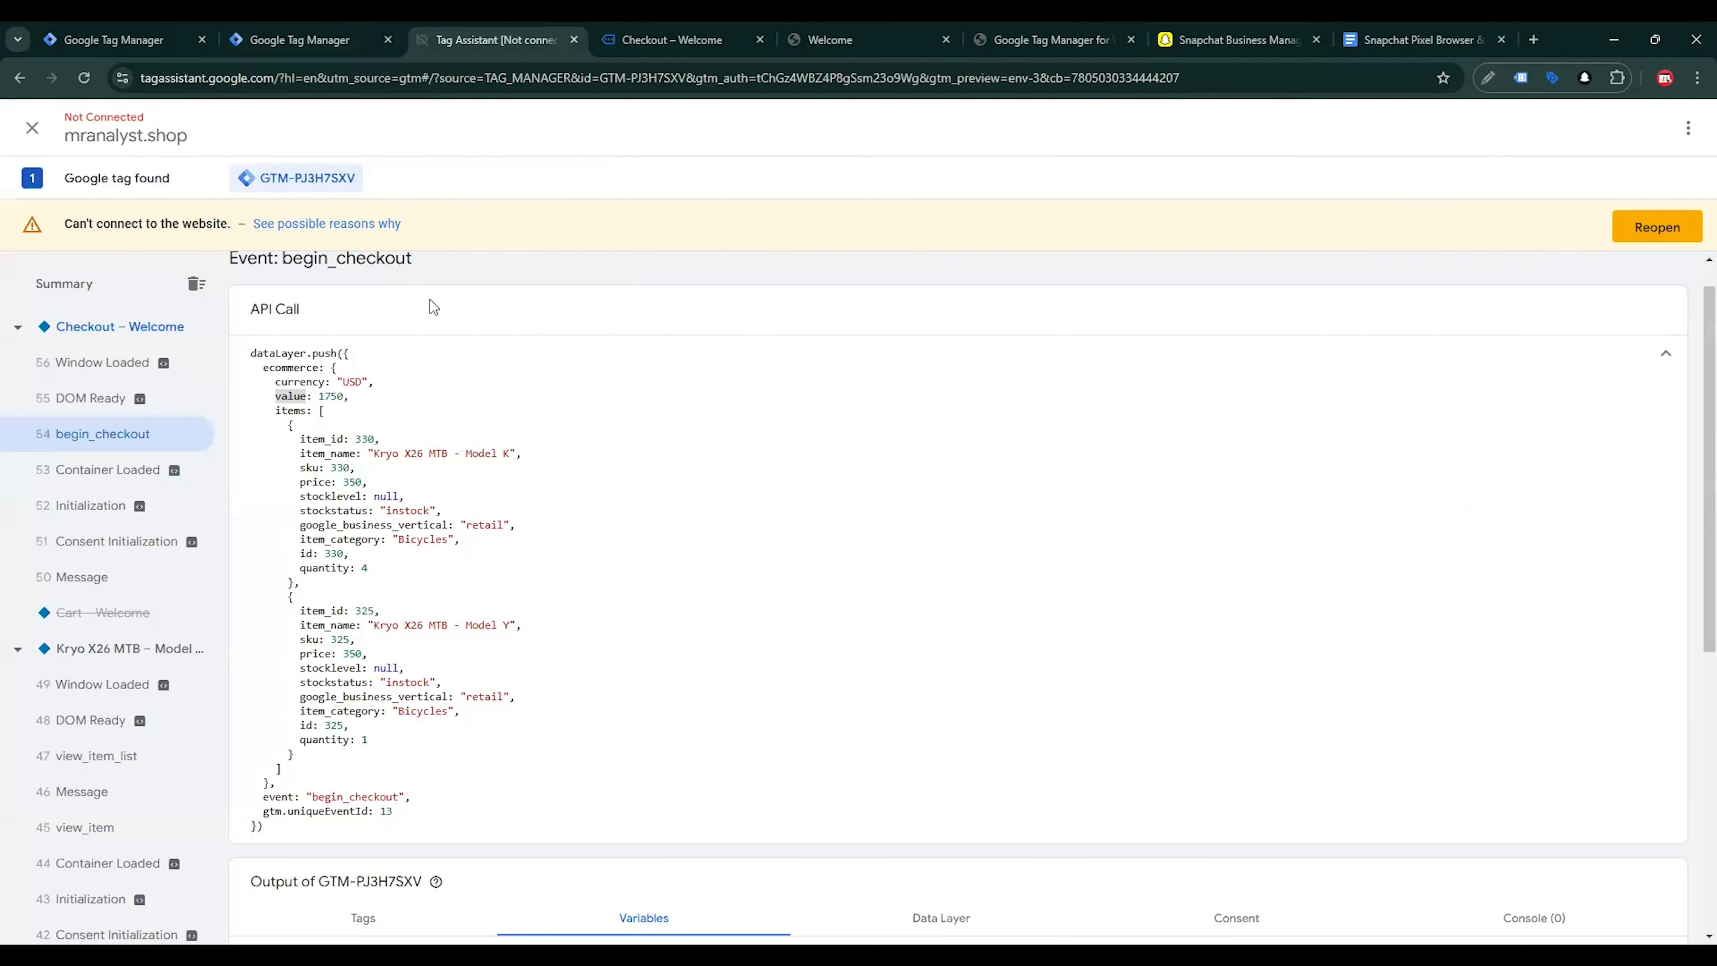
scroll(473, 399, up, 1)
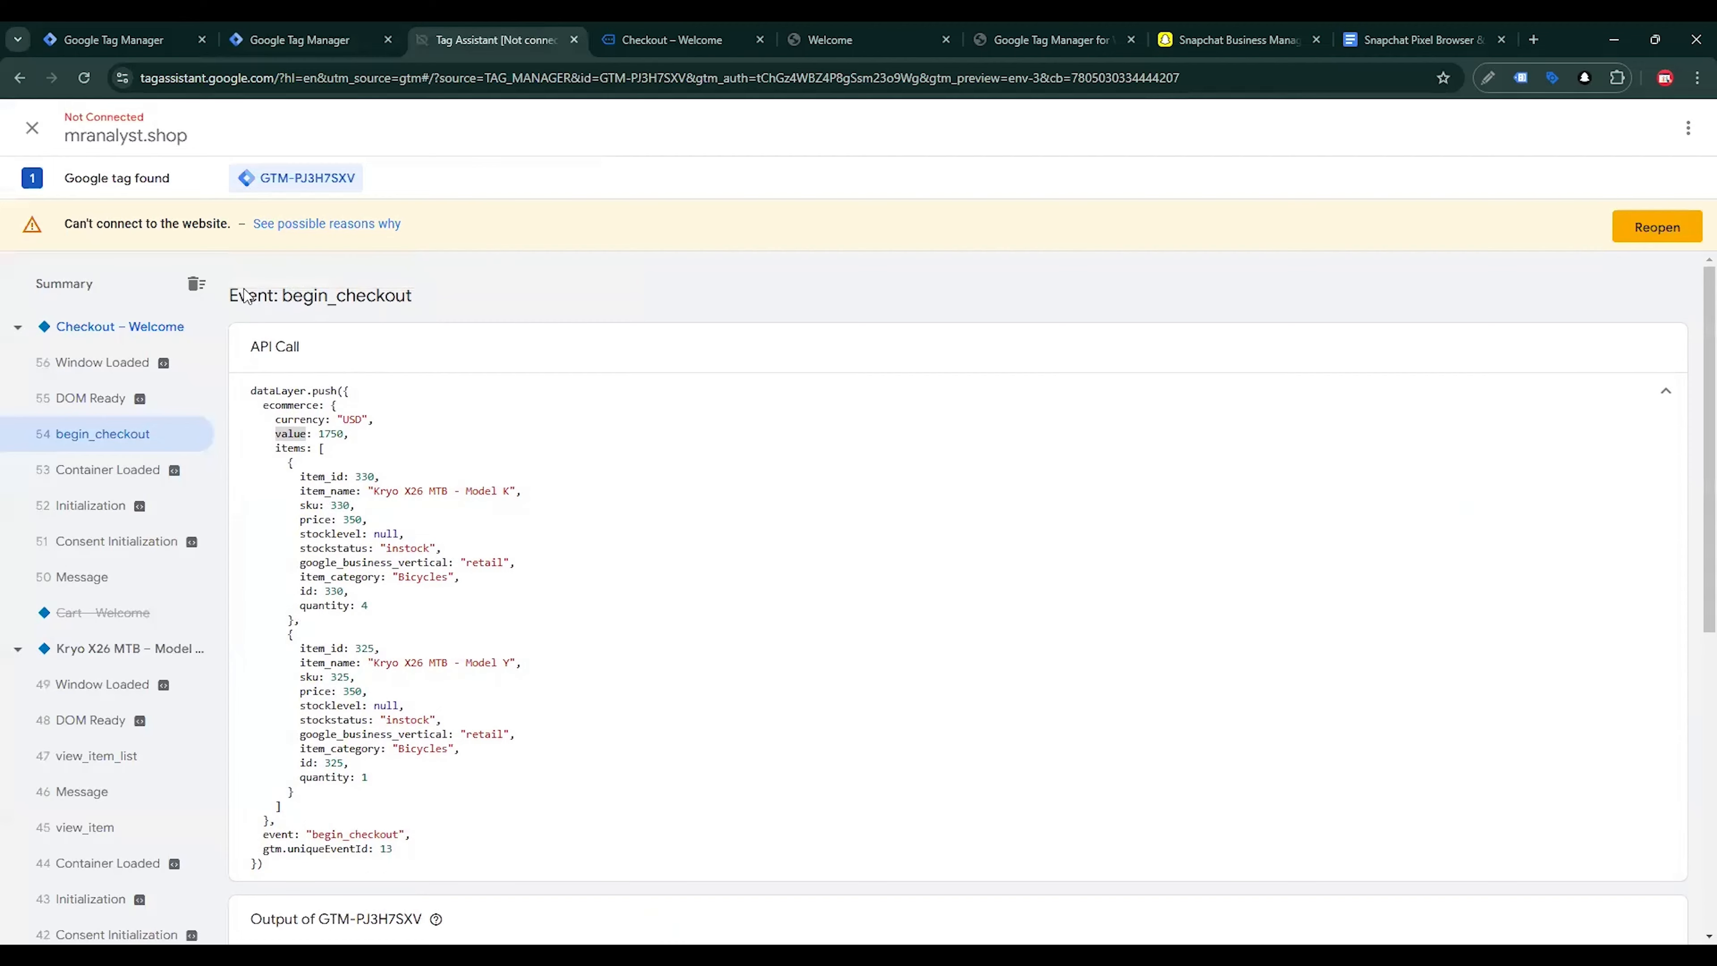
drag(230, 296, 408, 295)
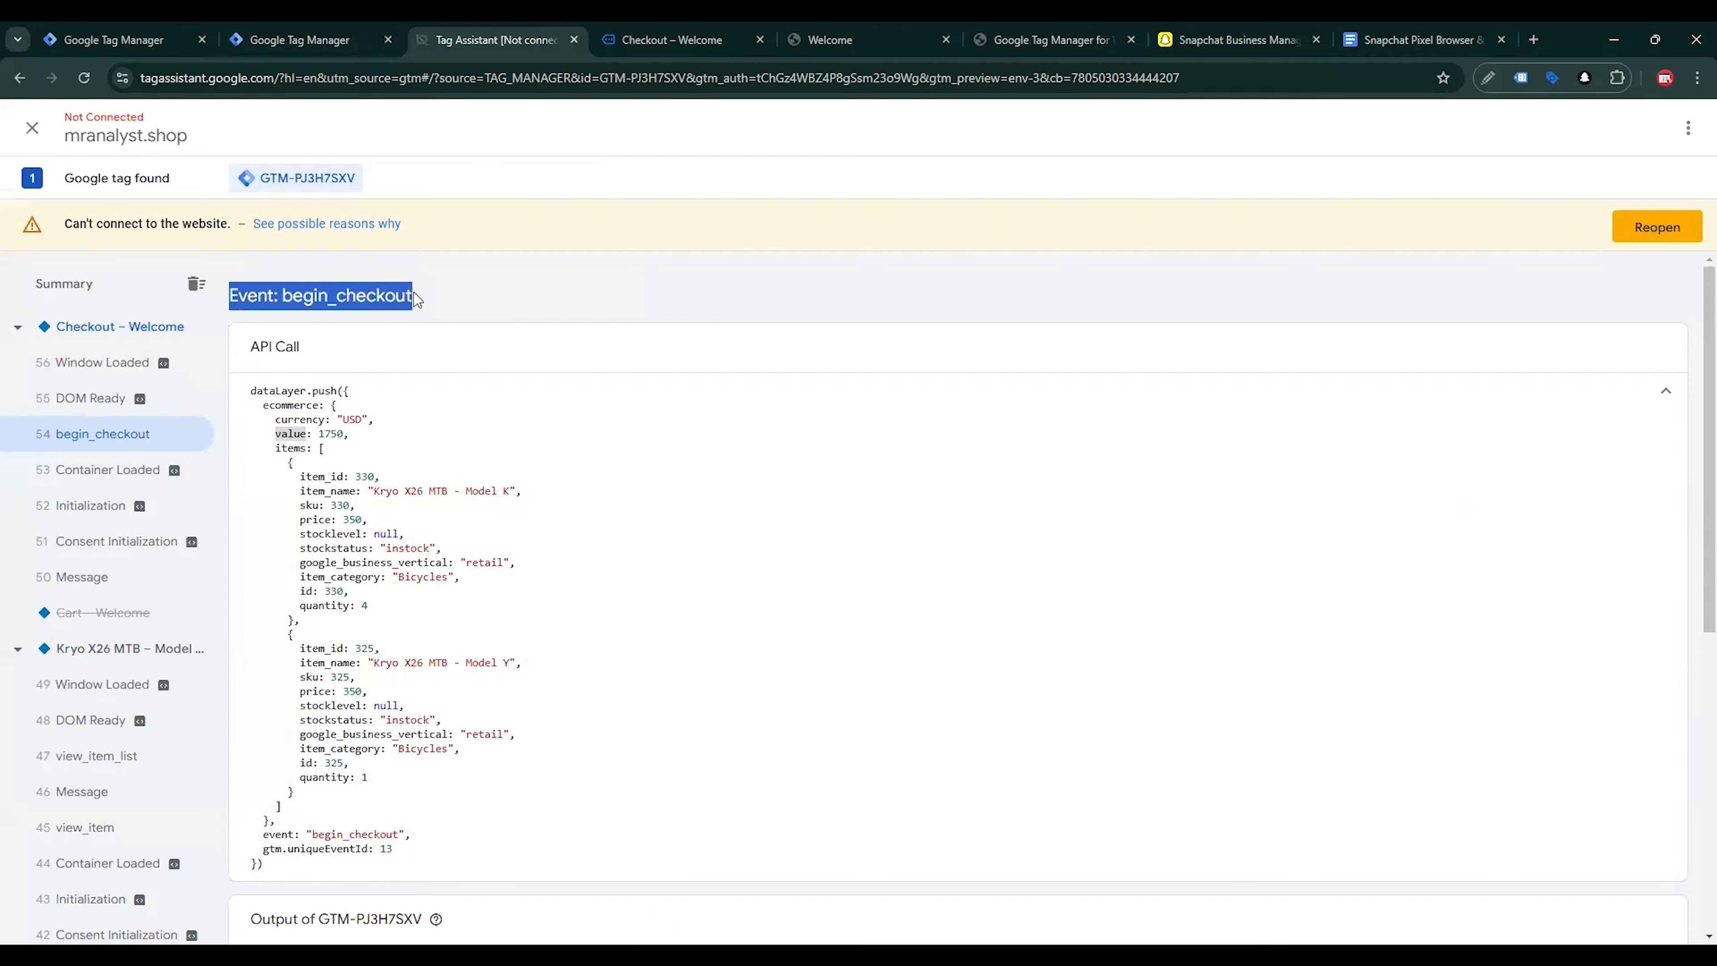
key(ctrl+c)
Return to Tag Manager, paste "Event: begin_checkout" as the trigger's name, and open its Event name for editing
click(314, 39)
double_click(570, 129)
key(ctrl+a)
key(ctrl+v)
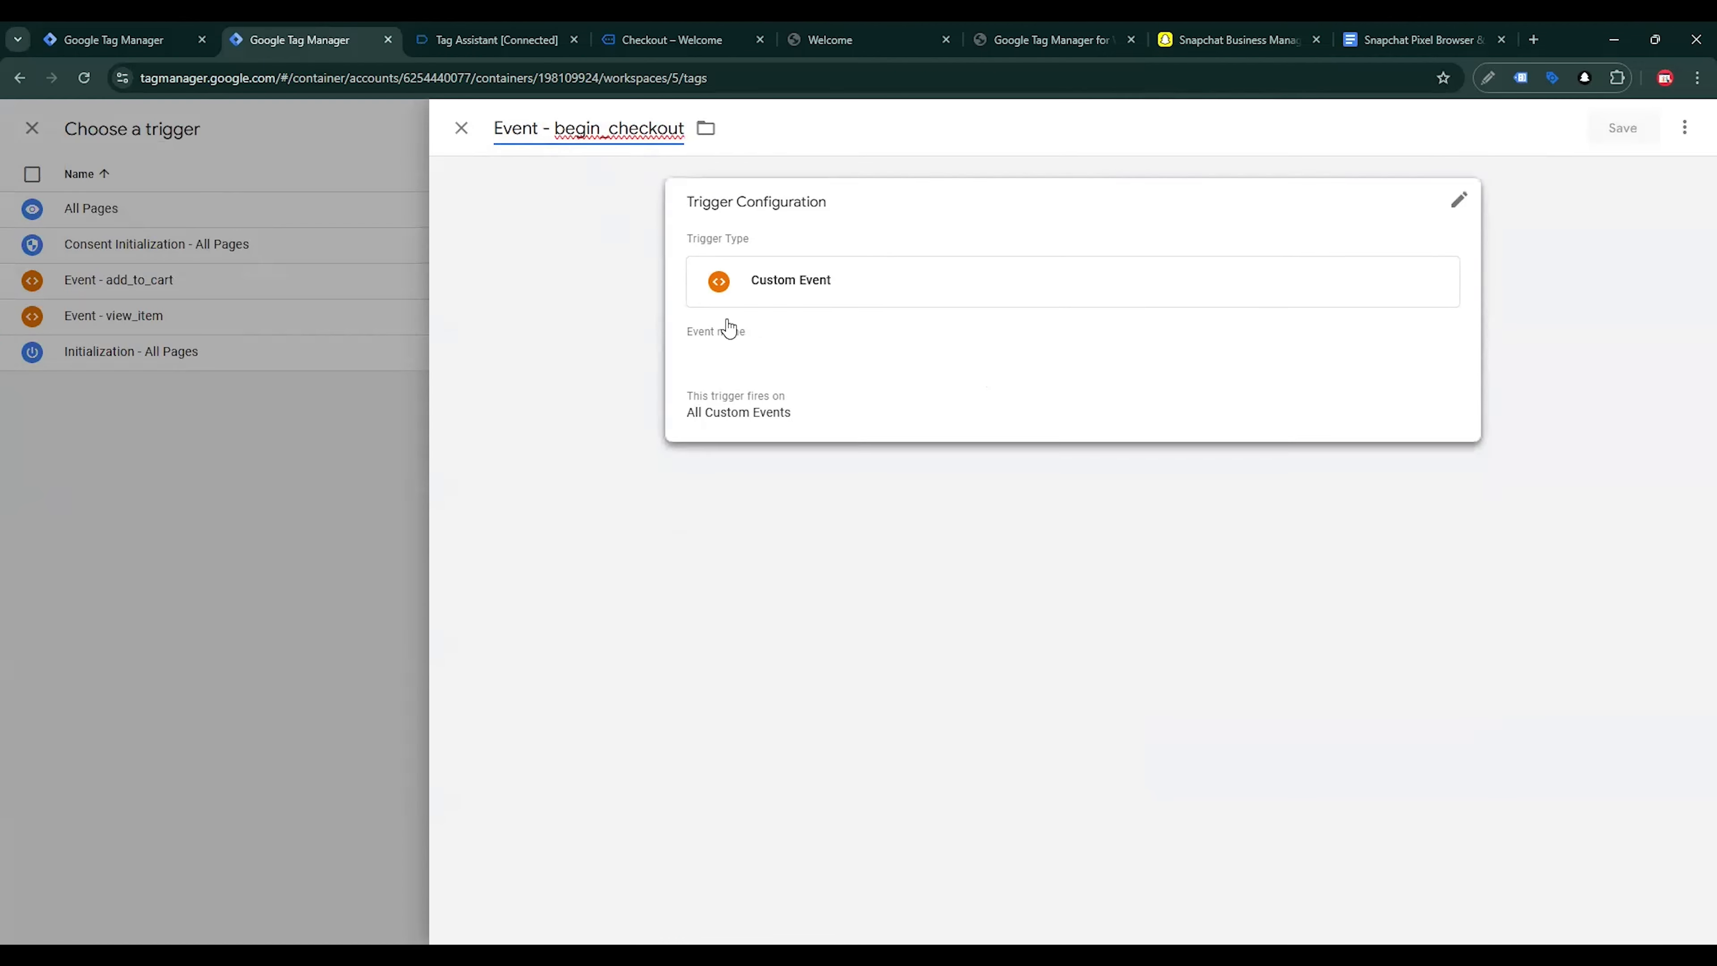
click(728, 376)
click(725, 389)
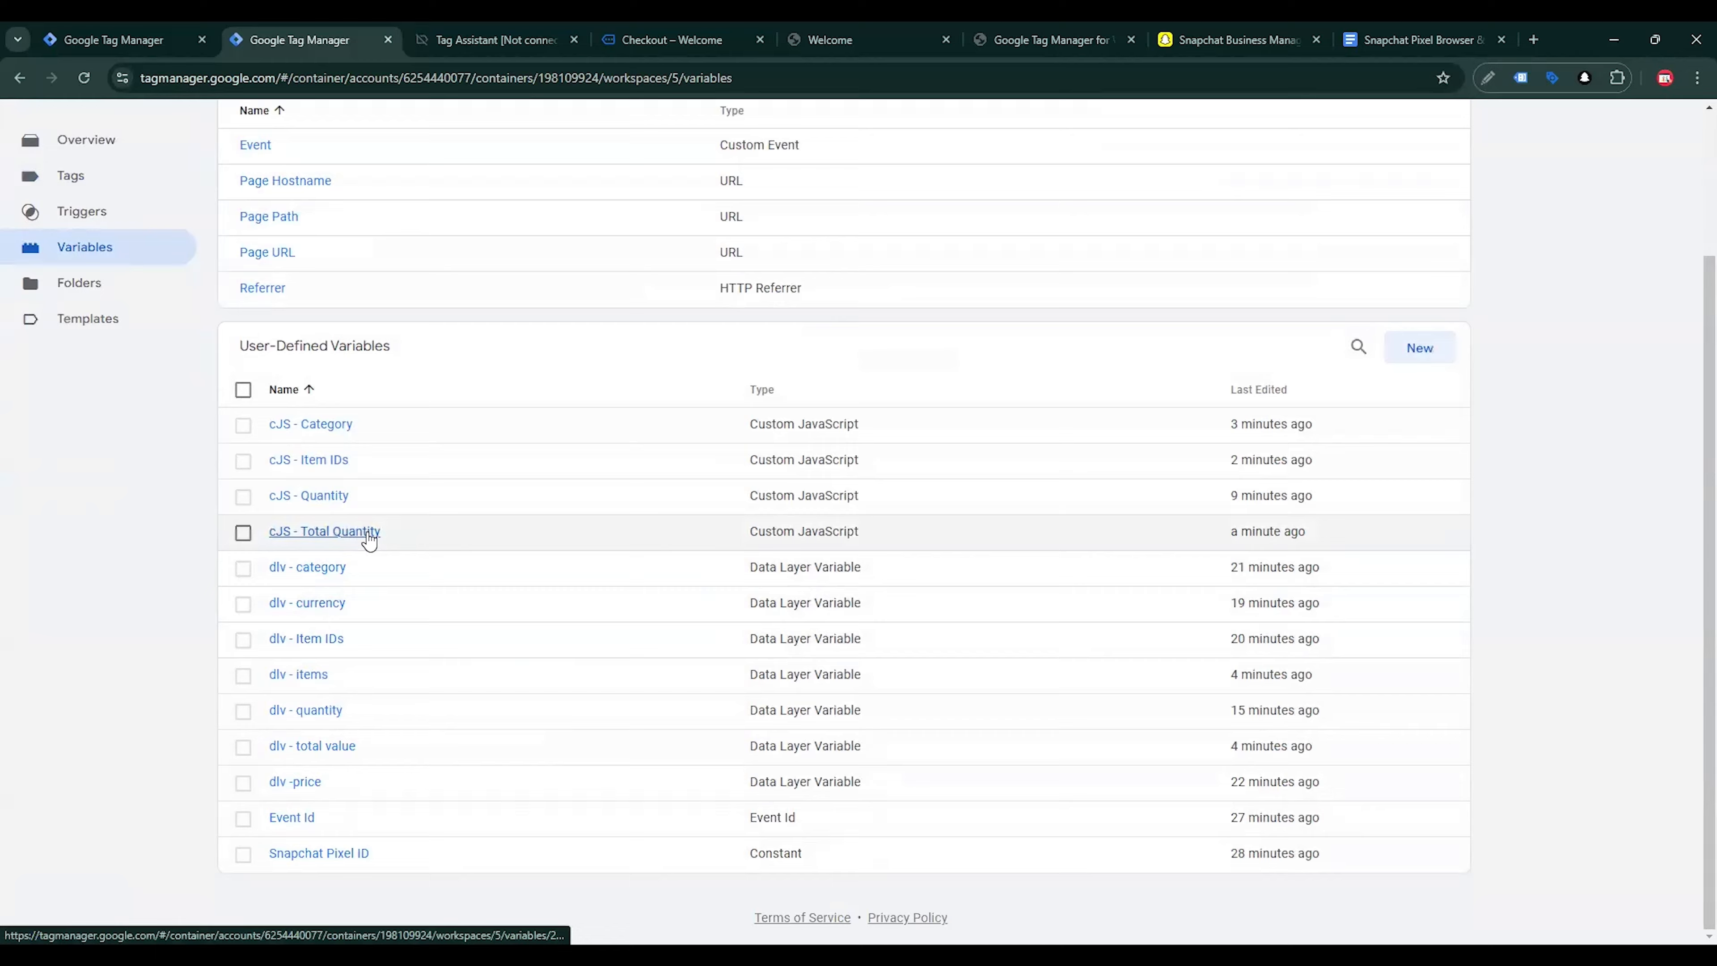
Open the cJS - Total Quantity variable and copy the remaining closing lines of the Number of Items function from the tracking guide
click(368, 531)
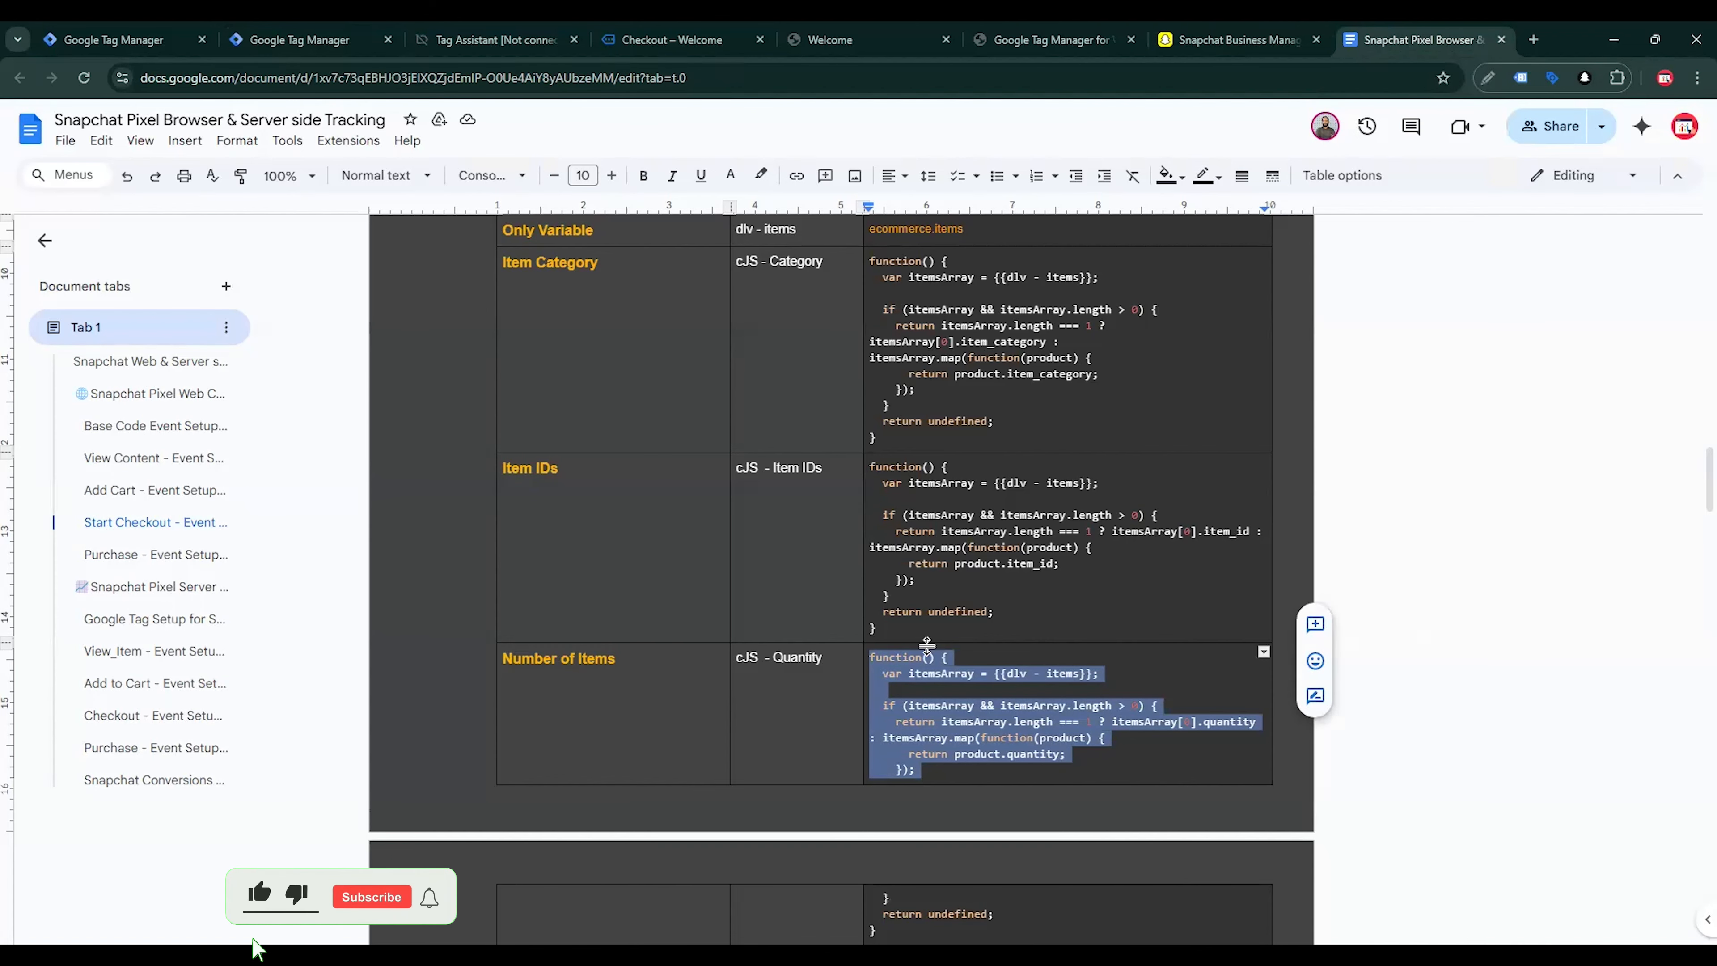
scroll(926, 645, down, 4)
click(885, 666)
drag(885, 666, 866, 624)
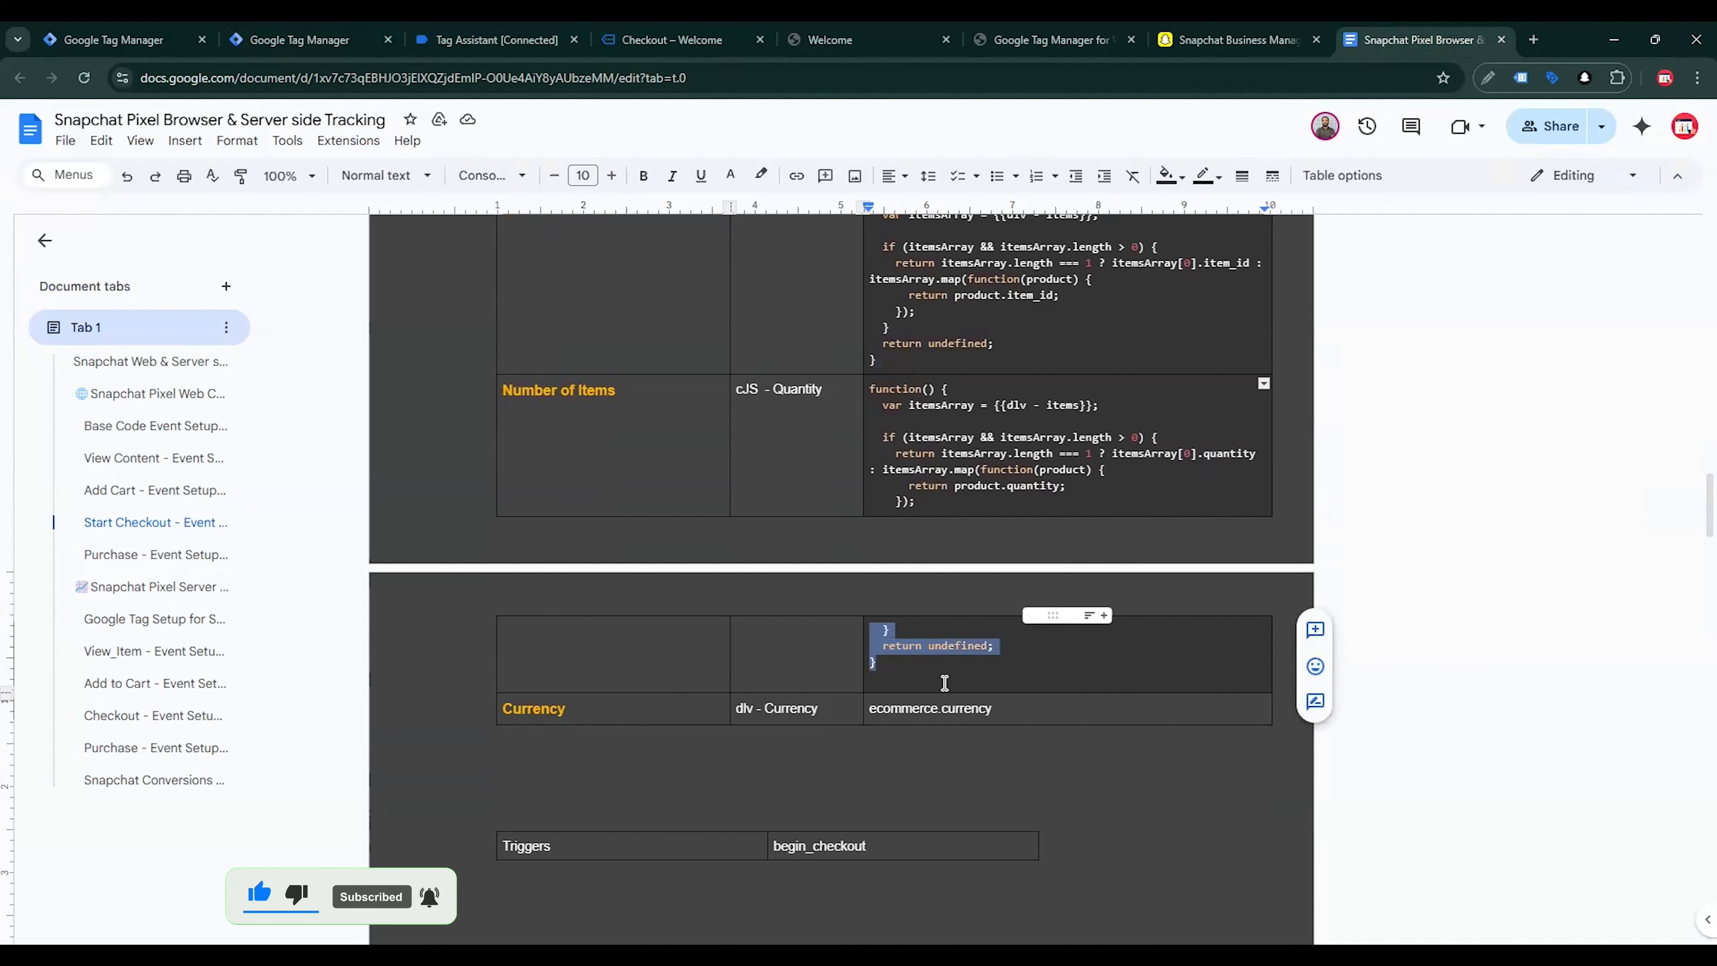
Append the copied closing lines to the cJS - Total Quantity code in Tag Manager and save the variable
click(298, 39)
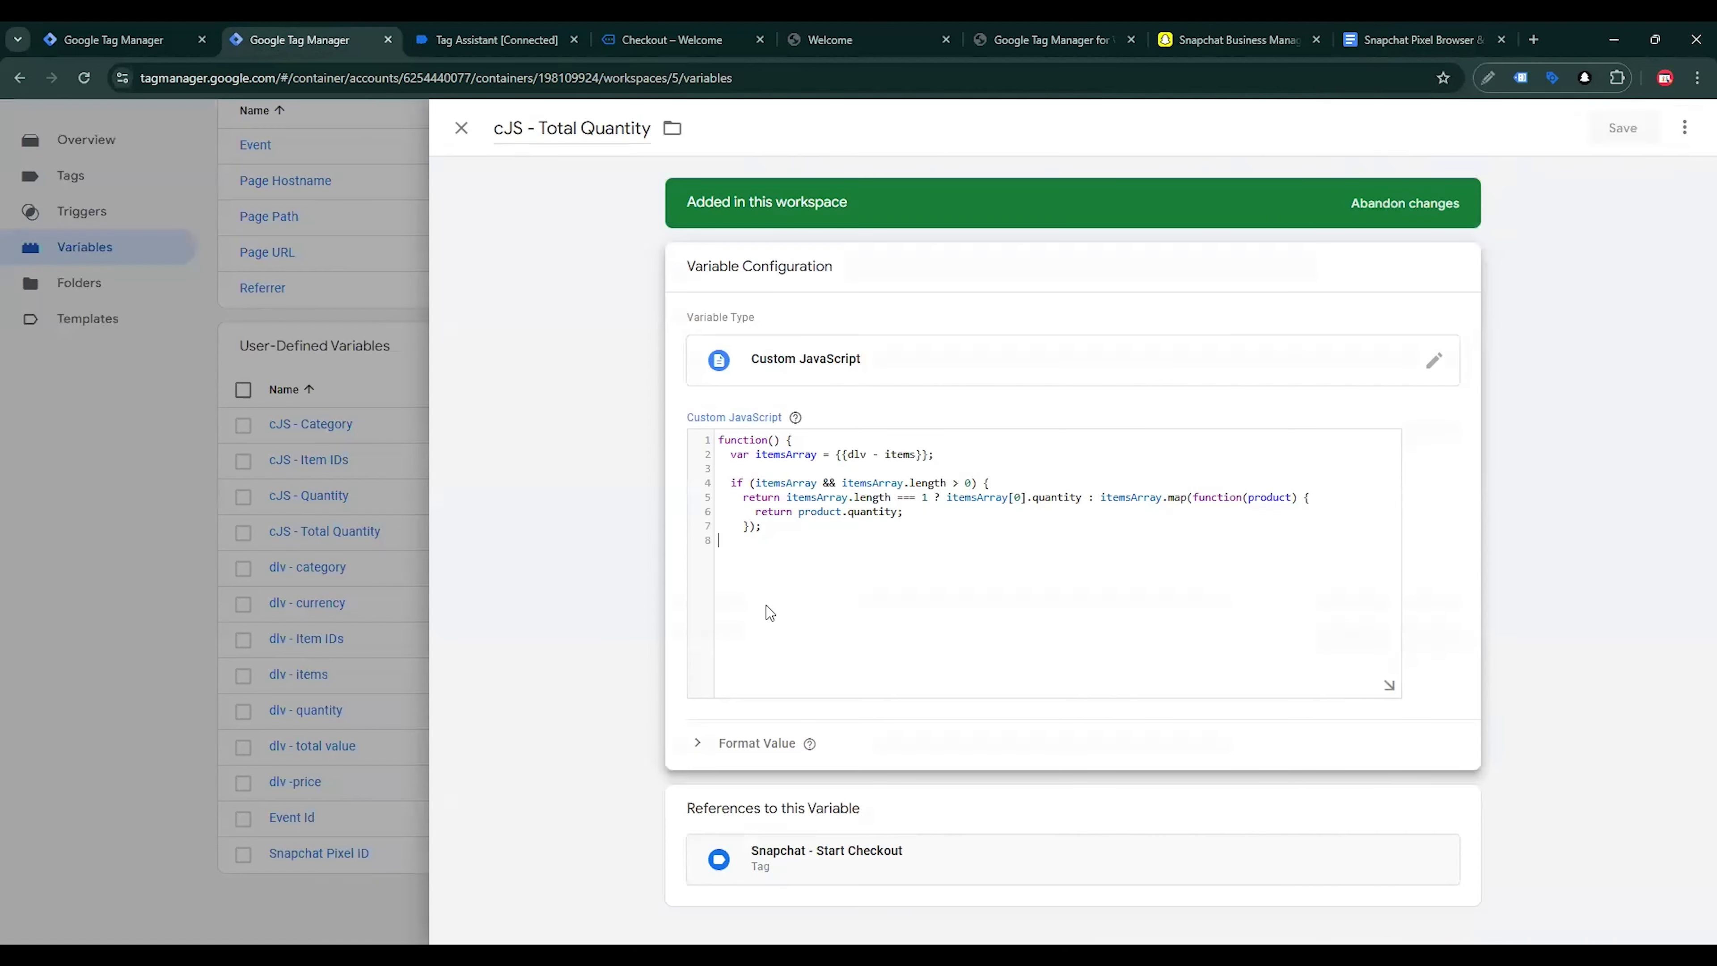
key(ctrl+v)
click(1615, 130)
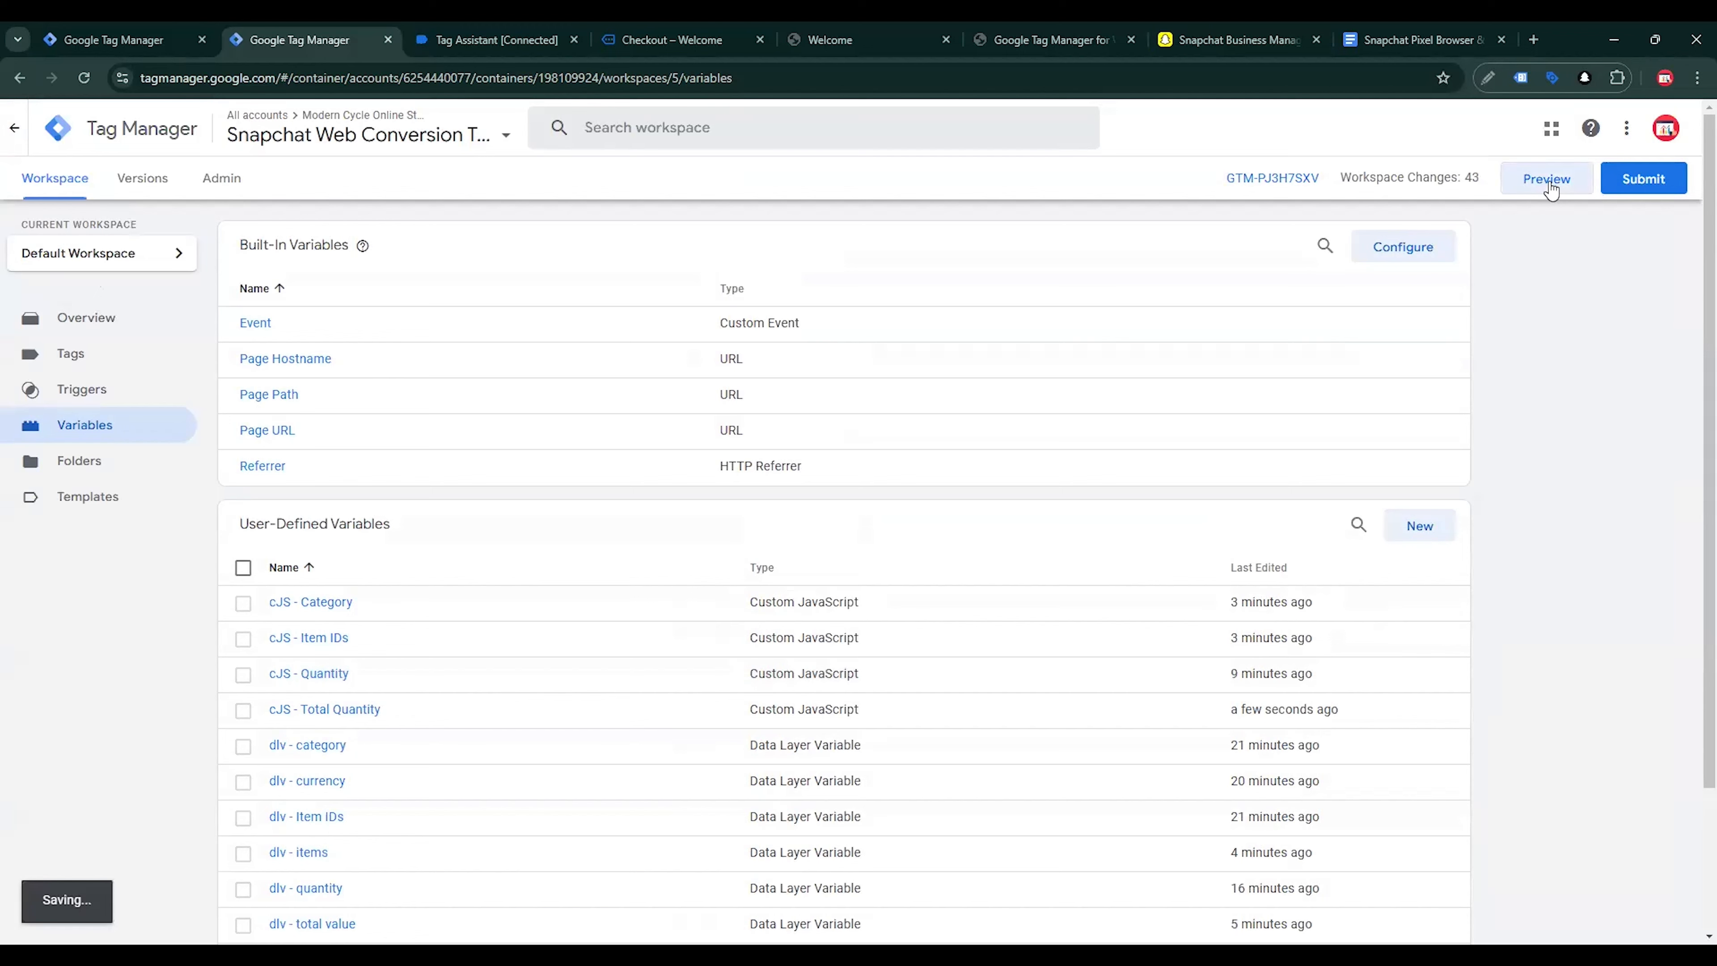
Start a preview of the container on mranalyst.shop, connect Tag Assistant, and switch to the store page
click(1548, 180)
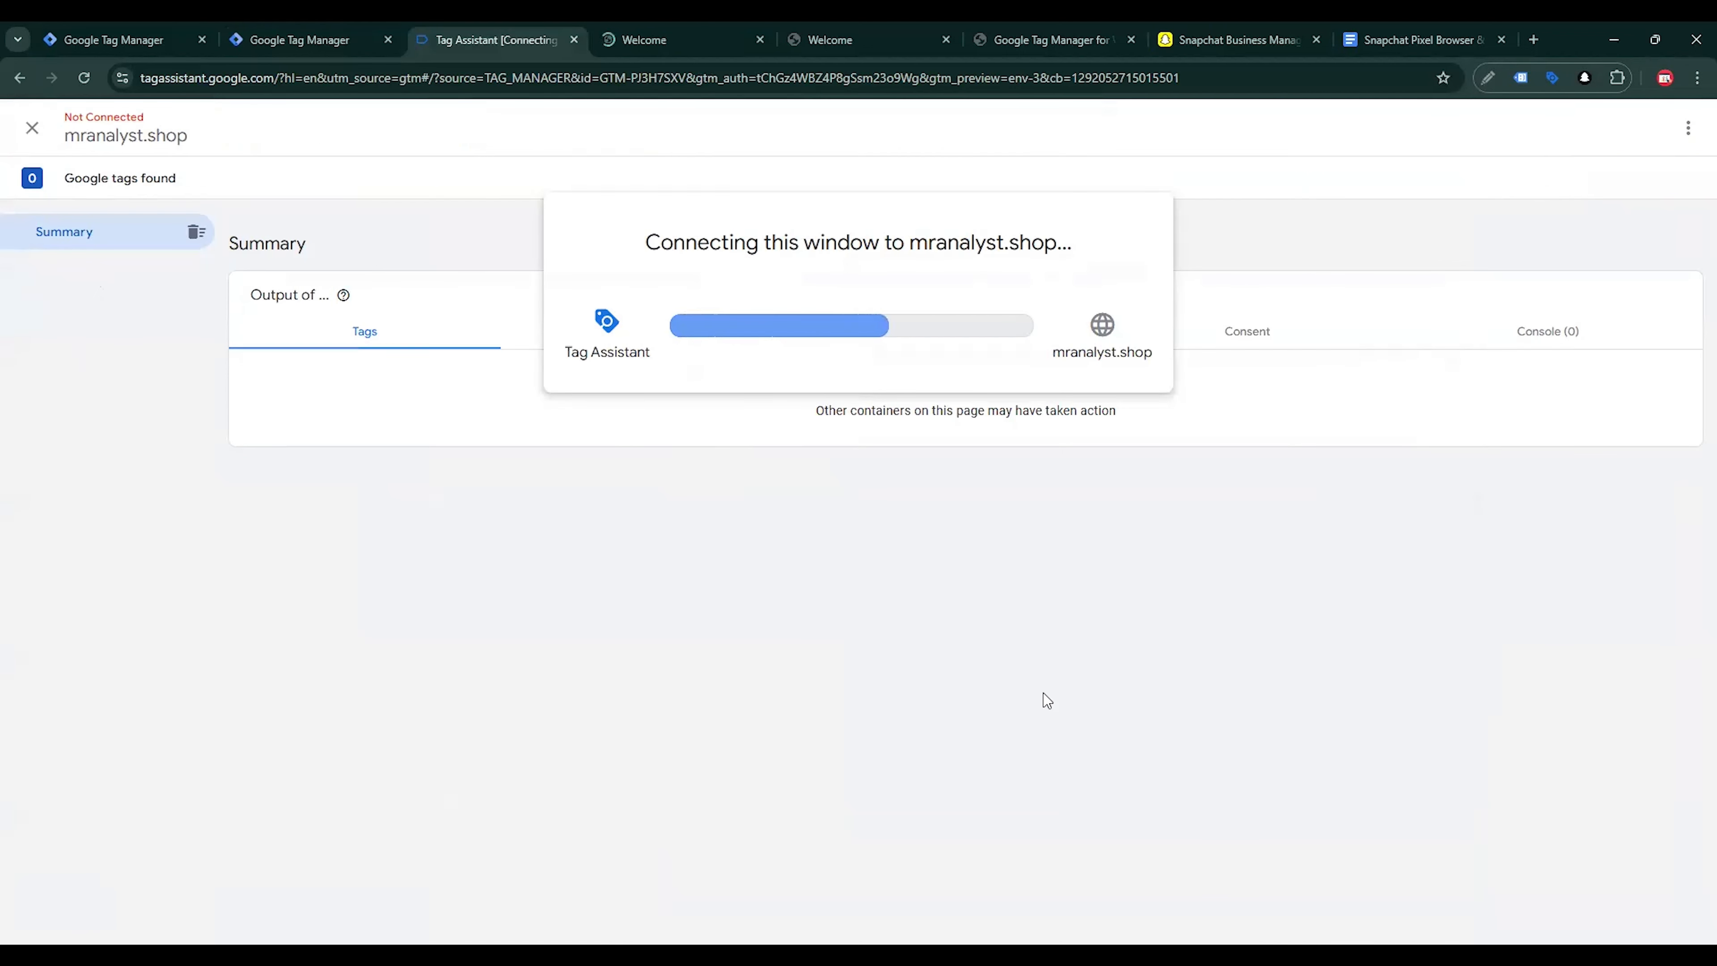
click(853, 439)
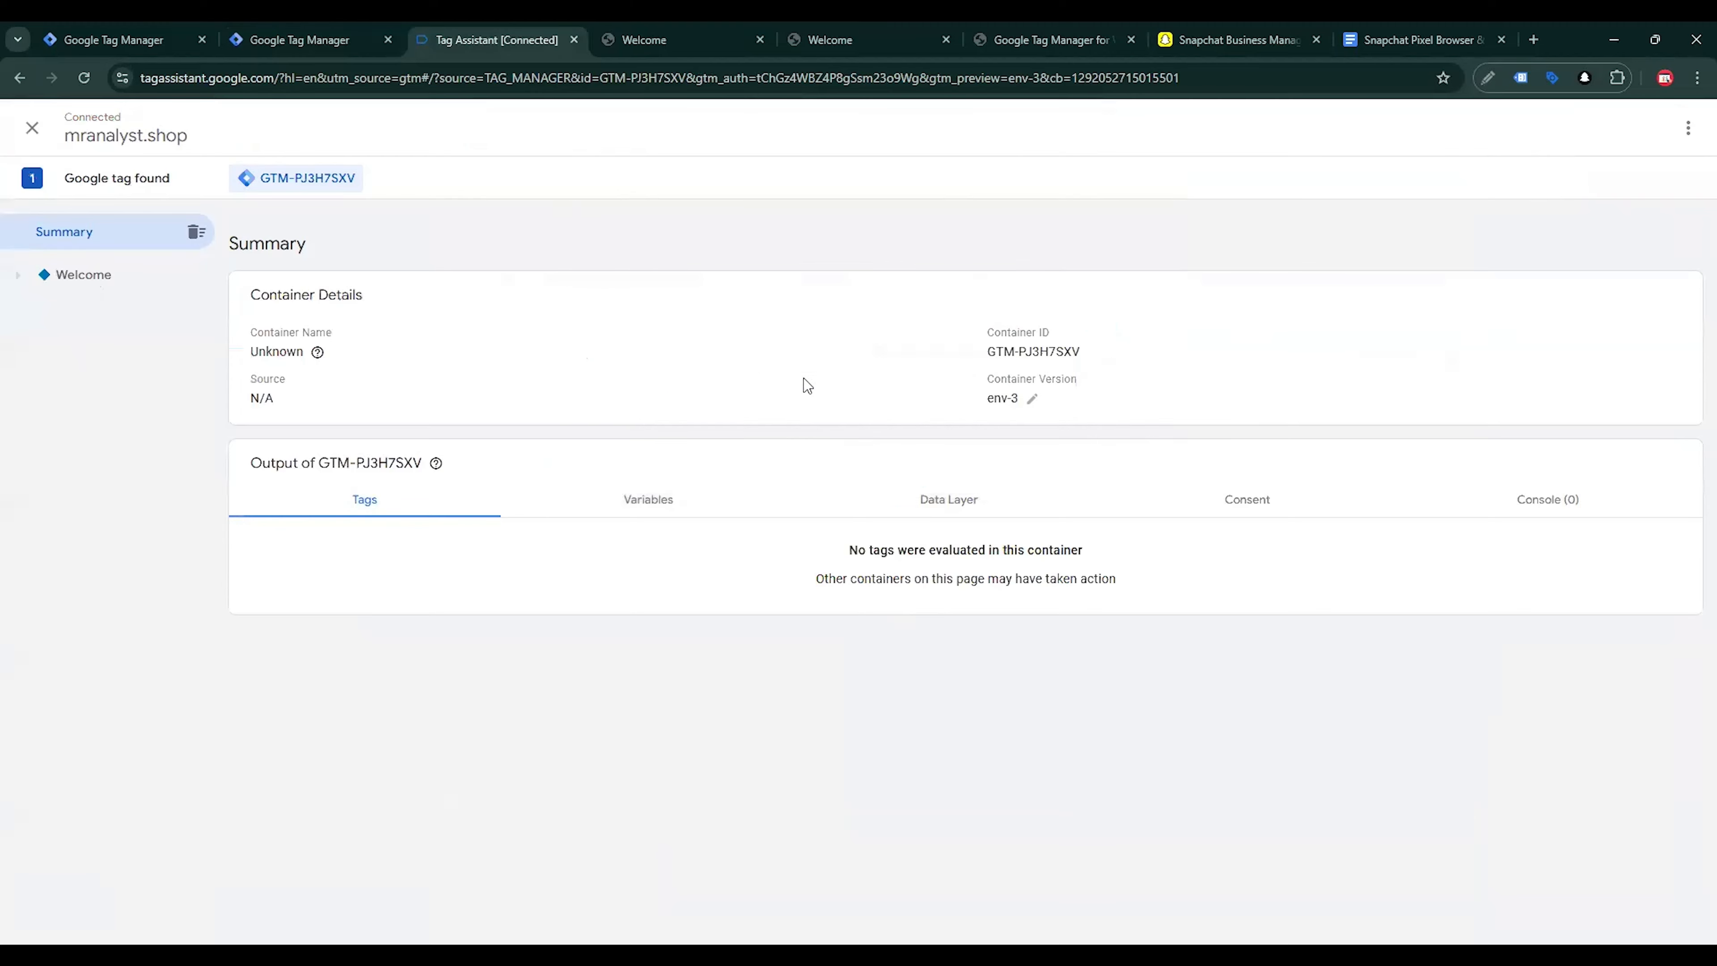
click(679, 33)
Open the Kryo X26 MTB – Model Y product from New Arrivals, then return to Tag Assistant
scroll(762, 410, down, 5)
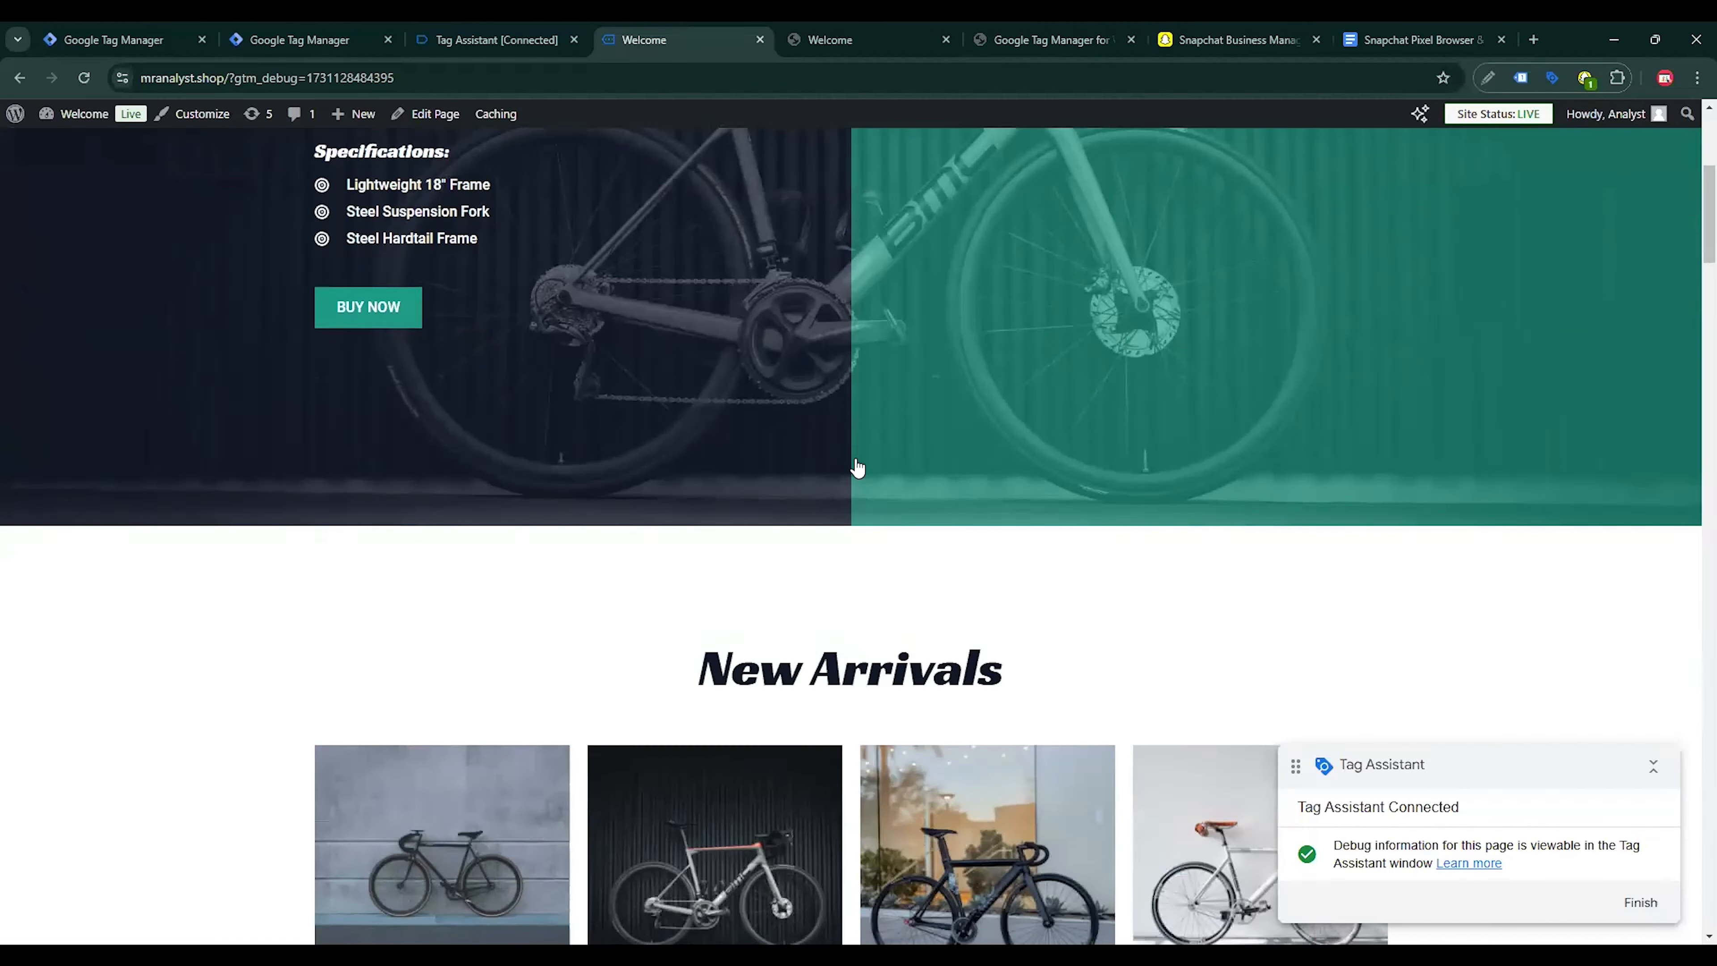
scroll(854, 468, down, 5)
click(975, 531)
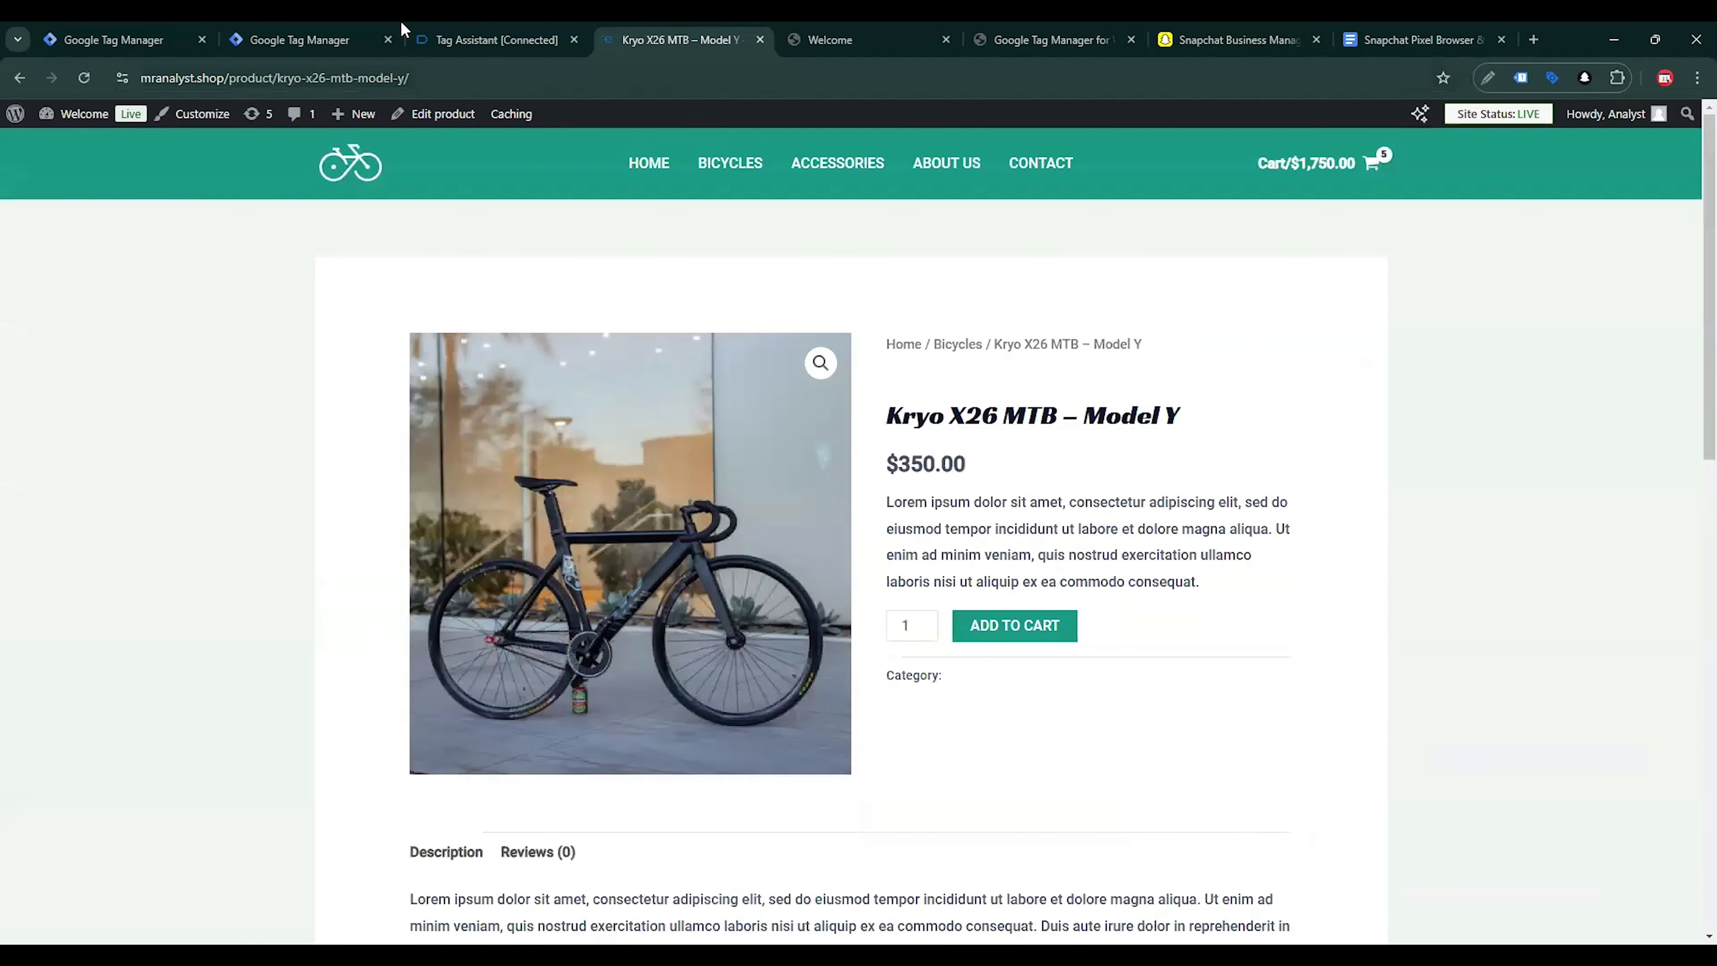
click(494, 35)
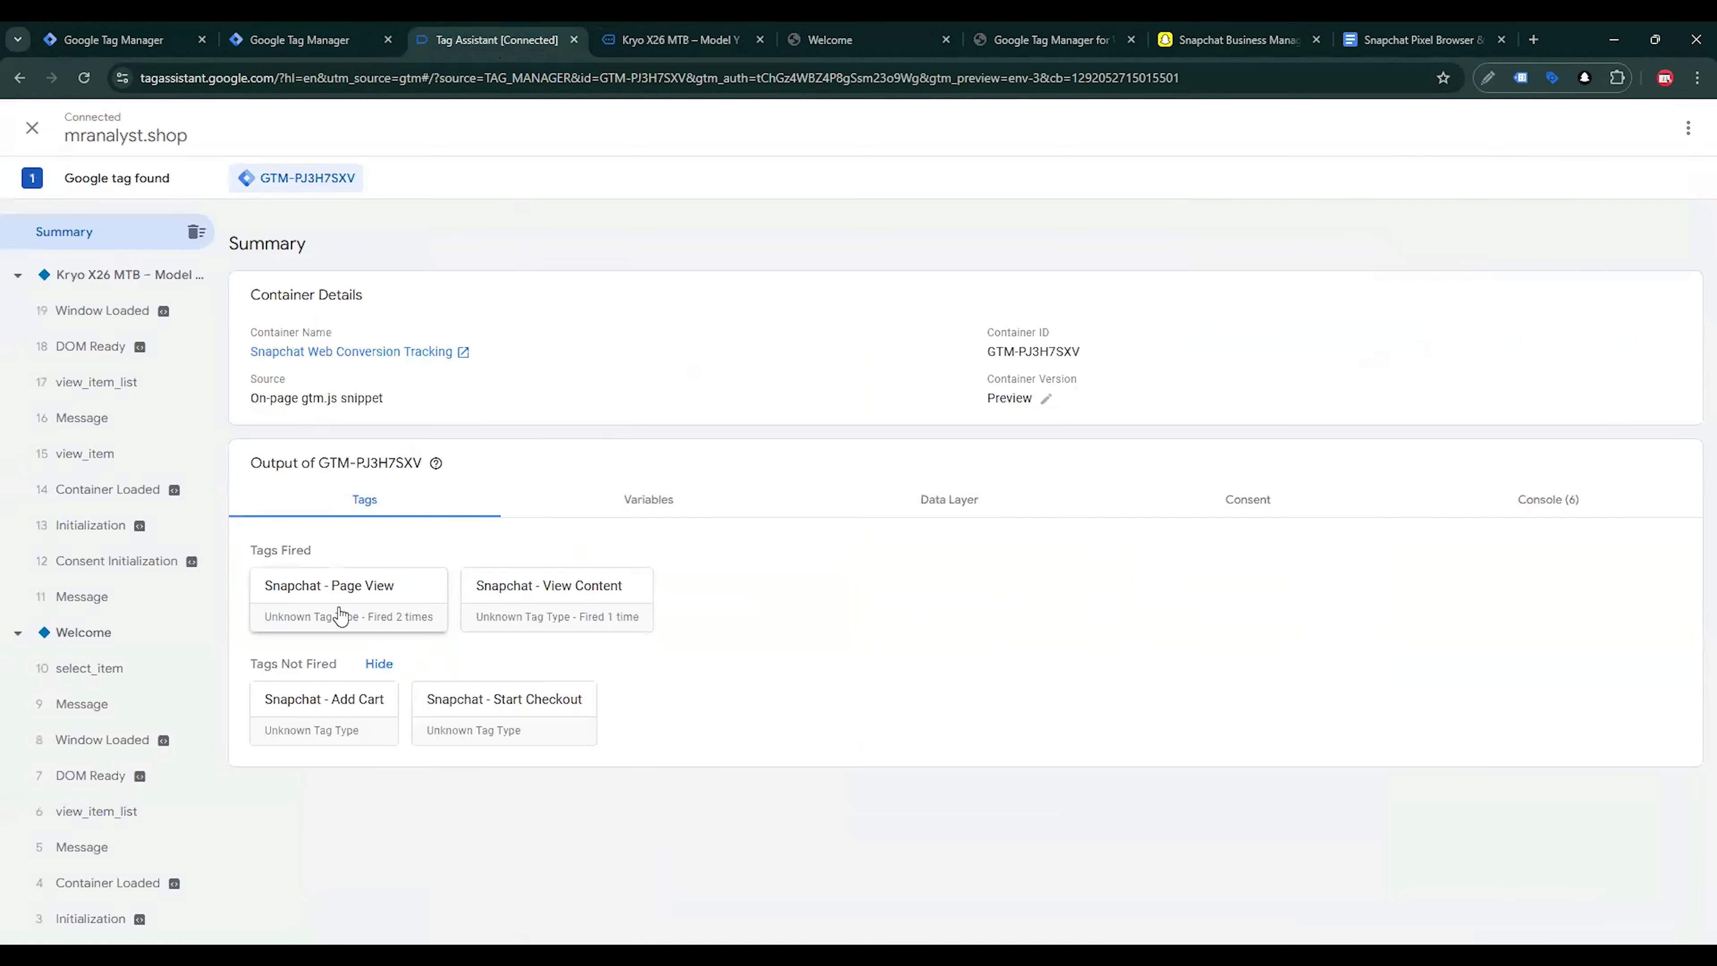
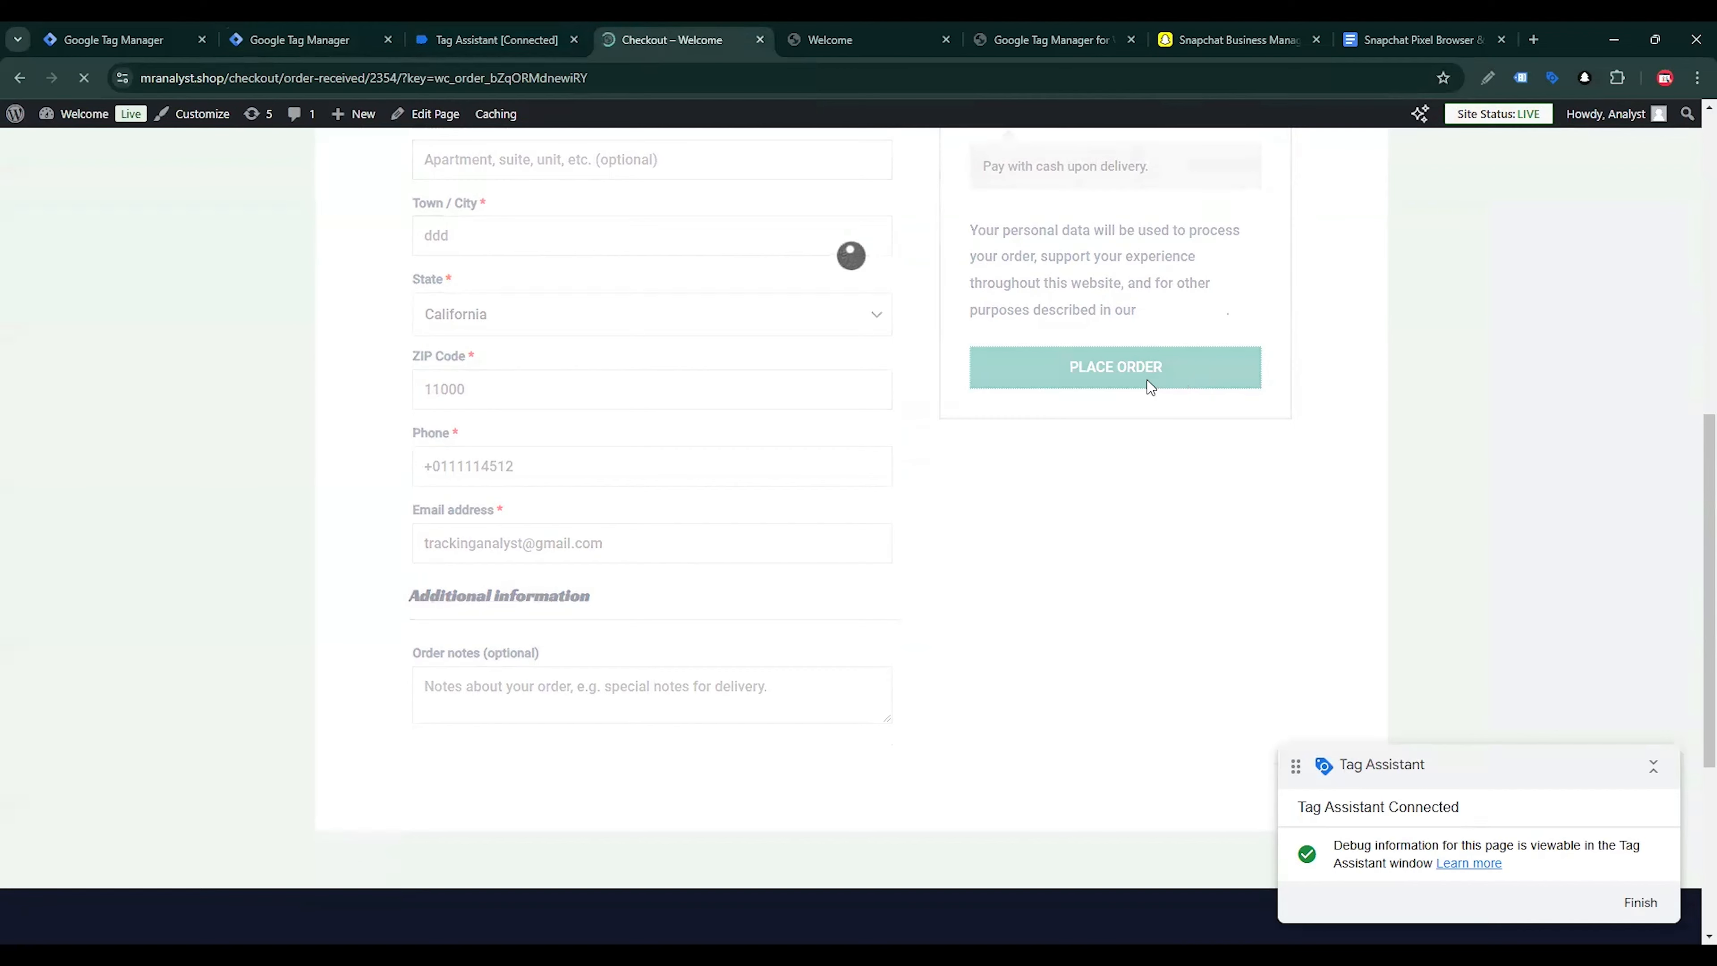
Switch to Tag Assistant and open the Data Layer values of the purchase event
click(540, 31)
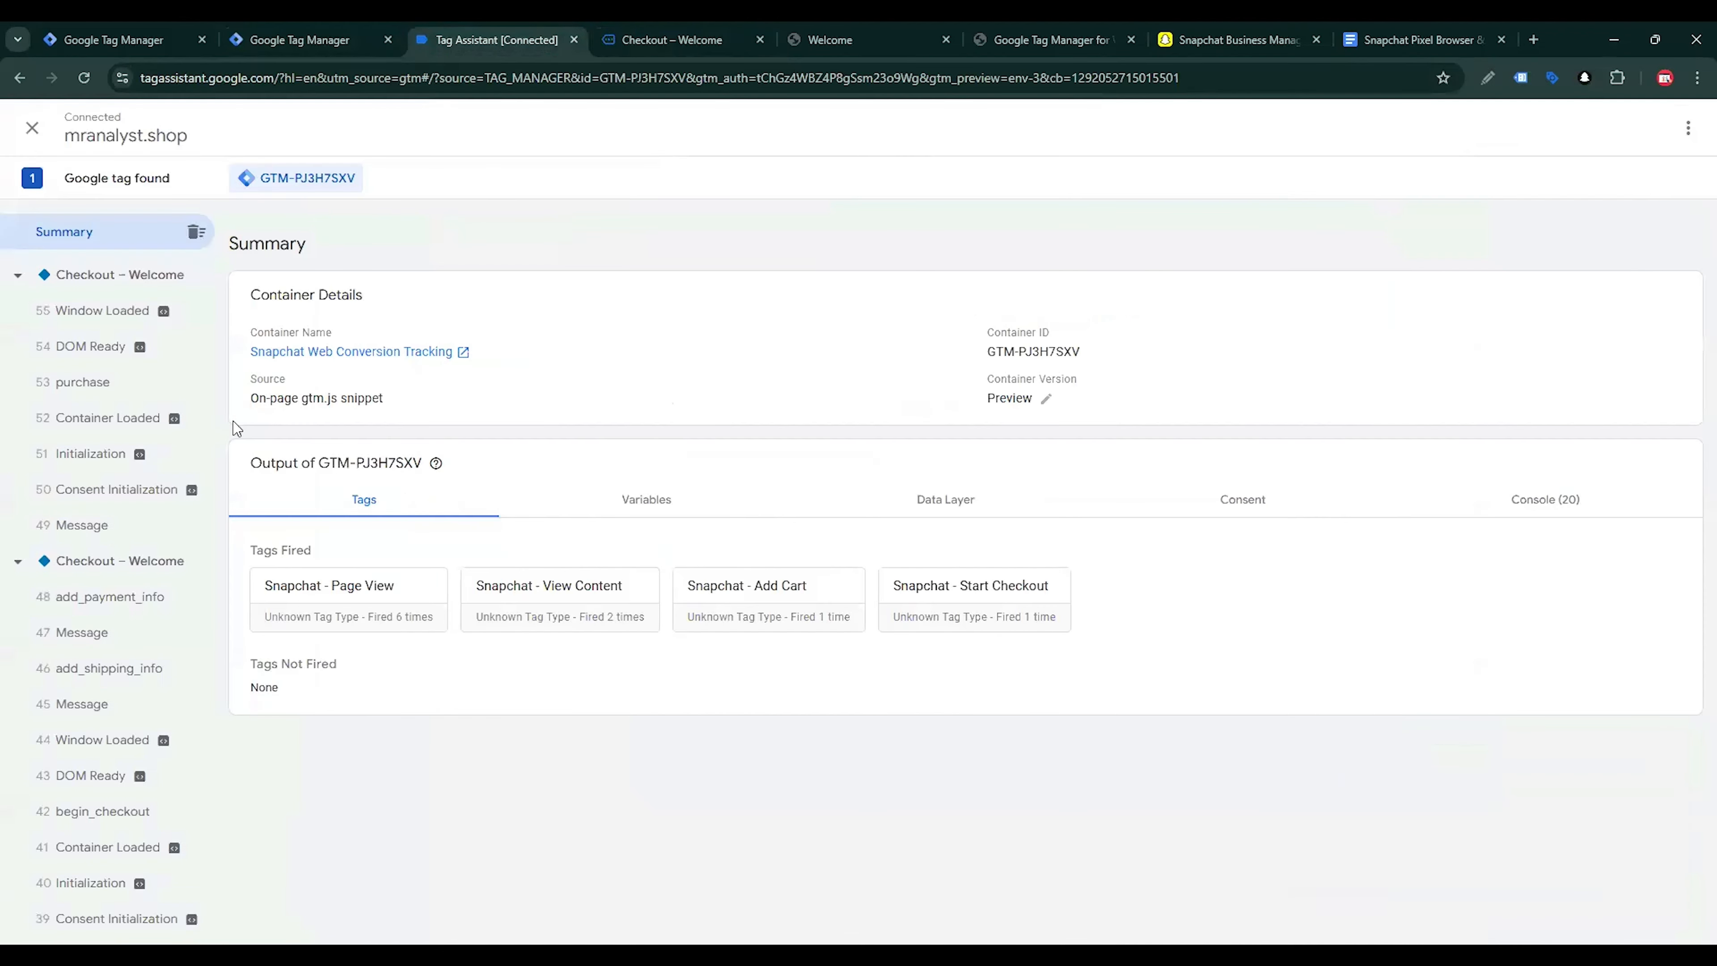
click(128, 392)
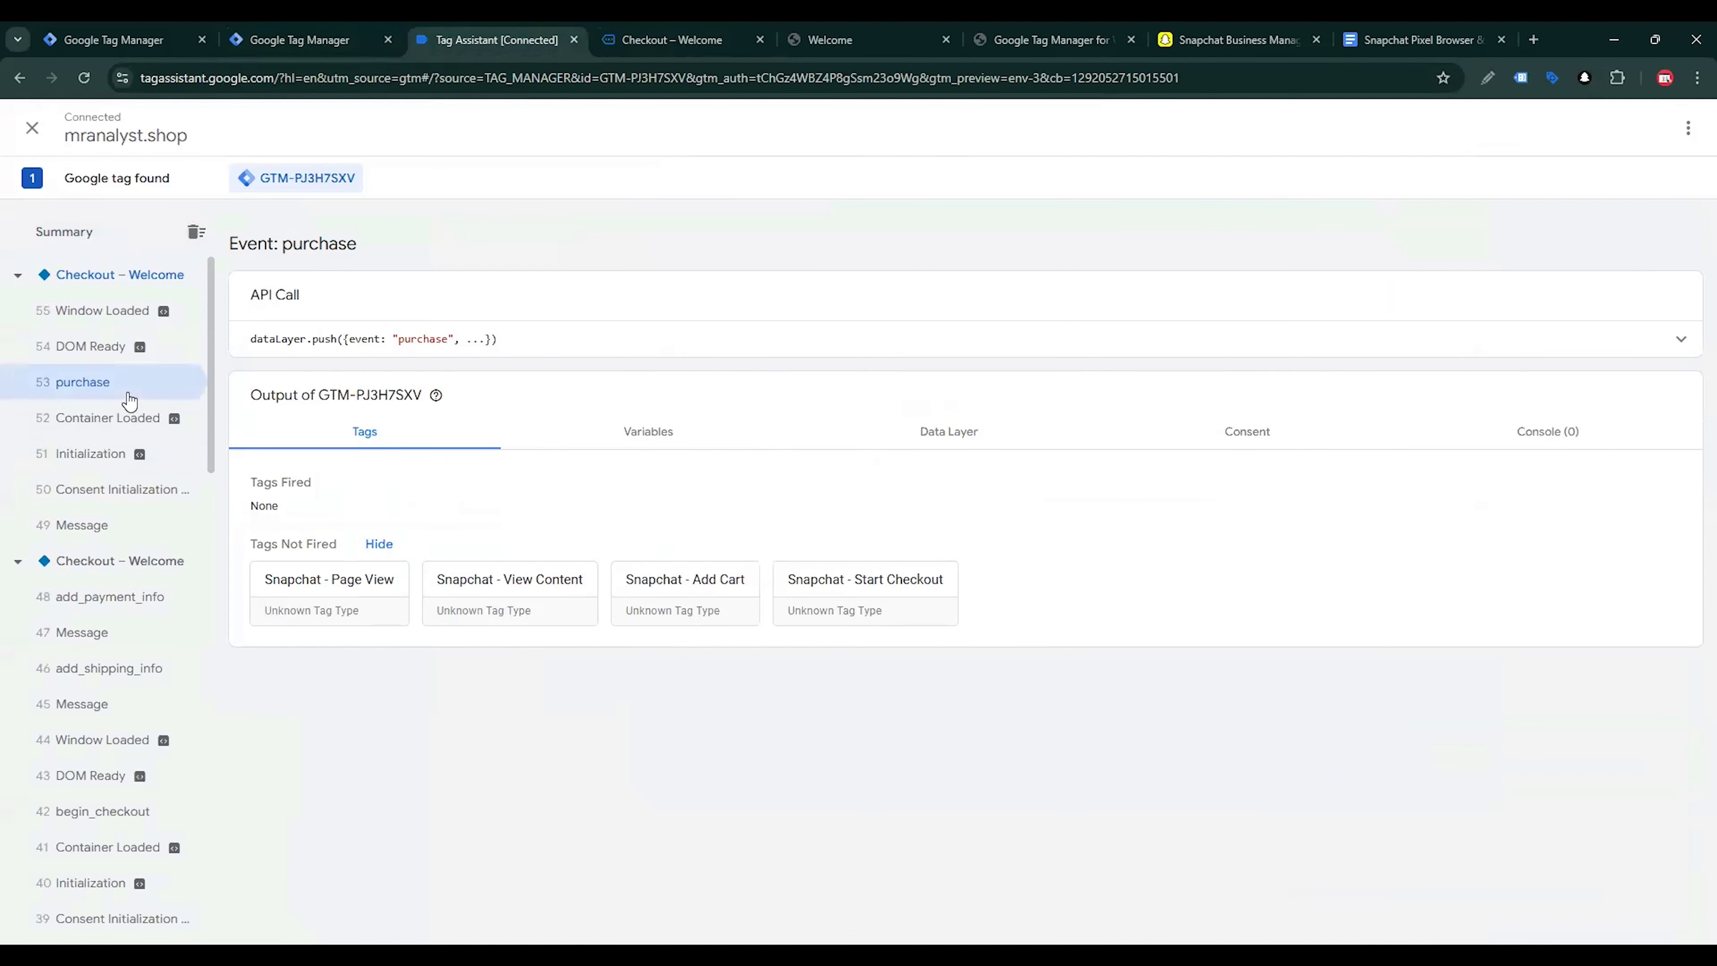
click(1006, 434)
scroll(805, 500, down, 3)
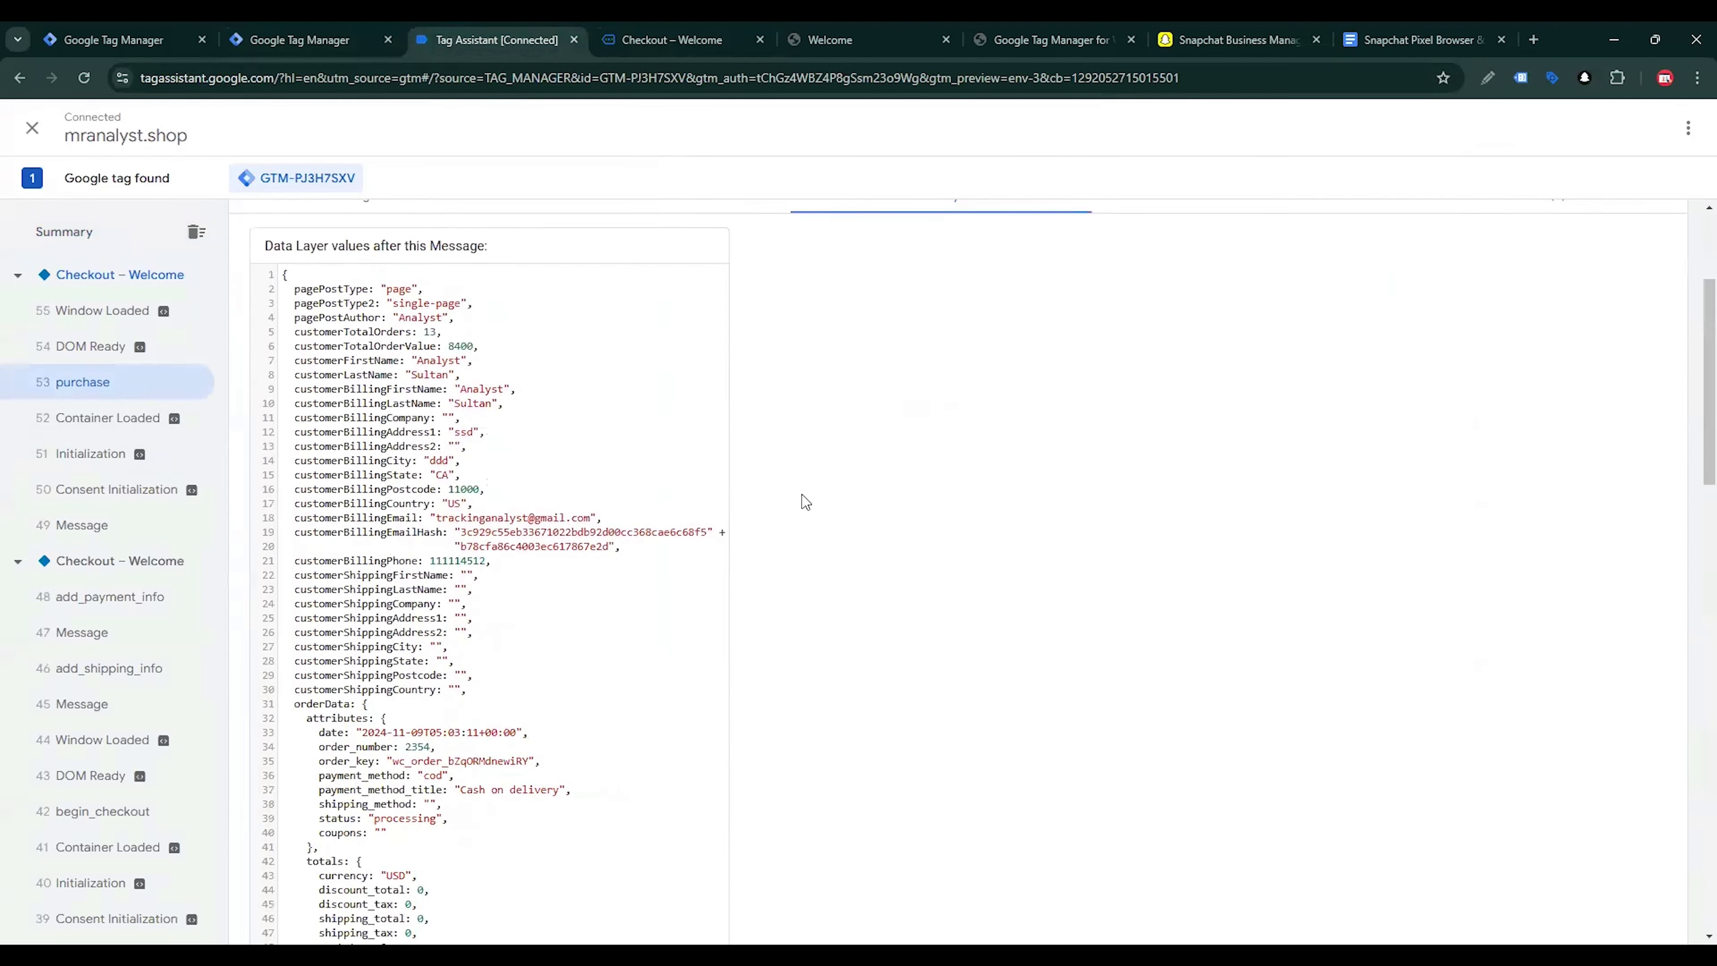
Examine the purchase data layer for the orderData structure and the customer's hashed billing email key
scroll(804, 501, down, 2)
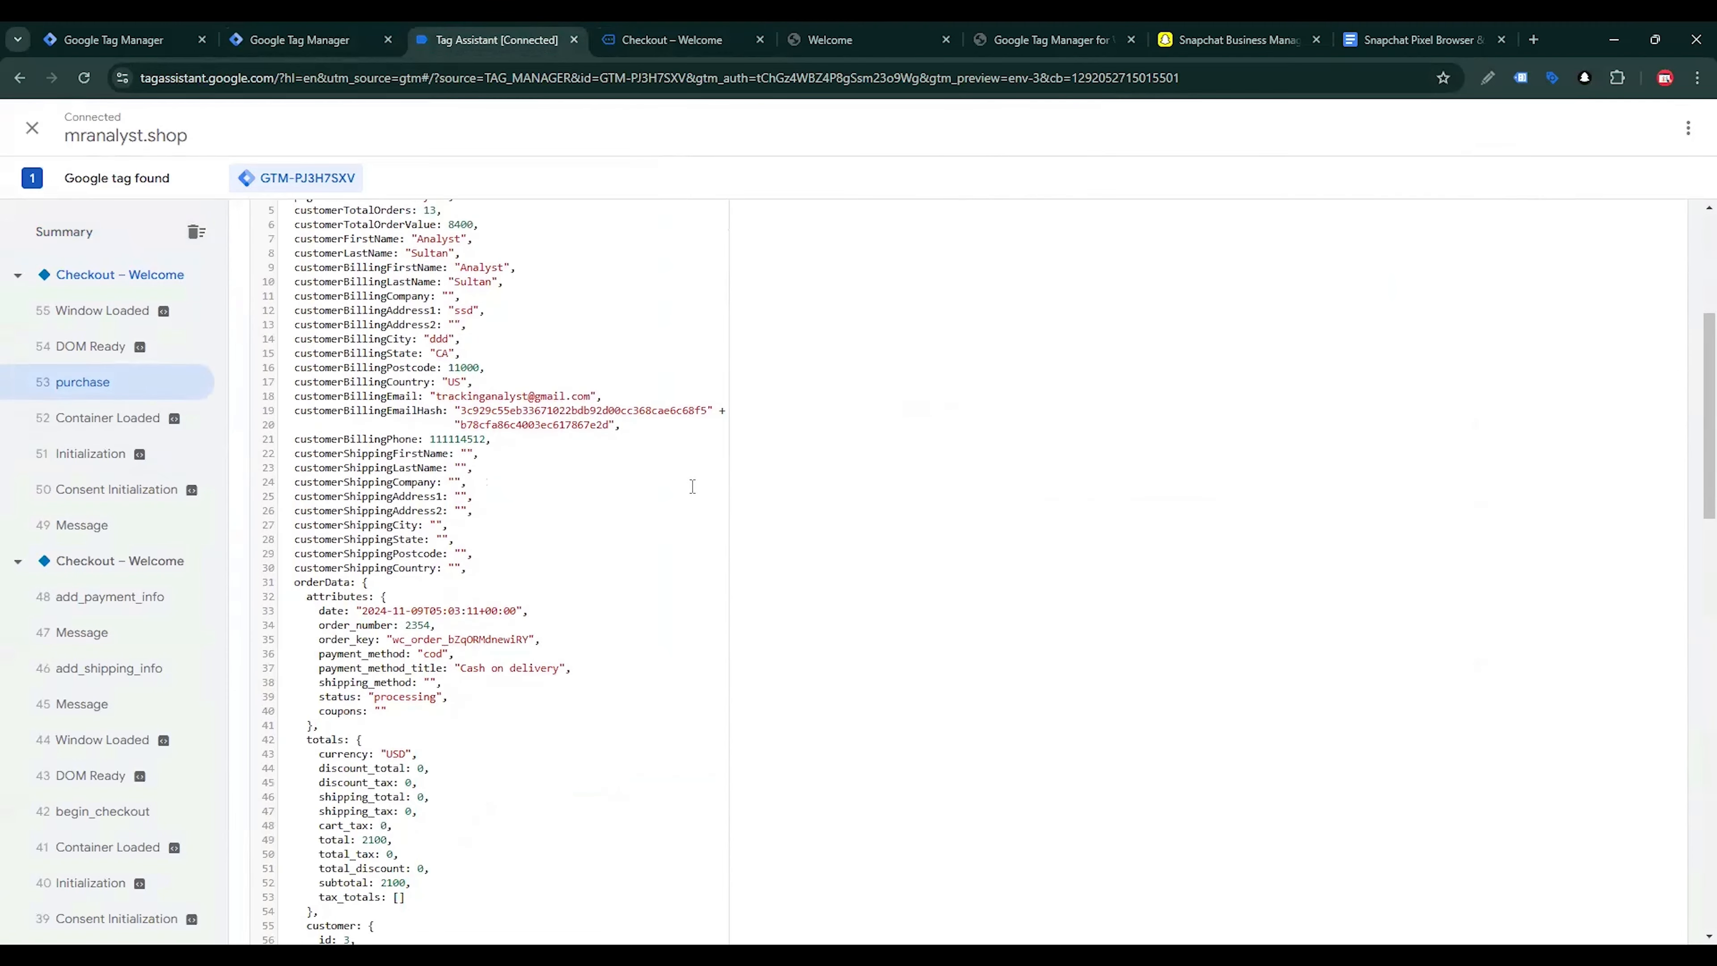
scroll(693, 486, down, 8)
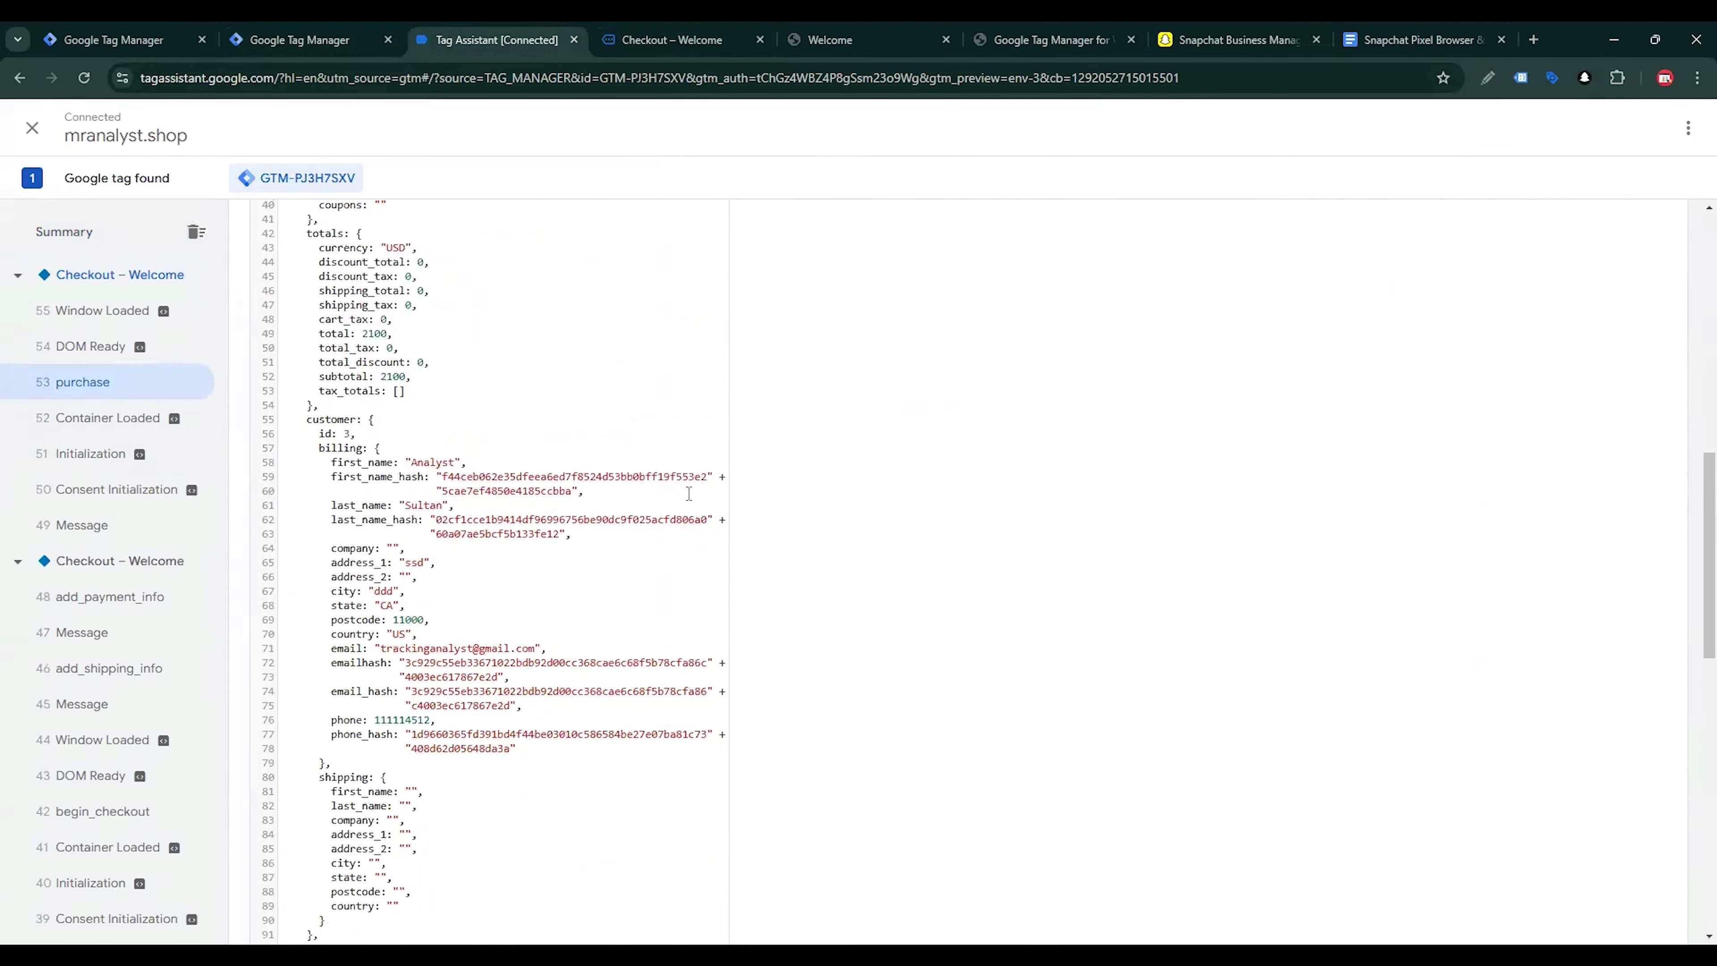
scroll(689, 494, down, 3)
scroll(642, 488, up, 5)
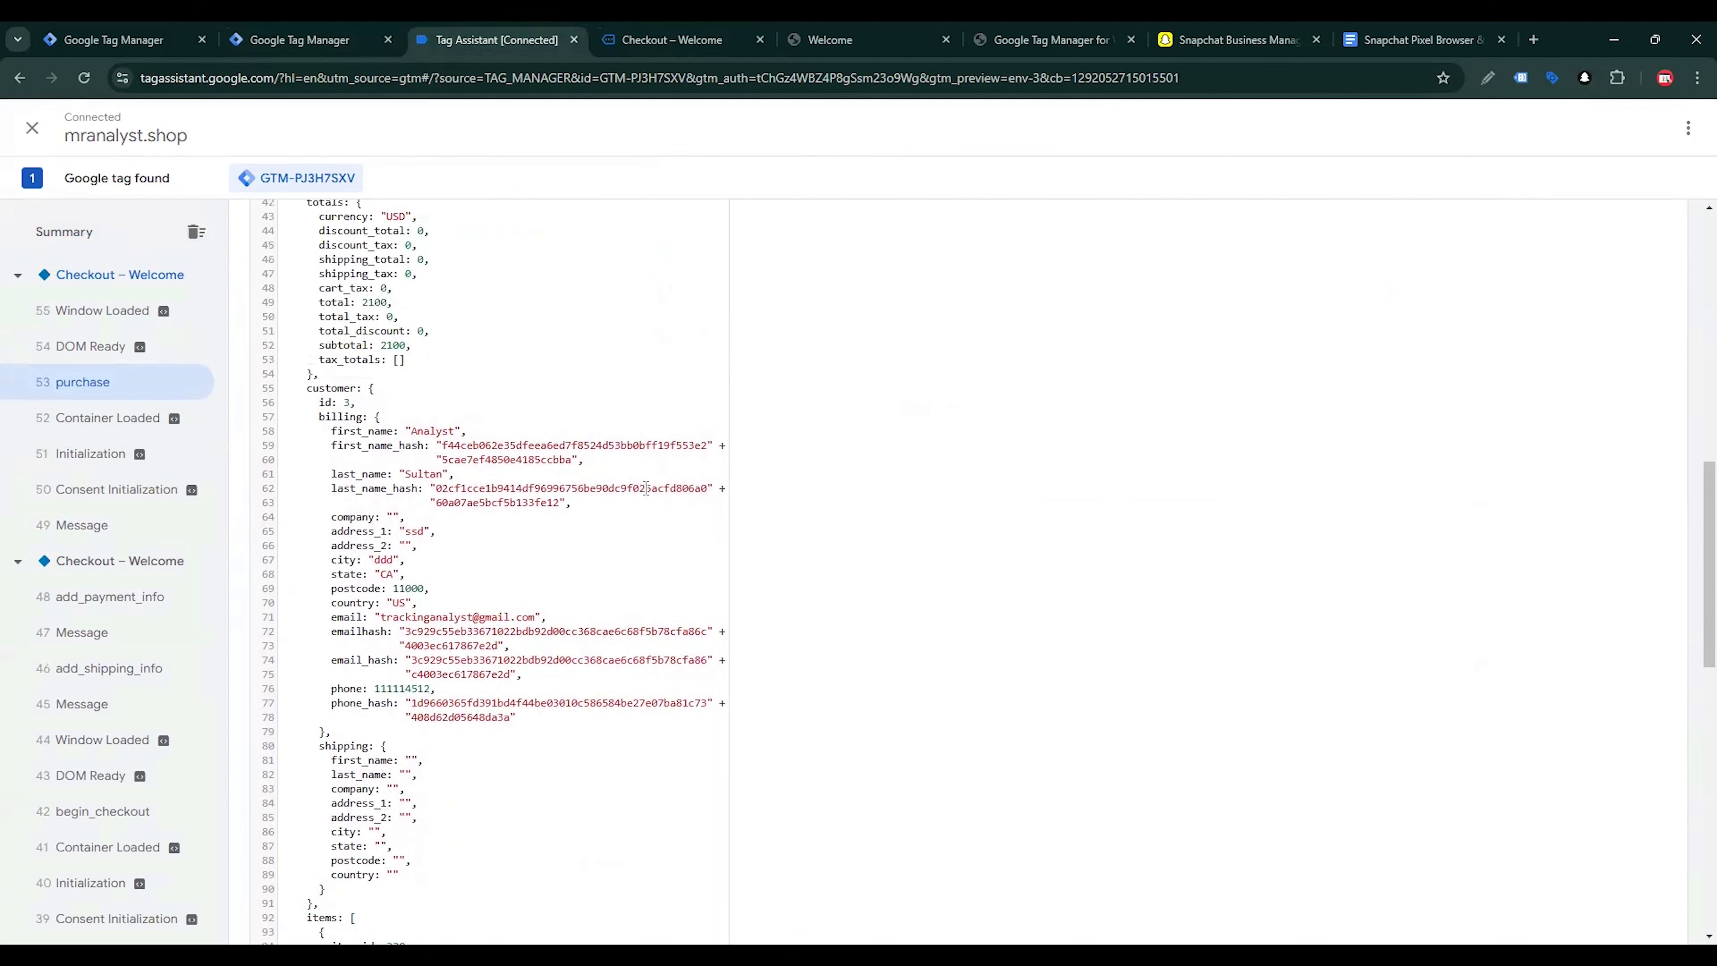
scroll(319, 404, up, 2)
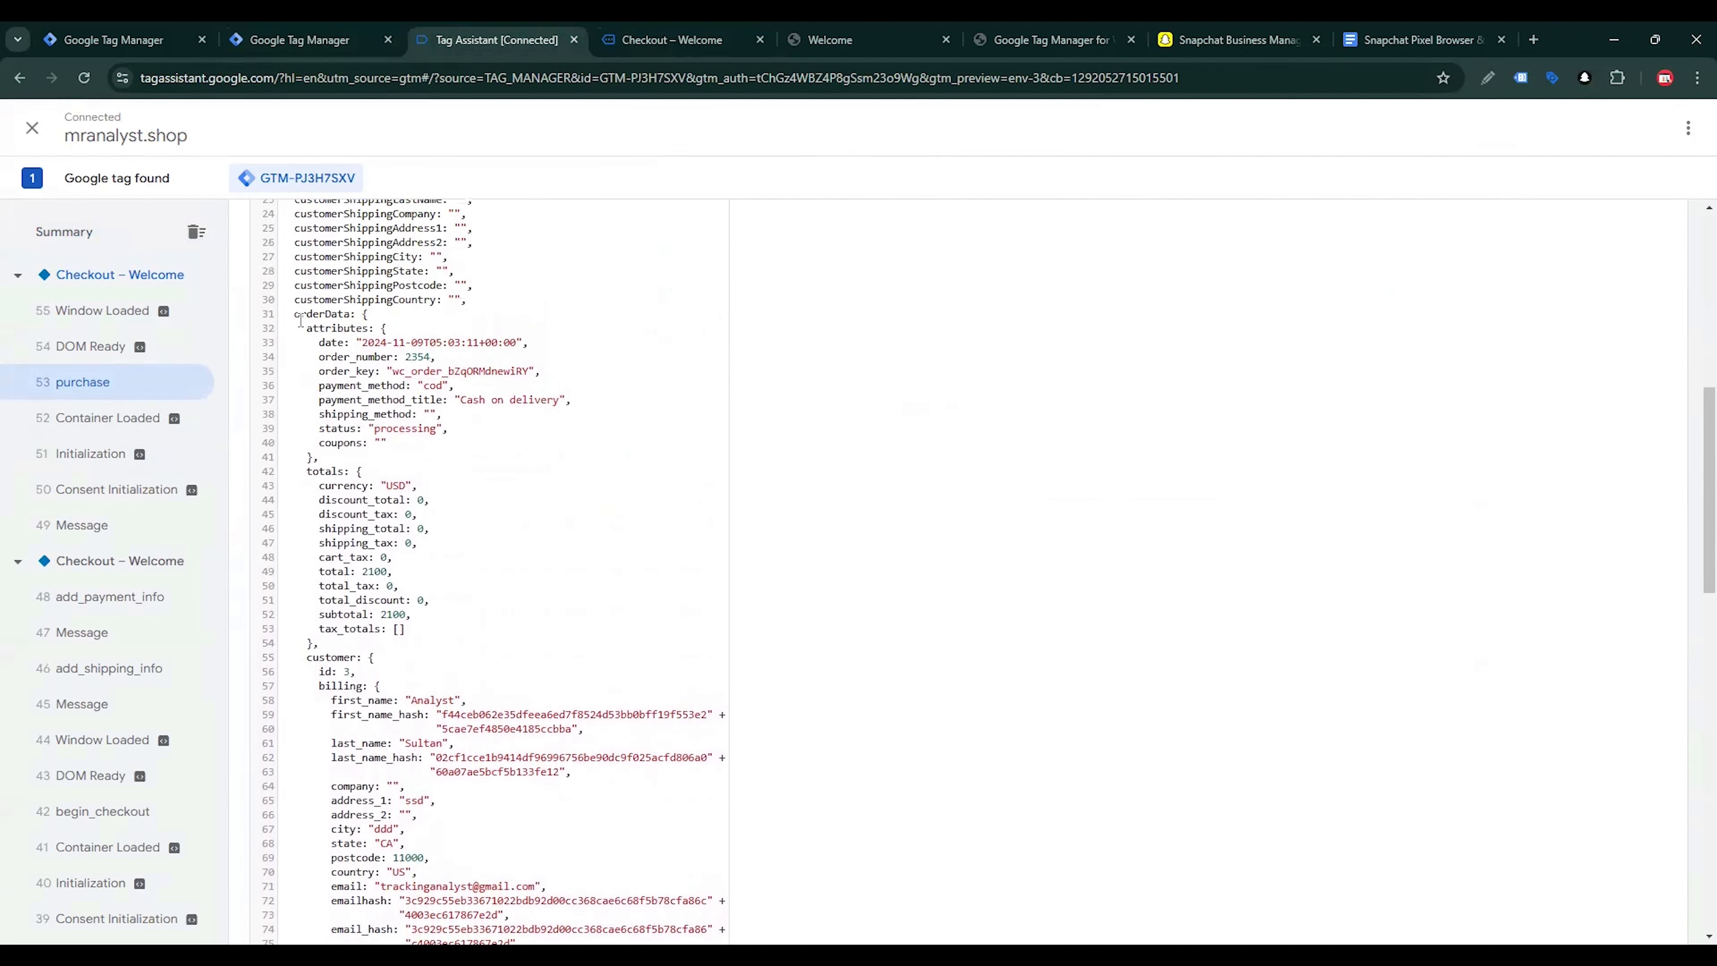
drag(295, 314, 341, 319)
scroll(367, 657, down, 2)
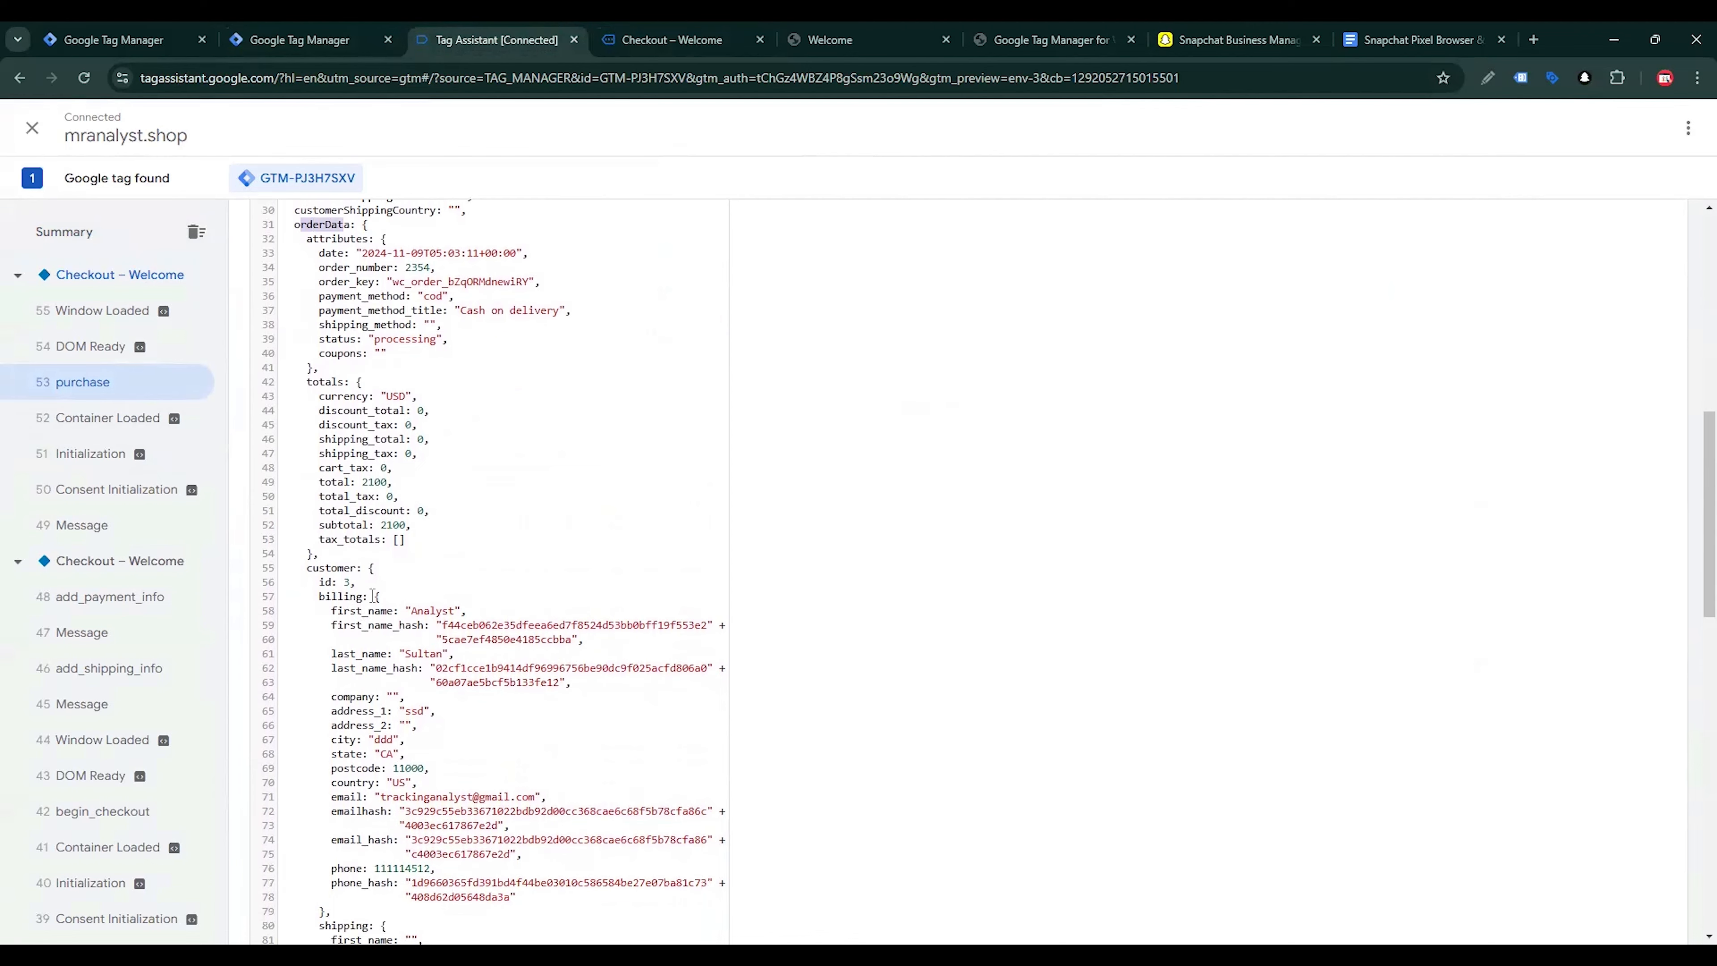
scroll(374, 596, down, 4)
drag(374, 632, 438, 632)
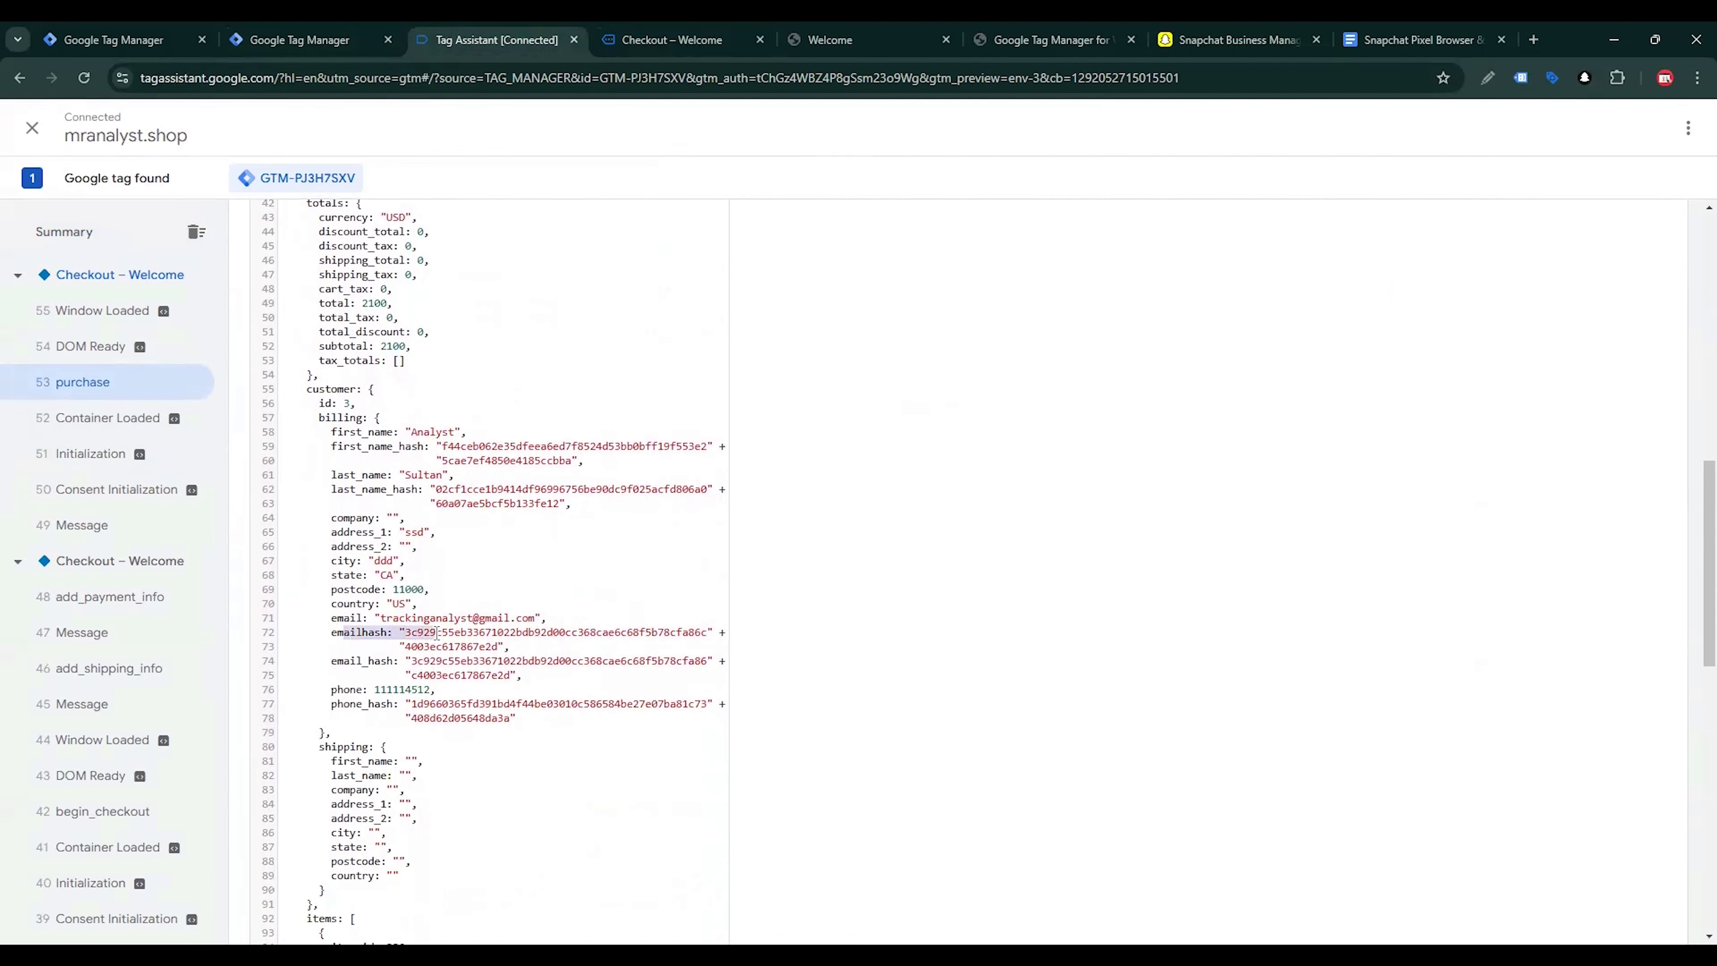
click(438, 632)
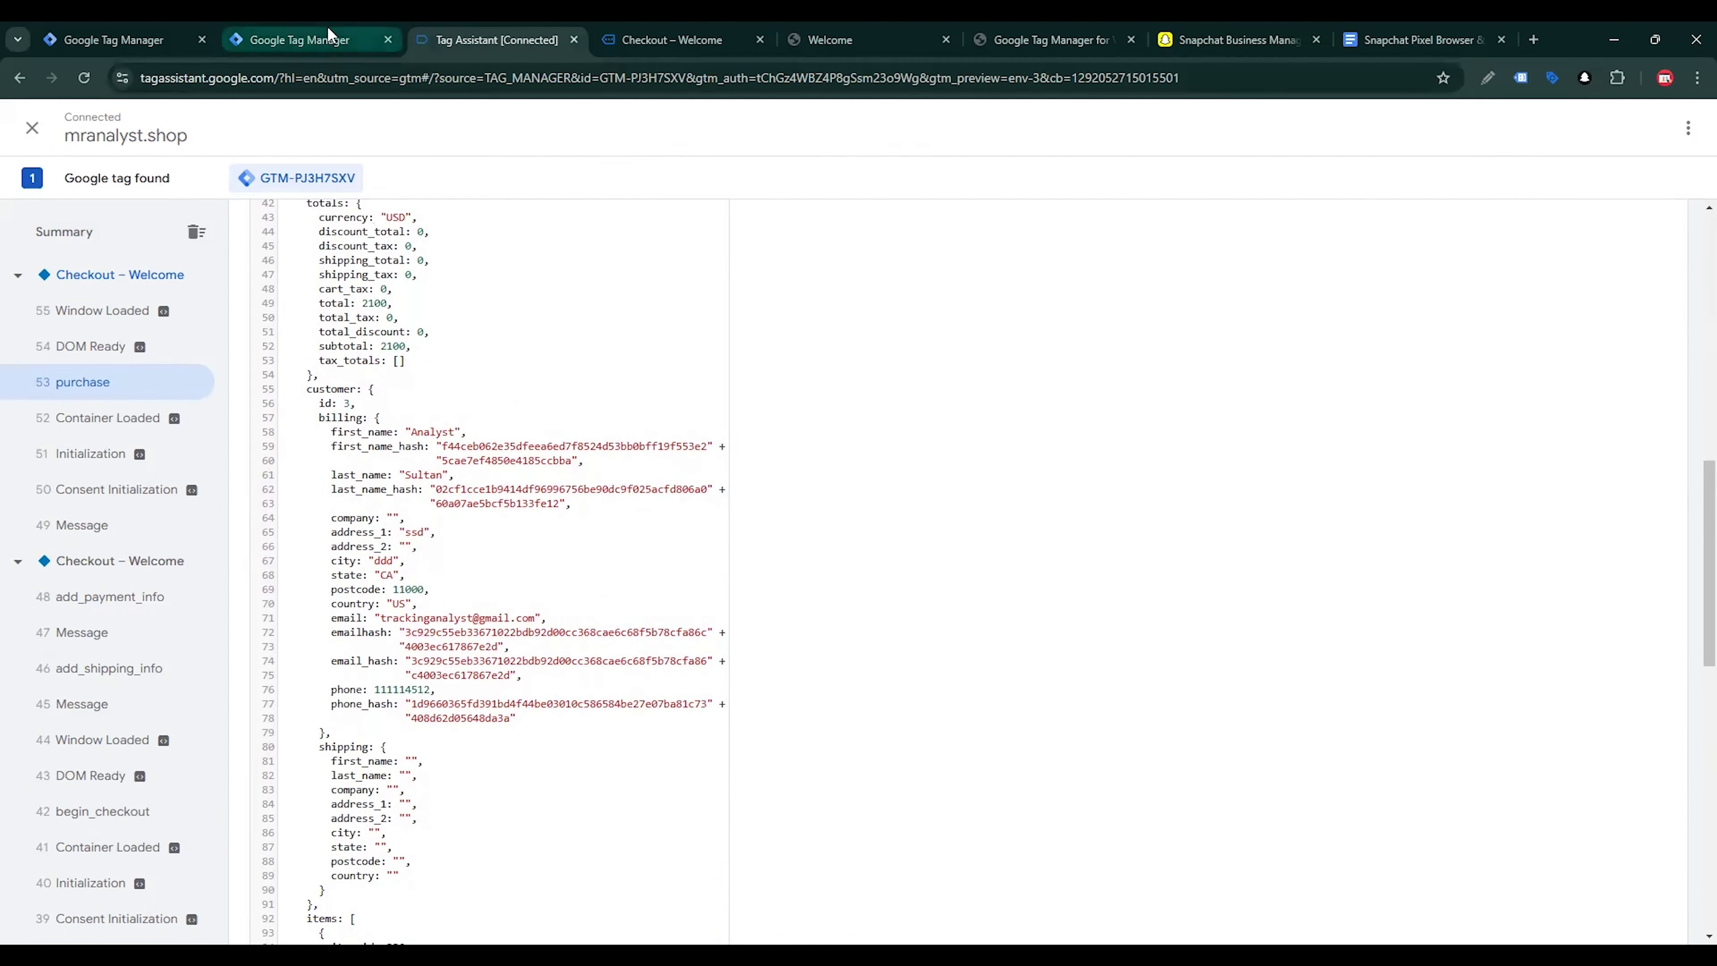
Return to the Snapchat - Purchase tag and start a new Data Layer Variable from the User Hashed Phone Number field
click(318, 42)
scroll(837, 488, up, 8)
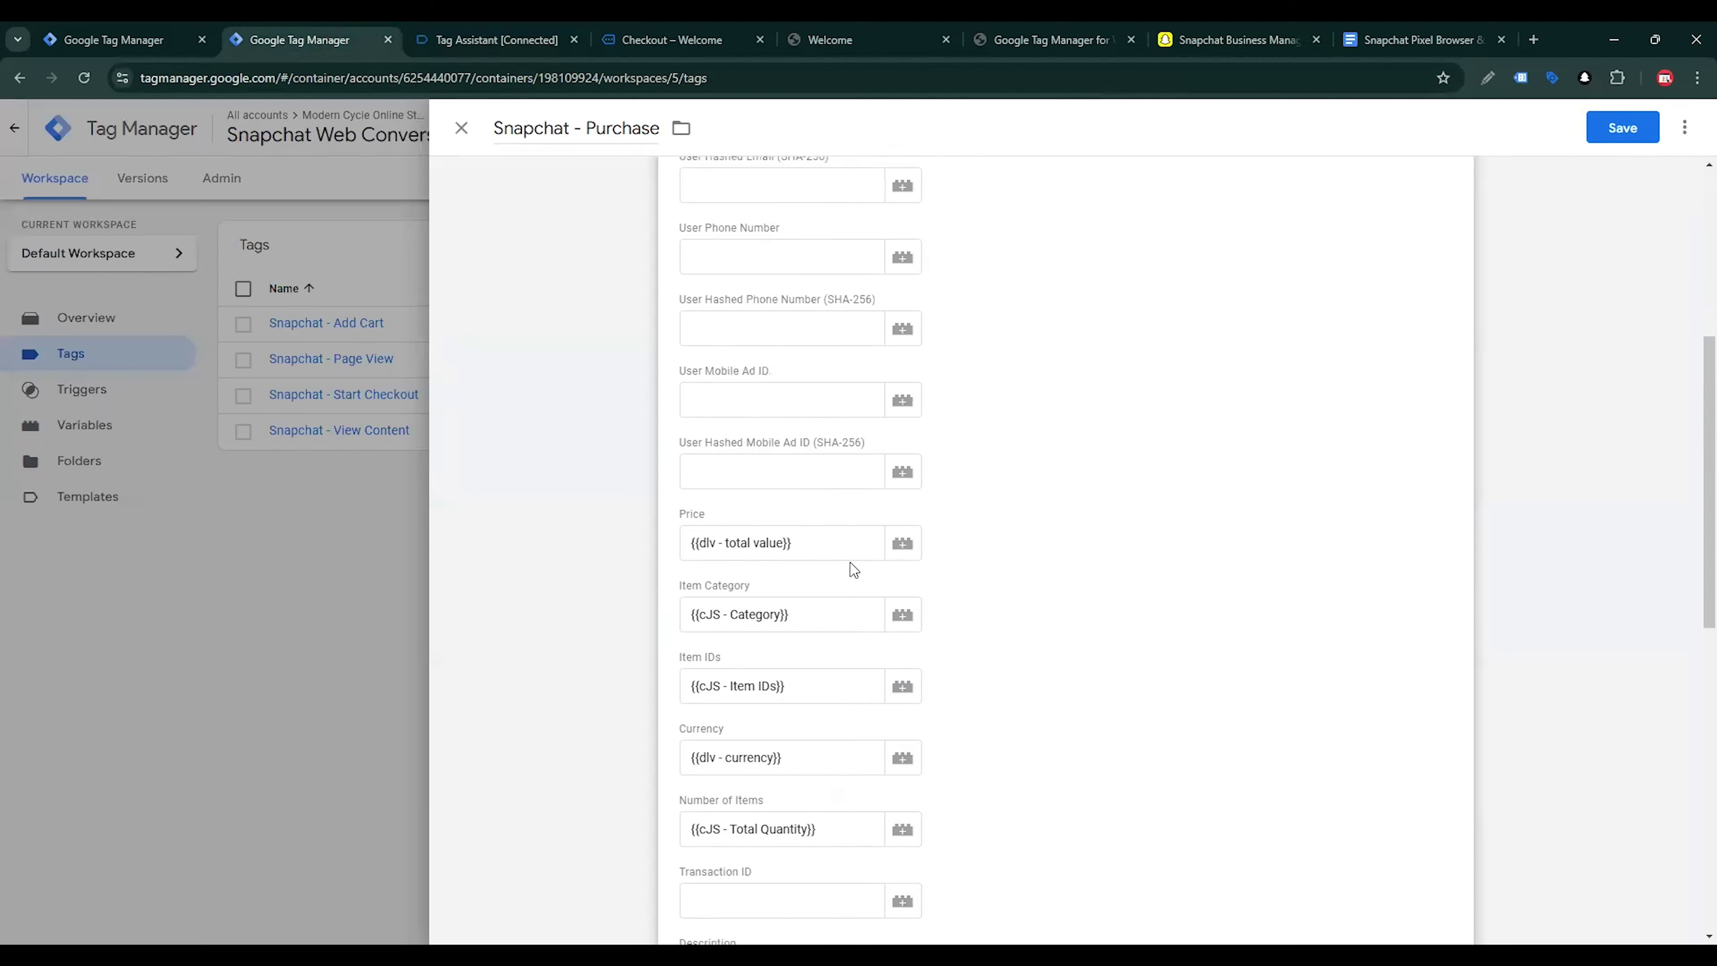
click(835, 589)
click(904, 599)
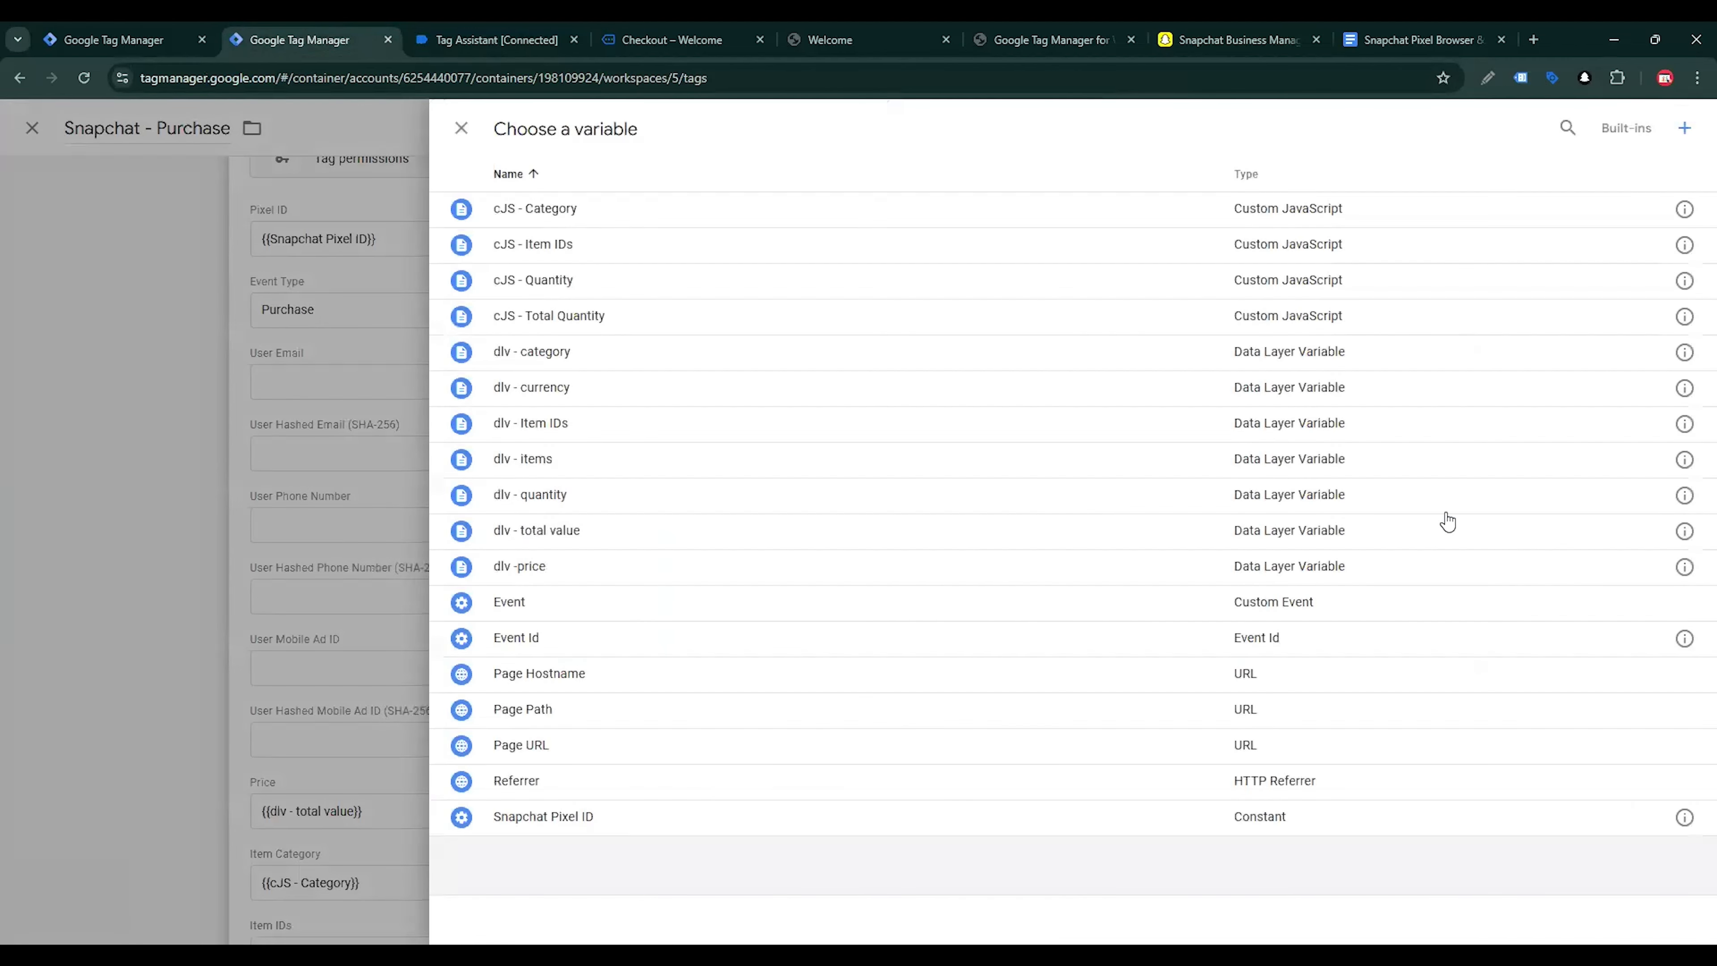
click(1683, 128)
click(1343, 309)
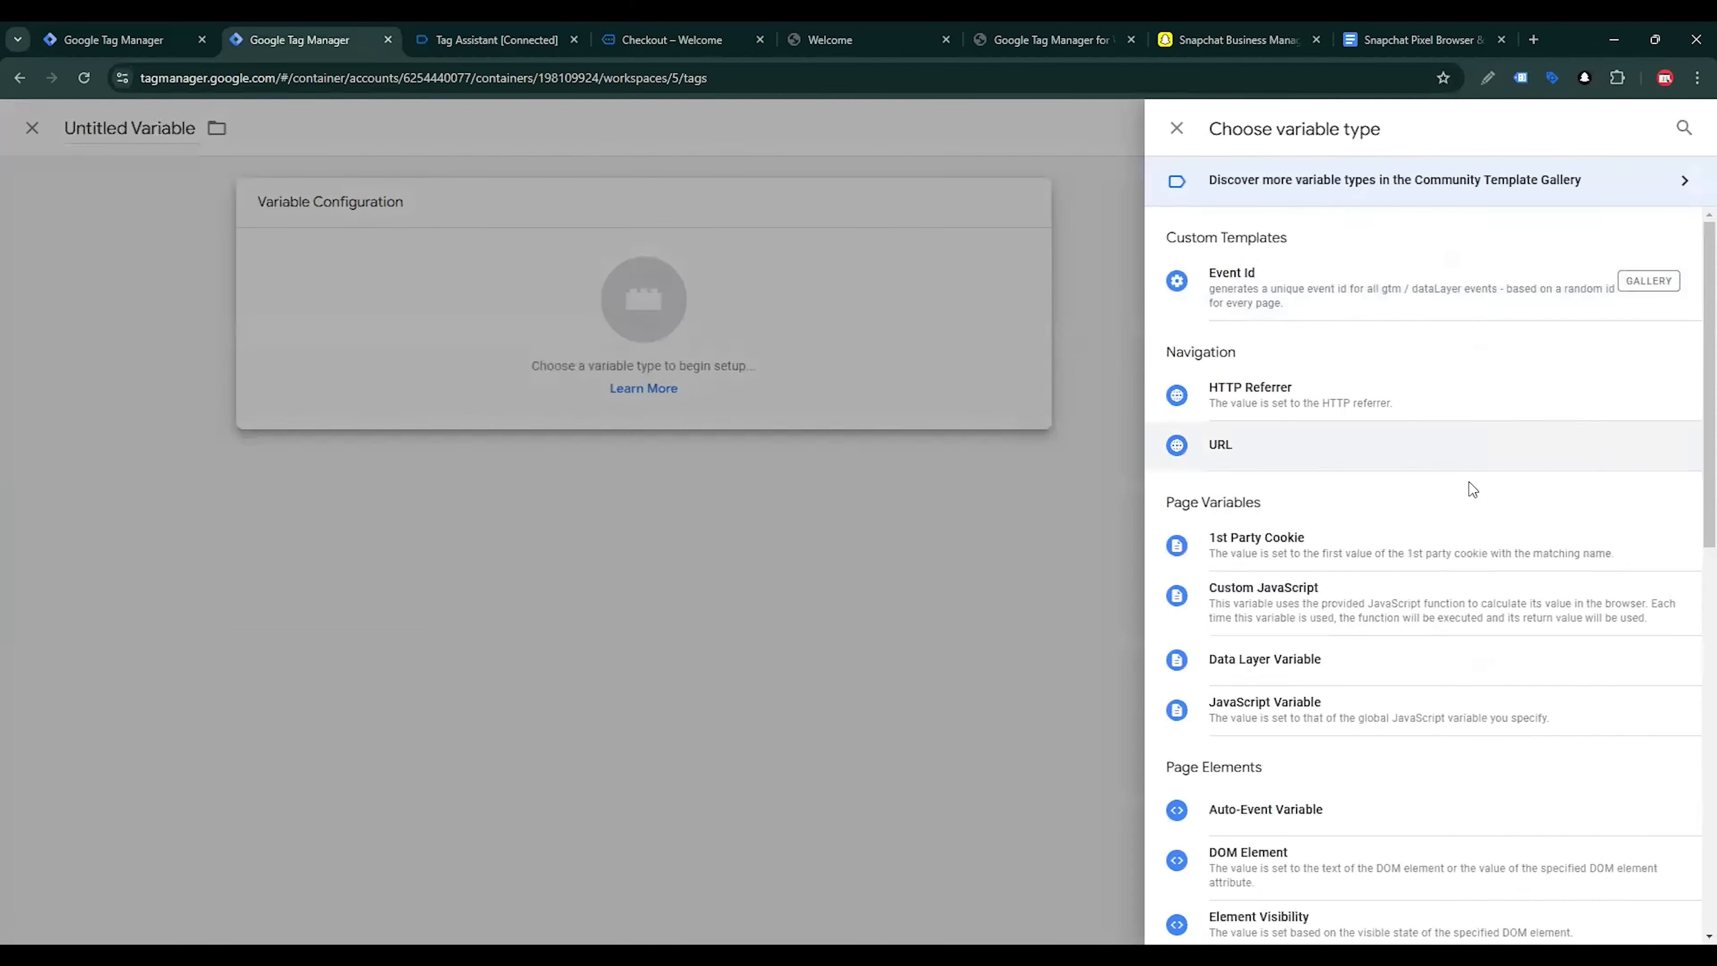
scroll(1311, 473, down, 4)
click(1313, 402)
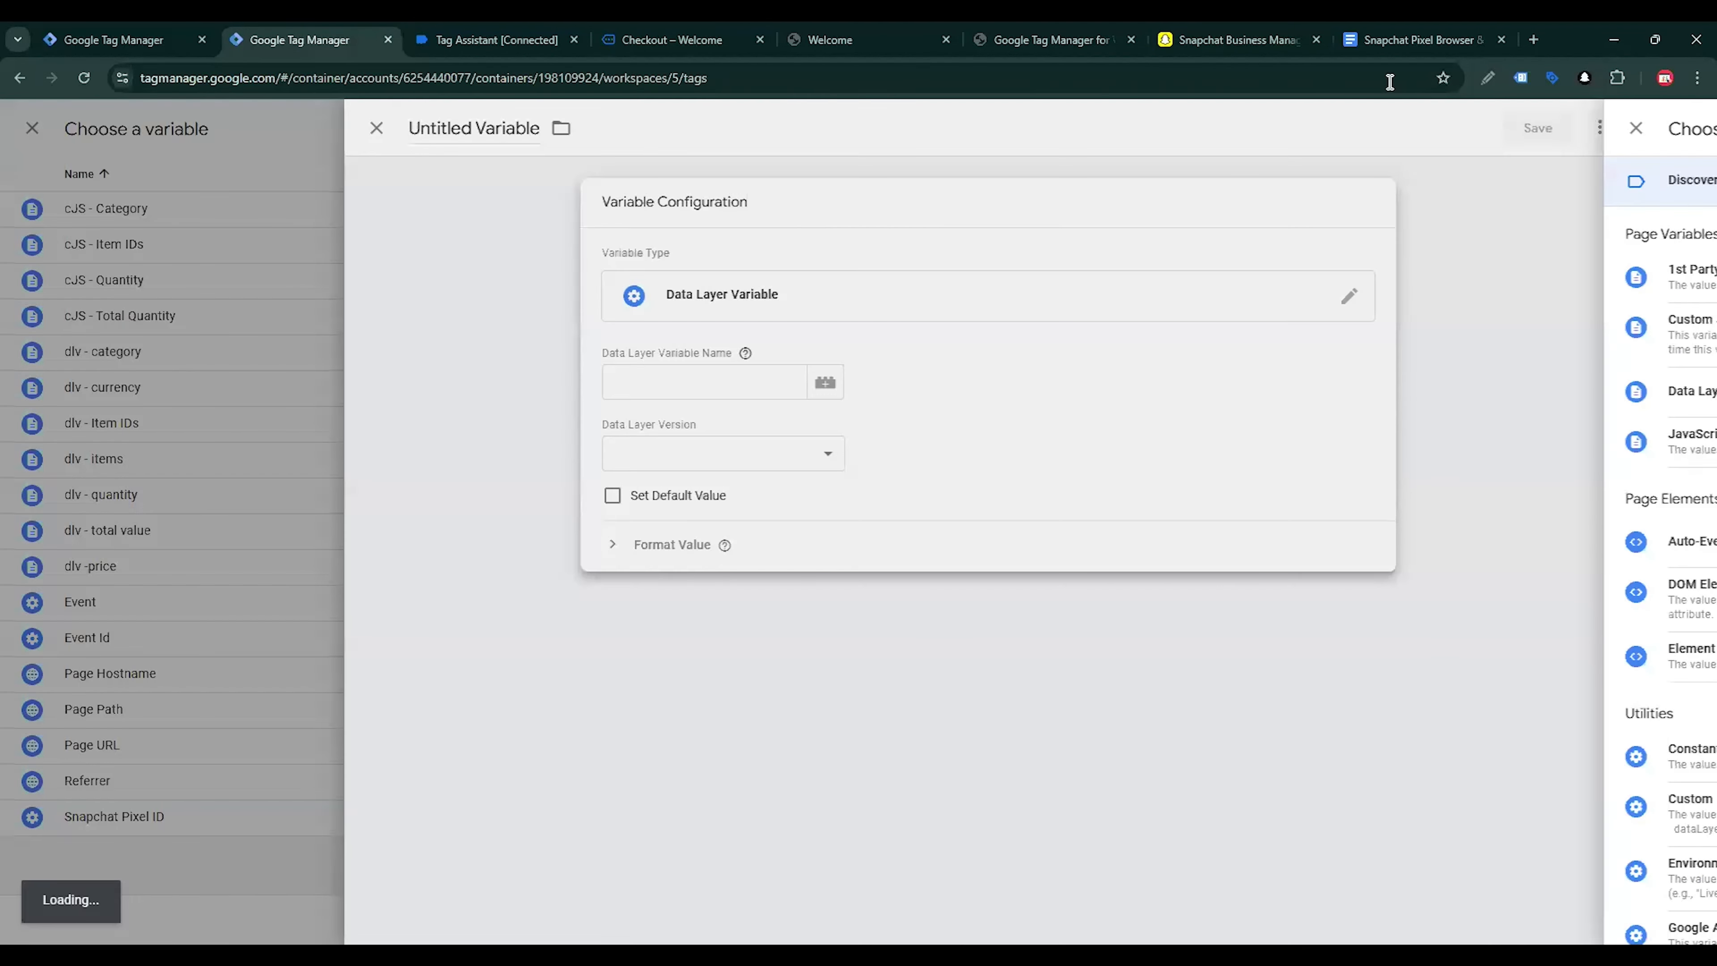
Copy orderData.customer.billing.emailhash from the tracking guide and enter it as the new variable's Data Layer Variable Name
click(1413, 39)
scroll(1048, 586, down, 4)
scroll(947, 514, up, 5)
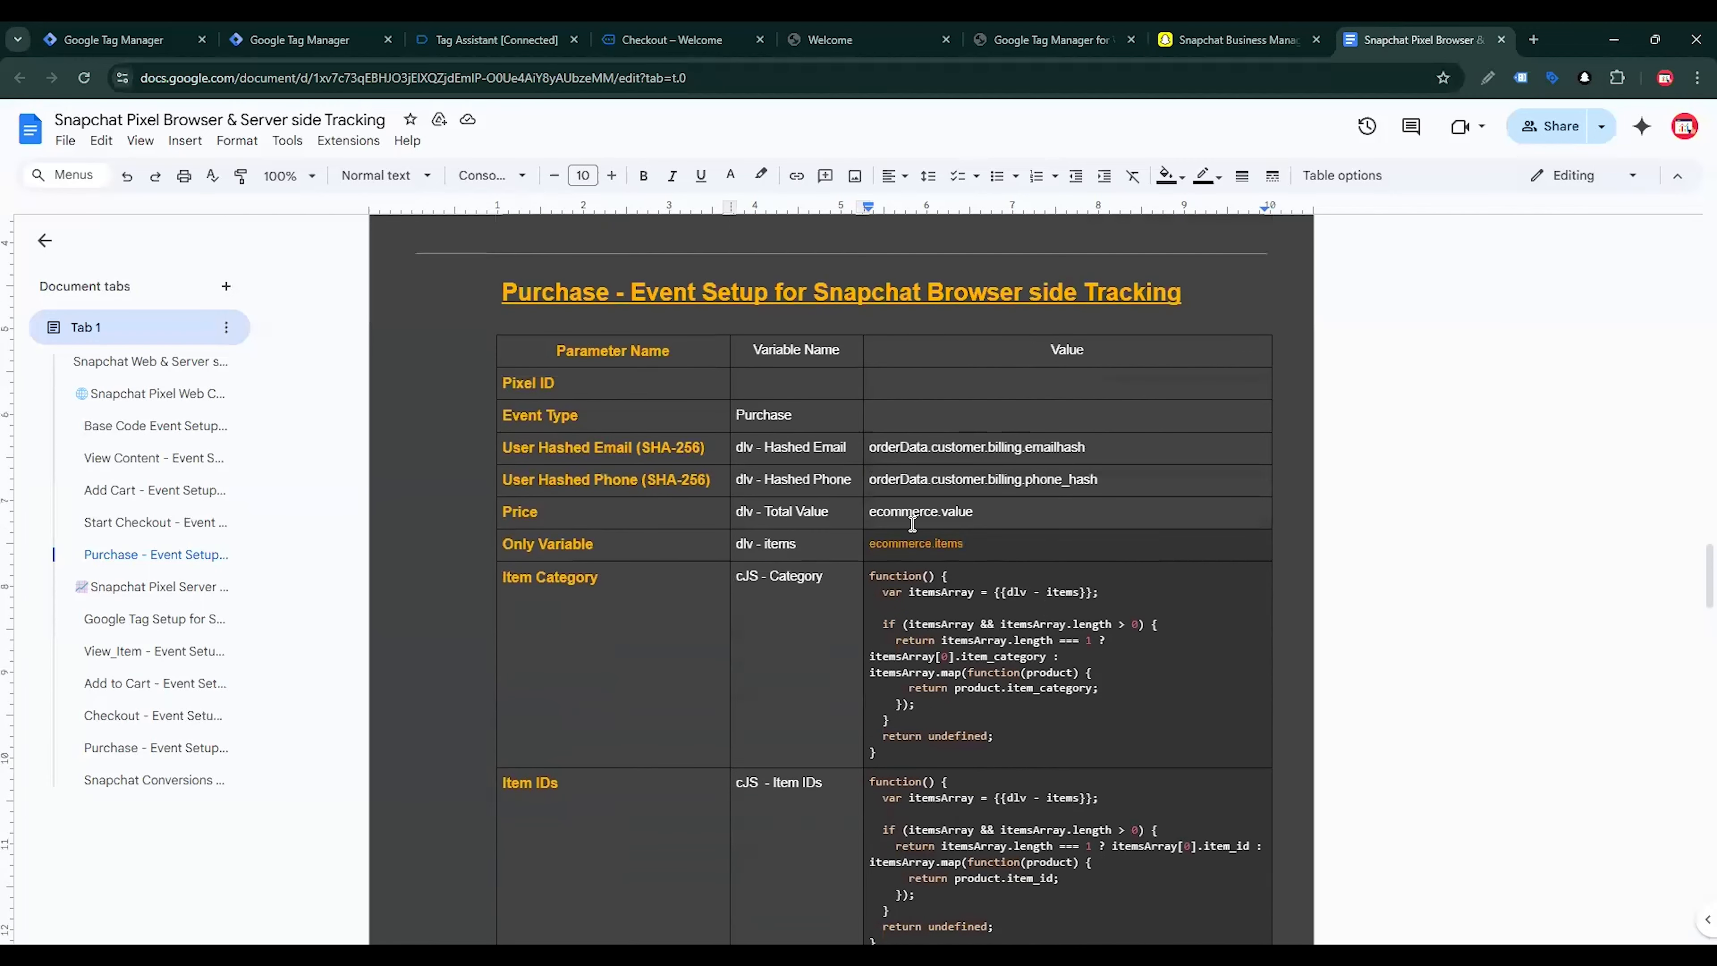
drag(870, 452, 1100, 458)
key(ctrl+c)
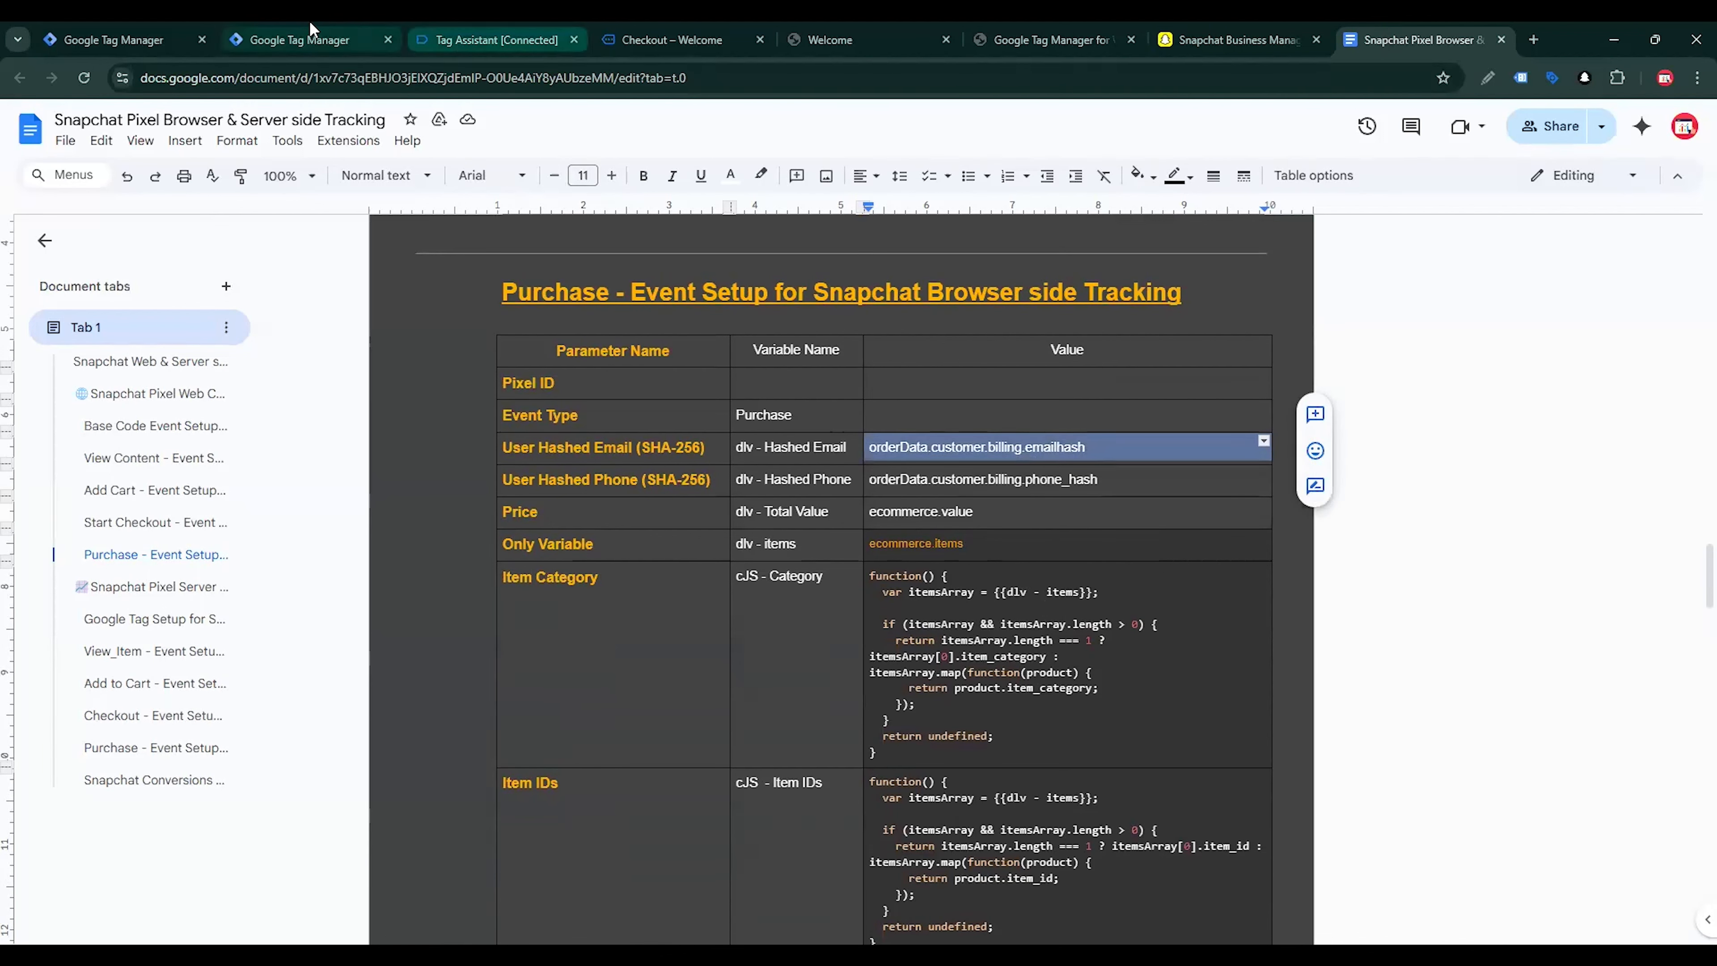
click(304, 39)
click(723, 370)
key(ctrl+v)
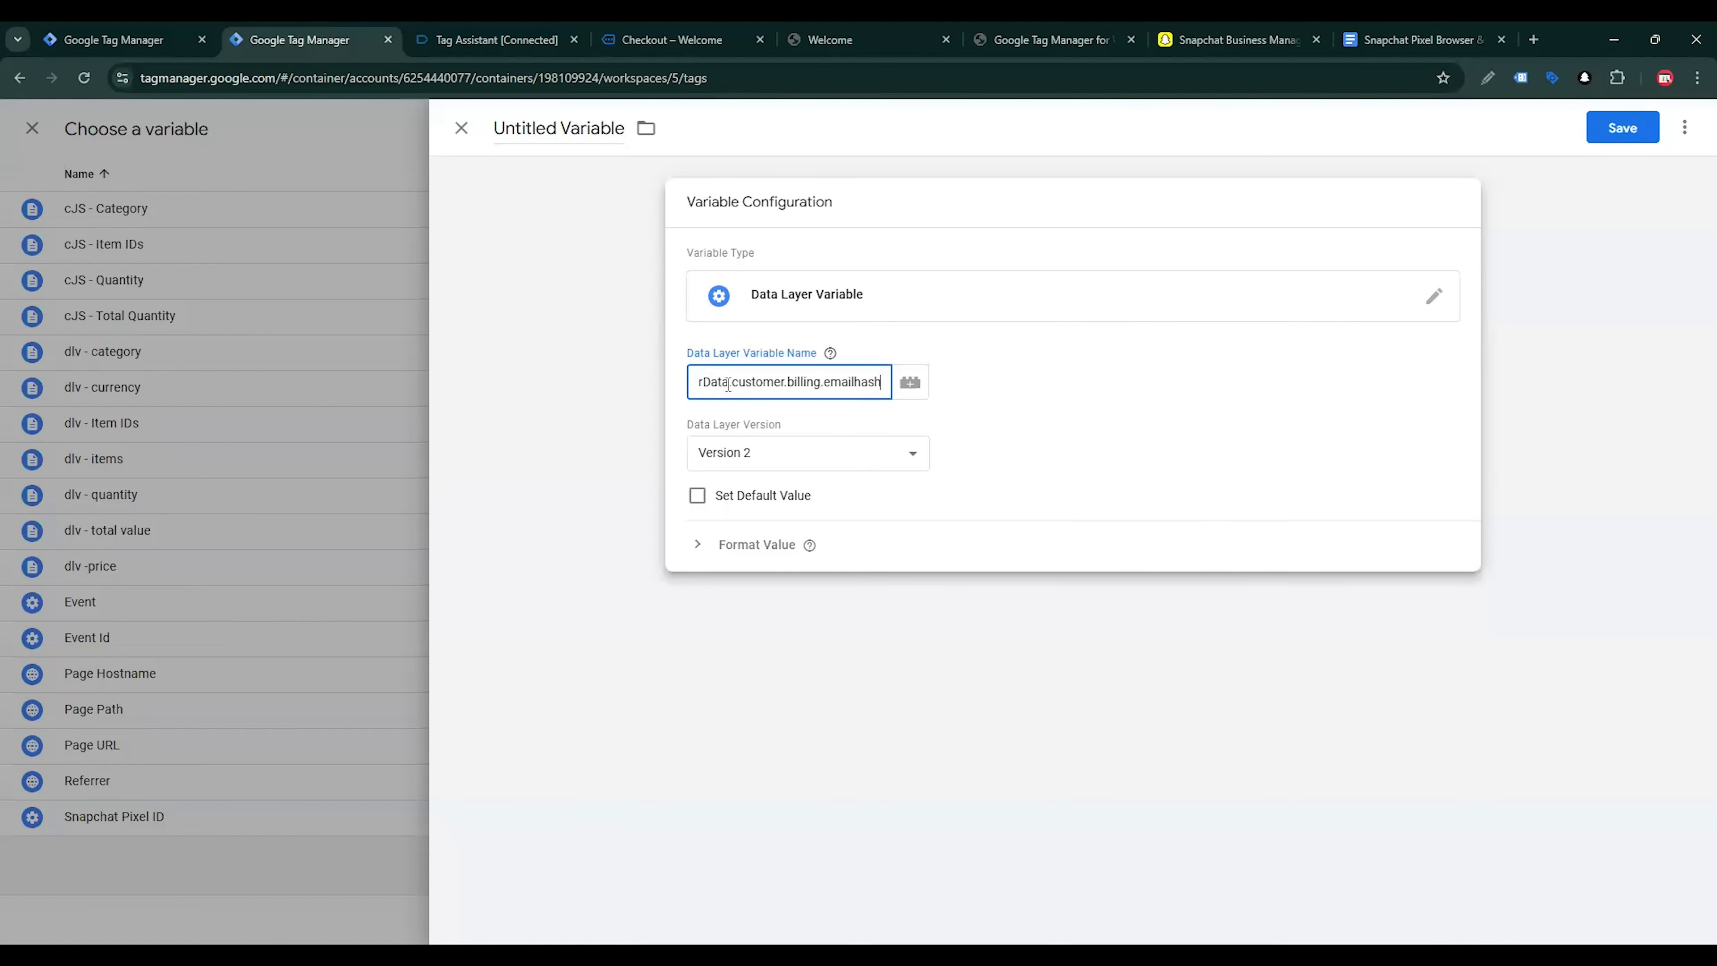
Name the variable dlv - Hashed Email, copying the wording from the tracking guide, and save it
click(567, 132)
triple_click(567, 142)
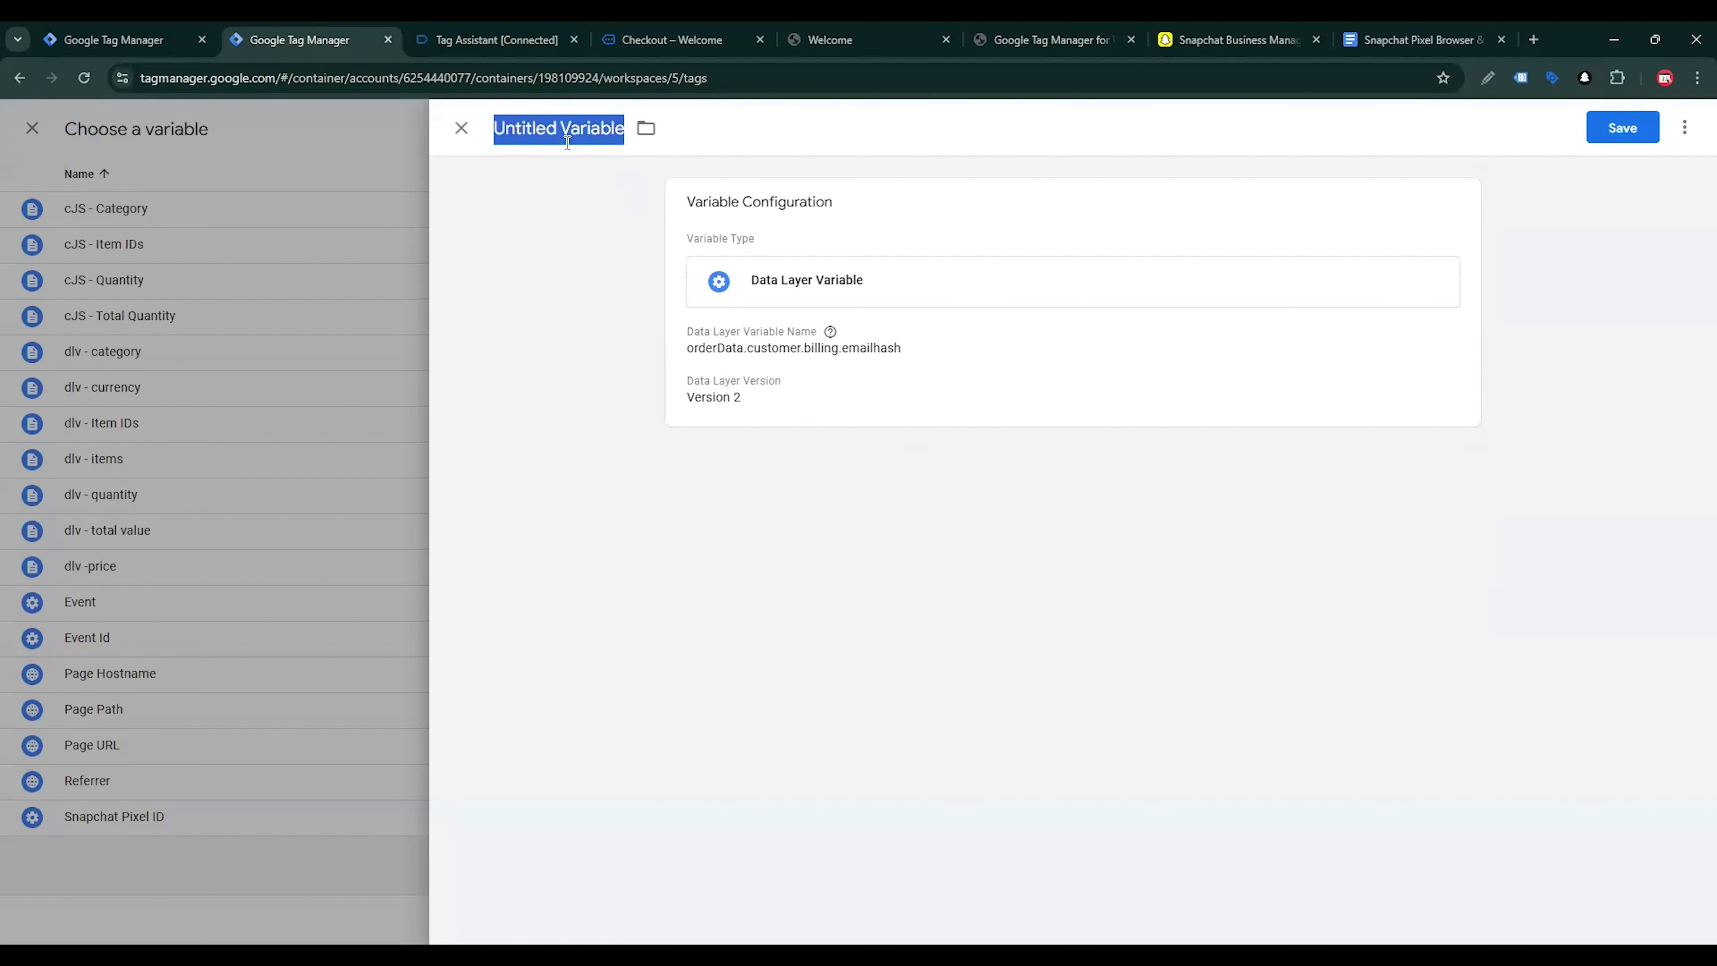
text(dlv -)
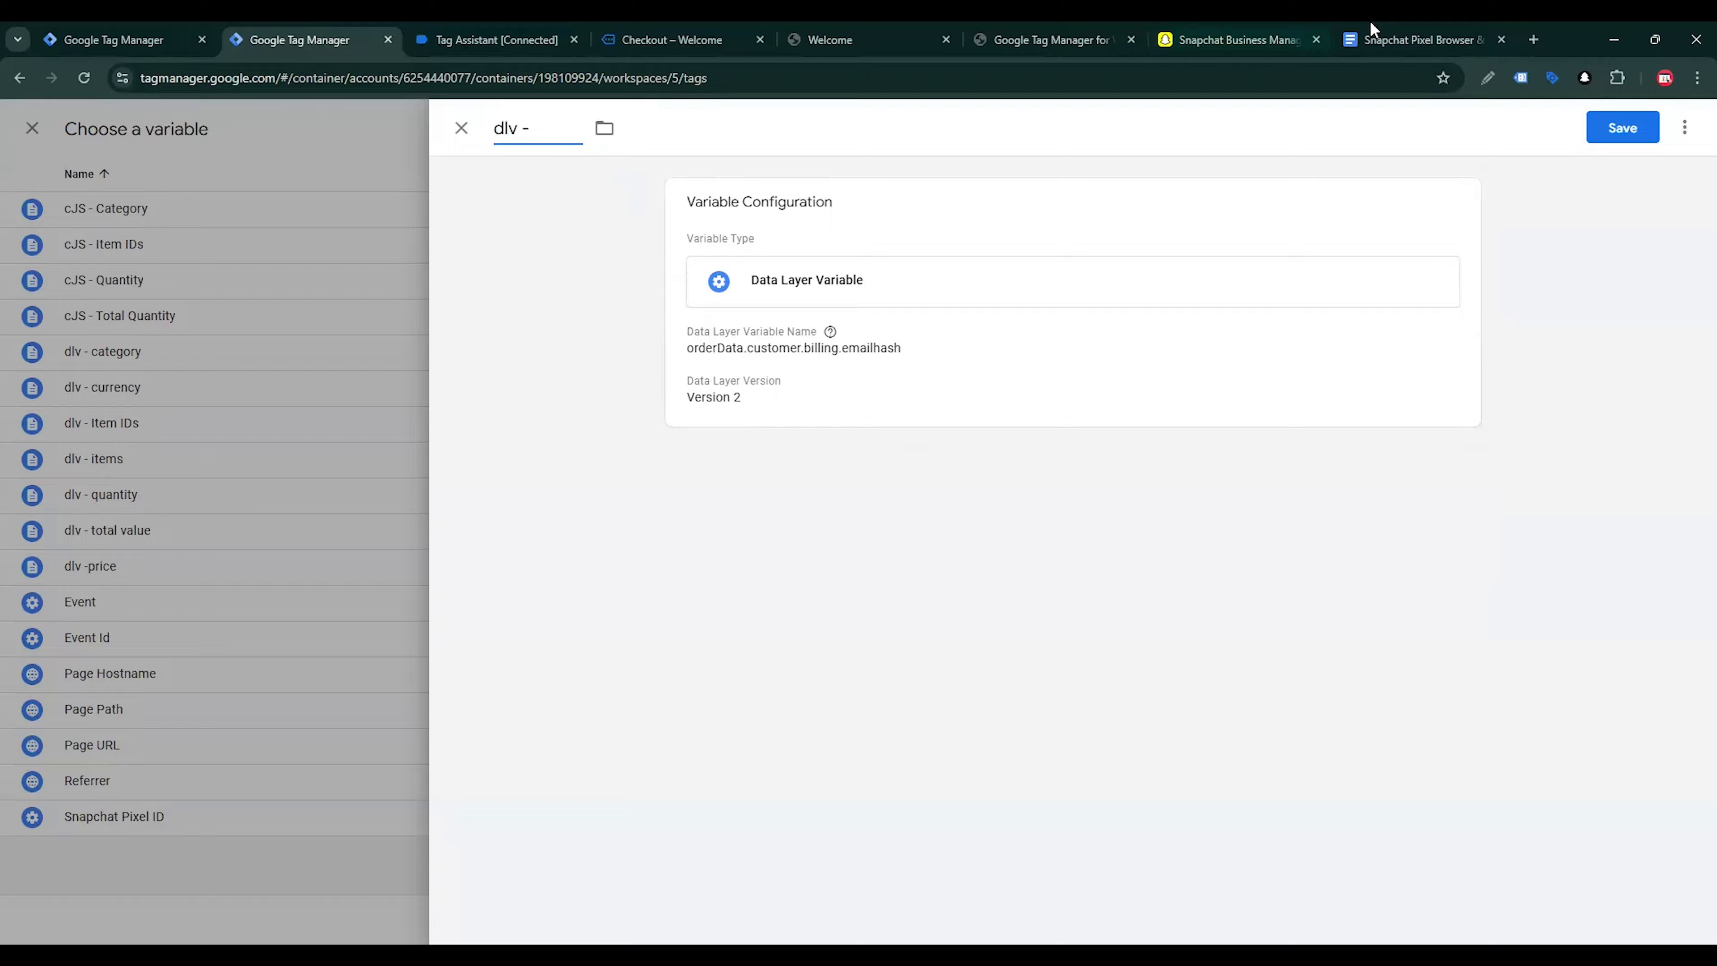
click(1372, 29)
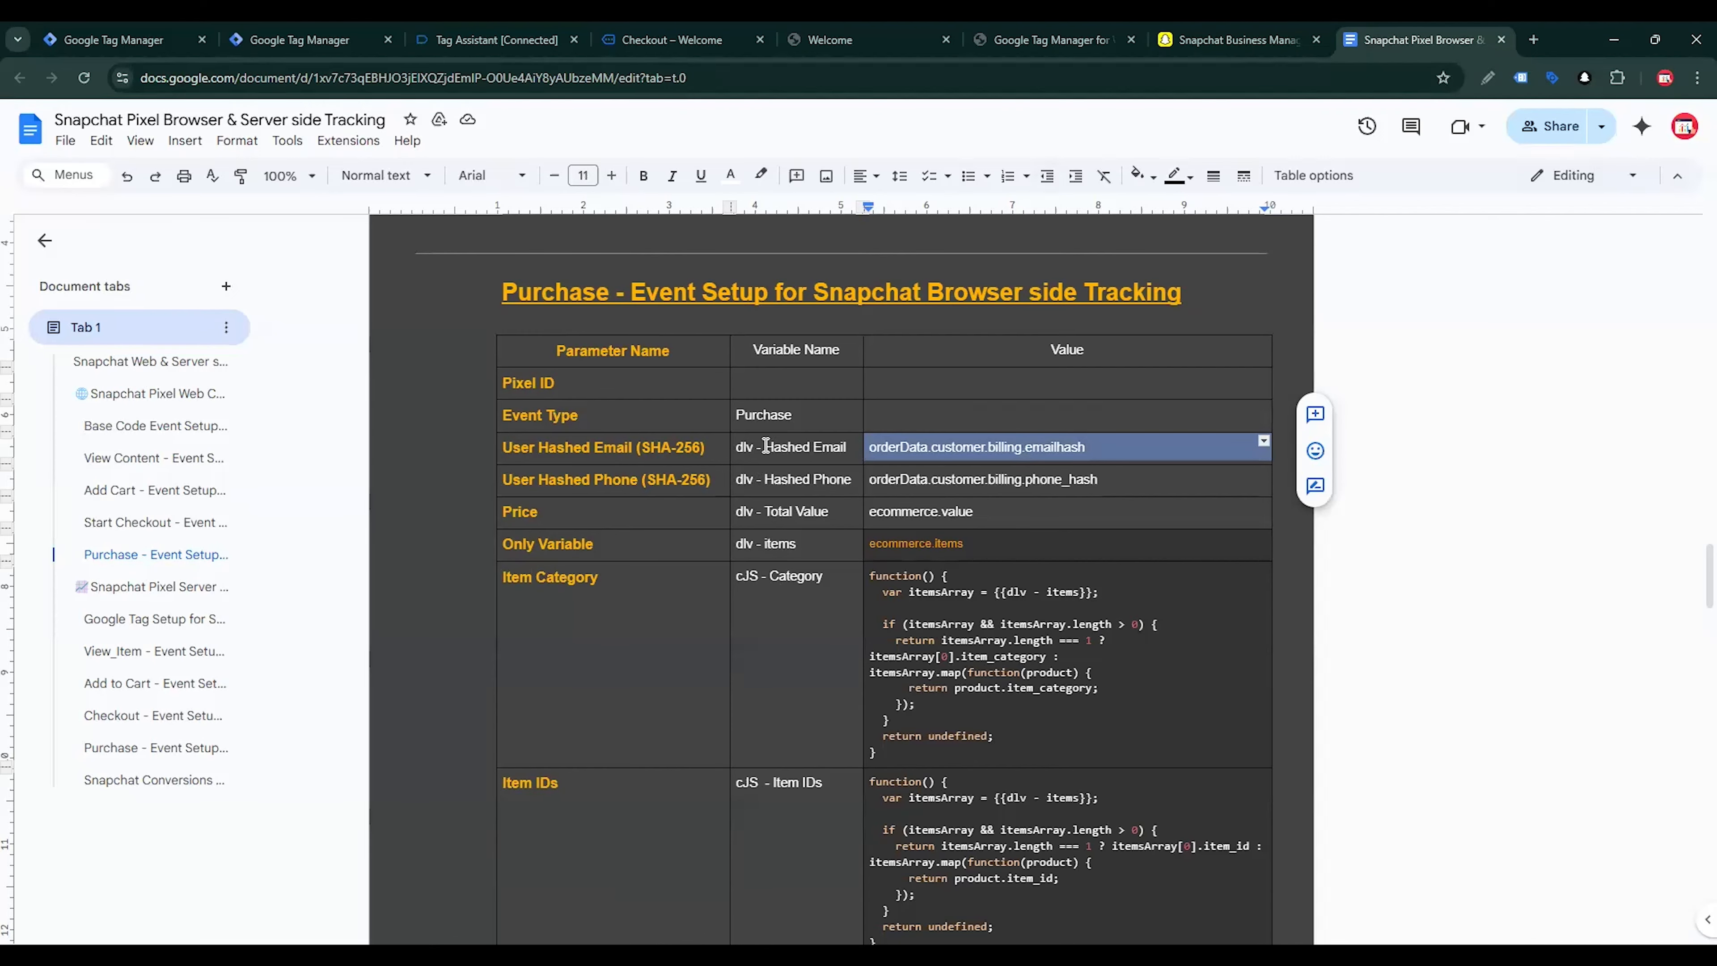
drag(764, 446, 843, 445)
key(ctrl+c)
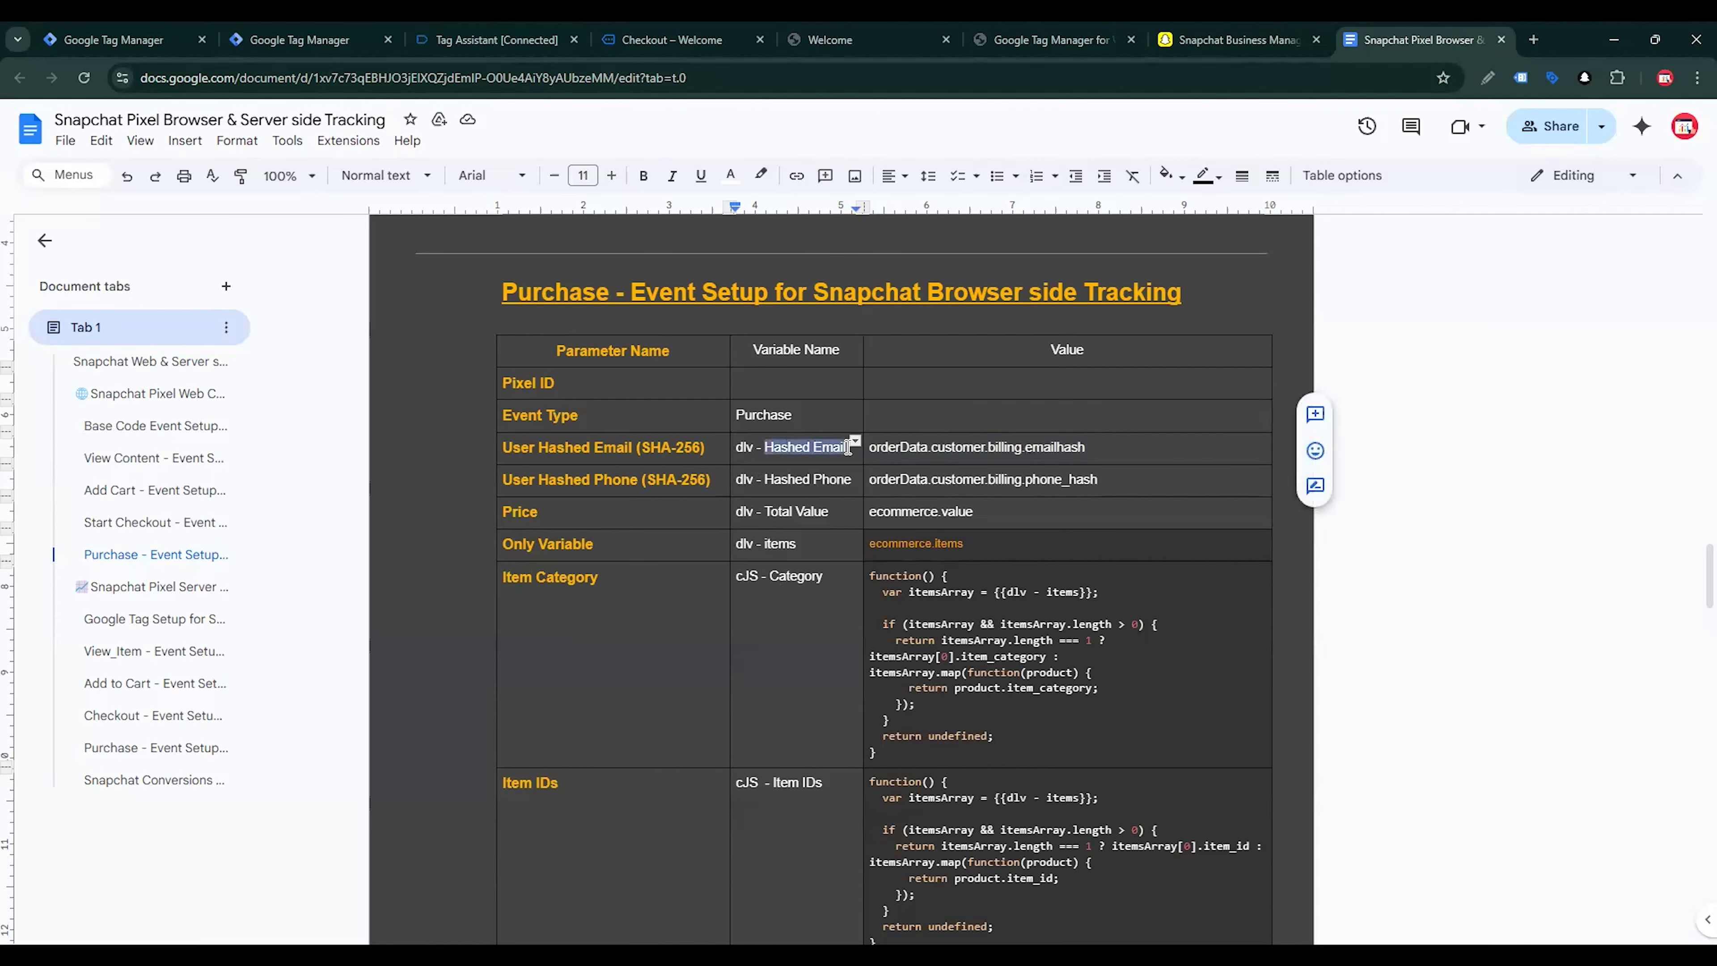
click(298, 40)
key(ctrl+v)
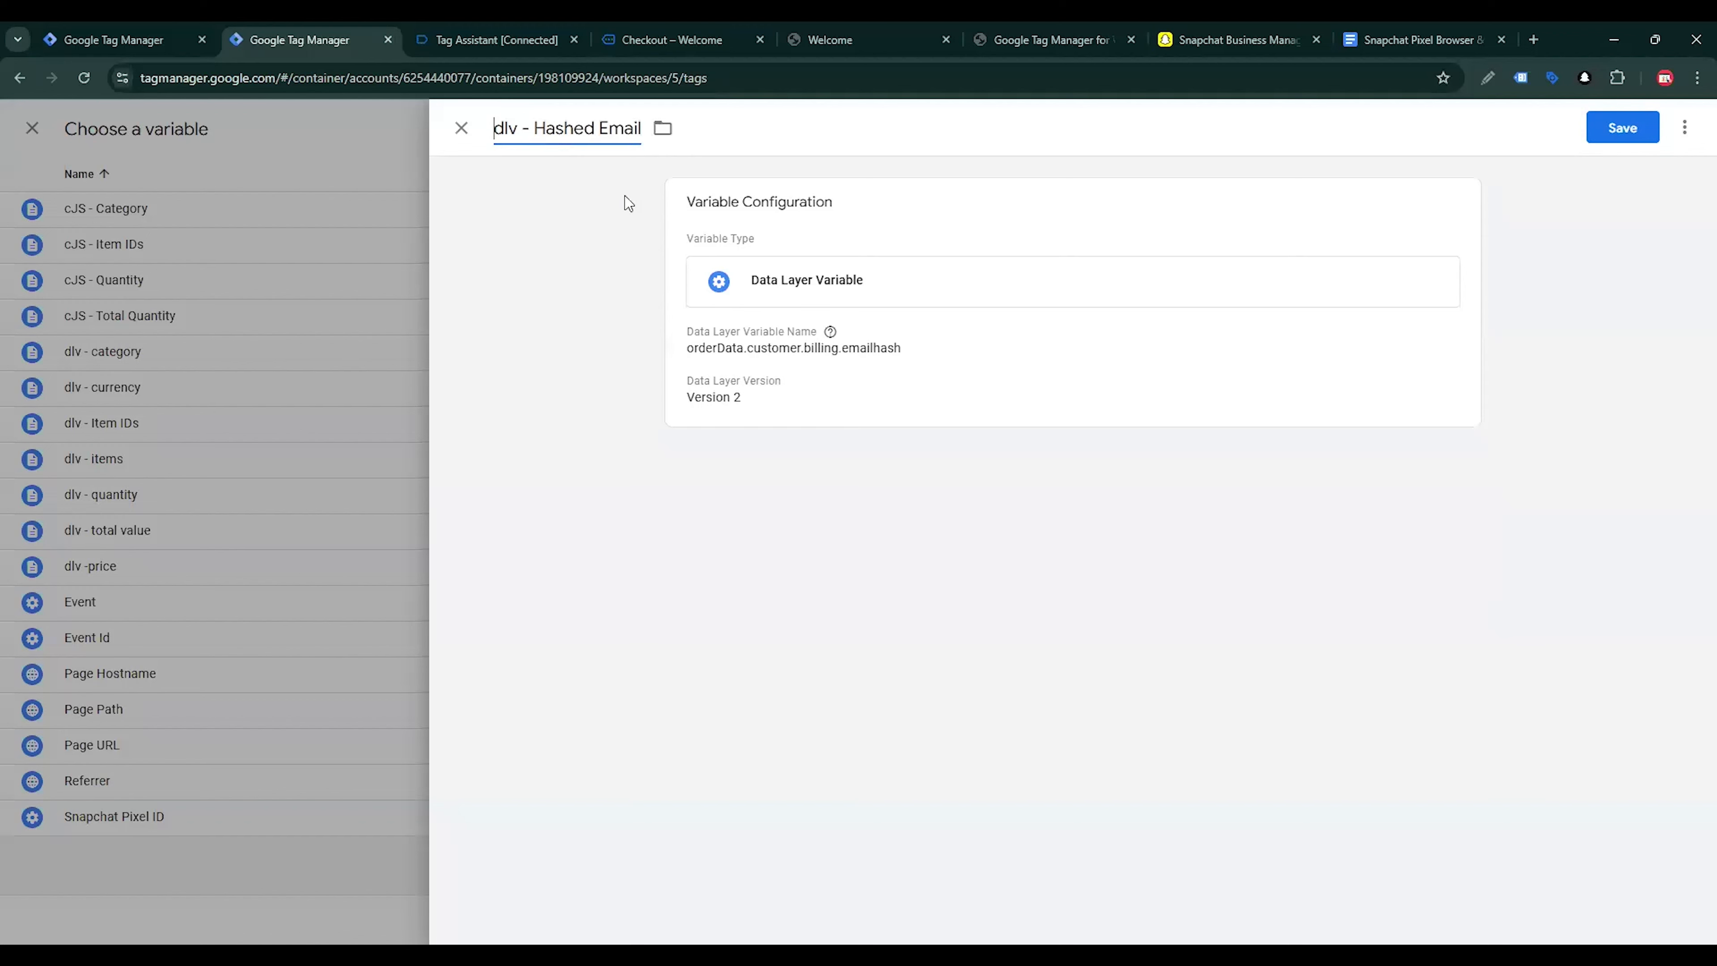
click(1625, 126)
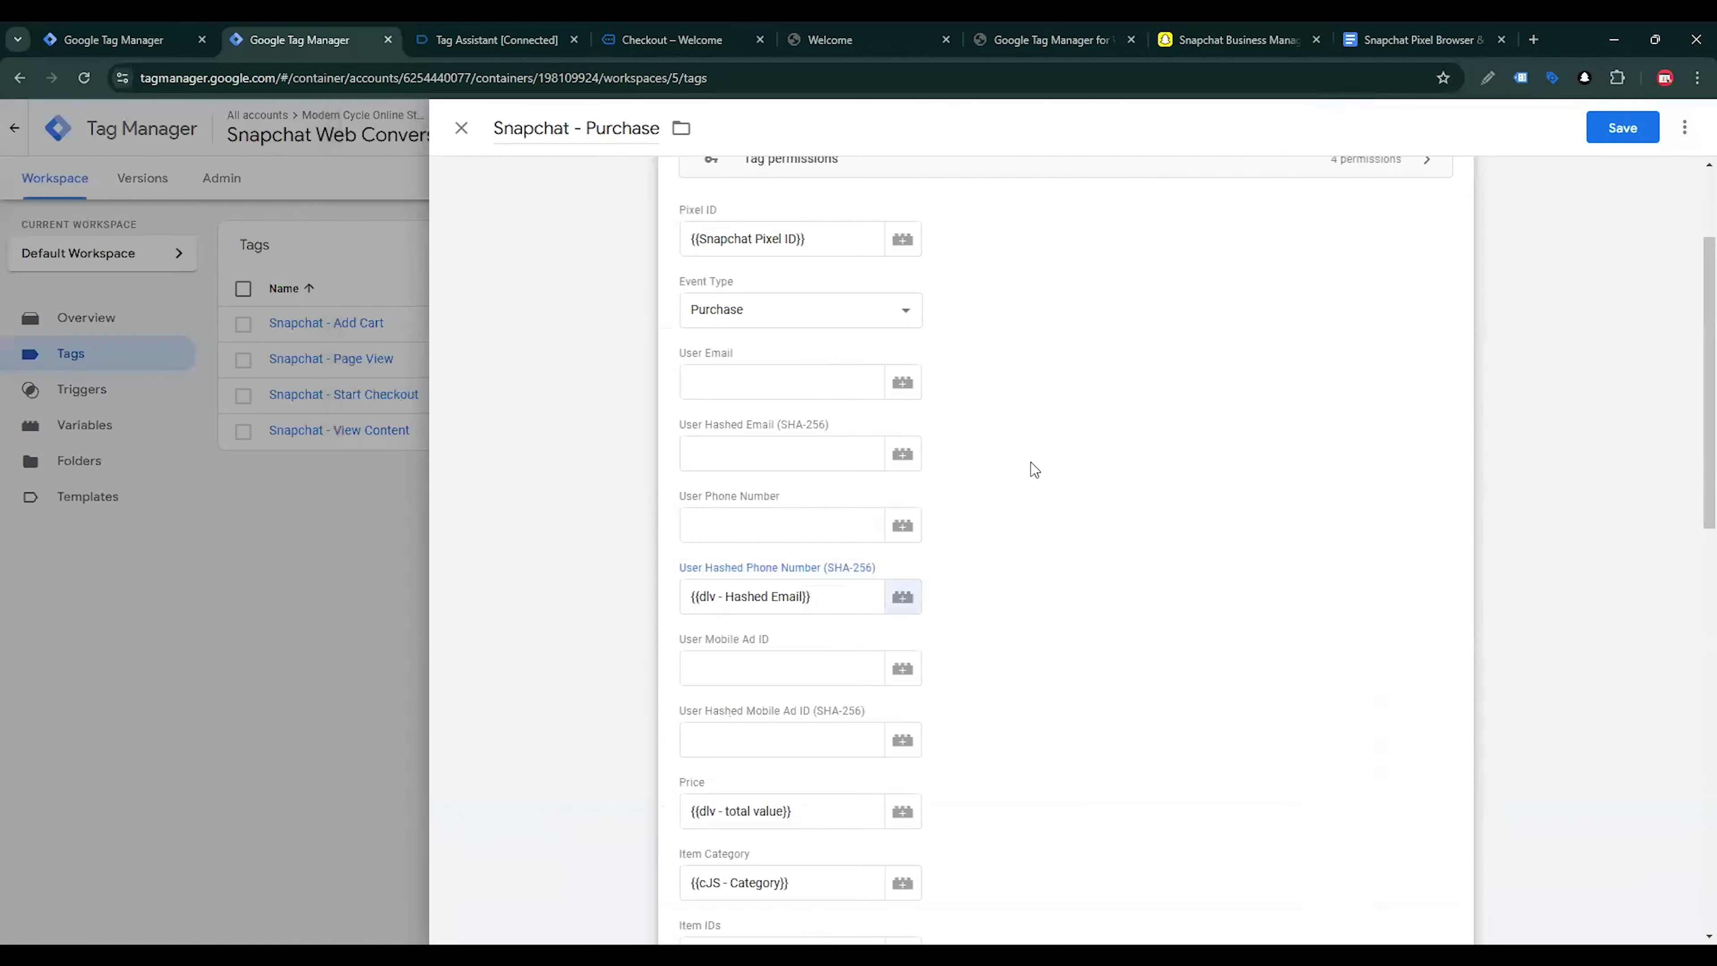
Clear the User Hashed Phone Number field and assign dlv - Hashed Email to User Hashed Email (SHA-256) instead
scroll(1014, 494, down, 2)
click(773, 561)
scroll(772, 561, up, 3)
click(744, 453)
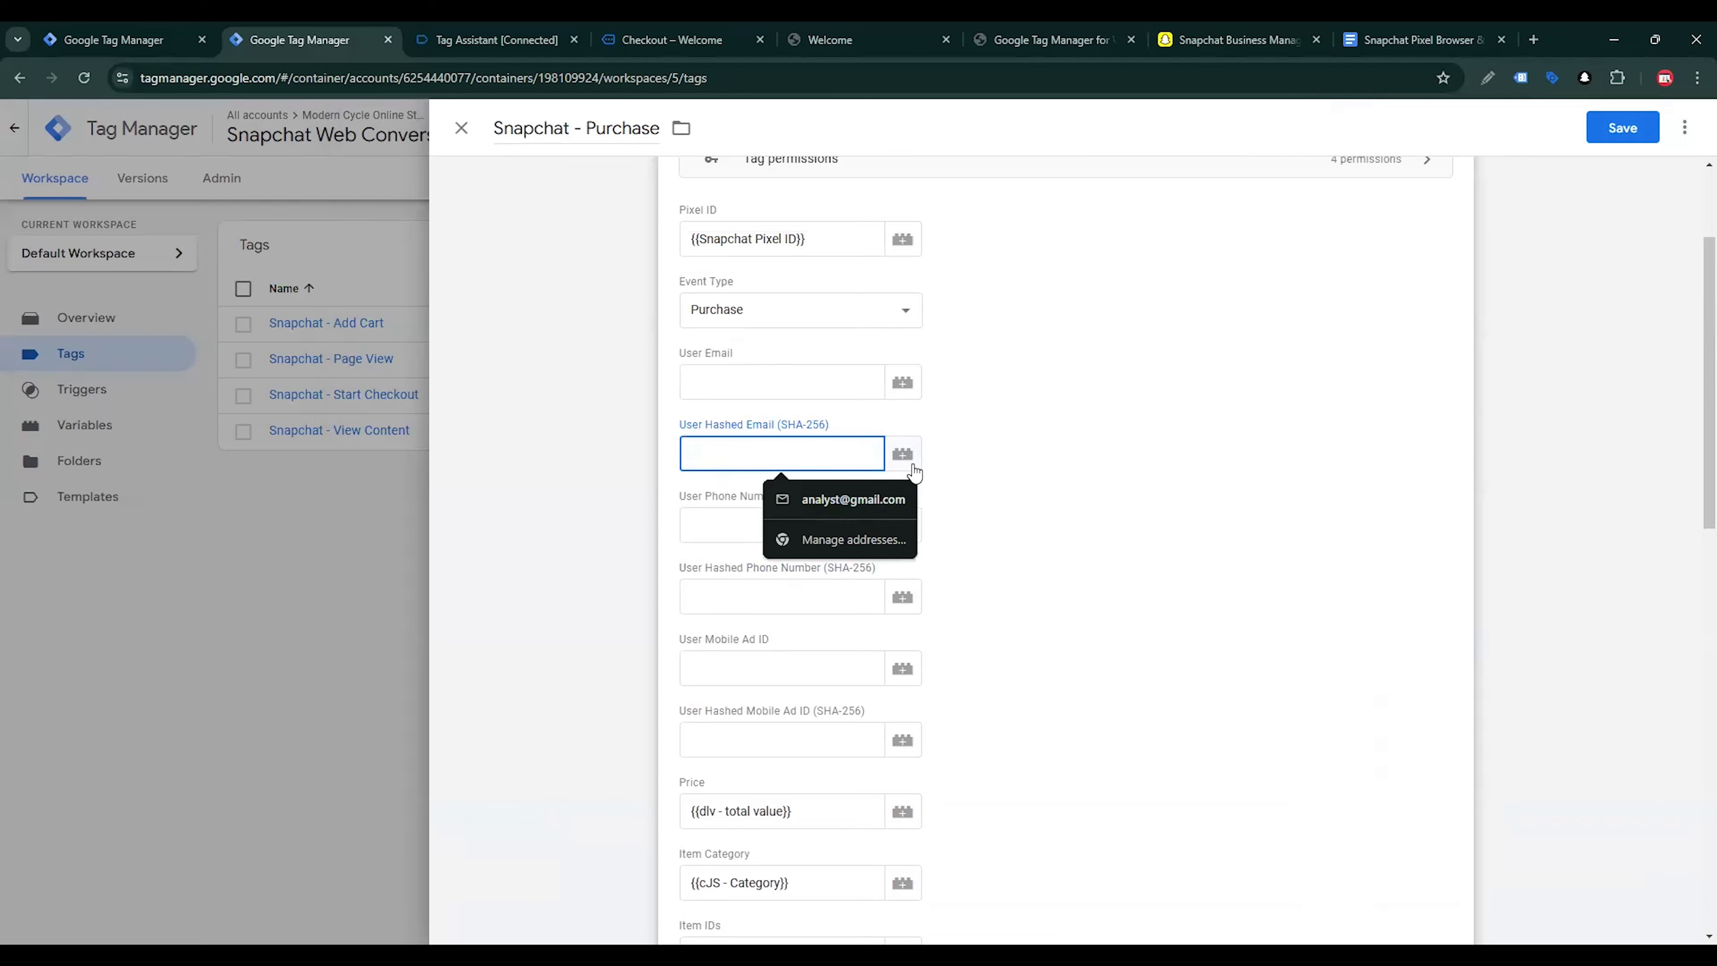
click(903, 453)
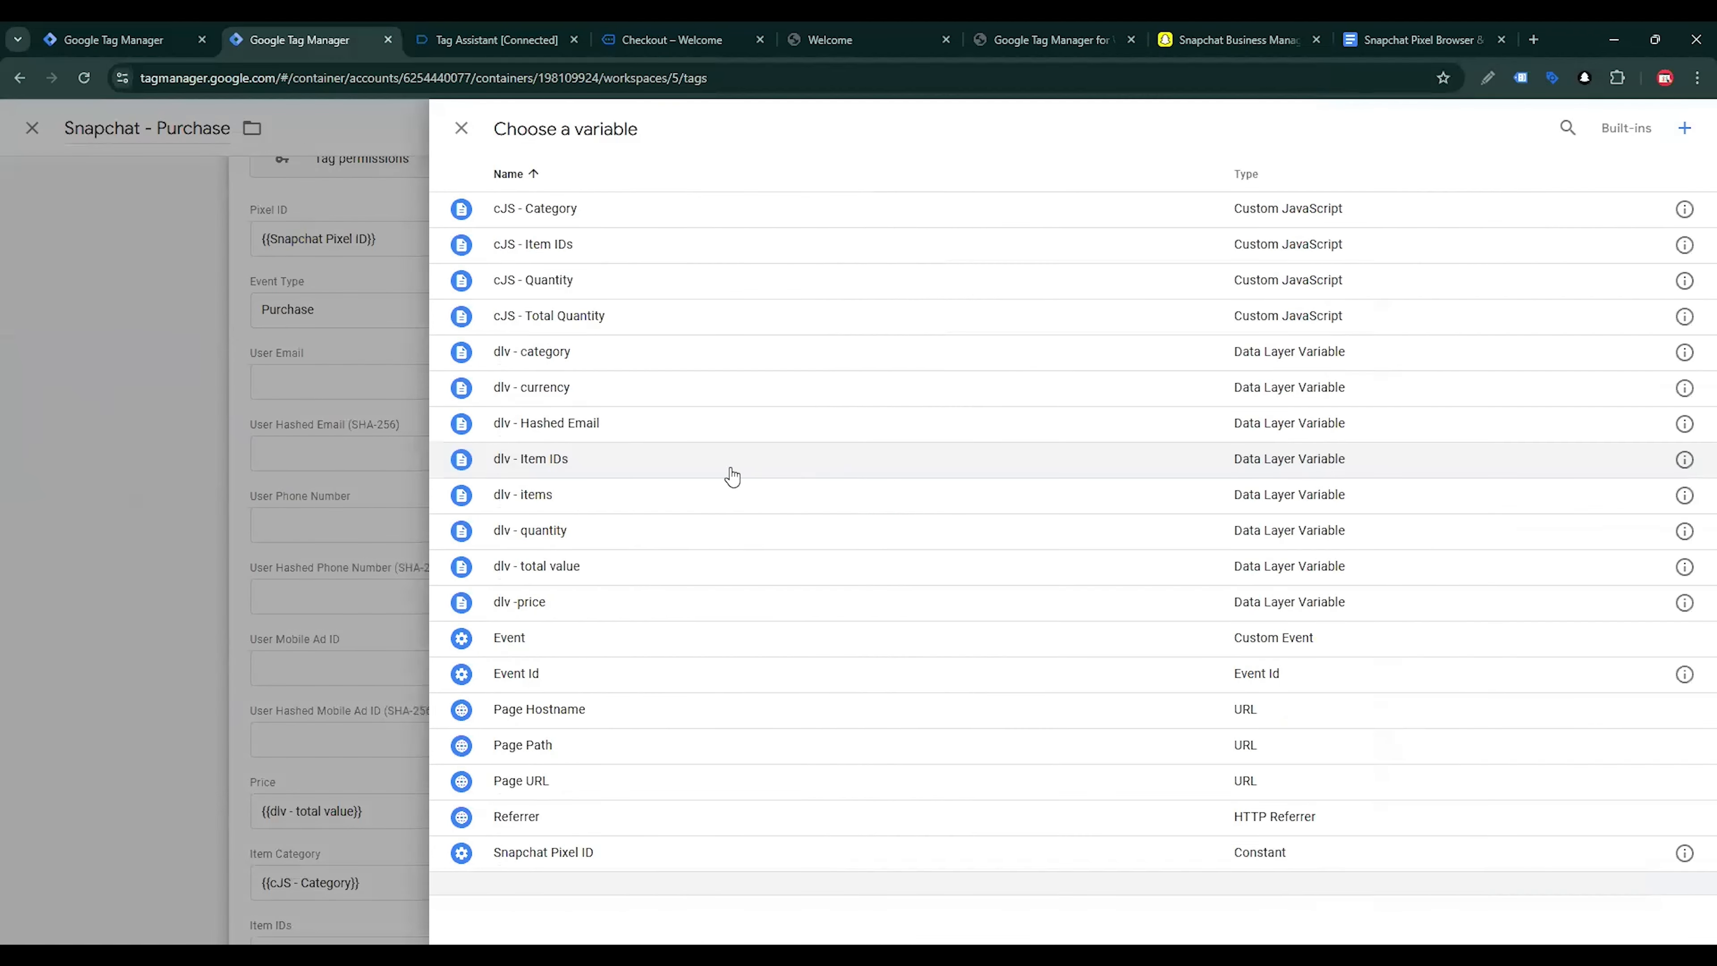
click(682, 424)
Create a Data Layer Variable for User Hashed Phone Number (SHA-256) with the variable name orderData.customer.billing.phone_hash
click(751, 525)
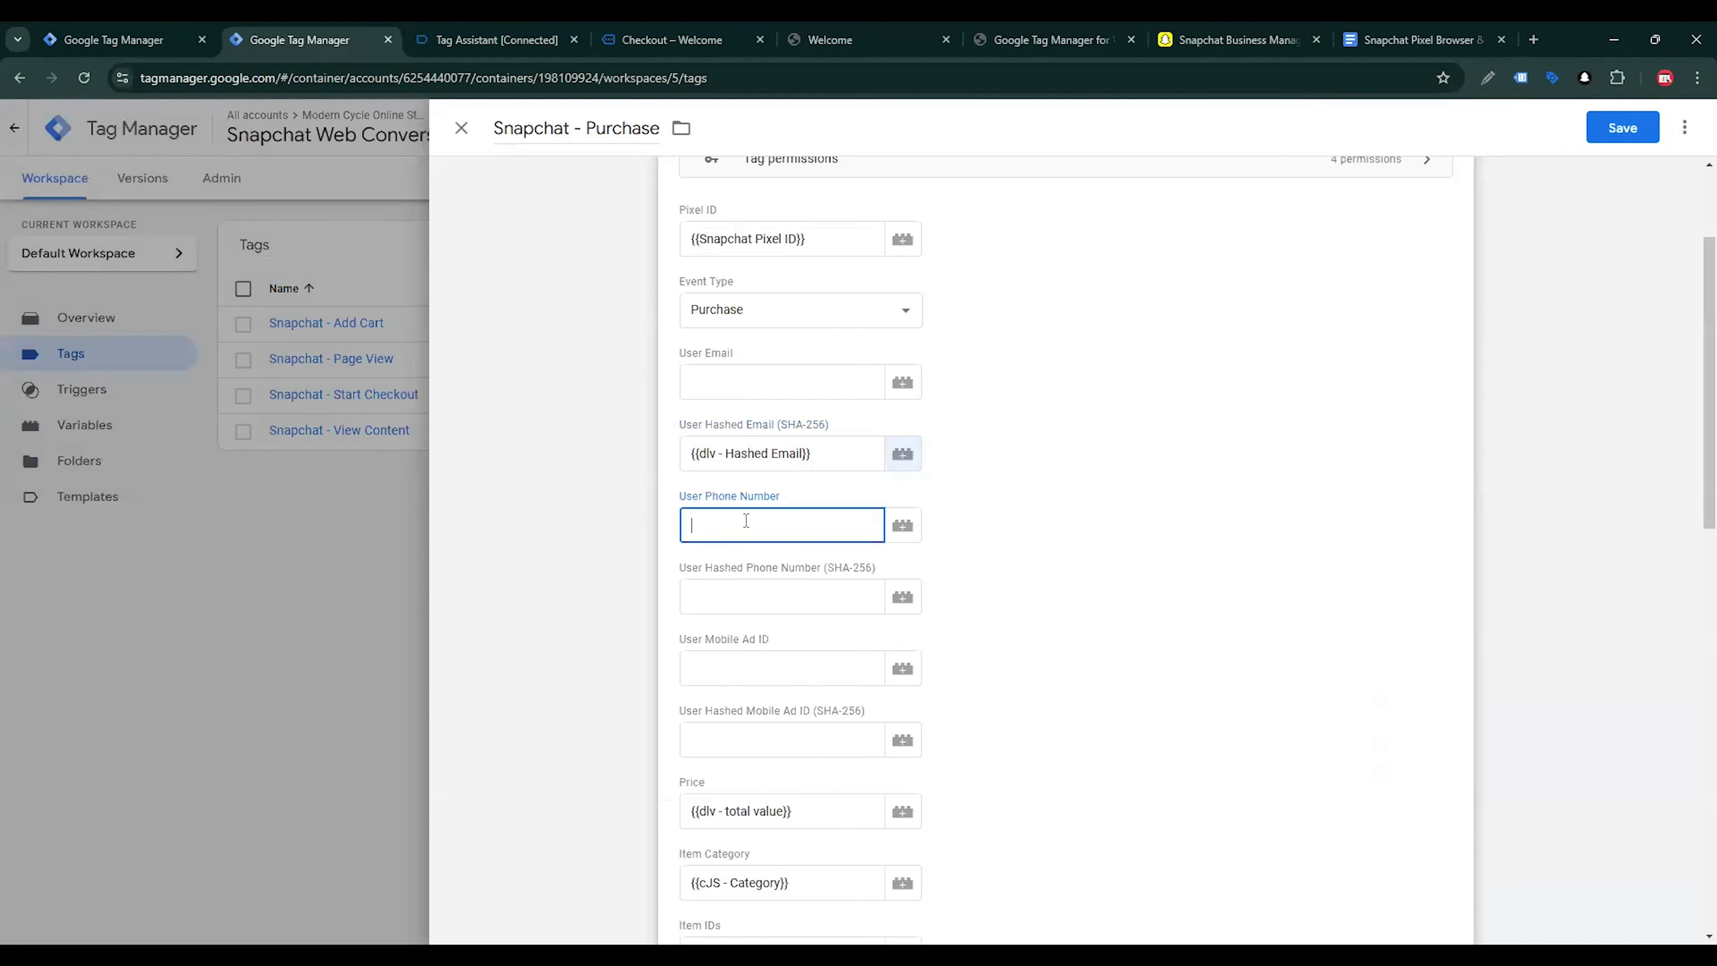
click(809, 597)
click(909, 599)
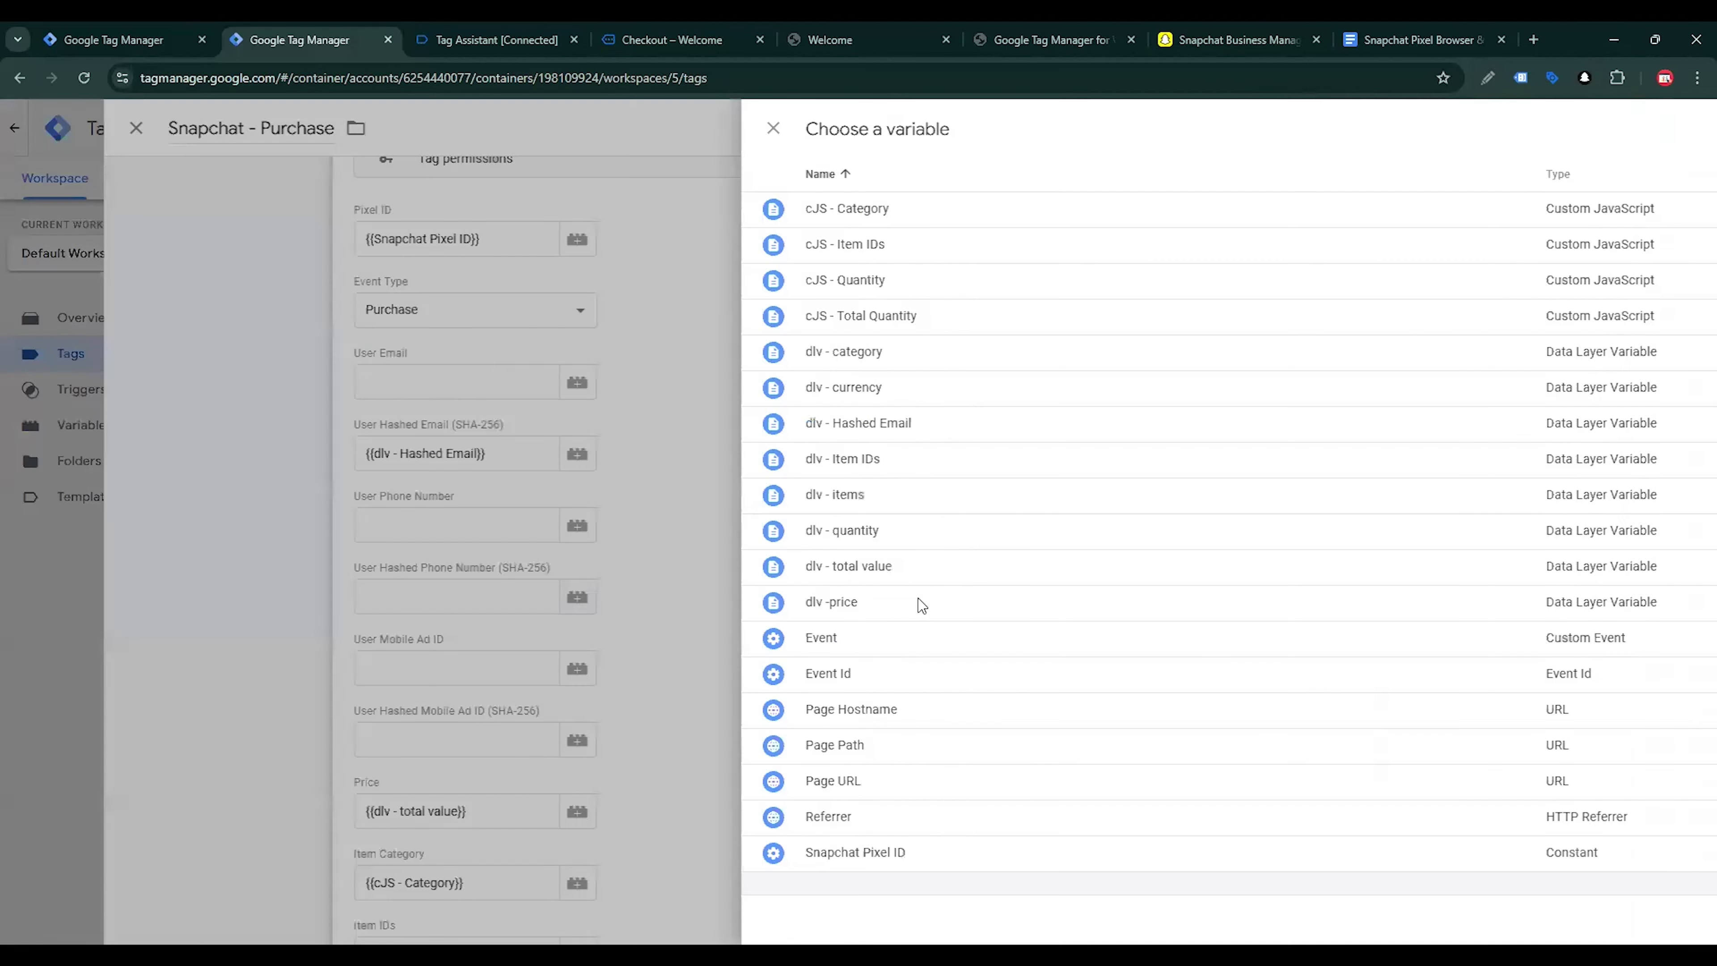
click(1680, 139)
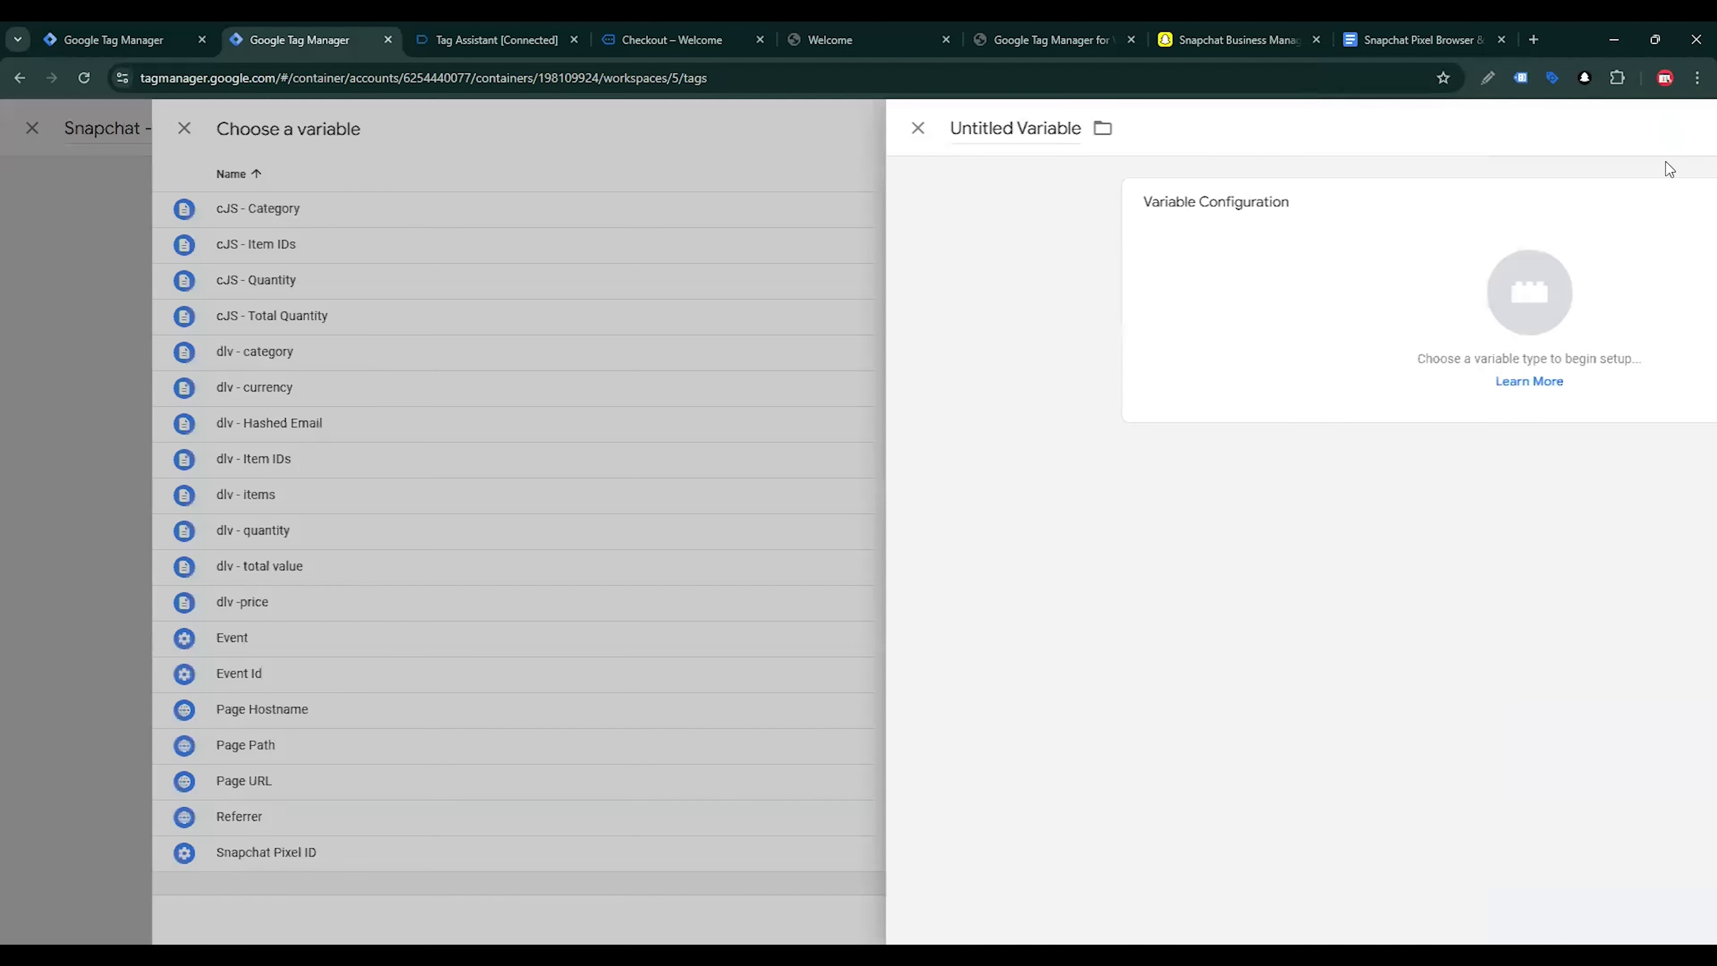
click(1364, 299)
scroll(1335, 529, down, 4)
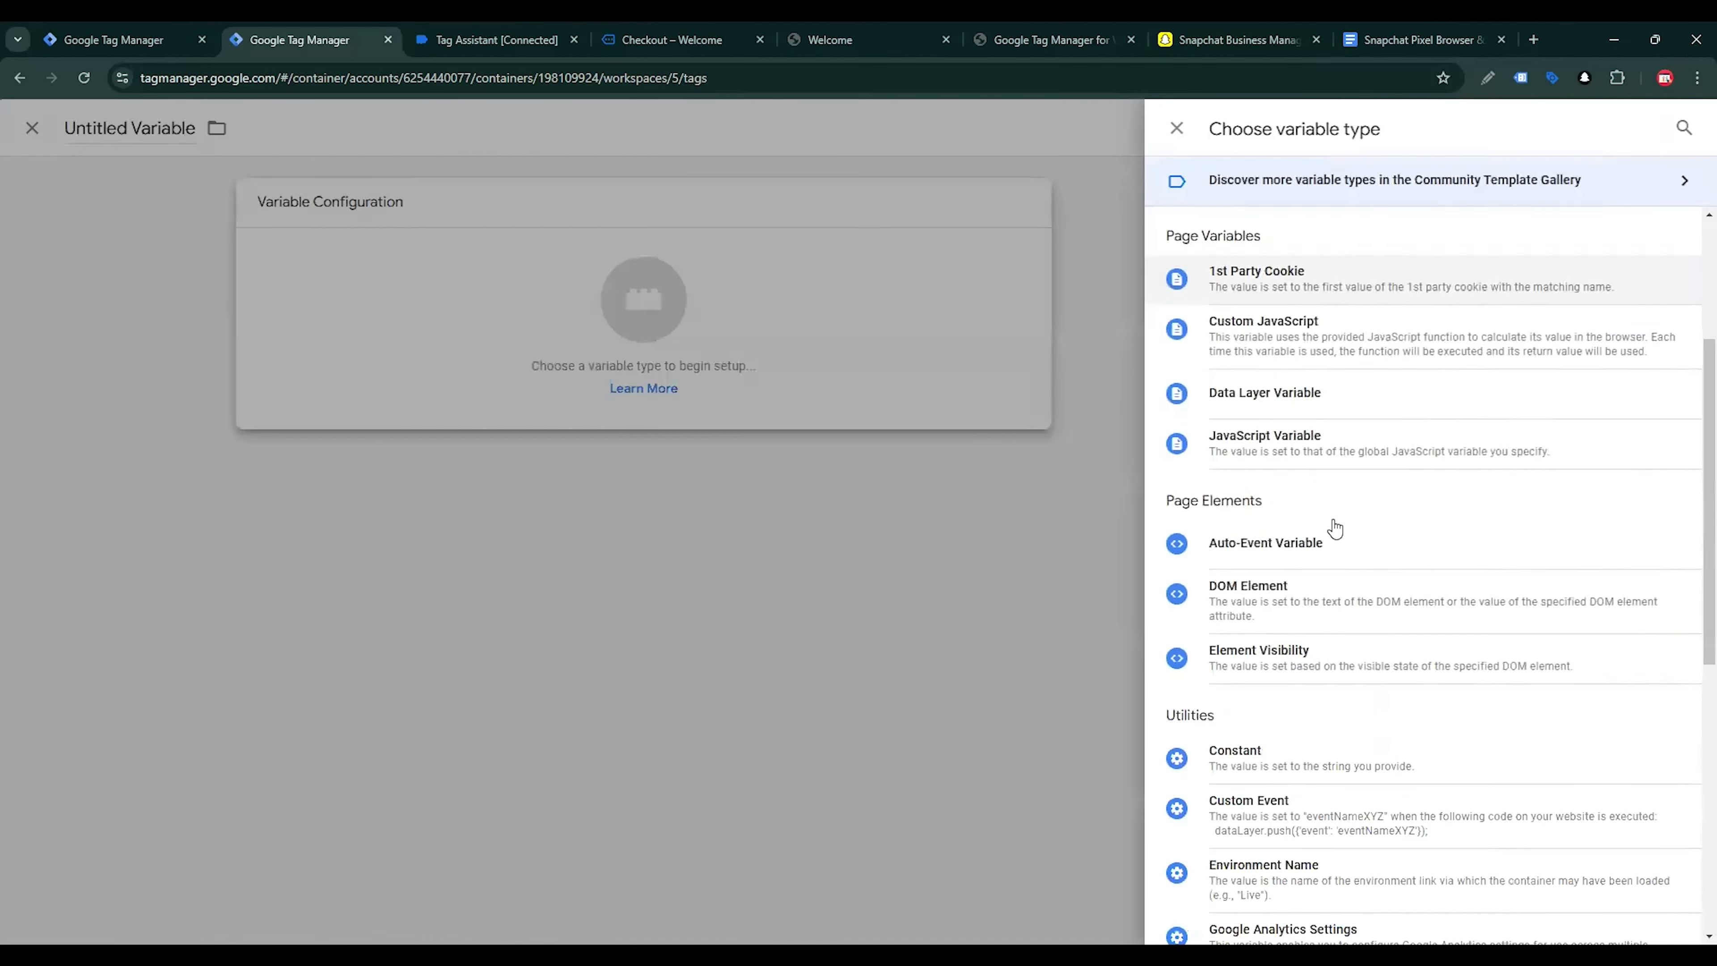
click(1284, 402)
click(789, 383)
text(orderData.customer.billing.phone_hash)
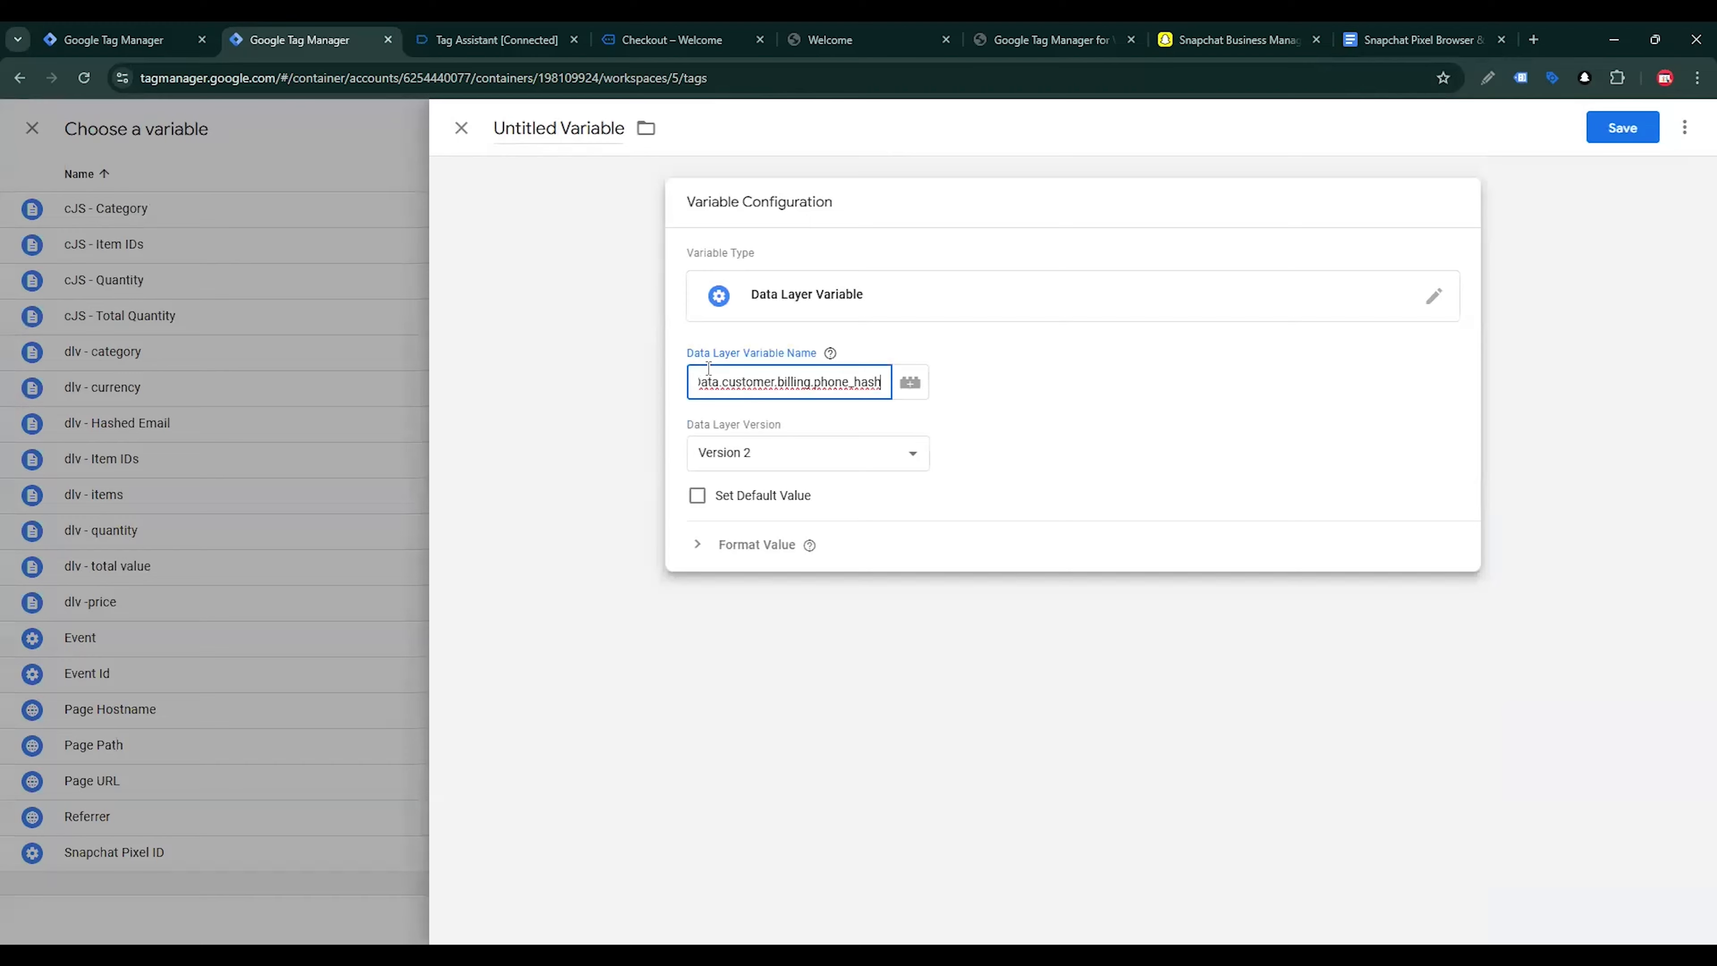
Copy the name dlv - Hashed Phone from the tracking guide, apply it to the new variable and save it
click(1413, 39)
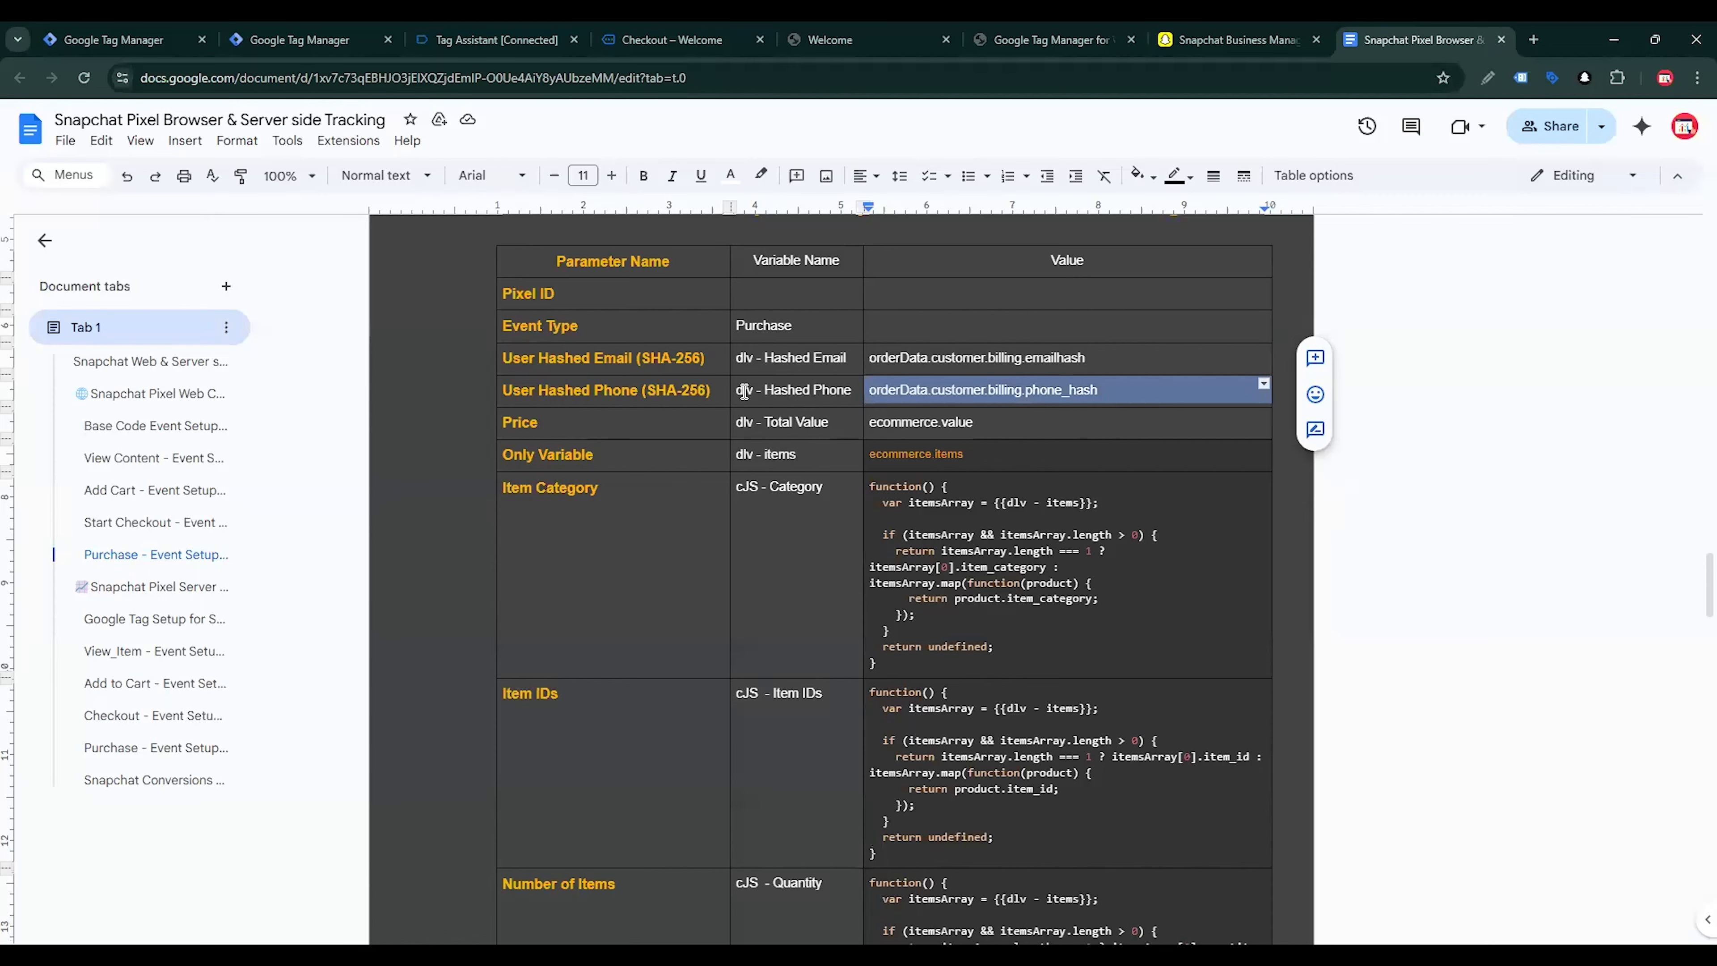
drag(741, 389, 856, 395)
key(ctrl+c)
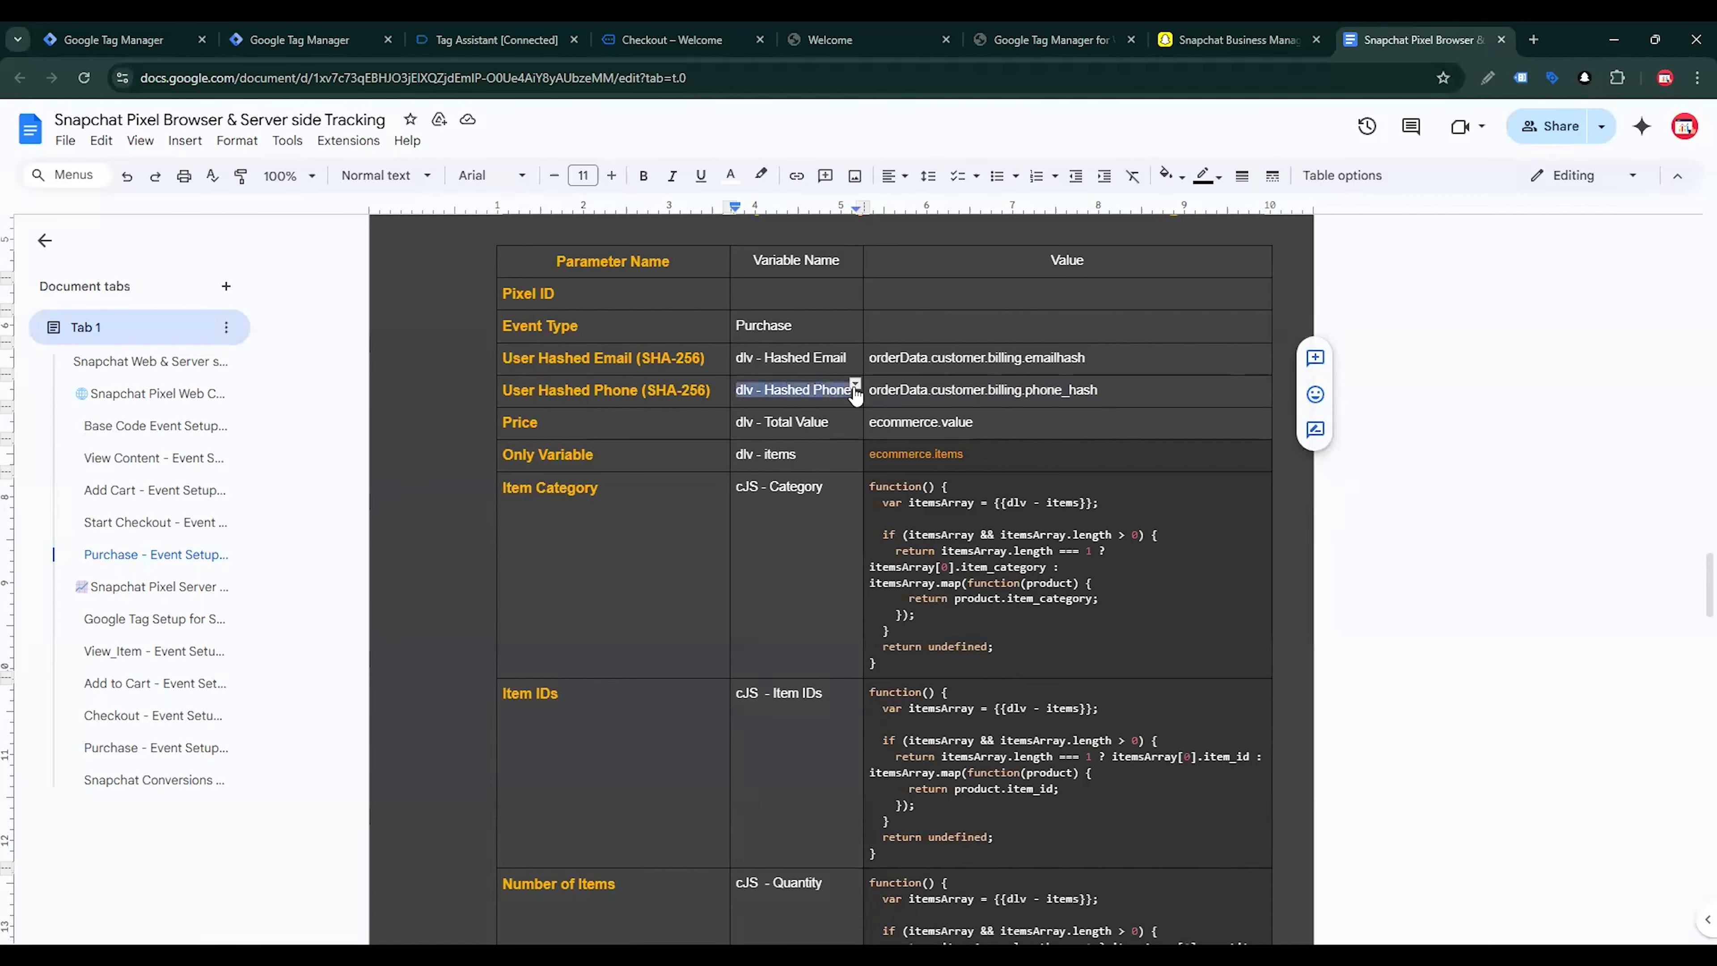
click(336, 30)
double_click(583, 141)
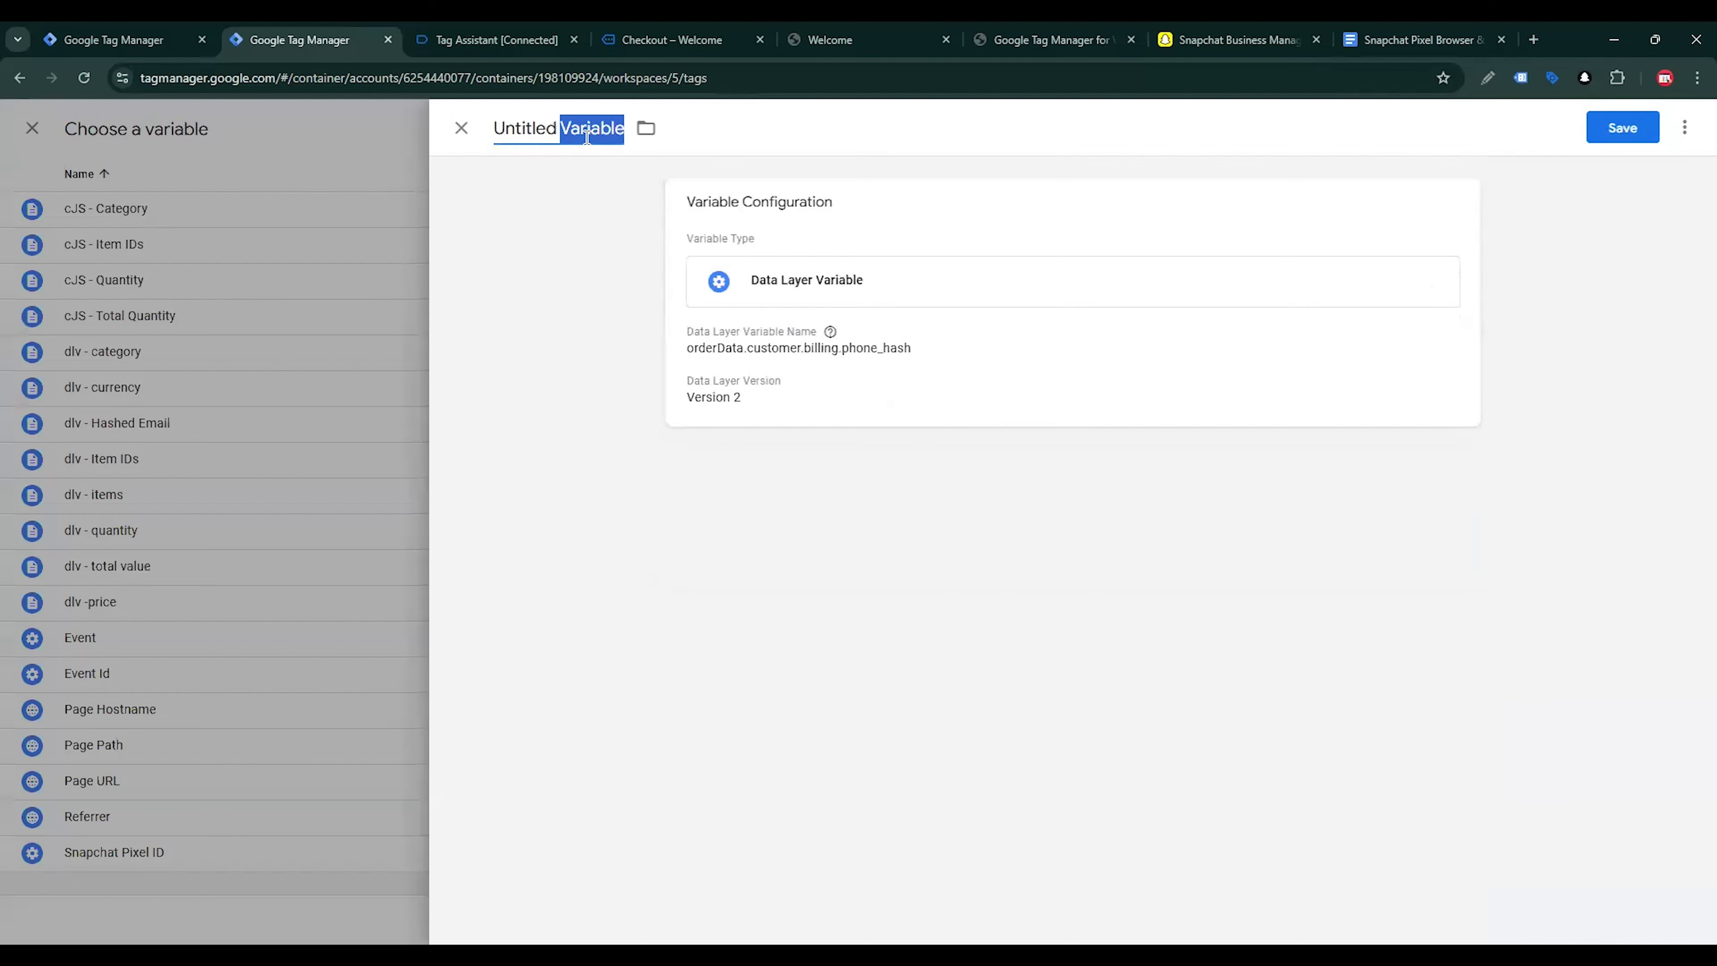
key(ctrl+a)
key(ctrl+v)
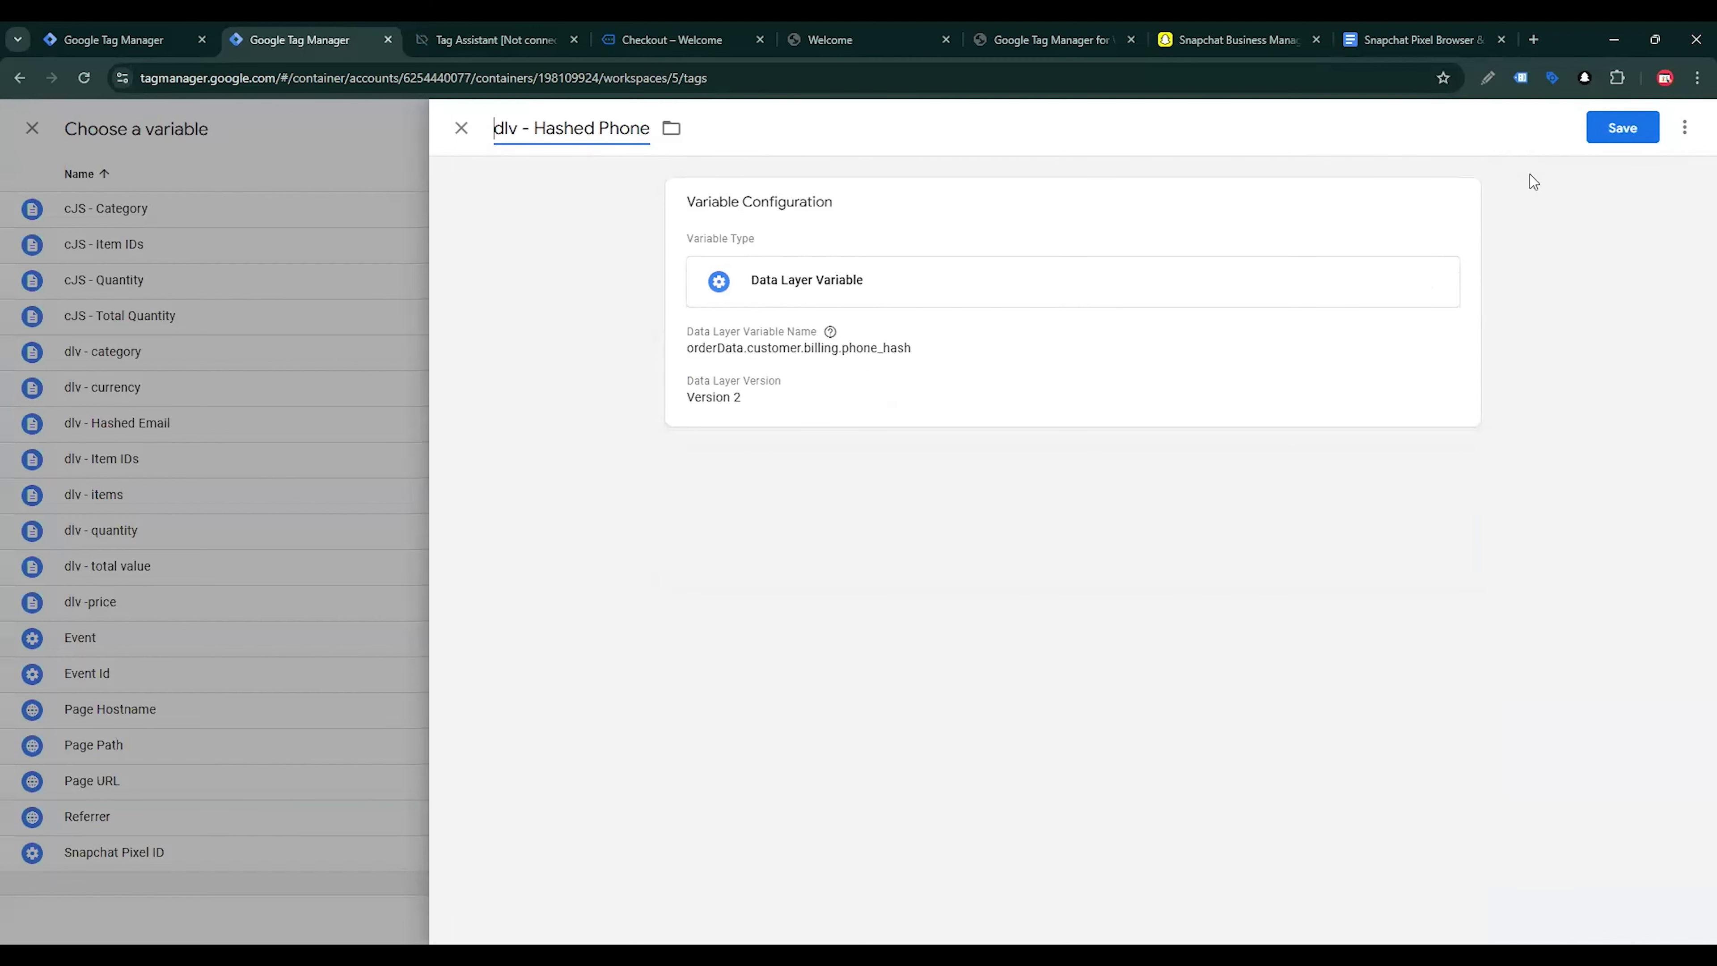
click(1602, 126)
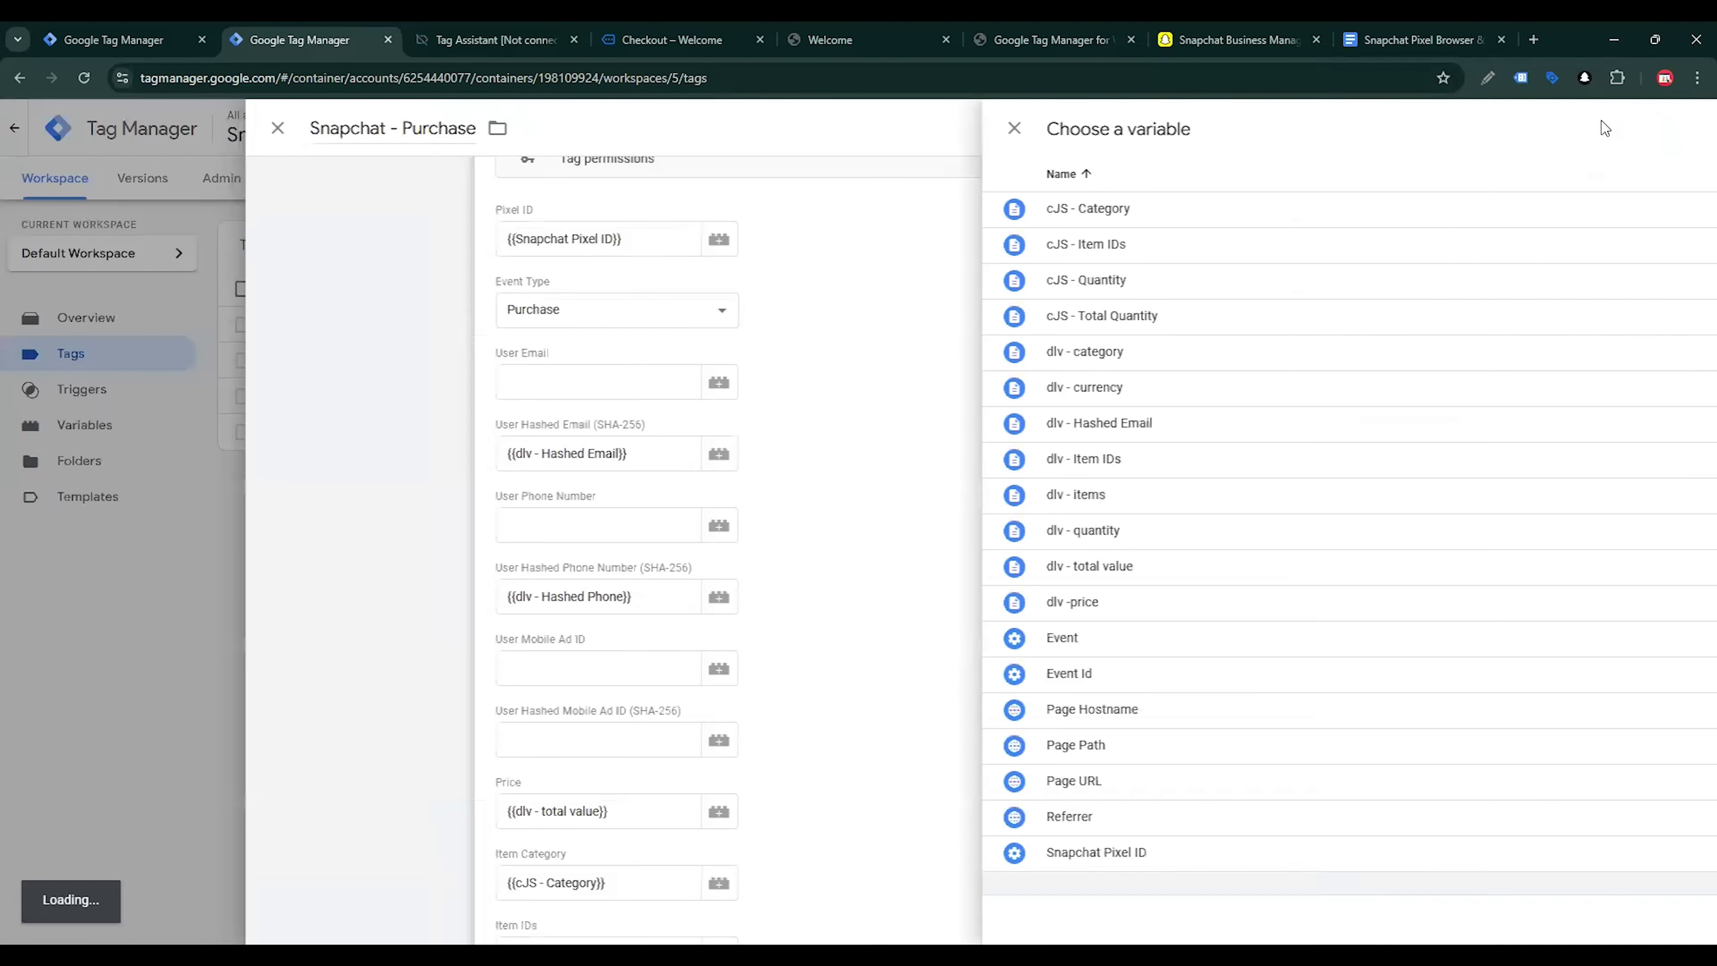
Start a new Data Layer Variable for the Transaction ID field of the Snapchat - Purchase tag
scroll(1077, 560, down, 10)
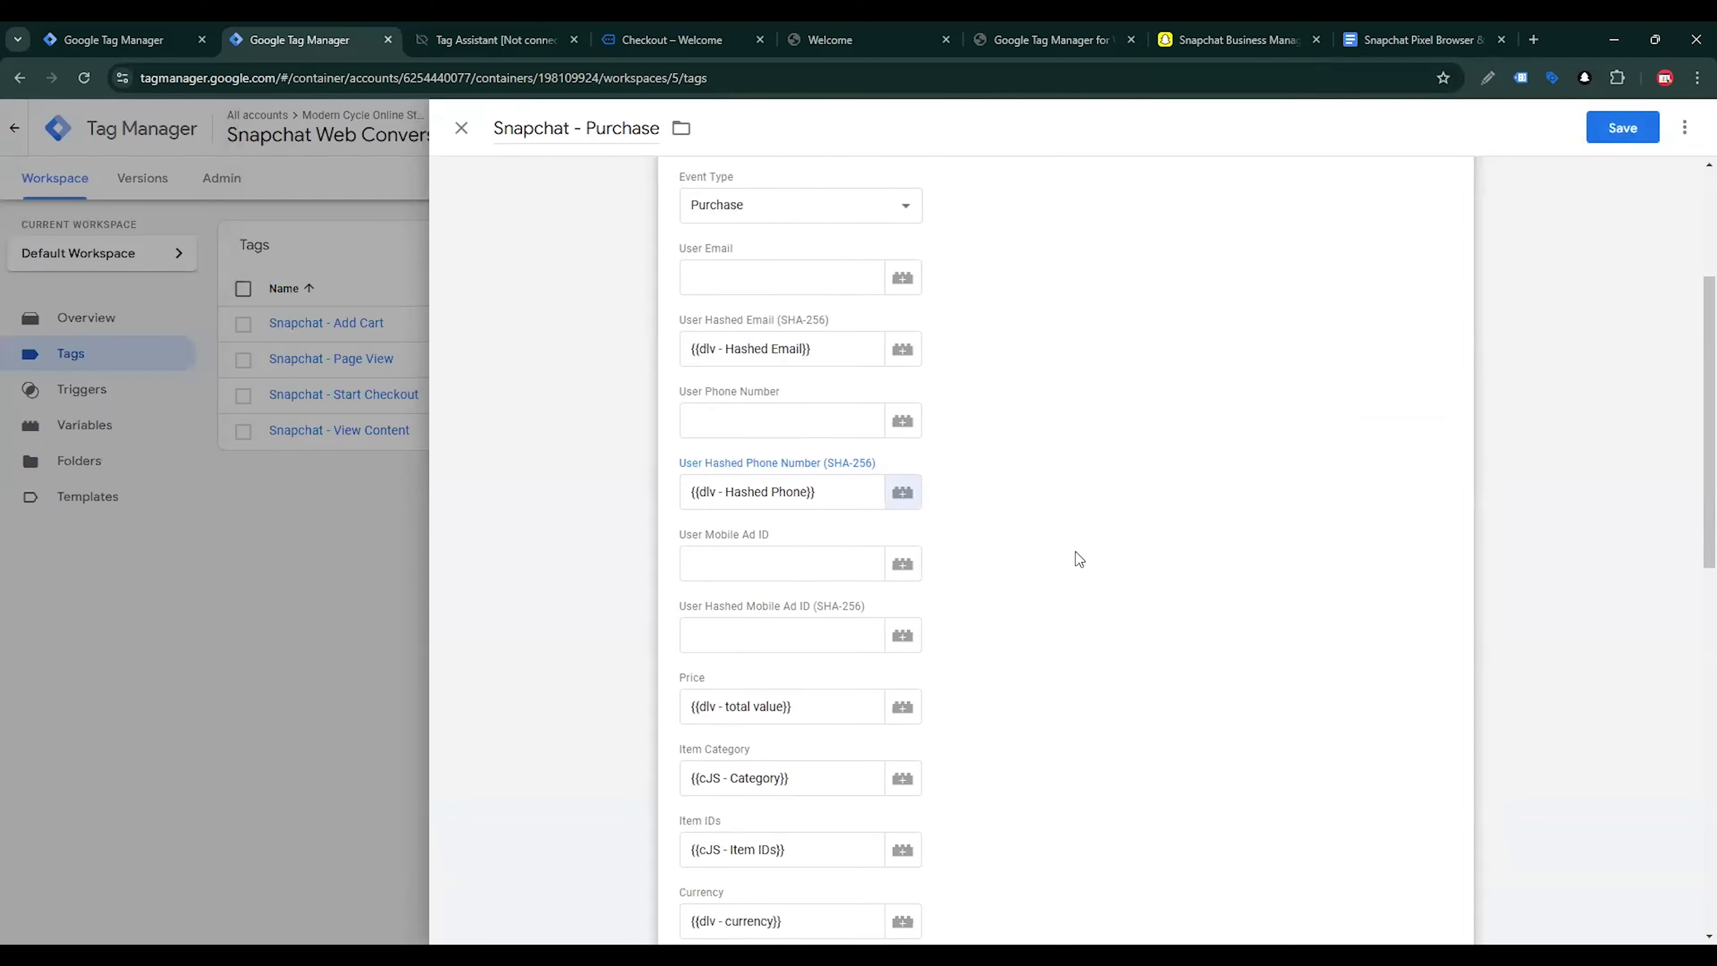
click(721, 441)
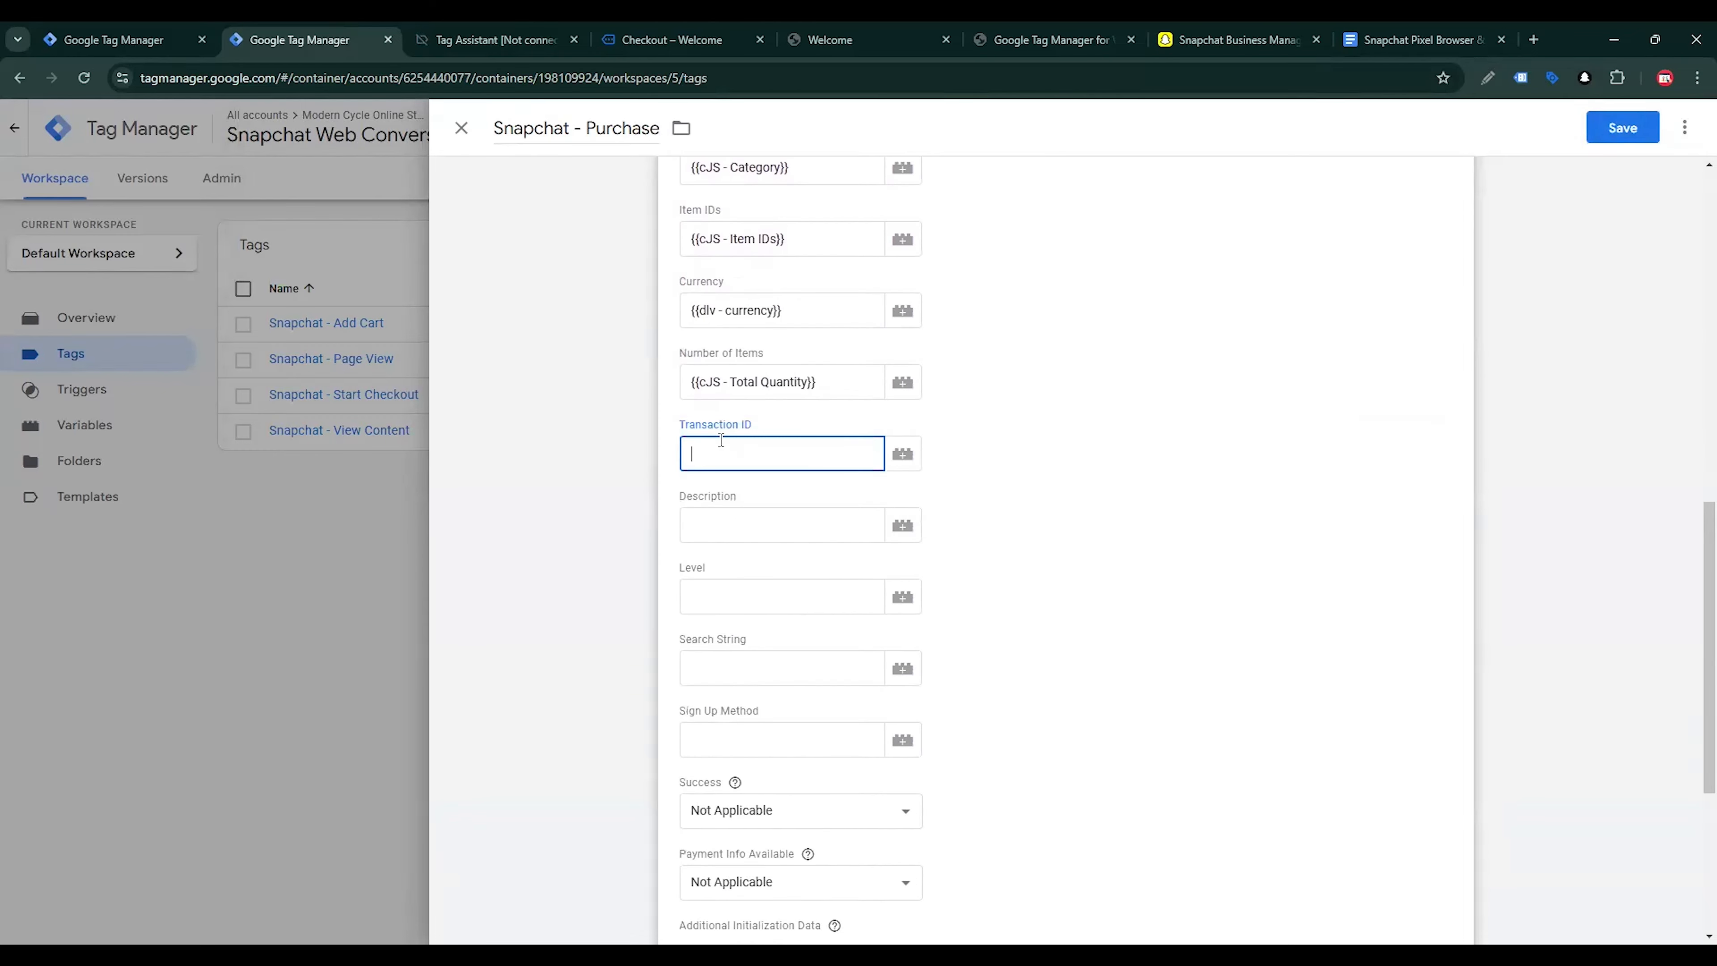
click(902, 454)
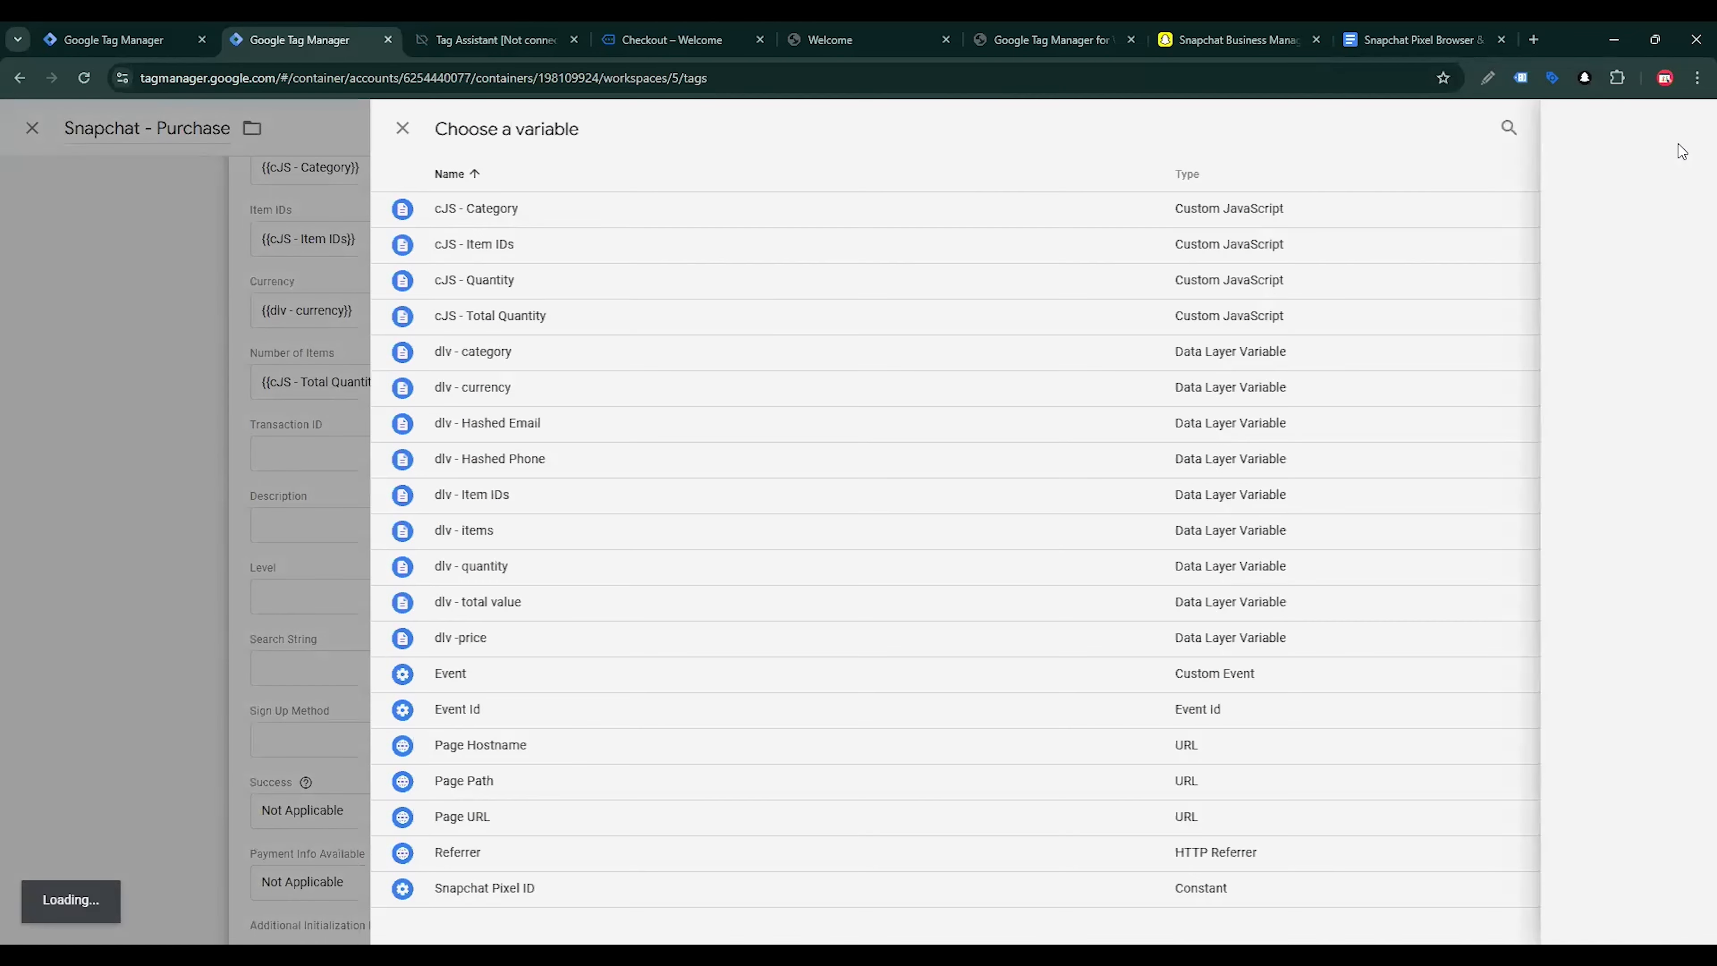
click(1677, 143)
click(1453, 274)
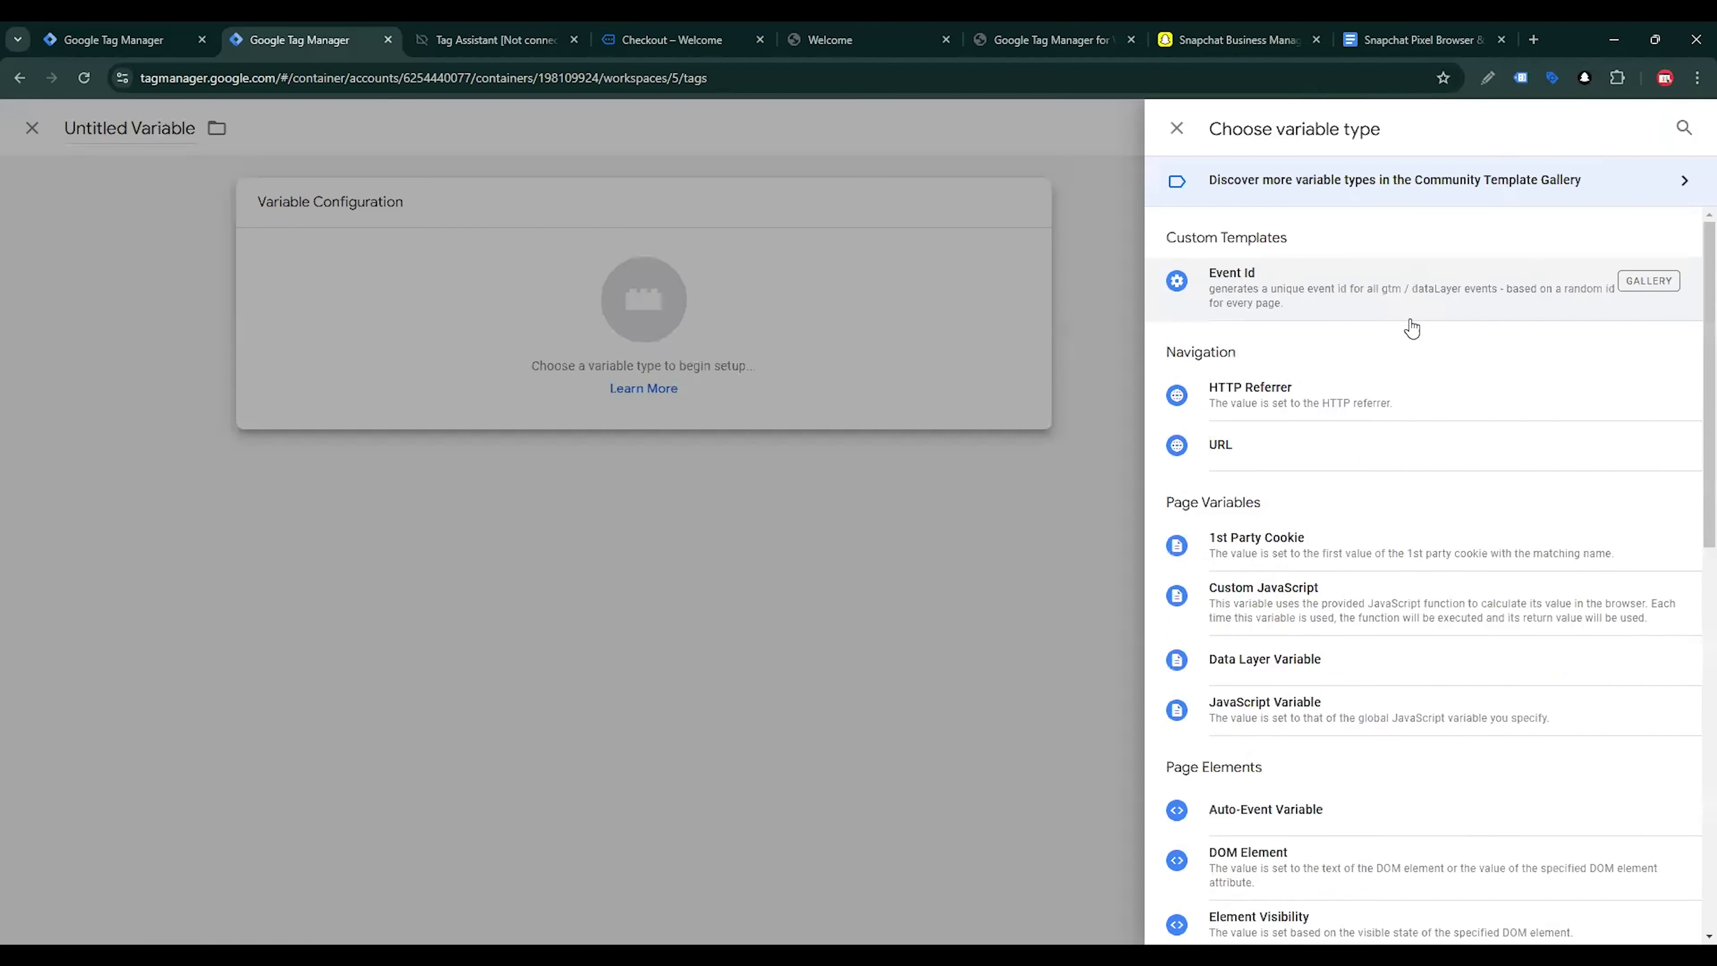
scroll(1399, 379, down, 3)
click(1308, 402)
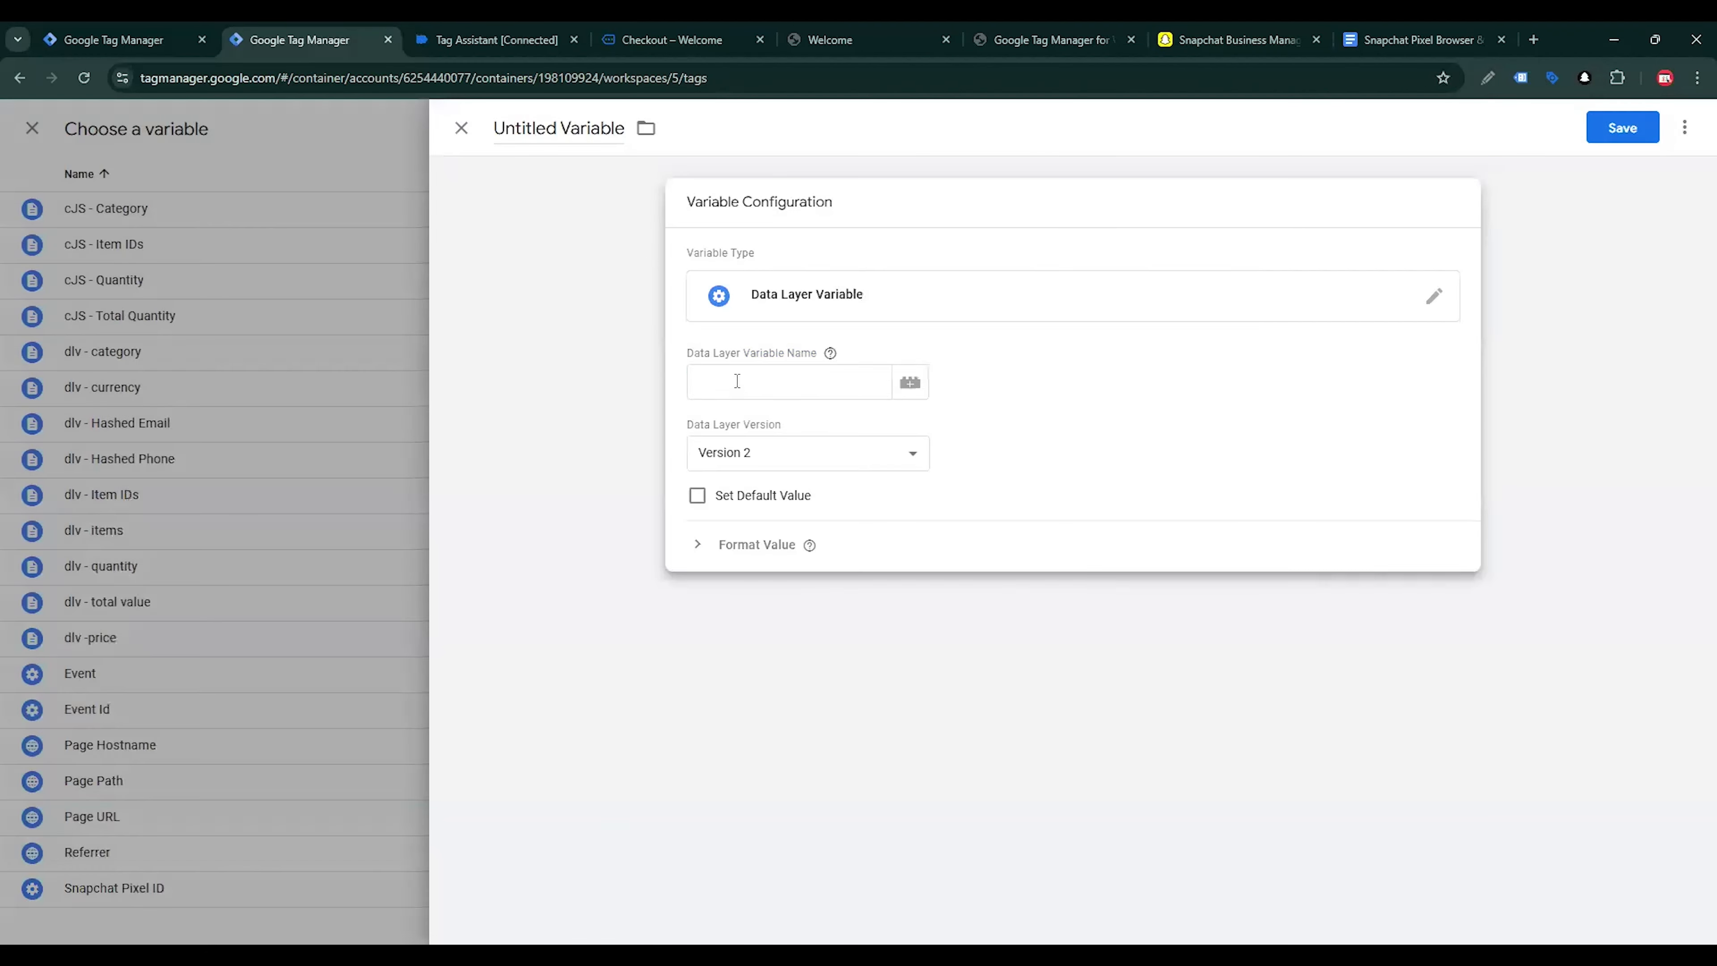
Set the Data Layer Variable Name to ecommerce.transaction_id, copying both keys from the purchase event's API call in Tag Assistant
click(511, 28)
scroll(504, 377, up, 15)
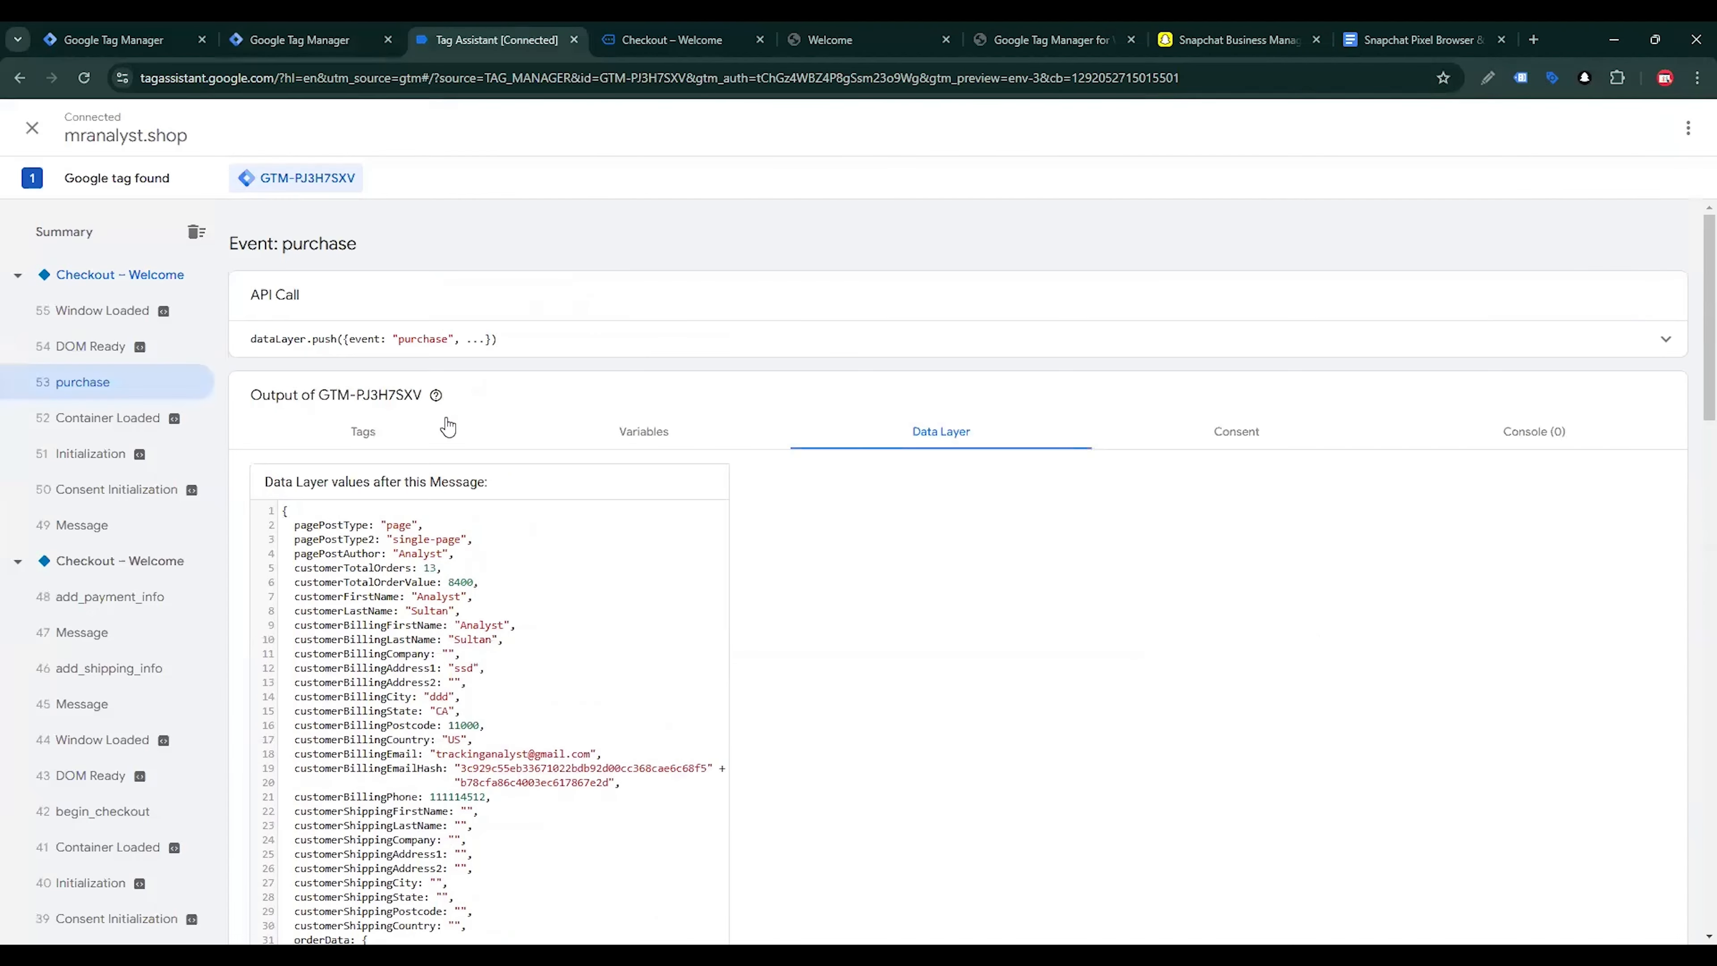
click(537, 354)
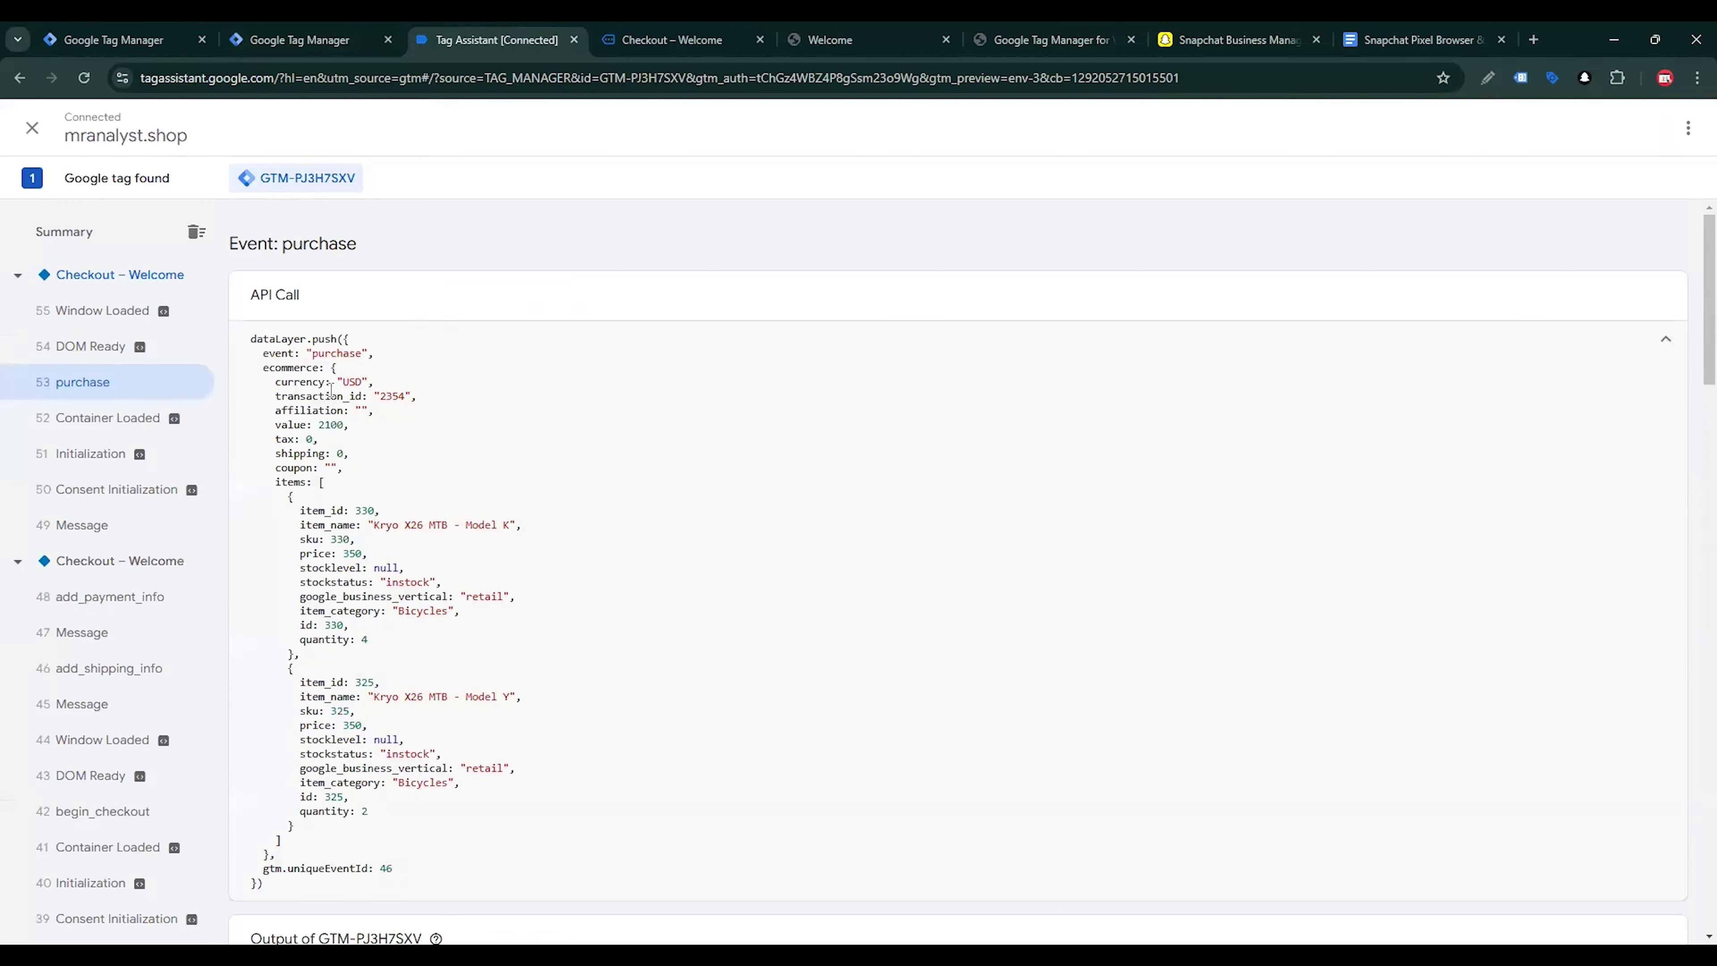
drag(262, 366, 331, 369)
key(ctrl+c)
click(299, 39)
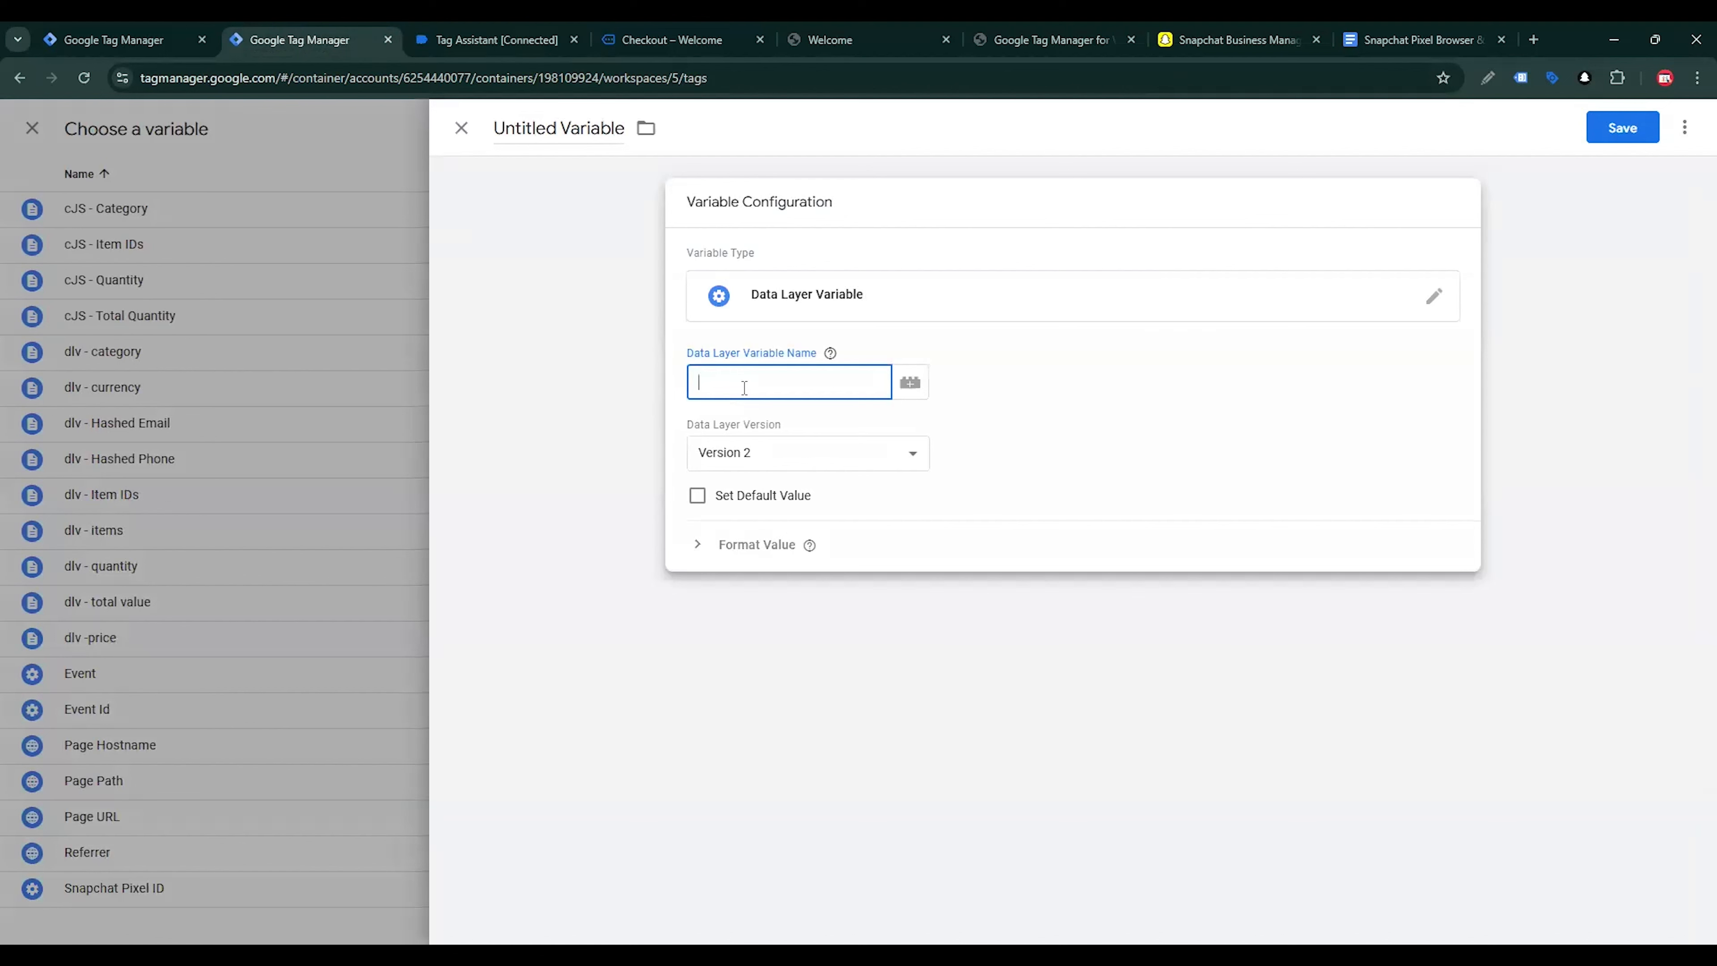
key(ctrl+v)
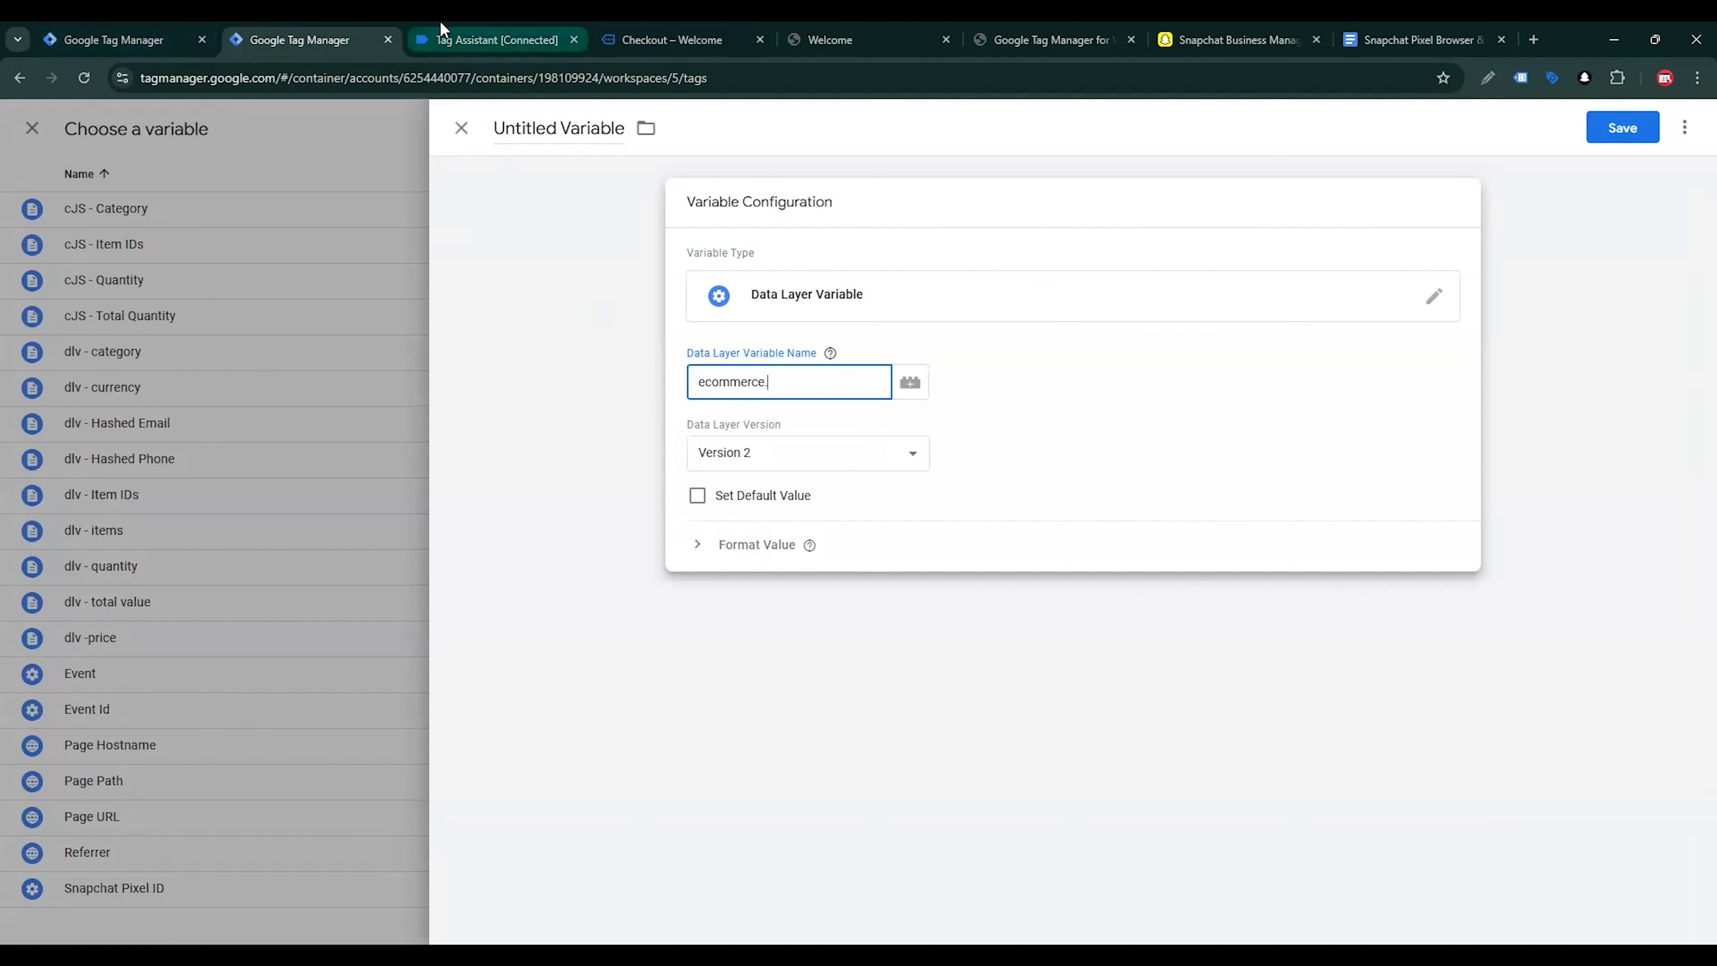
click(488, 40)
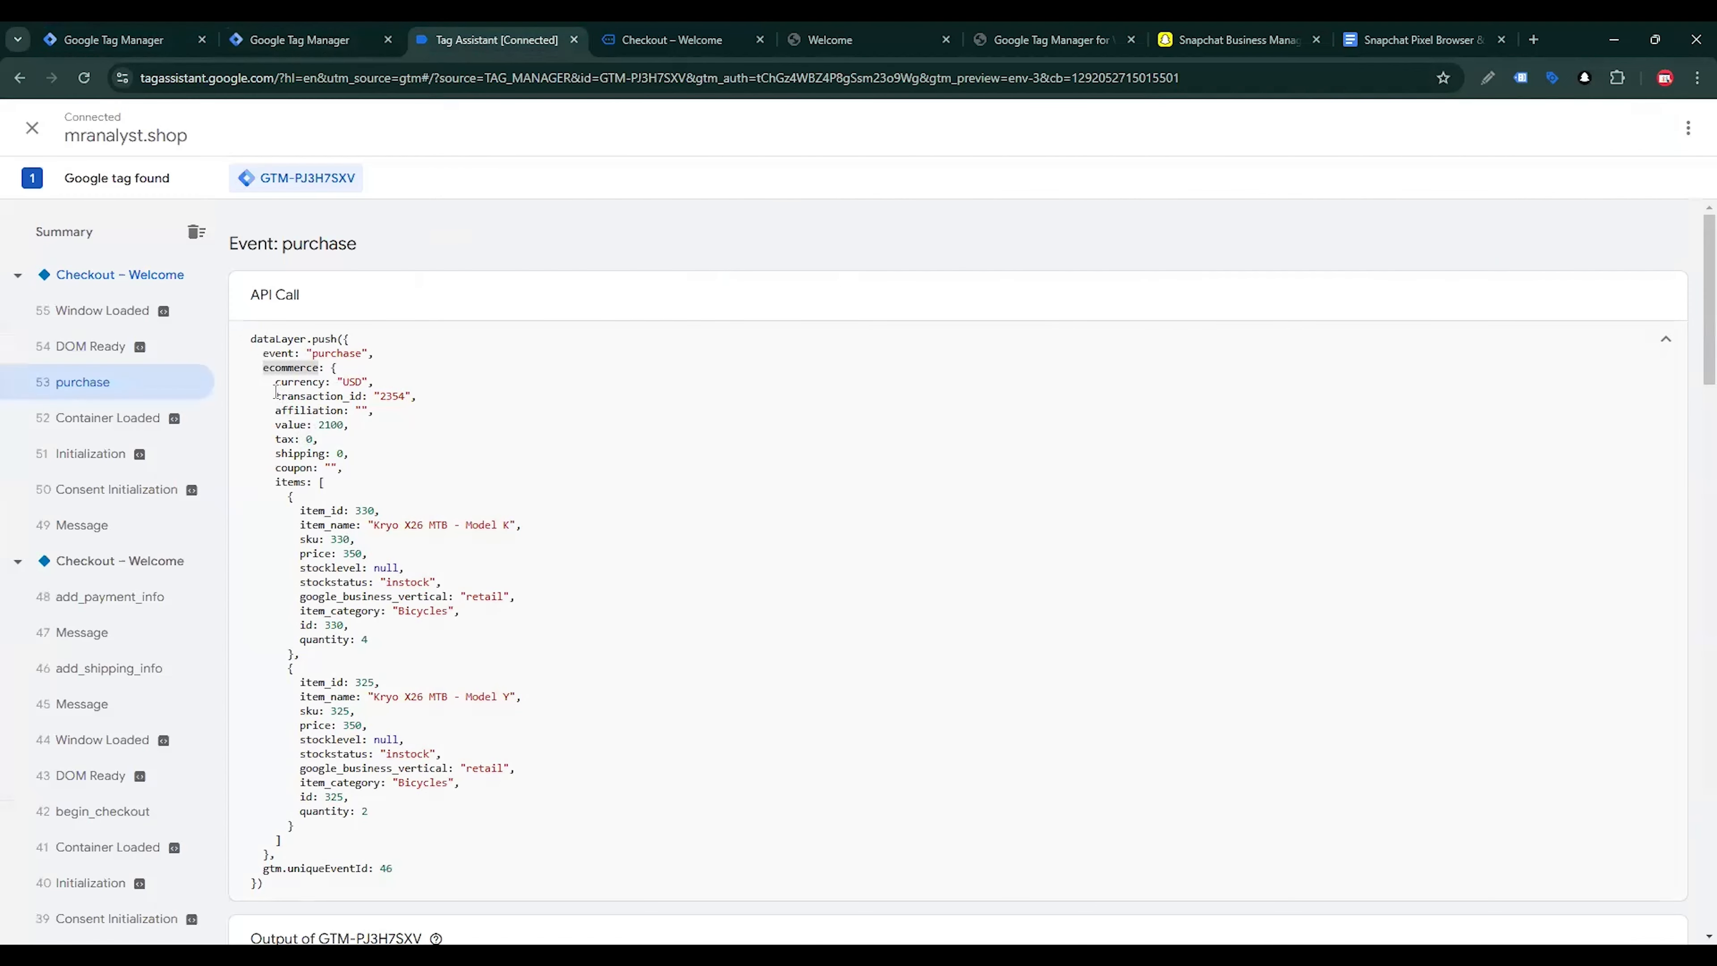
drag(275, 395, 364, 396)
key(ctrl+c)
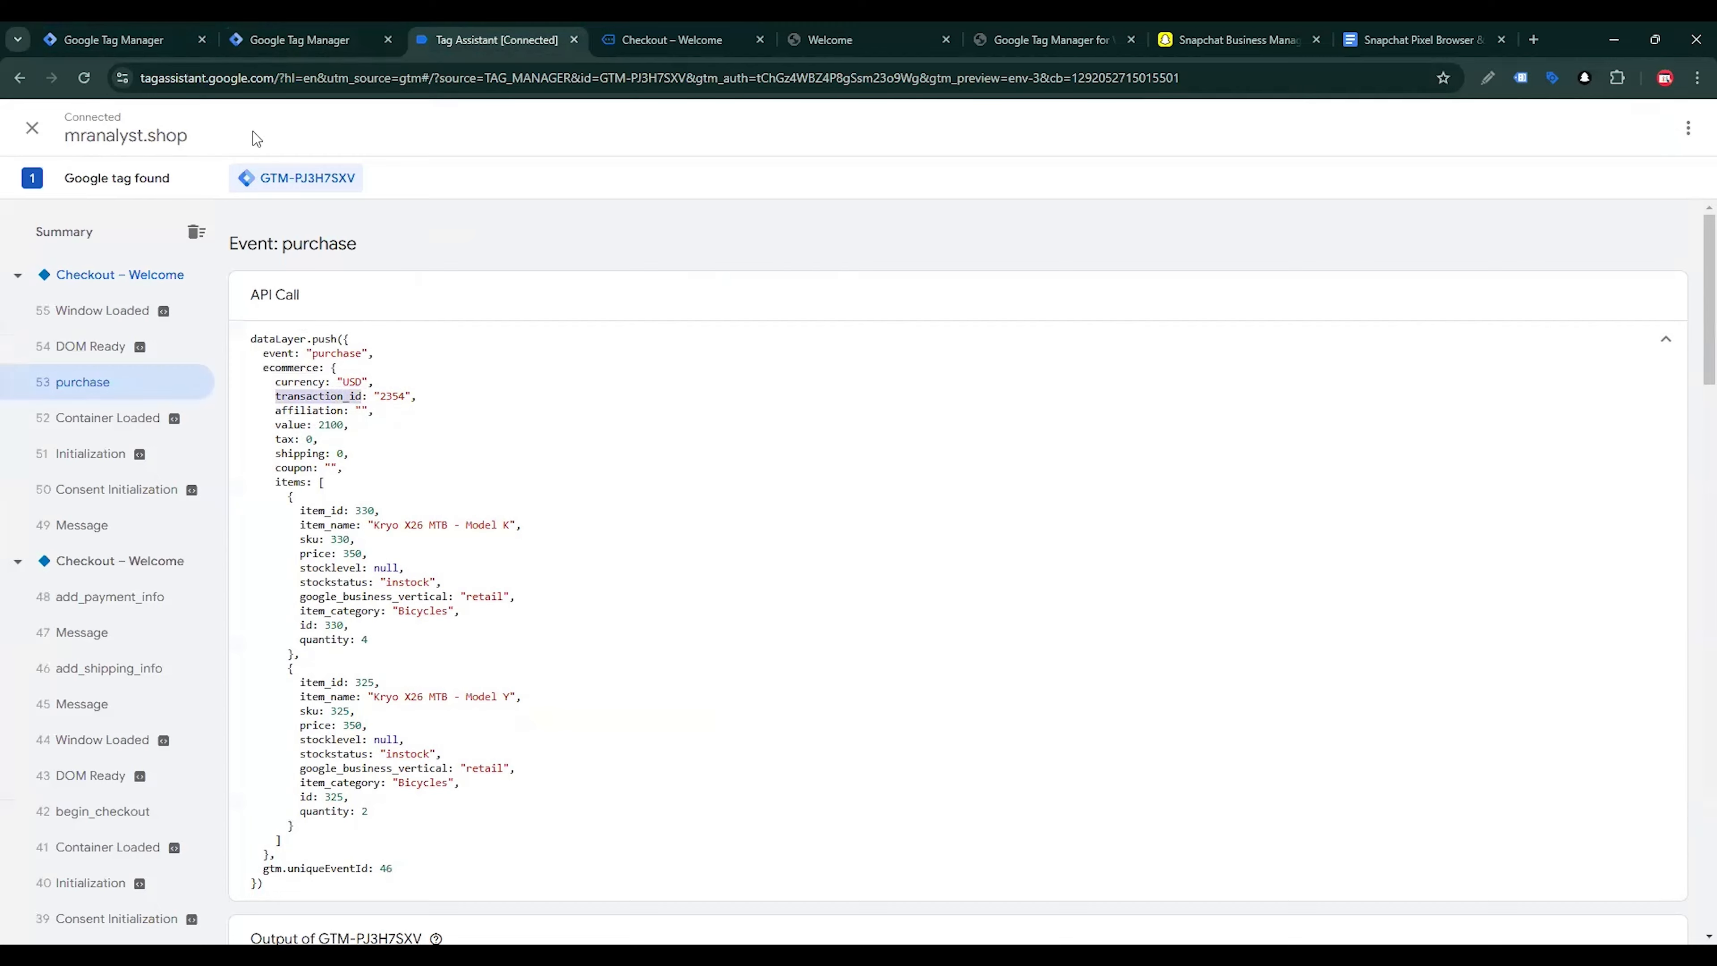
click(299, 40)
text(.)
key(ctrl+v)
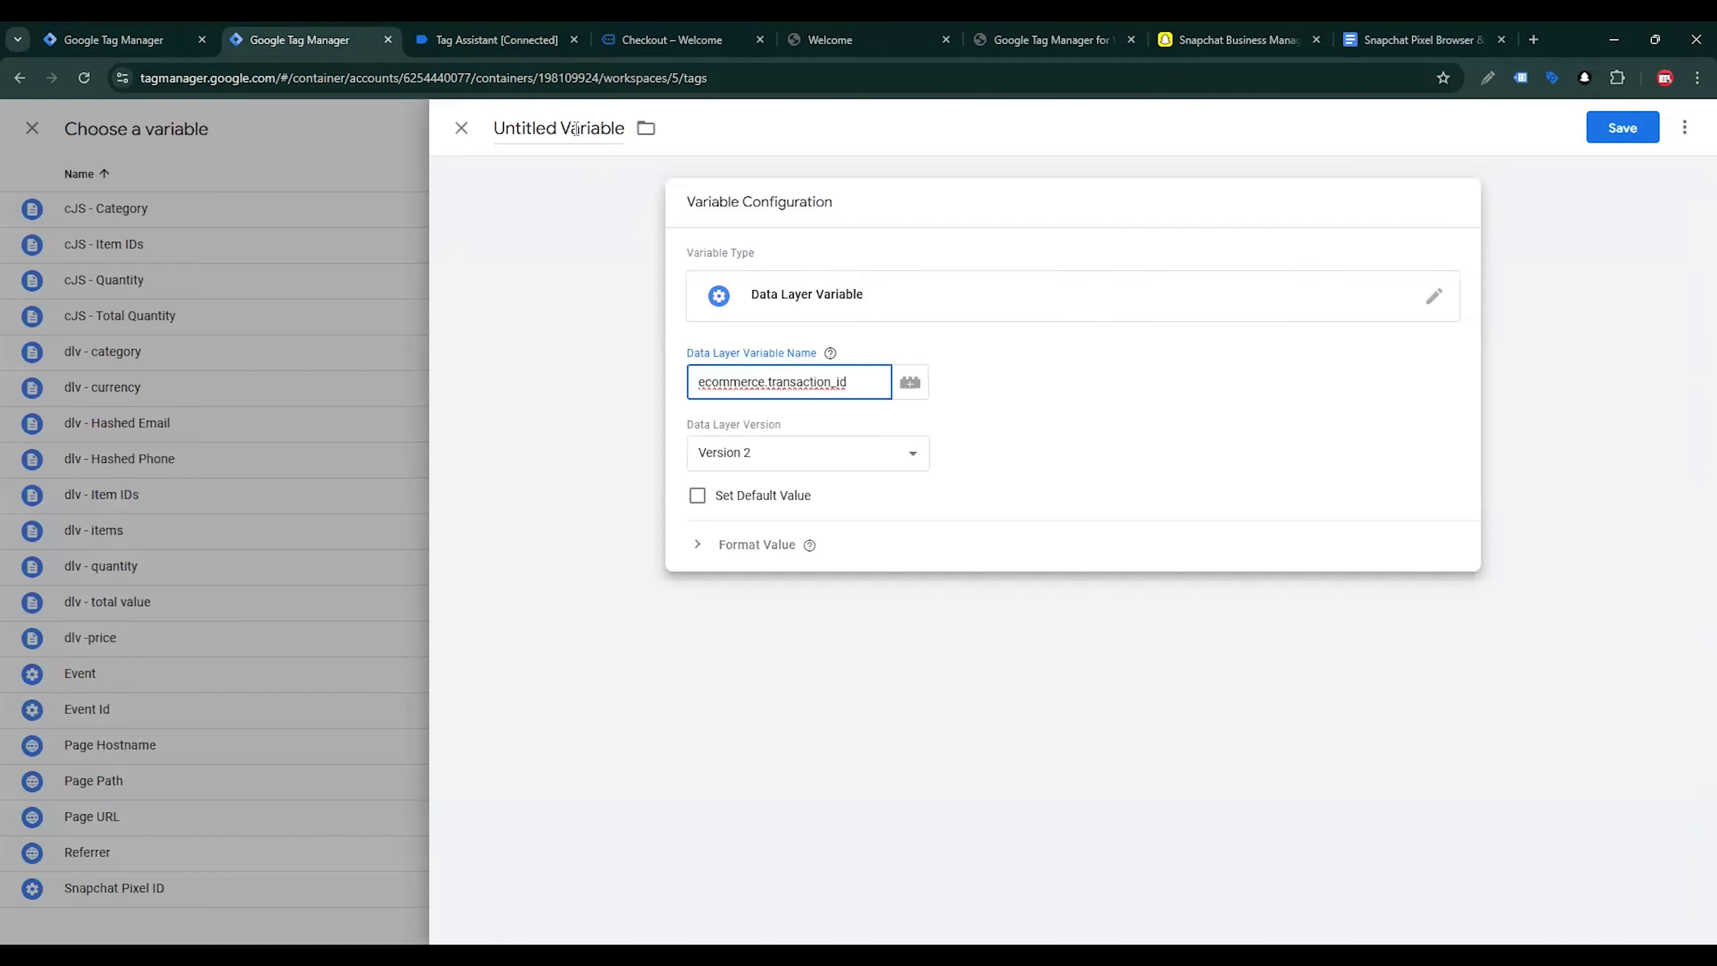
Name the new variable dlv - transaction_id and save it to the Transaction ID field
click(576, 128)
text(dlv )
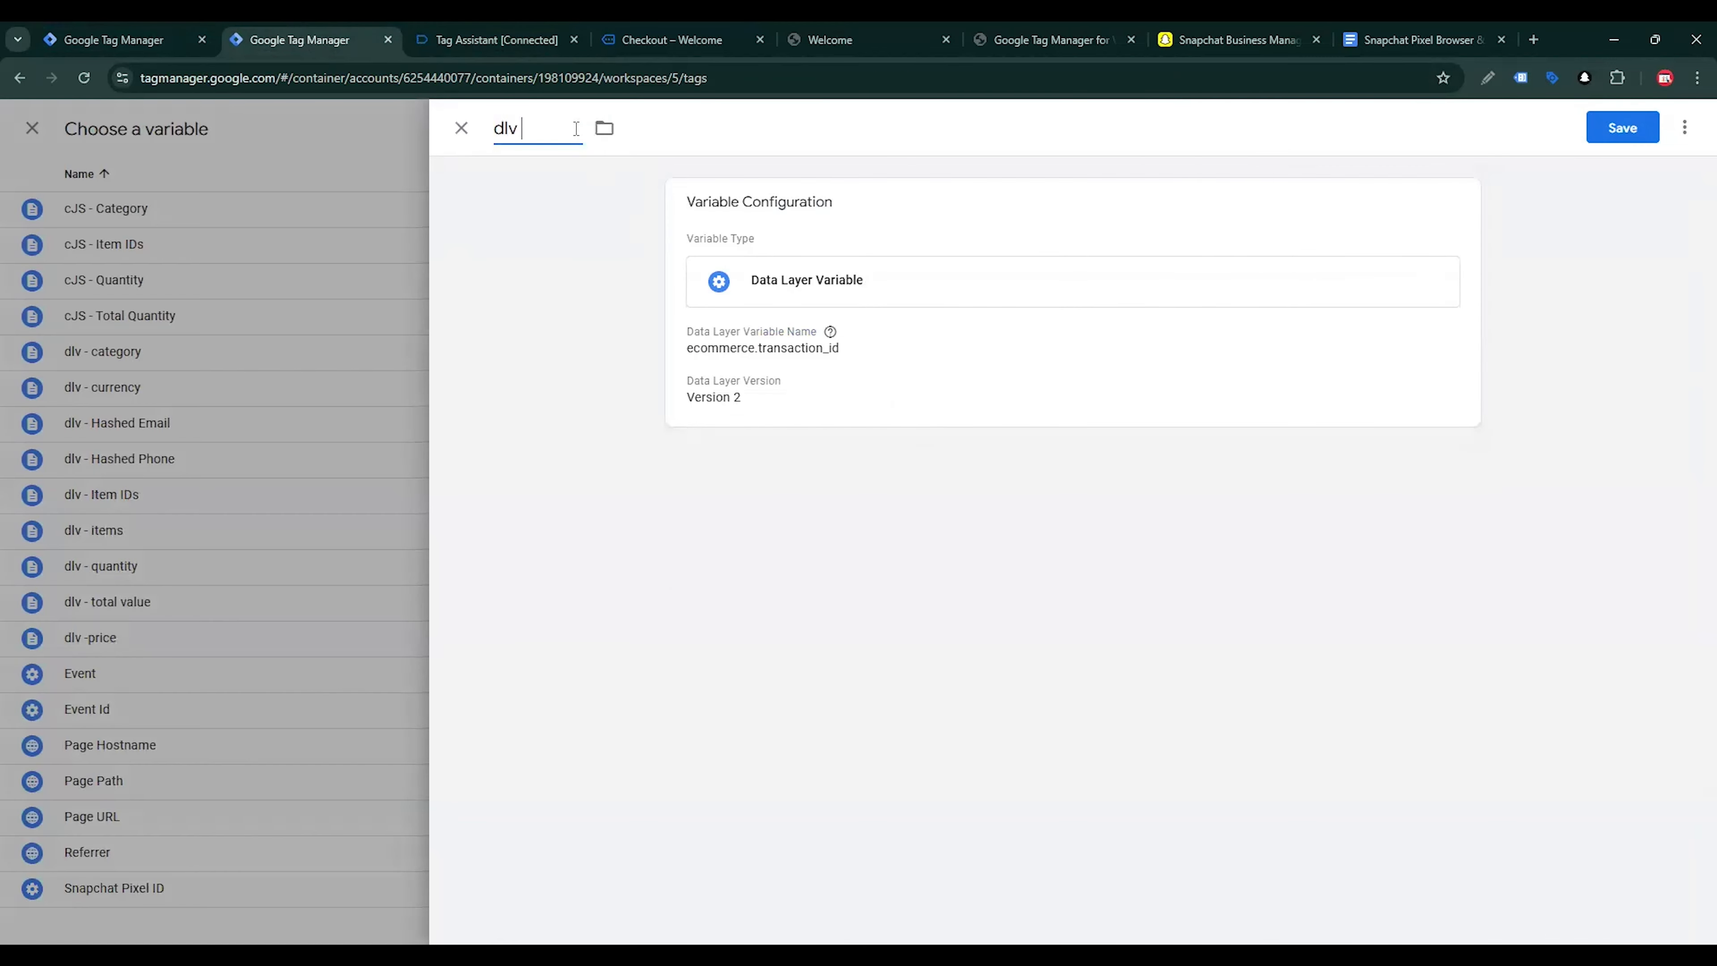
text(-)
key(ctrl+v)
click(1622, 127)
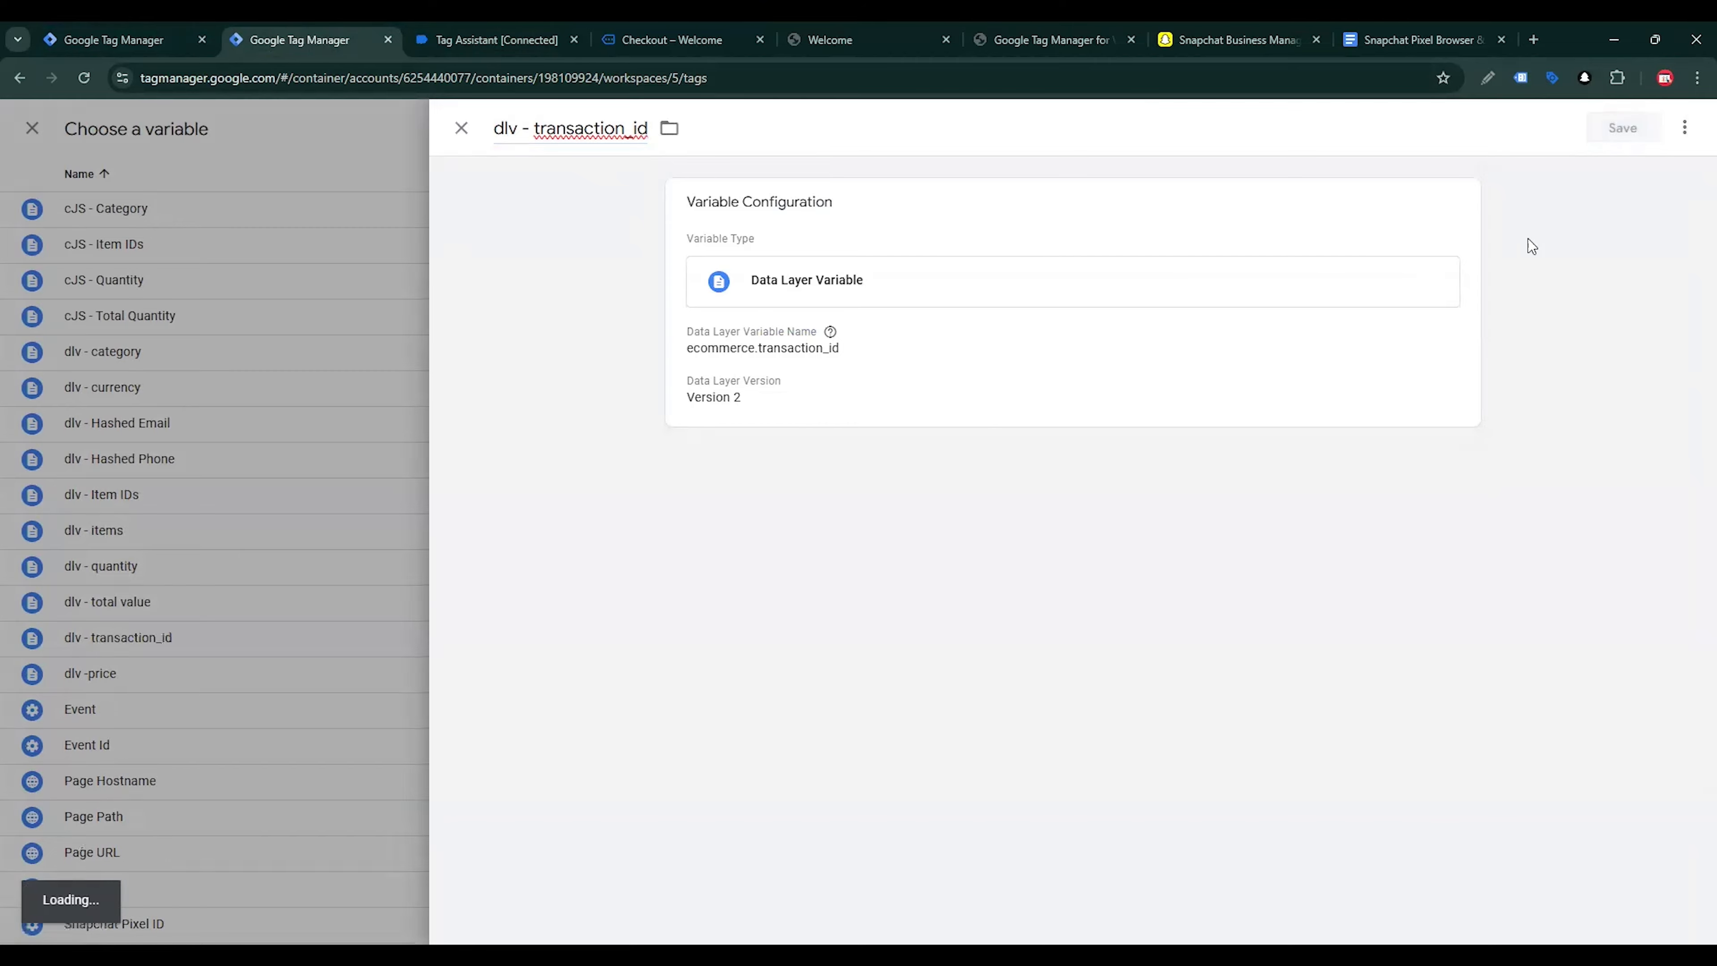
Remove the Event - begin_checkout trigger from the Snapchat - Purchase tag and start a new Custom Event trigger in its place
scroll(1095, 451, down, 5)
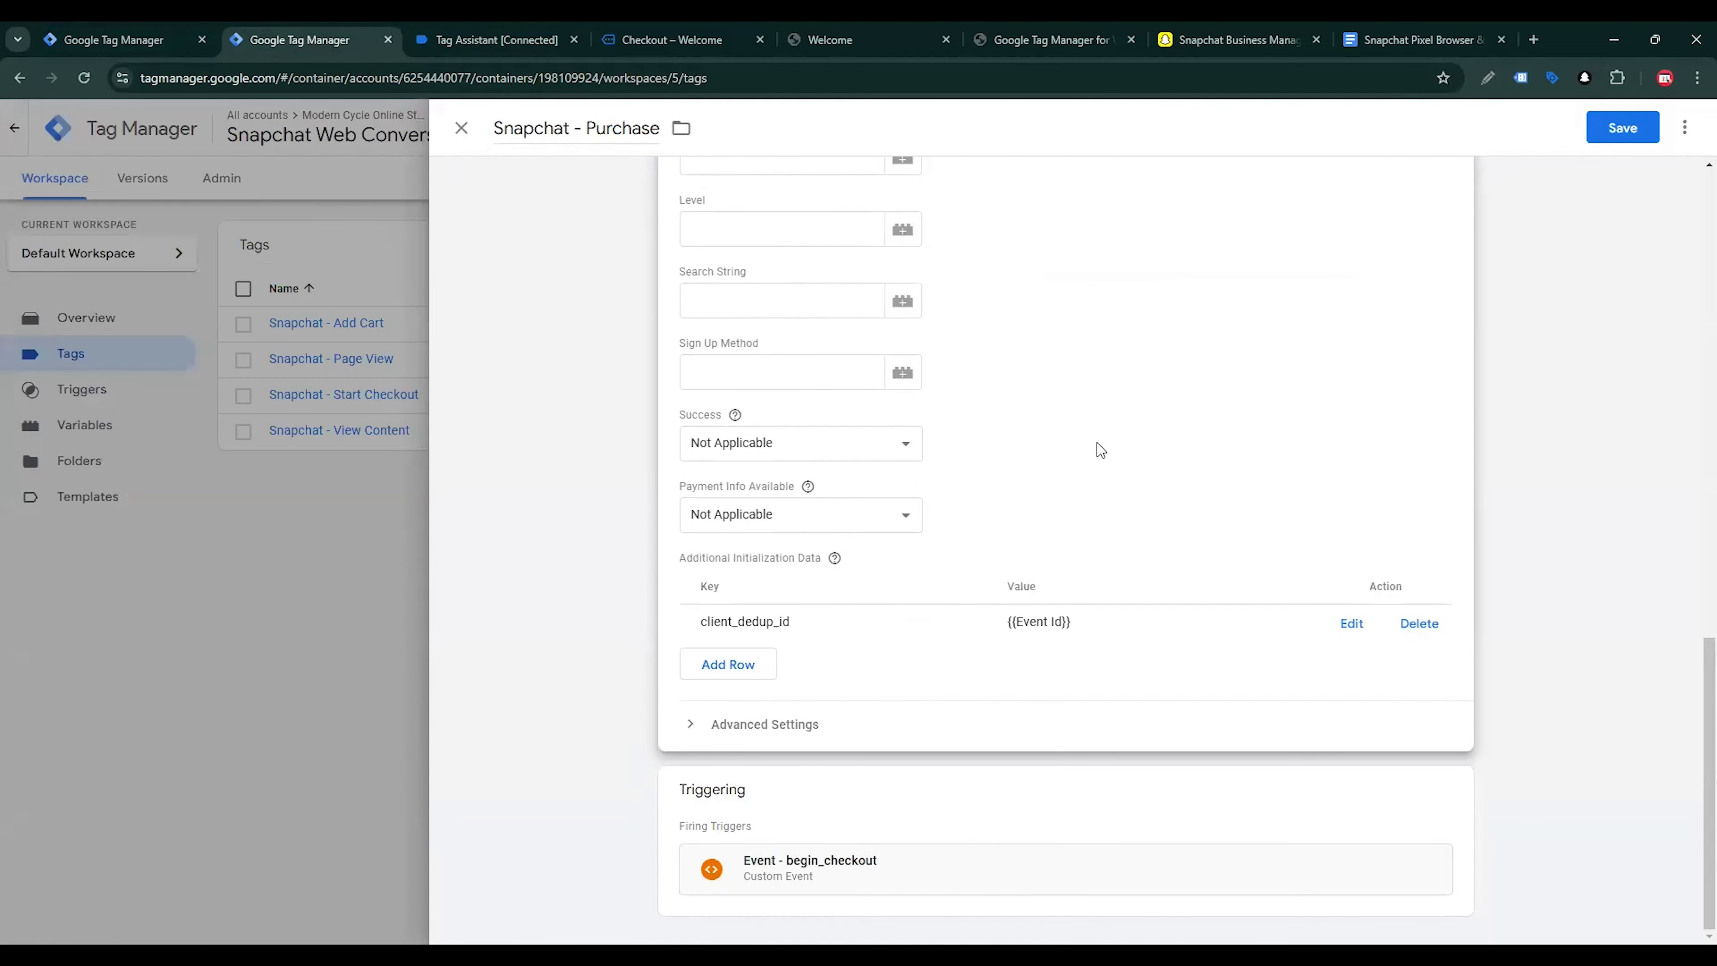
click(1454, 800)
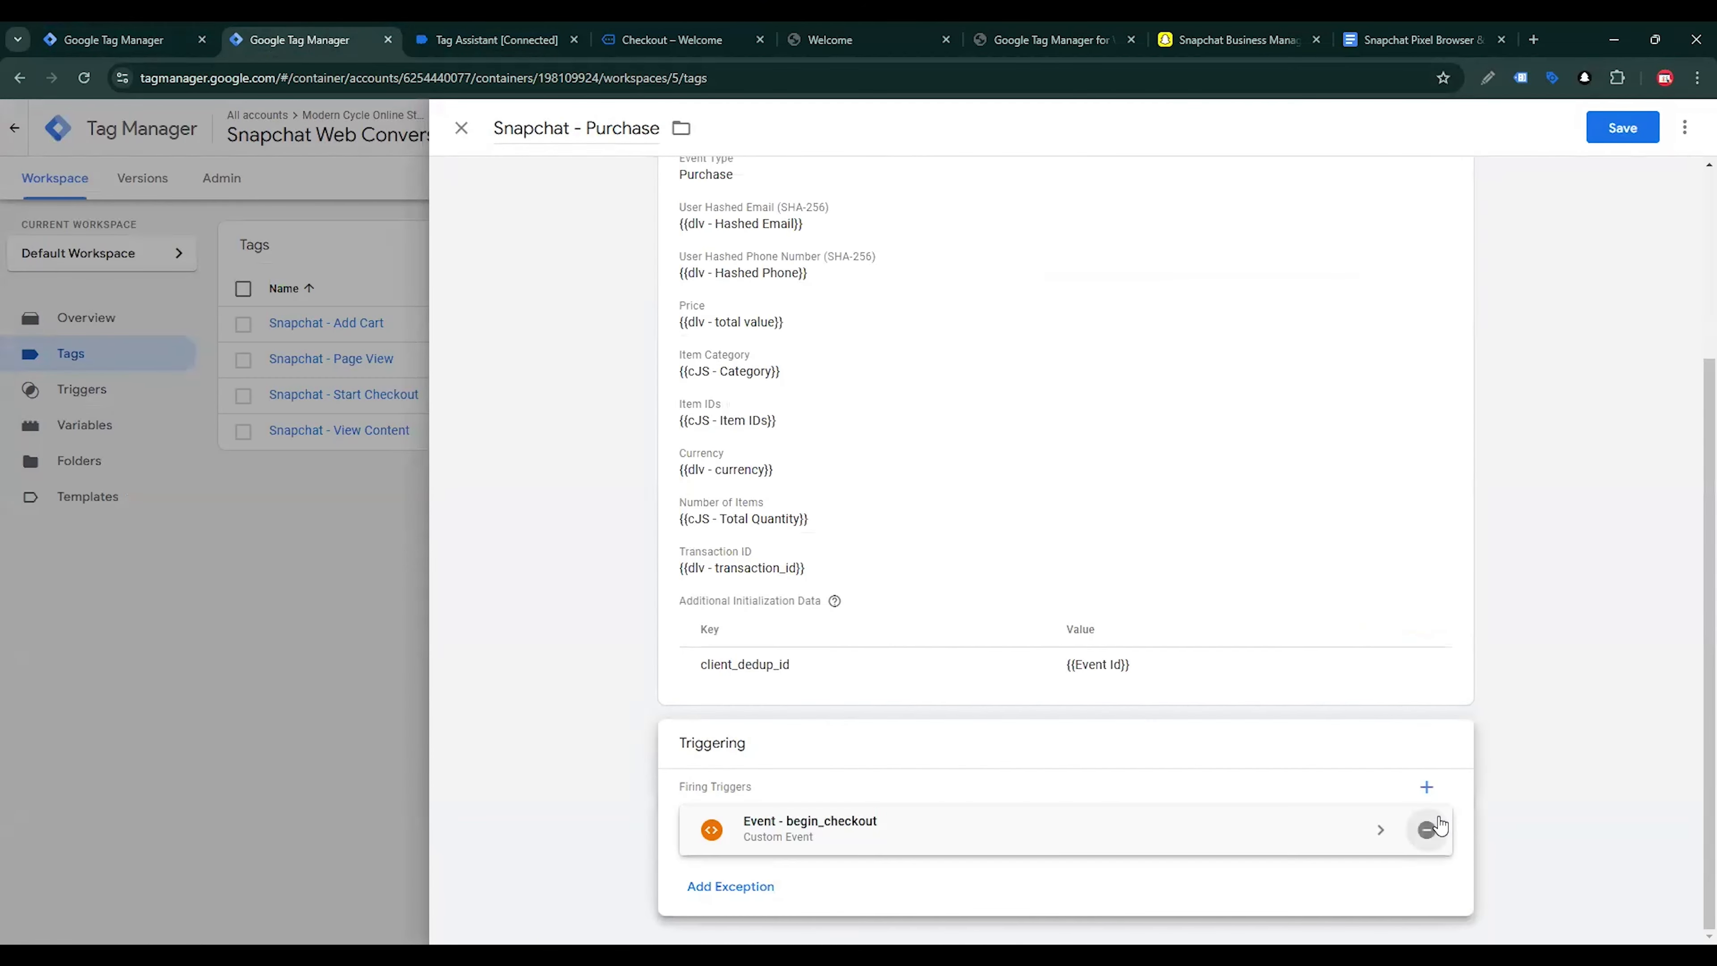
click(1426, 829)
click(1418, 827)
click(1680, 130)
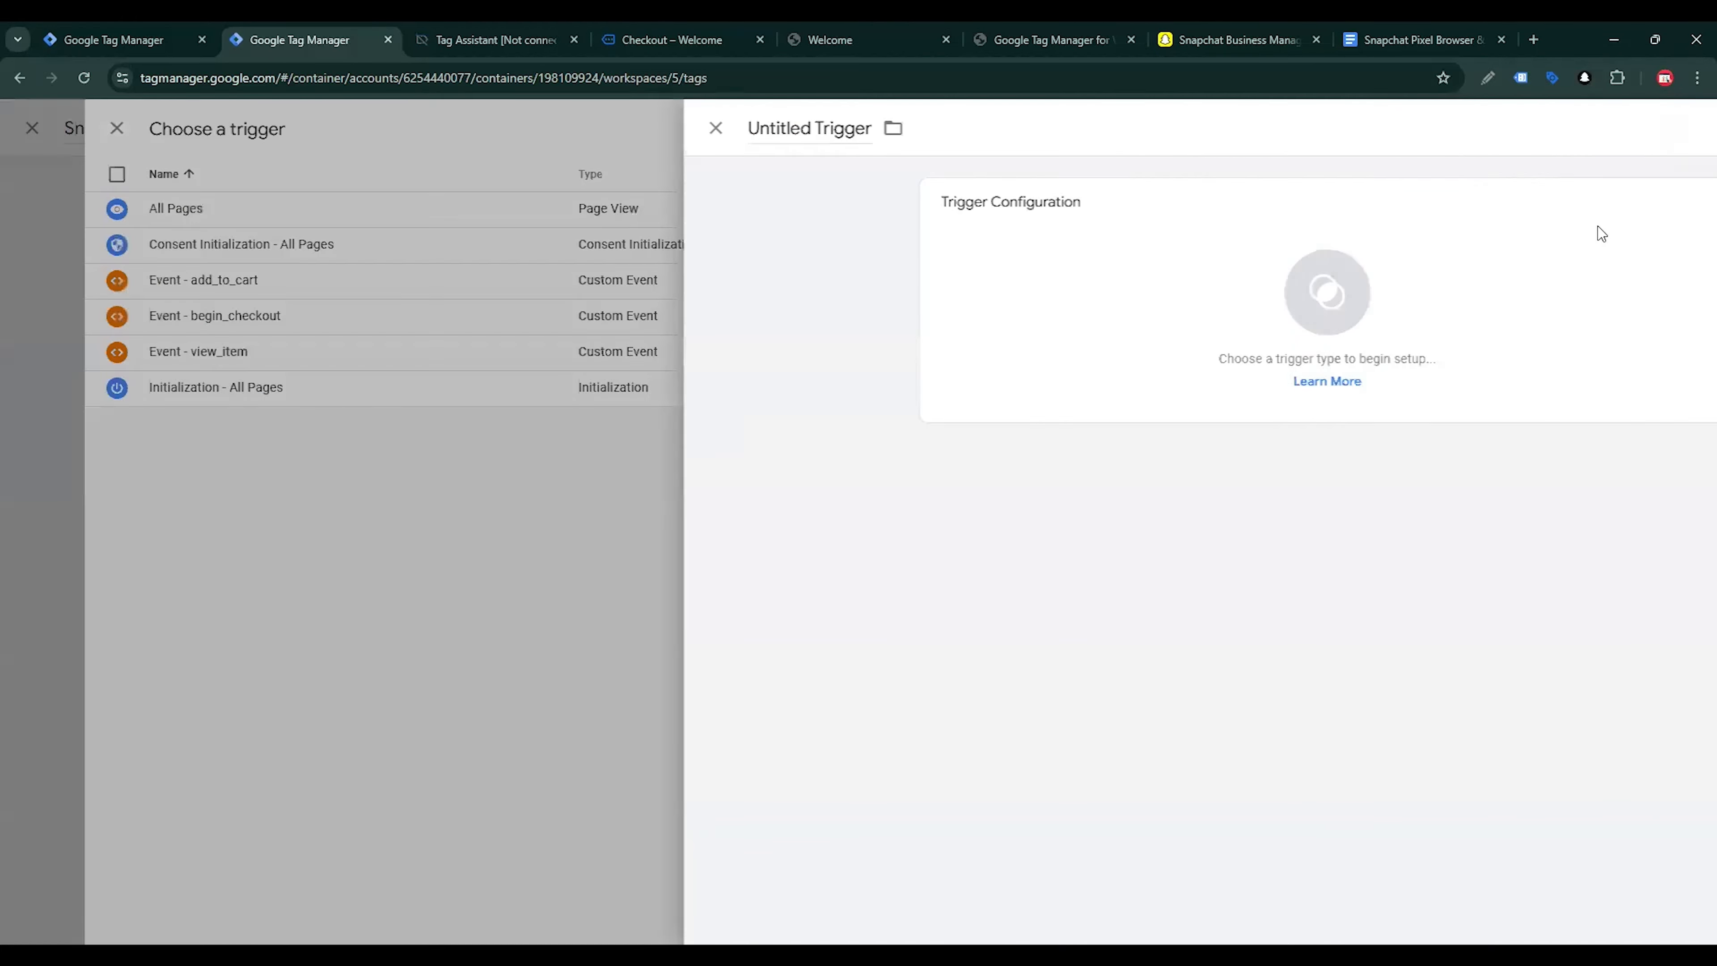
click(1383, 324)
scroll(1341, 588, down, 3)
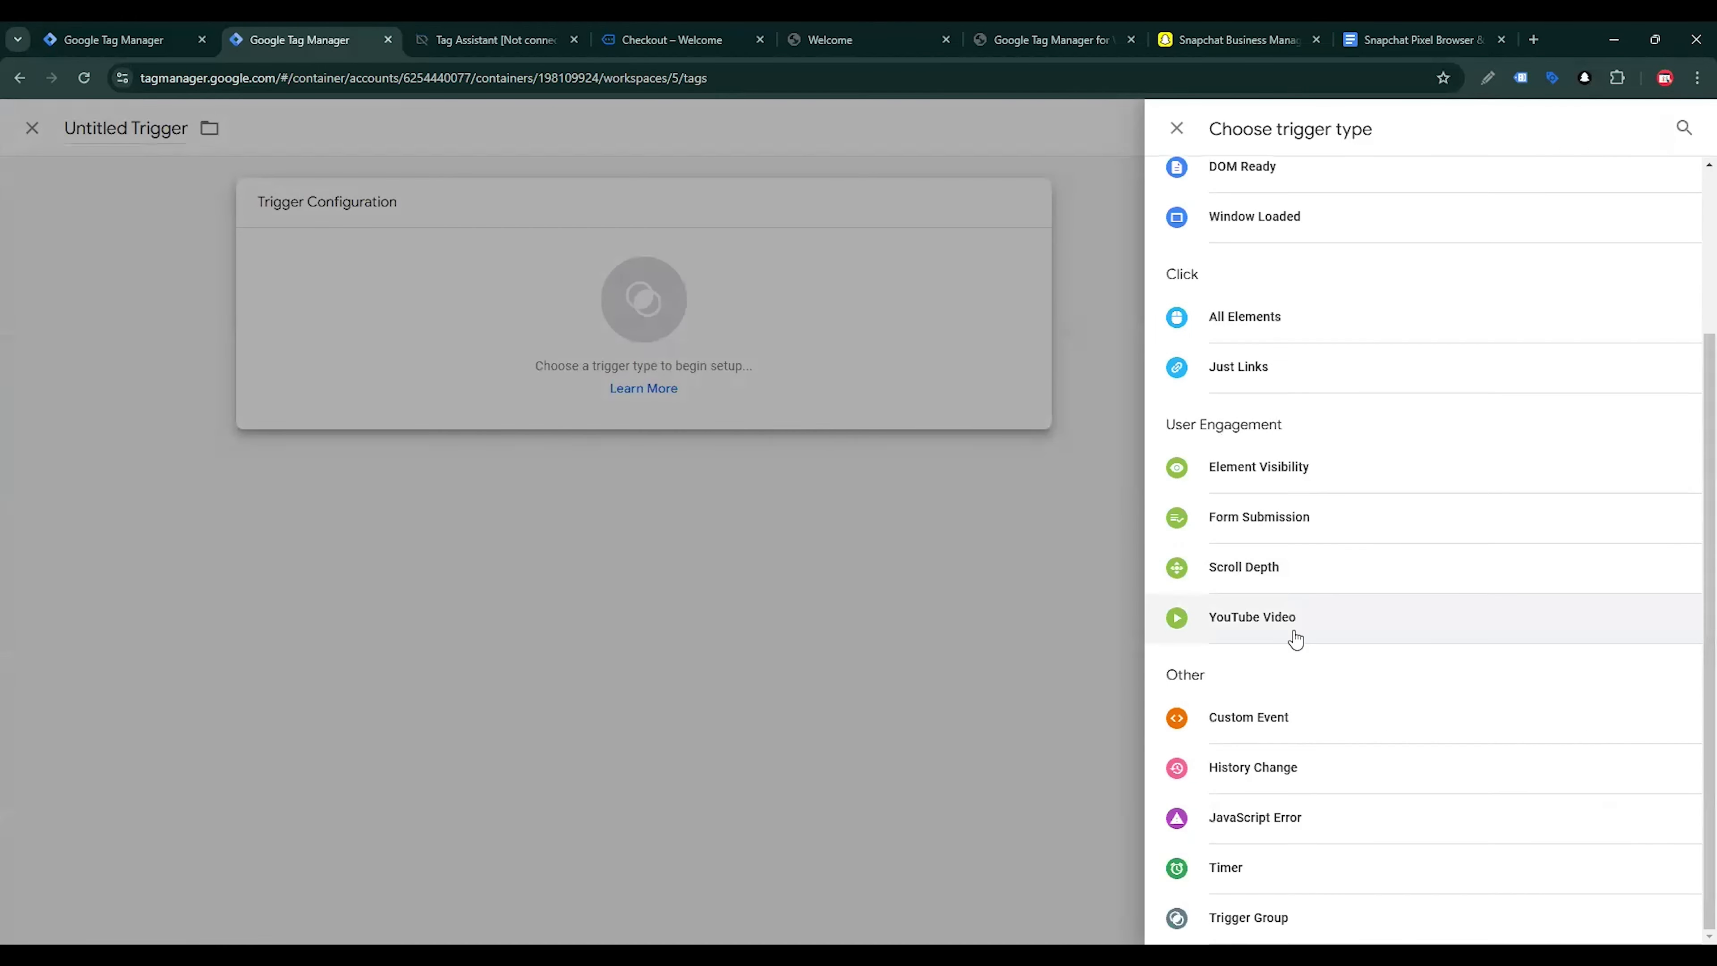
click(1272, 720)
Copy the purchase event heading from Tag Assistant and name the new trigger Event - purchase
click(503, 28)
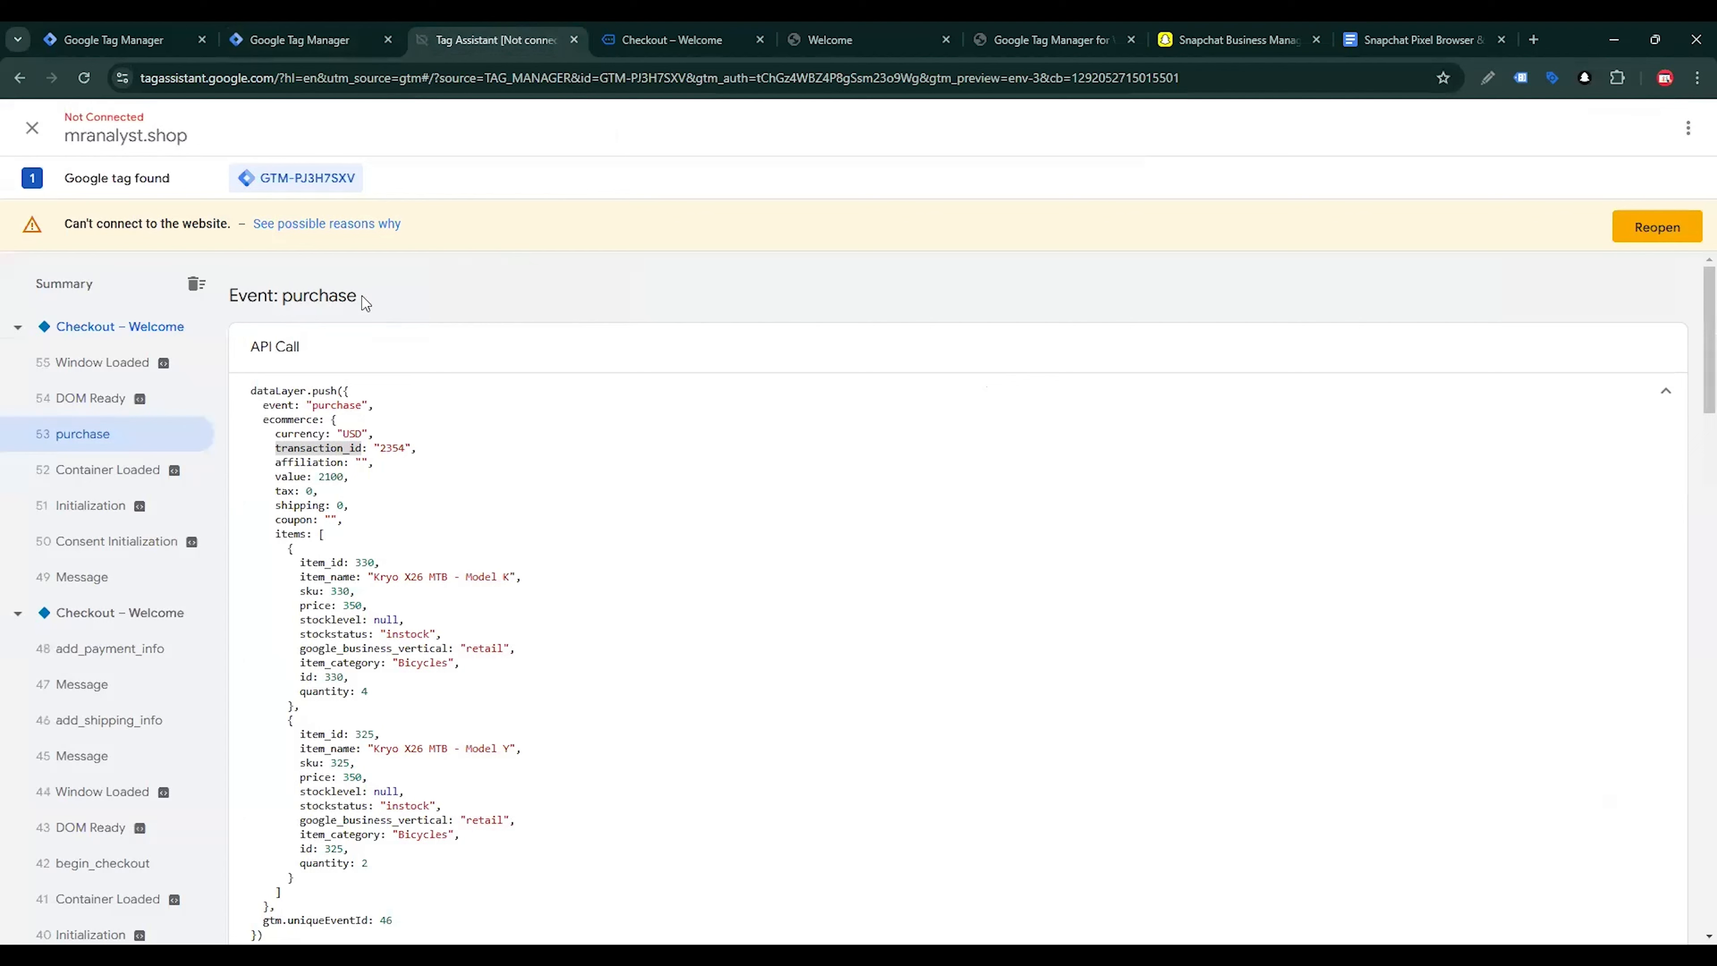
drag(362, 296, 231, 291)
key(ctrl+c)
click(300, 39)
click(546, 128)
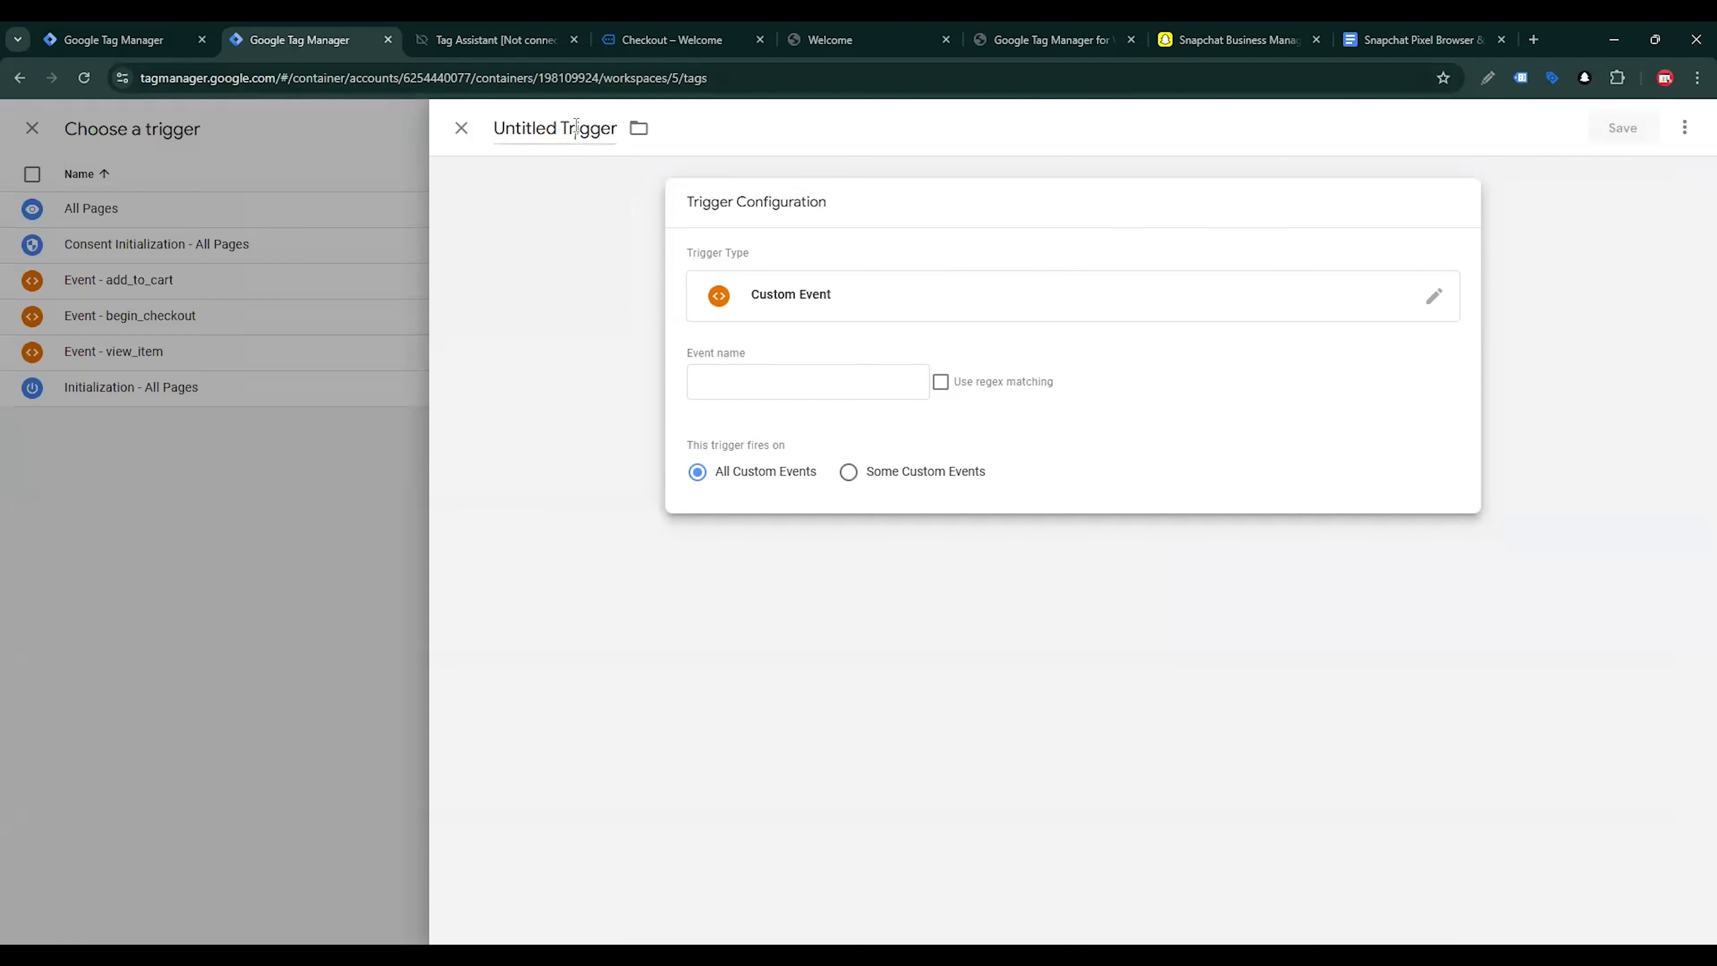
key(ctrl+v)
key(BackSpace)
text(-)
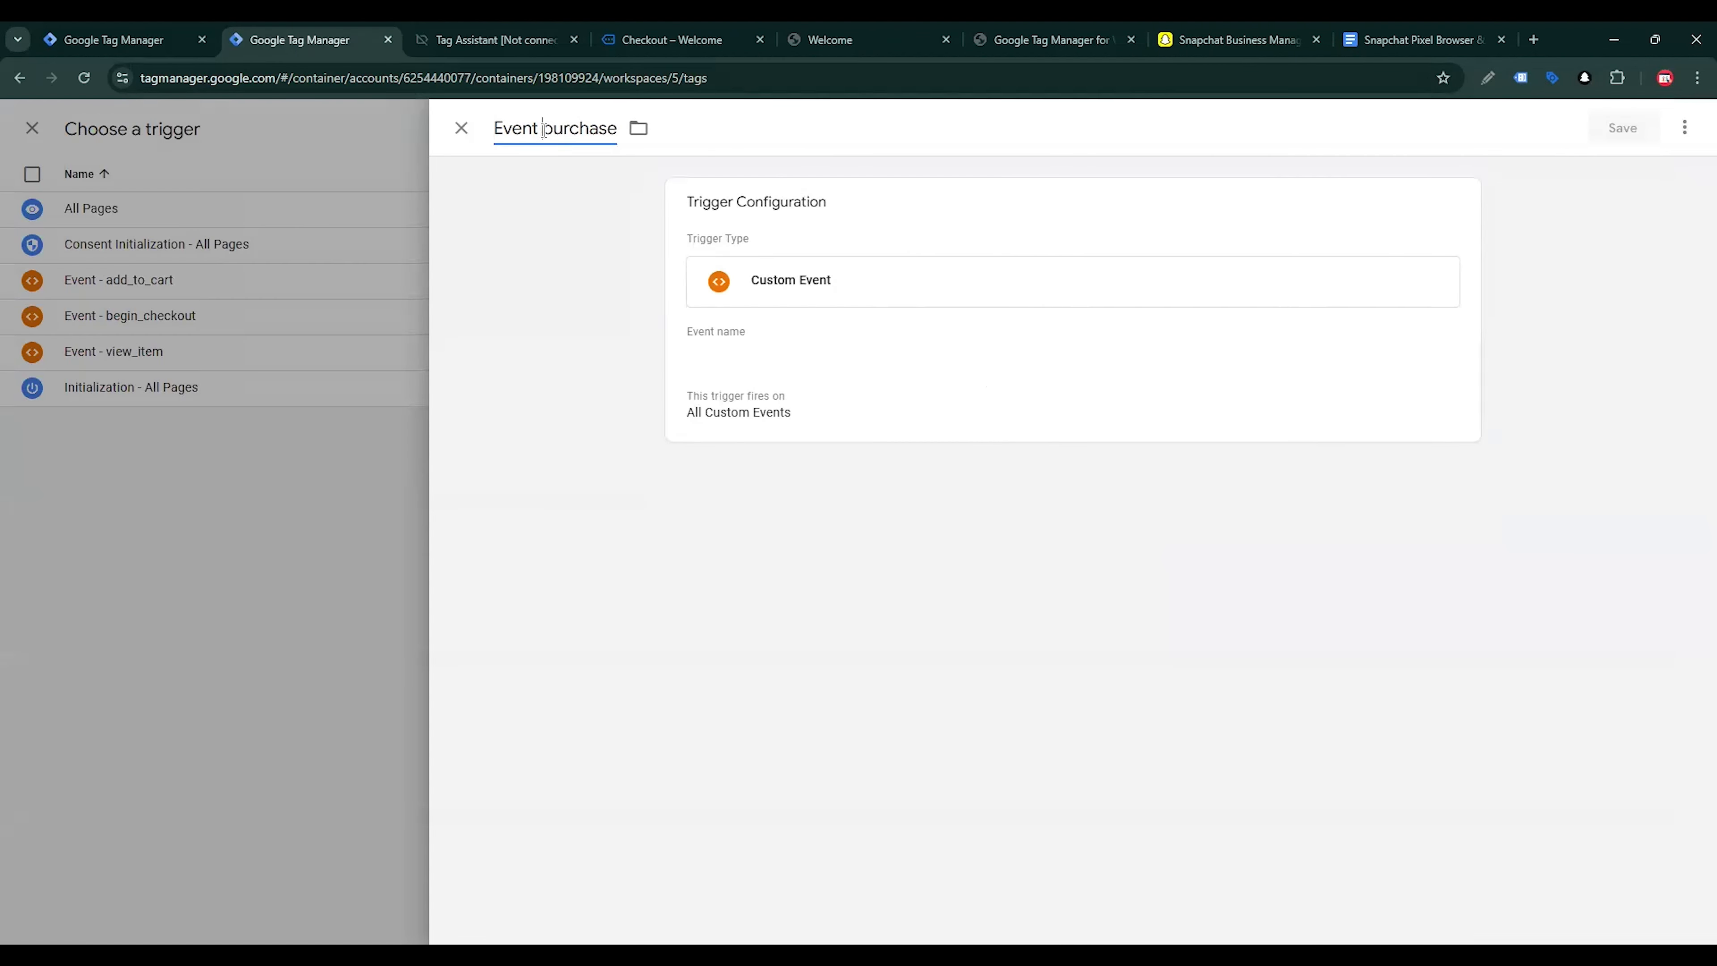
Set the trigger's event name to purchase, then save the trigger and the Snapchat - Purchase tag
drag(556, 129, 690, 145)
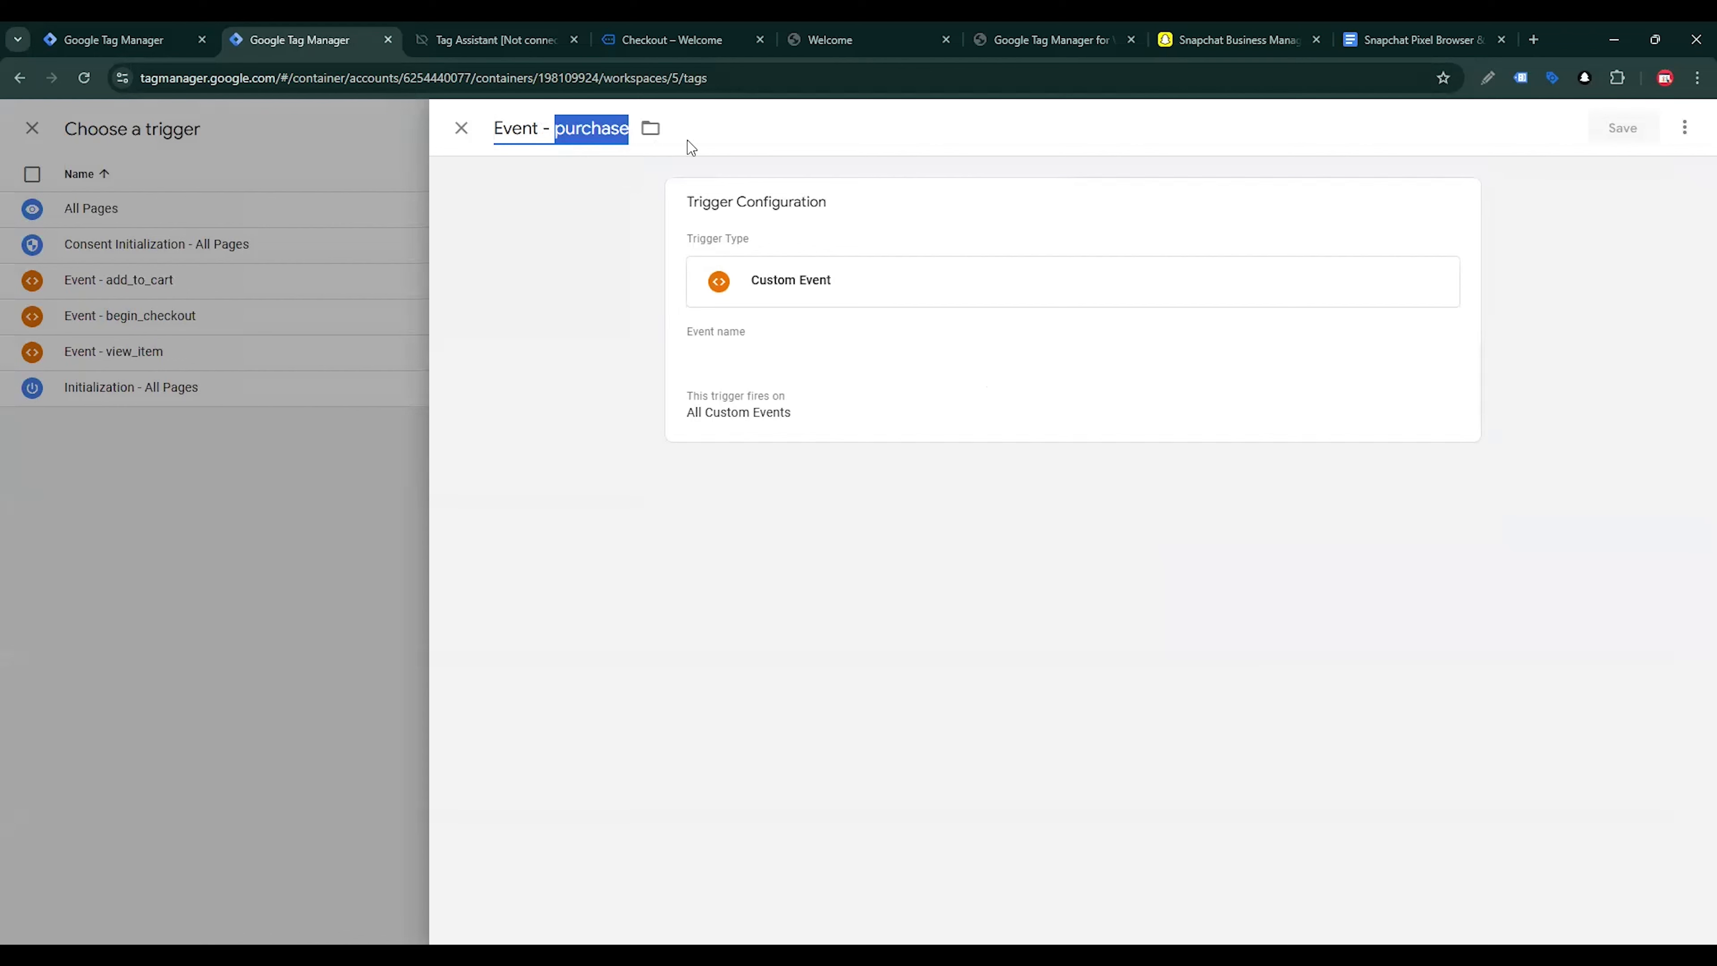
click(747, 371)
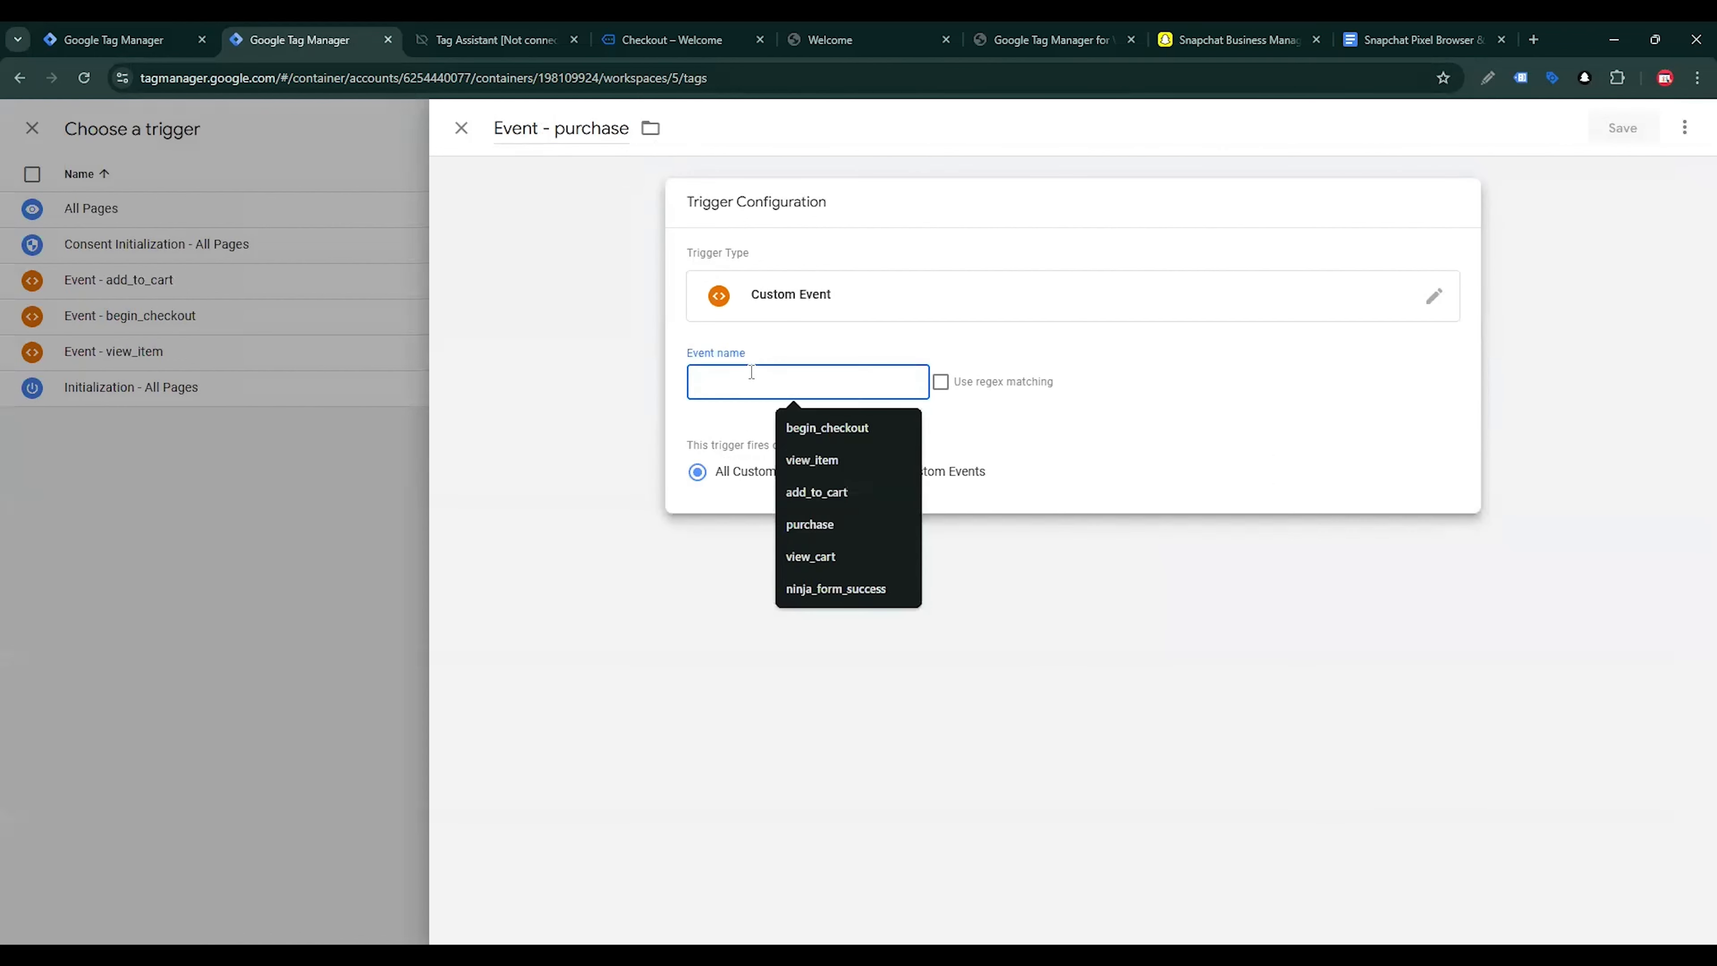
key(ctrl+v)
click(1639, 145)
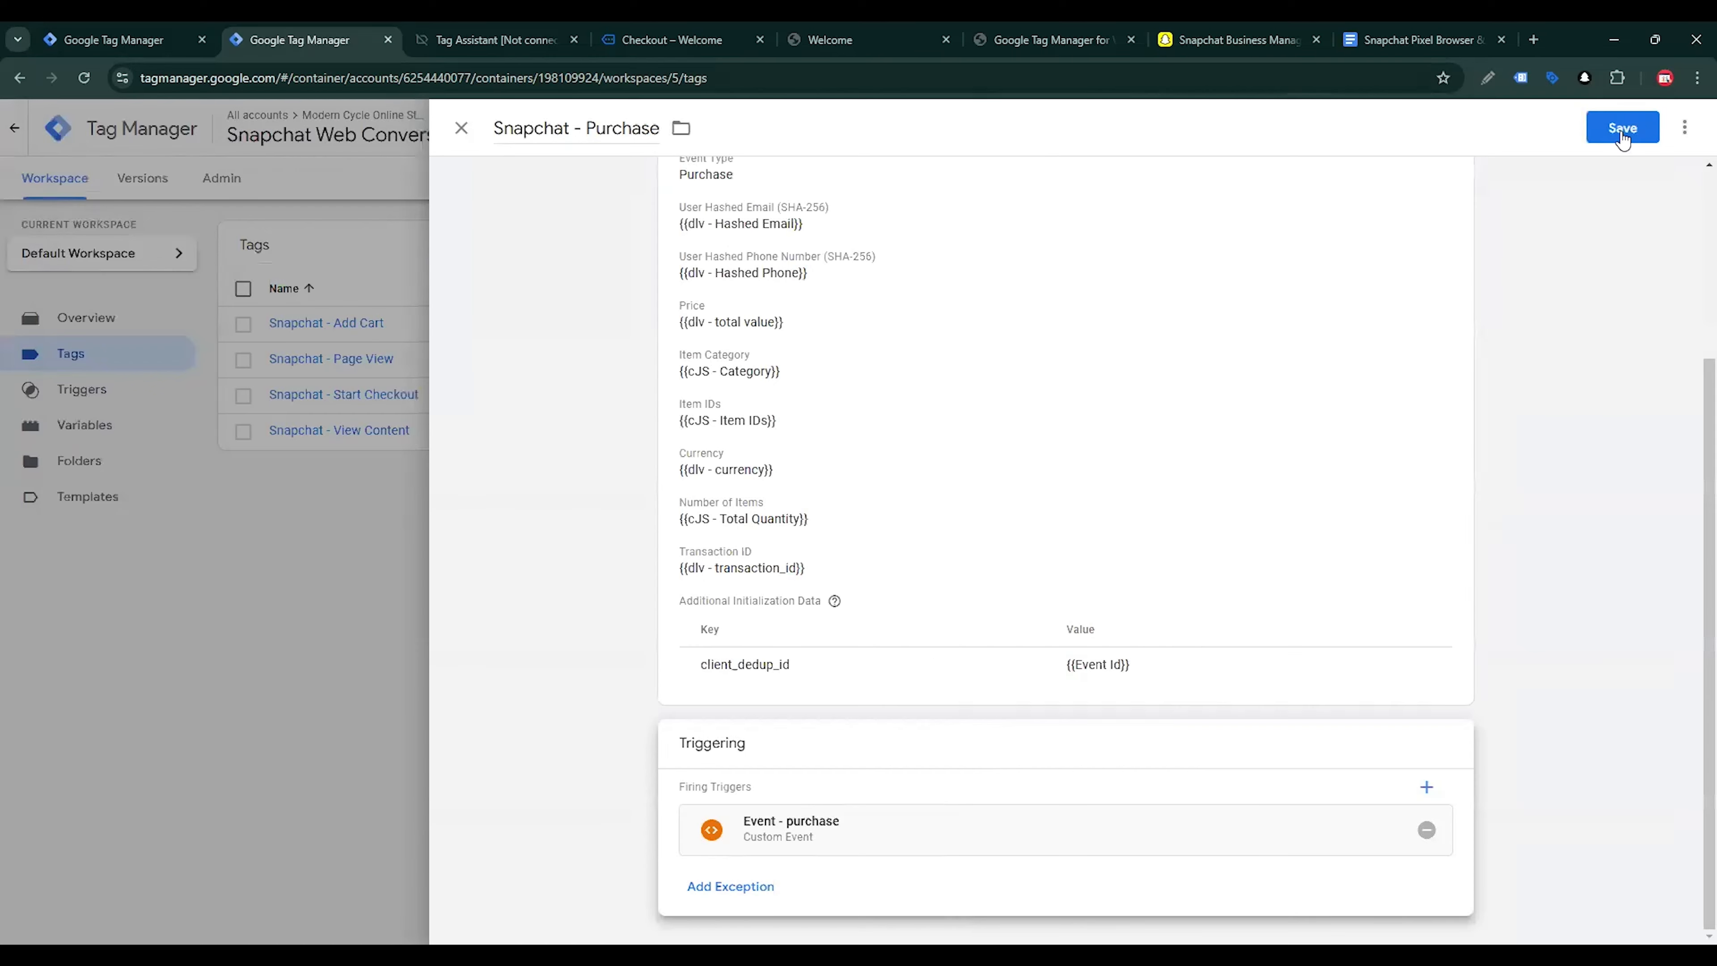
click(1632, 119)
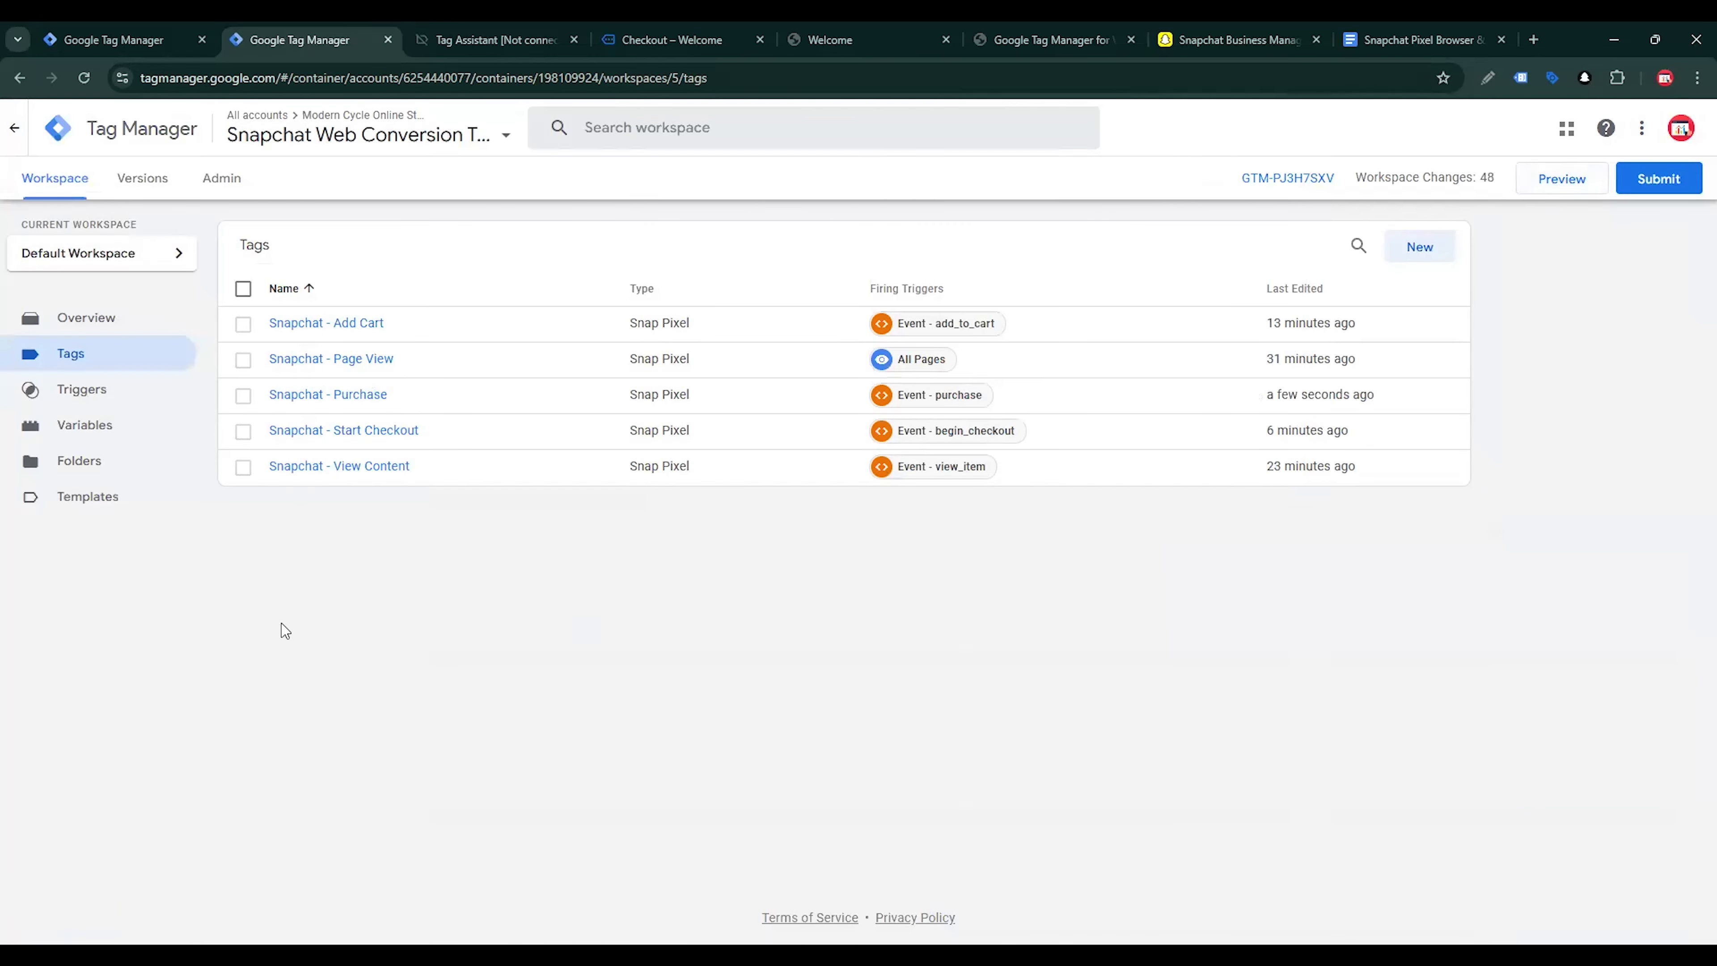
Preview the container with Tag Assistant, close the old Welcome page and switch to the newly connected store page
click(1534, 180)
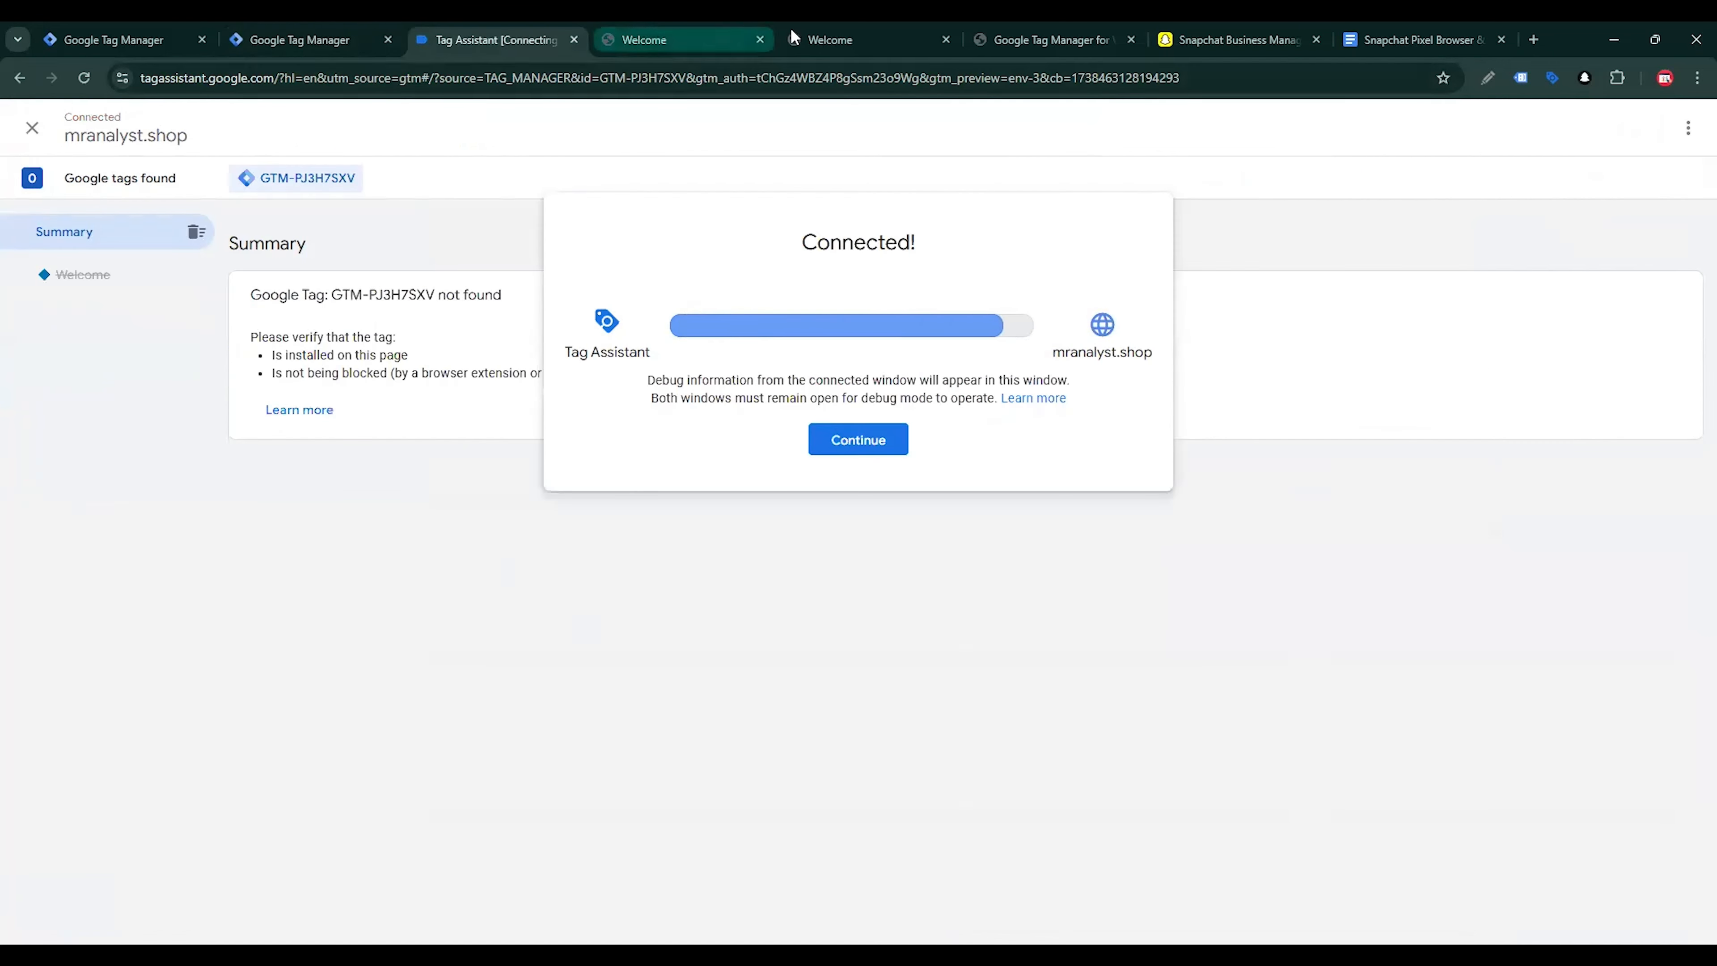
click(946, 39)
click(676, 39)
Open the Kryo X26 MTB – Model X product from New Arrivals and add one to the cart
scroll(772, 491, down, 10)
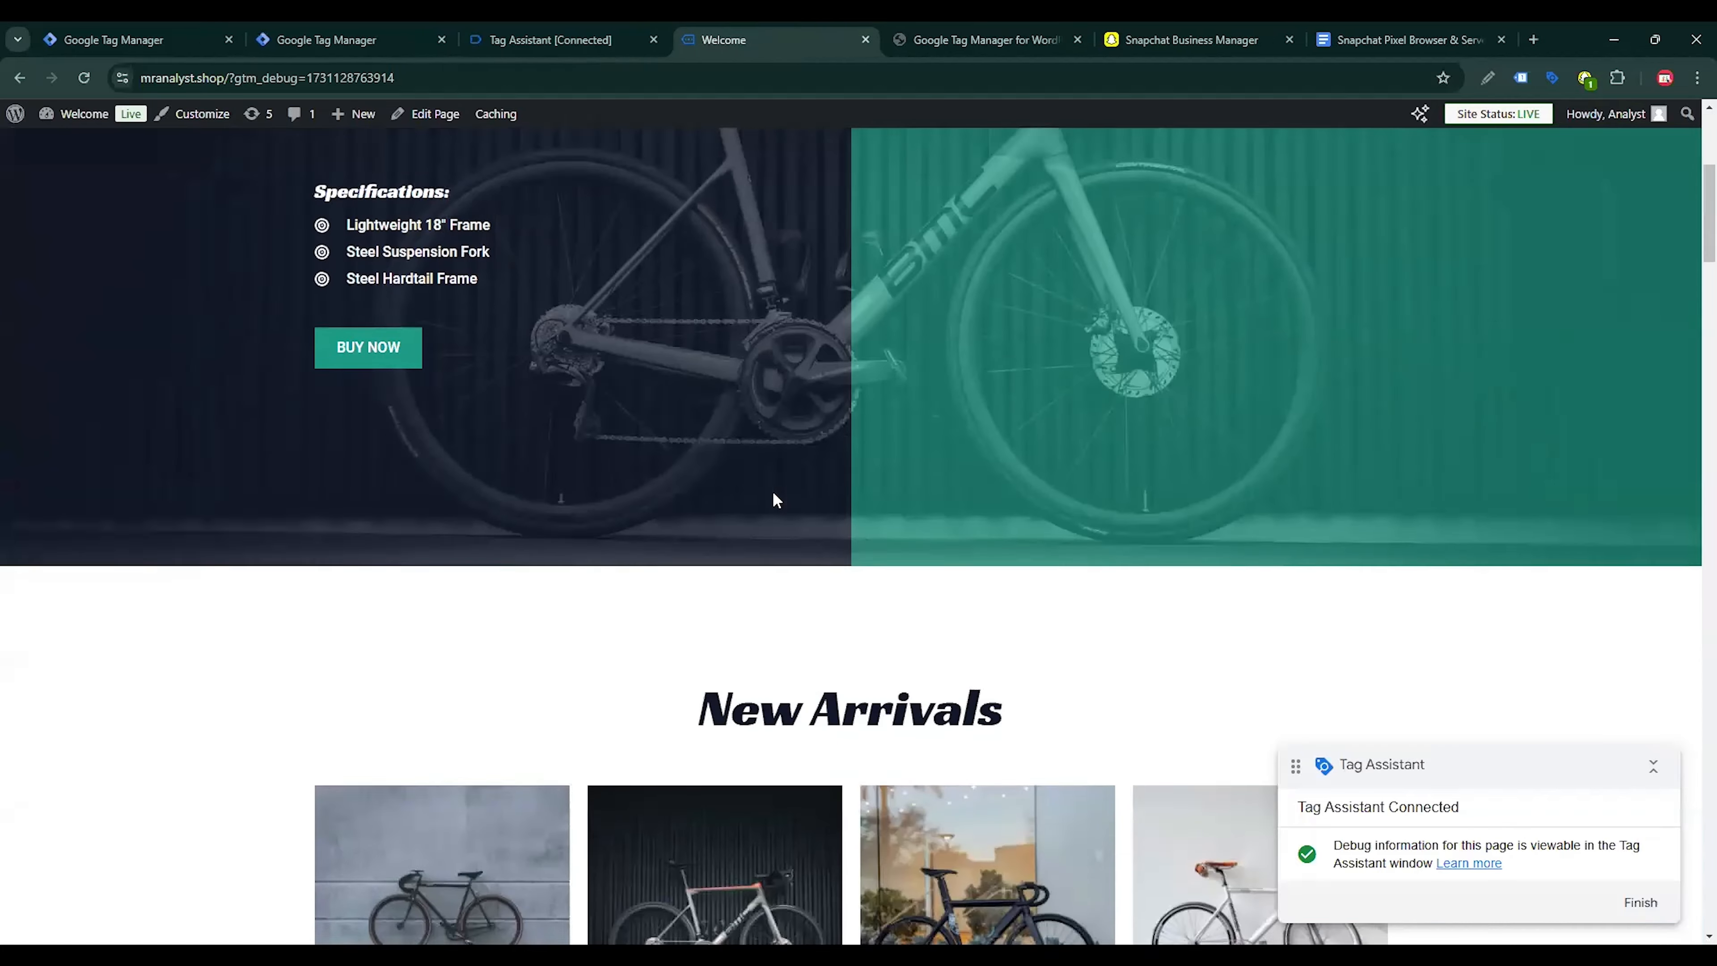
click(698, 475)
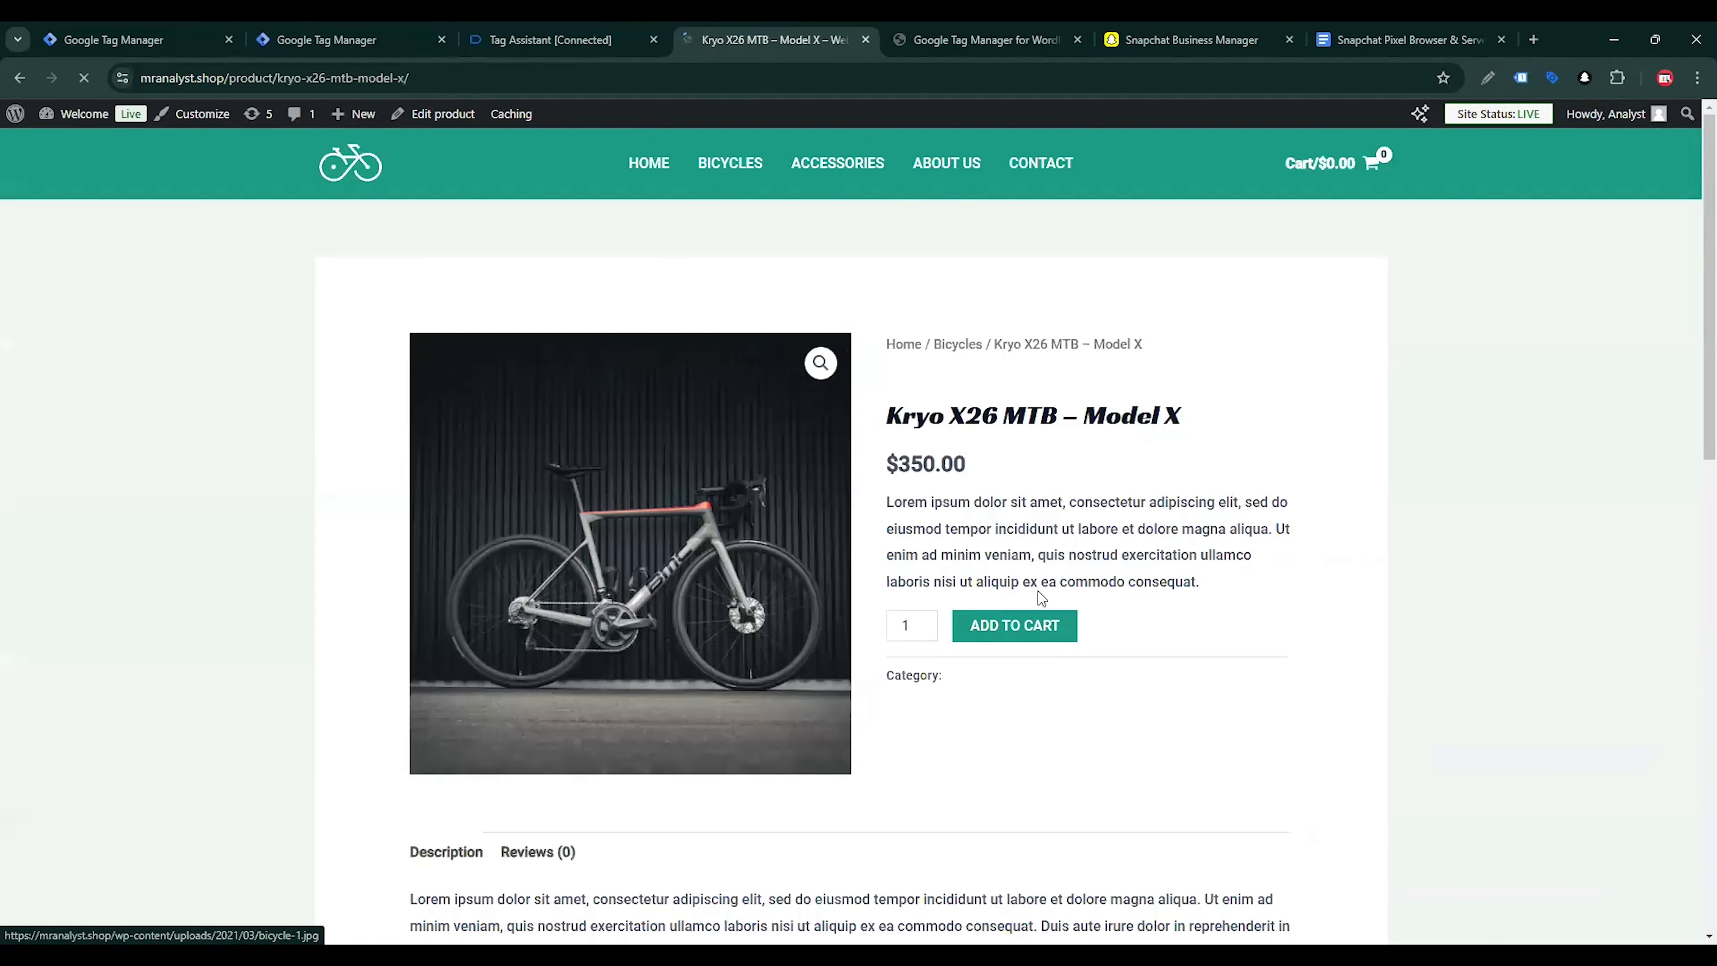
click(1015, 629)
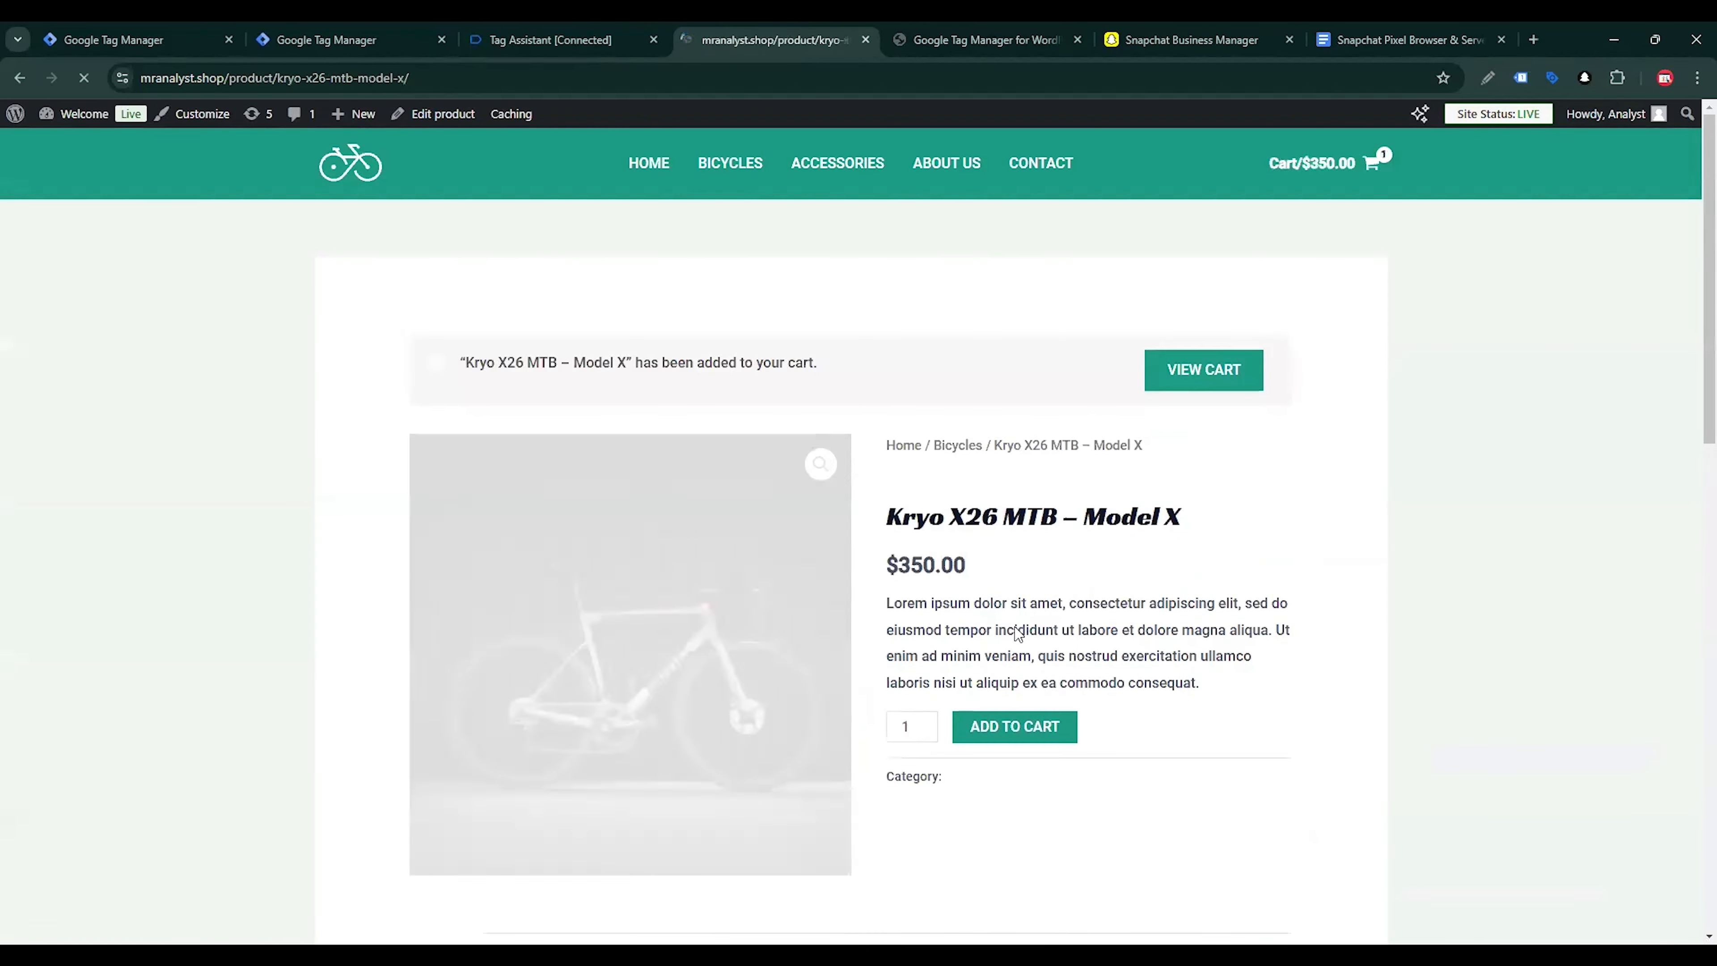
View the cart, proceed to checkout and place the test order
click(1220, 378)
click(1137, 684)
scroll(1138, 685, down, 4)
click(1137, 682)
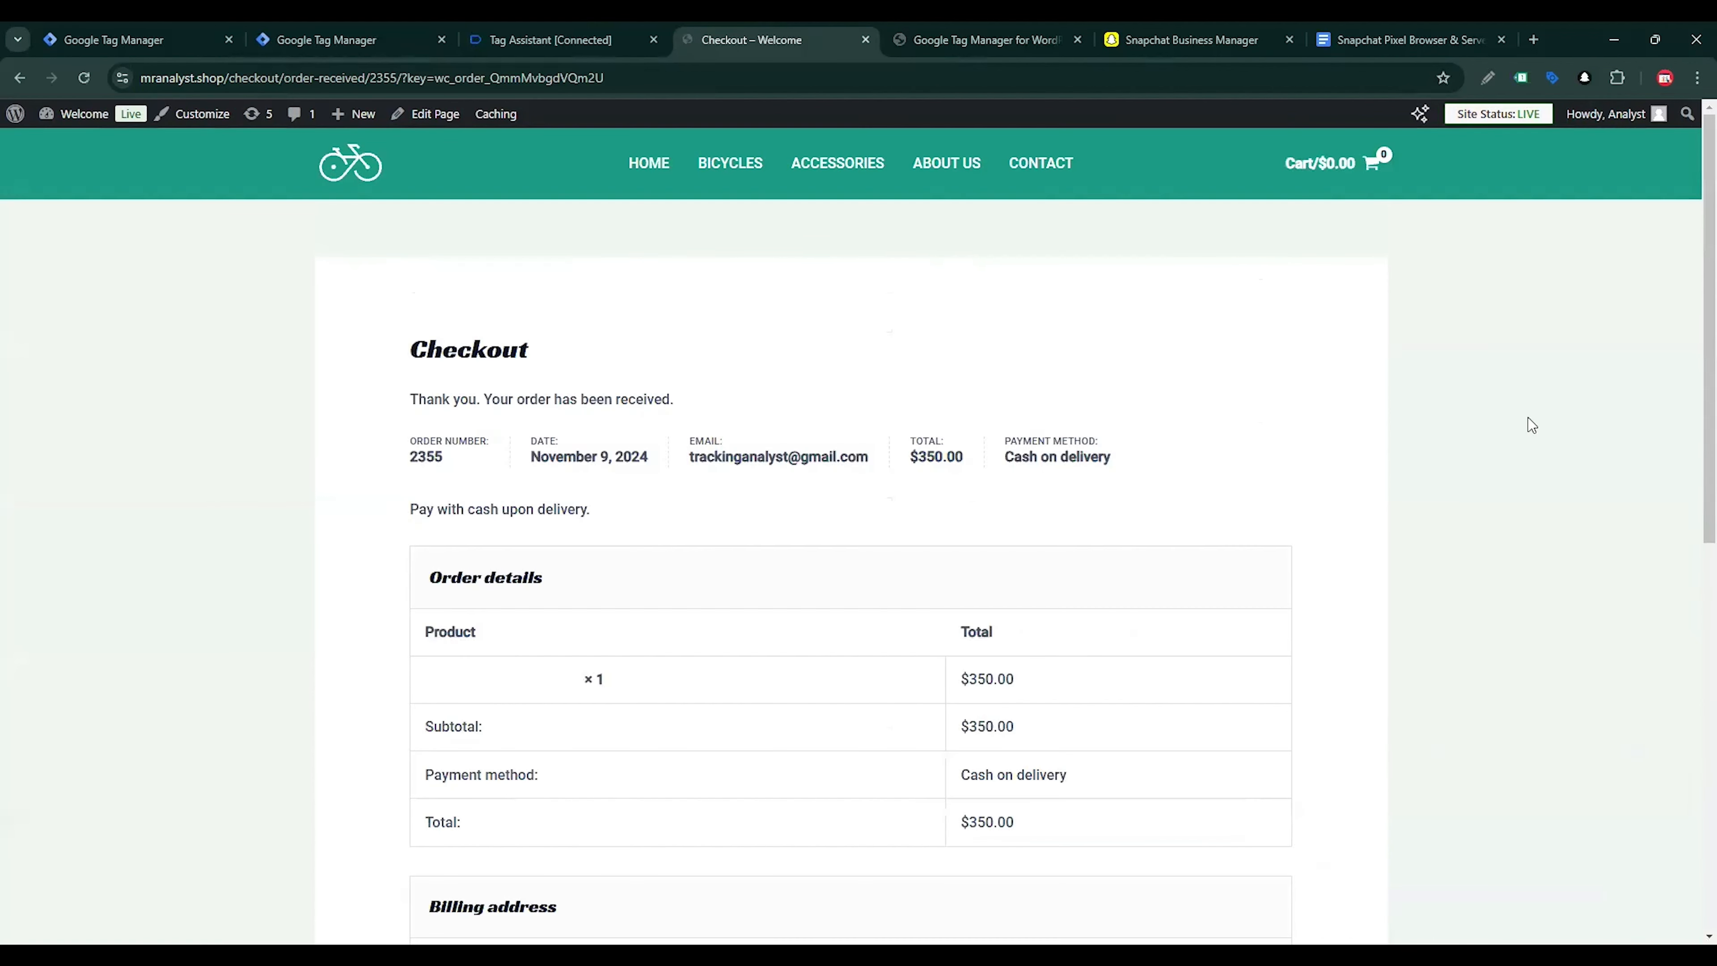
Examine the Purchase event's parameters on the order confirmation page with Snapchat Pixel Helper
mouse_move(1590, 122)
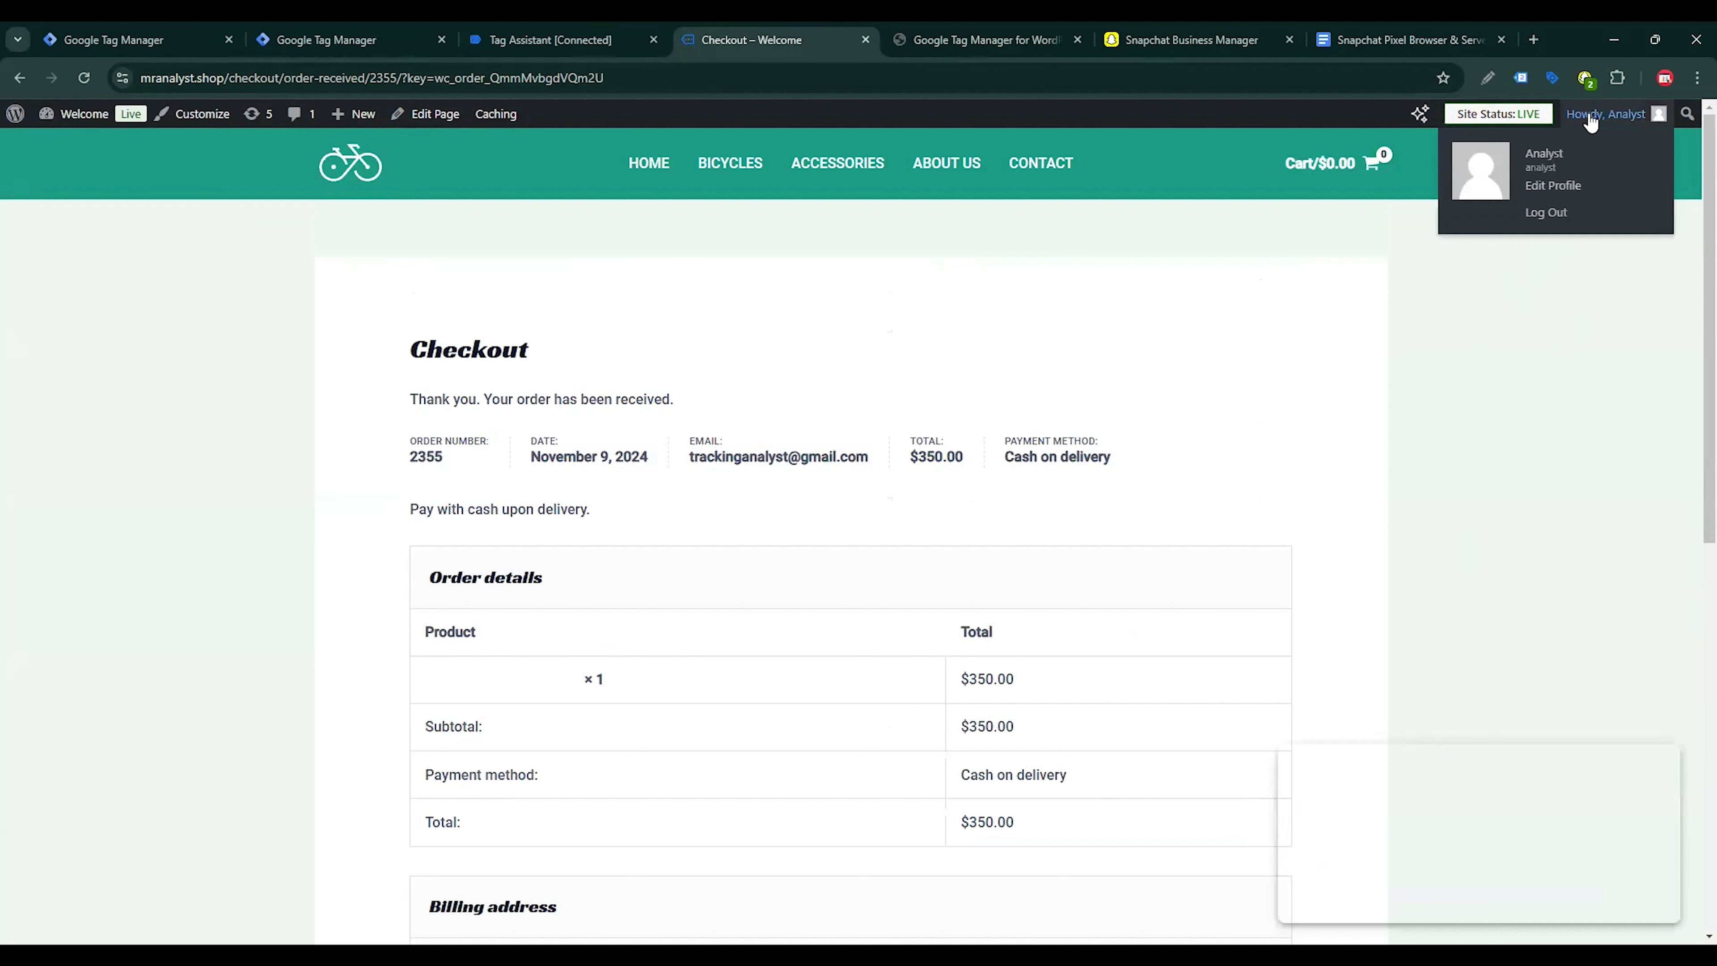
click(1584, 78)
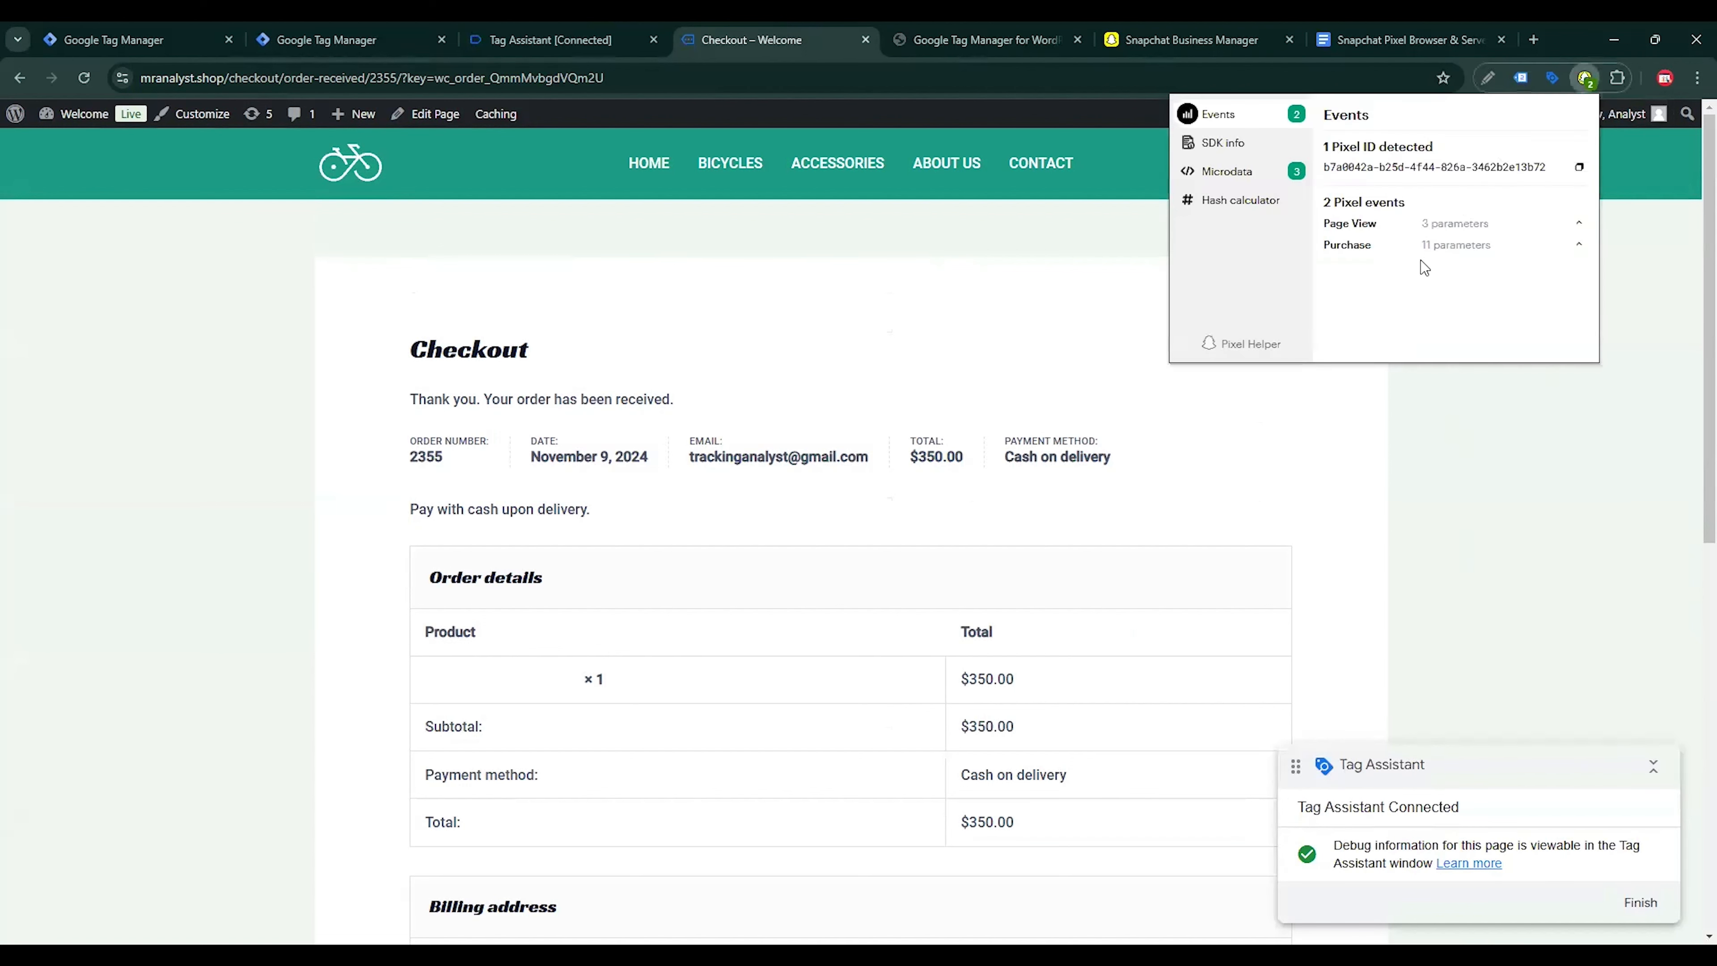
click(1425, 246)
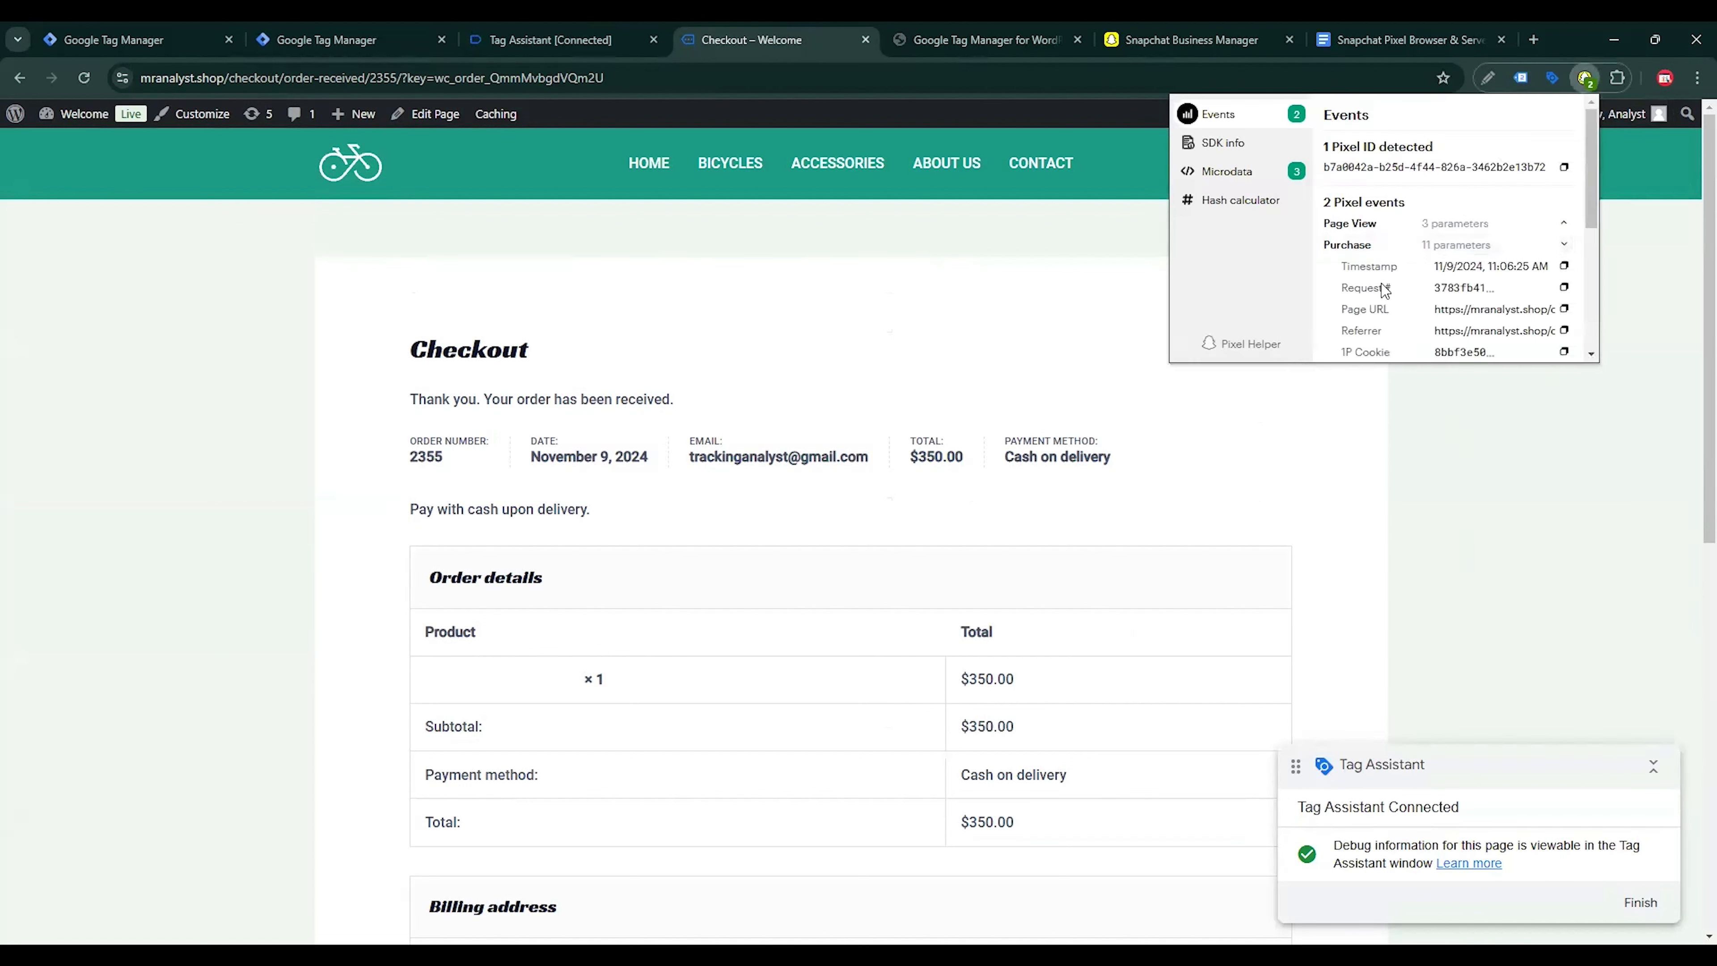
scroll(1486, 308, down, 1)
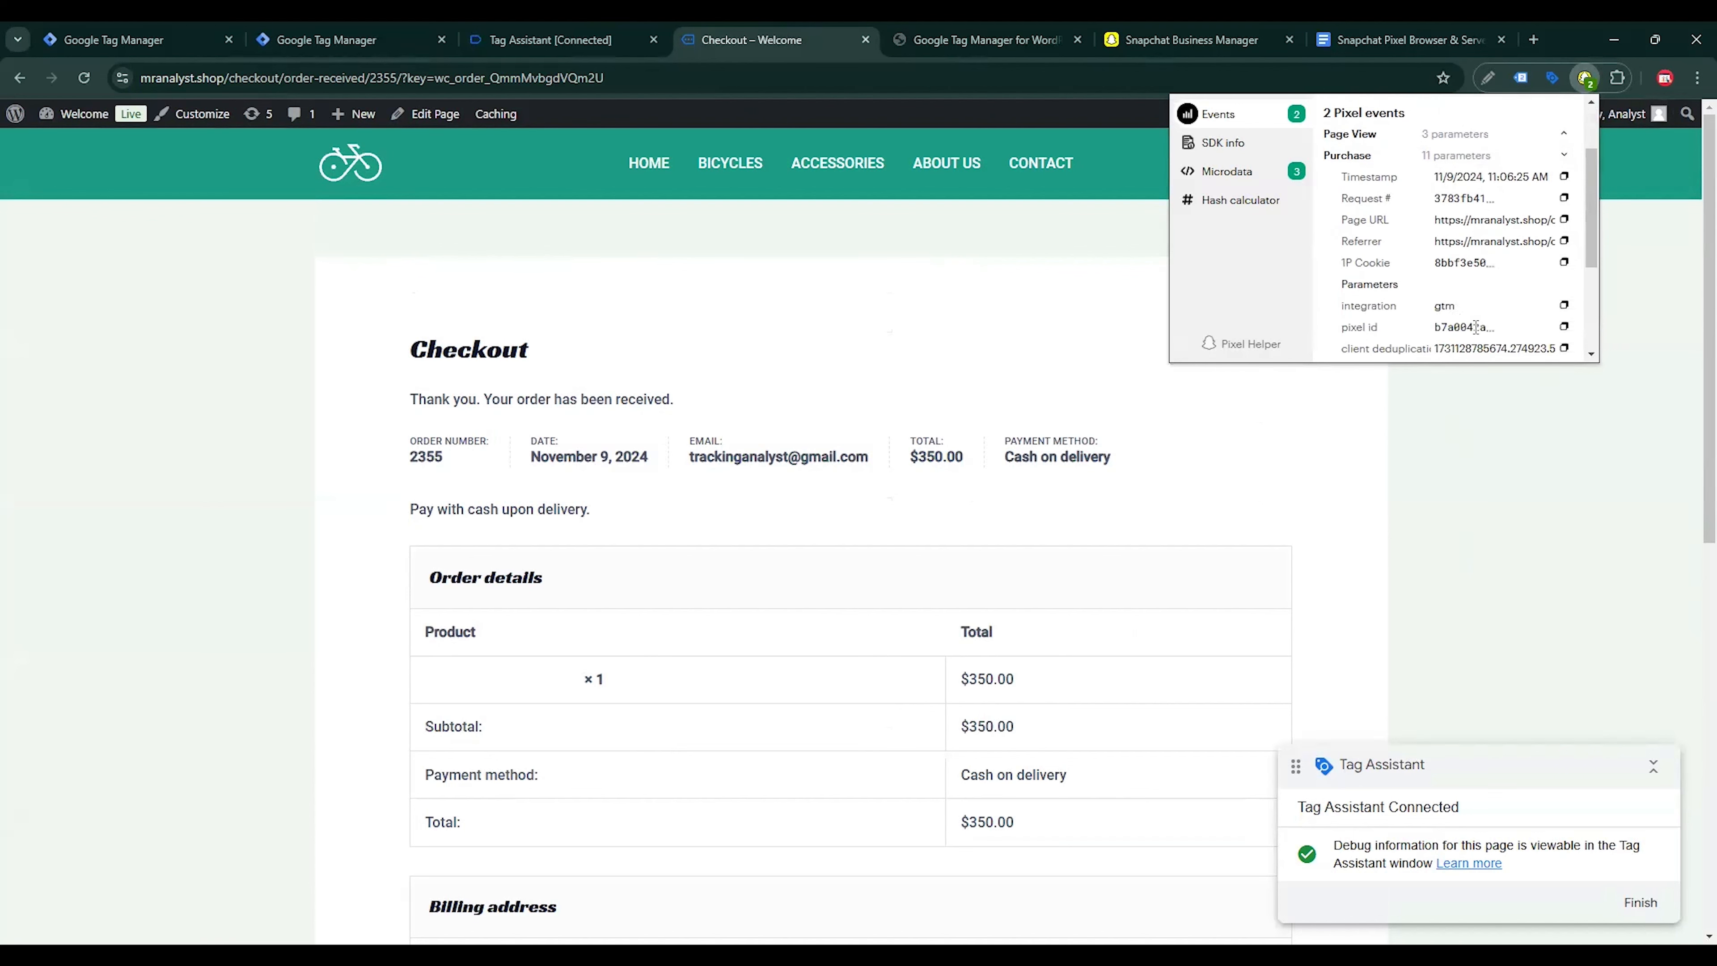
scroll(1476, 327, down, 1)
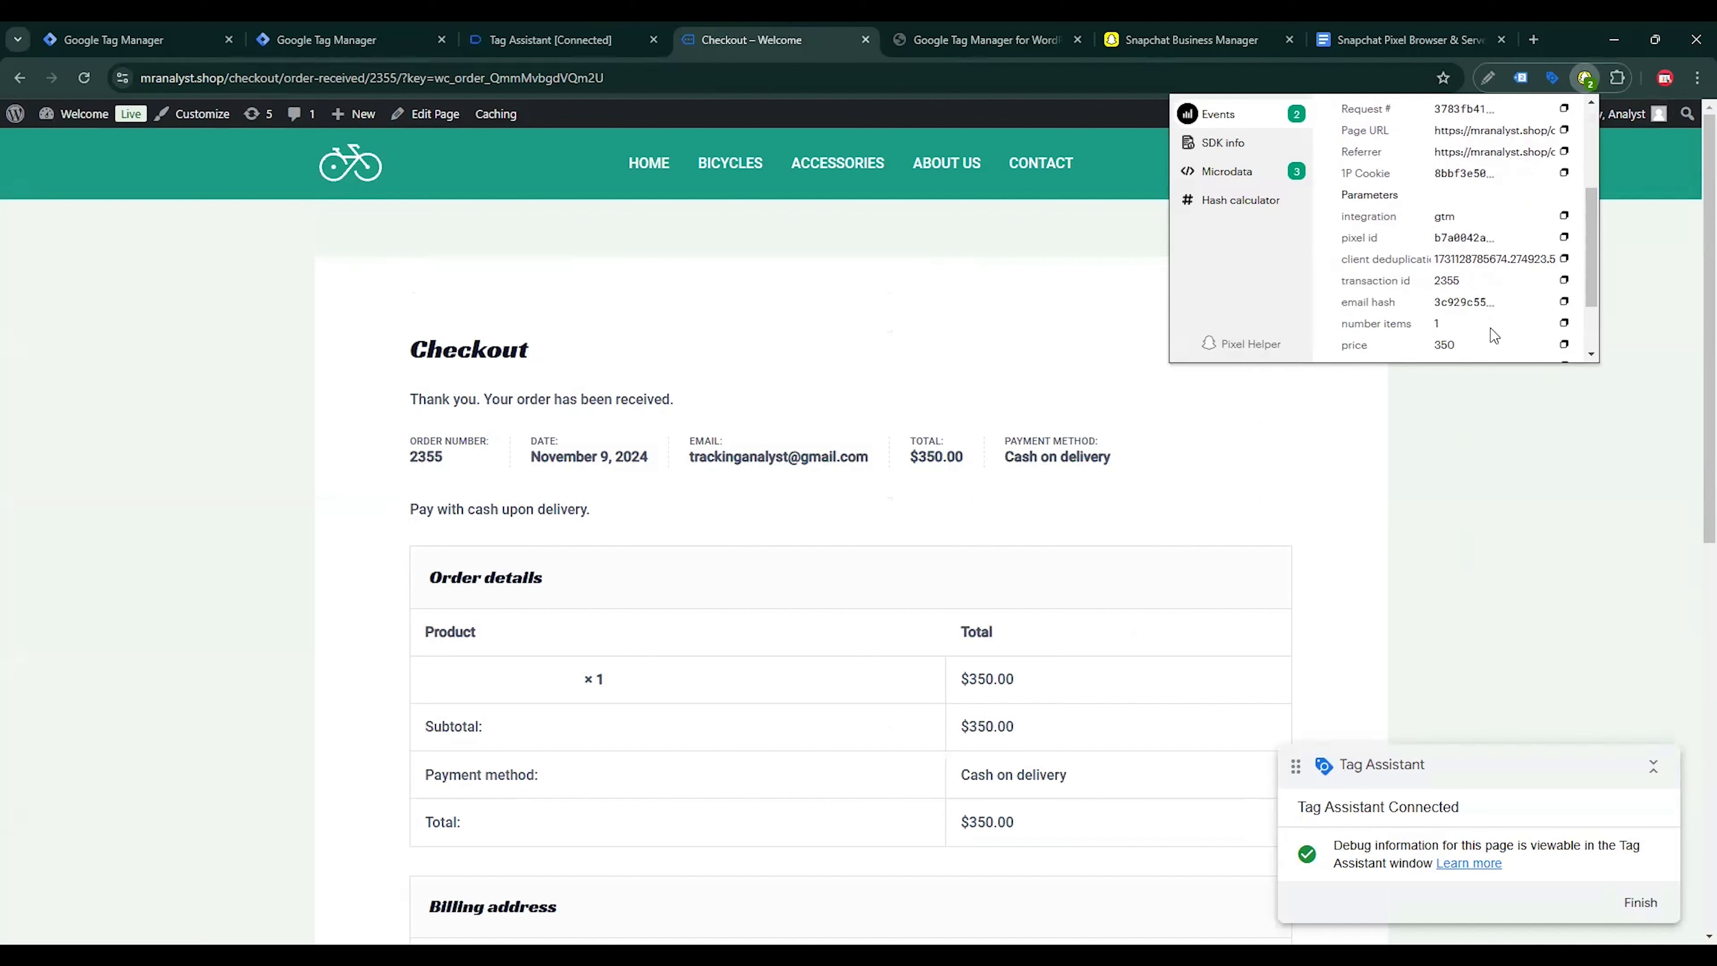
Examine the remaining Purchase parameters in Snapchat Pixel Helper and the fired tags in the Tag Assistant summary
scroll(1474, 332, down, 1)
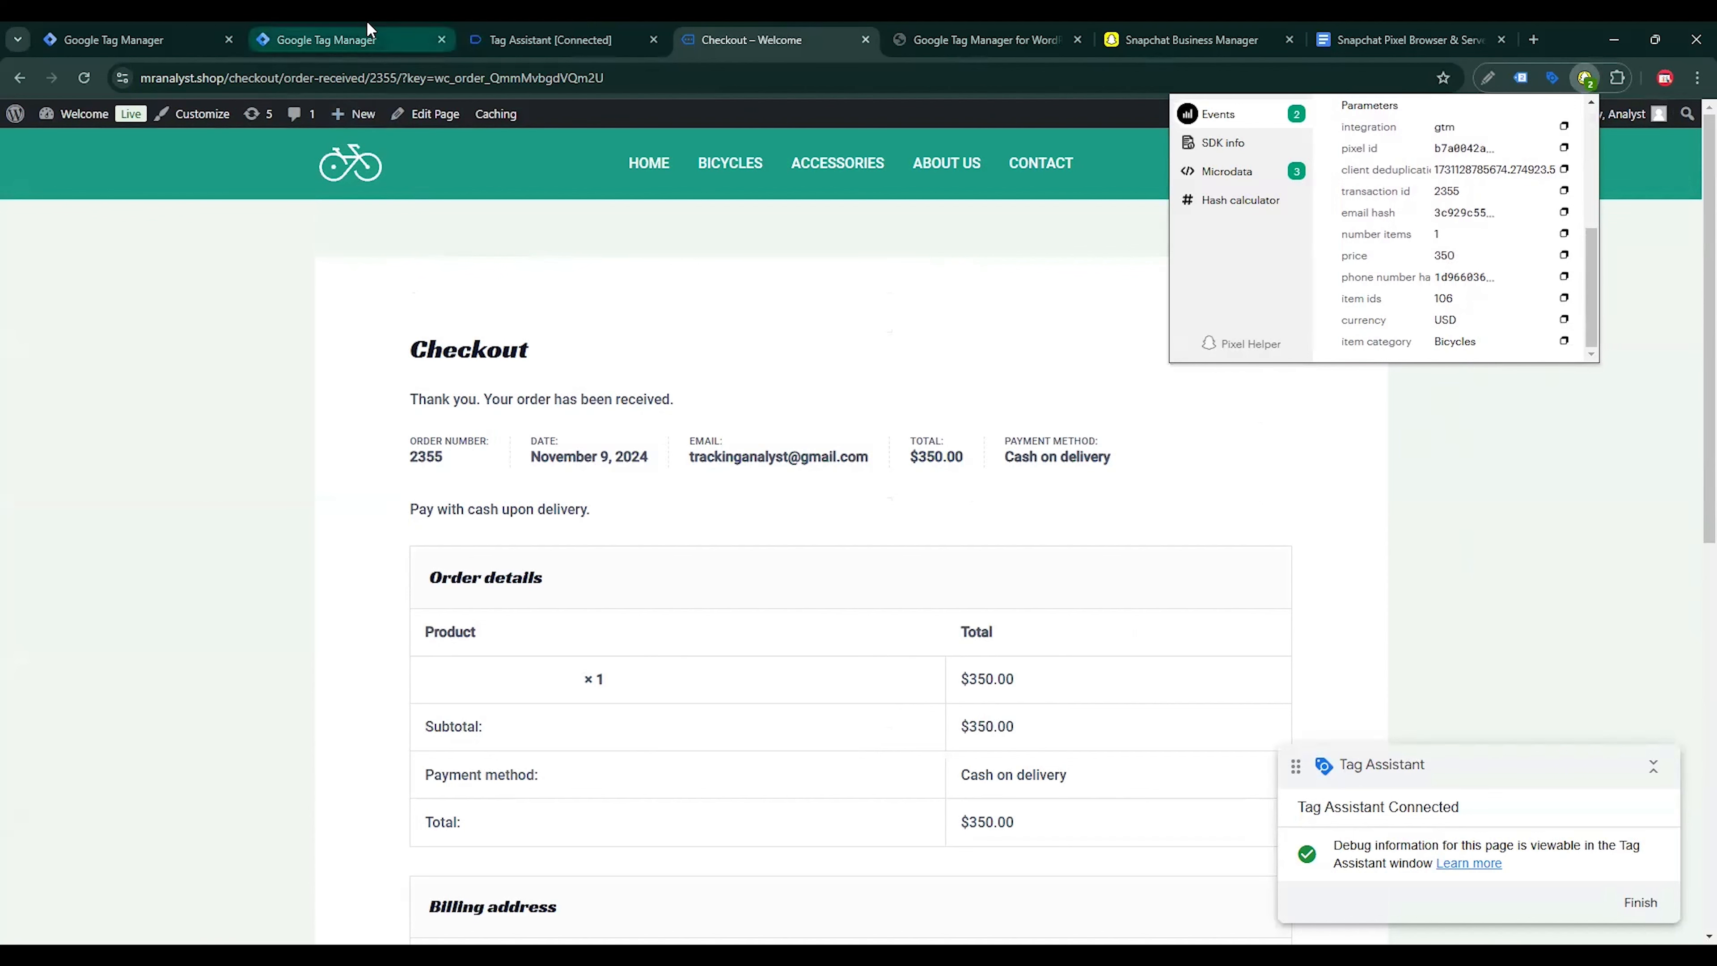
click(855, 436)
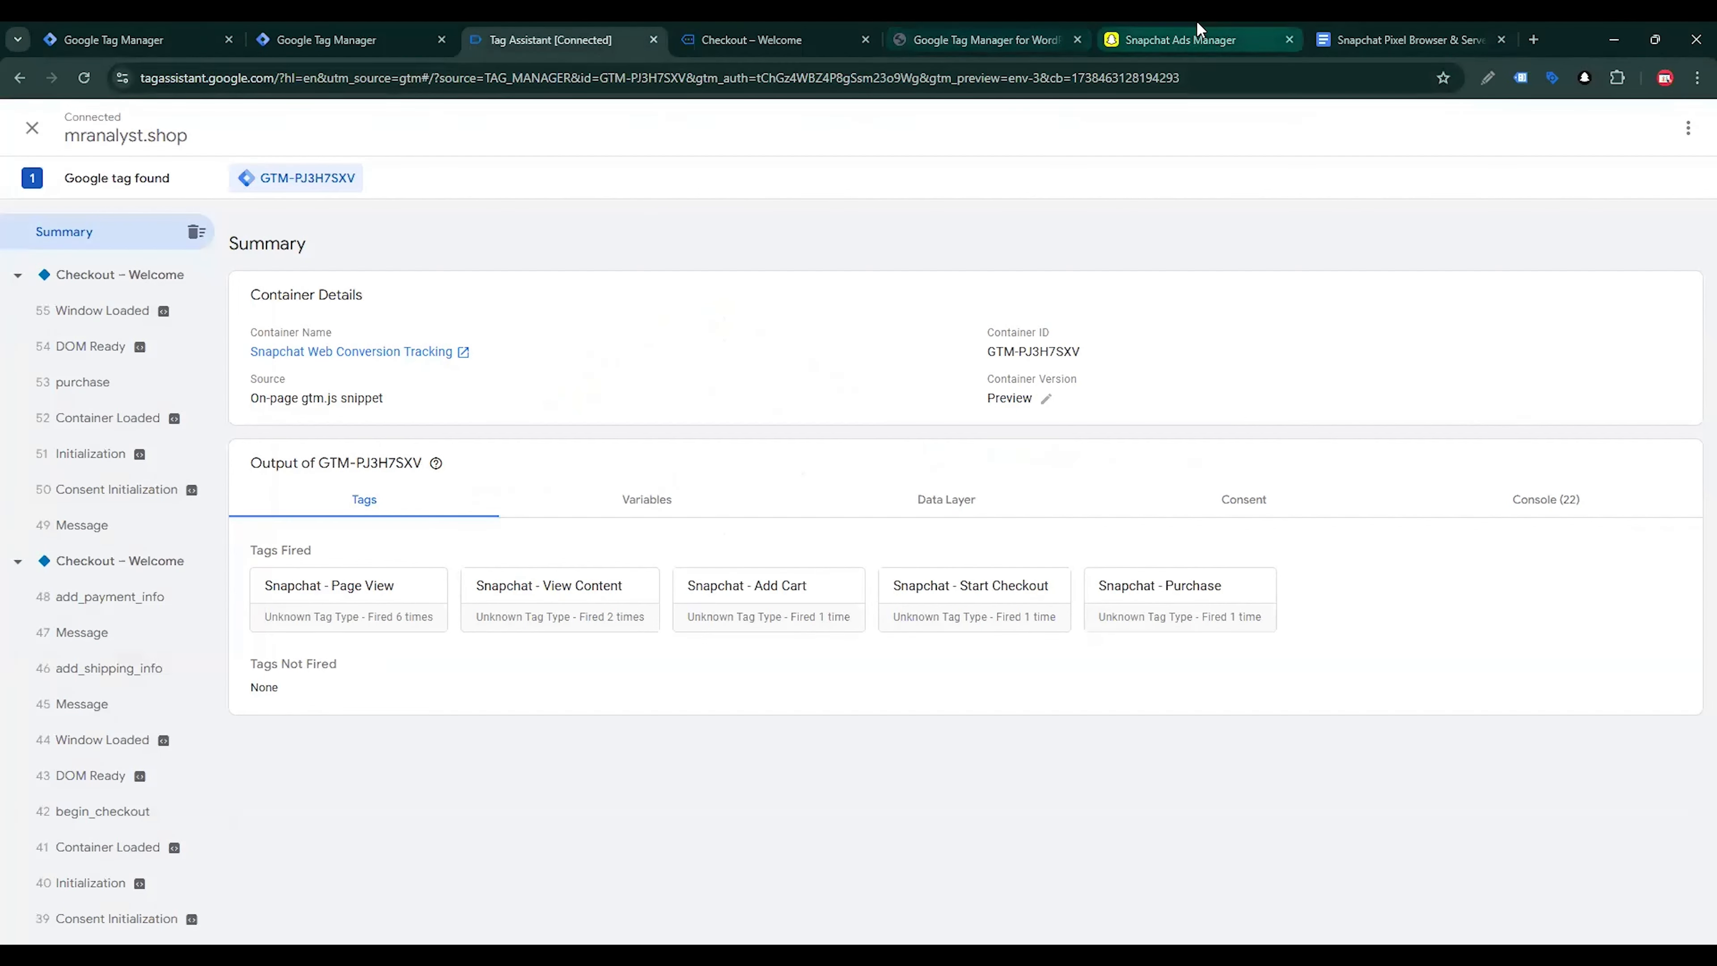
Switch to Snapchat Ads Manager and examine the Purchase event's parameters in the web event details, then close them
click(1197, 34)
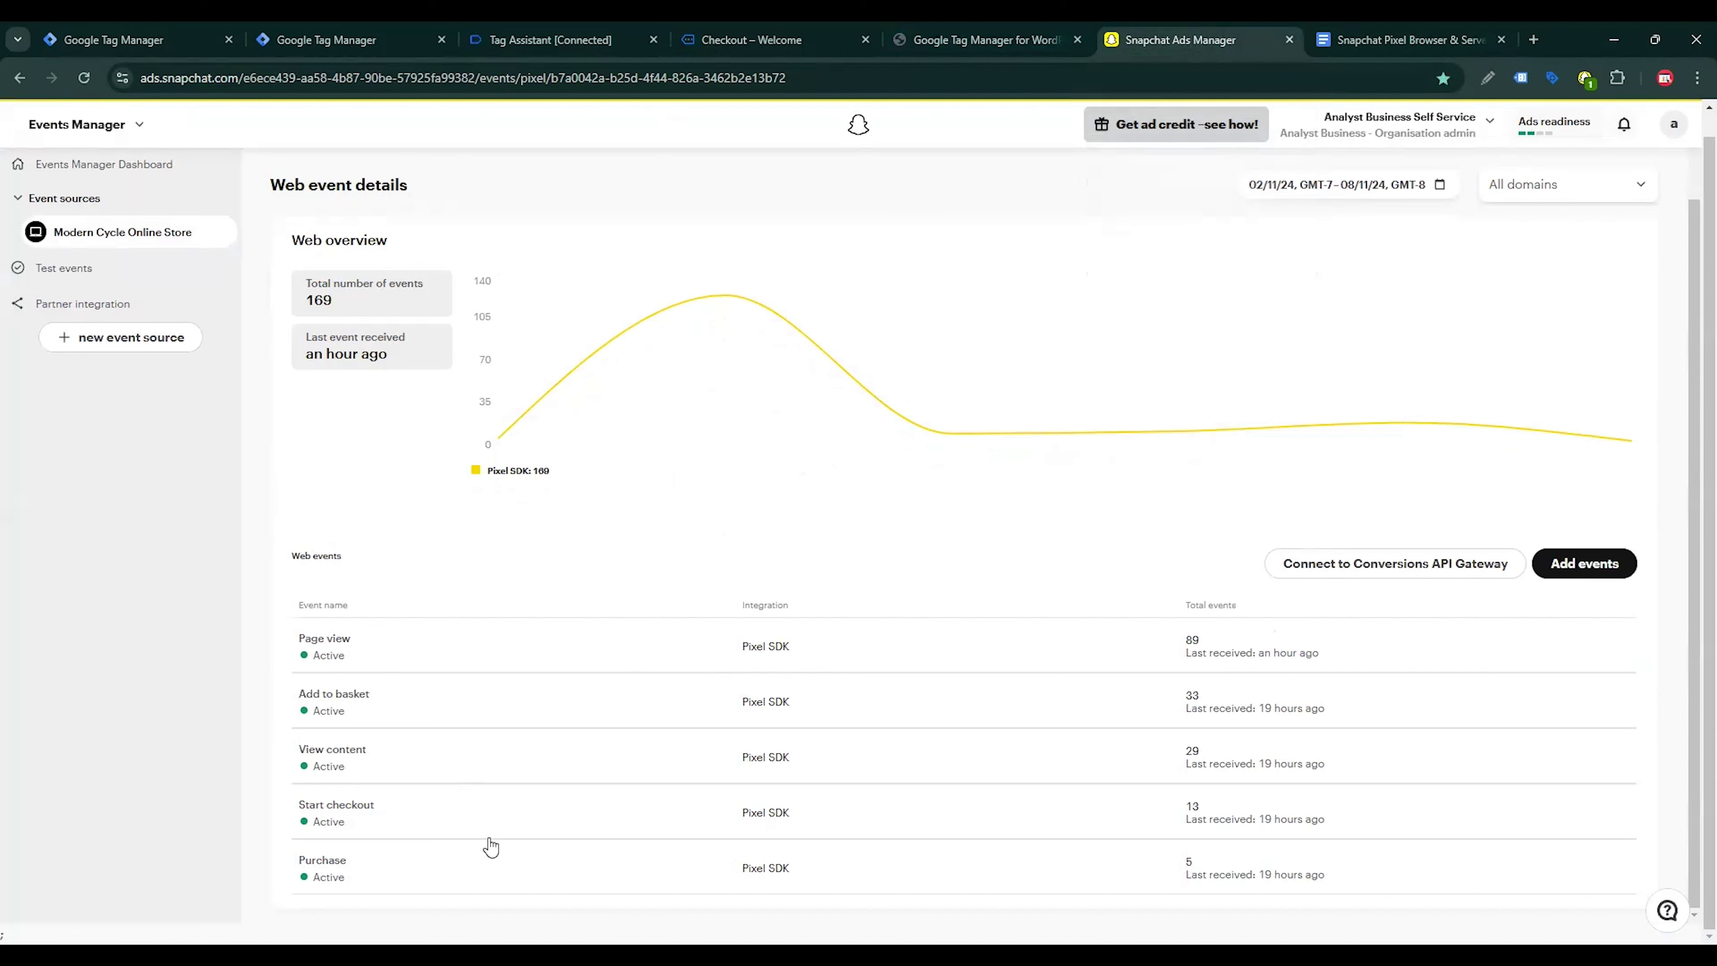
click(387, 871)
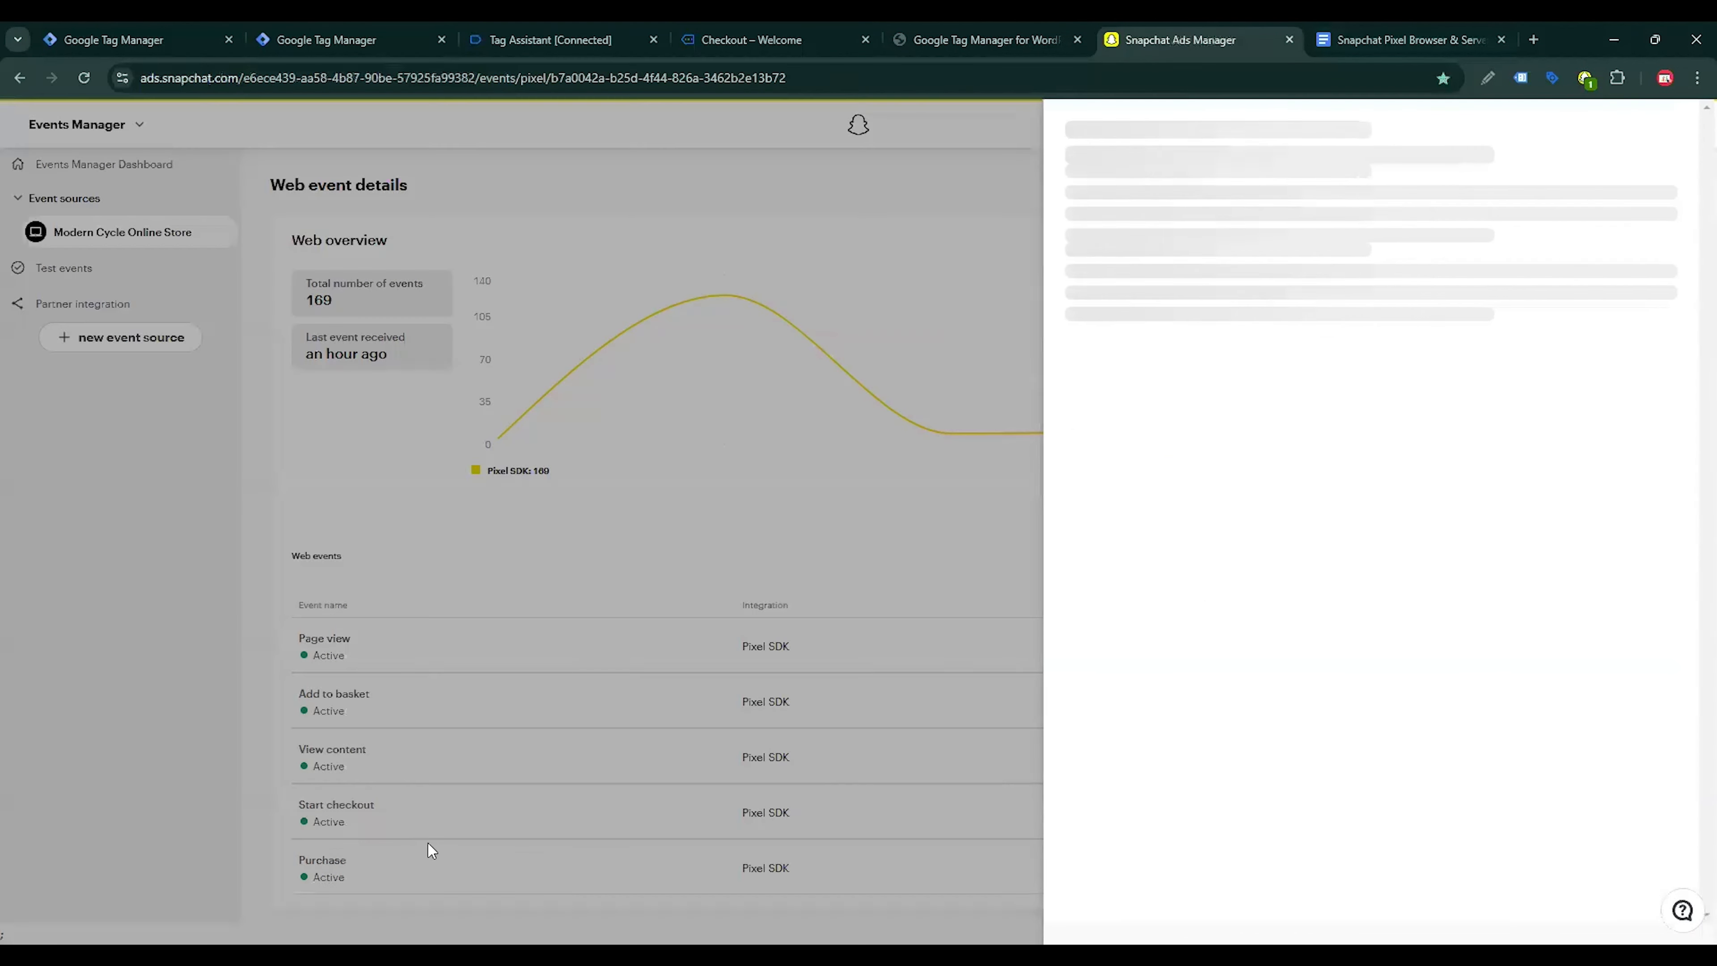
scroll(1395, 680, down, 2)
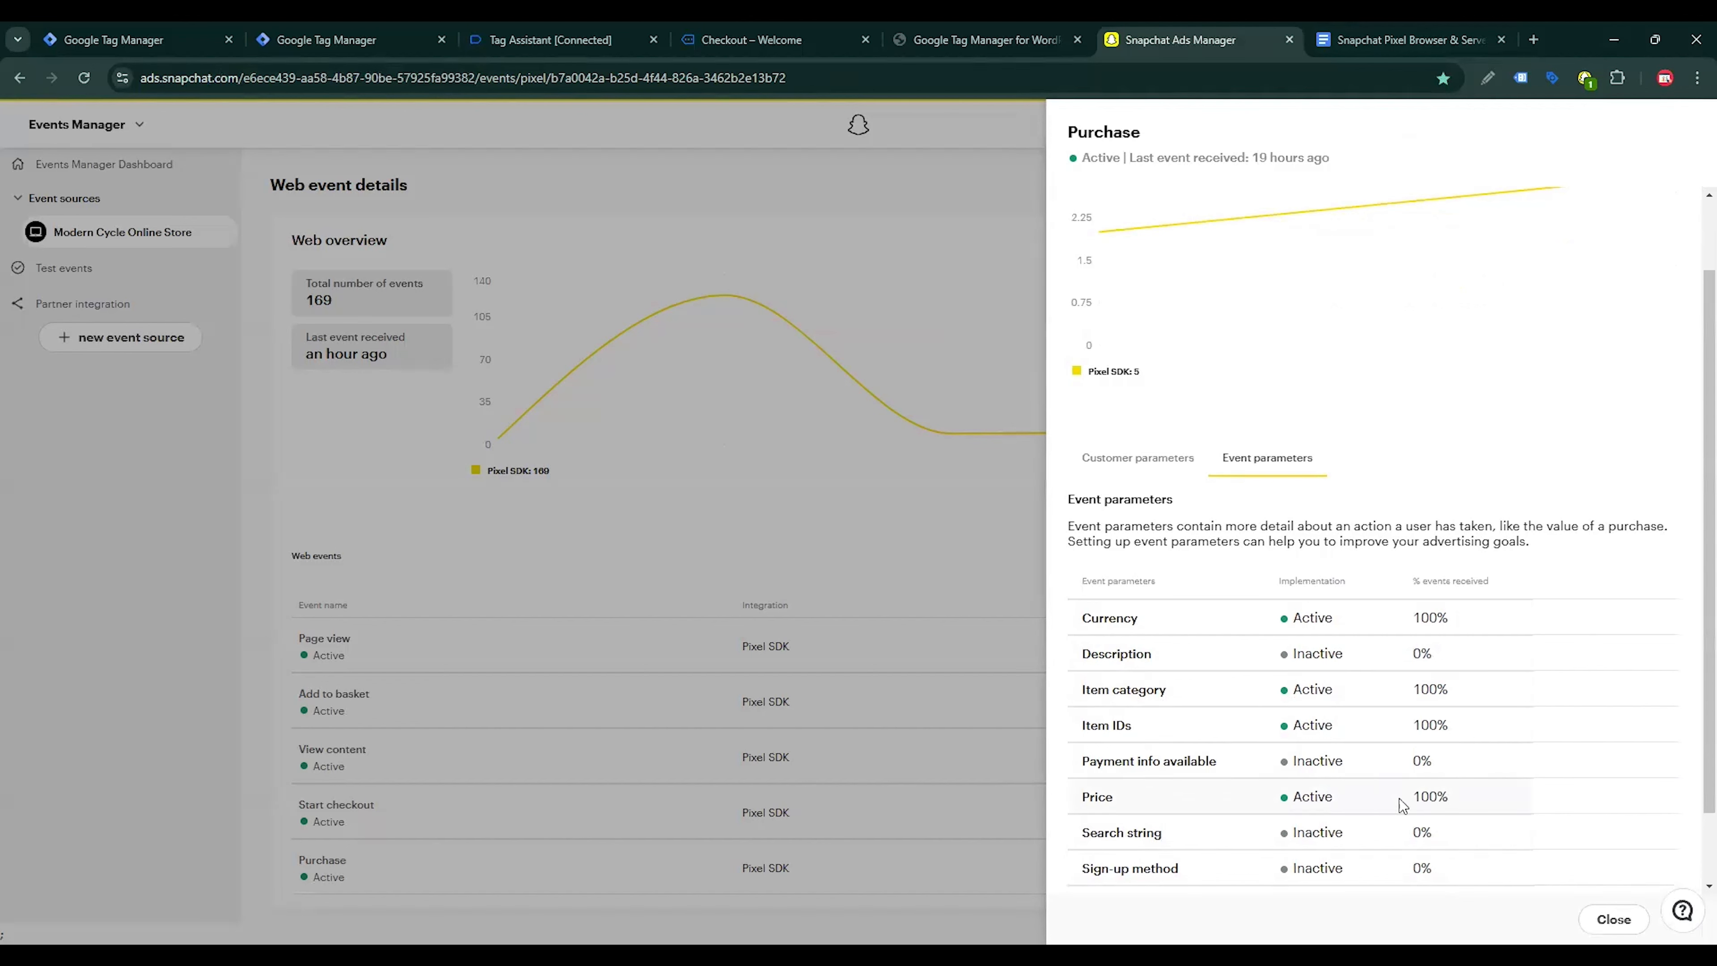
scroll(1450, 799, down, 1)
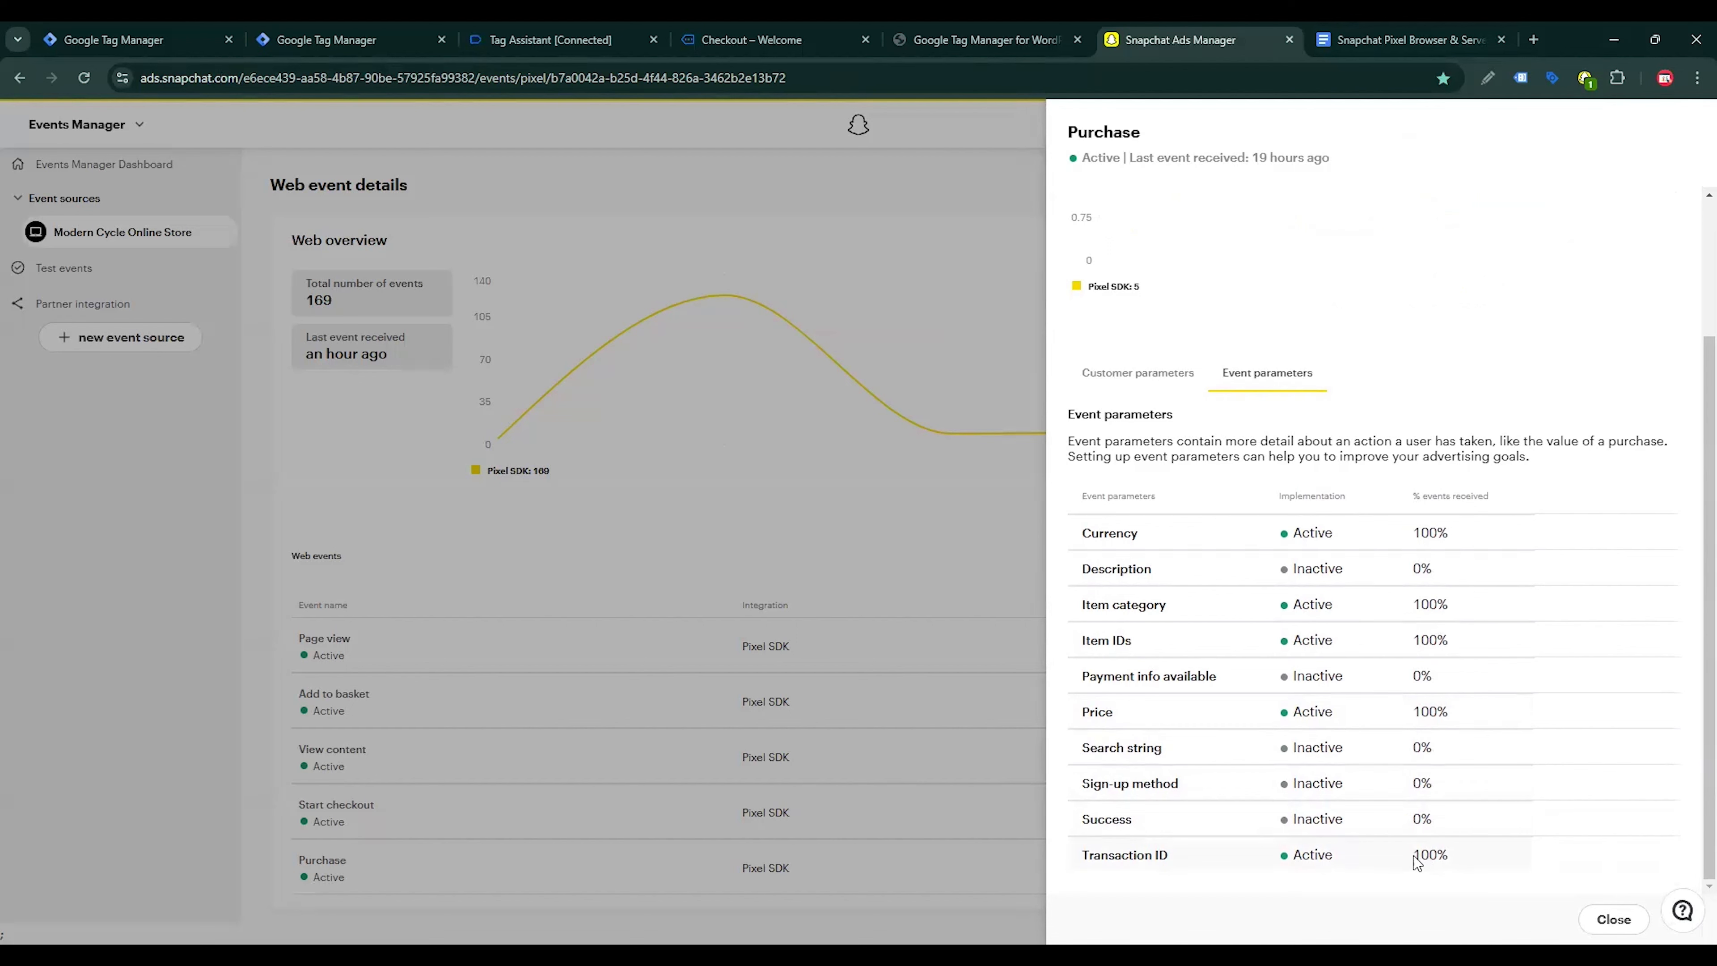
drag(1414, 857, 1434, 863)
click(776, 835)
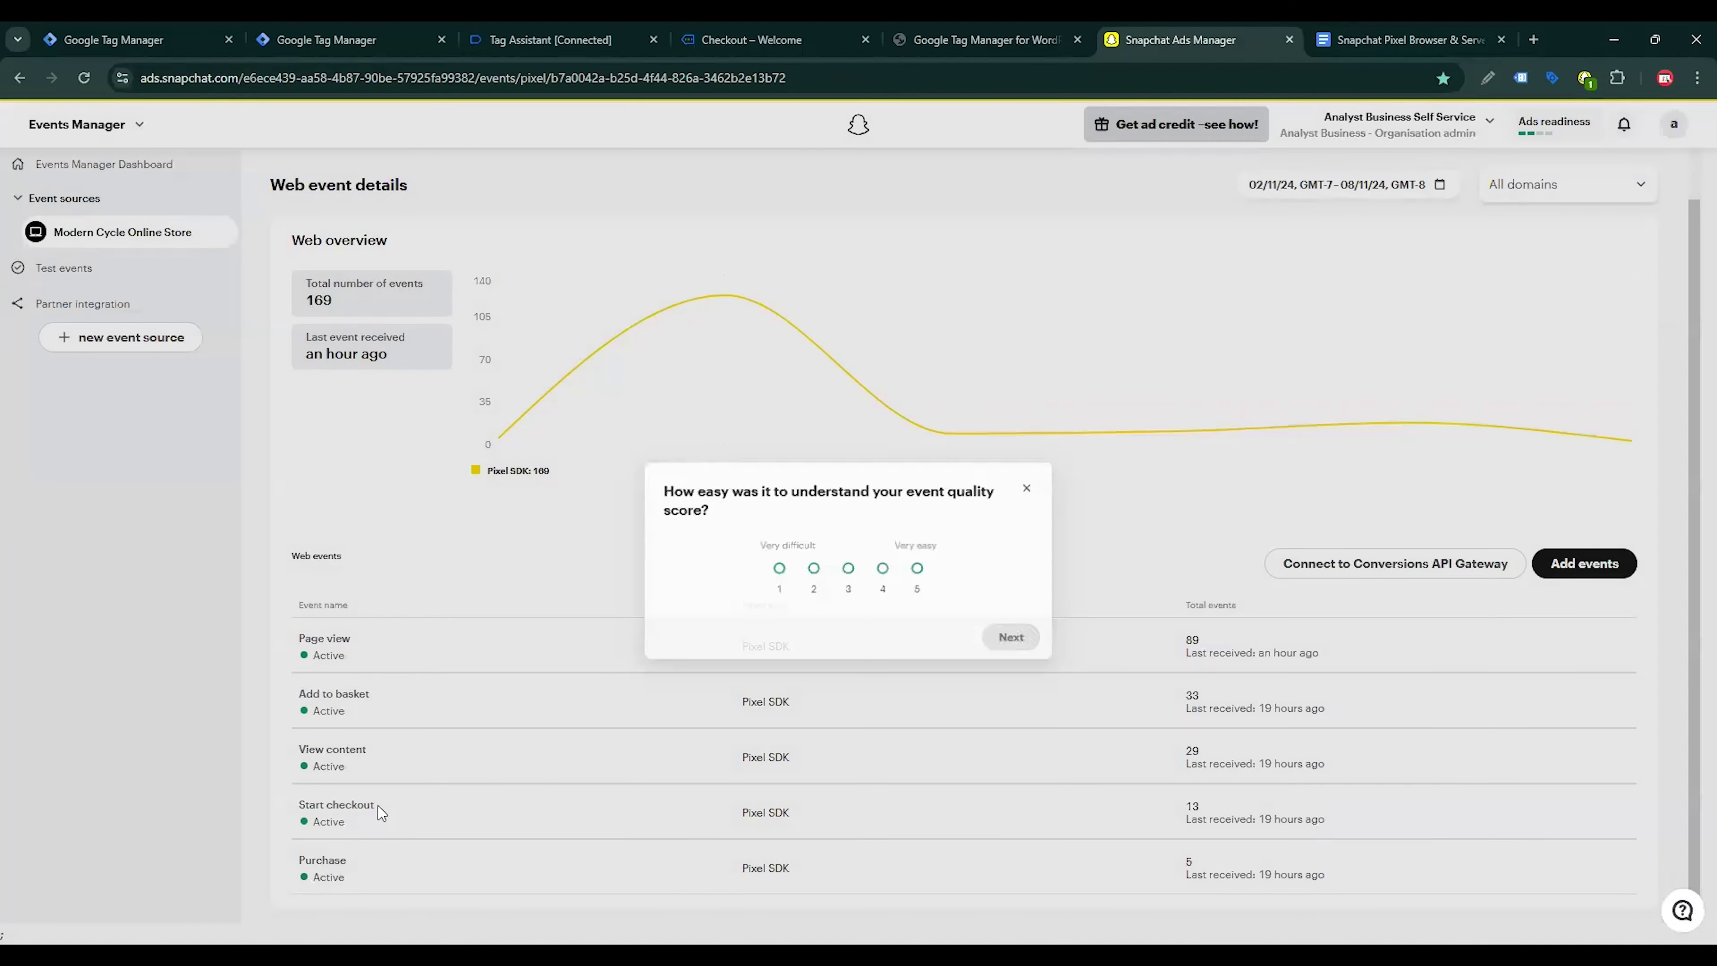
Examine the Start checkout event's parameters in the web event details and close them
click(358, 807)
click(359, 808)
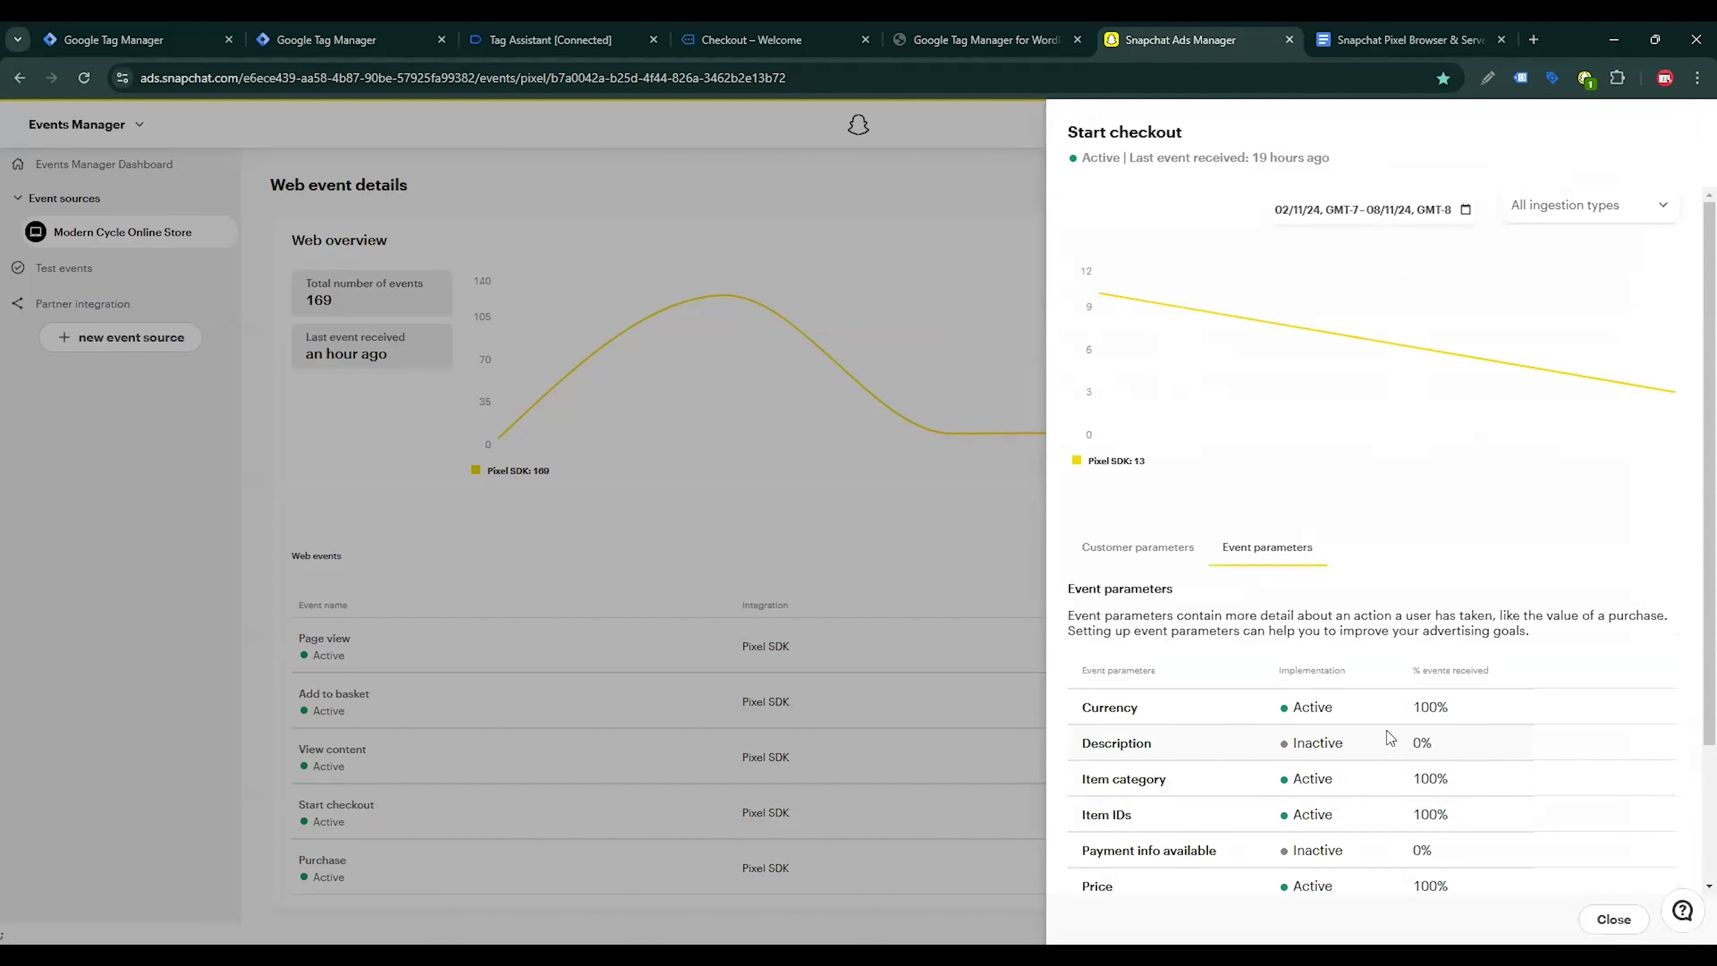
scroll(1387, 731, down, 1)
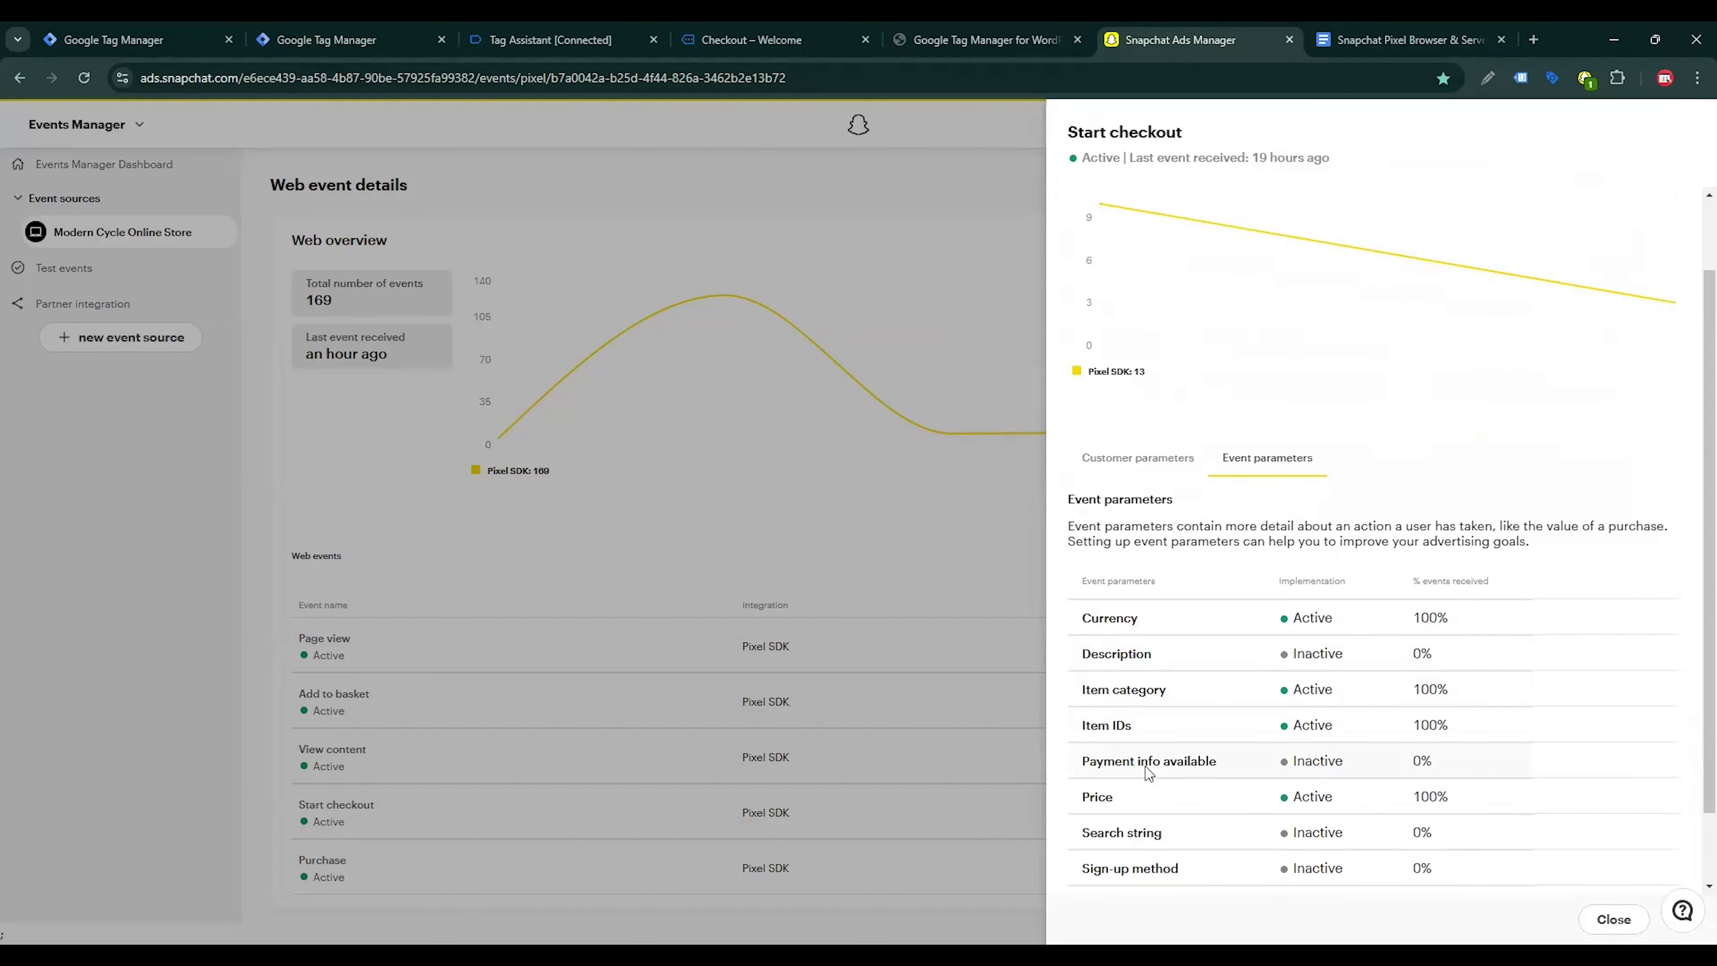
scroll(1301, 811, down, 1)
scroll(1298, 809, down, 1)
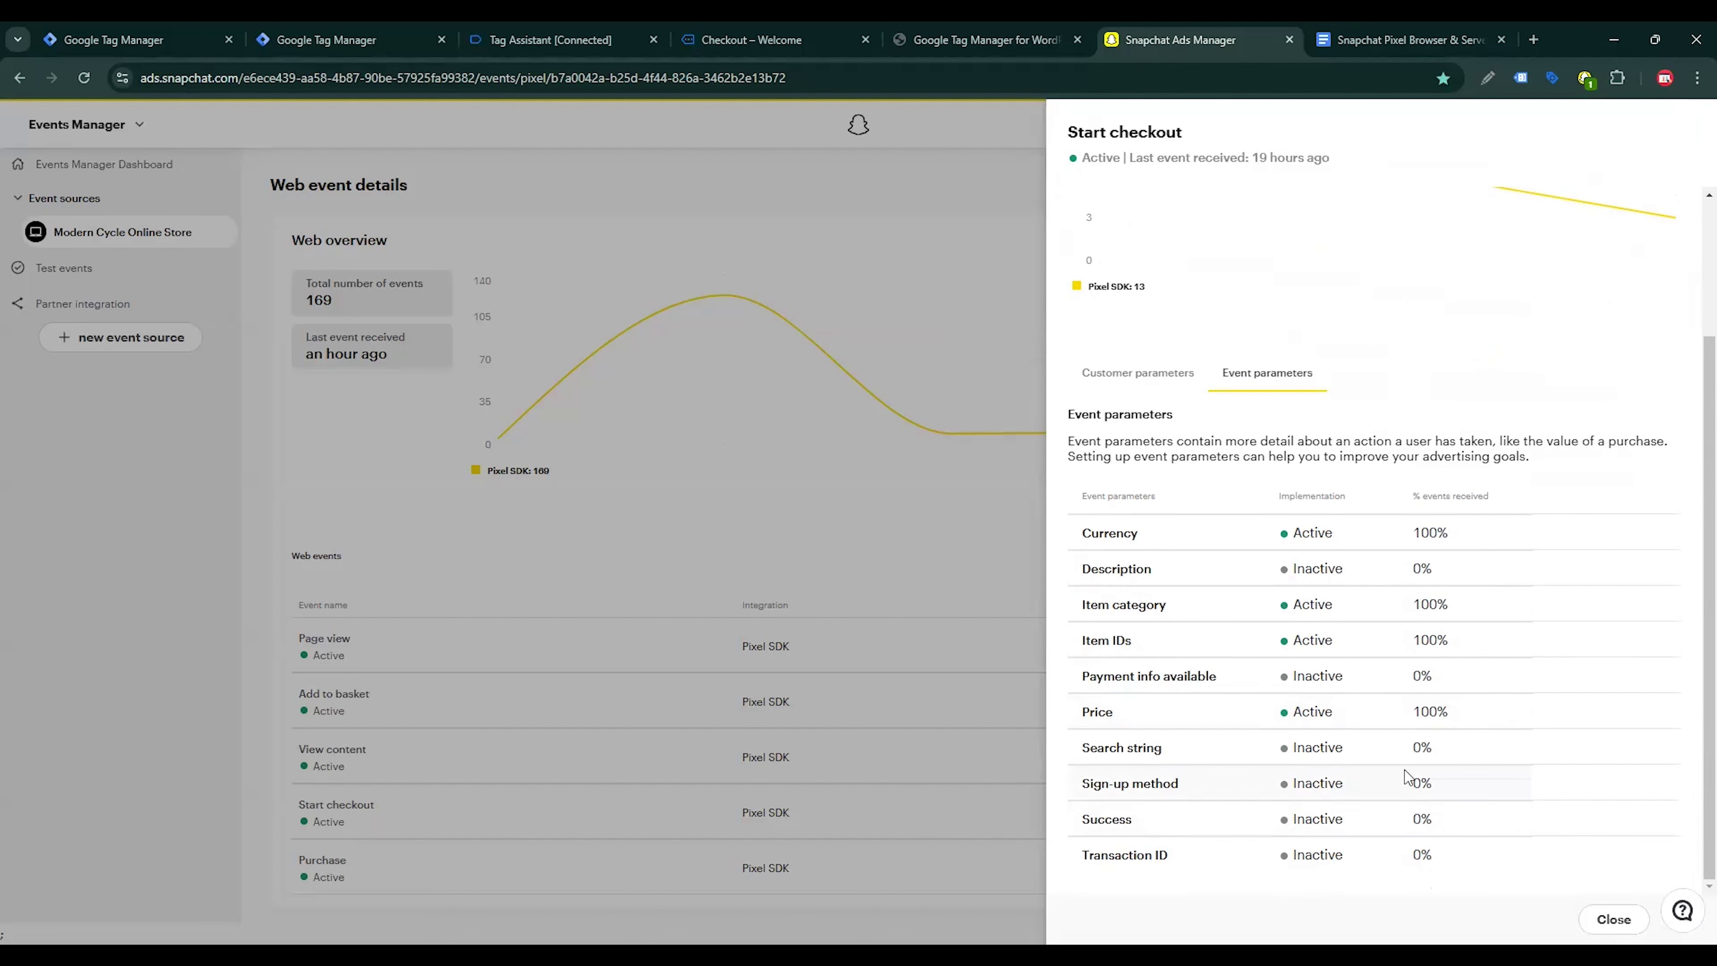
scroll(1438, 751, up, 5)
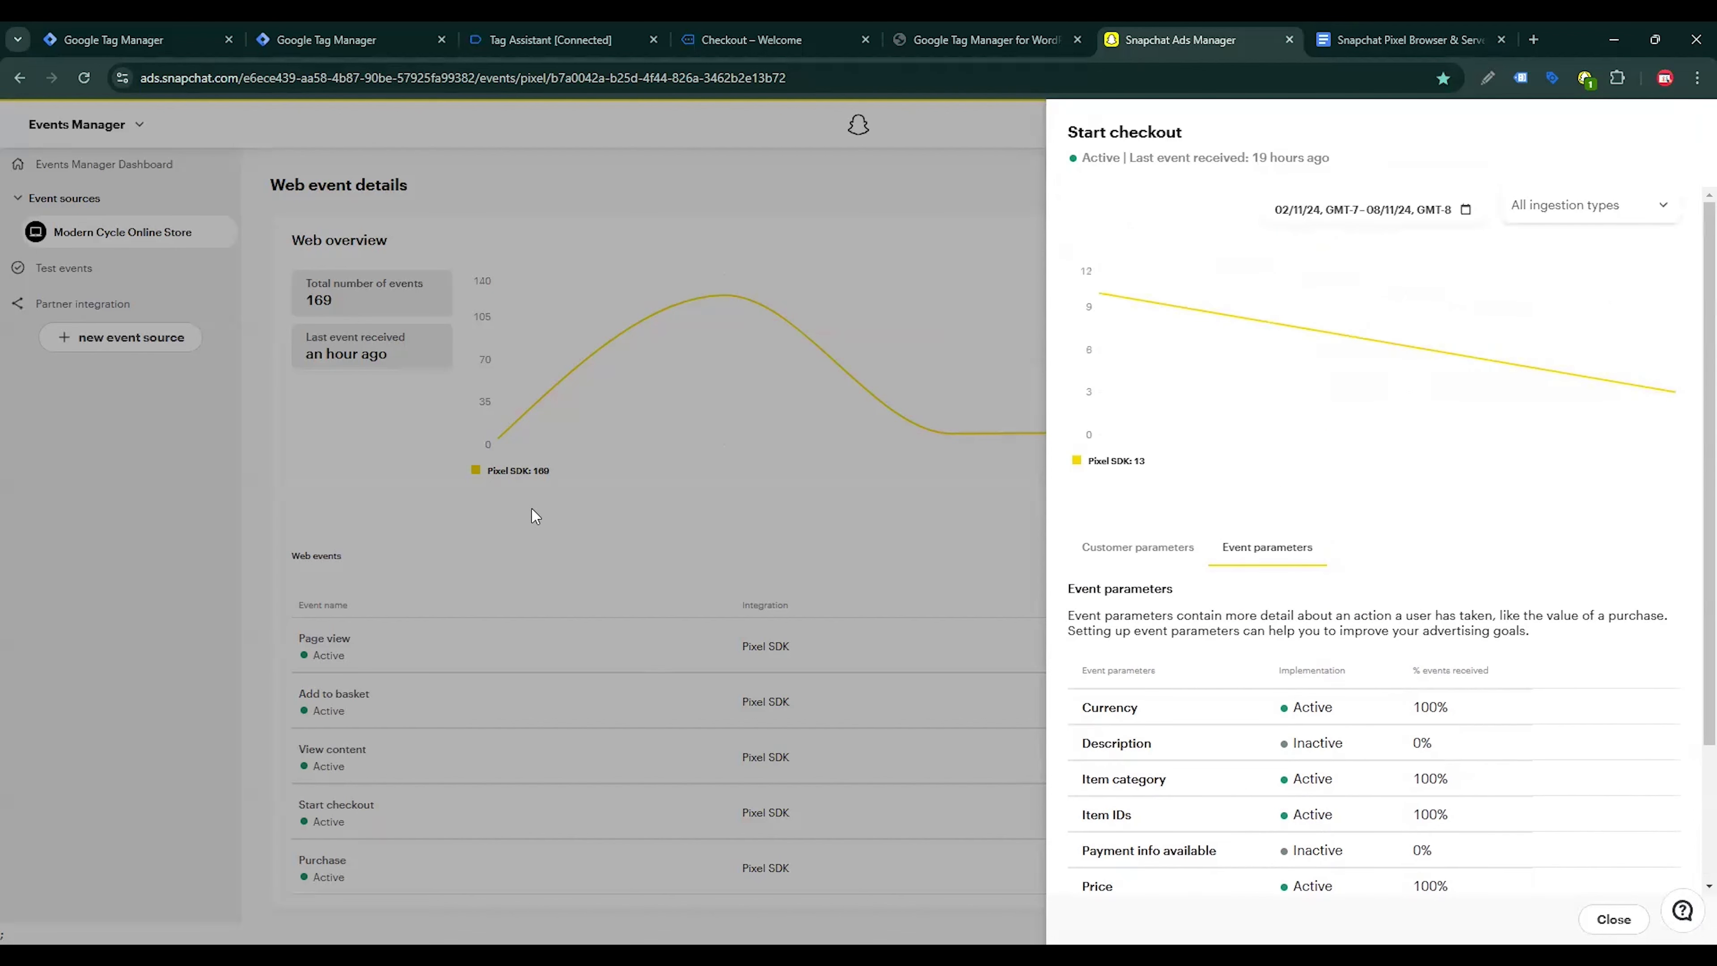
click(558, 564)
click(449, 597)
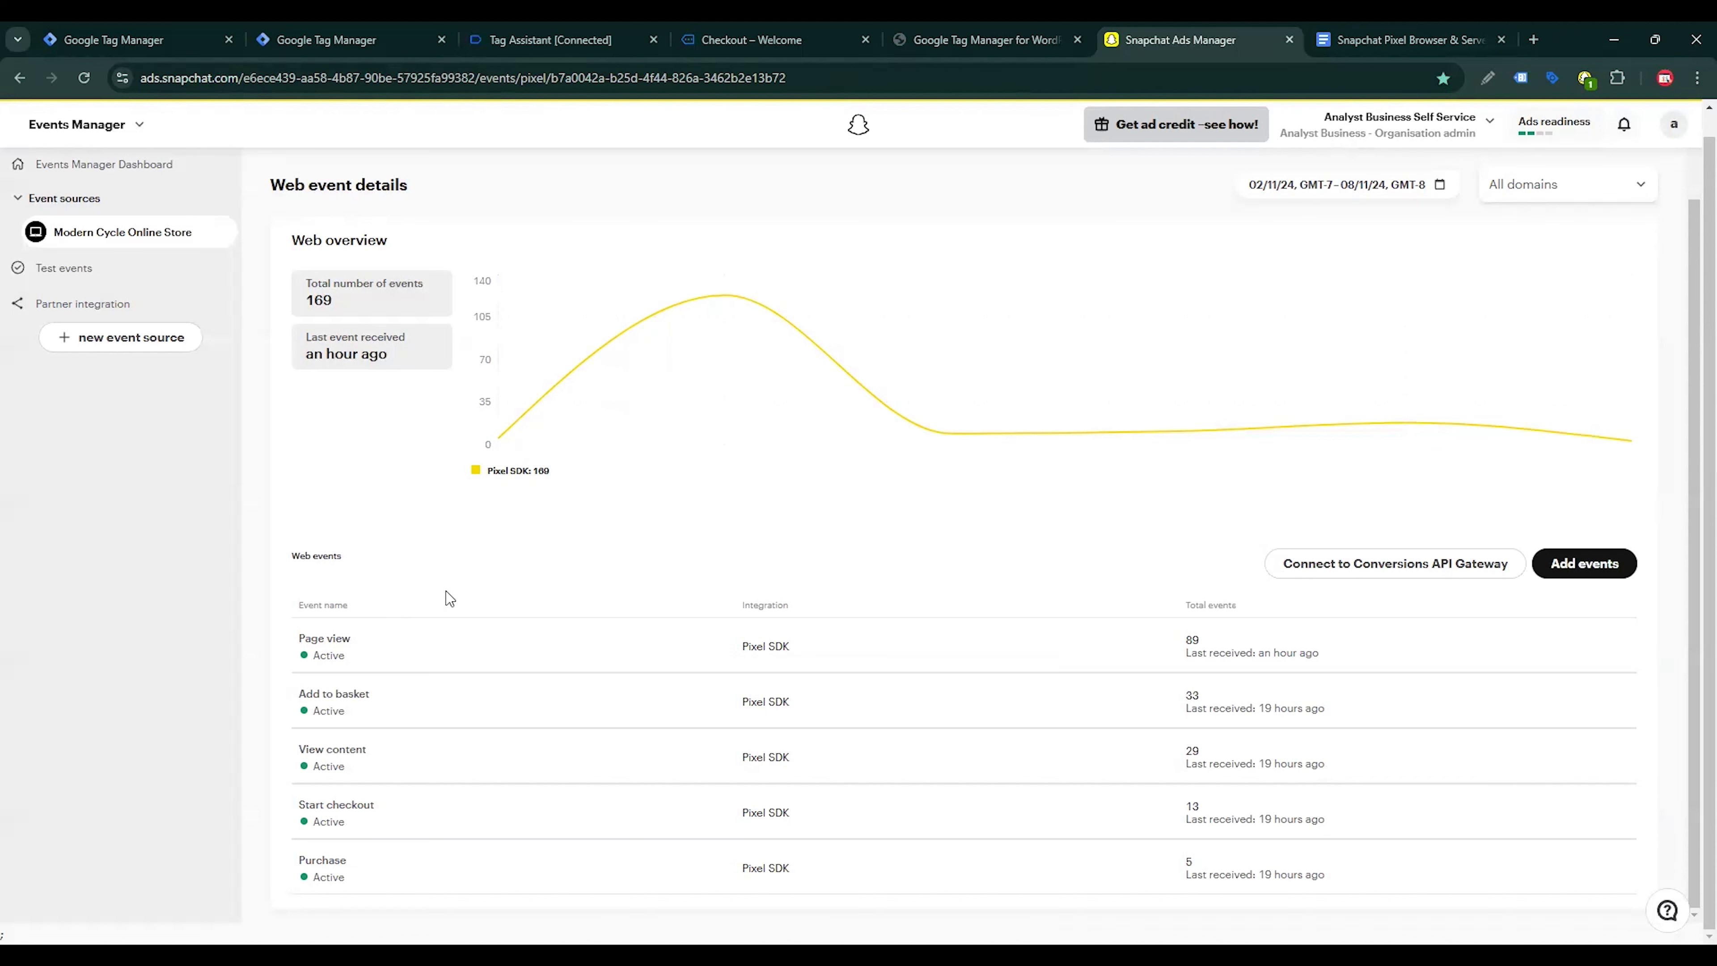
Switch to the Google Tag Manager container and create a new tag of type Google Tag
click(300, 30)
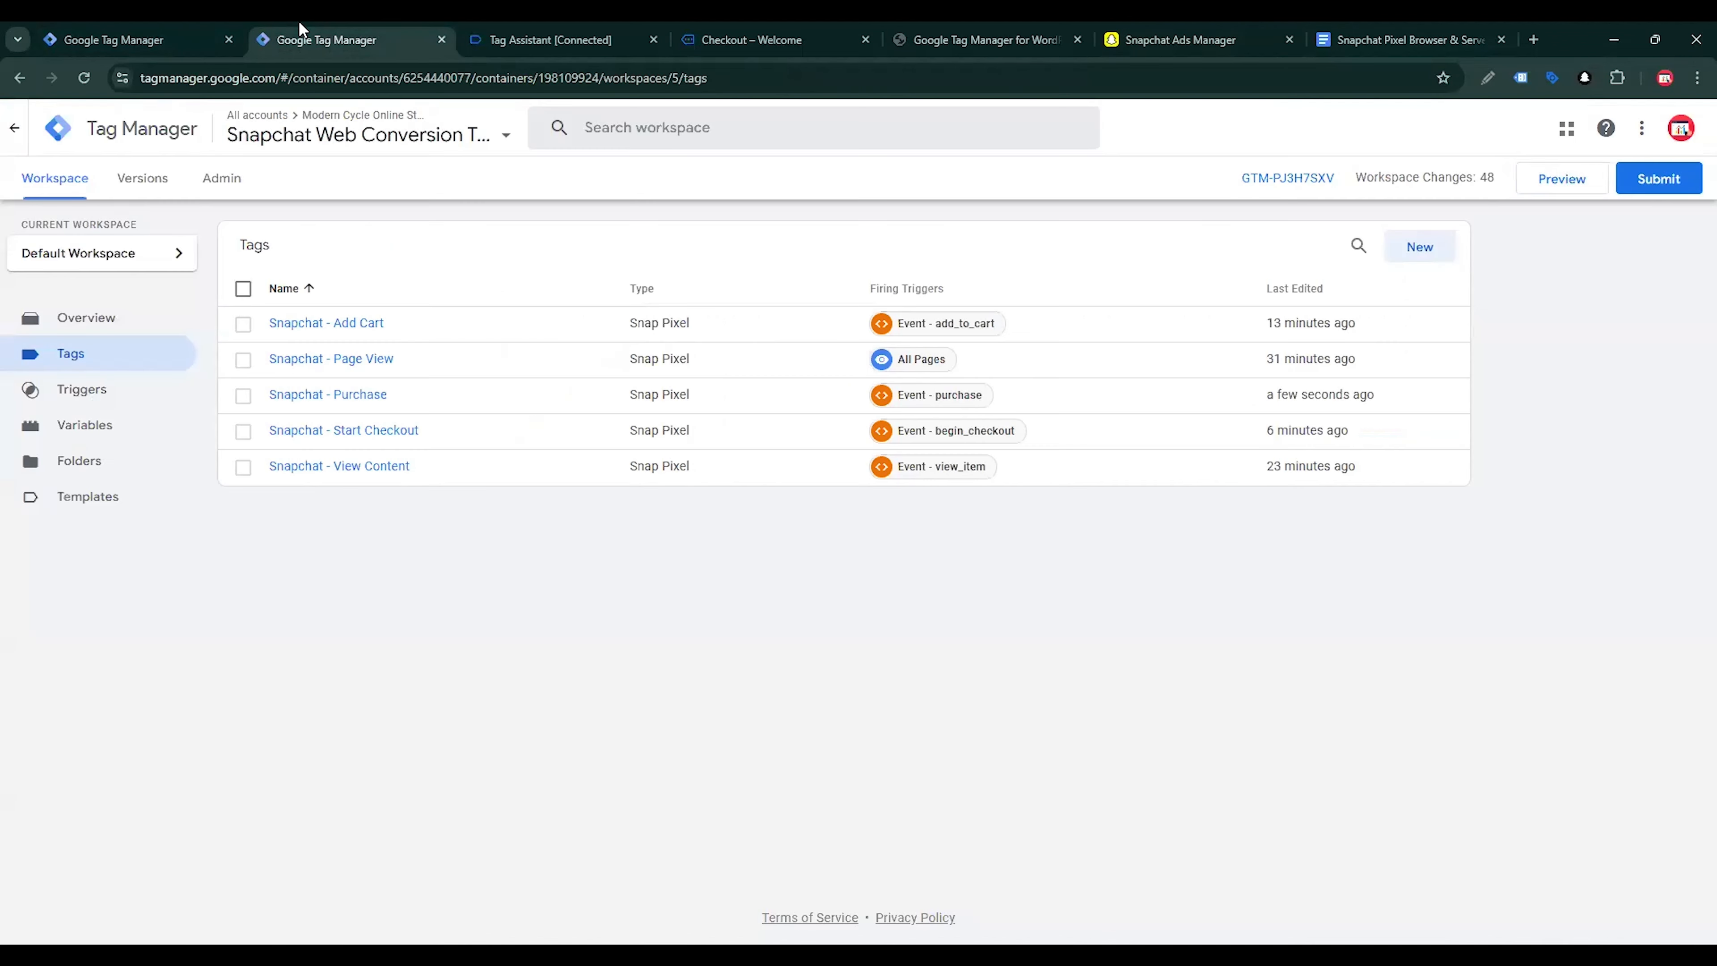
click(1431, 245)
click(1382, 300)
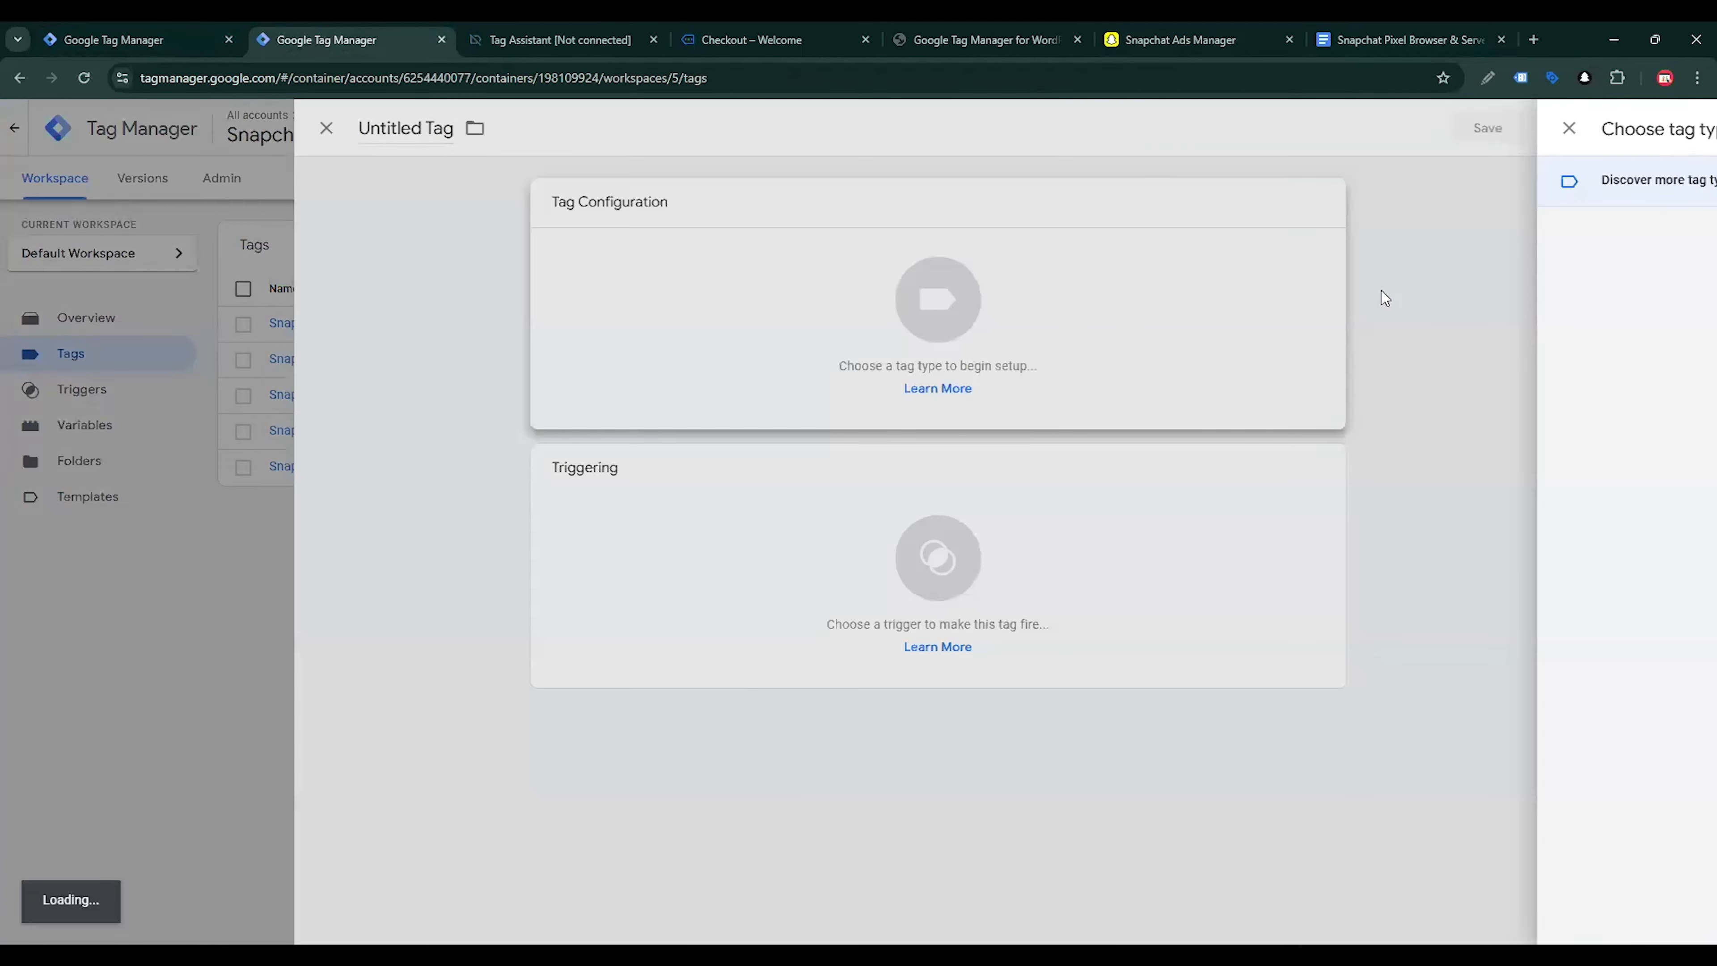
click(1442, 297)
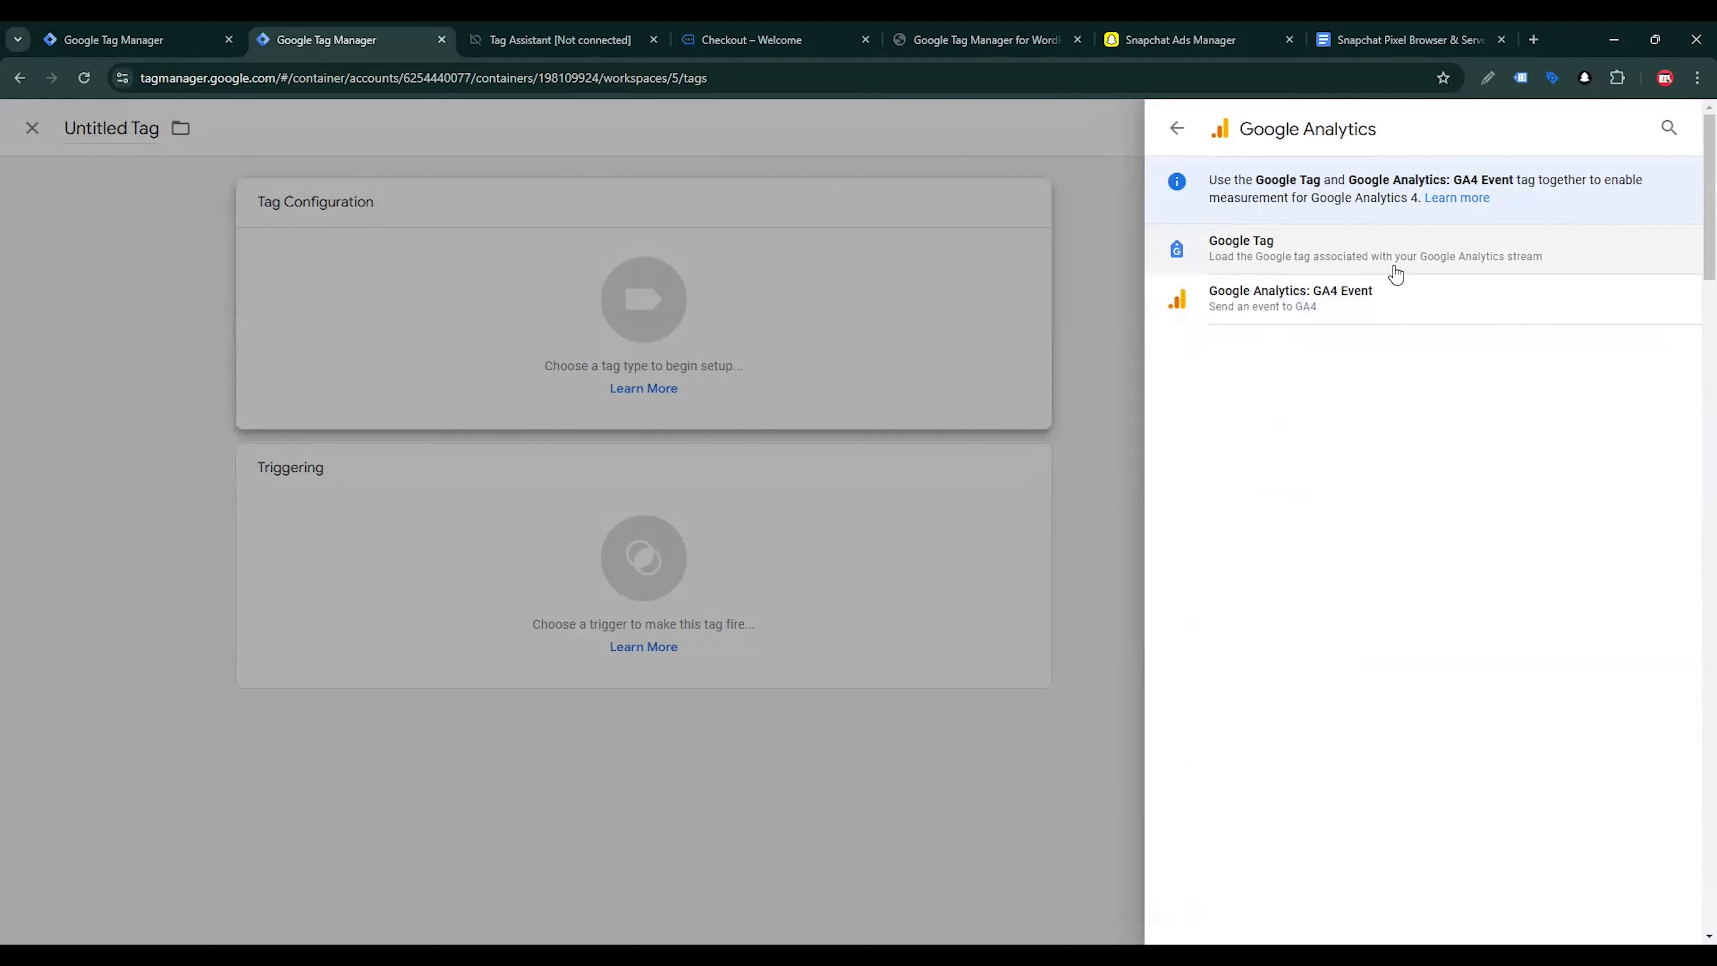
click(1315, 258)
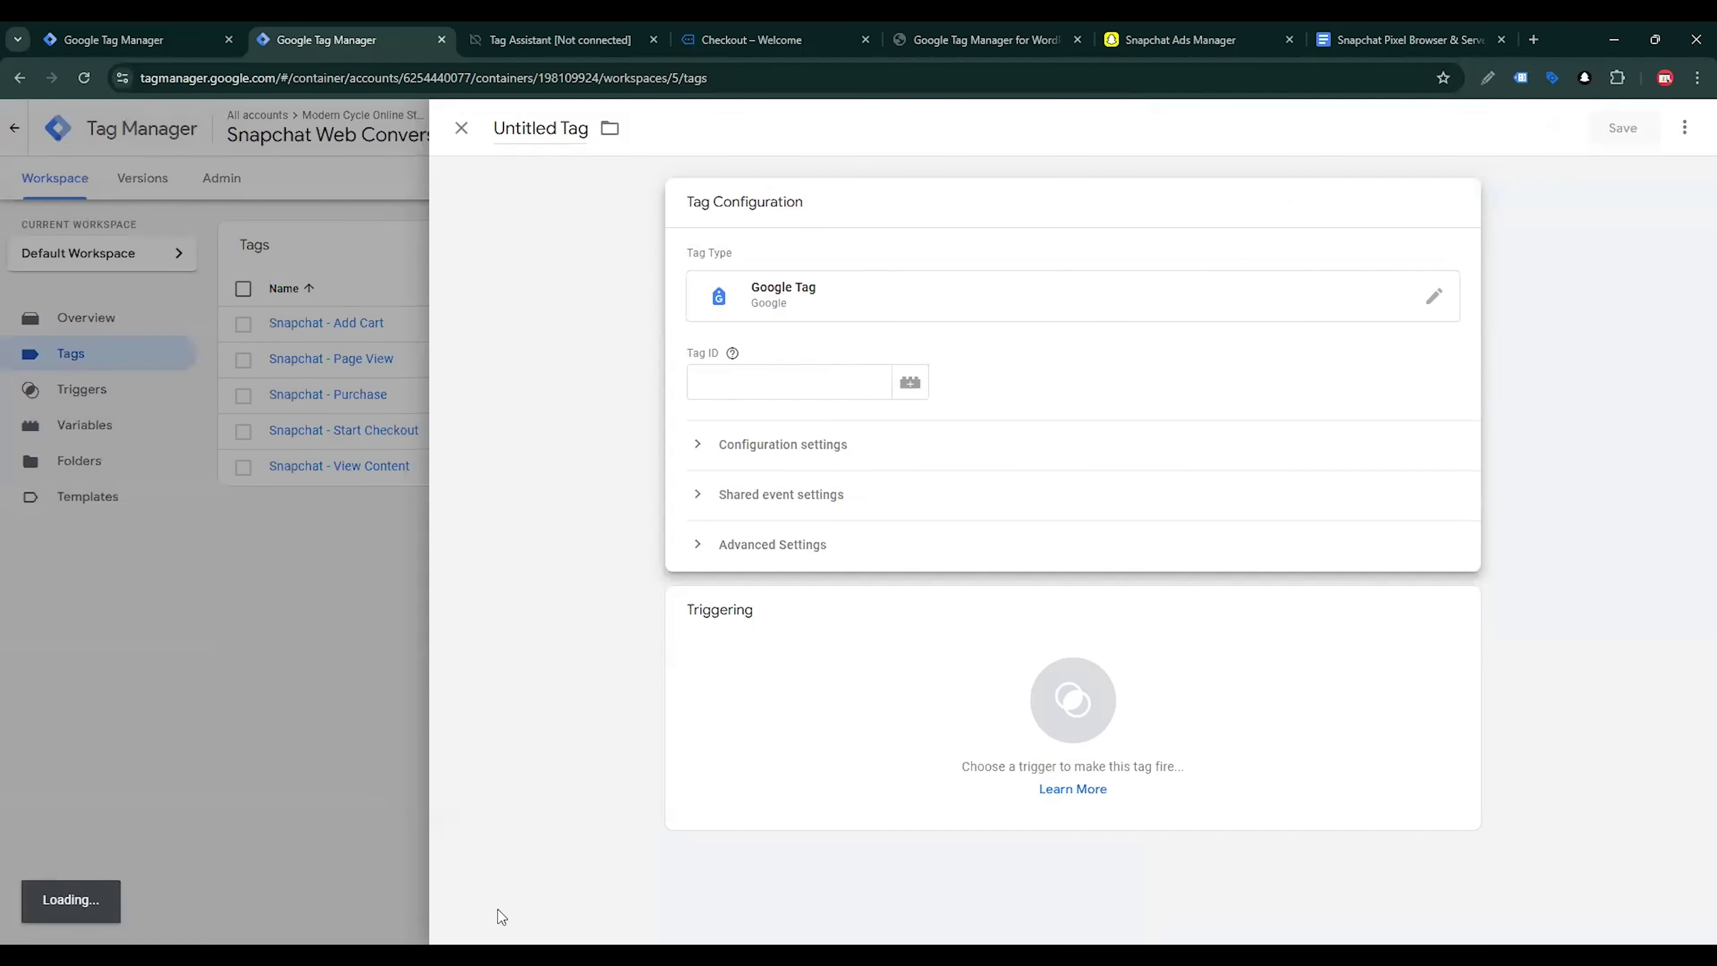
Copy the Tag ID value G-123456 from the Google Tag Setup table in the Snapchat tracking document
click(1406, 40)
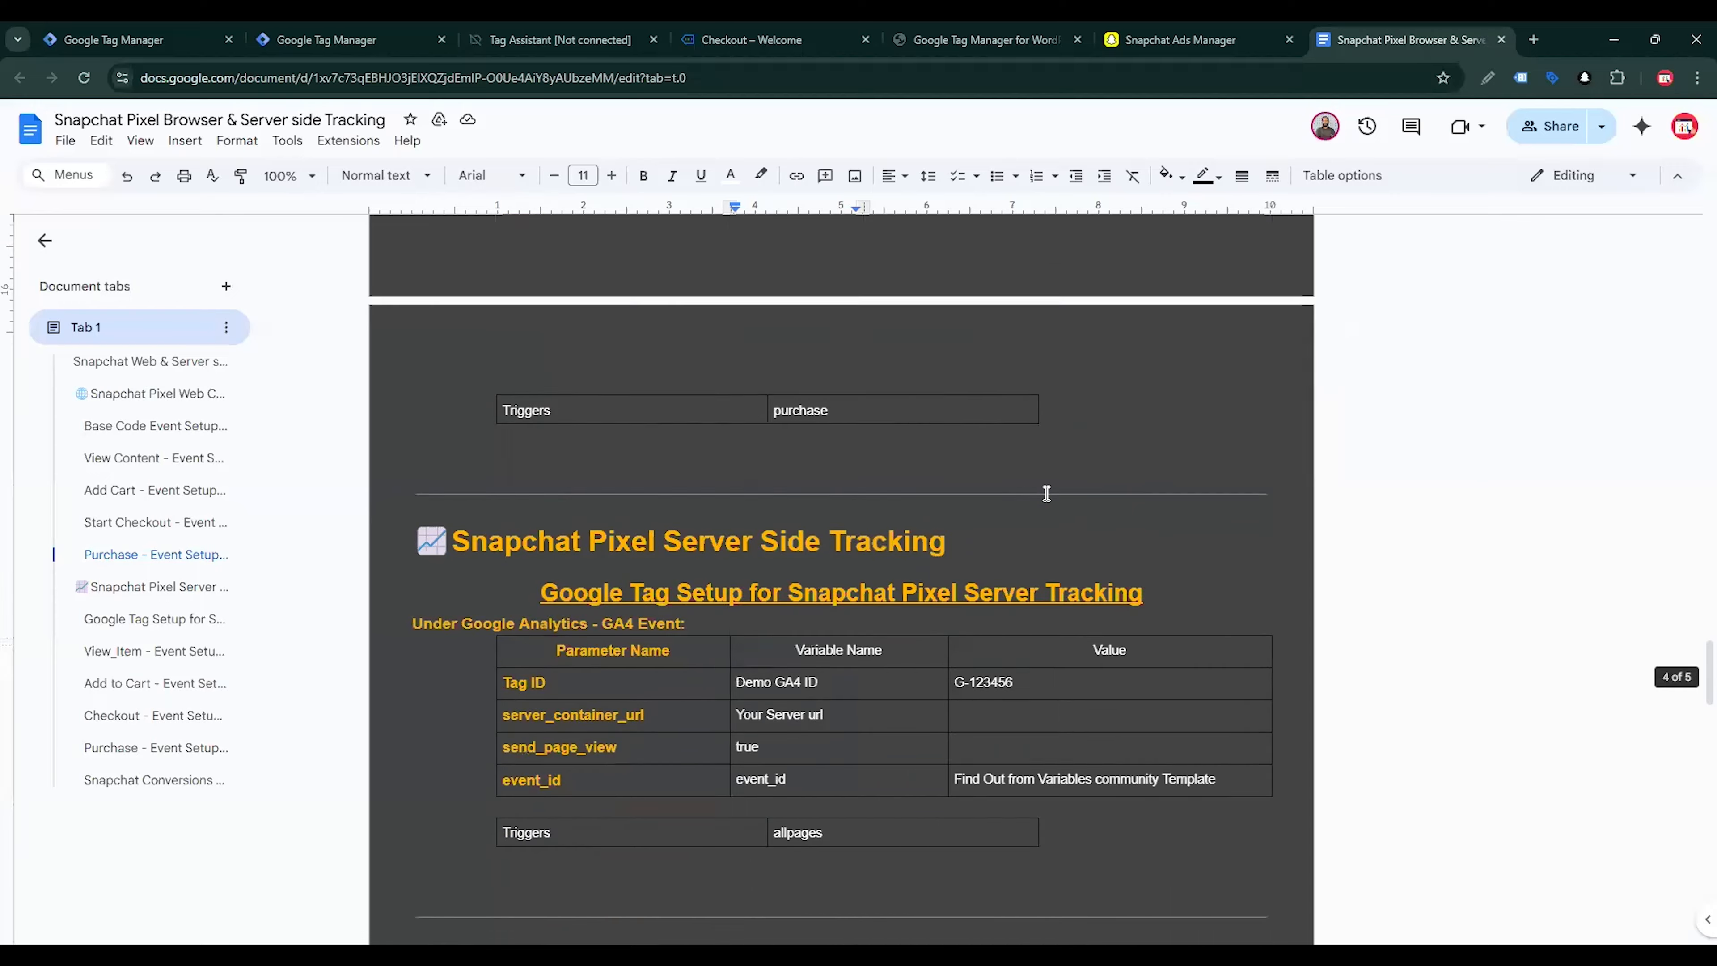
scroll(1044, 498, down, 6)
scroll(1039, 474, up, 3)
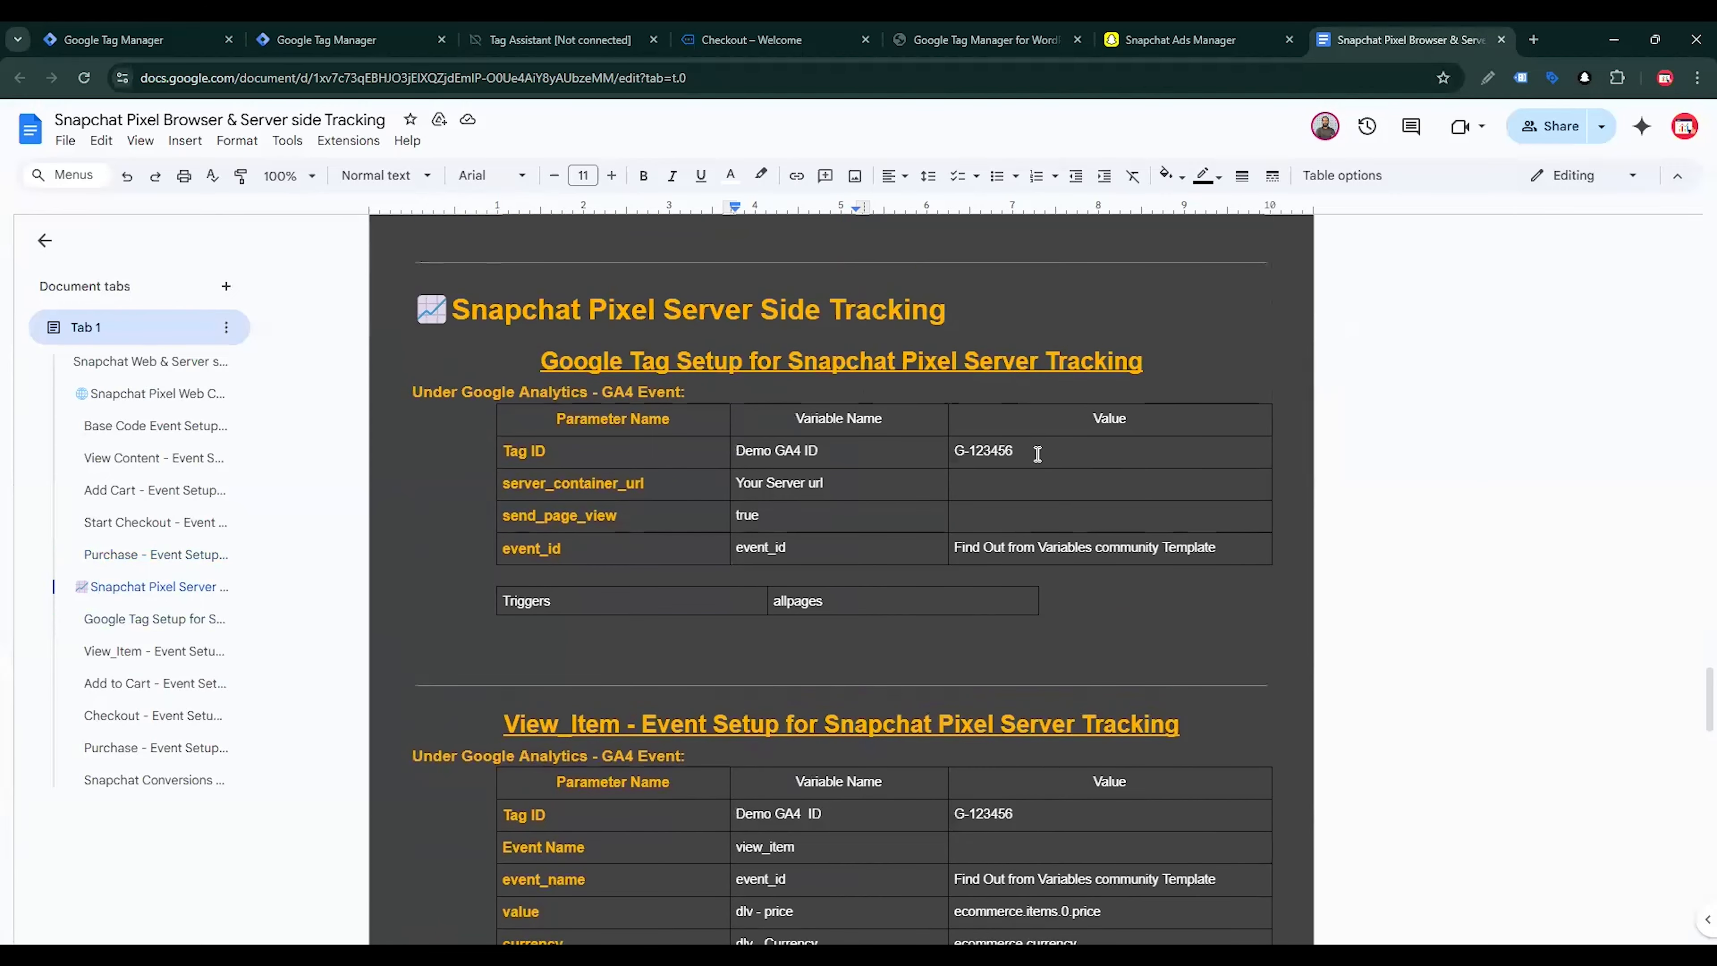
drag(1038, 454, 947, 451)
key(ctrl+c)
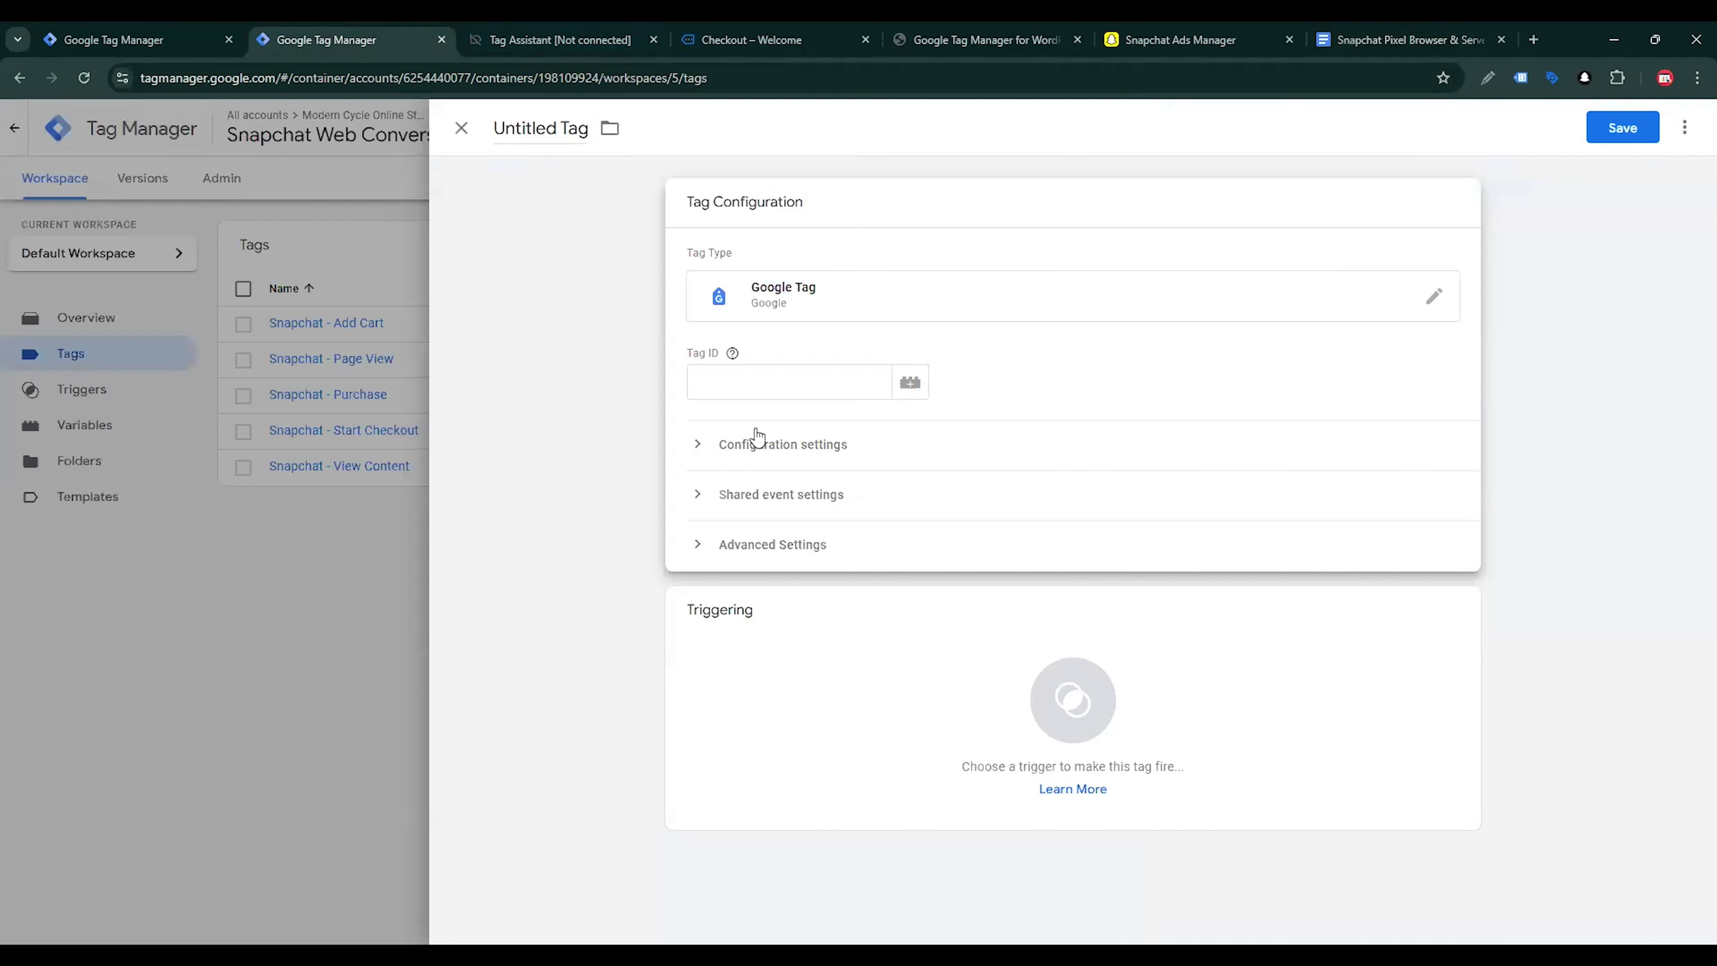
Create a Constant variable for the new tag's Tag ID with the value G-123456
click(326, 40)
click(910, 382)
click(1683, 128)
click(1073, 318)
scroll(1082, 541, down, 4)
click(1014, 568)
click(778, 378)
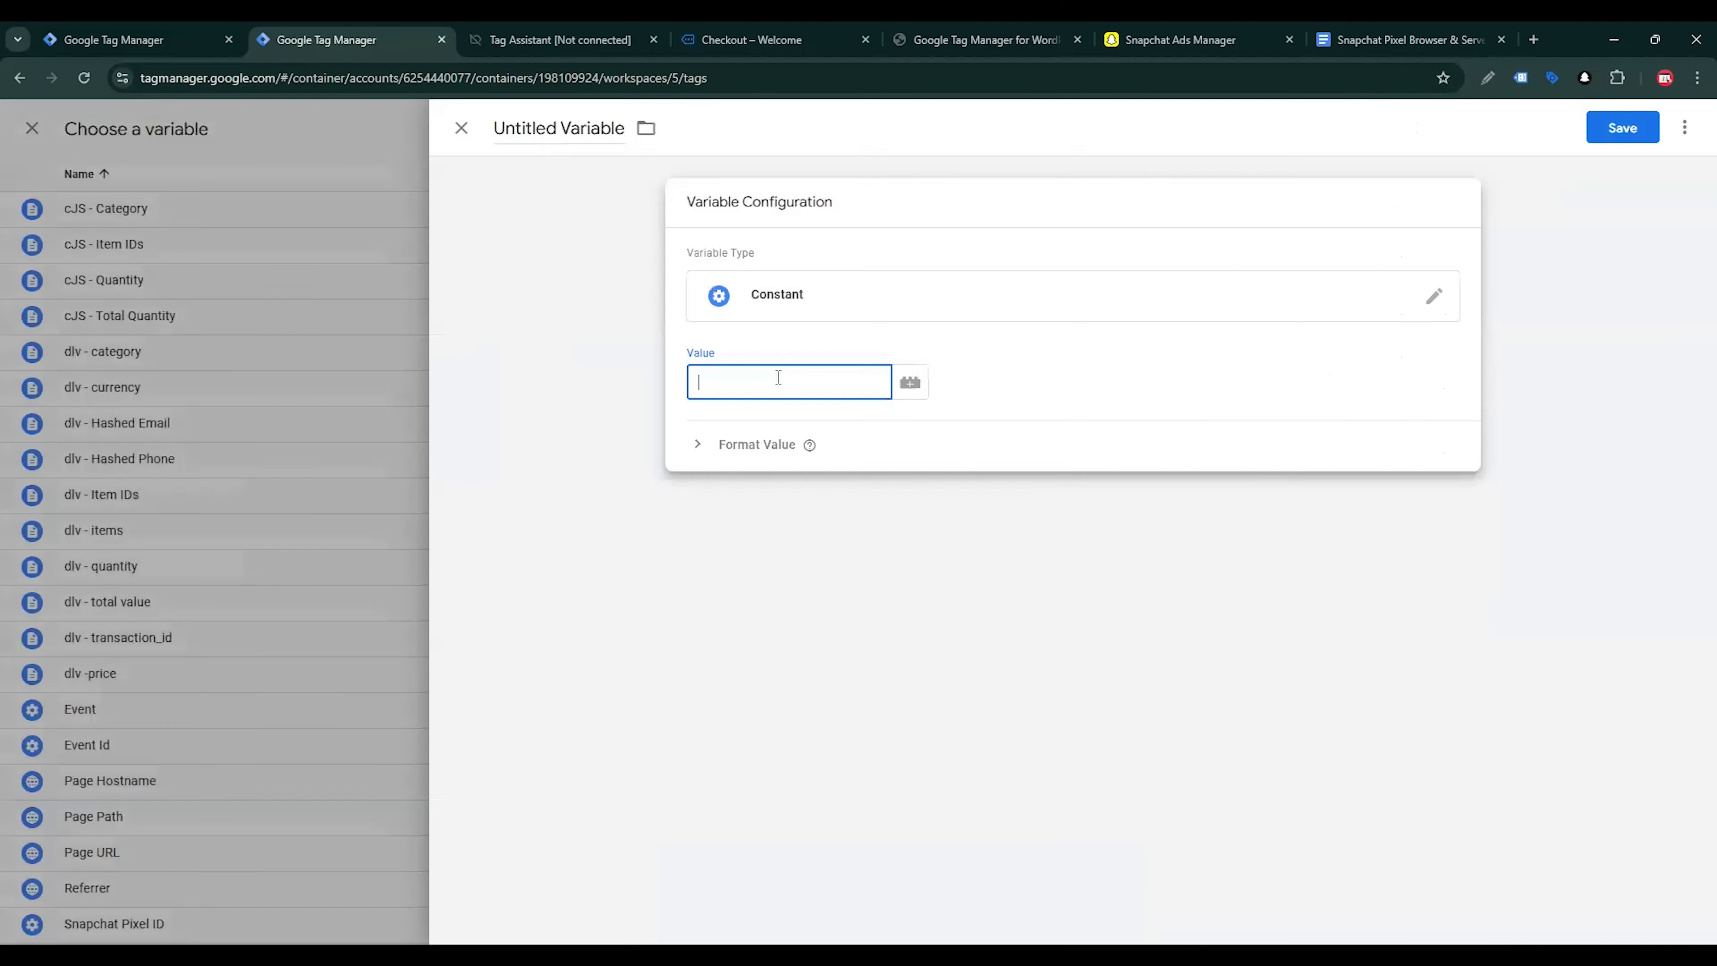
key(ctrl+v)
Name the constant variable GA4 - Demo ID and save it as the tag's Tag ID
click(575, 130)
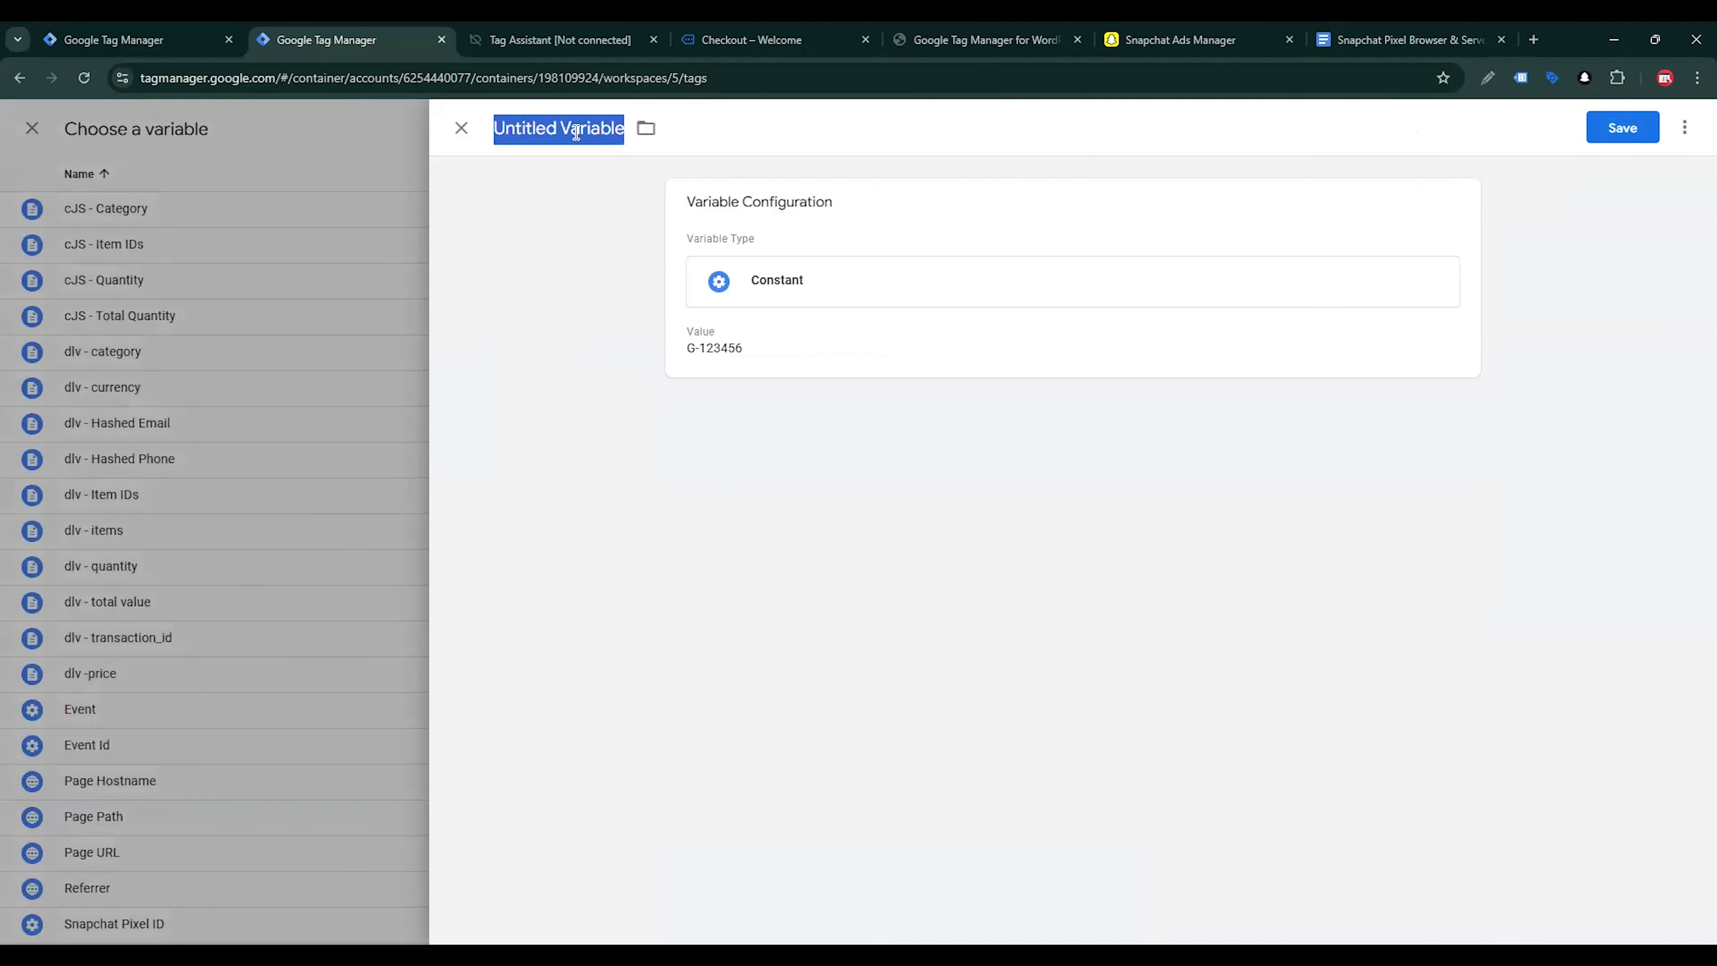
text(GA4)
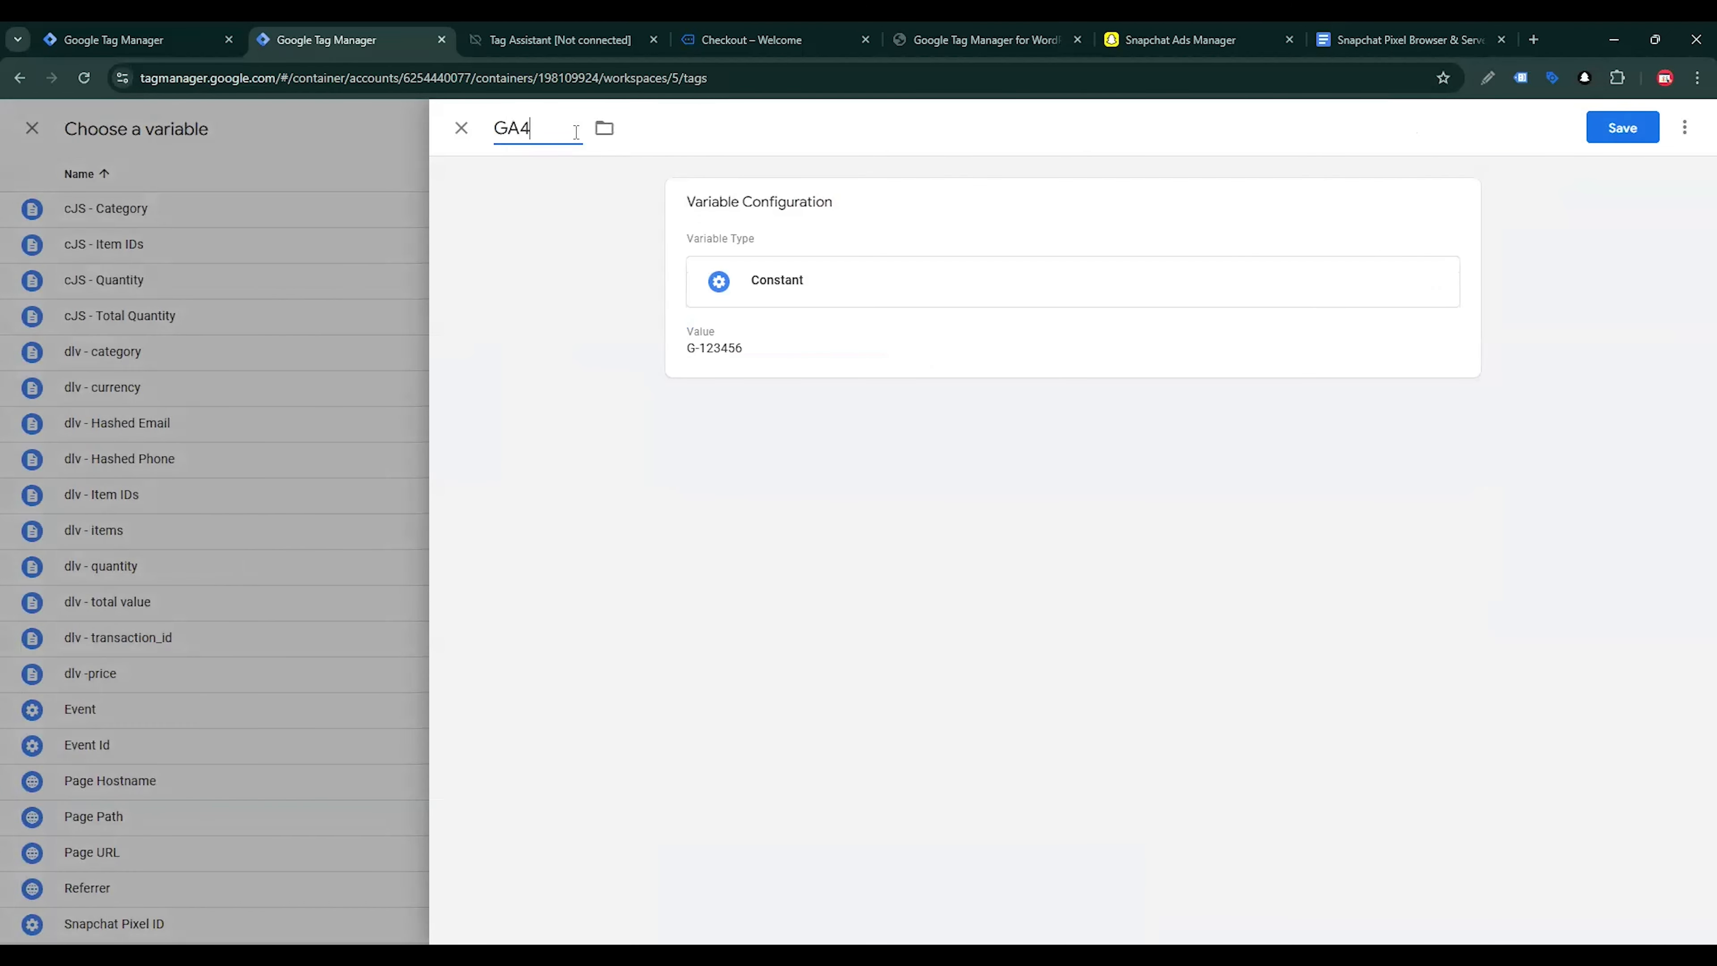
text( - Demo ID)
click(1616, 129)
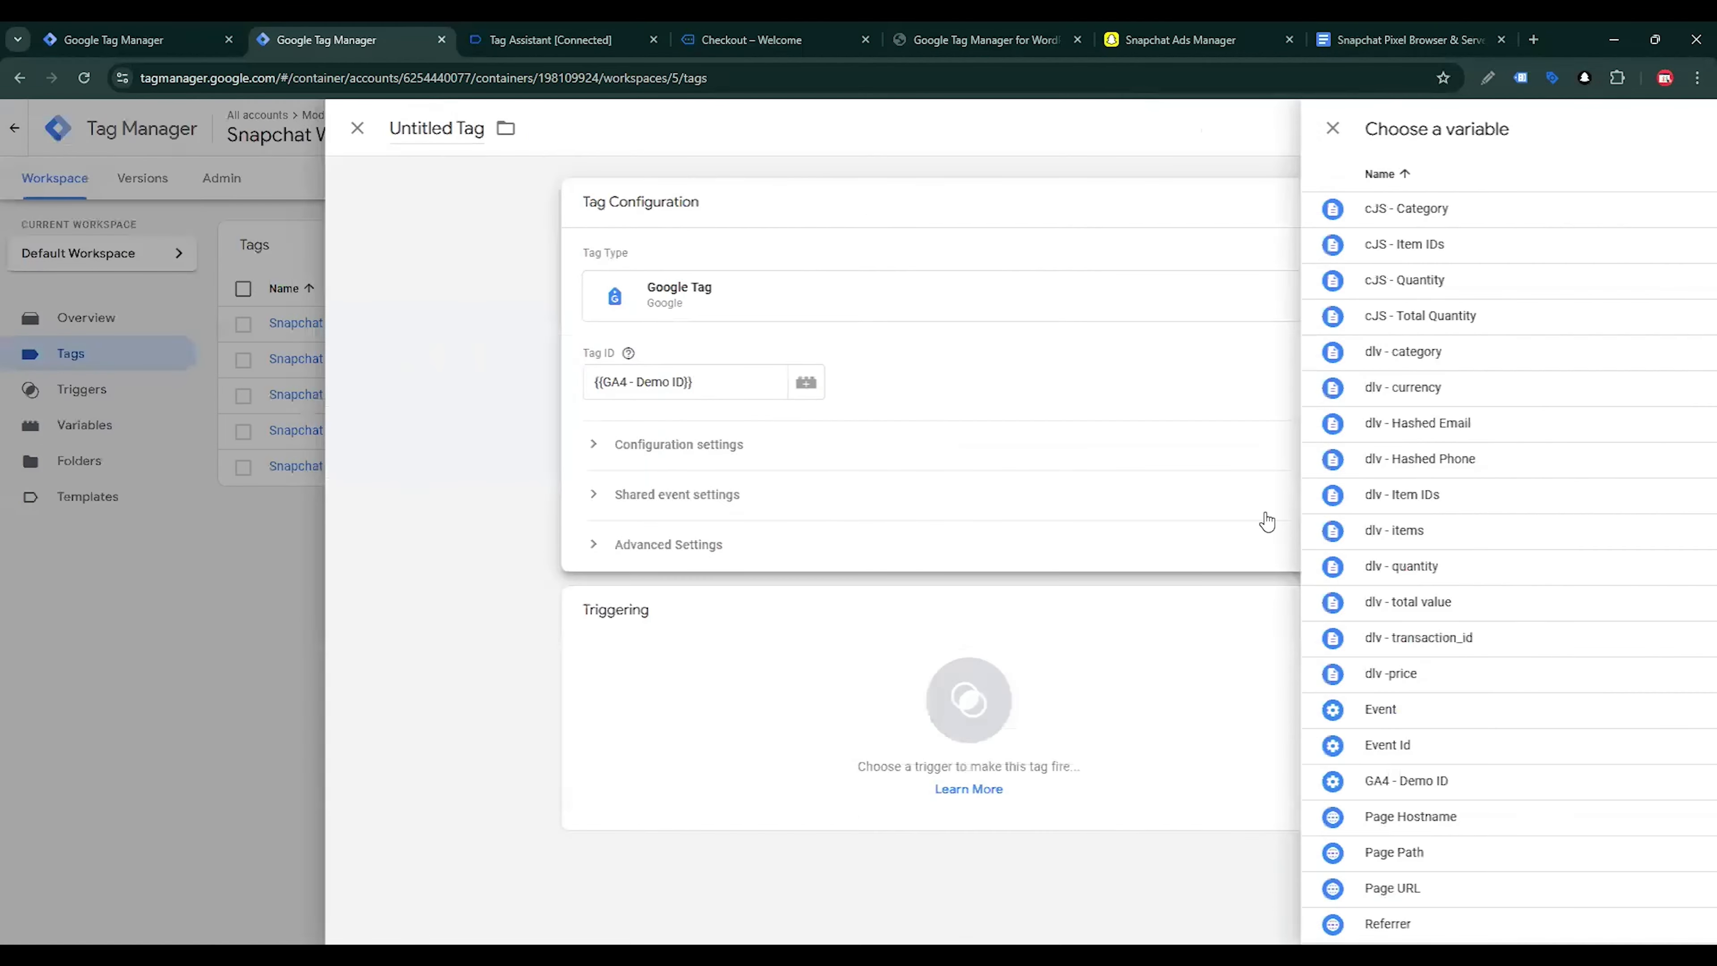
Expand the Google Tag's configuration settings and add three empty configuration parameters
click(790, 454)
click(772, 619)
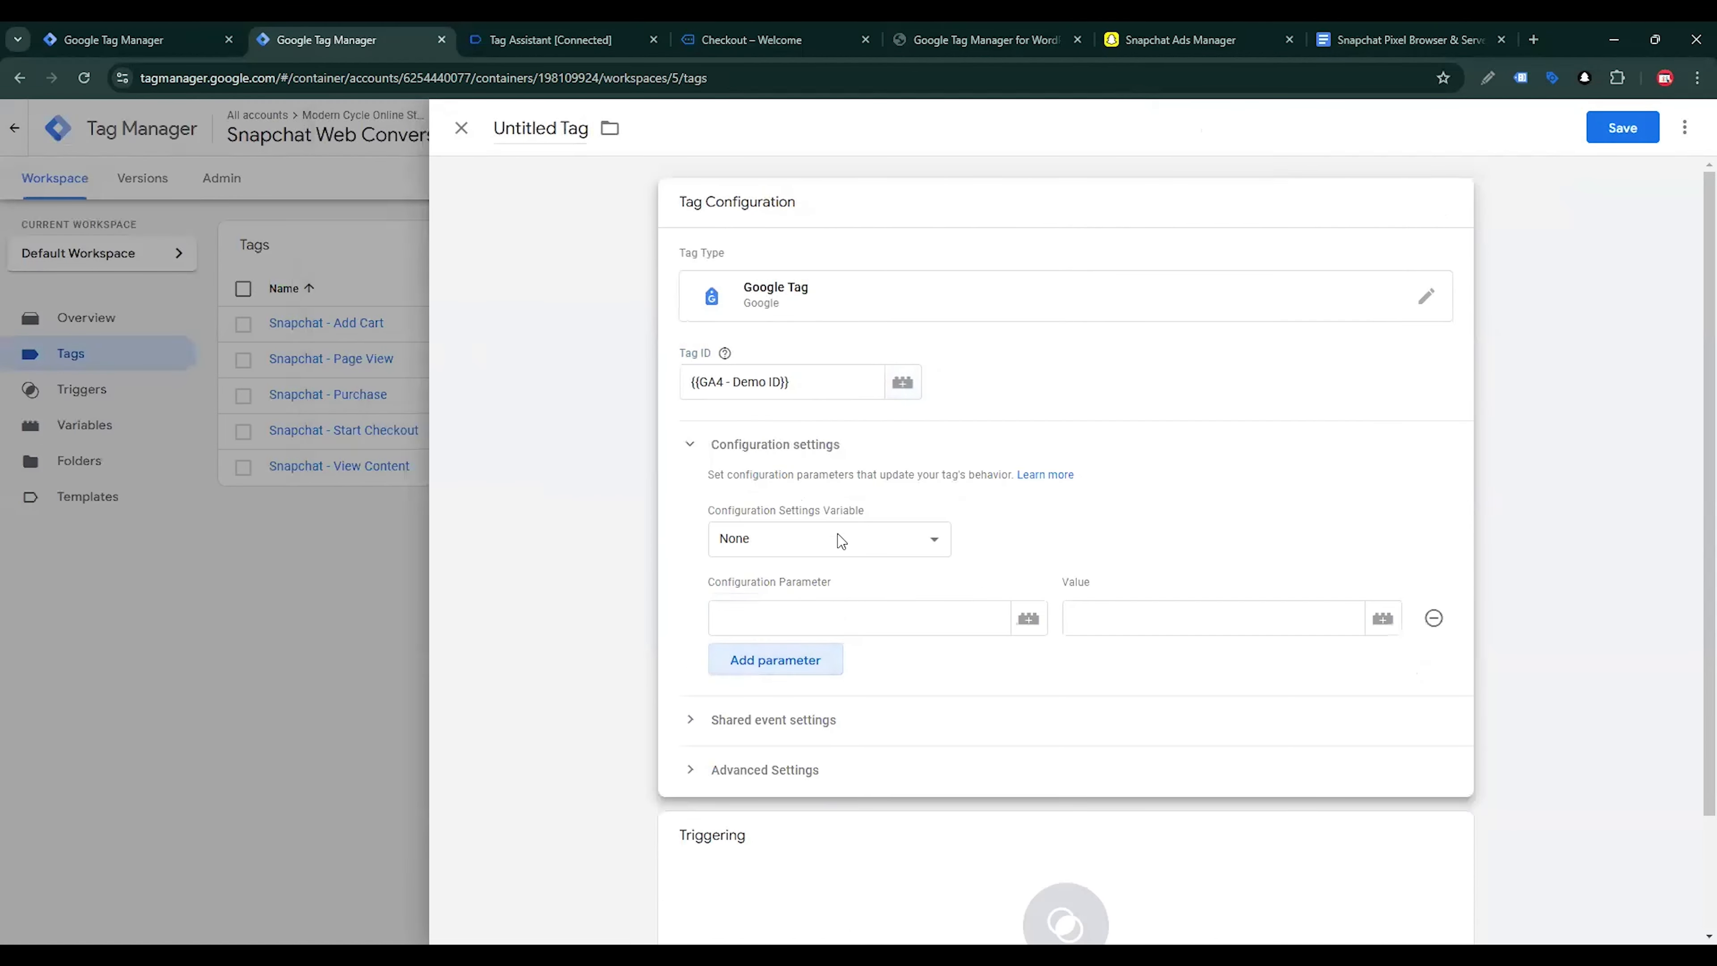
scroll(804, 538, down, 2)
click(802, 525)
click(800, 567)
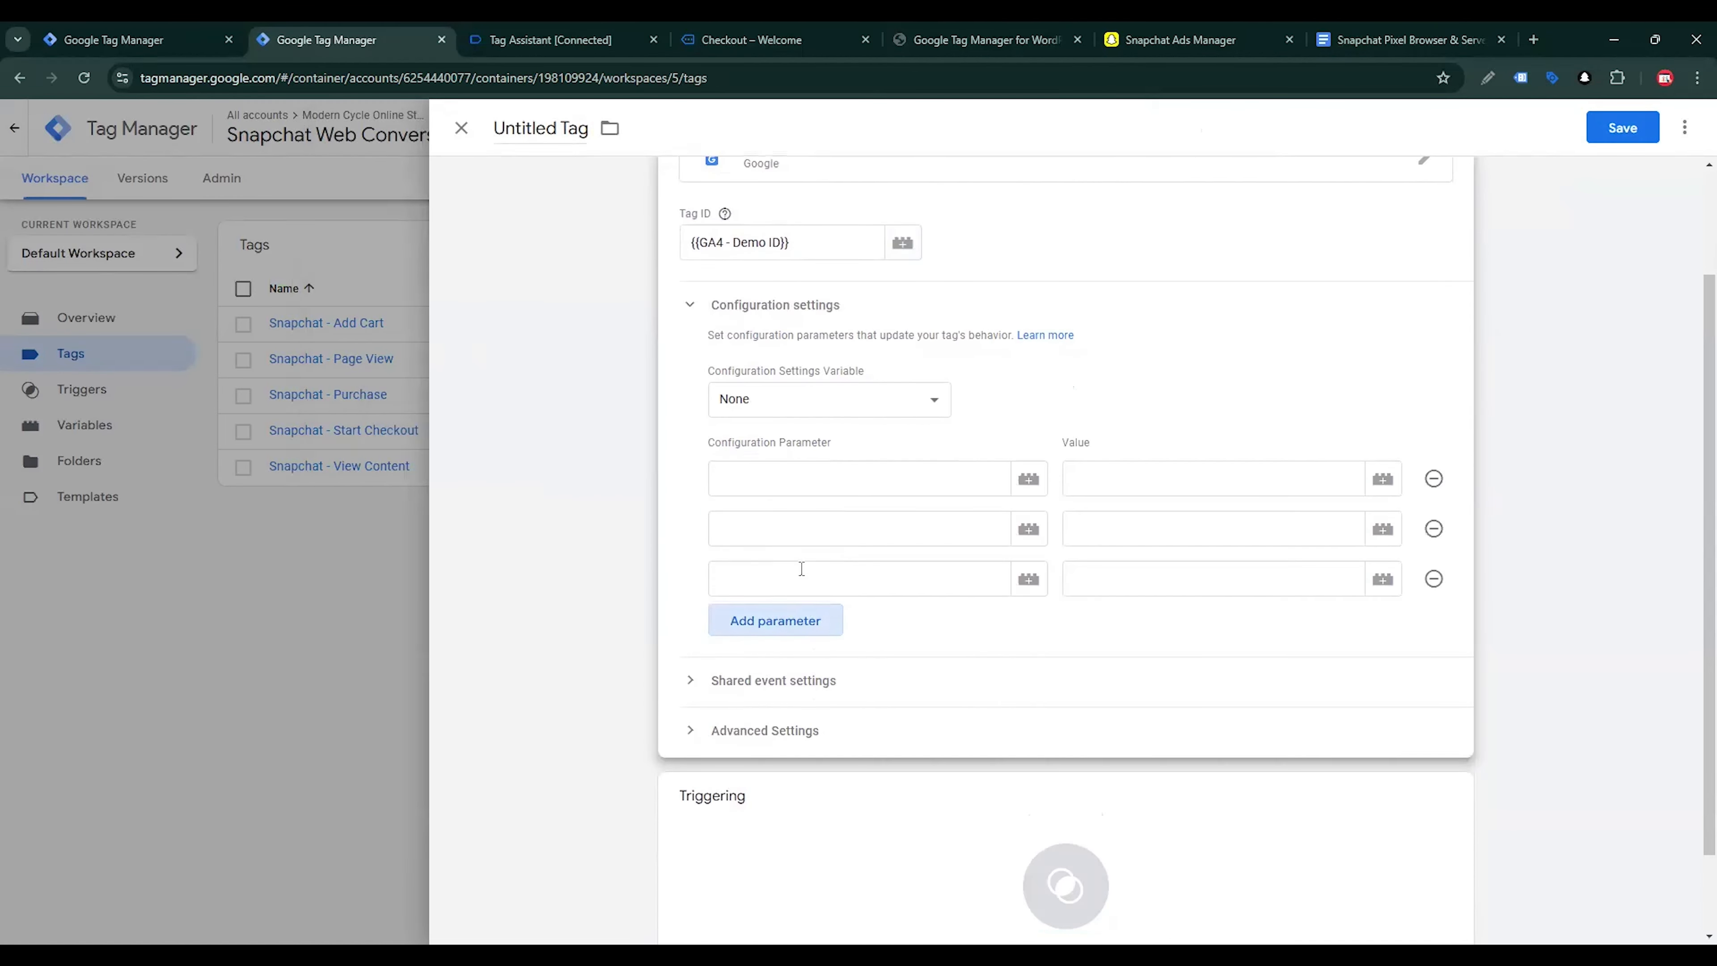
Set the first configuration parameter to send_page_view with the value true
click(805, 471)
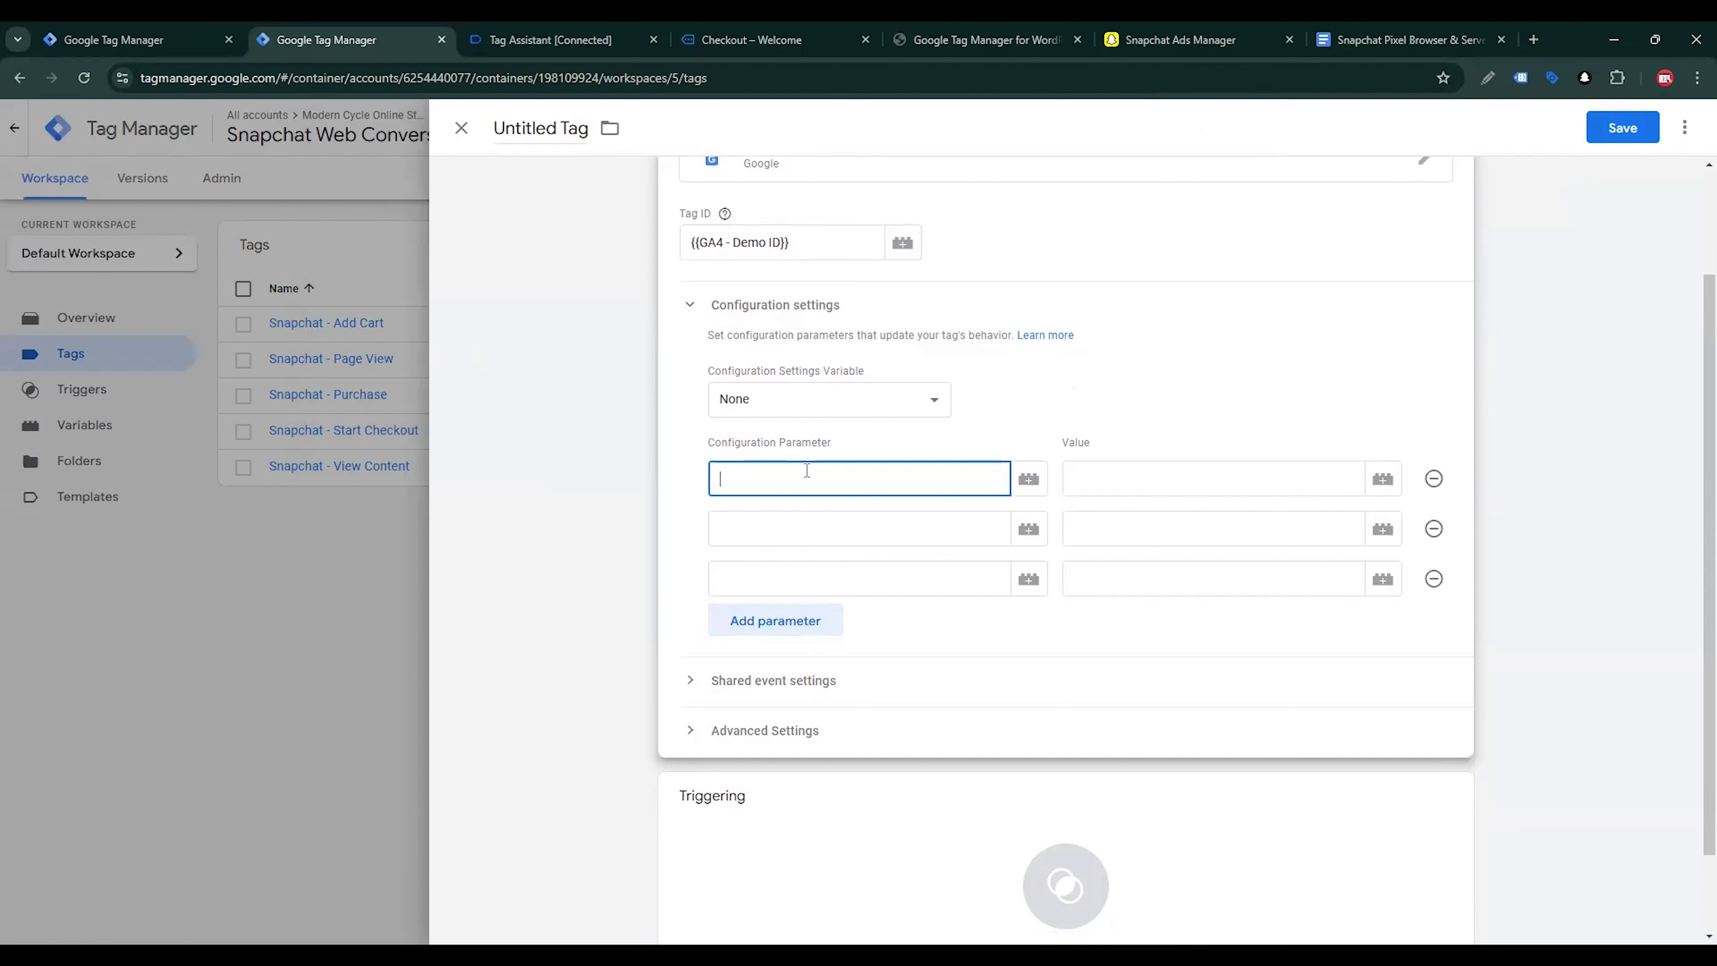
text(SEN)
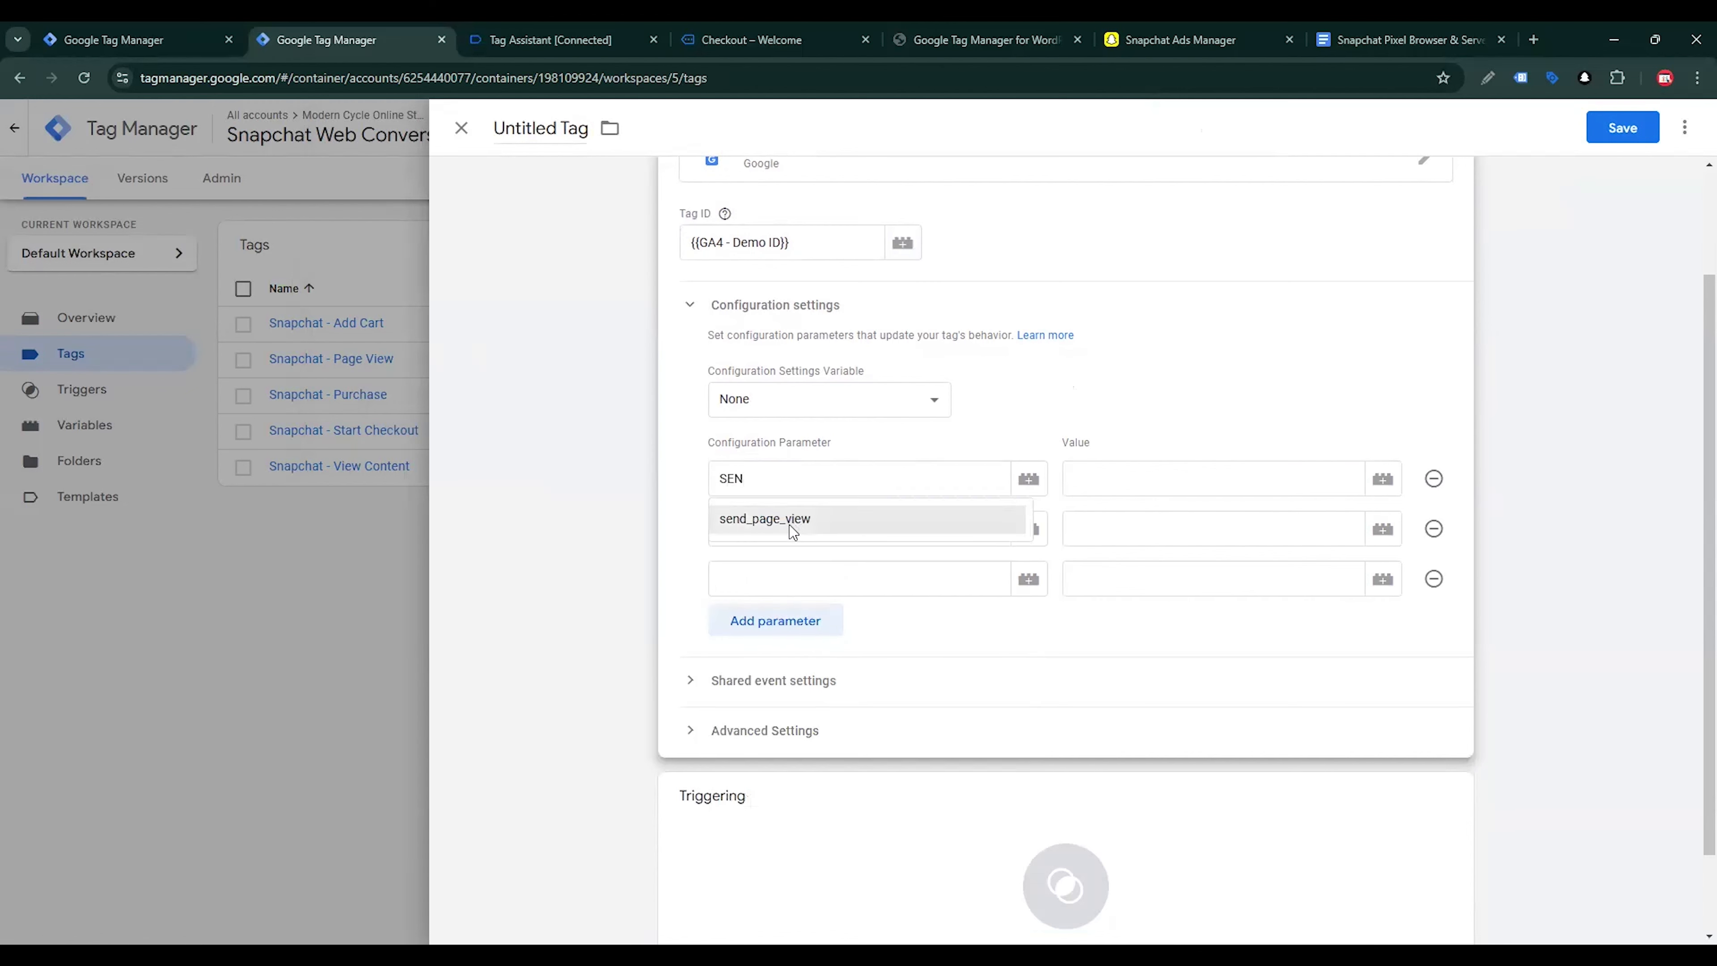
click(789, 524)
click(1182, 486)
text(T)
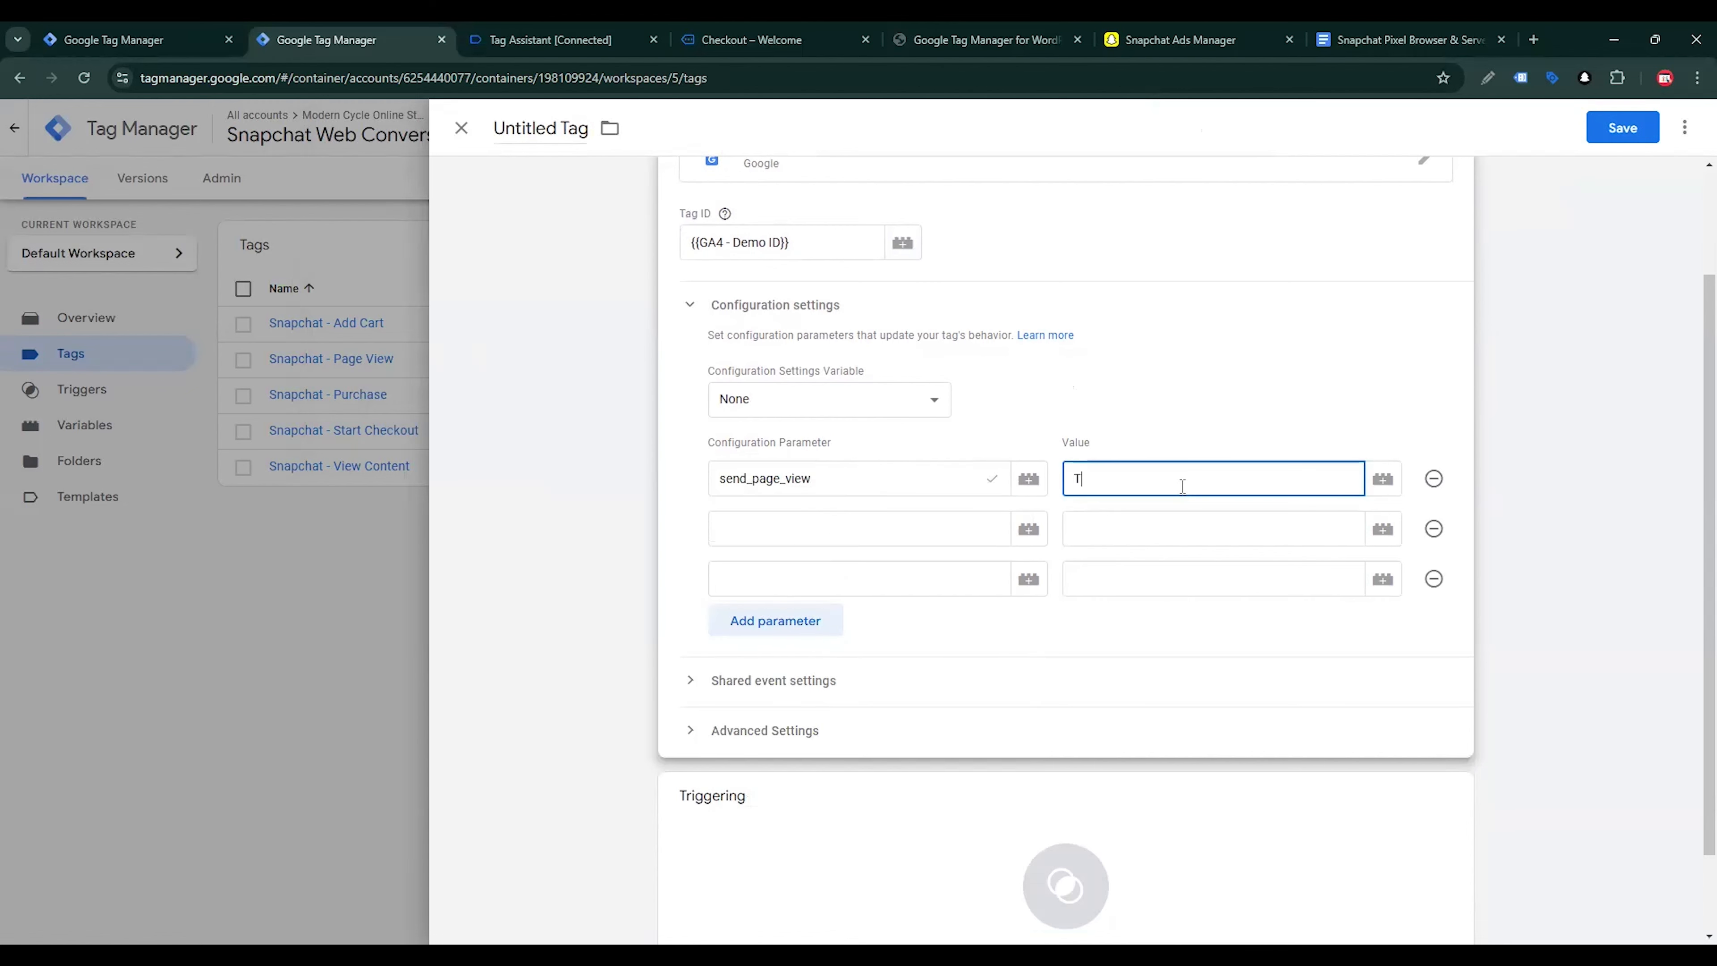
text(RUE)
key(BackSpace)
key(BackSpace)
text(tru)
Set the second configuration parameter's name to server_container_url
click(855, 539)
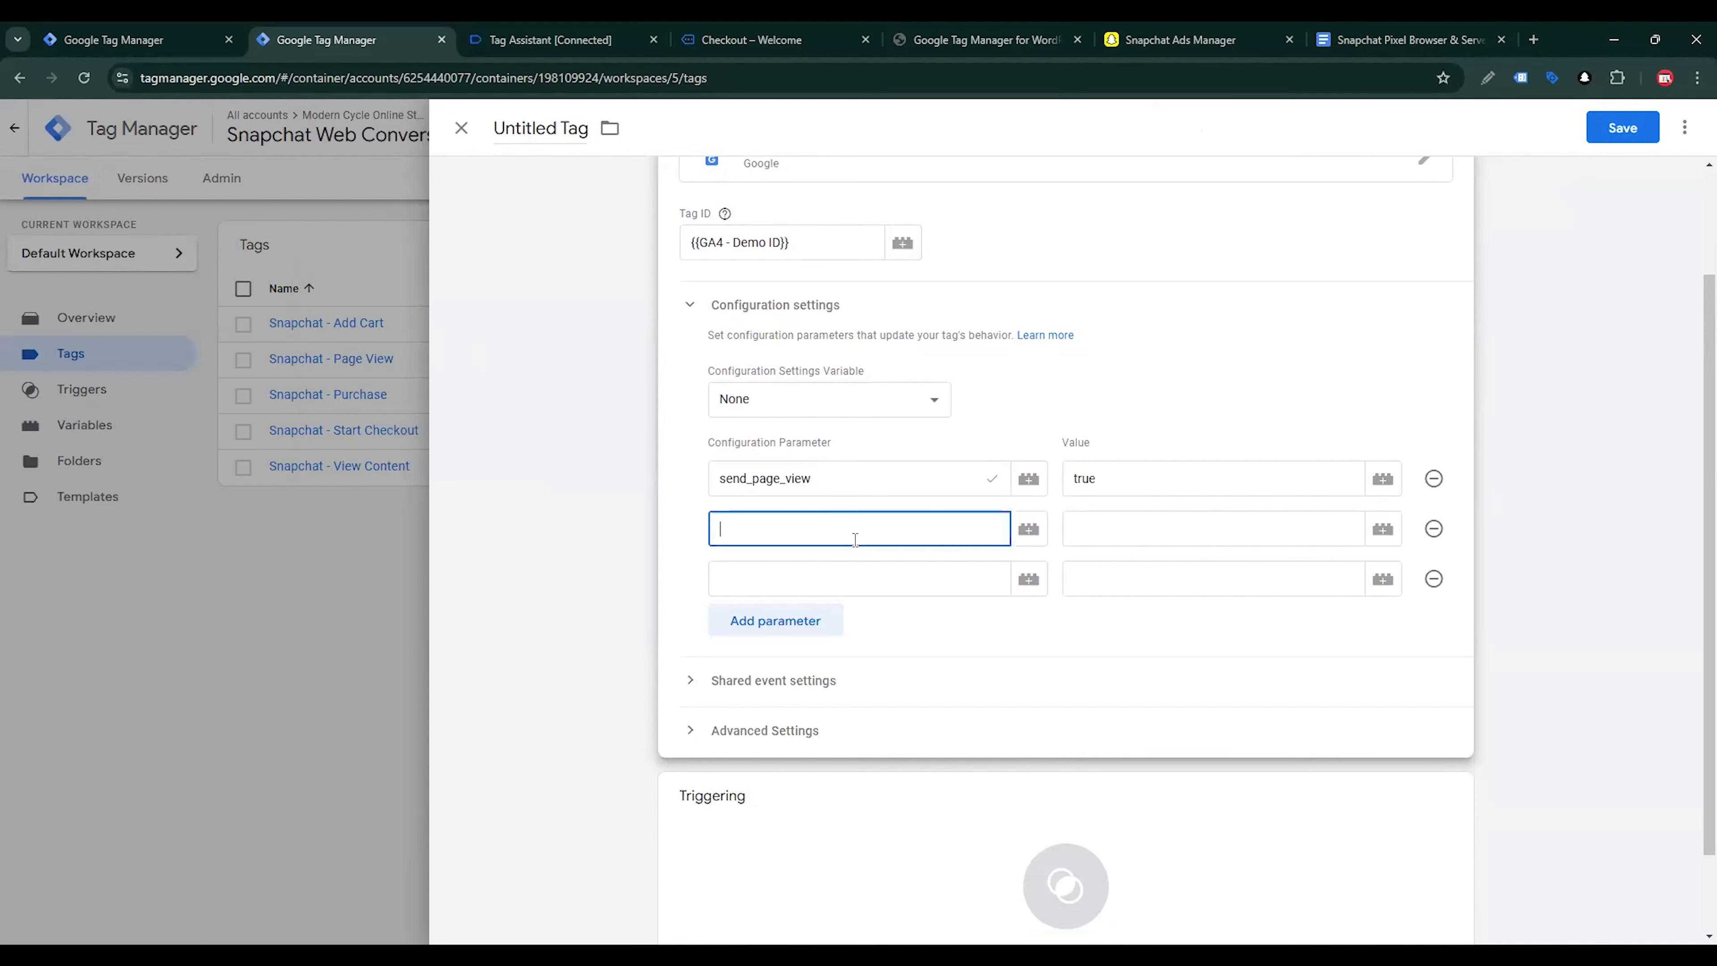
text(se)
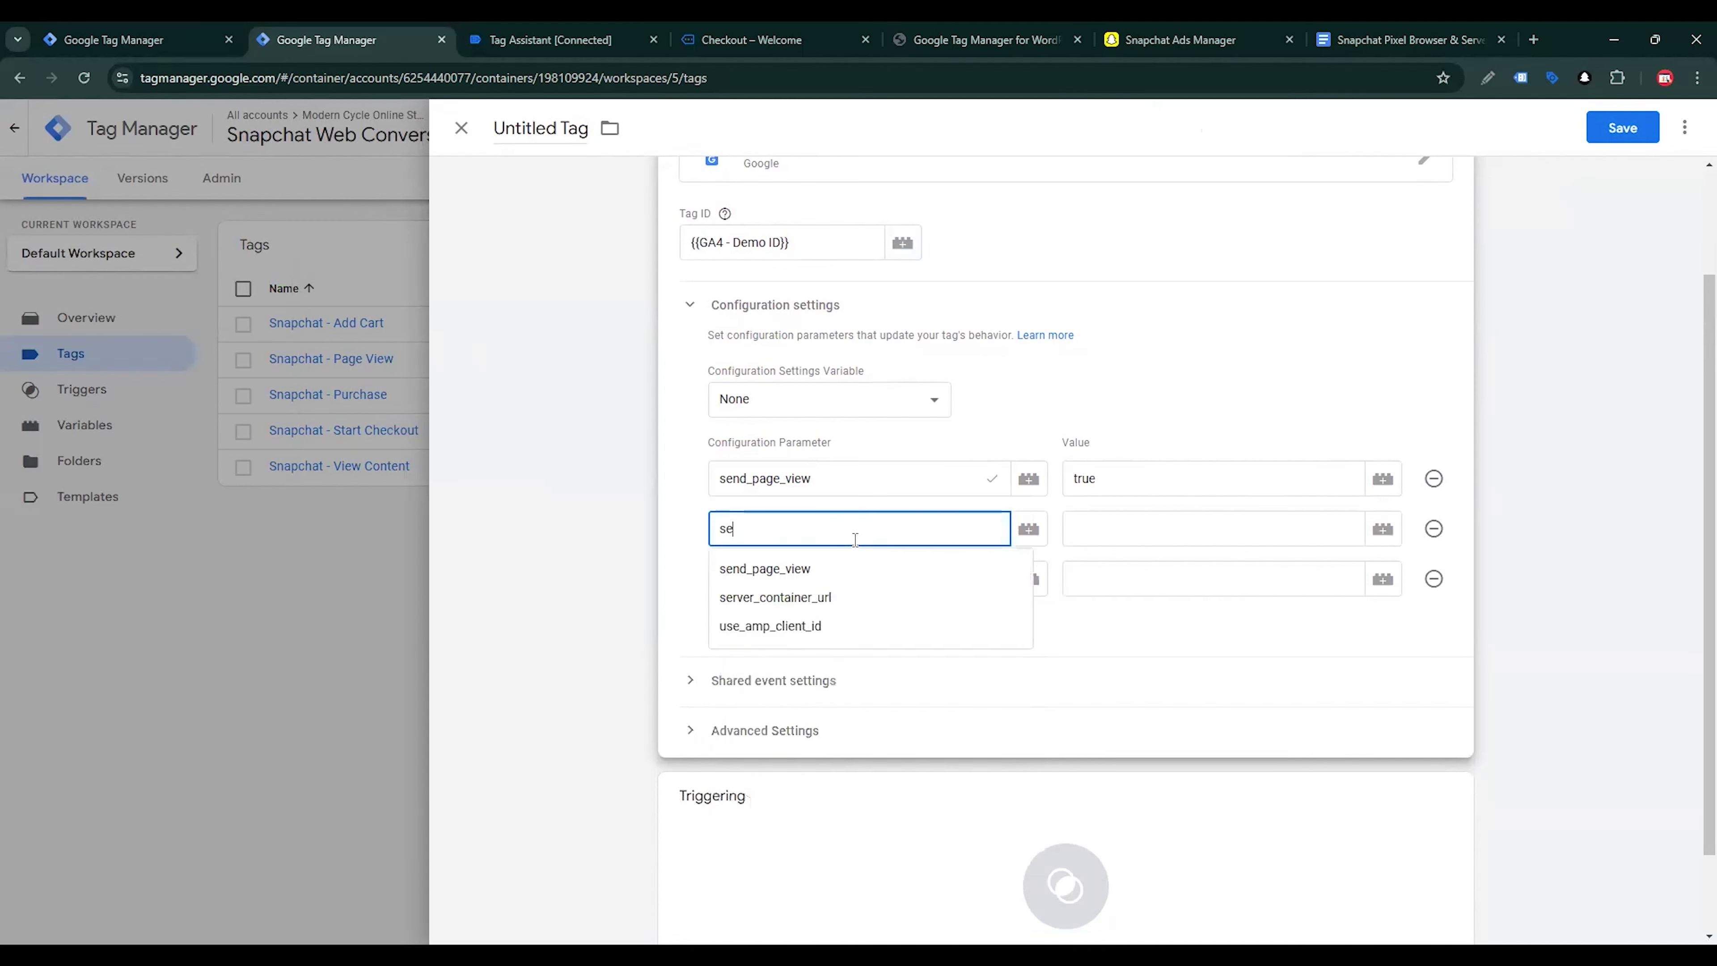
click(838, 595)
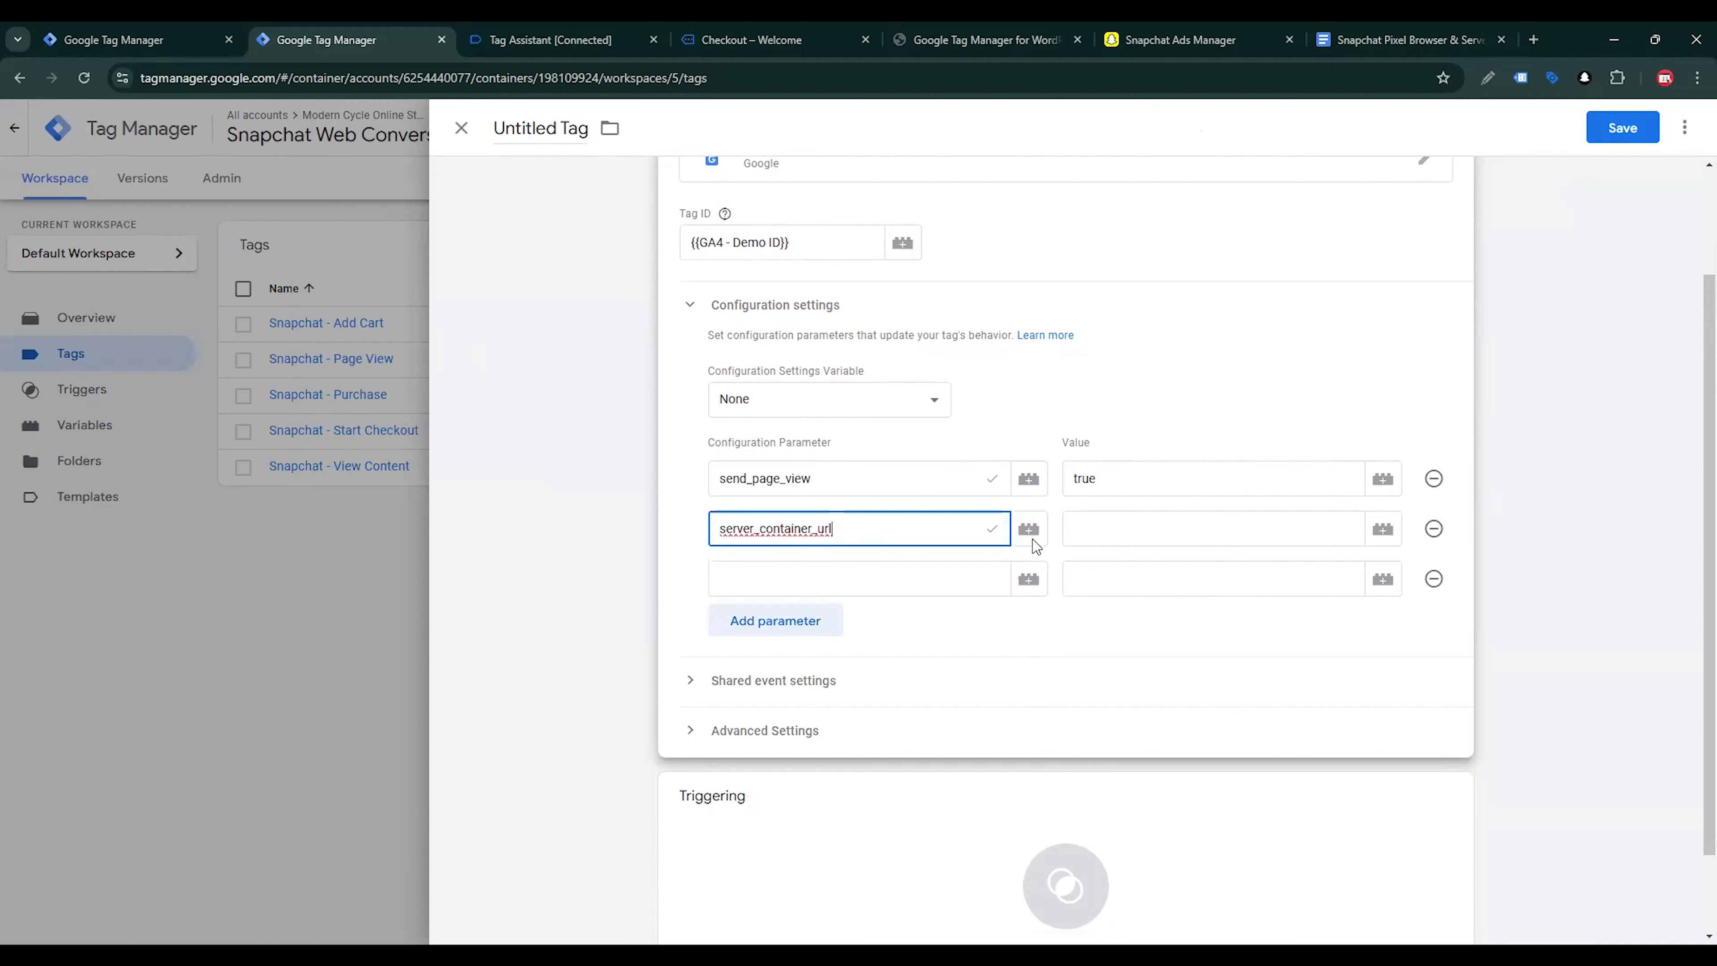
click(1075, 553)
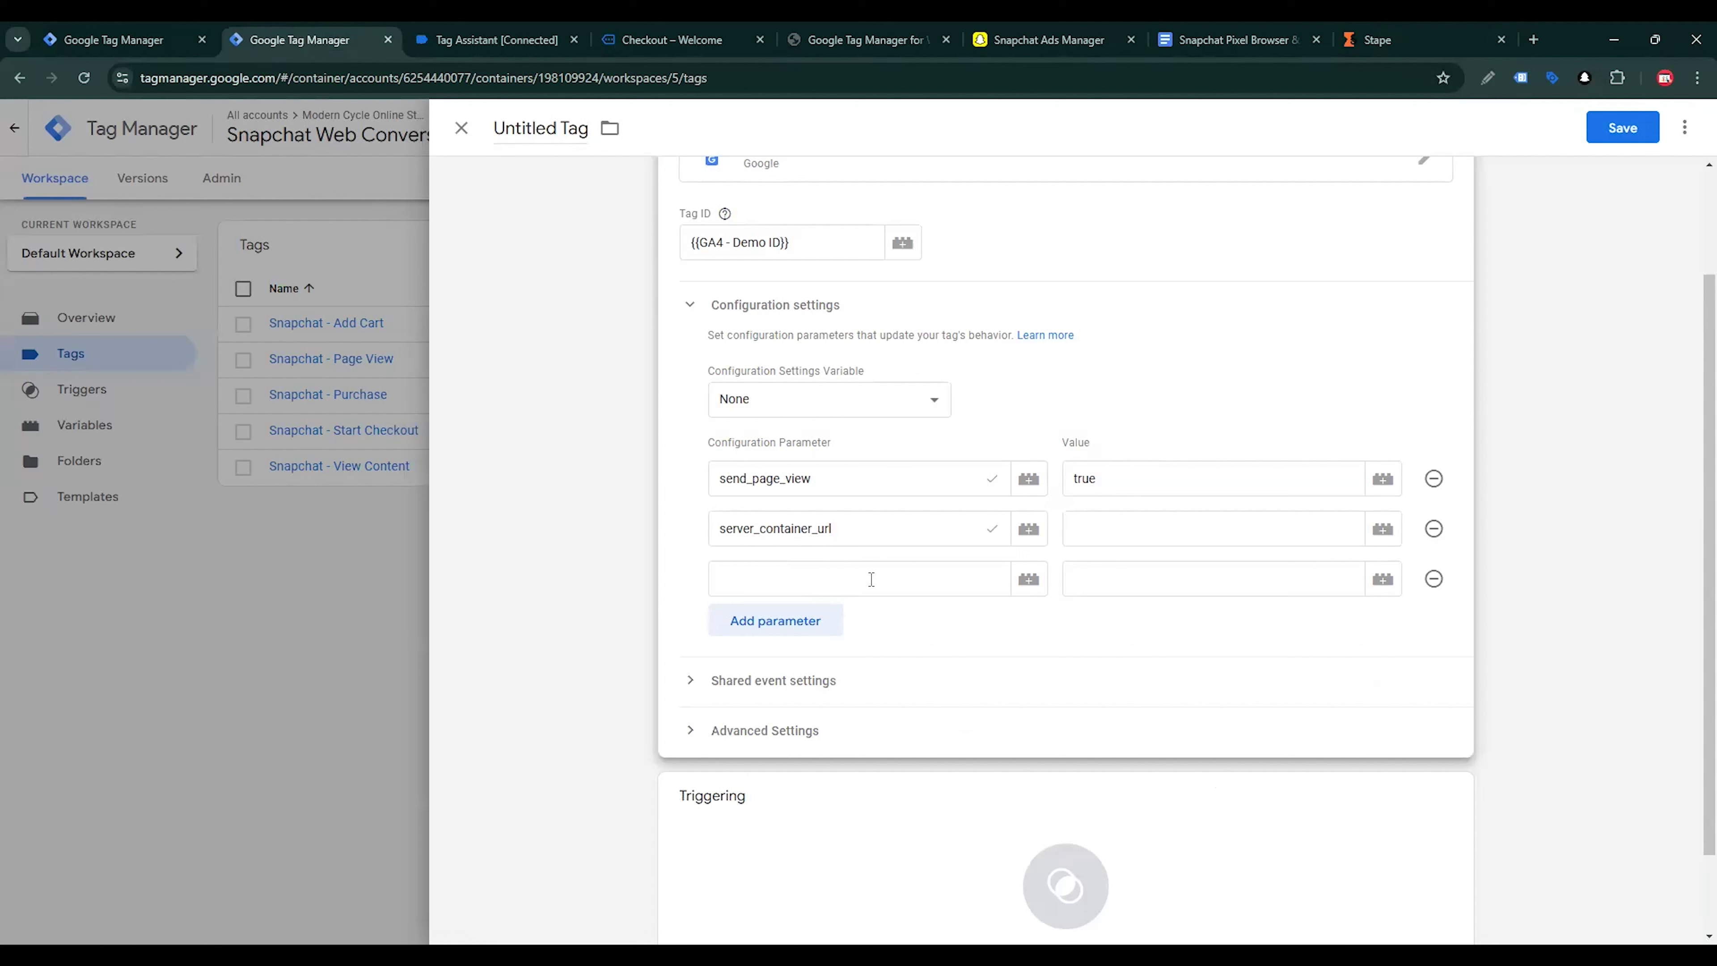
Switch to Stape, open the Server container and open its tagging server domain in a new tab
click(1379, 41)
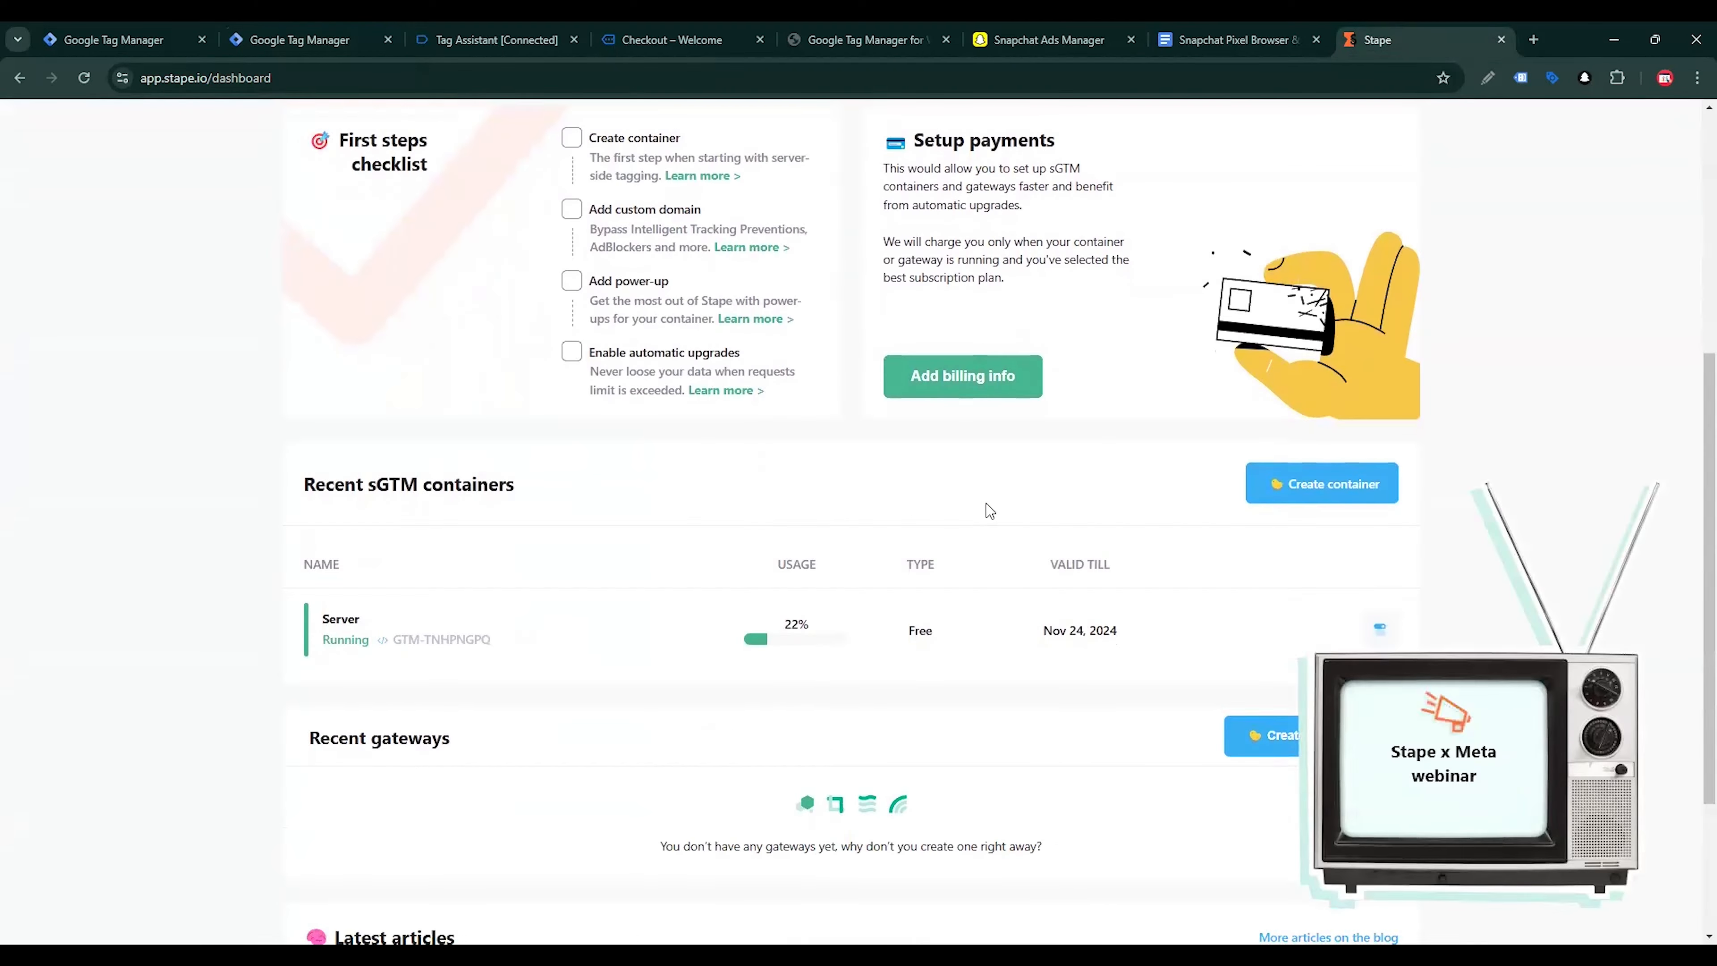
click(746, 653)
scroll(744, 651, down, 3)
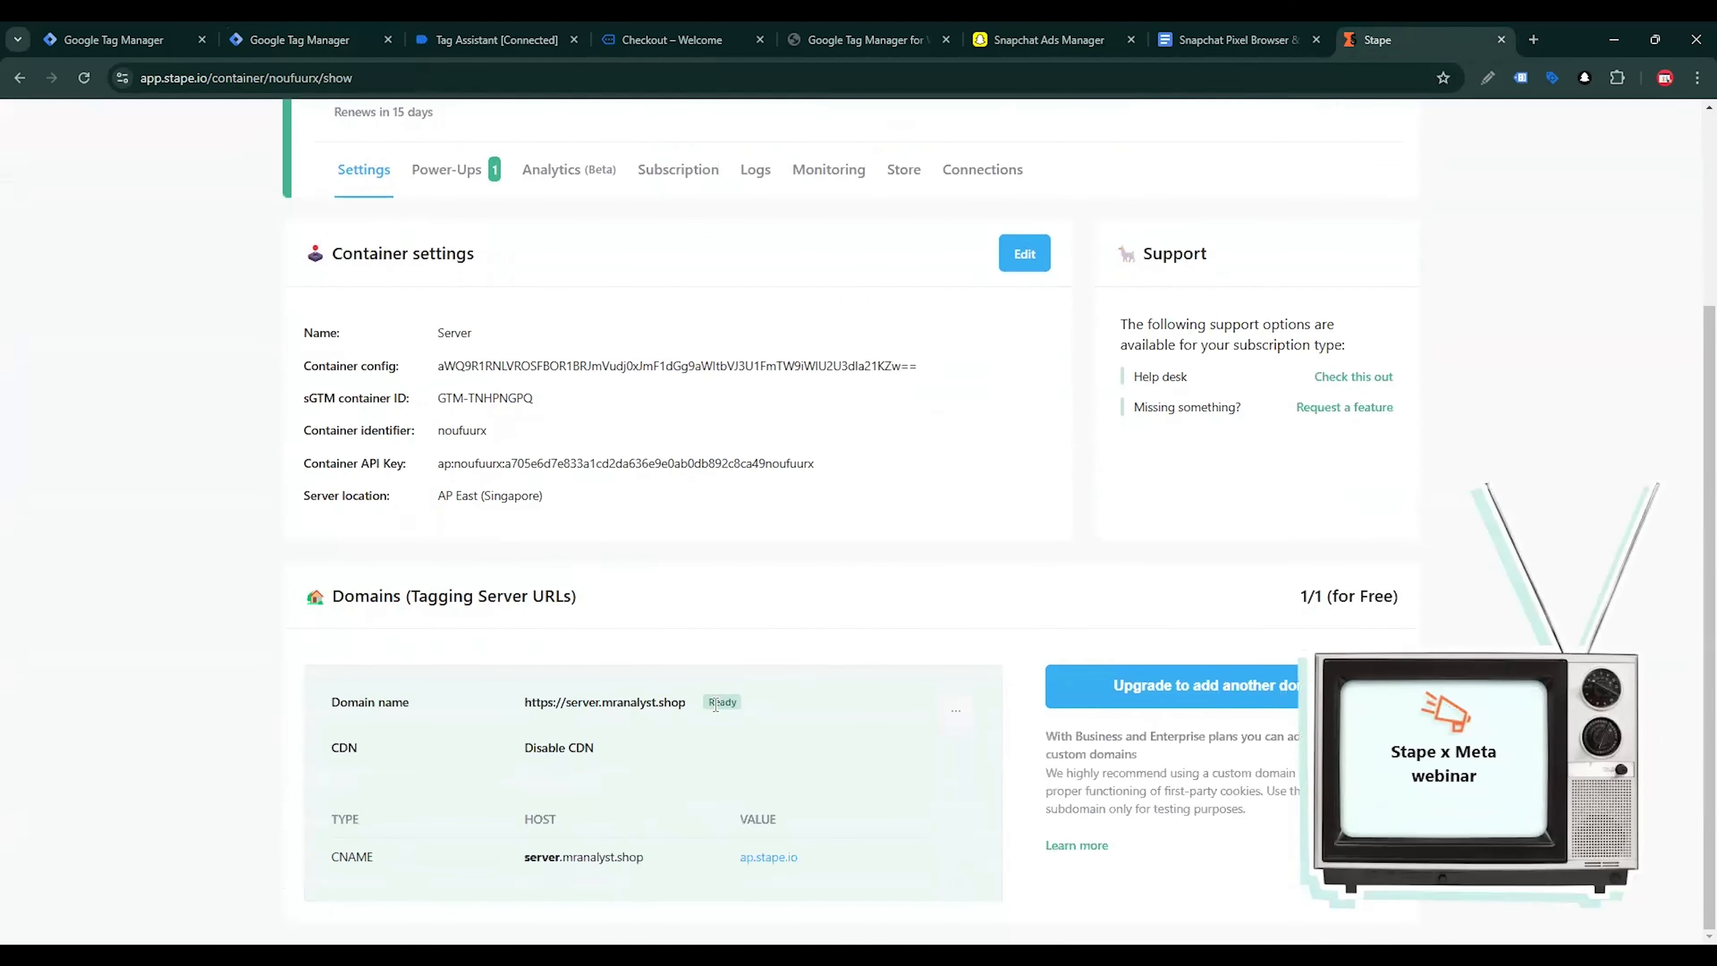
middle_click(666, 706)
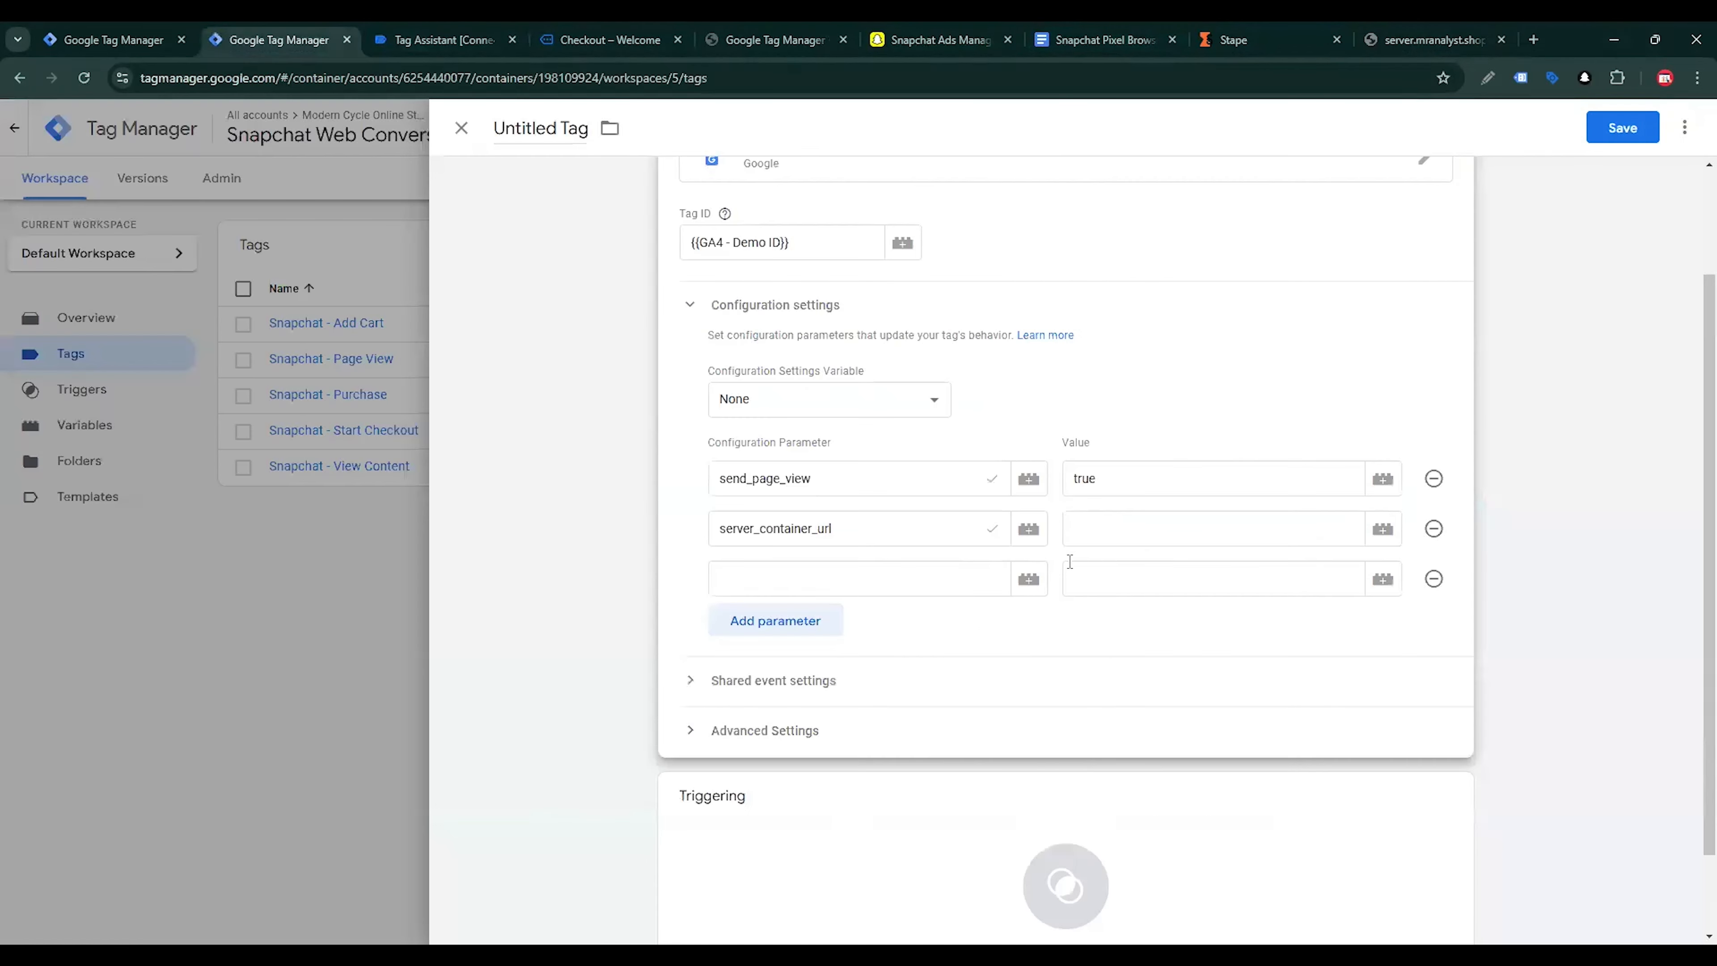
click(1157, 535)
text(https://server.mranalyst.shop)
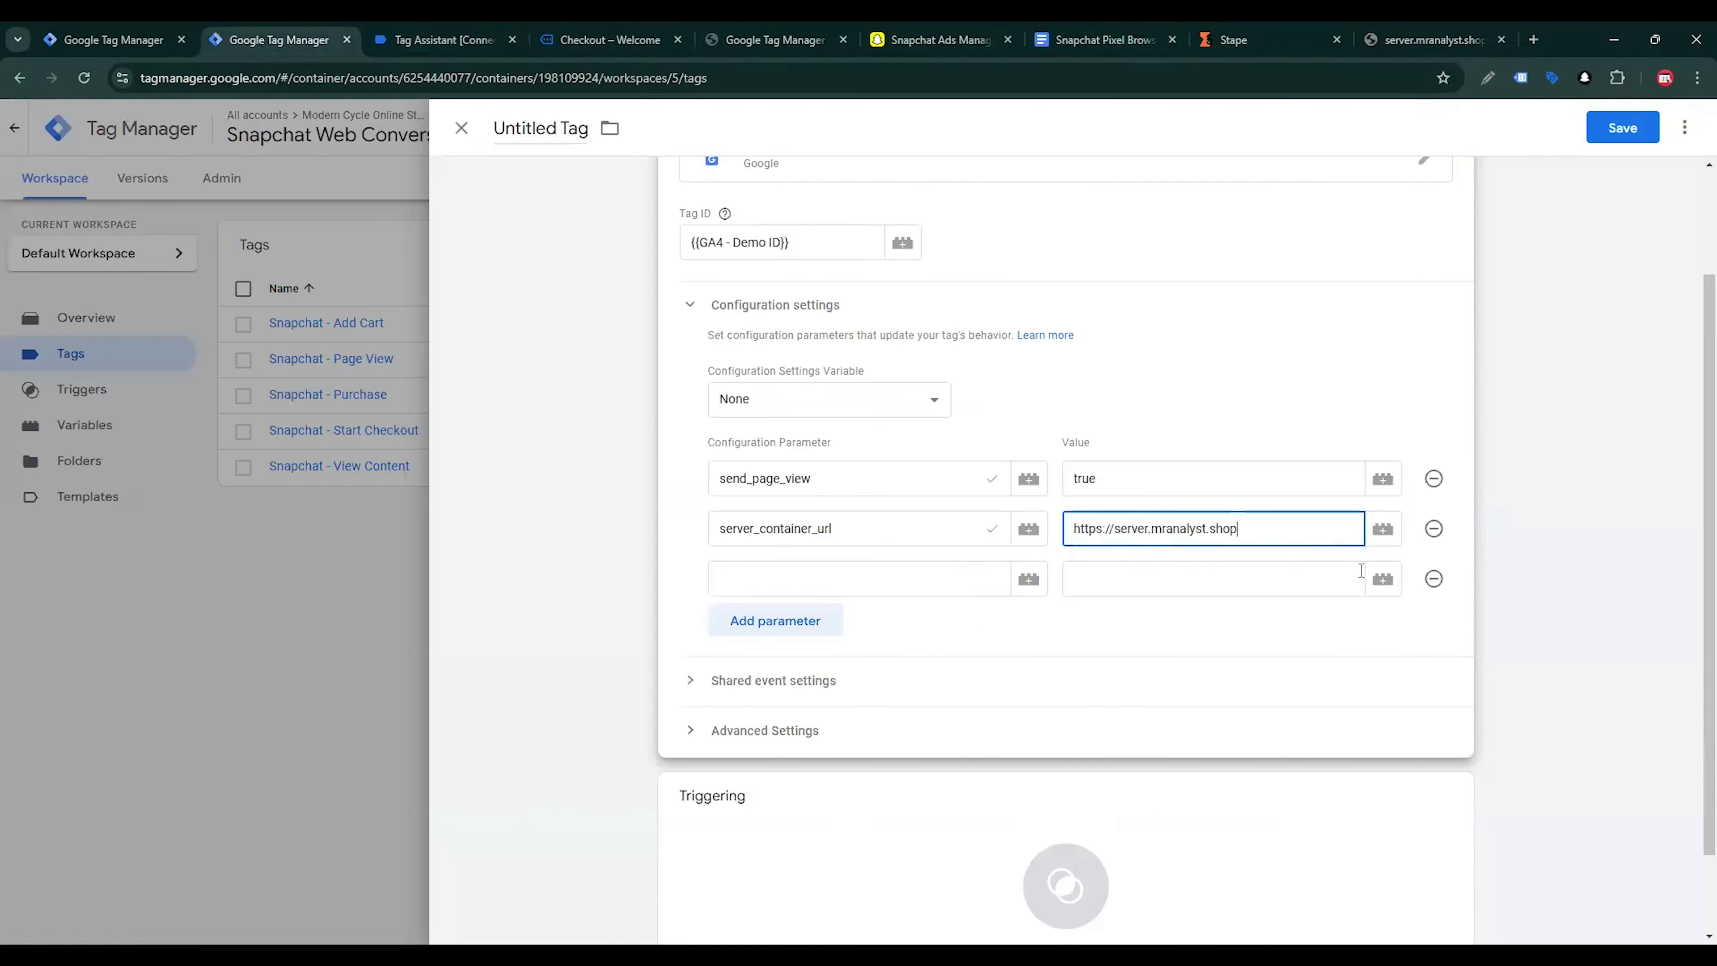
click(1500, 42)
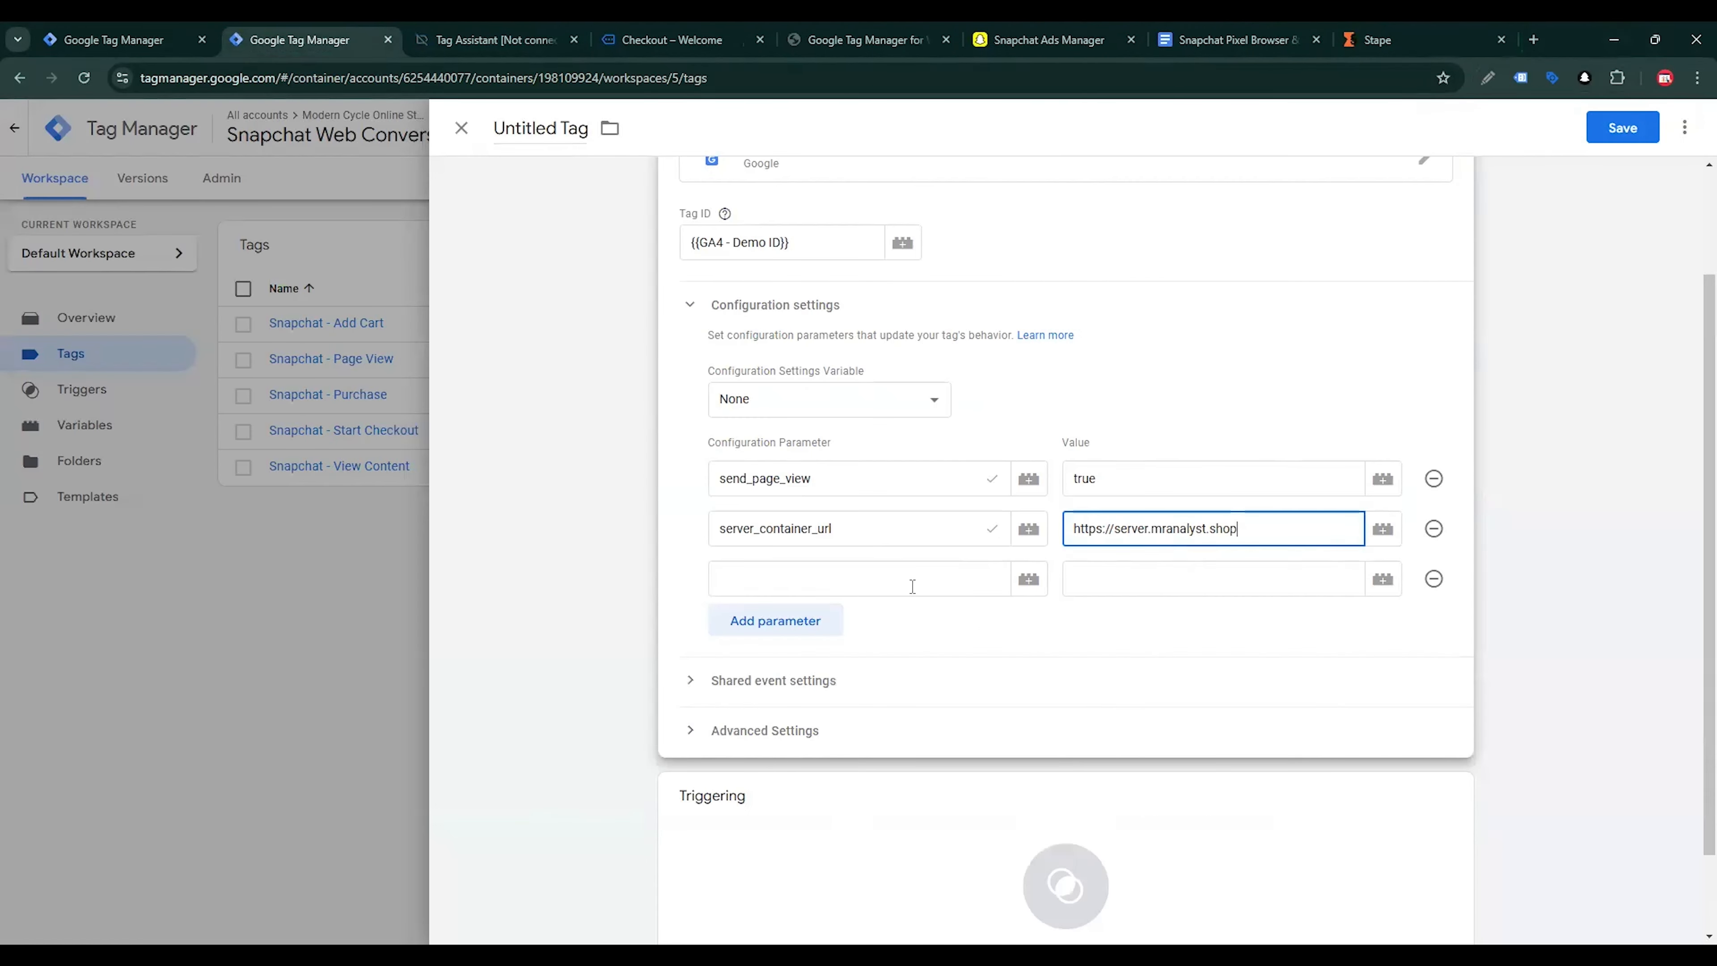
Set the third configuration parameter to event_id with the variable {{Event Id}} as its value
click(775, 586)
text(e)
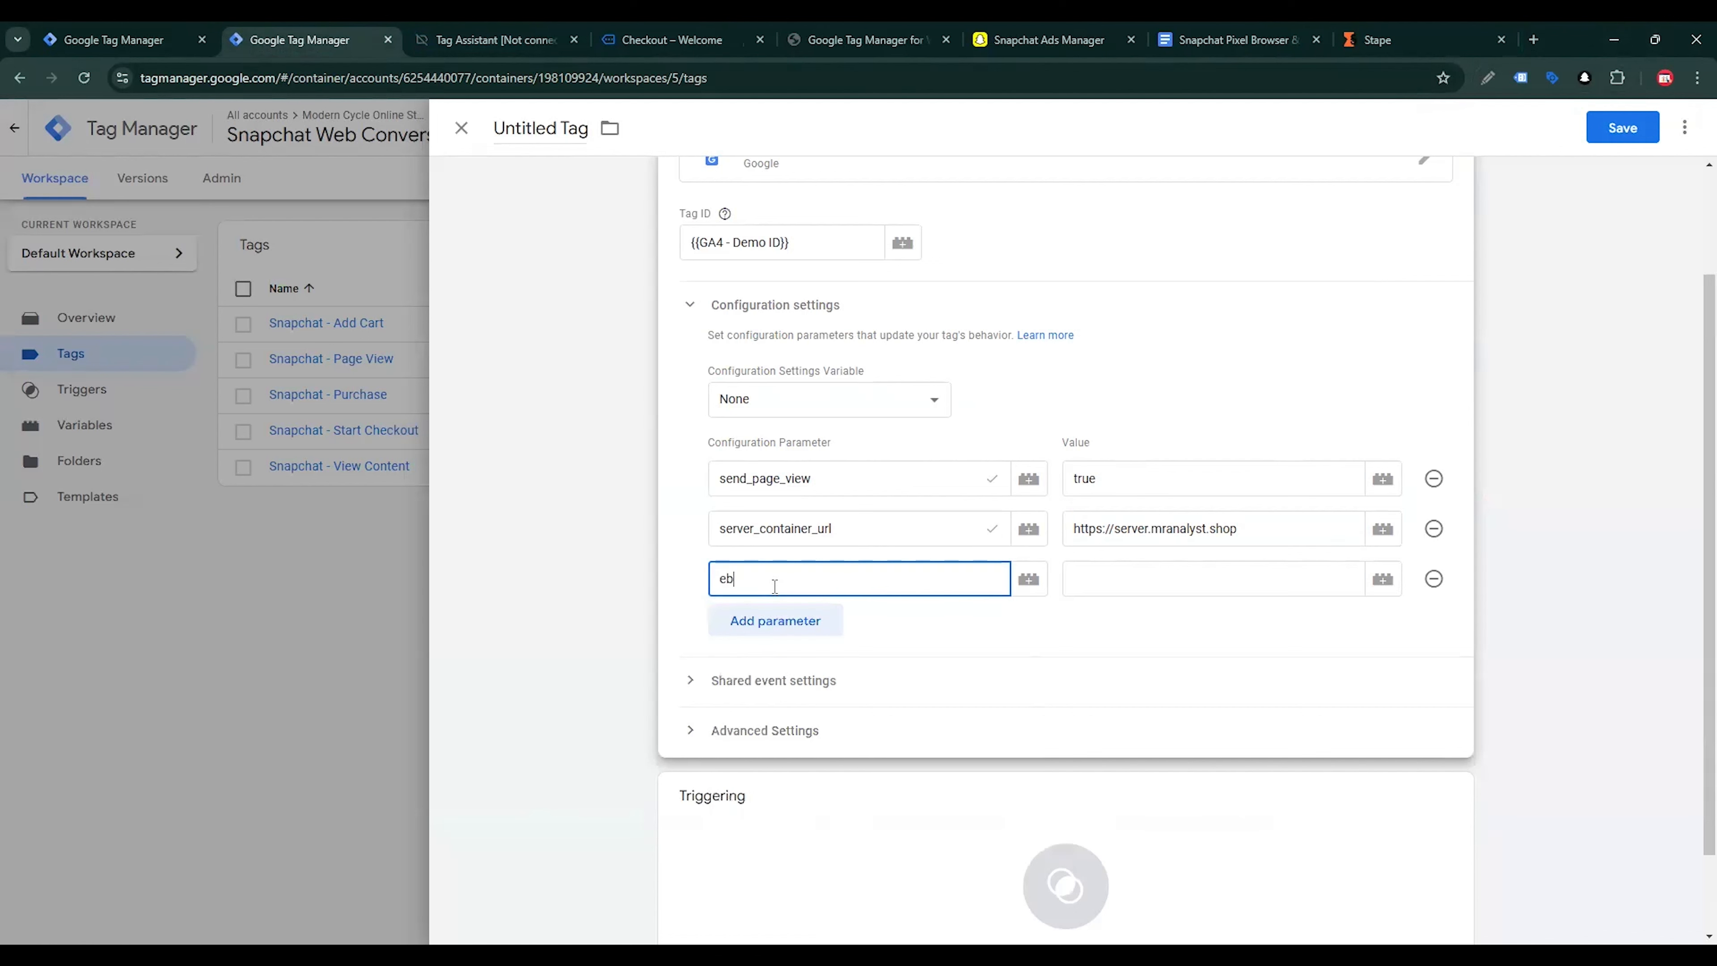
text(ve)
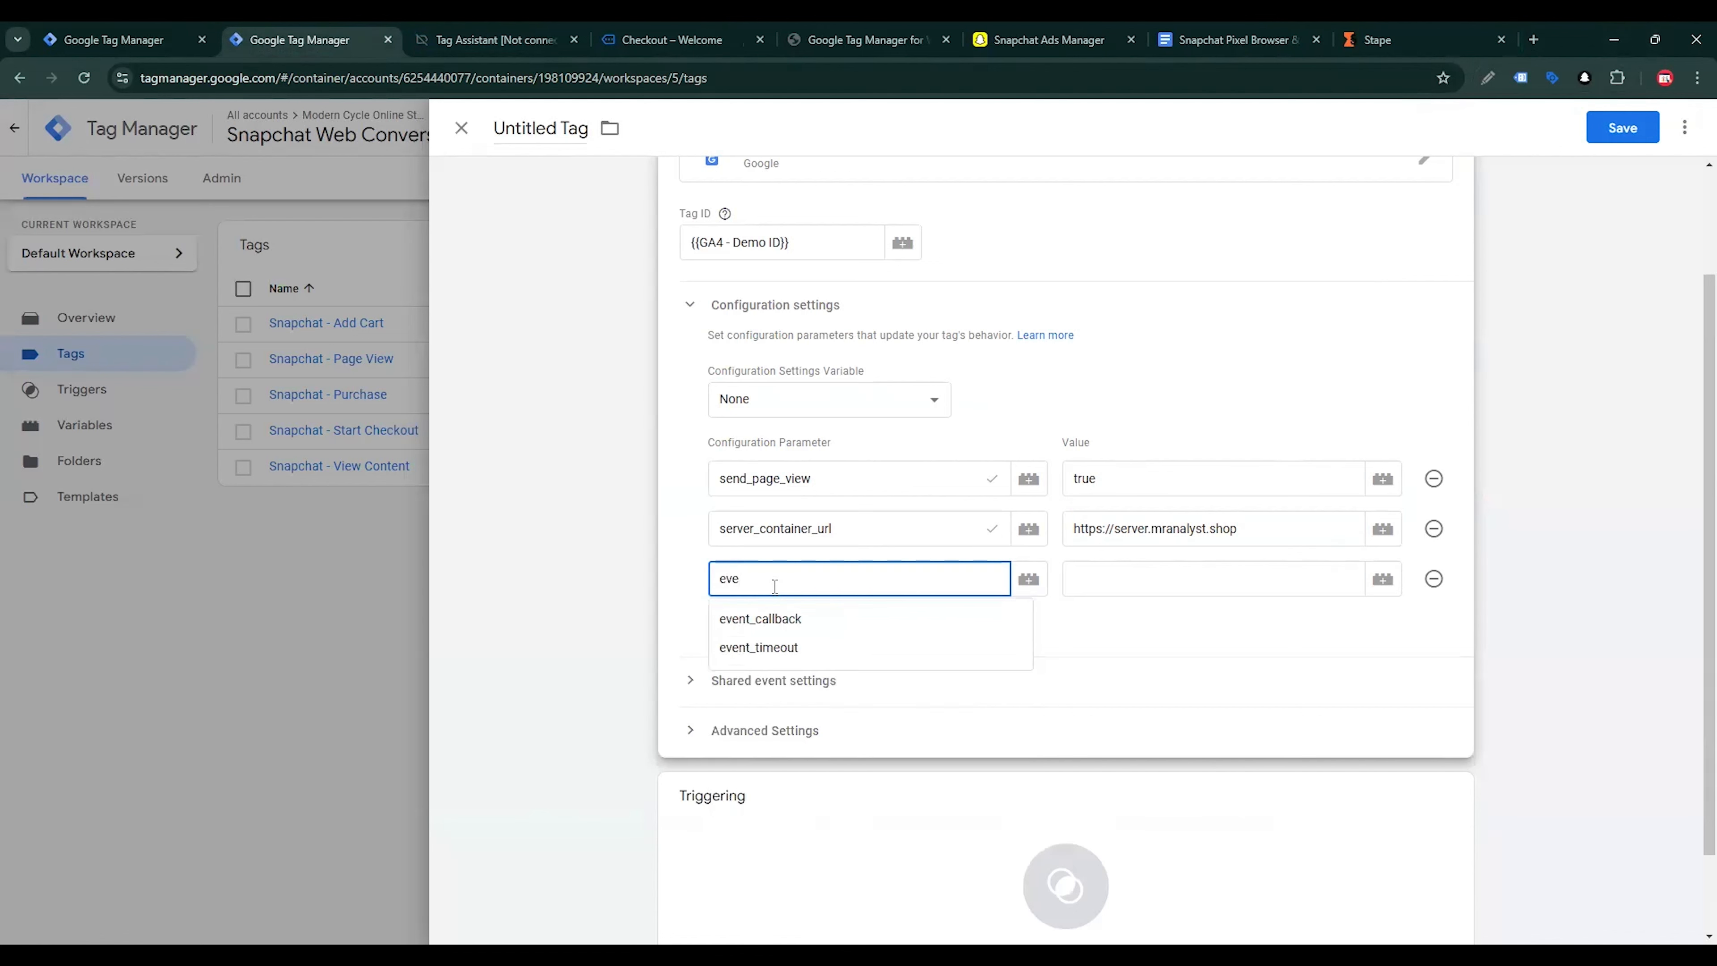
text(nt_id)
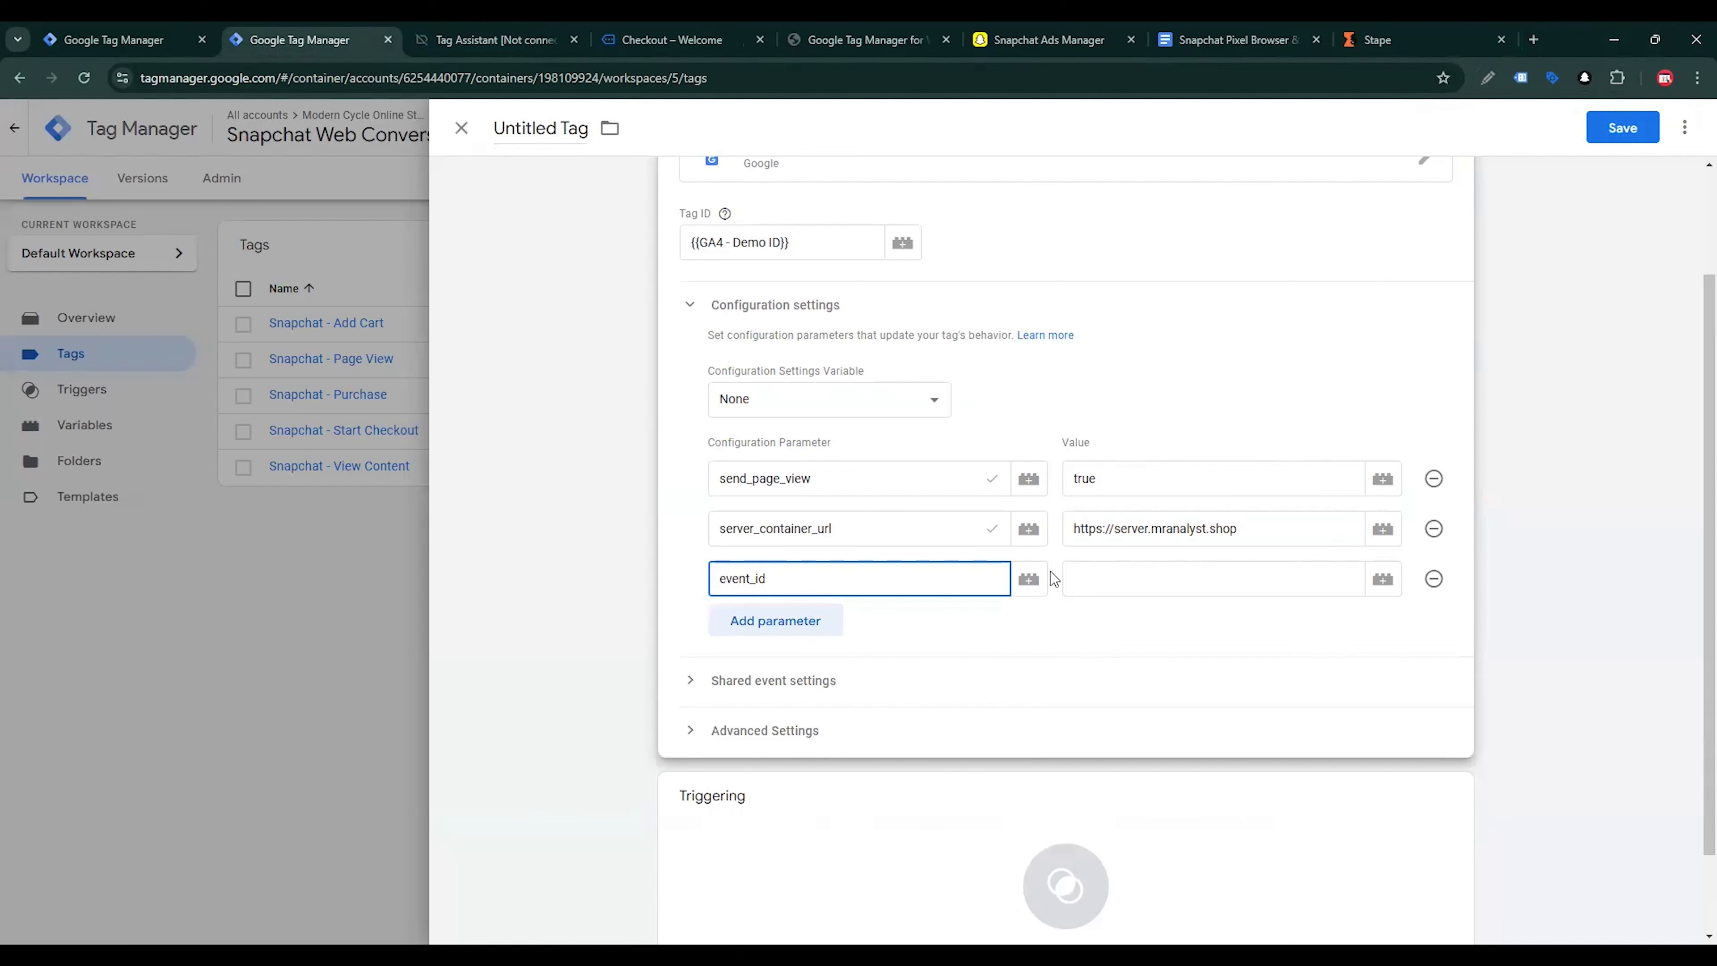
click(1071, 579)
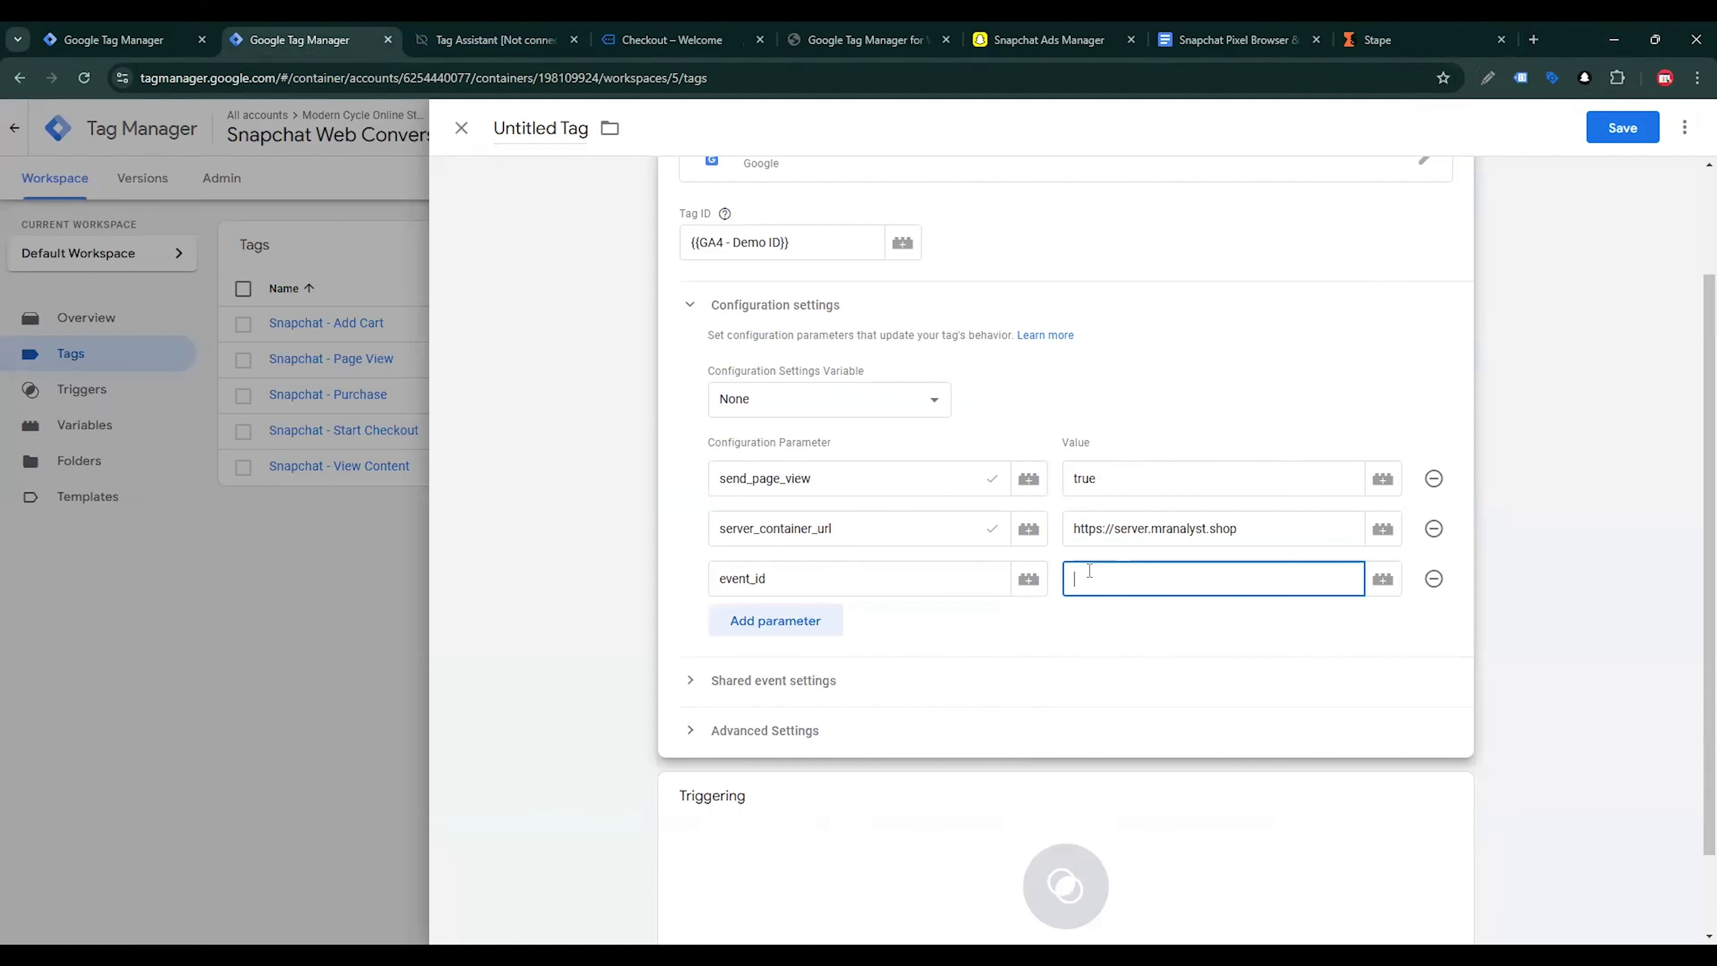
click(1397, 587)
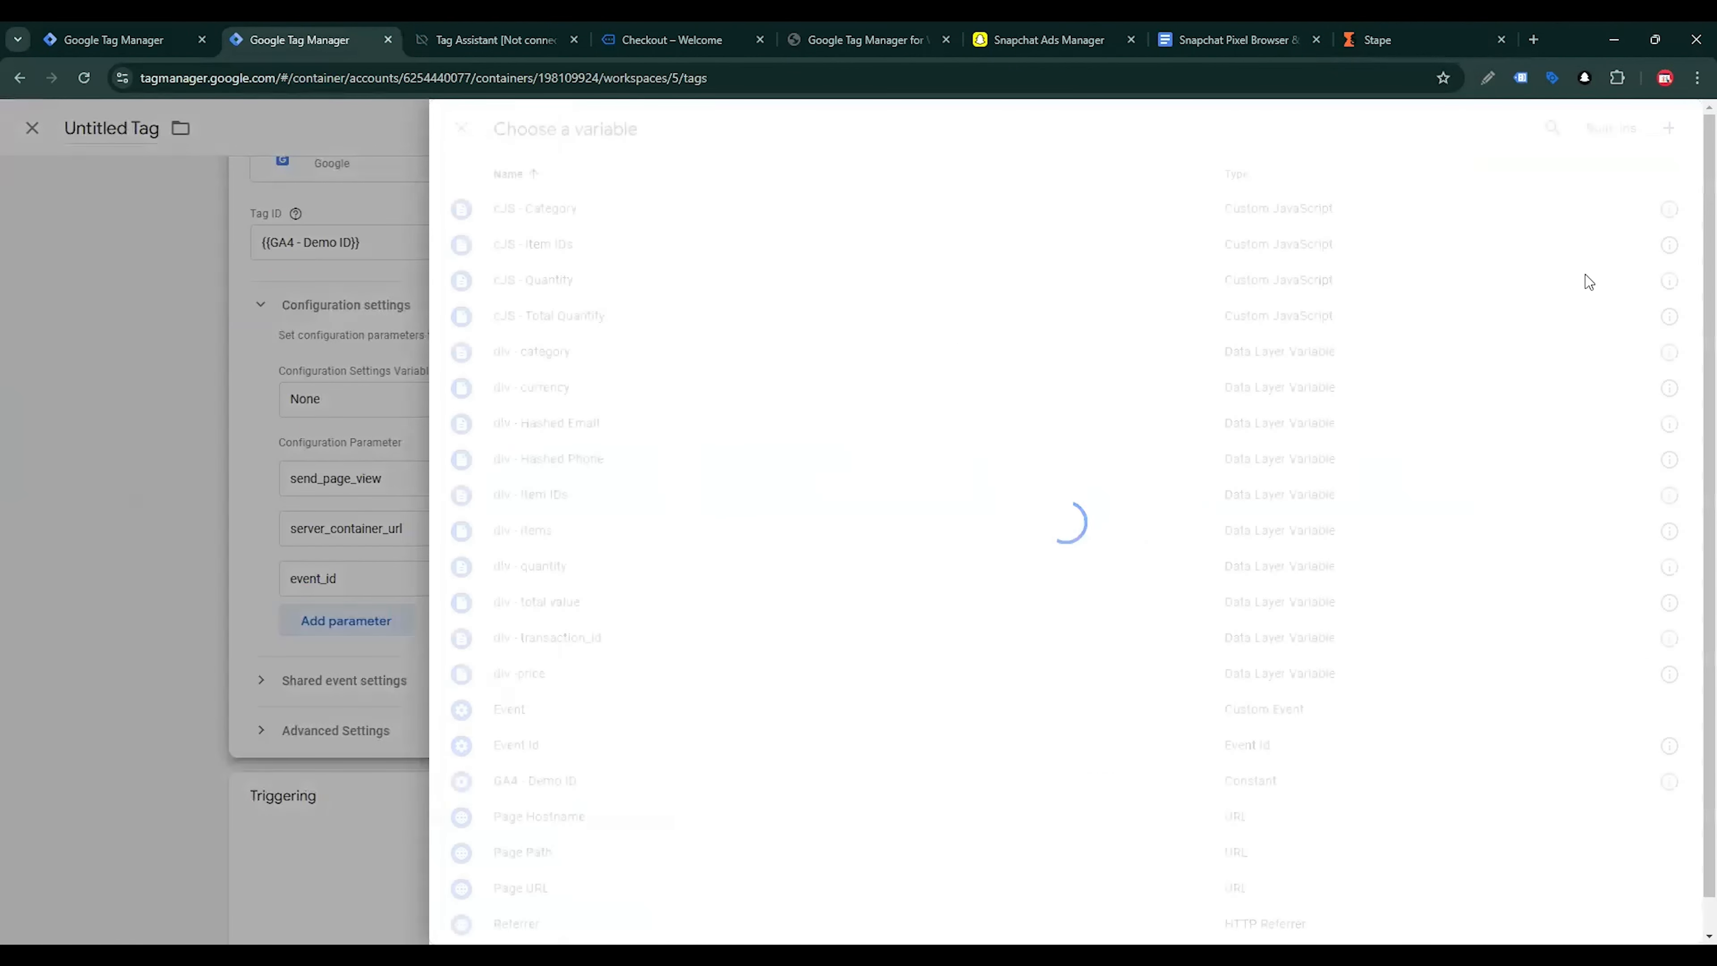
click(515, 747)
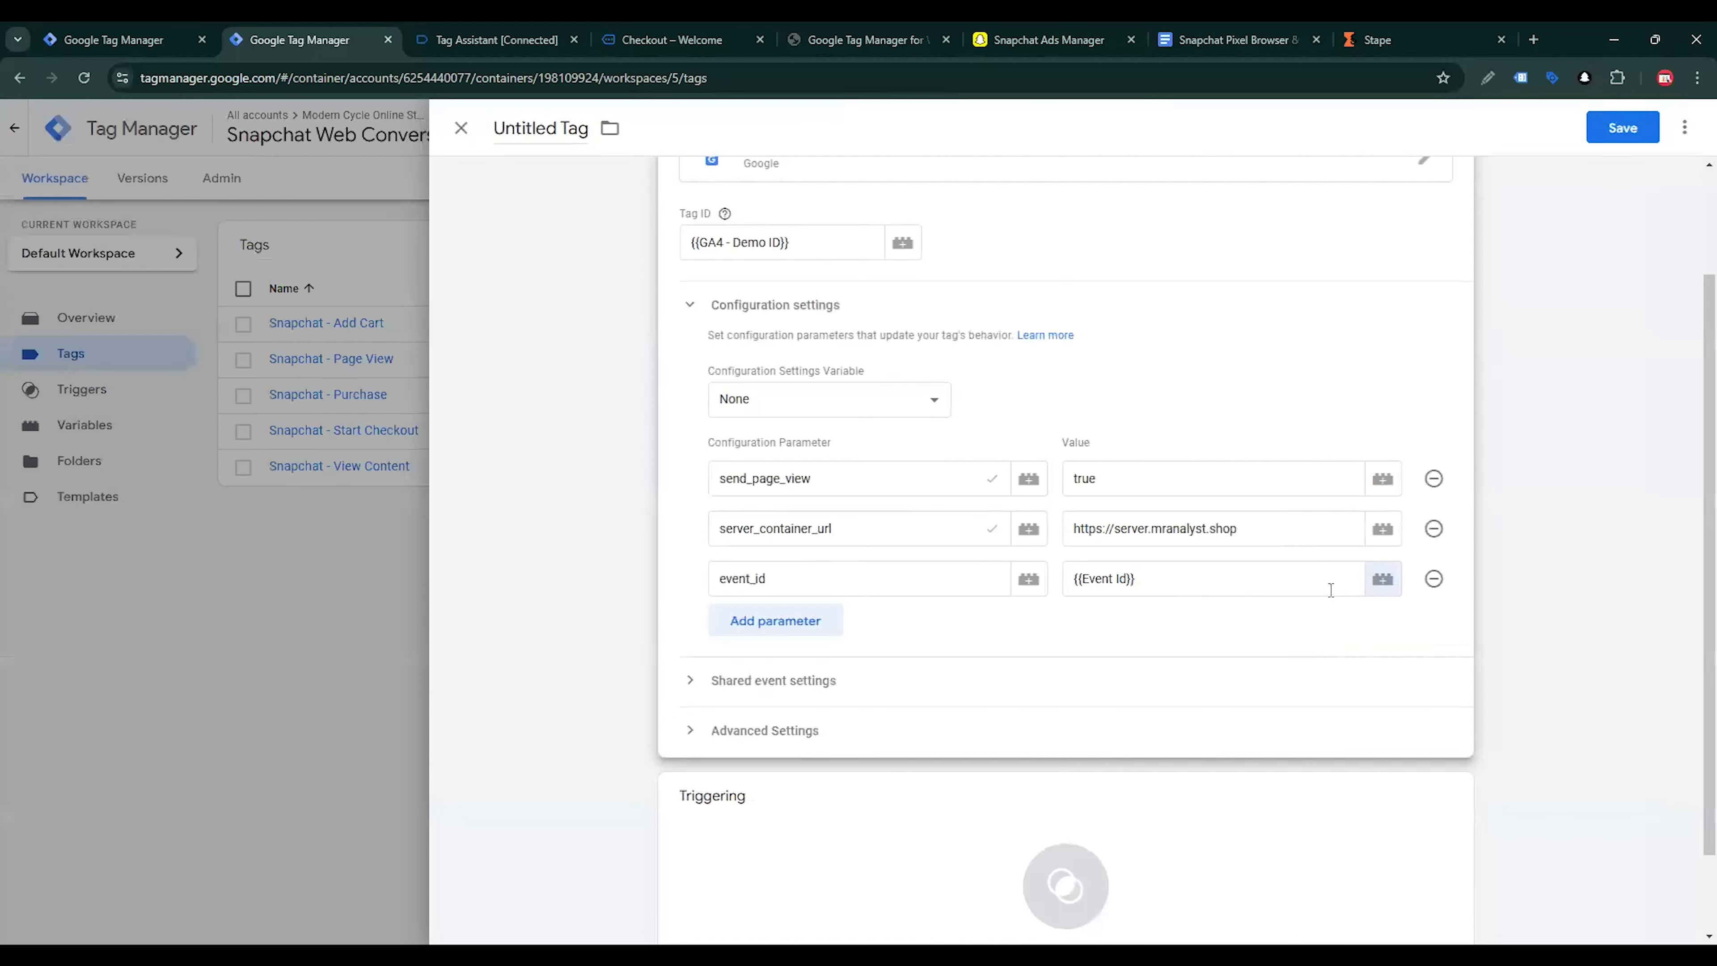
Assign the All Pages trigger to the Google Tag
scroll(1203, 595, down, 2)
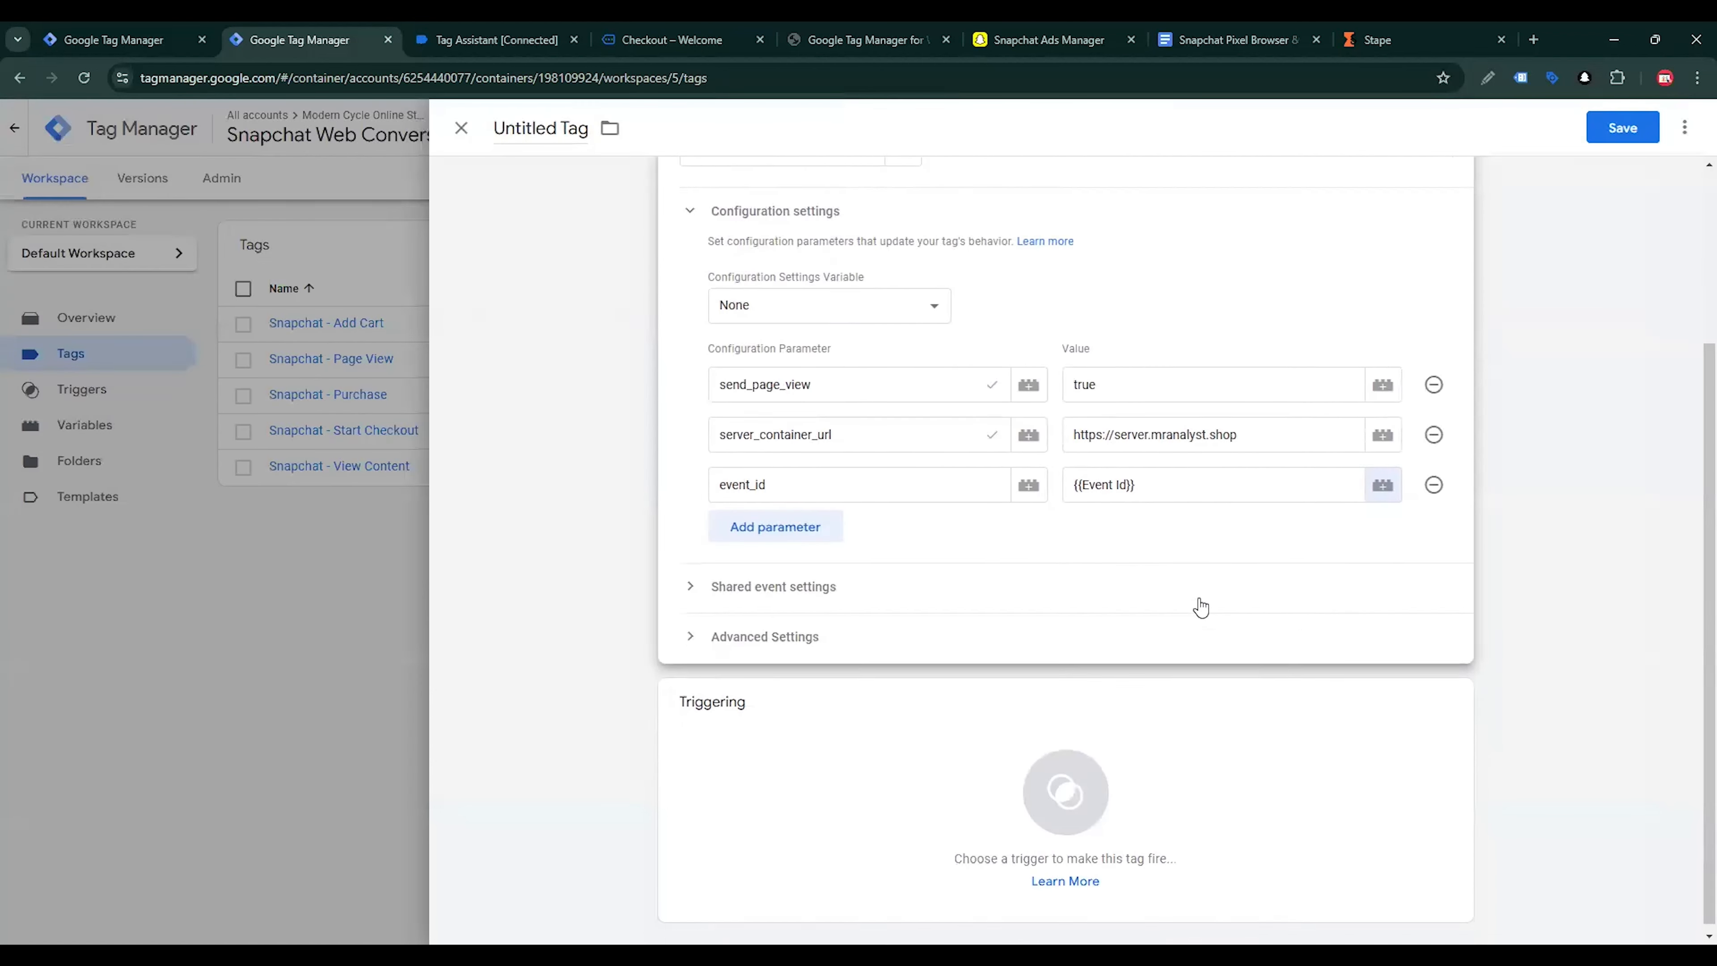
click(1071, 747)
click(559, 210)
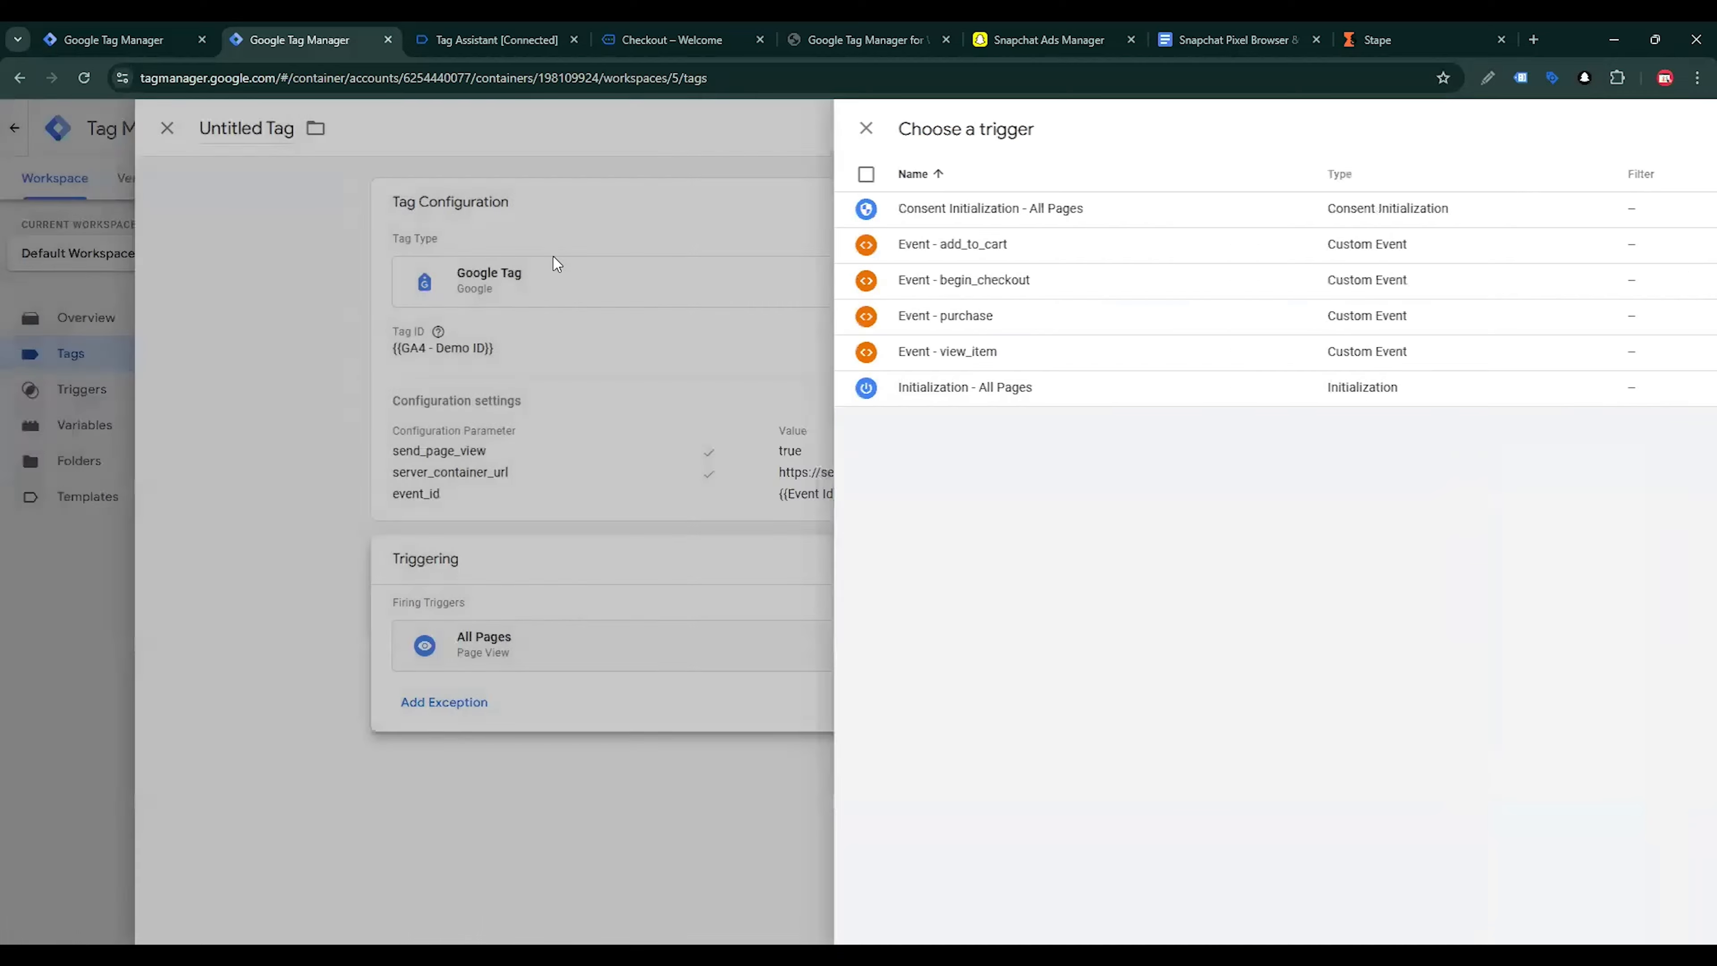
Name the Google Tag GA4 - SS - Page View and save it
click(550, 131)
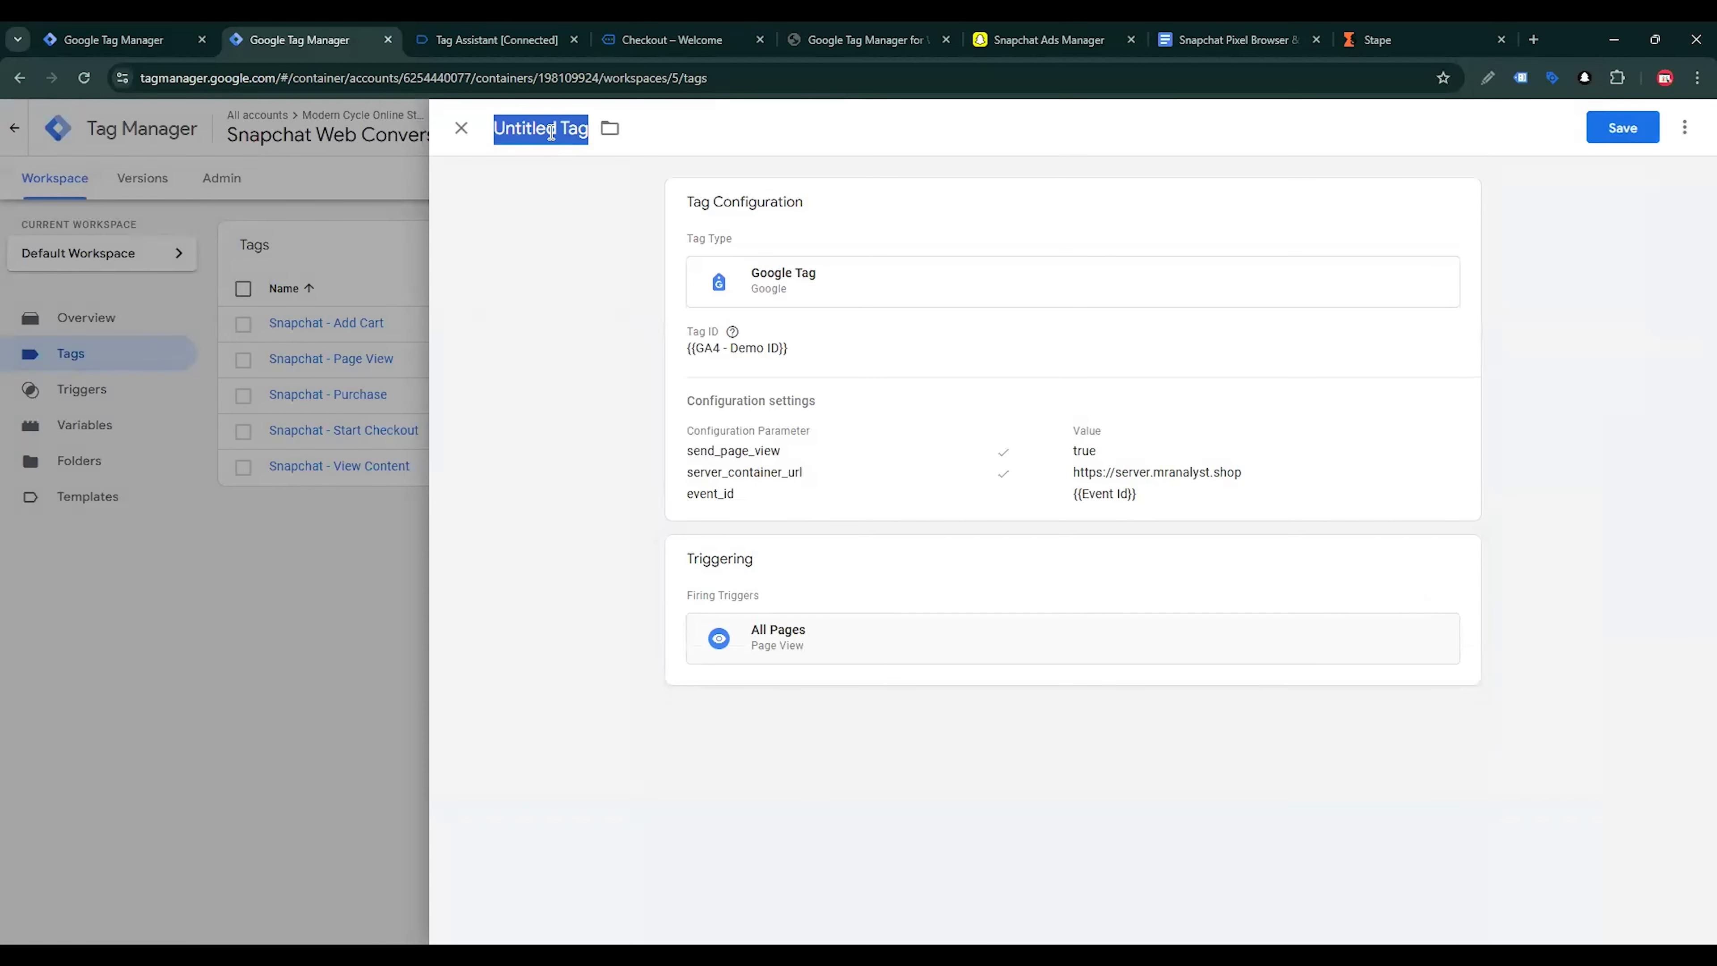
text(GA4)
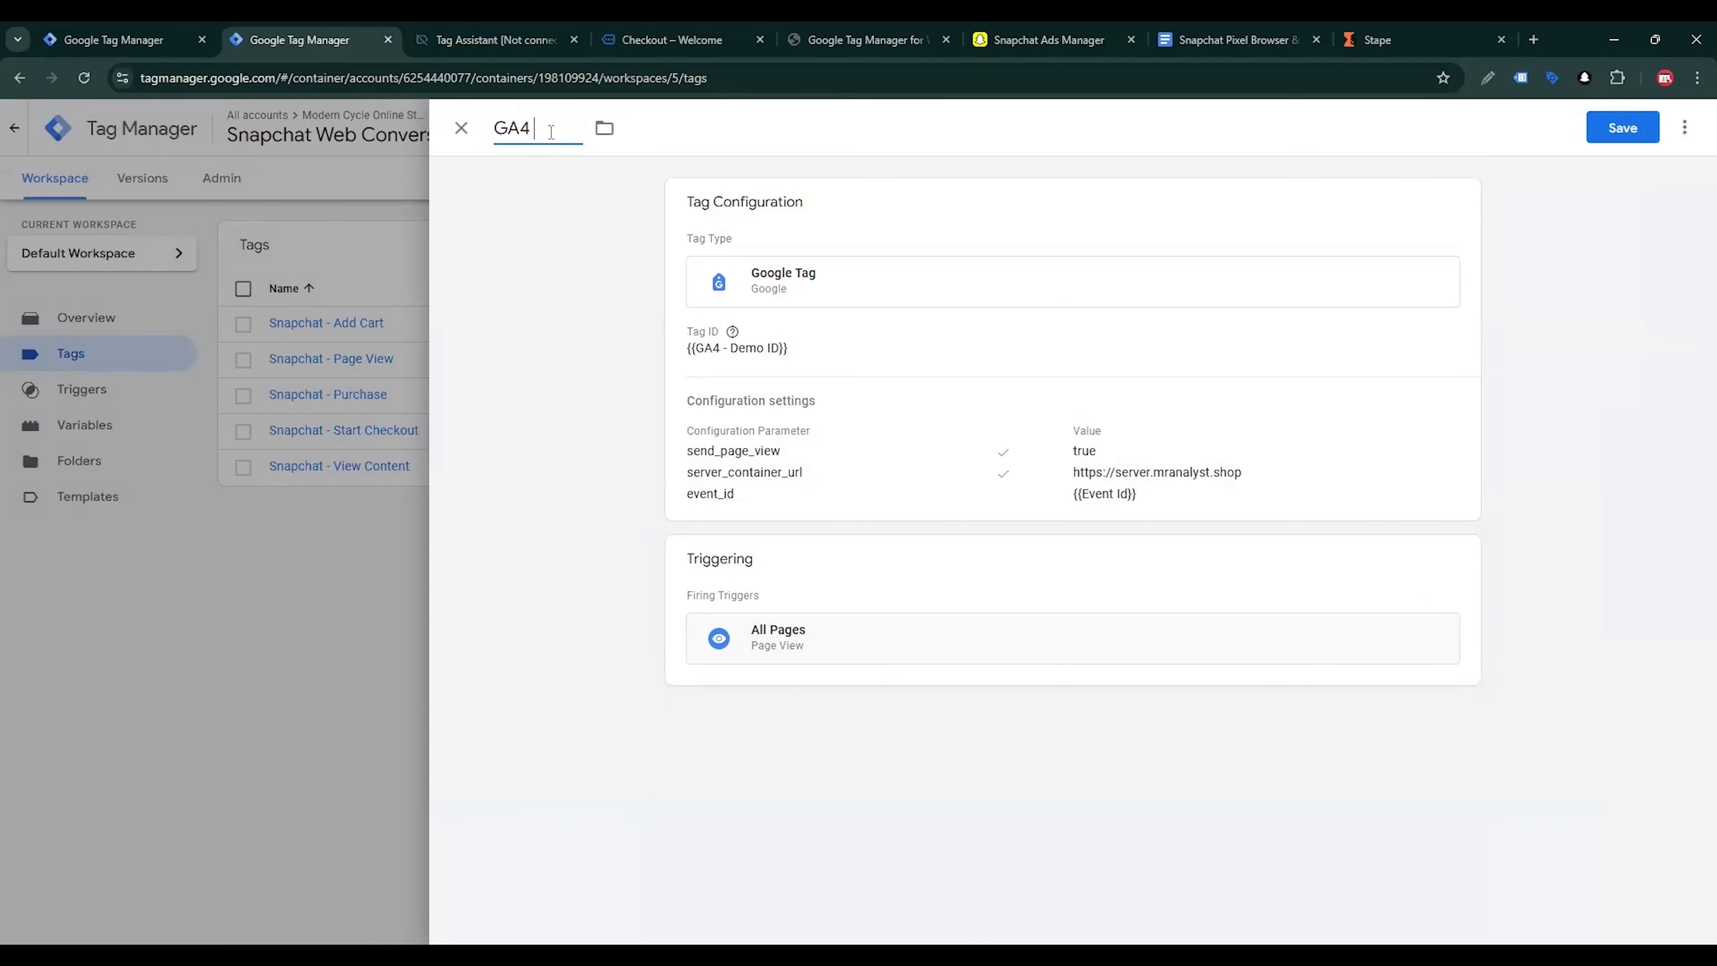
text( - SS - Page view)
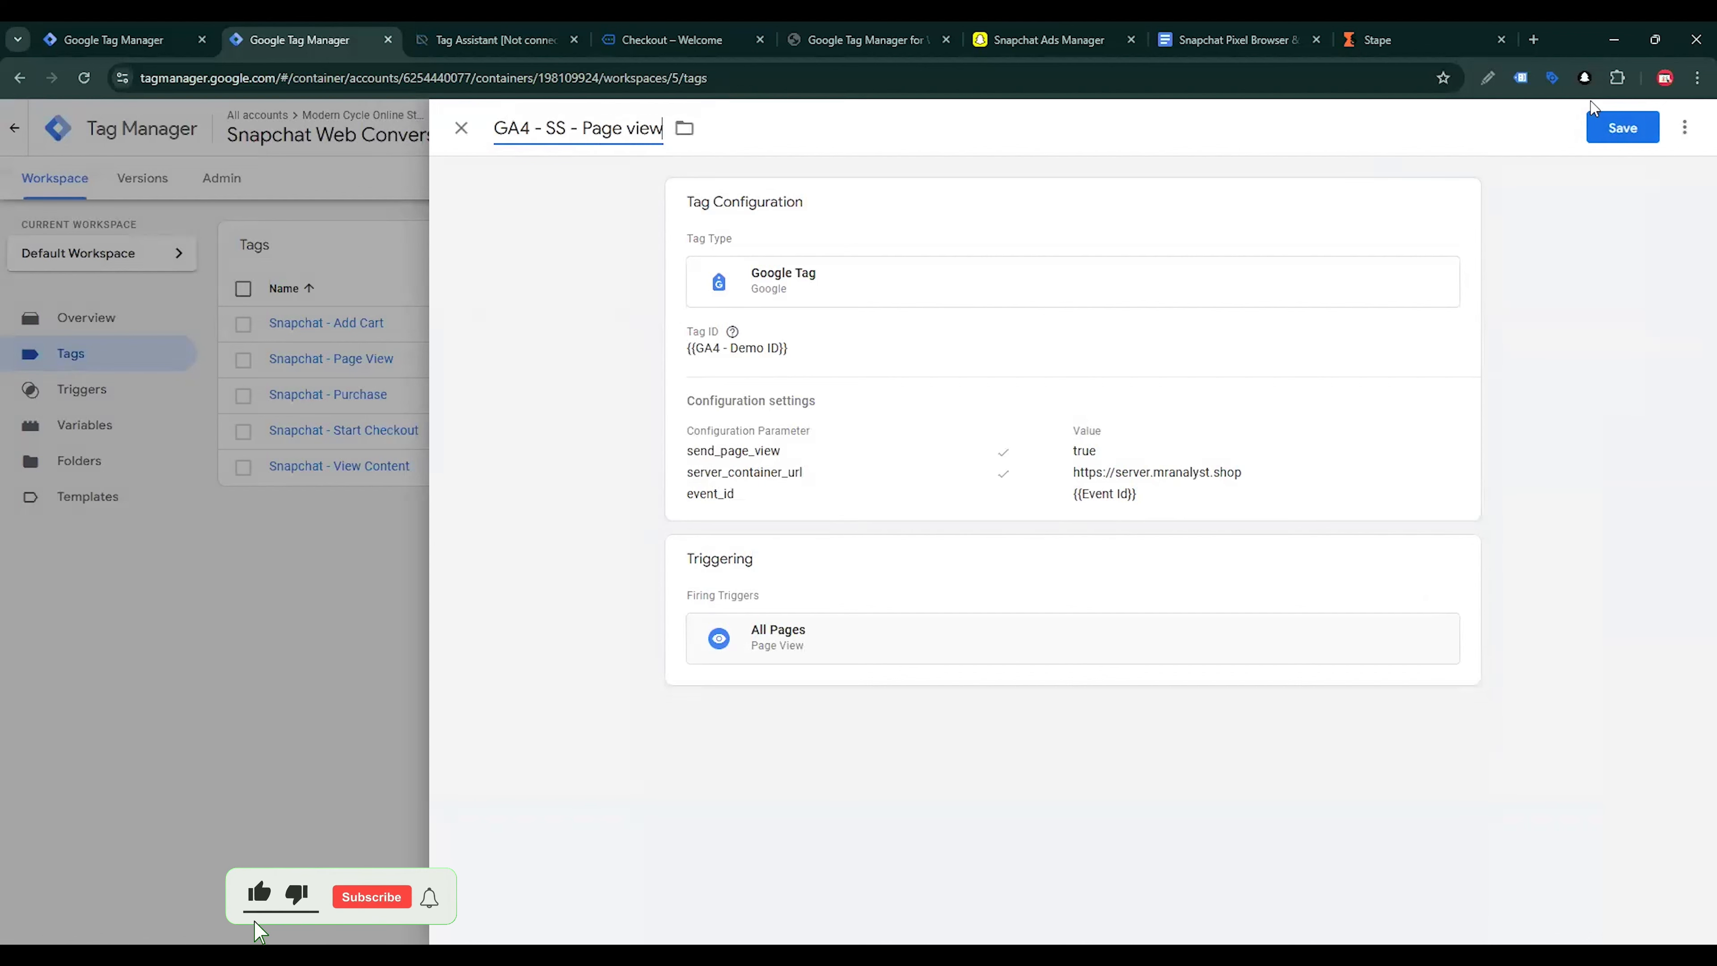
click(1622, 127)
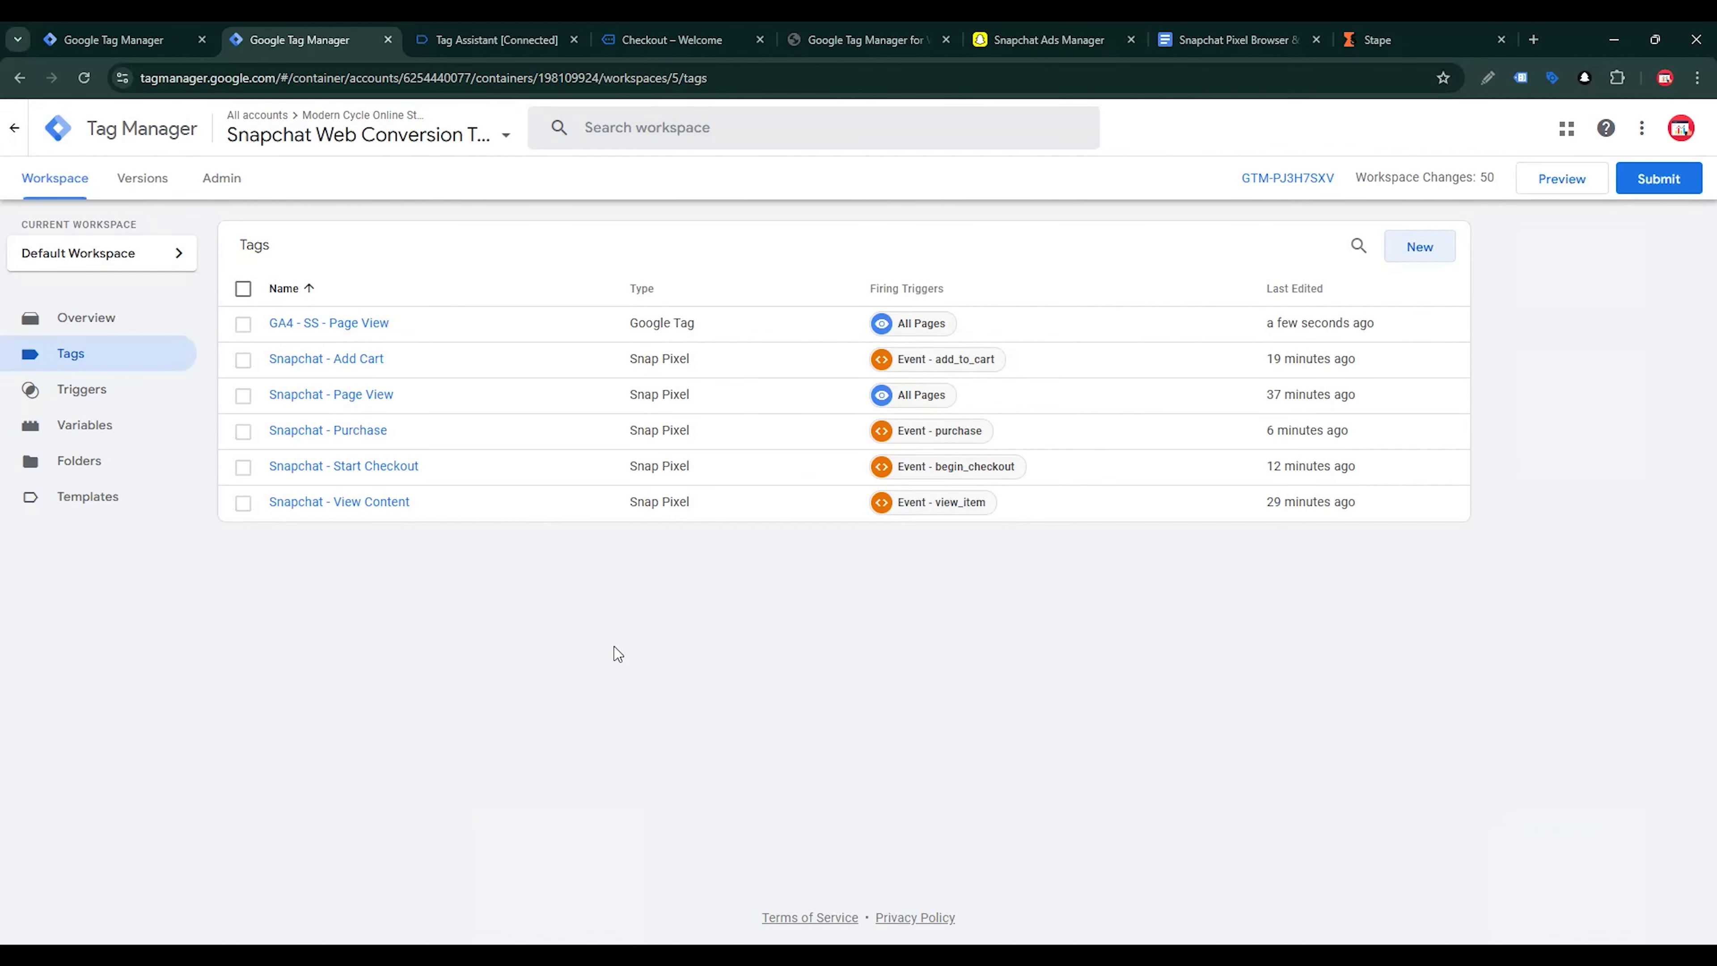
Create a new tag of type Google Analytics: GA4 Event
click(1426, 252)
click(1372, 372)
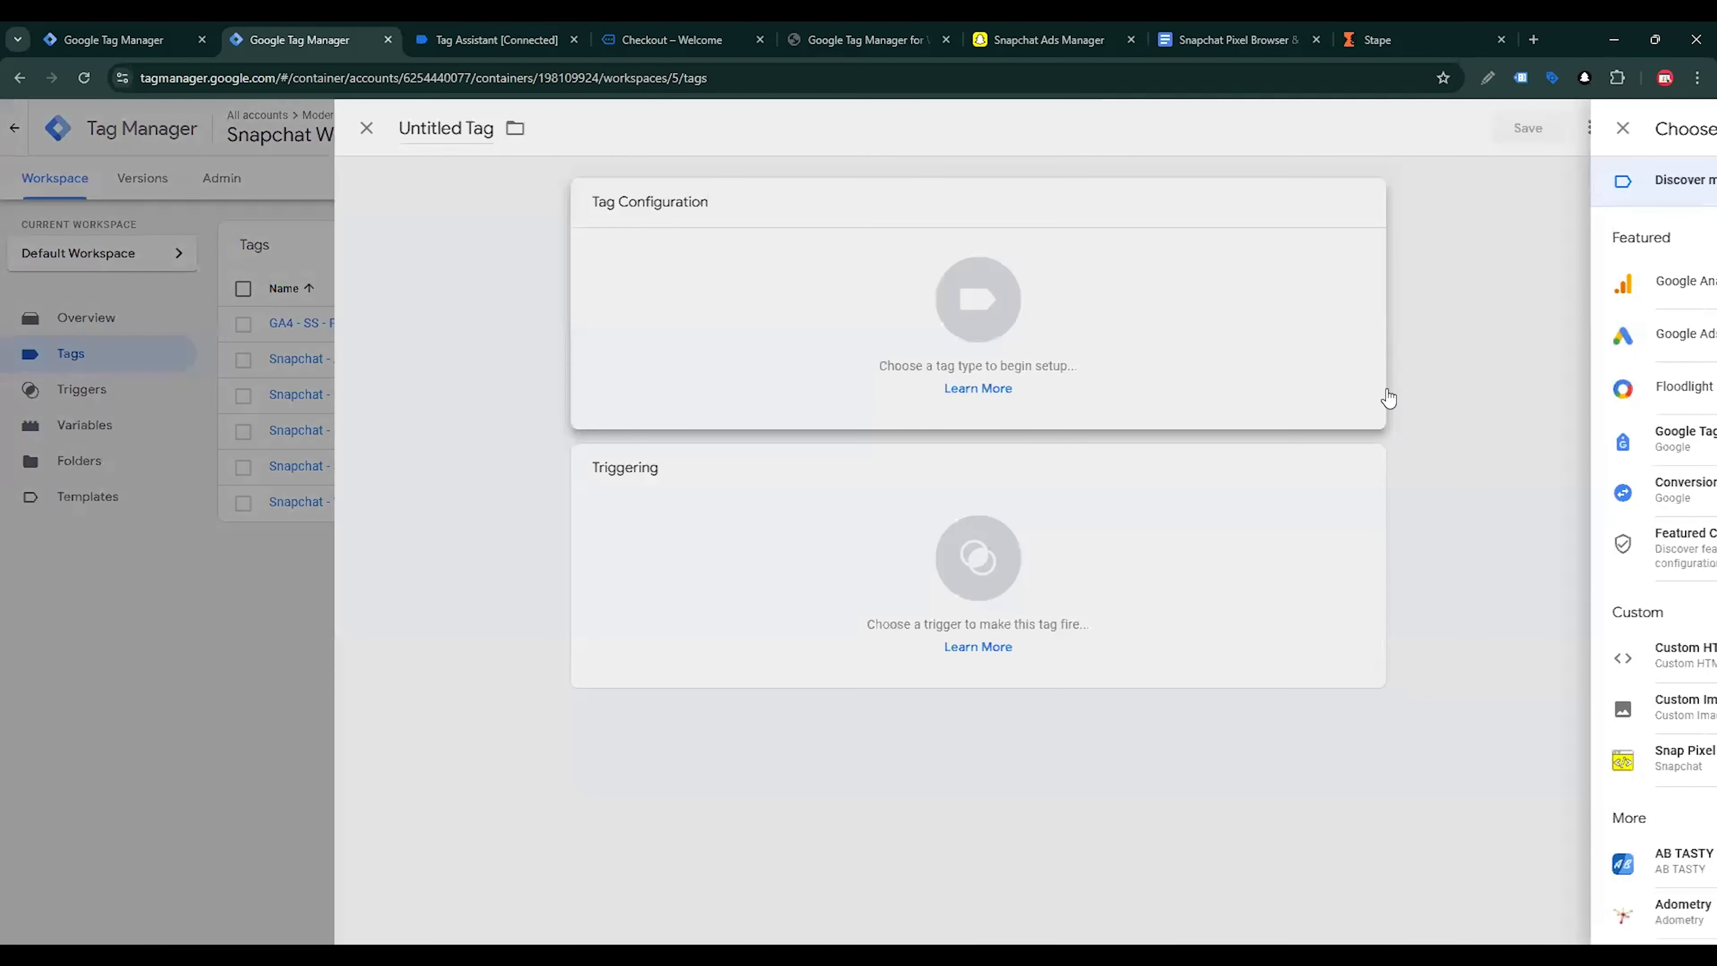
click(1450, 290)
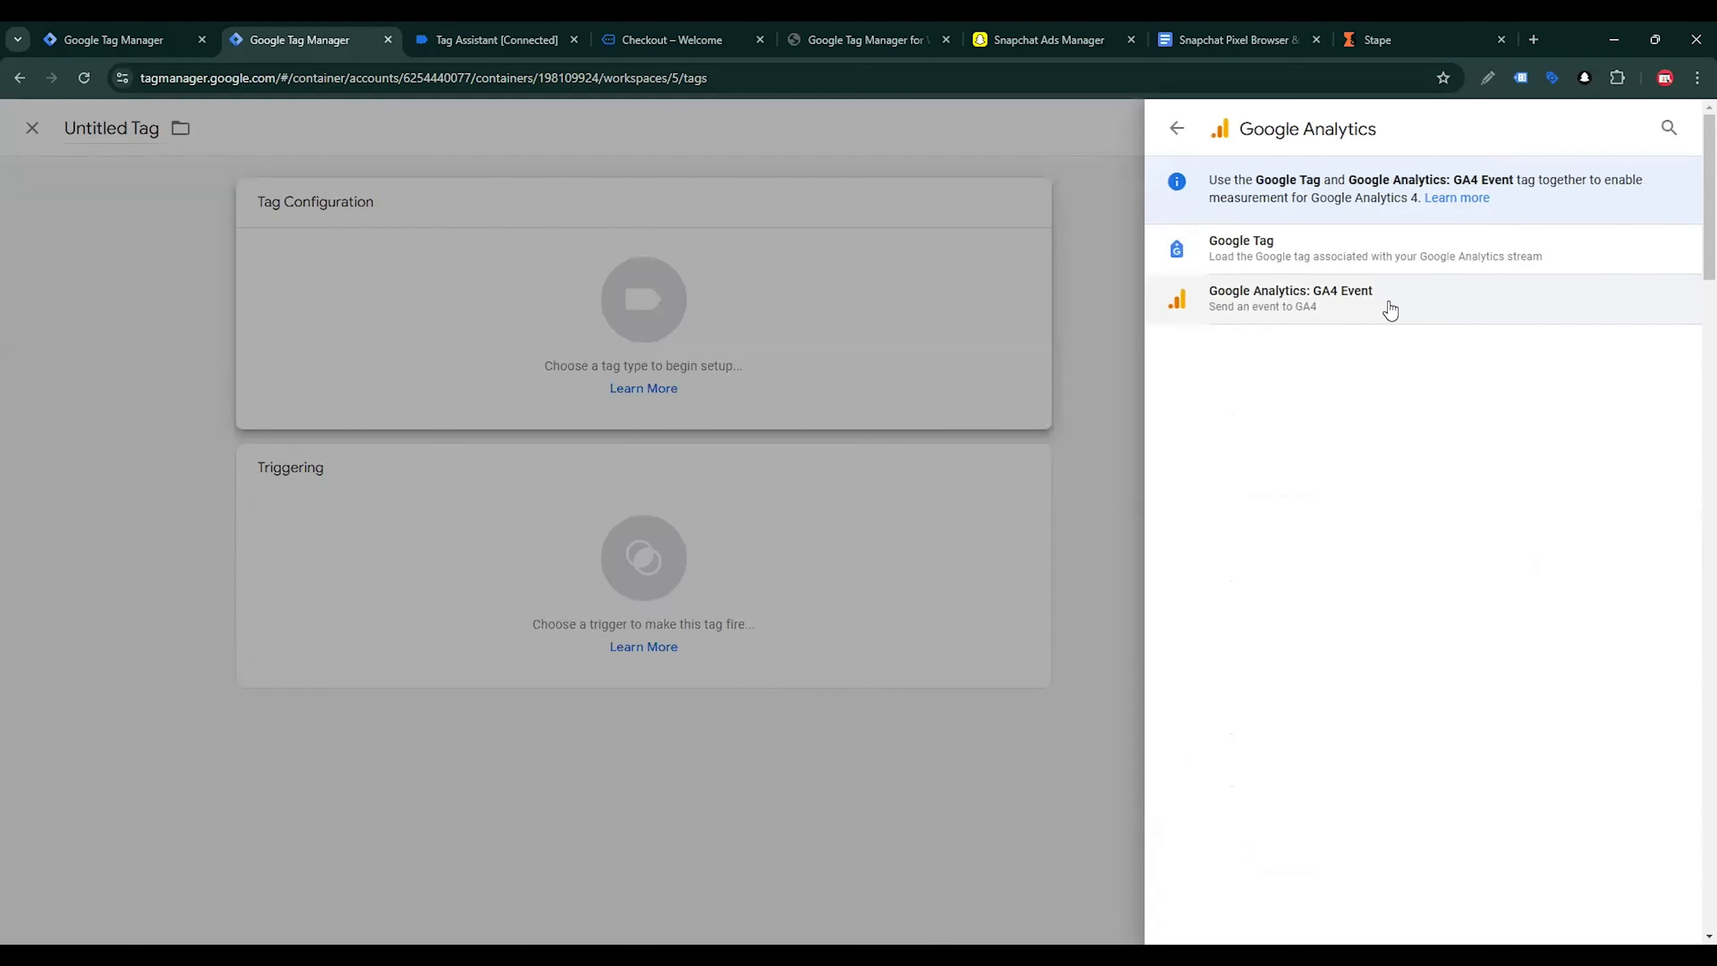
click(1368, 313)
Set the GA4 event tag's measurement ID to {{GA4 - Demo ID}} and its event name to view_item
click(811, 400)
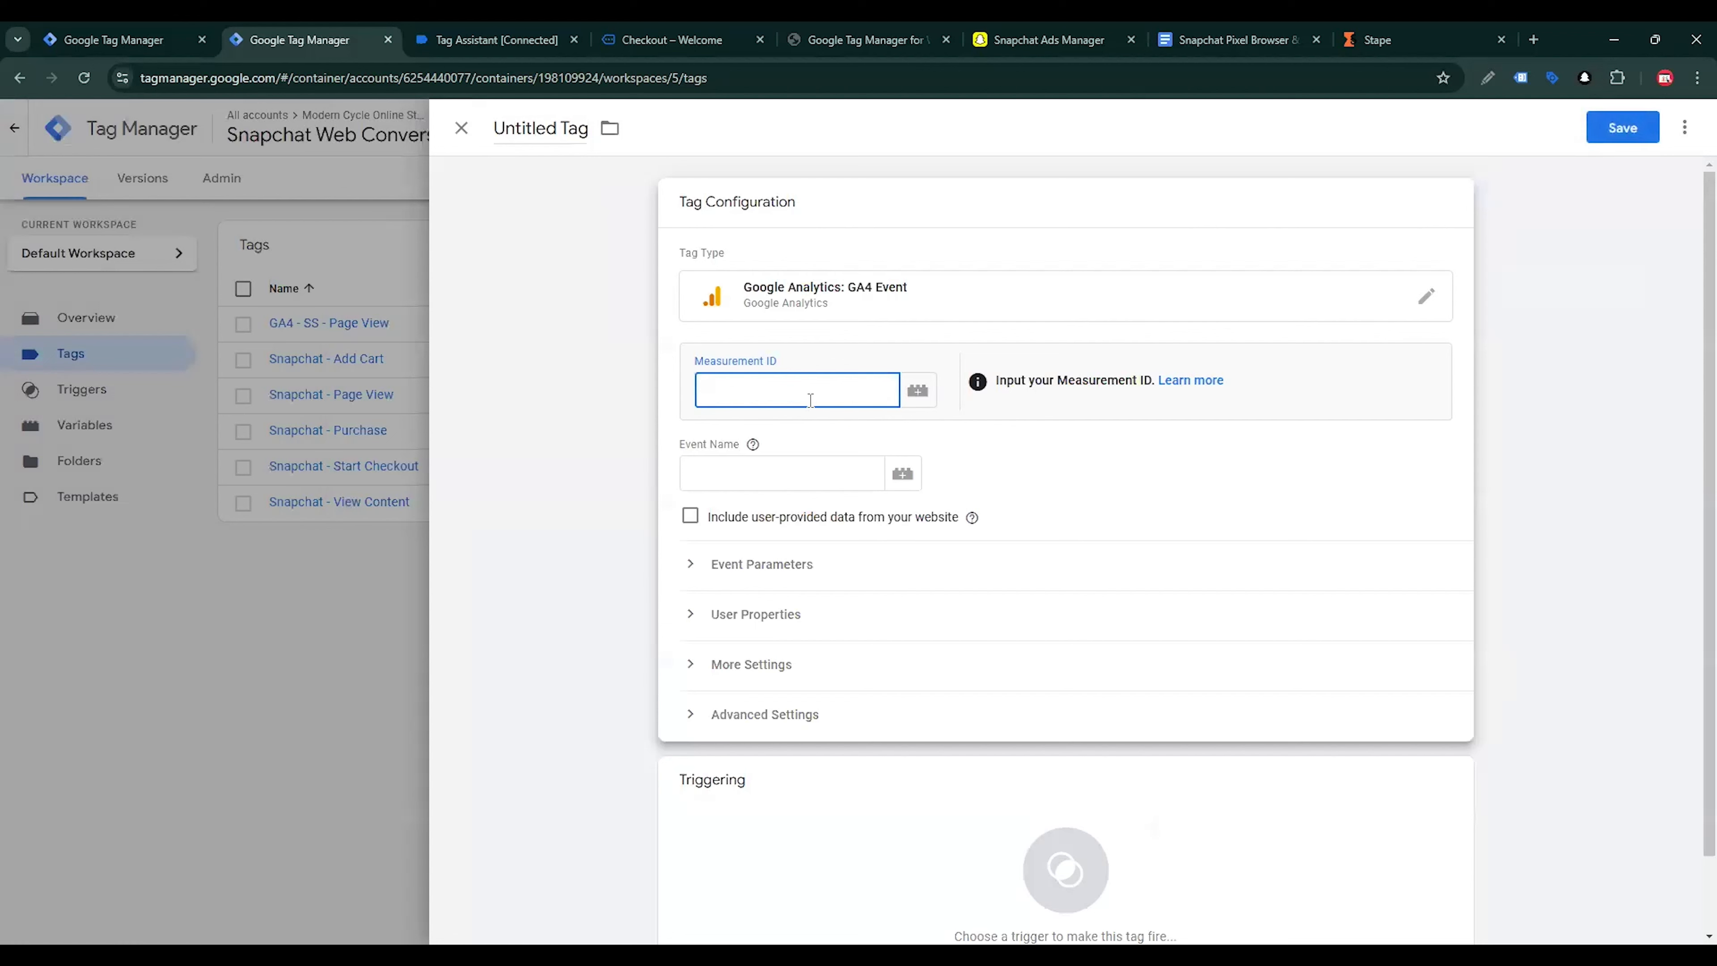
text({{)
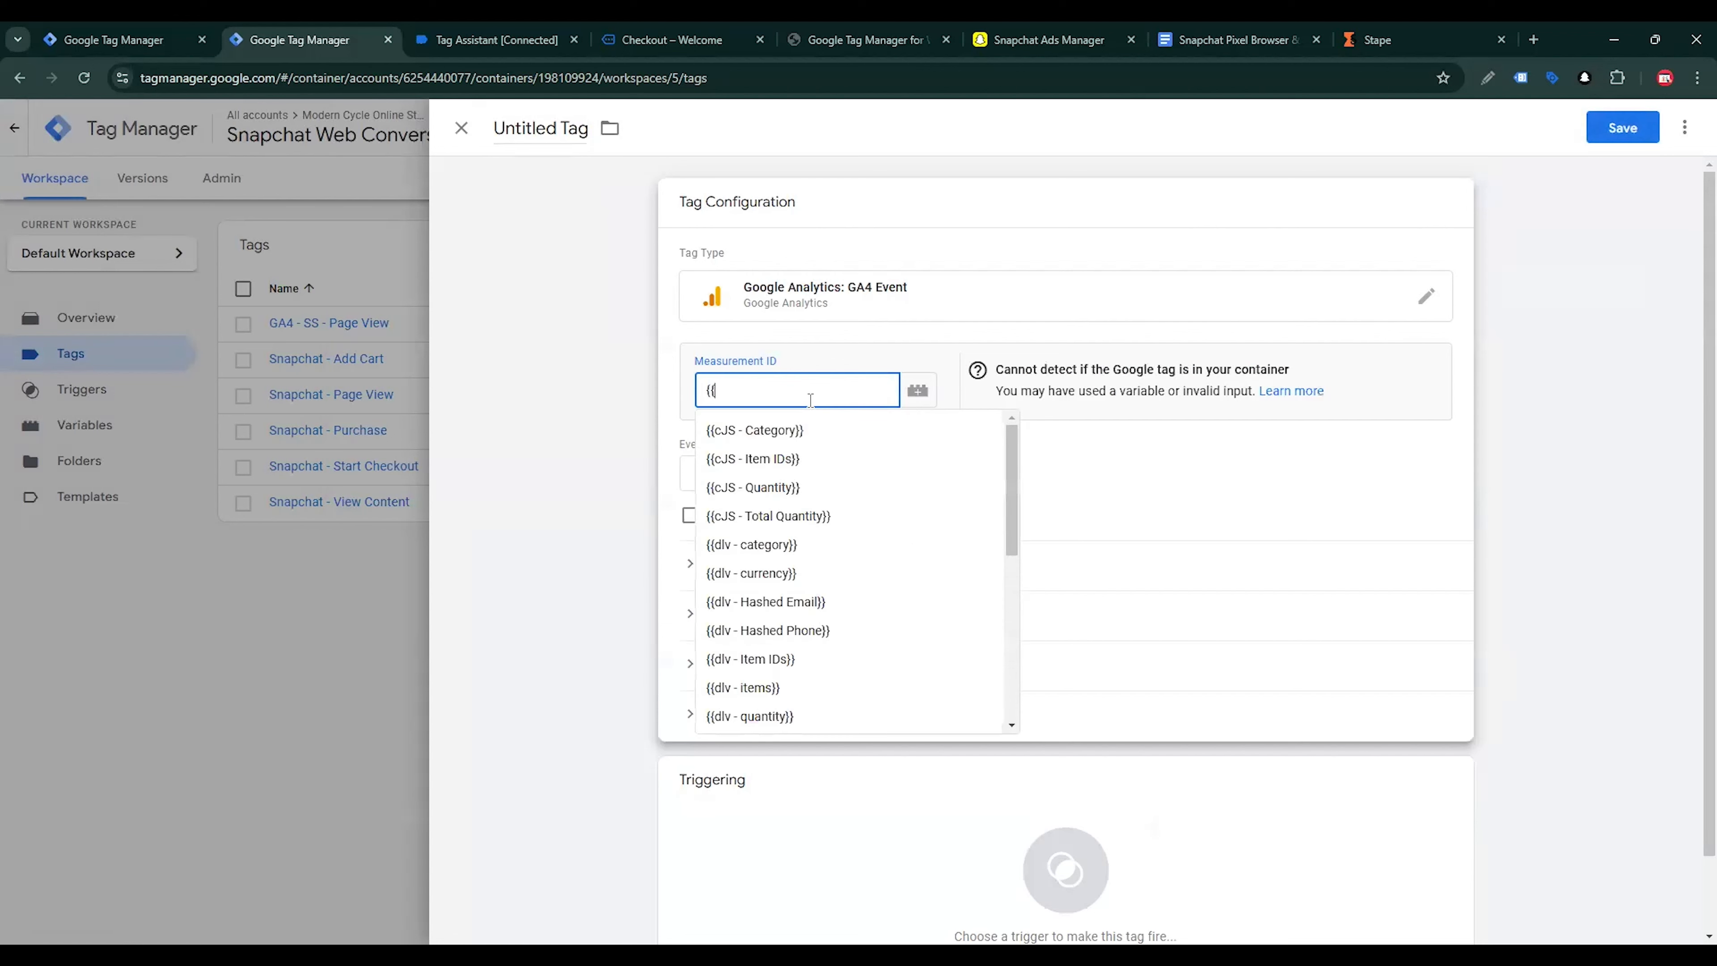
scroll(815, 524, down, 5)
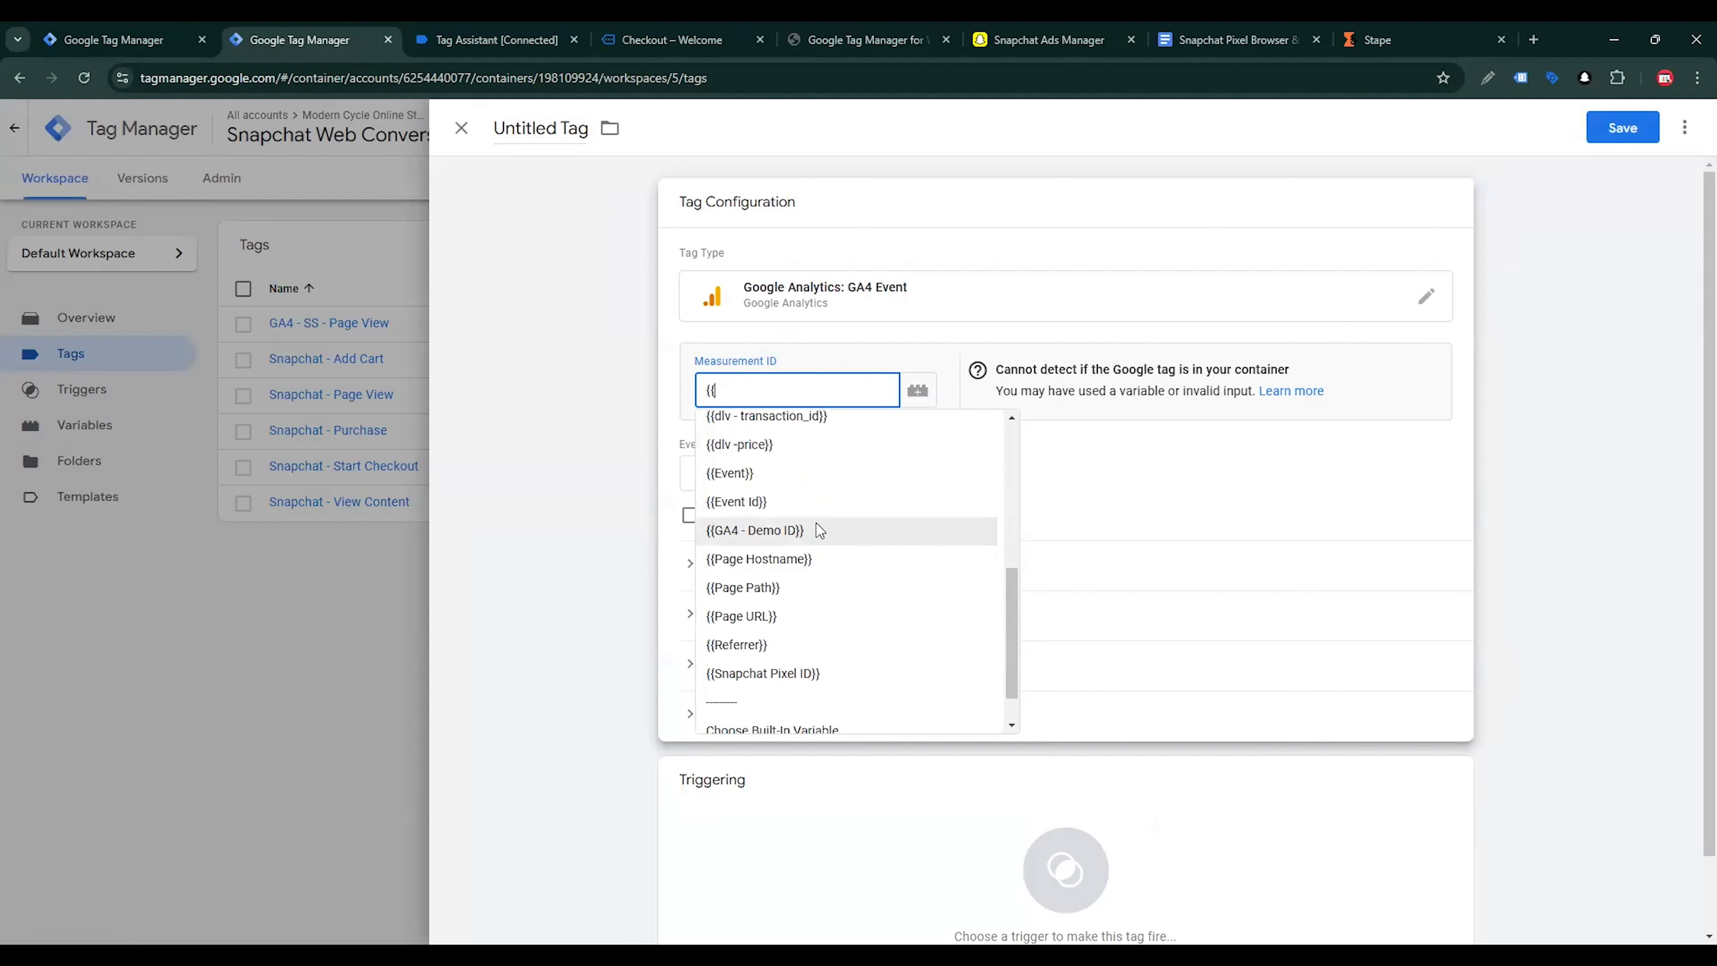
click(794, 529)
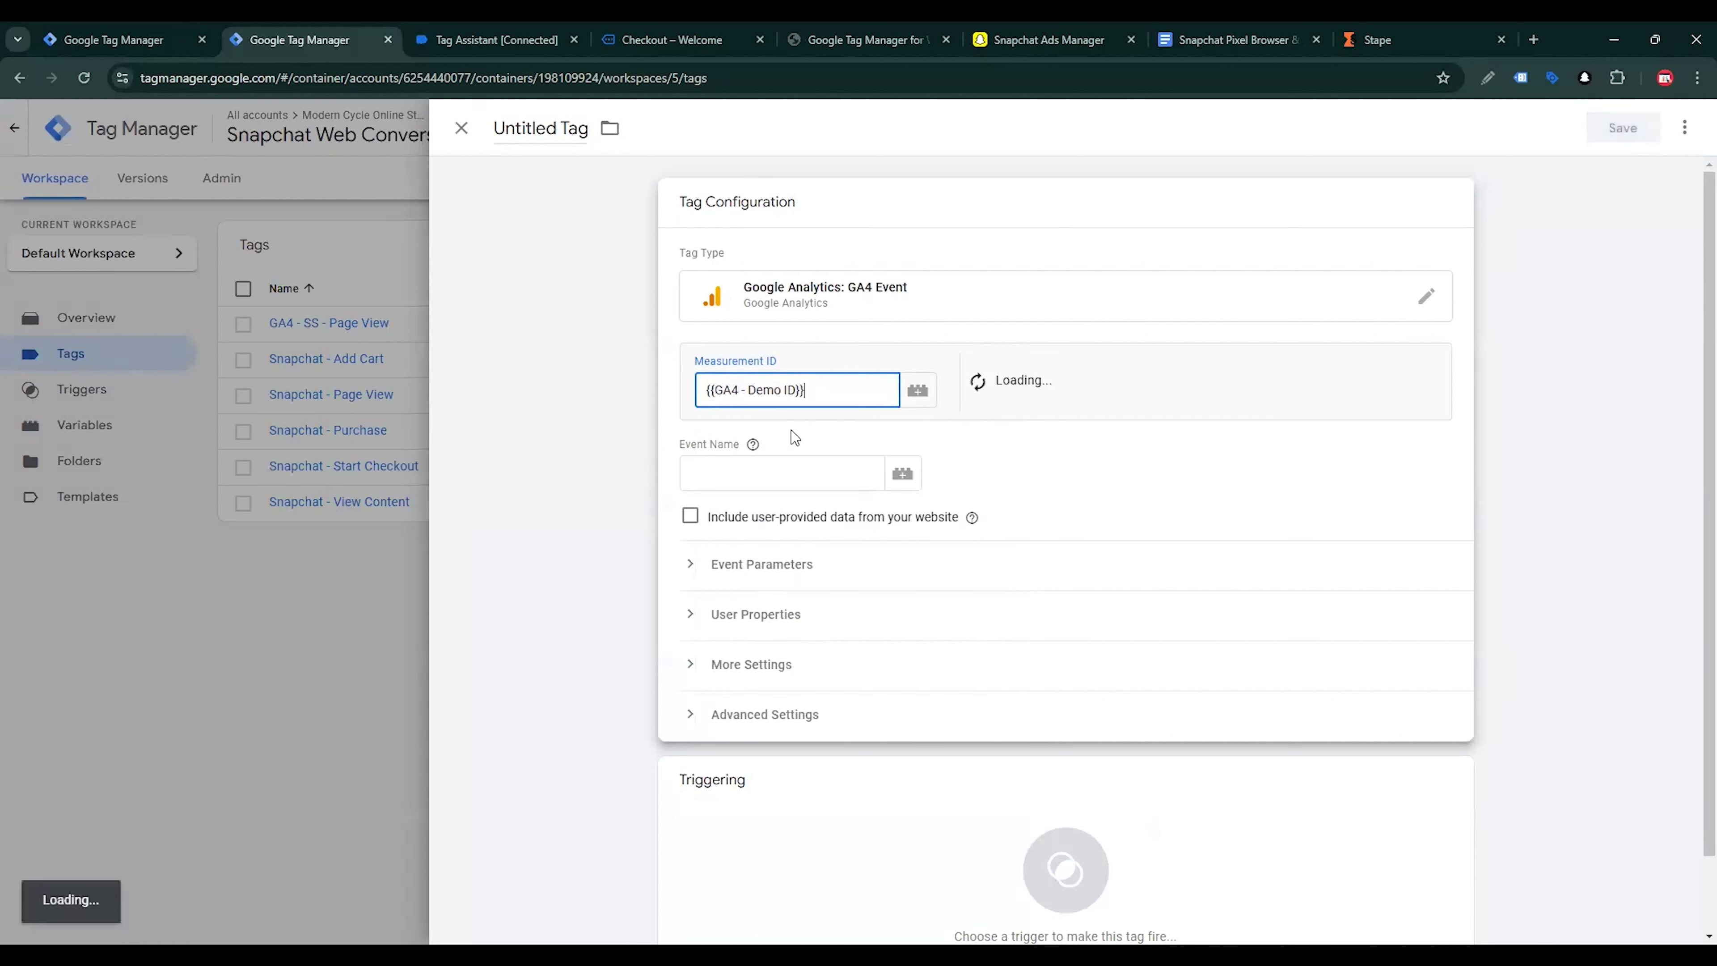
click(757, 461)
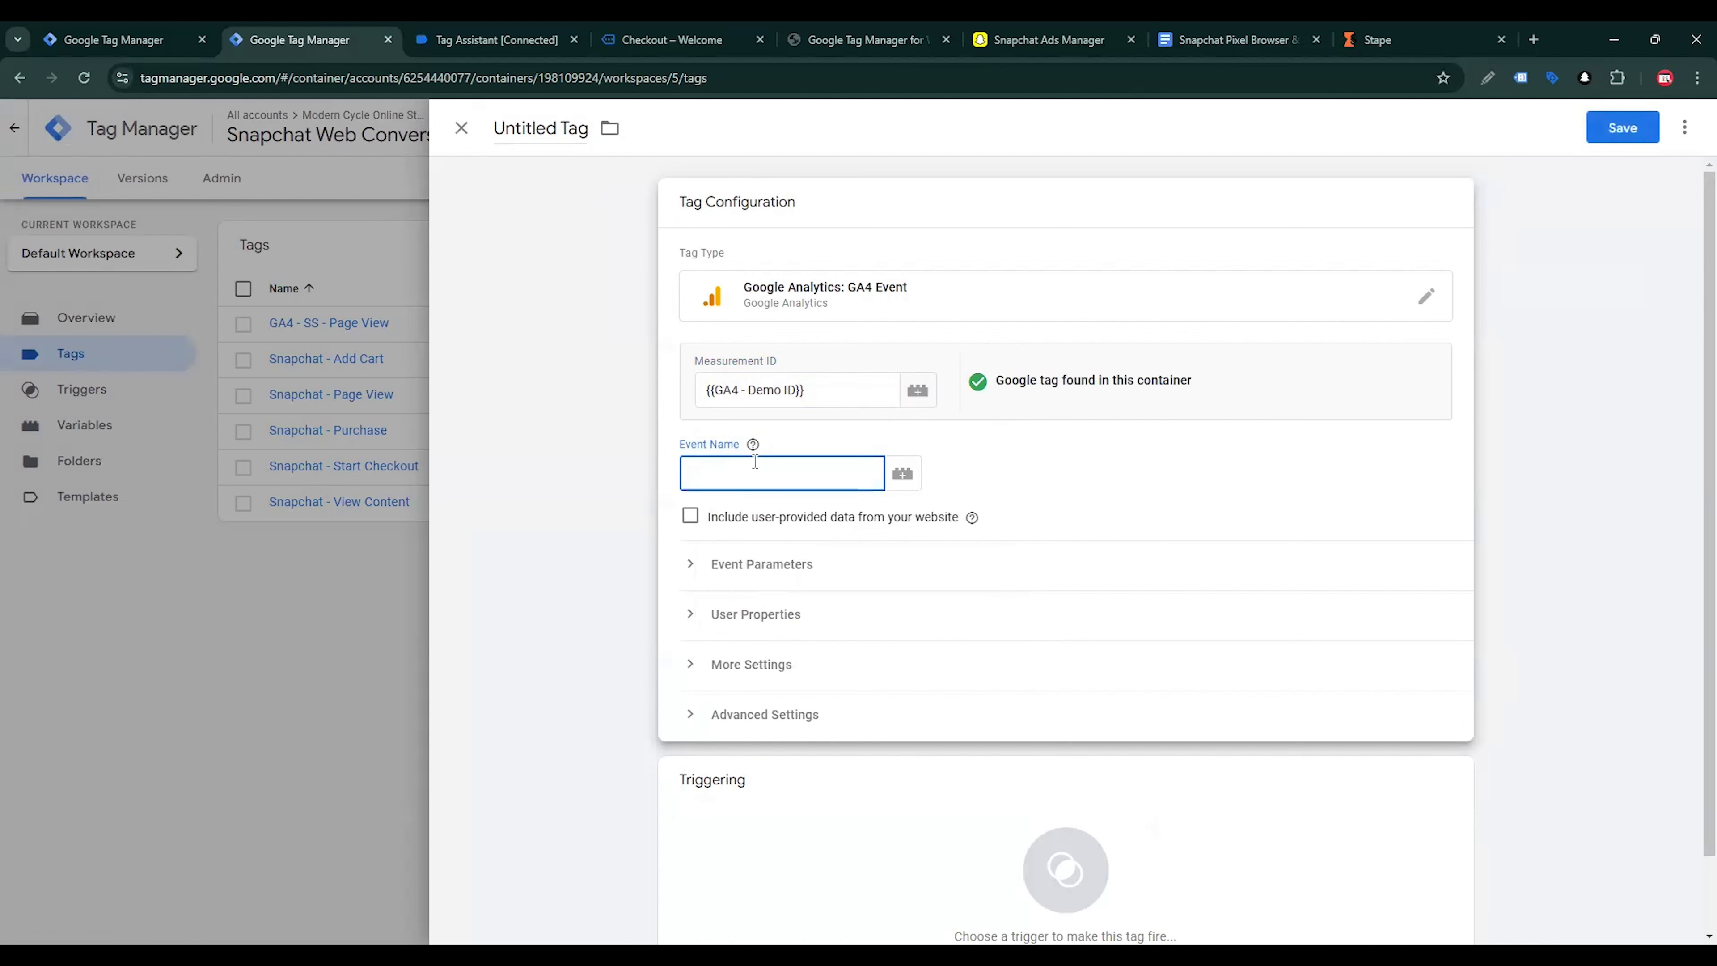
text(vie)
text(w_item)
Expand the view_item tag's event parameters and add three empty parameter rows
click(790, 577)
click(775, 705)
scroll(791, 608, down, 3)
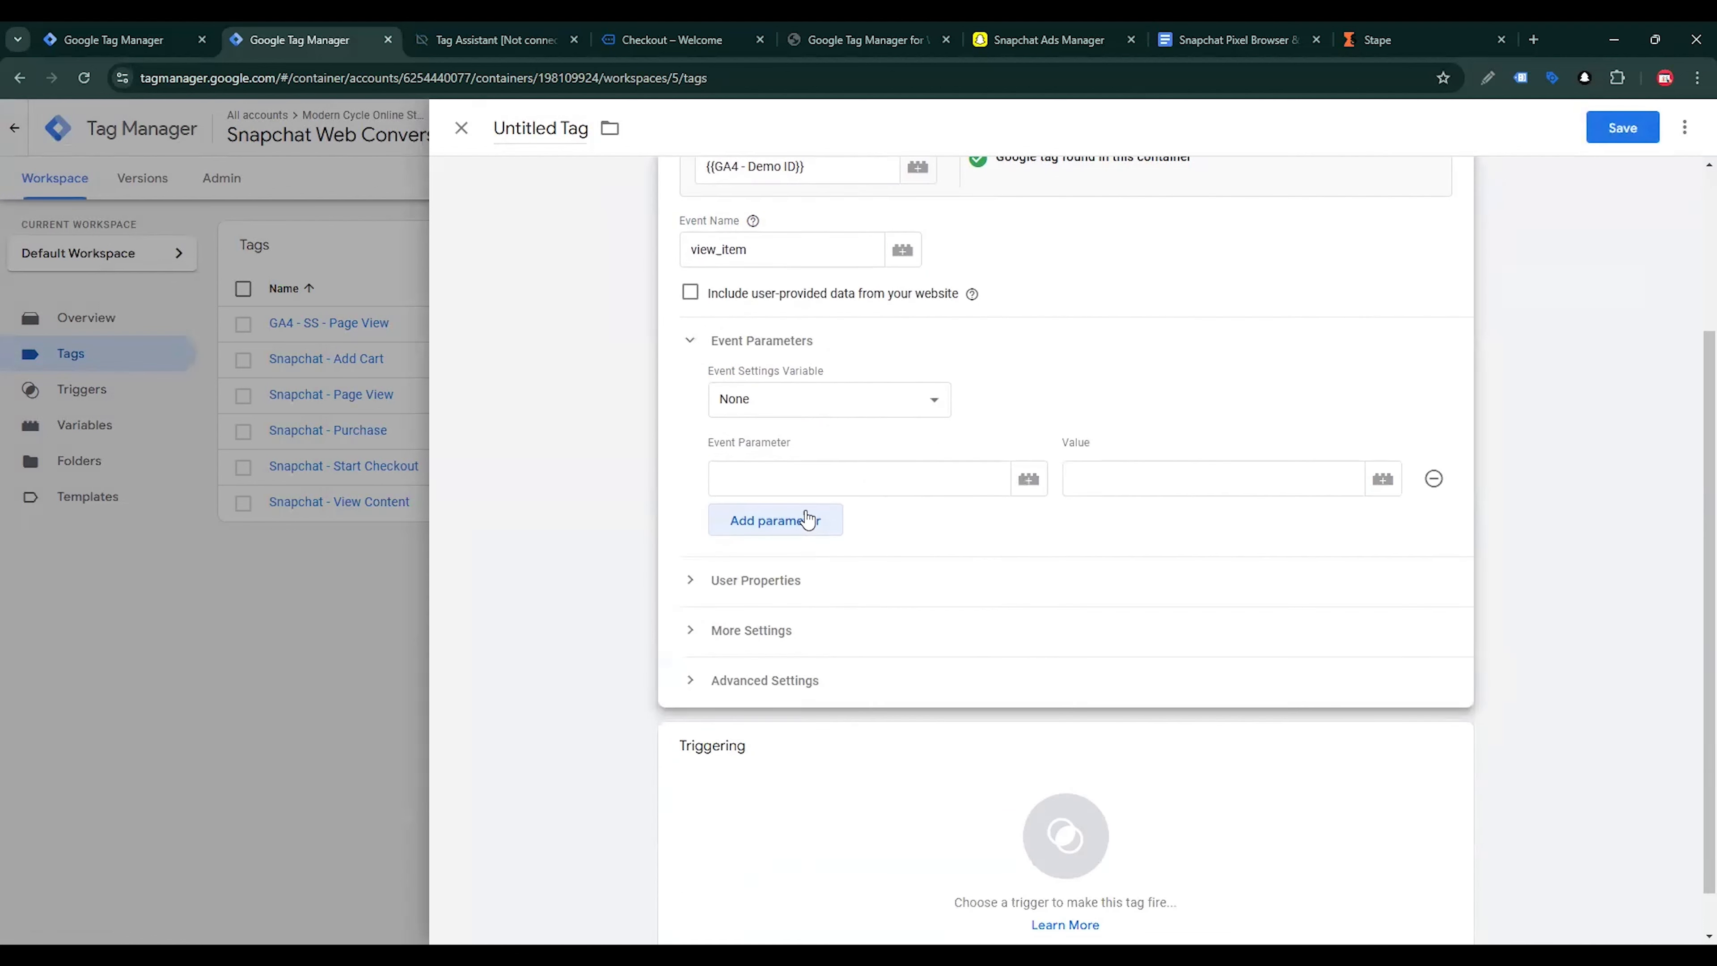
click(807, 516)
click(786, 566)
Set the first event parameter to event_name with the variable {{Event Id}} as its value
click(774, 493)
text(e)
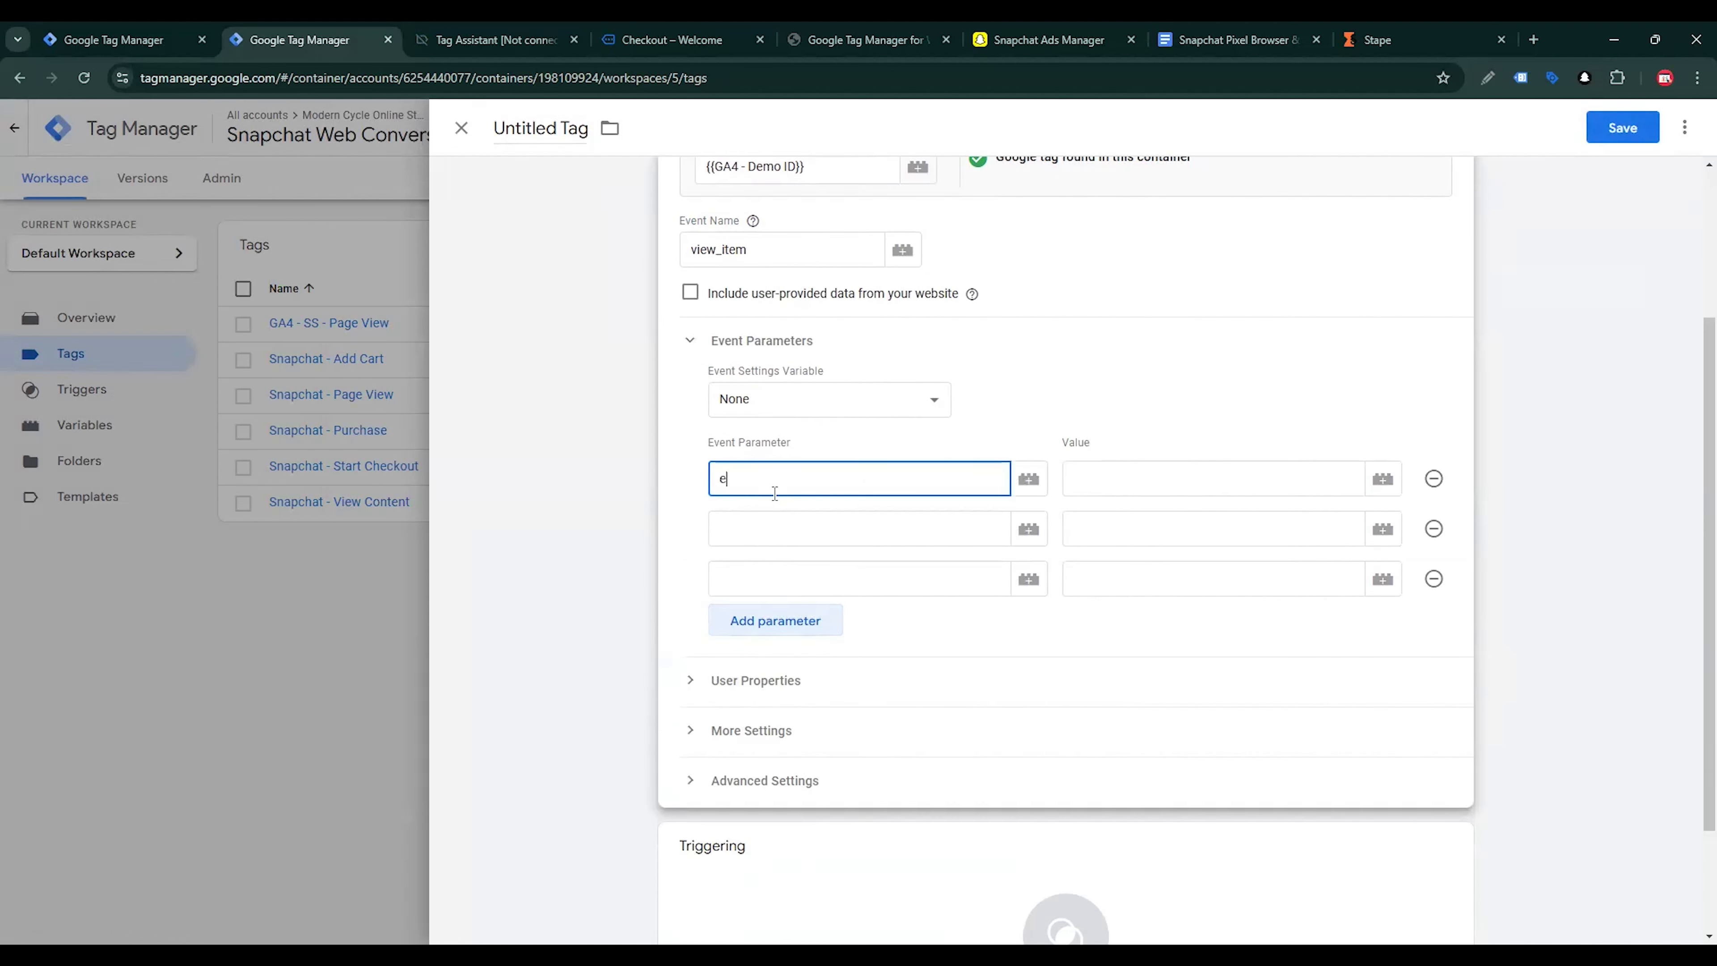
text(vent)
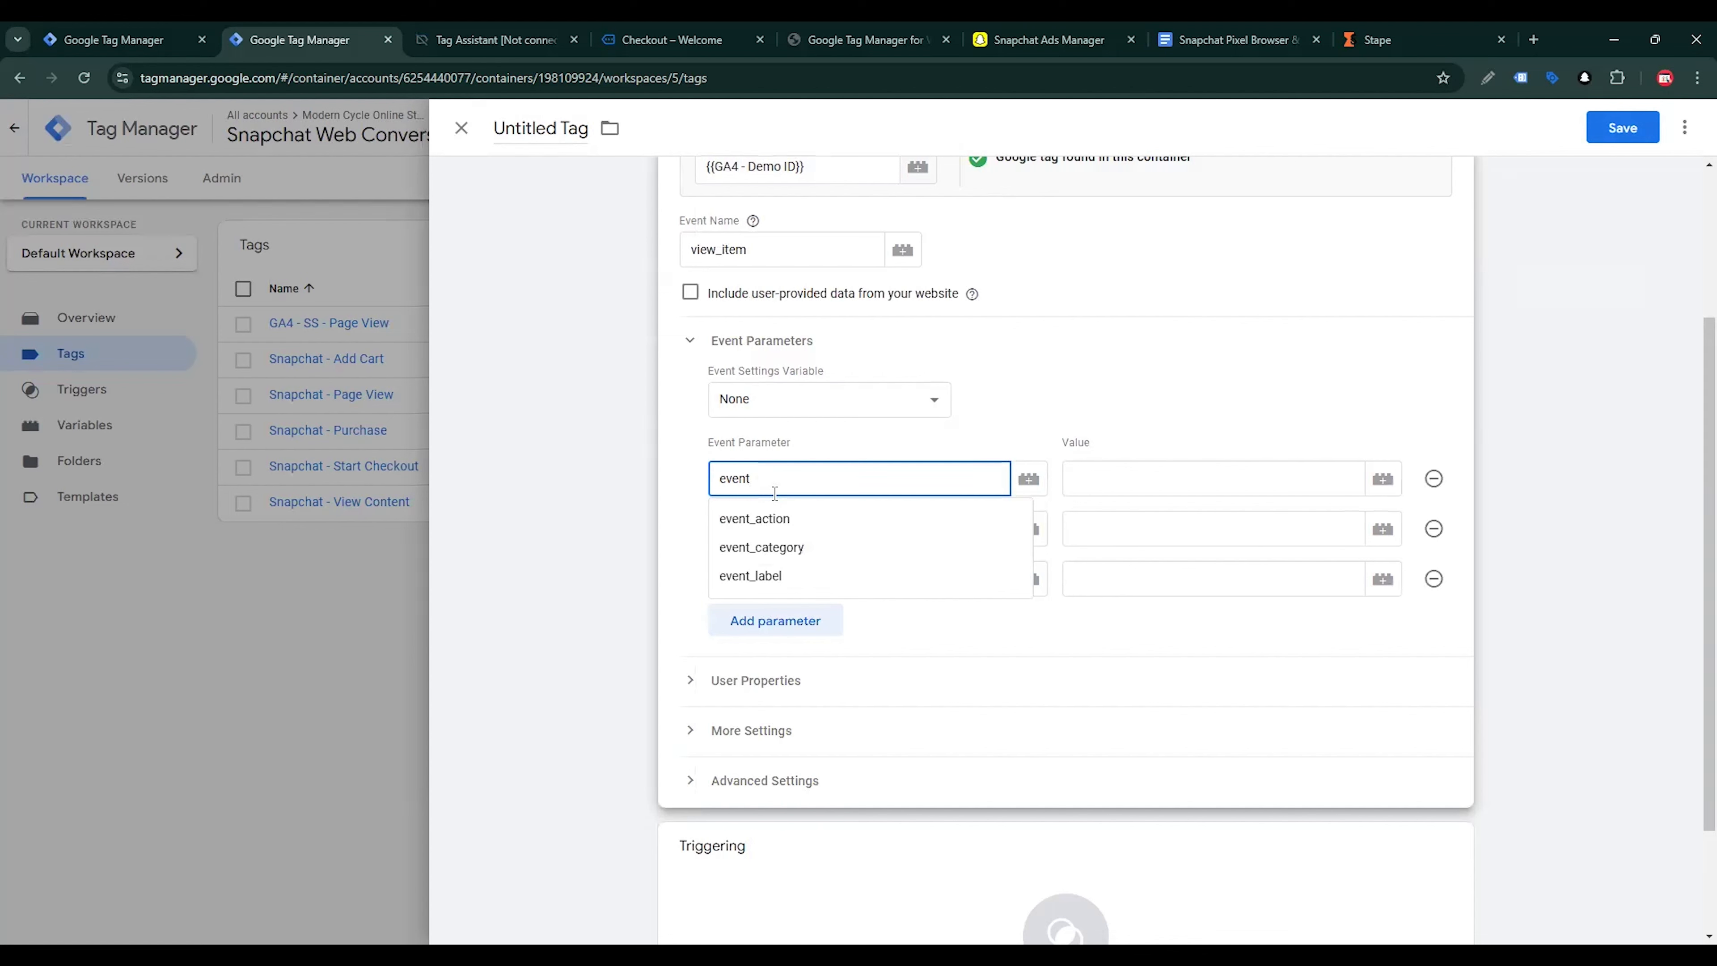
text(_name)
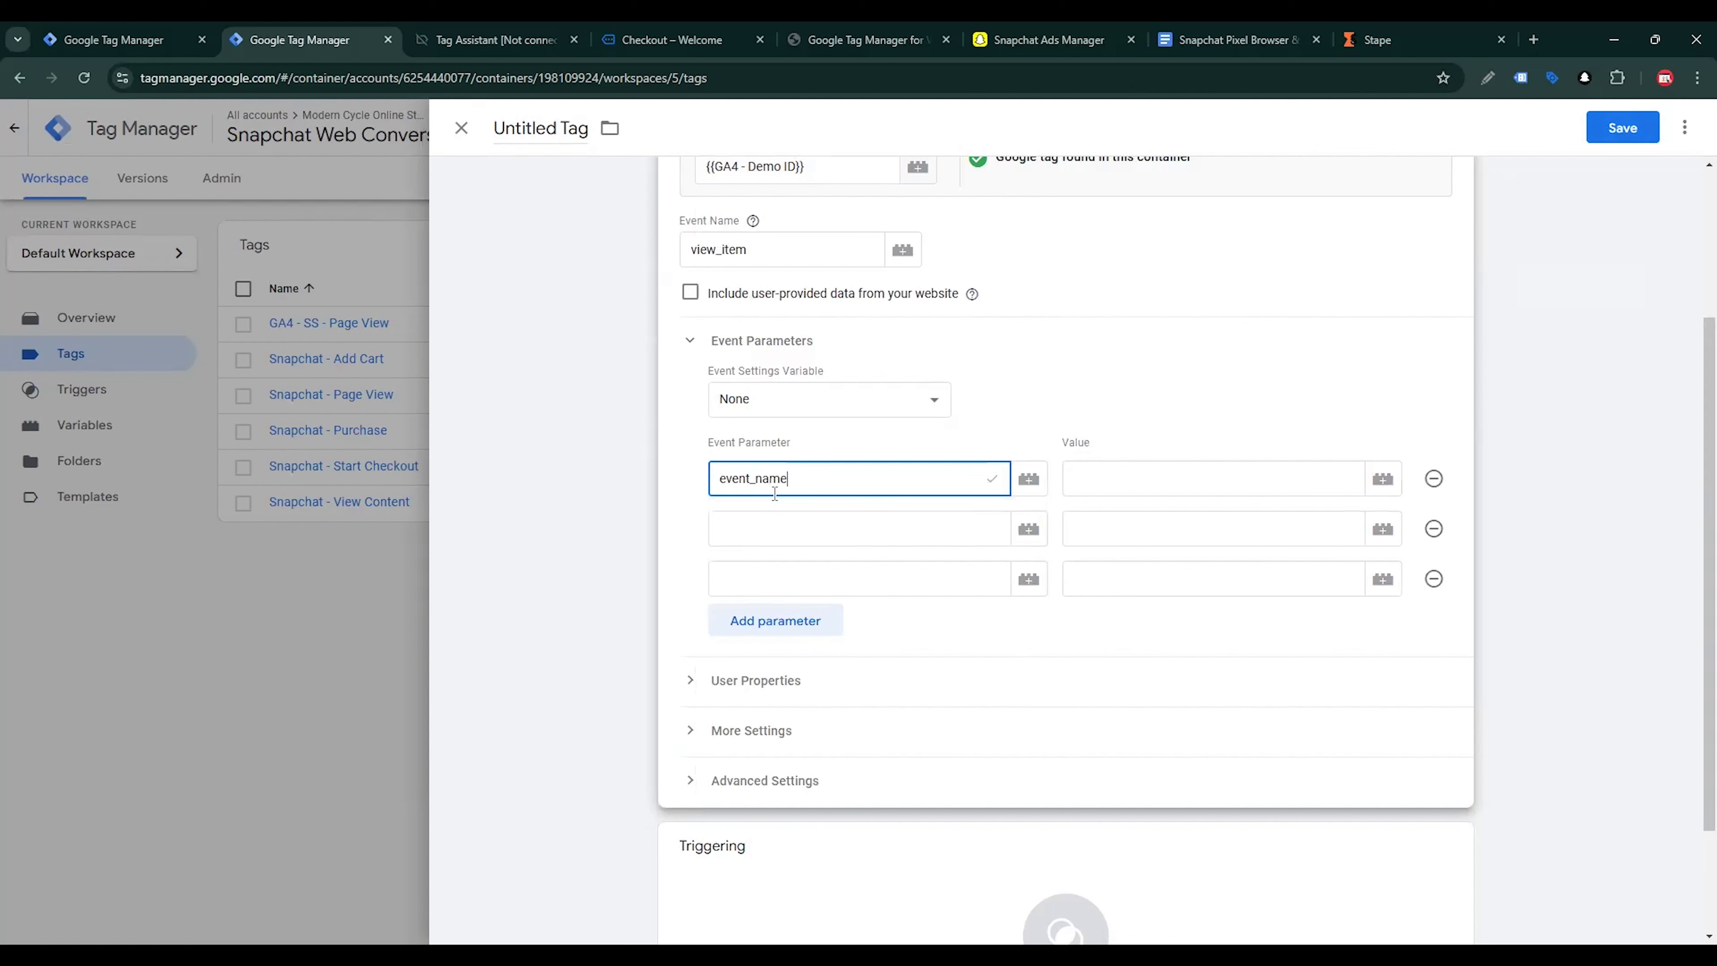
click(1194, 486)
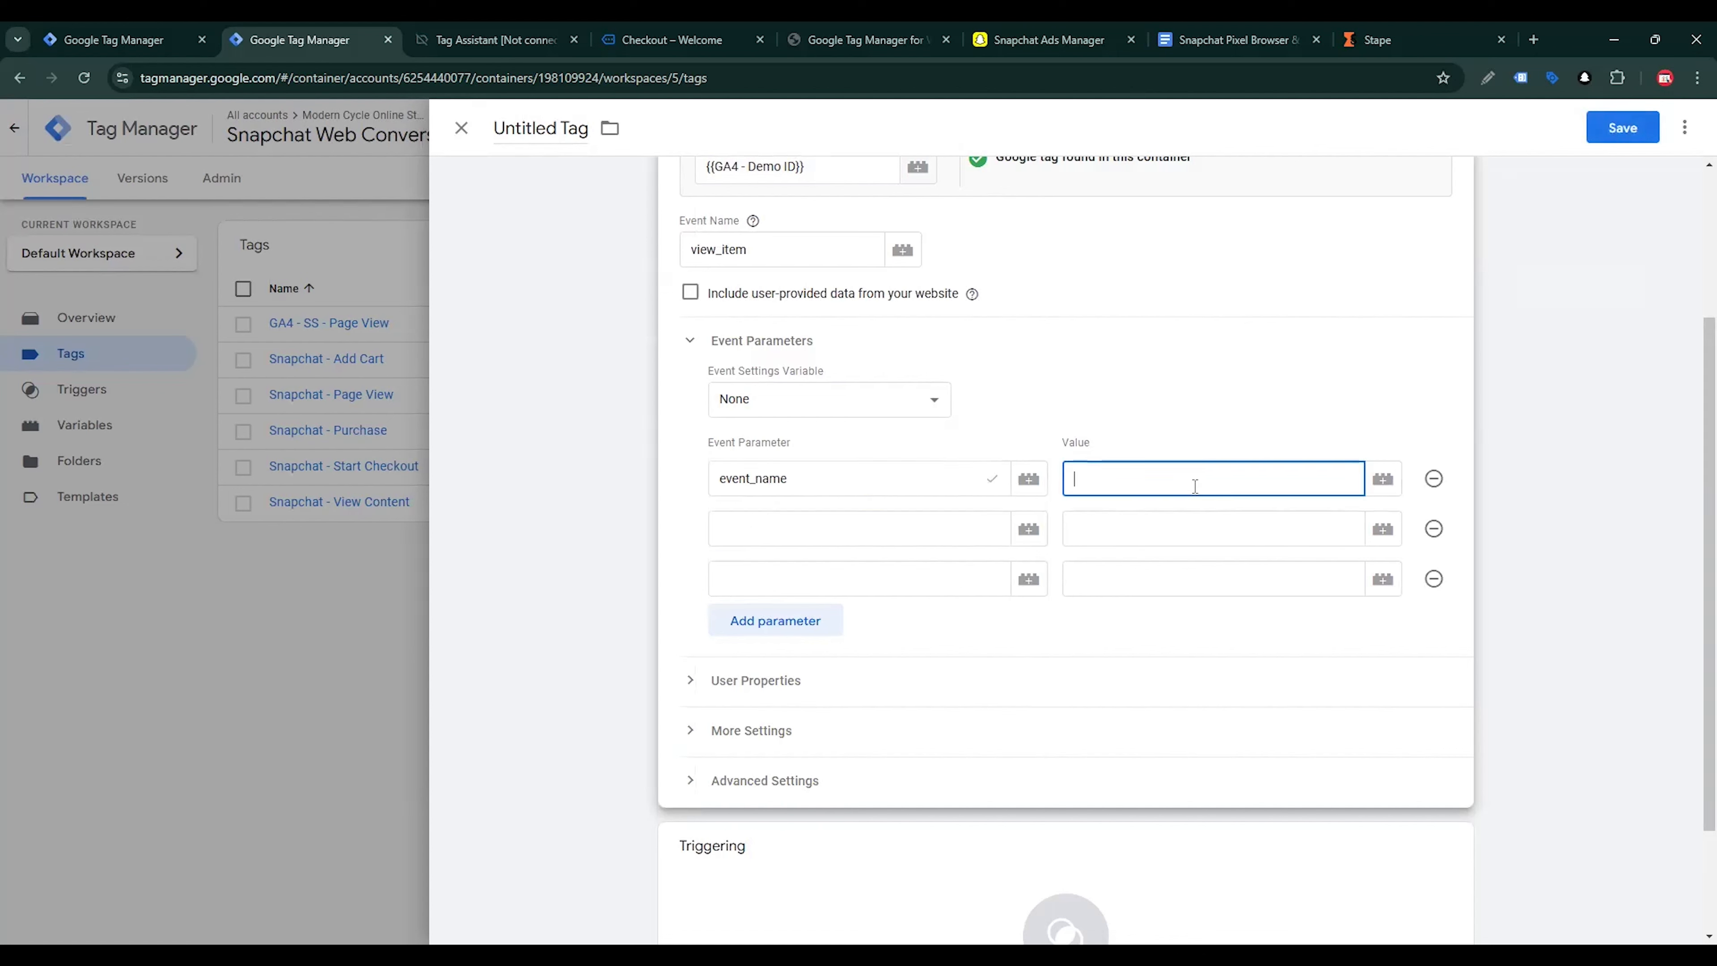
text({{)
scroll(1182, 541, down, 3)
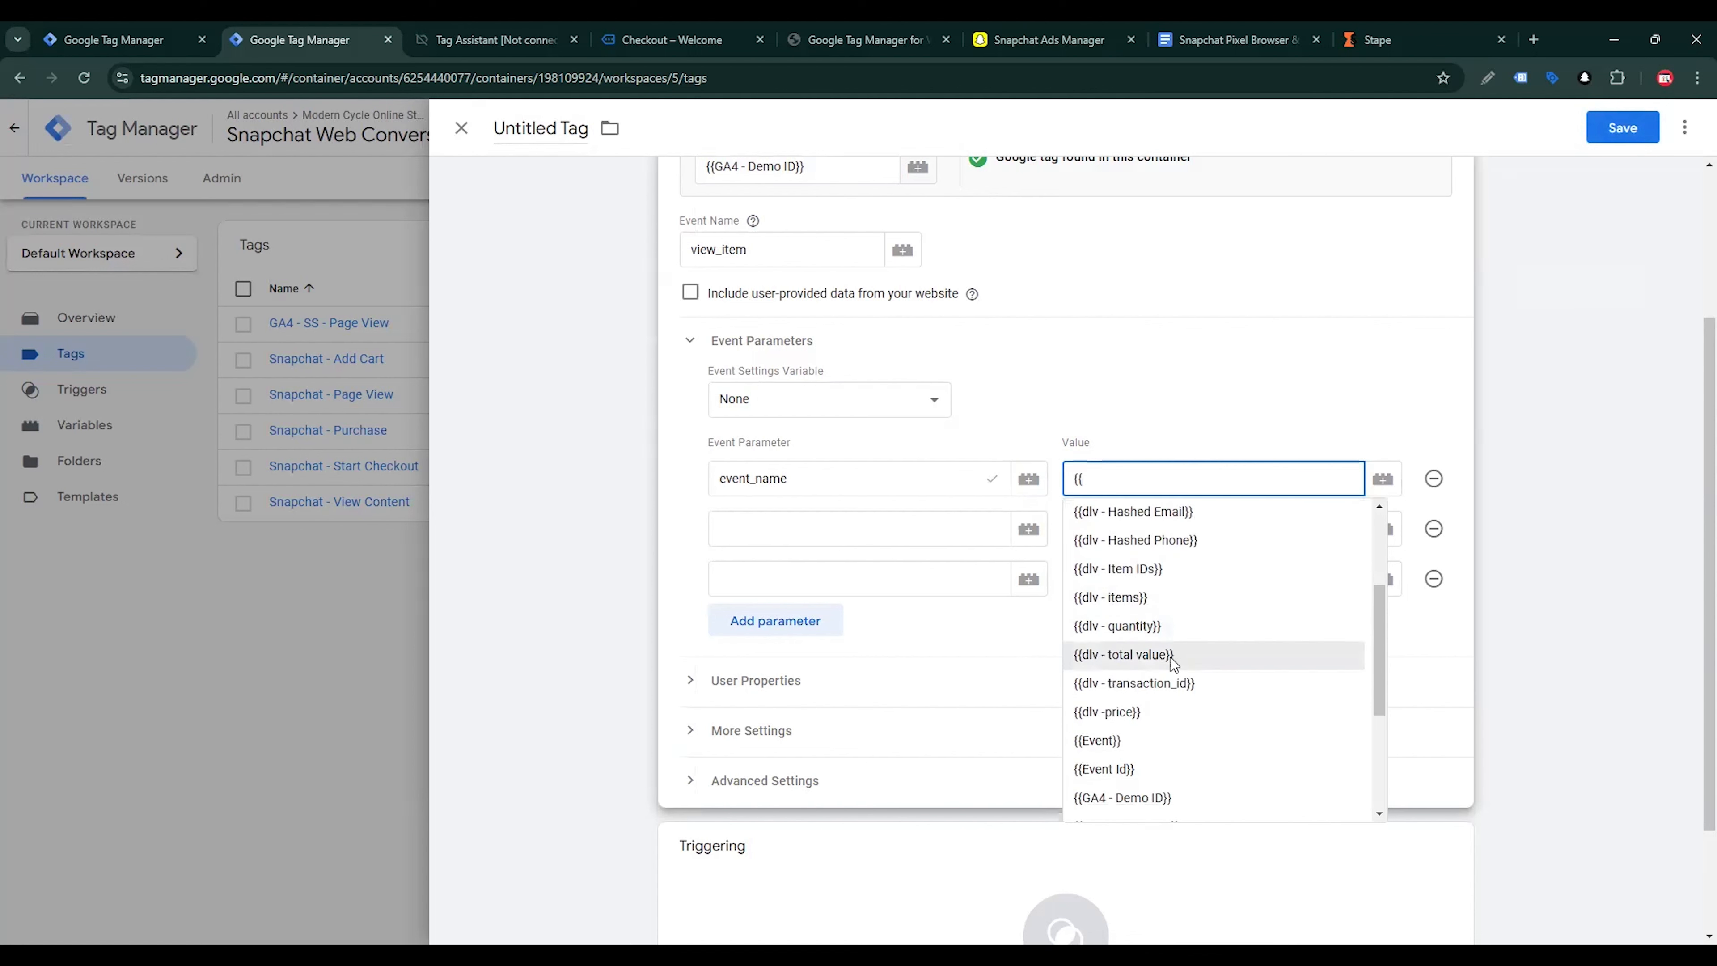
click(1136, 769)
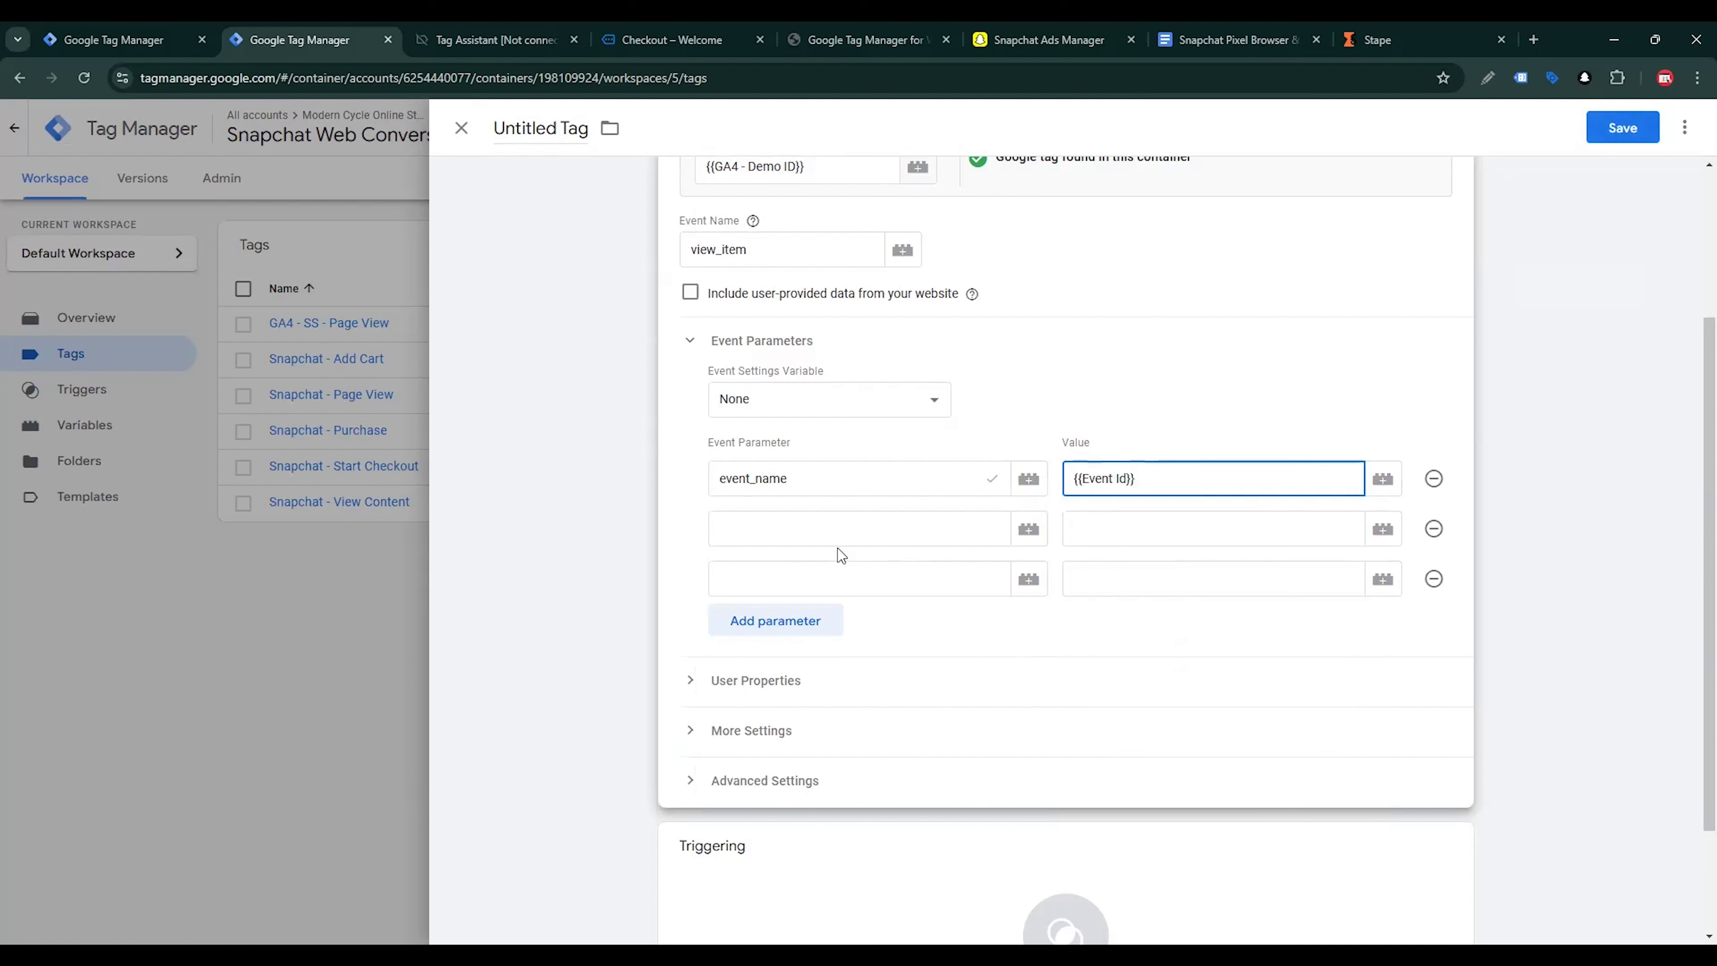
Set the second event parameter to value with the variable {{dlv -price}} as its value
click(758, 522)
text(va)
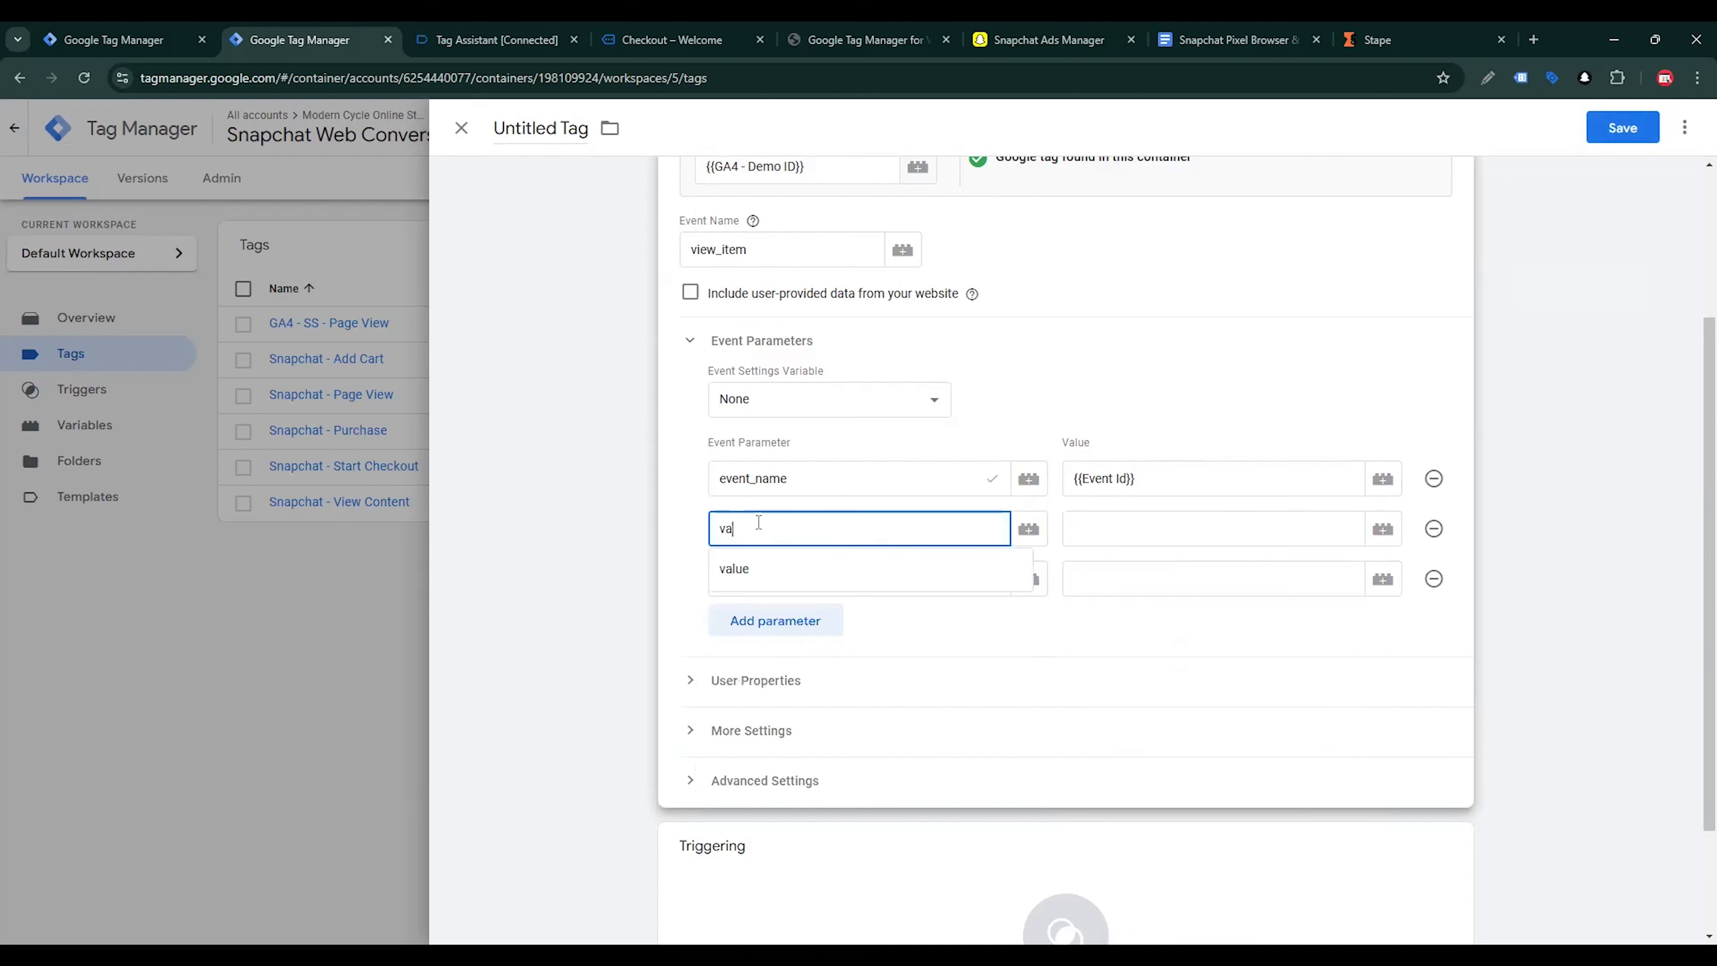
text(lue)
click(1085, 538)
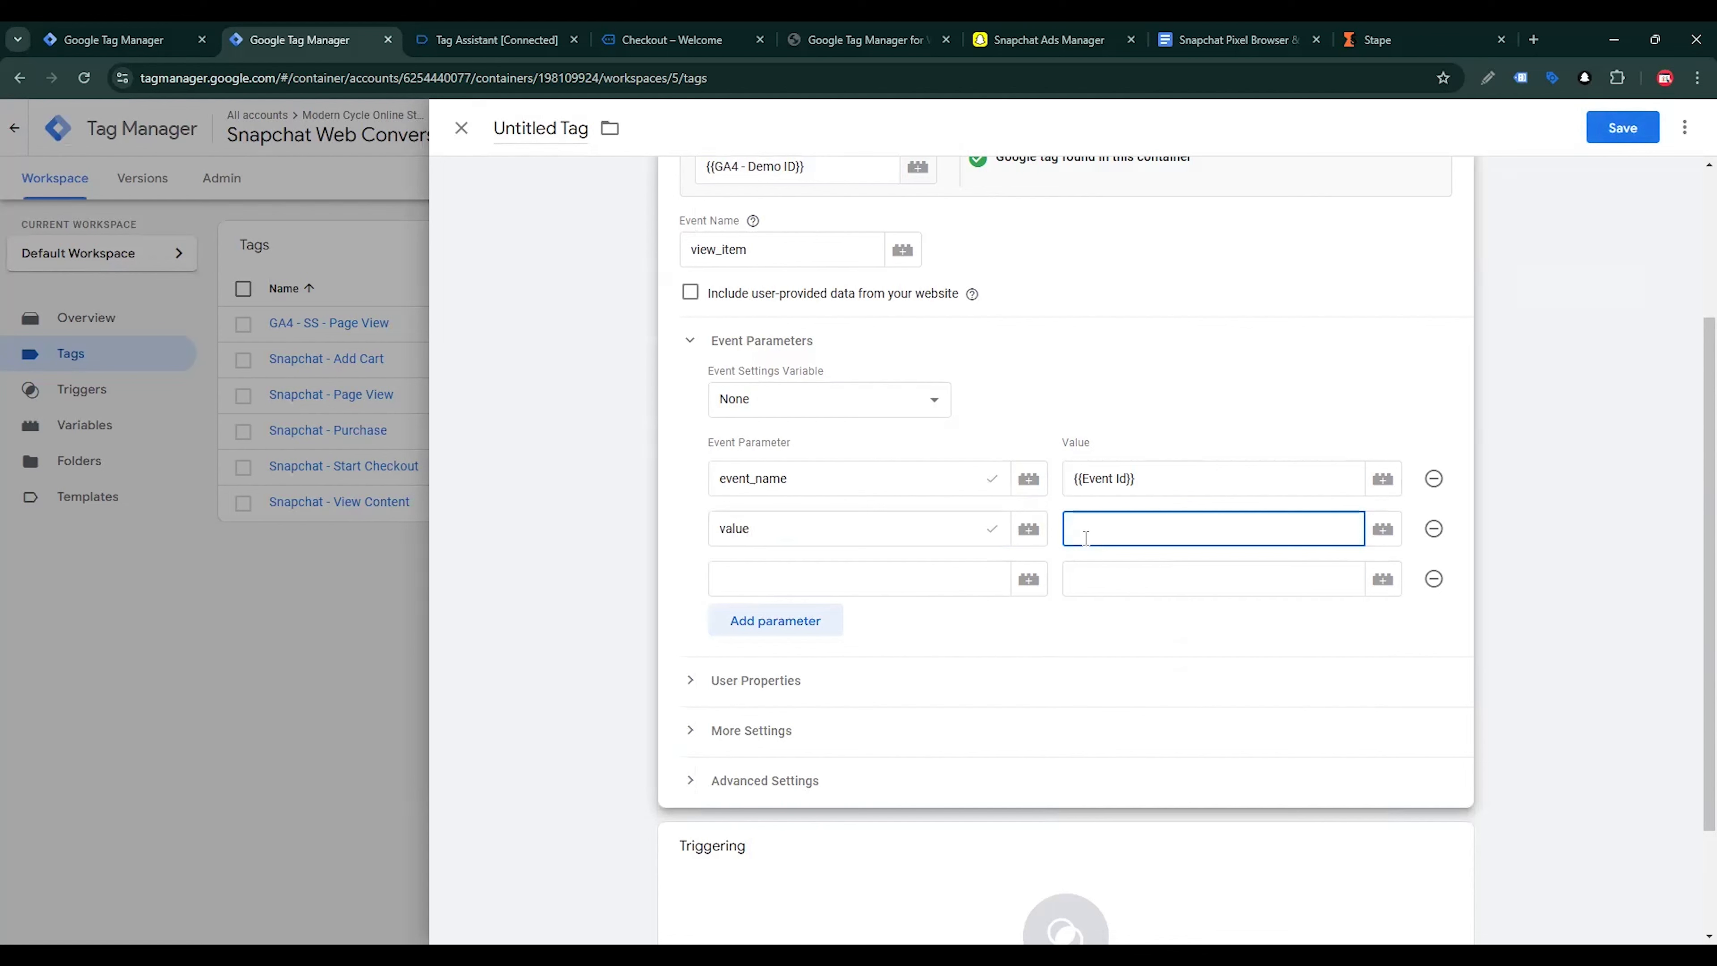
text({{)
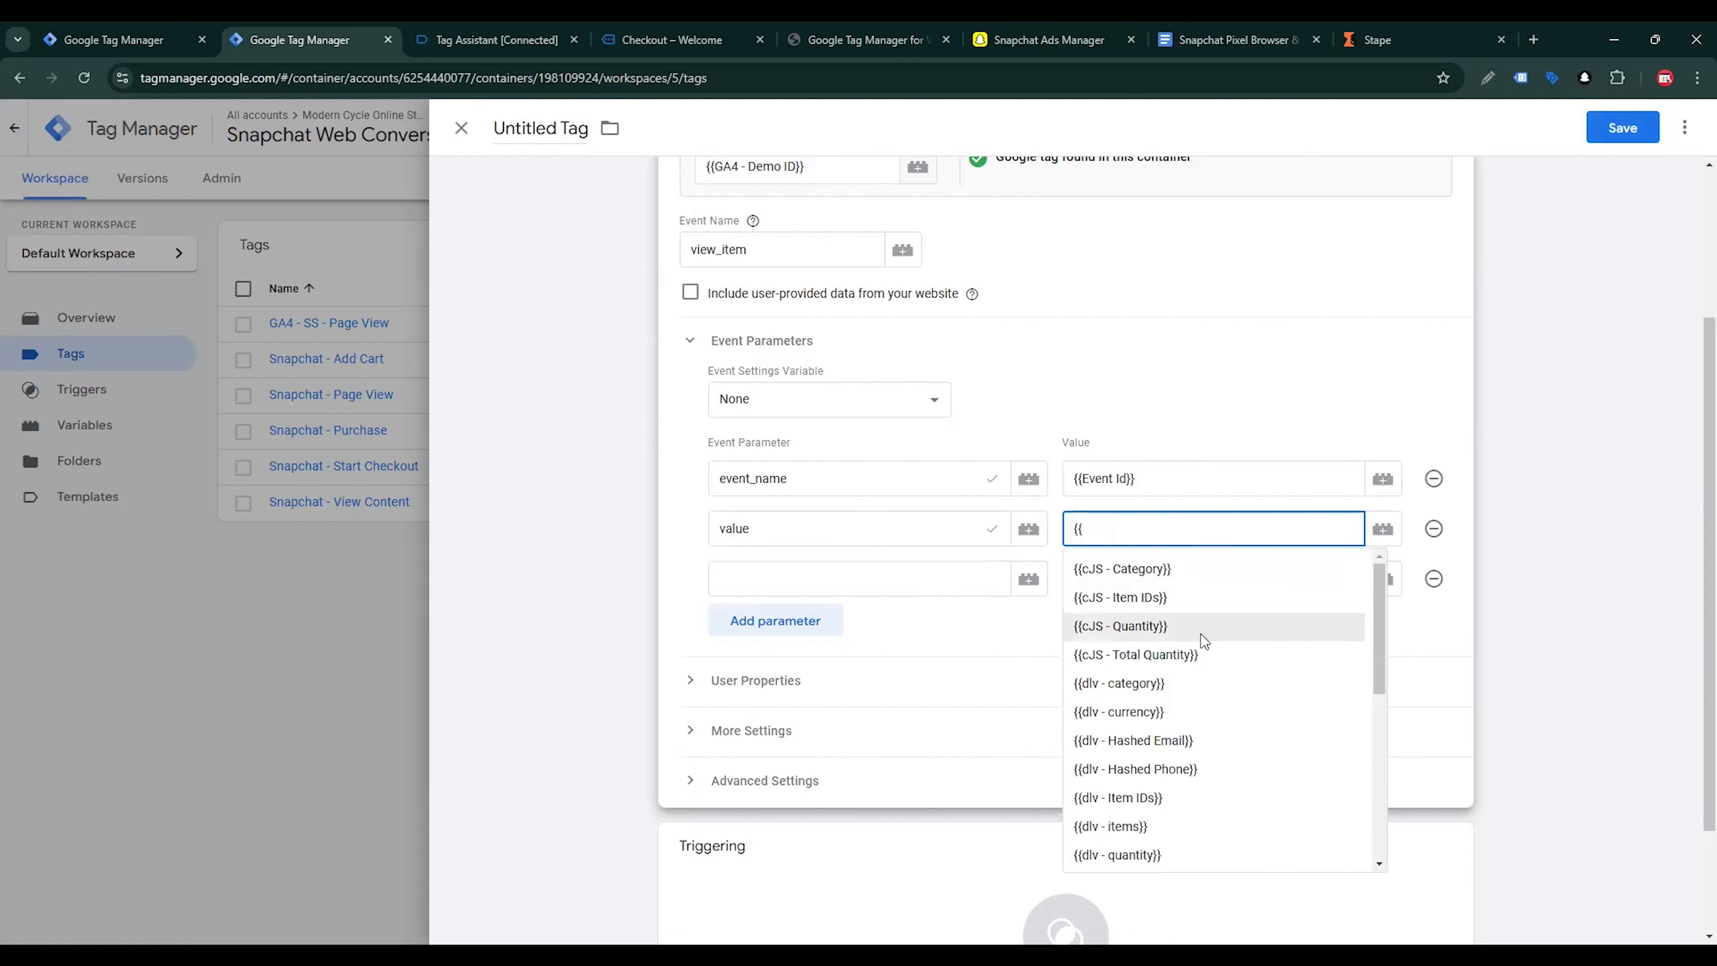
scroll(1207, 663, down, 3)
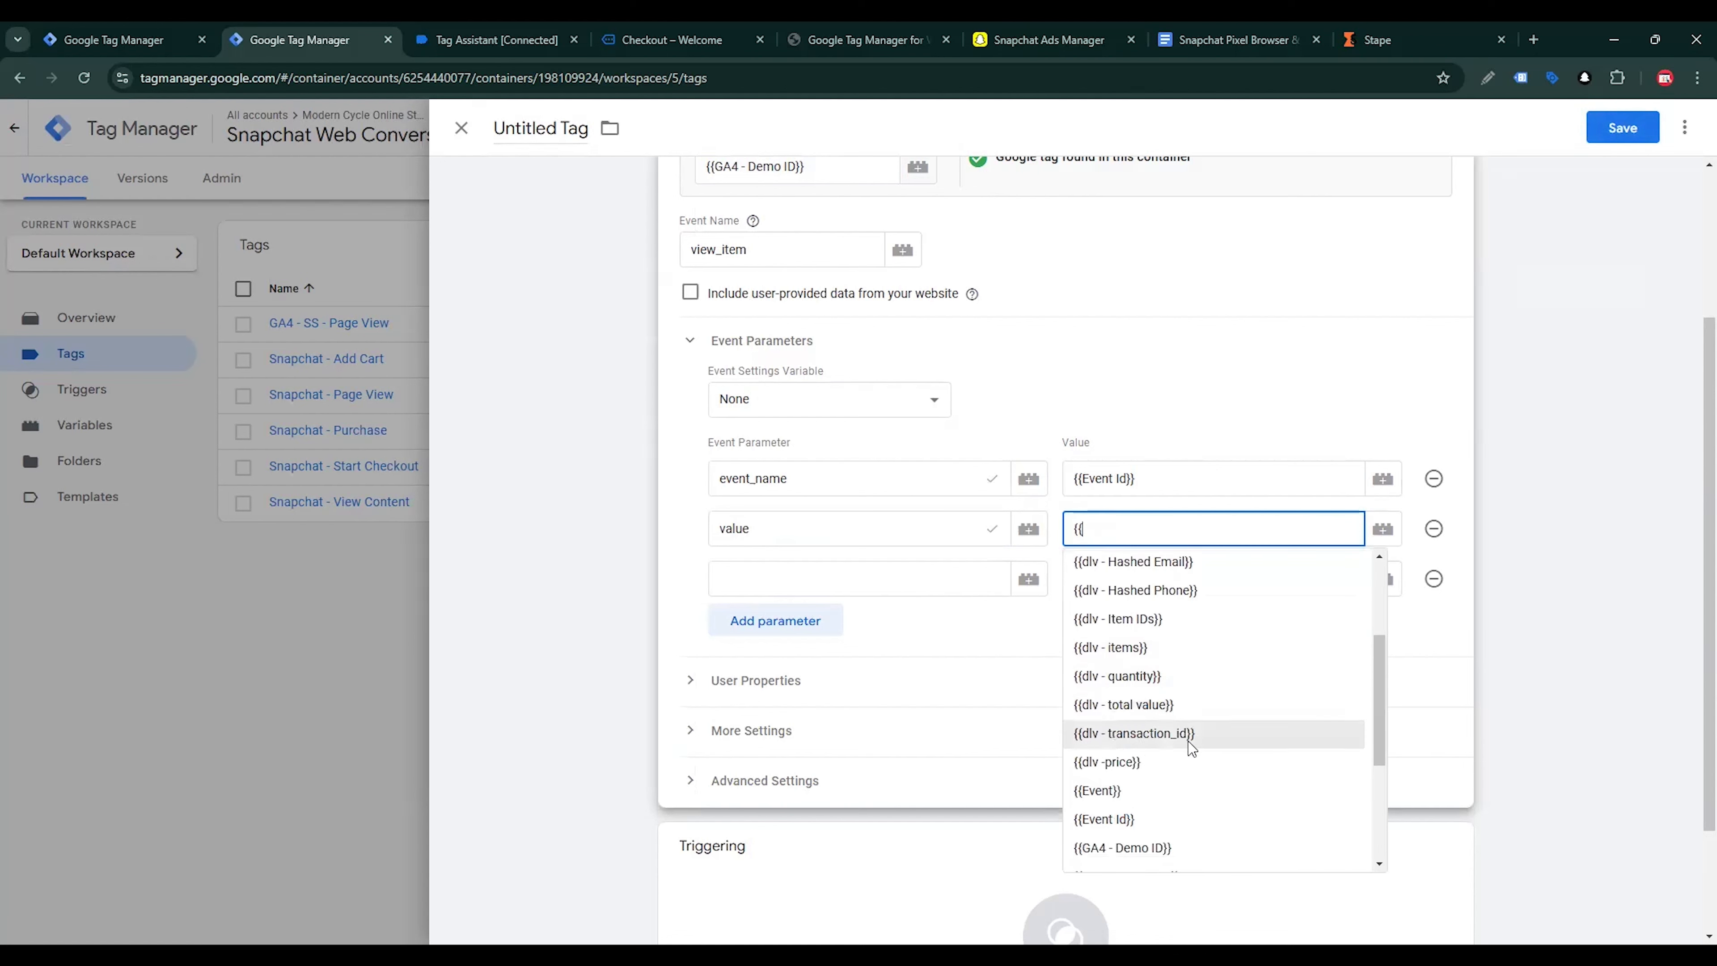
click(1183, 758)
Set the third event parameter to currency with the variable {{dlv - currency}} as its value
click(887, 586)
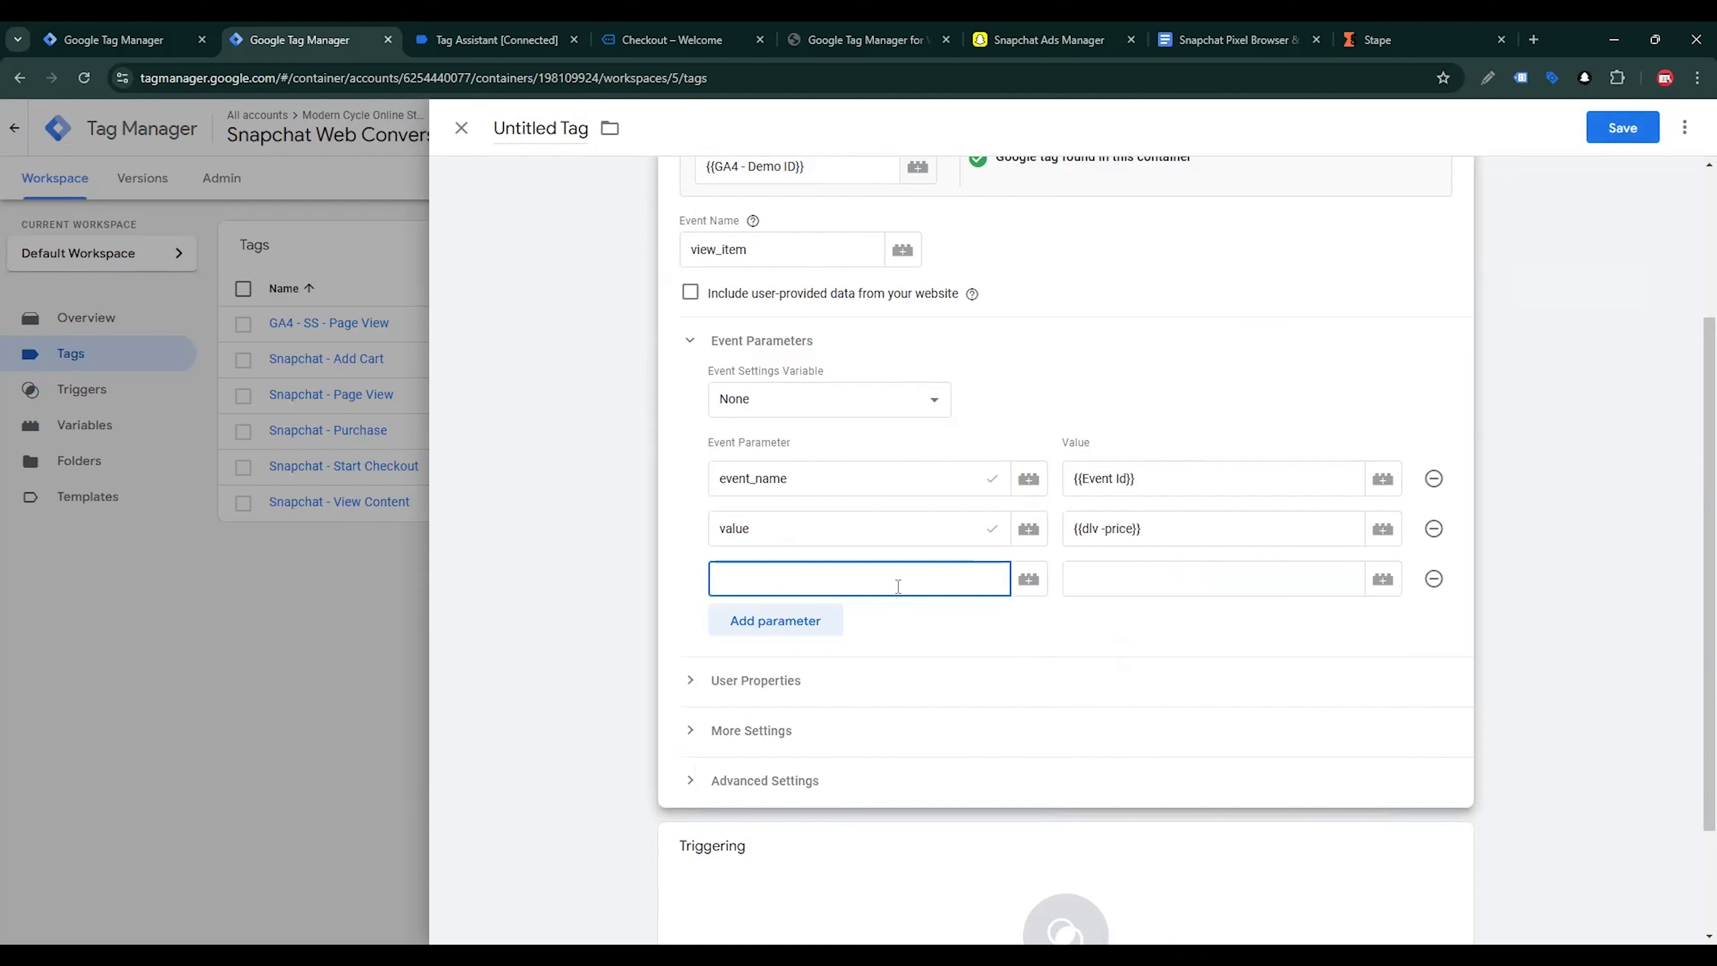
text(curr)
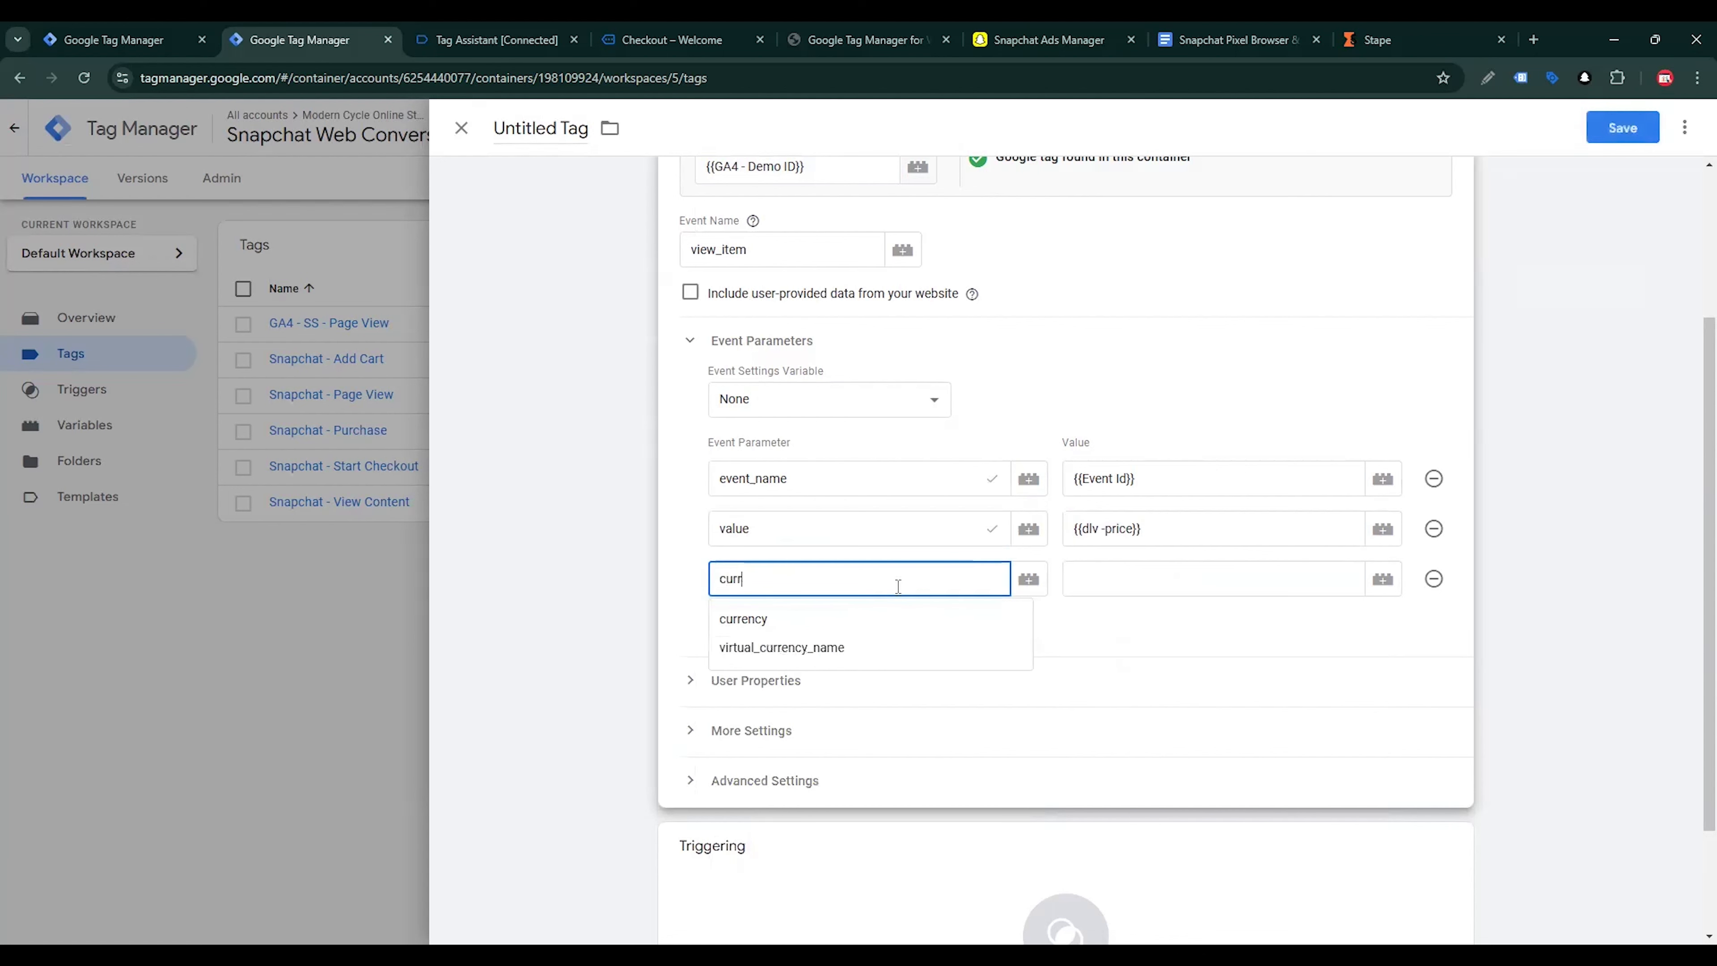
click(798, 619)
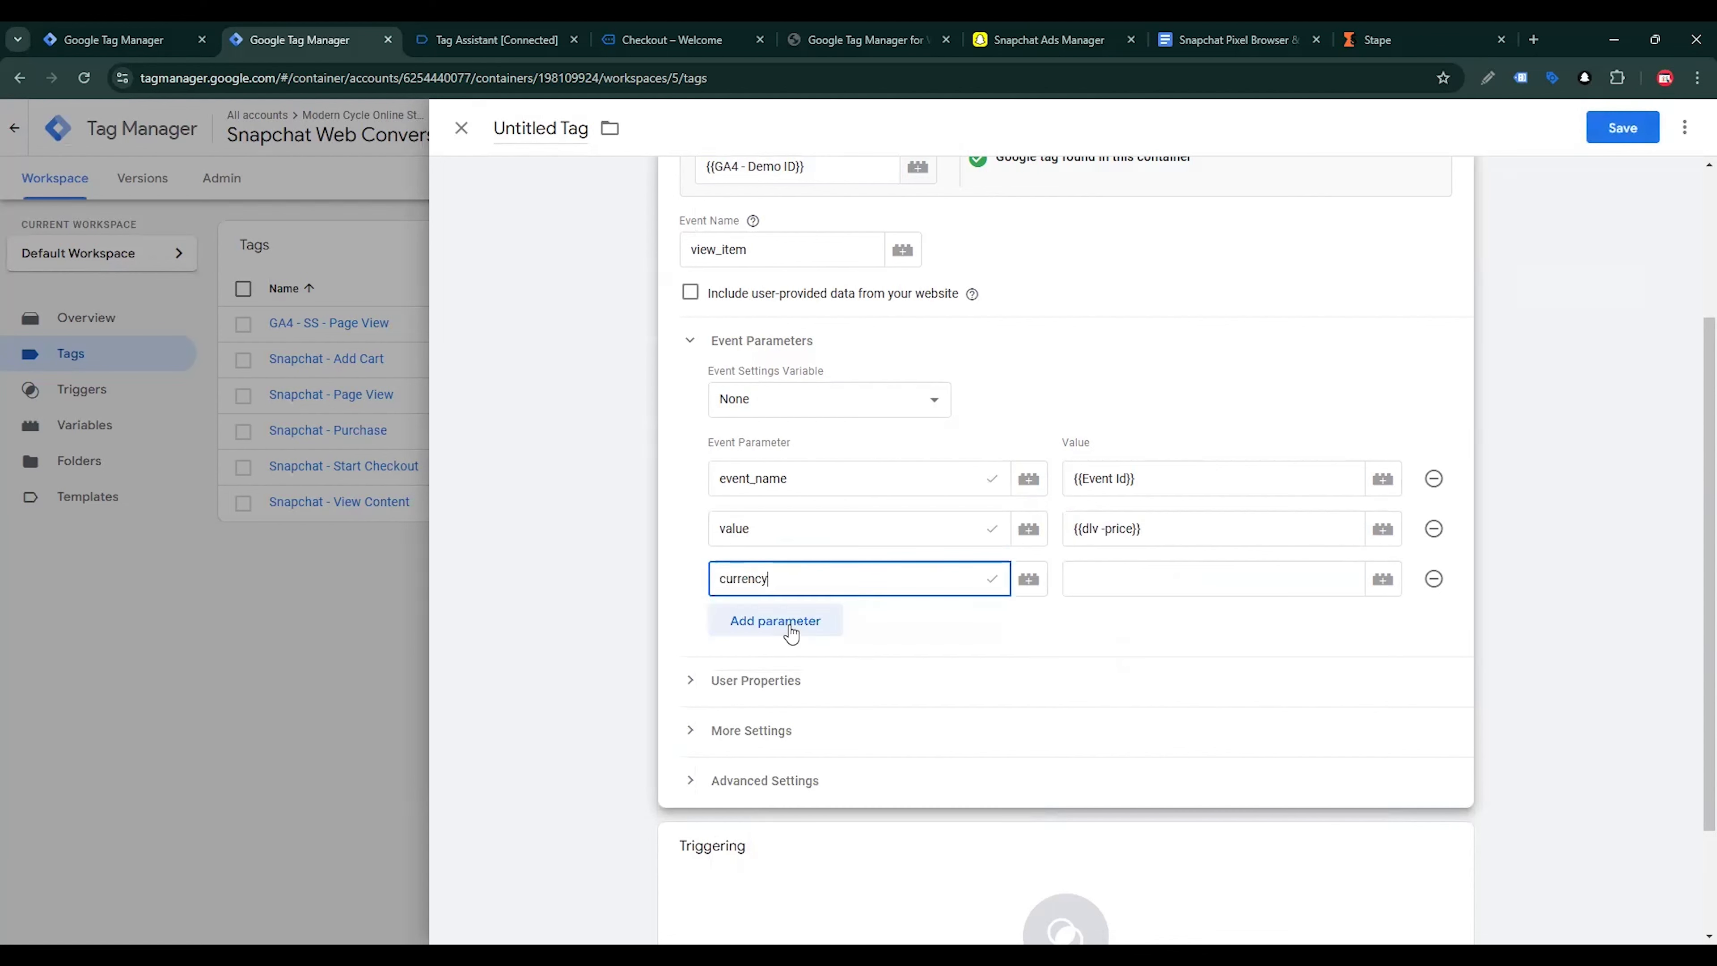
click(1092, 581)
text({{)
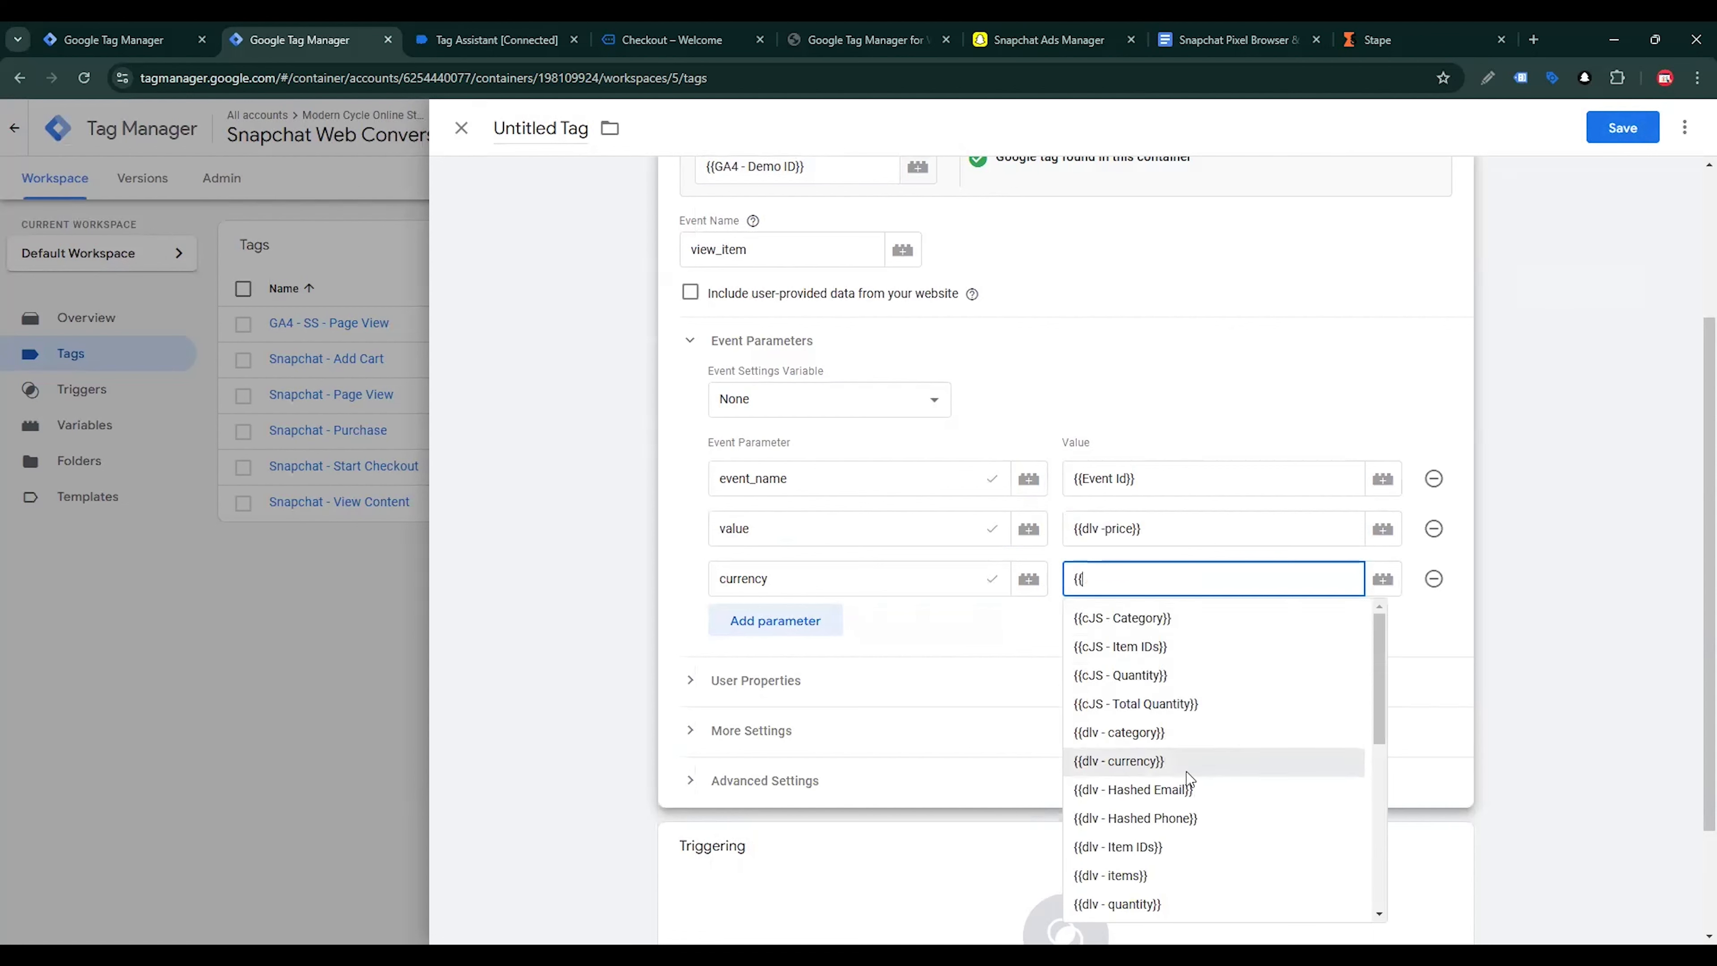
scroll(1188, 768, down, 3)
scroll(1183, 764, up, 3)
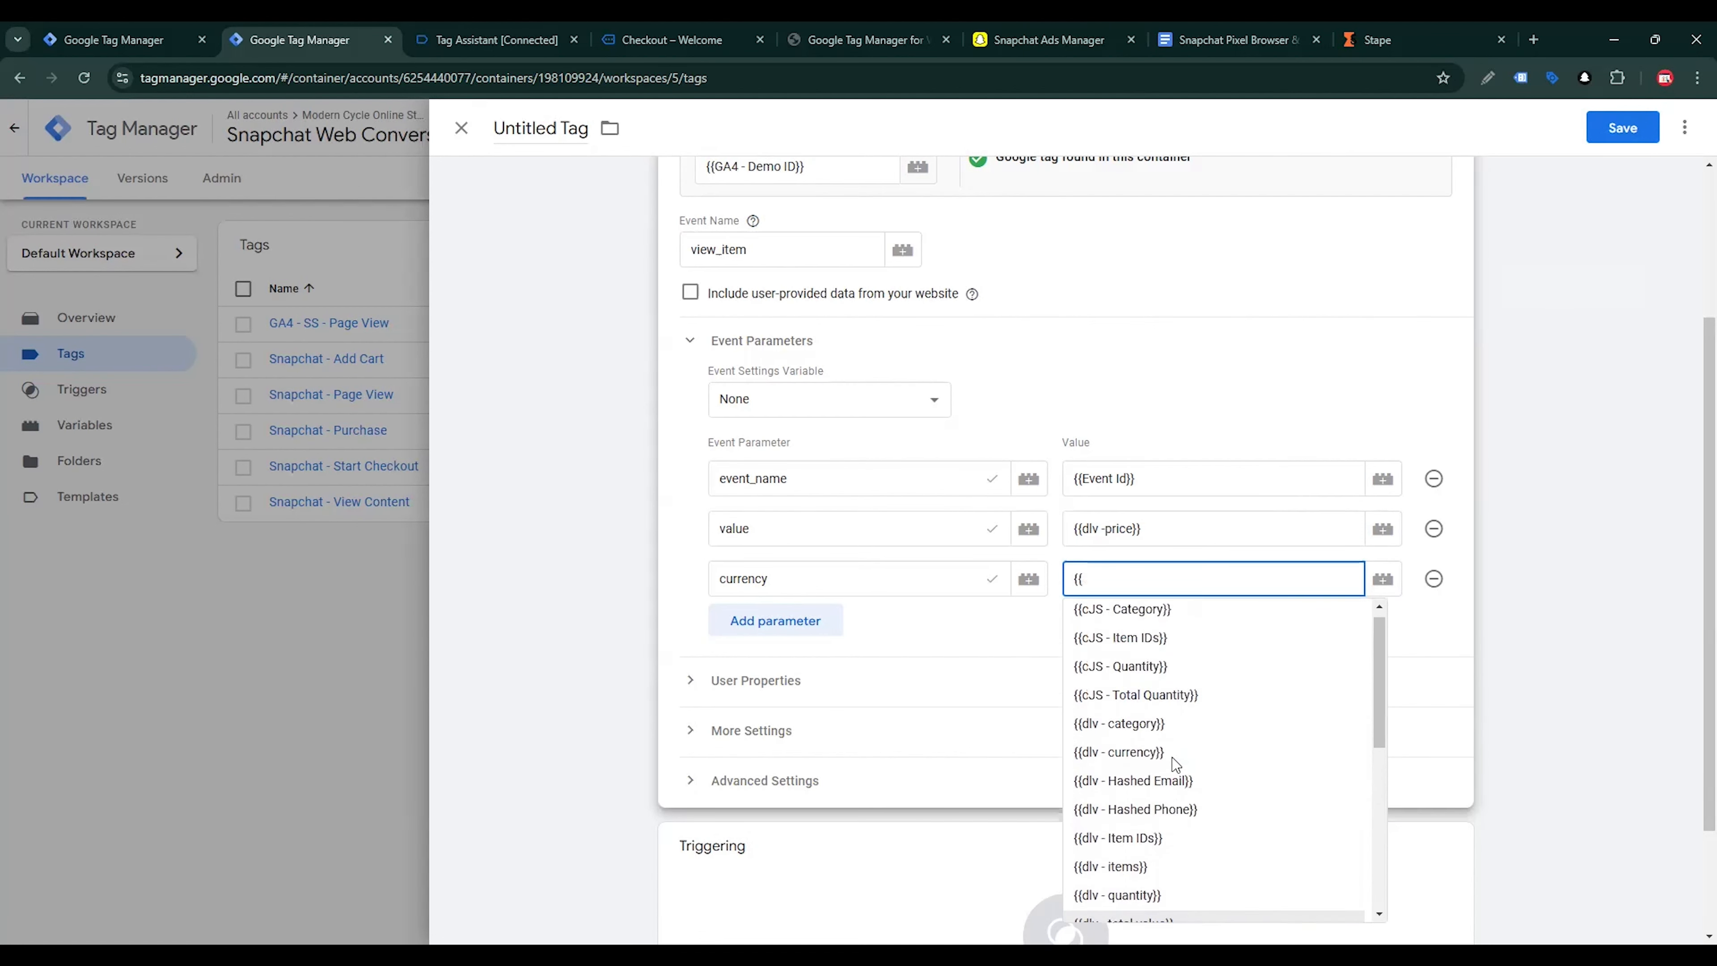
scroll(1175, 764, down, 5)
scroll(1175, 764, down, 2)
scroll(1175, 764, up, 5)
click(1149, 756)
Add a fourth event parameter named items with the variable {{dlv - items}} as its value
click(775, 621)
click(810, 630)
text(ite)
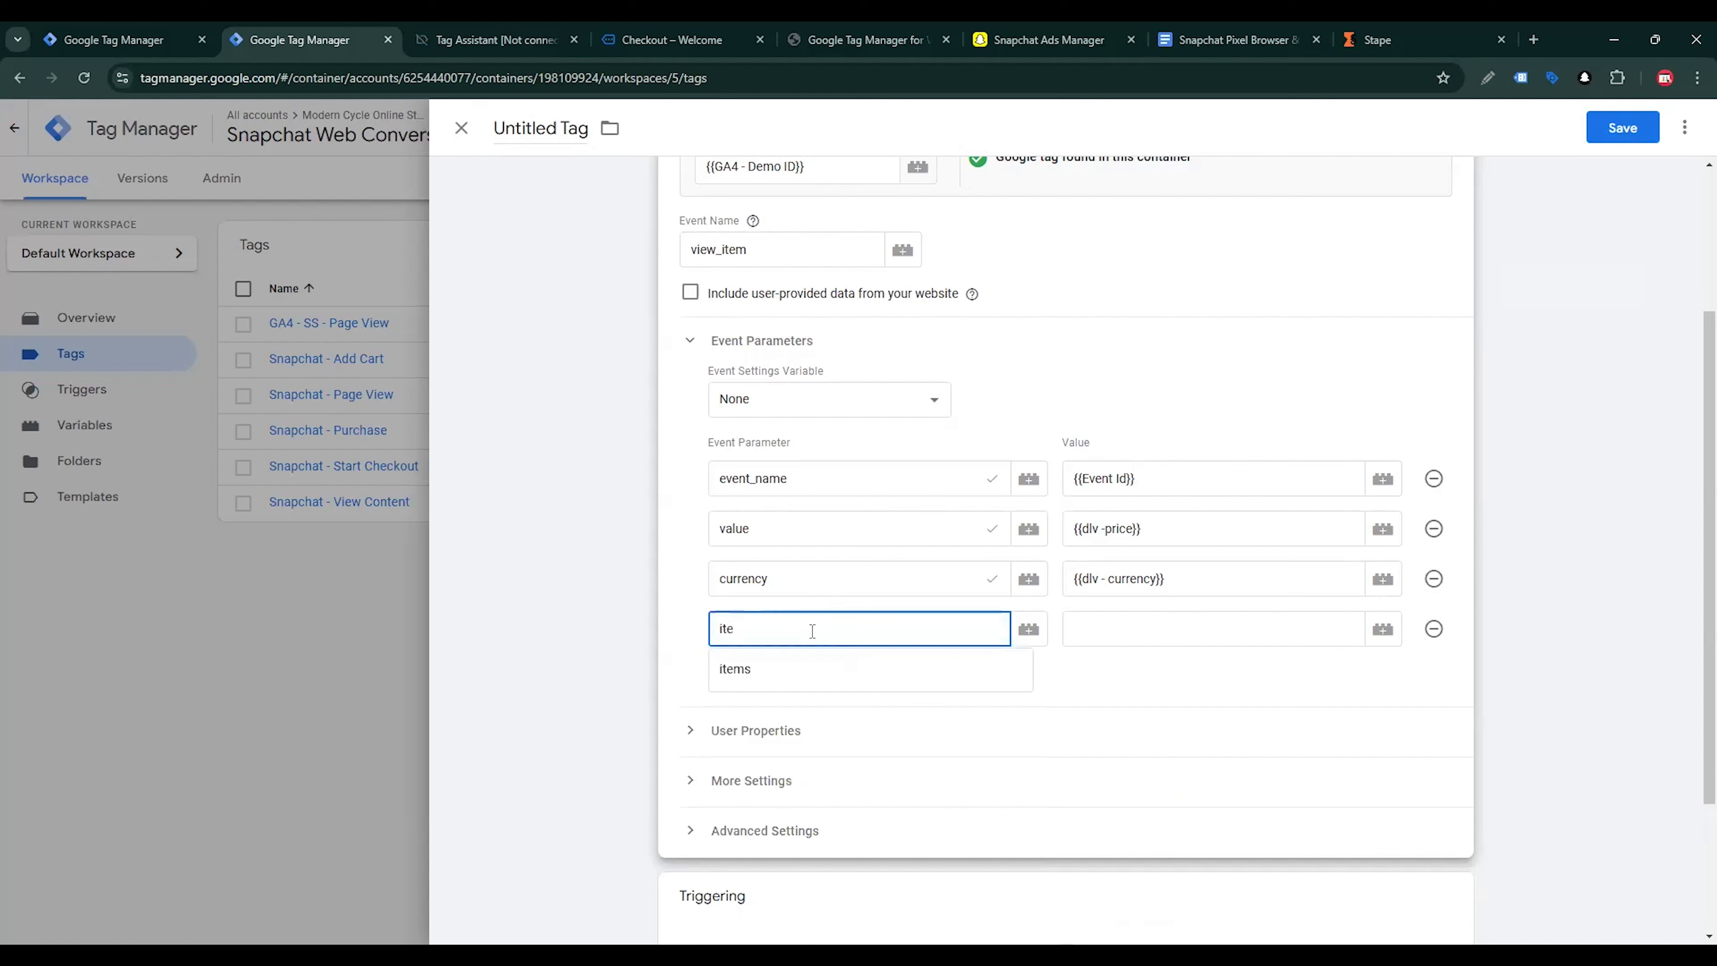
click(803, 676)
click(1149, 621)
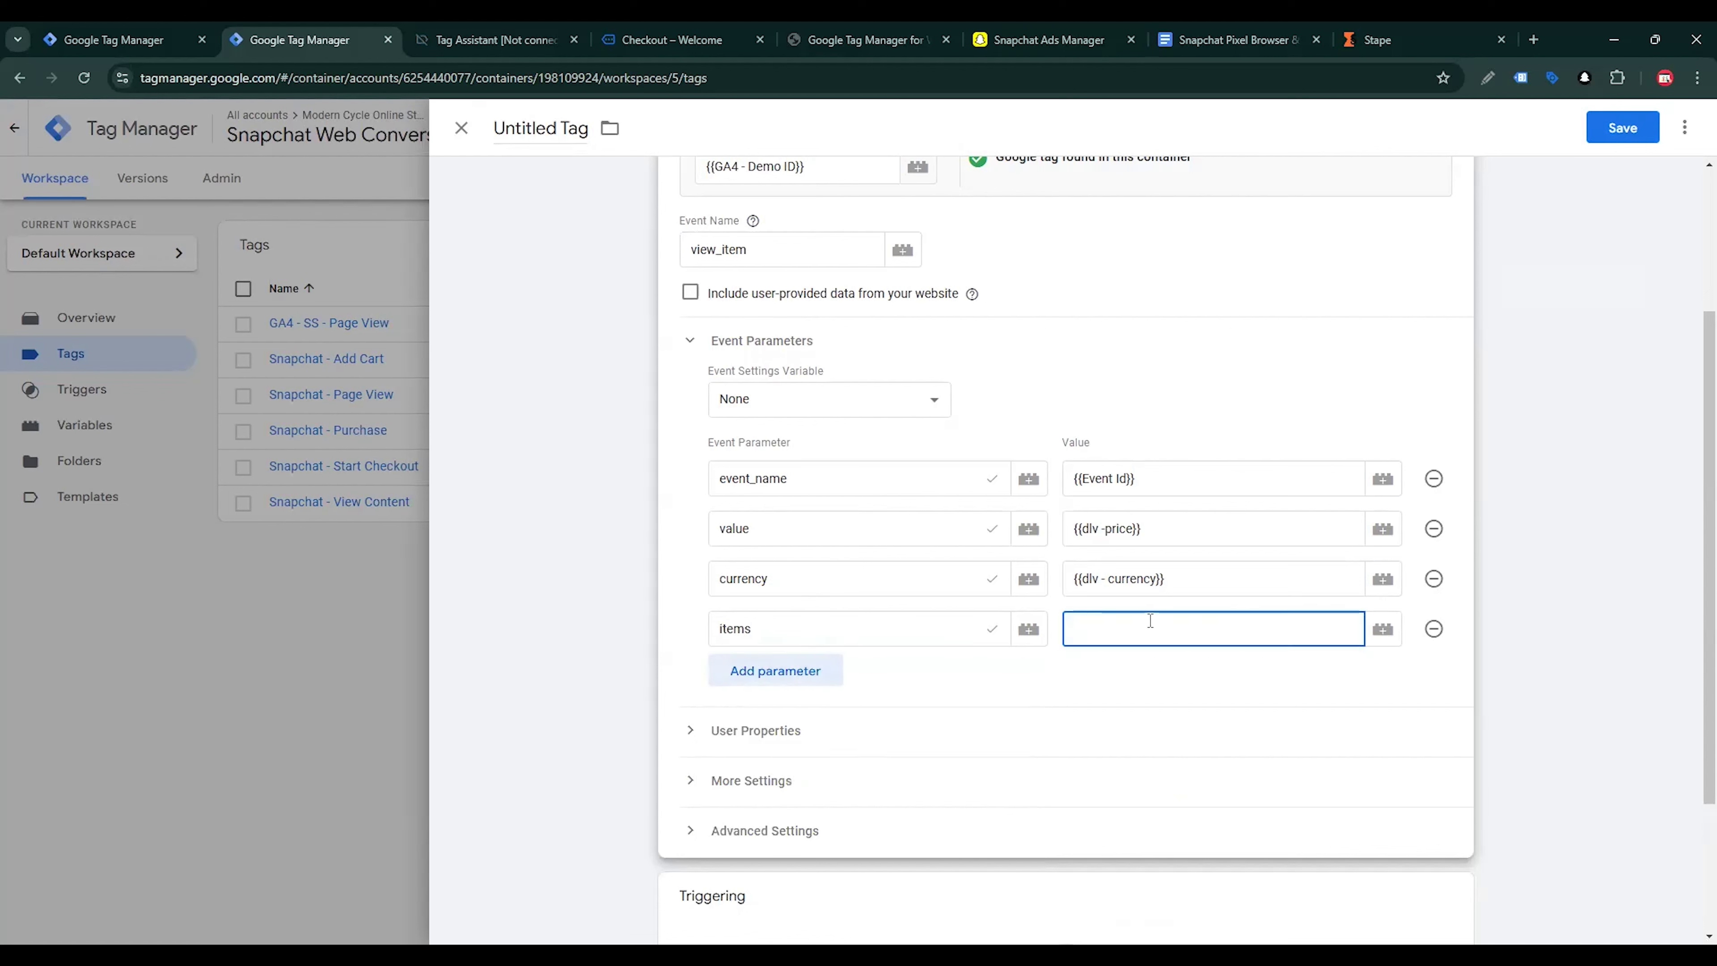
text({{)
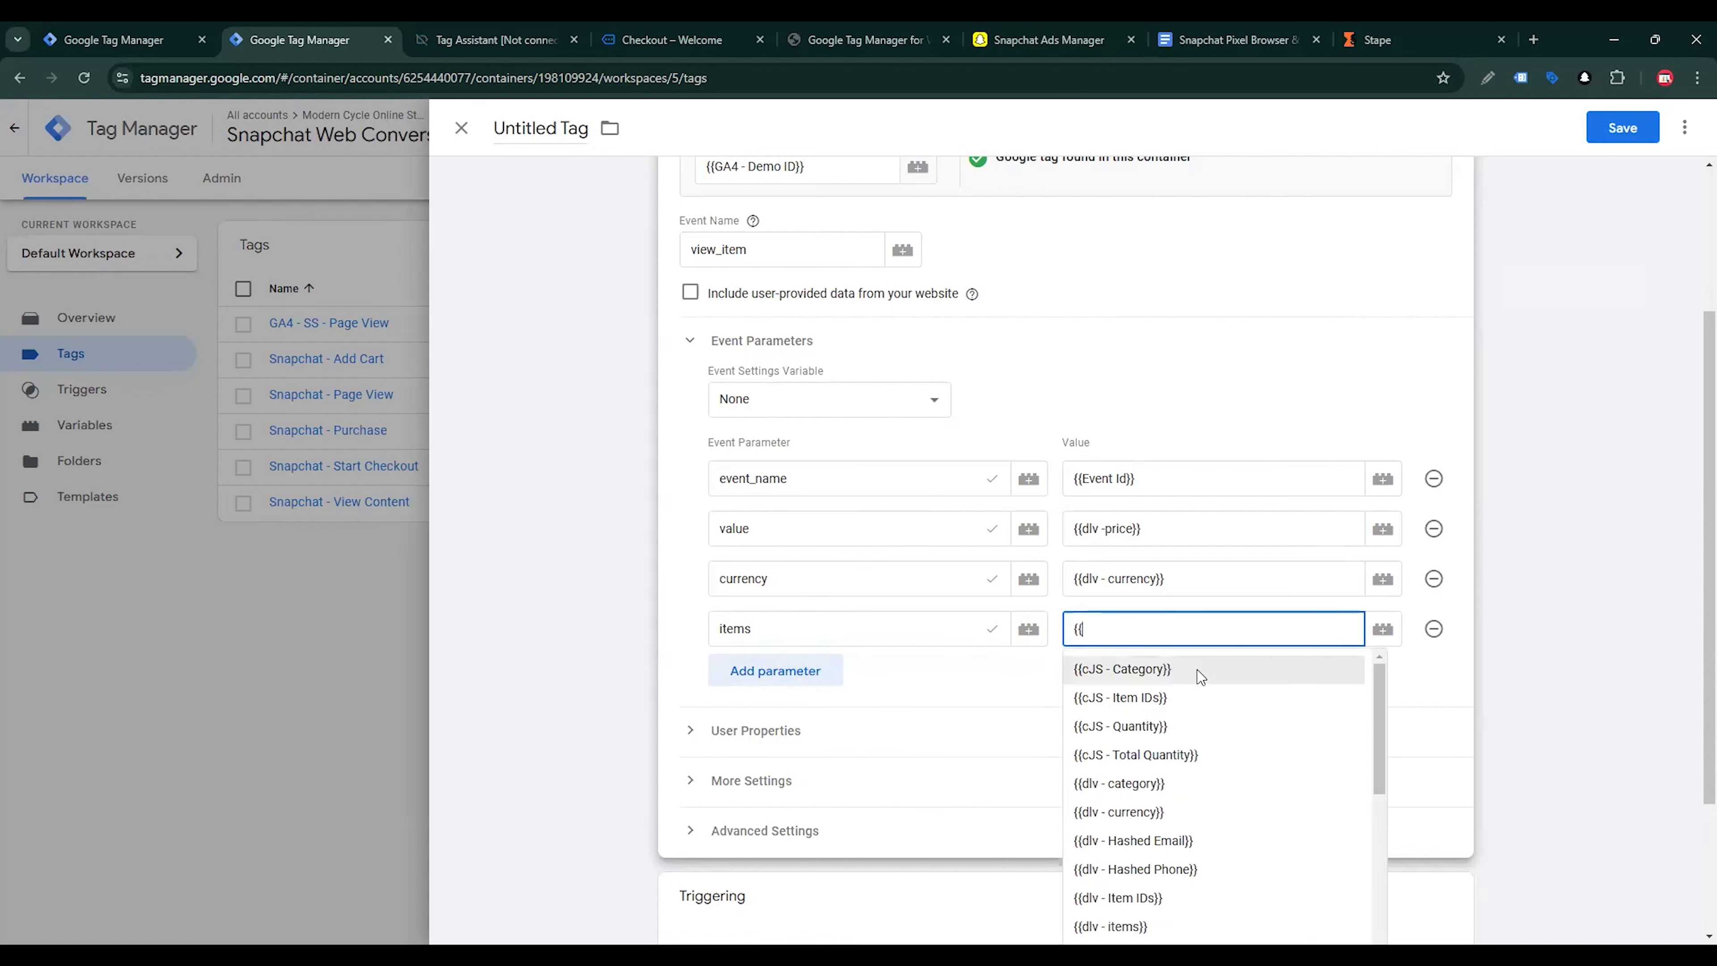
text(d)
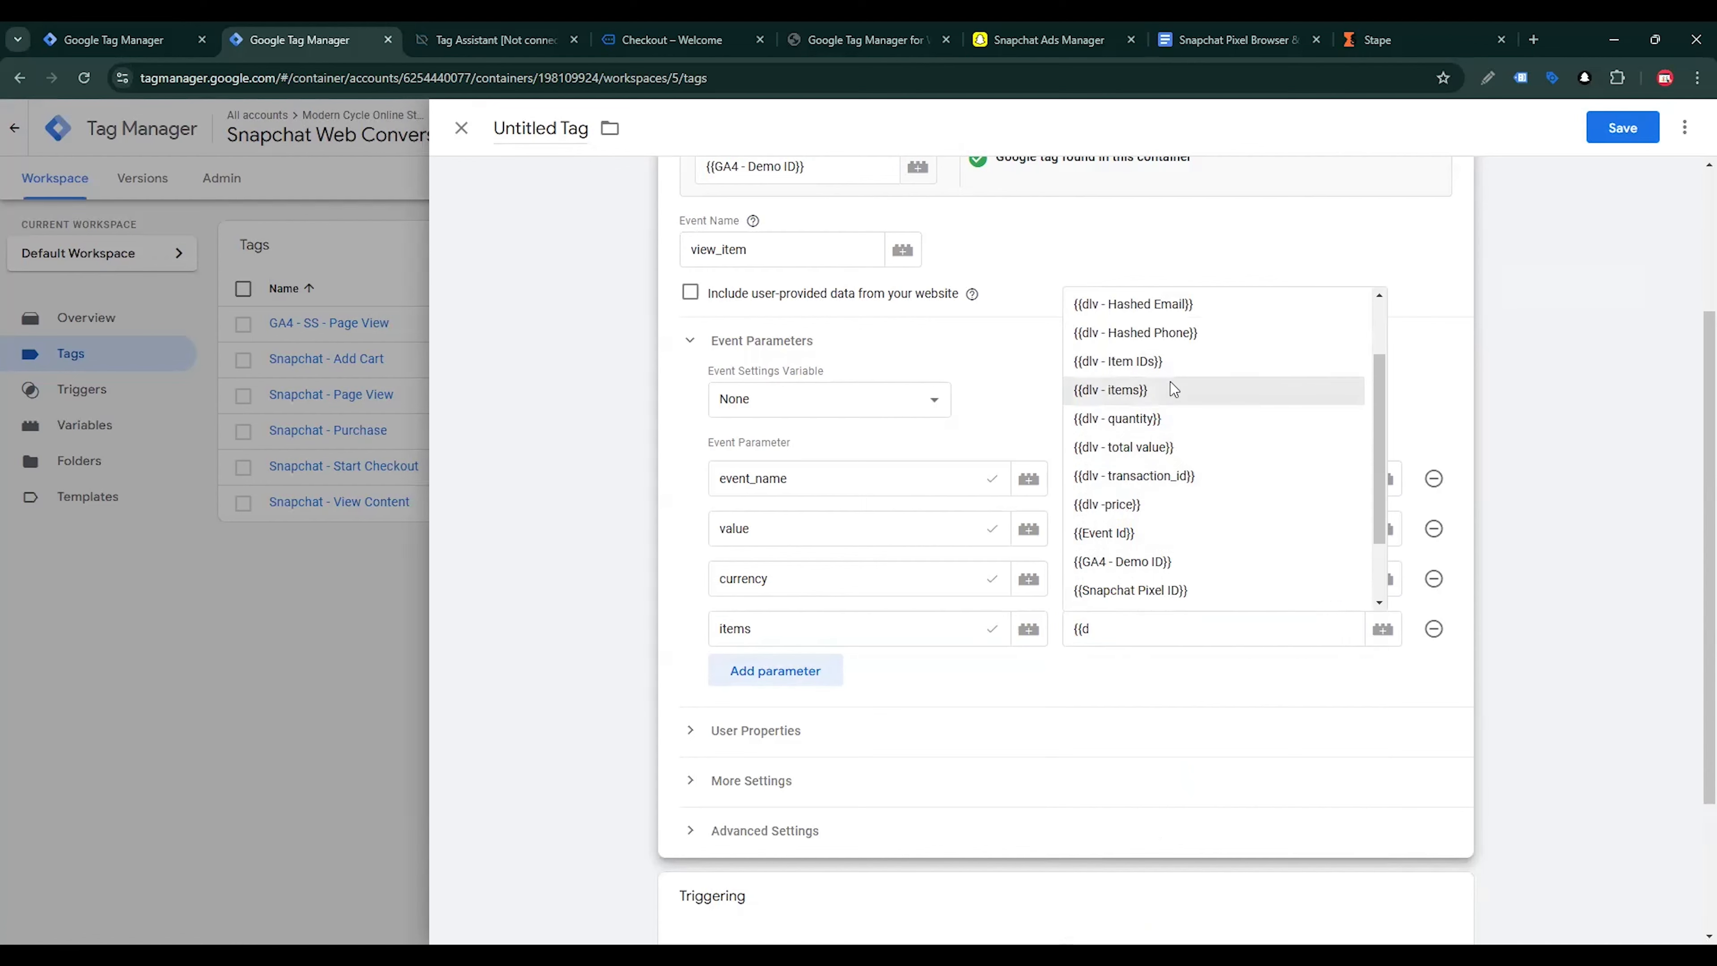
click(1169, 384)
Assign the Event - view_item custom event as the tag's firing trigger
scroll(1134, 652, down, 3)
click(1136, 654)
click(997, 725)
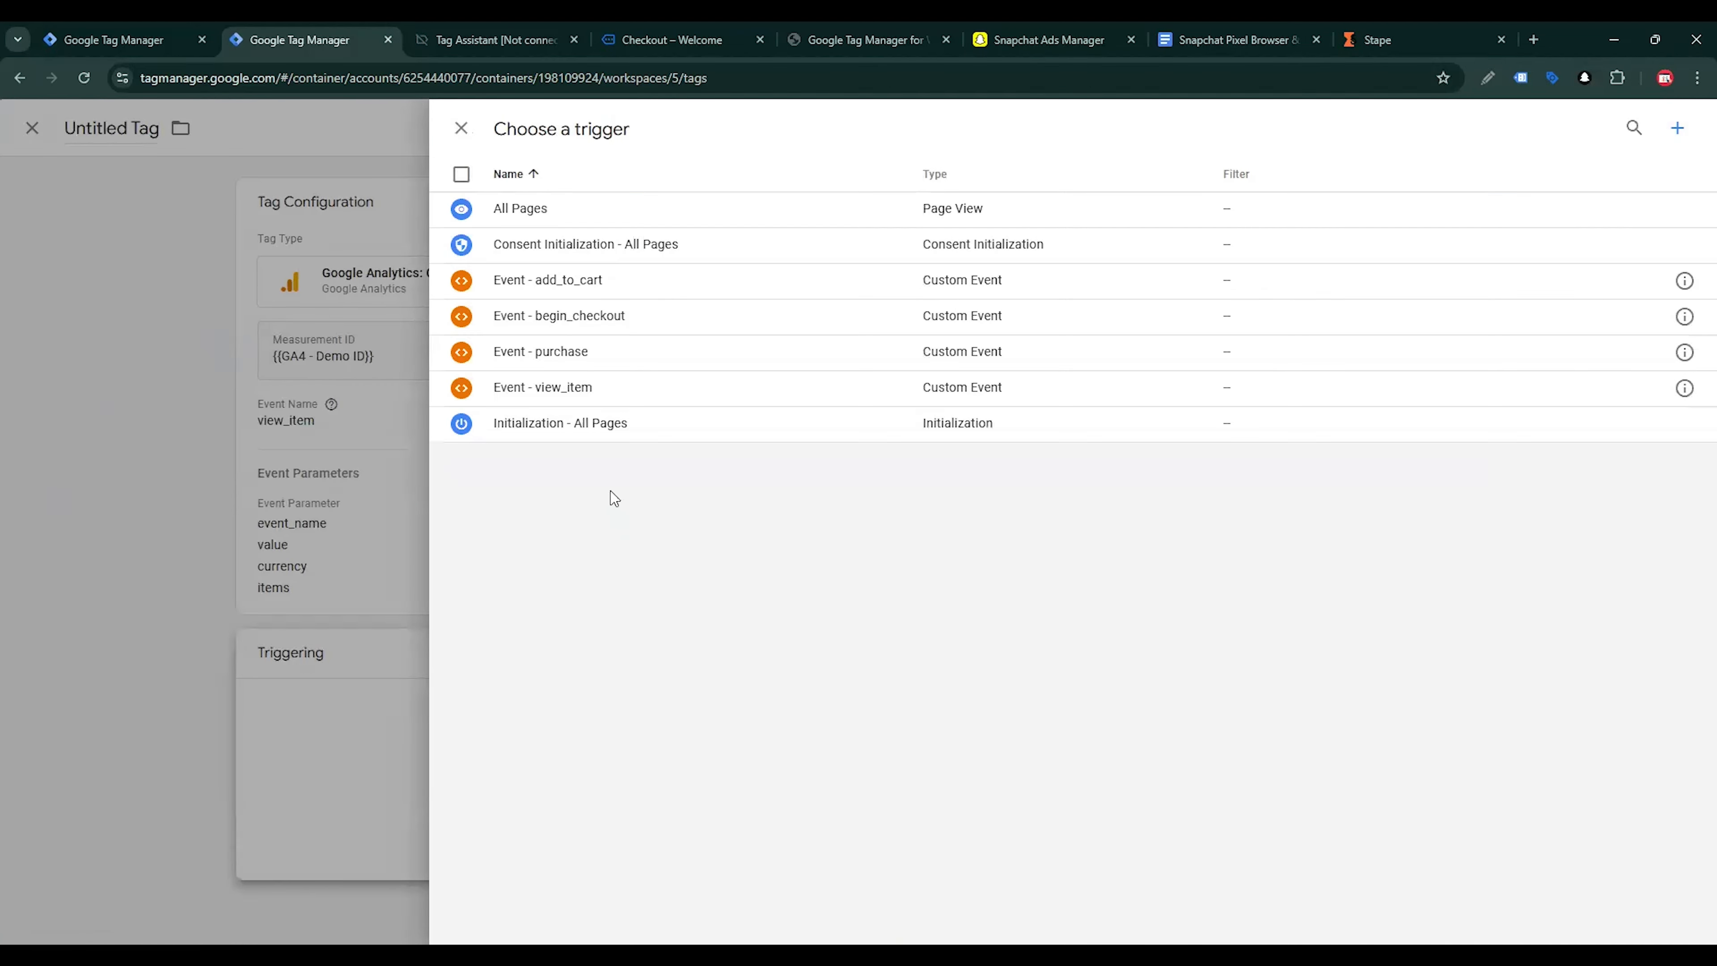
click(582, 390)
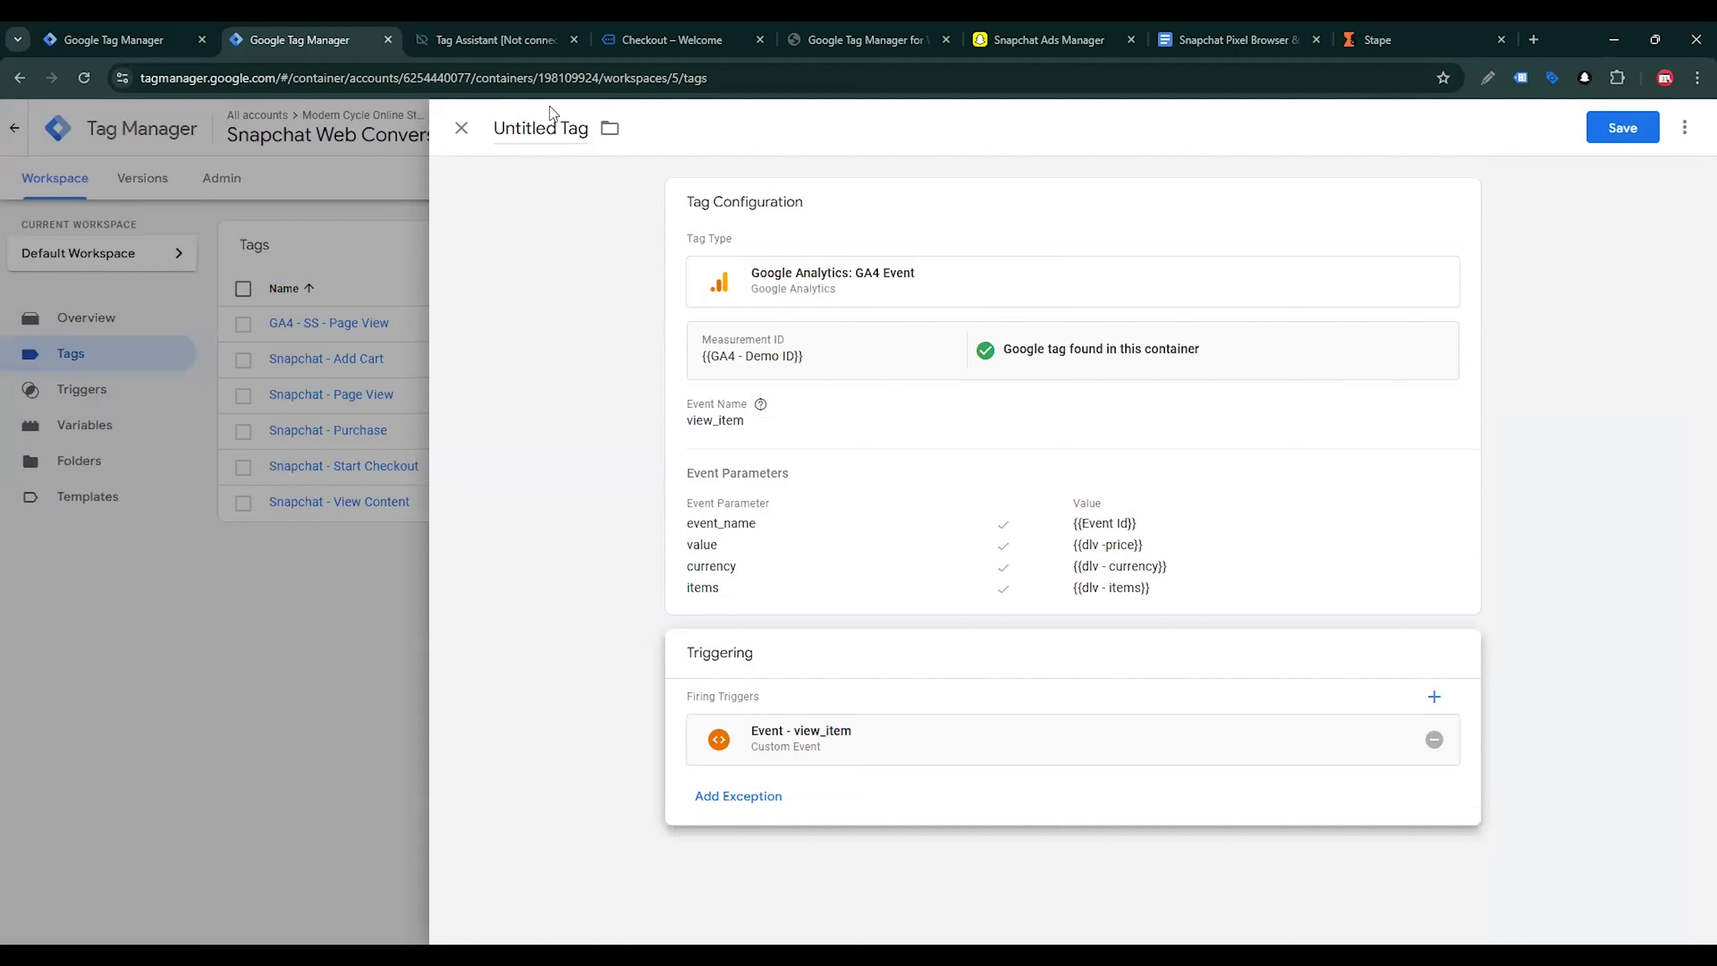
Name the tag GA4 - SS - View Item and save it
click(546, 129)
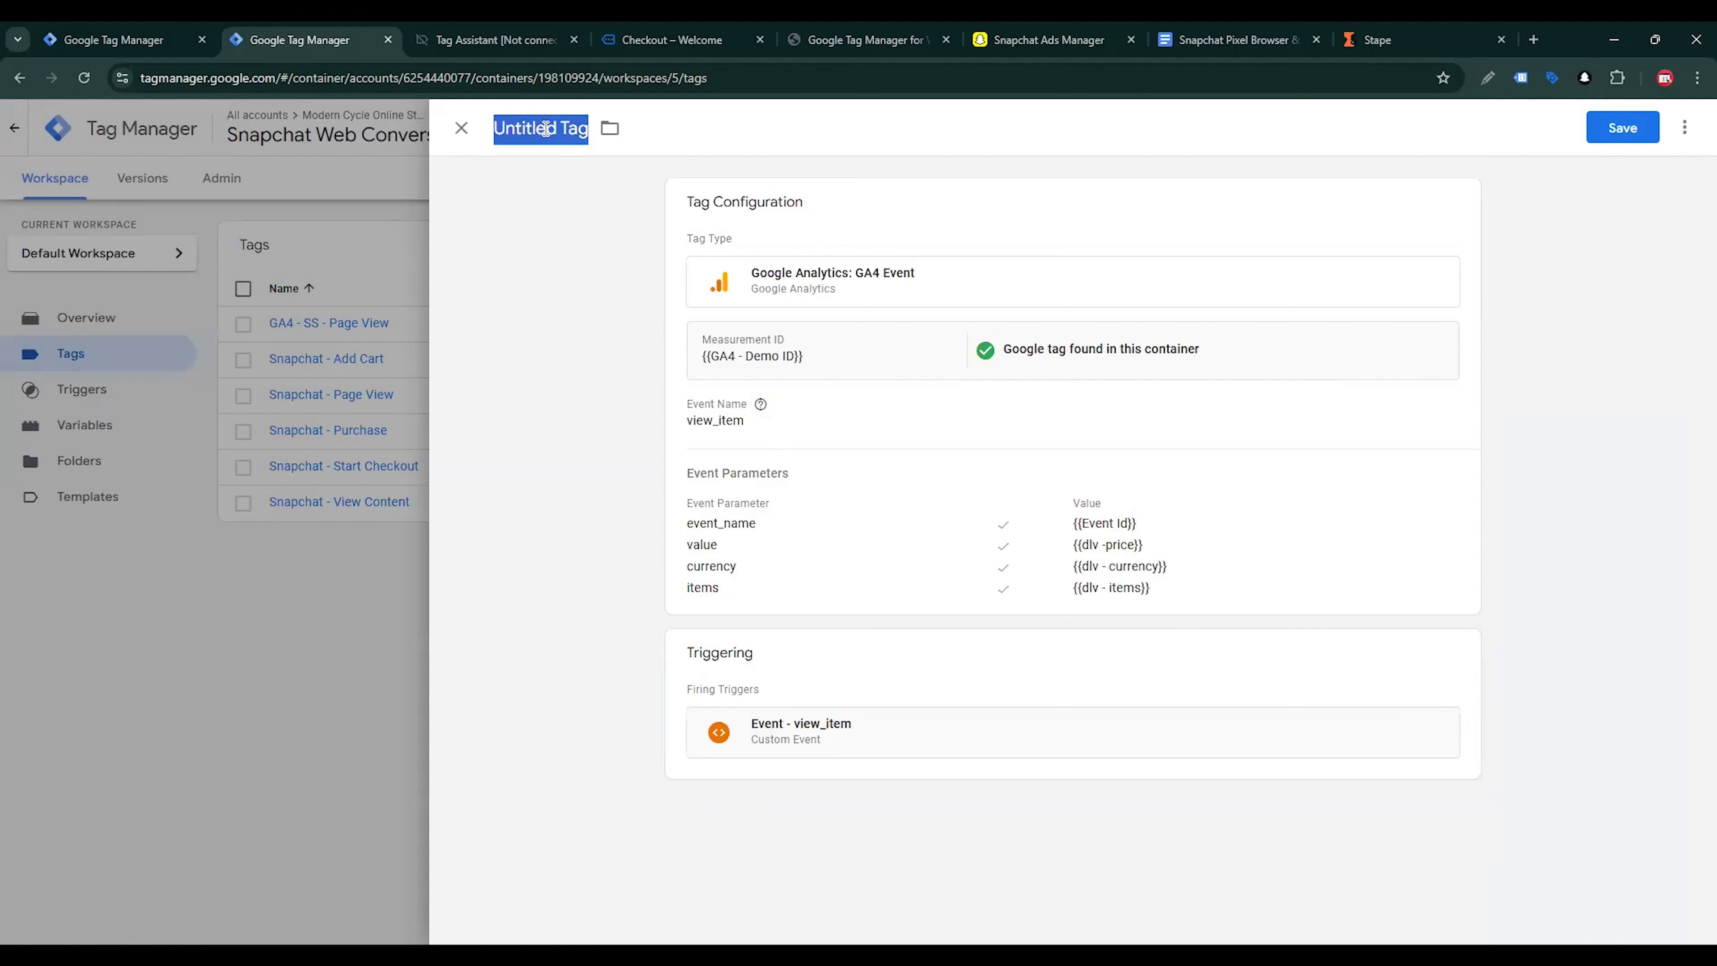
text(GA4 - SS -)
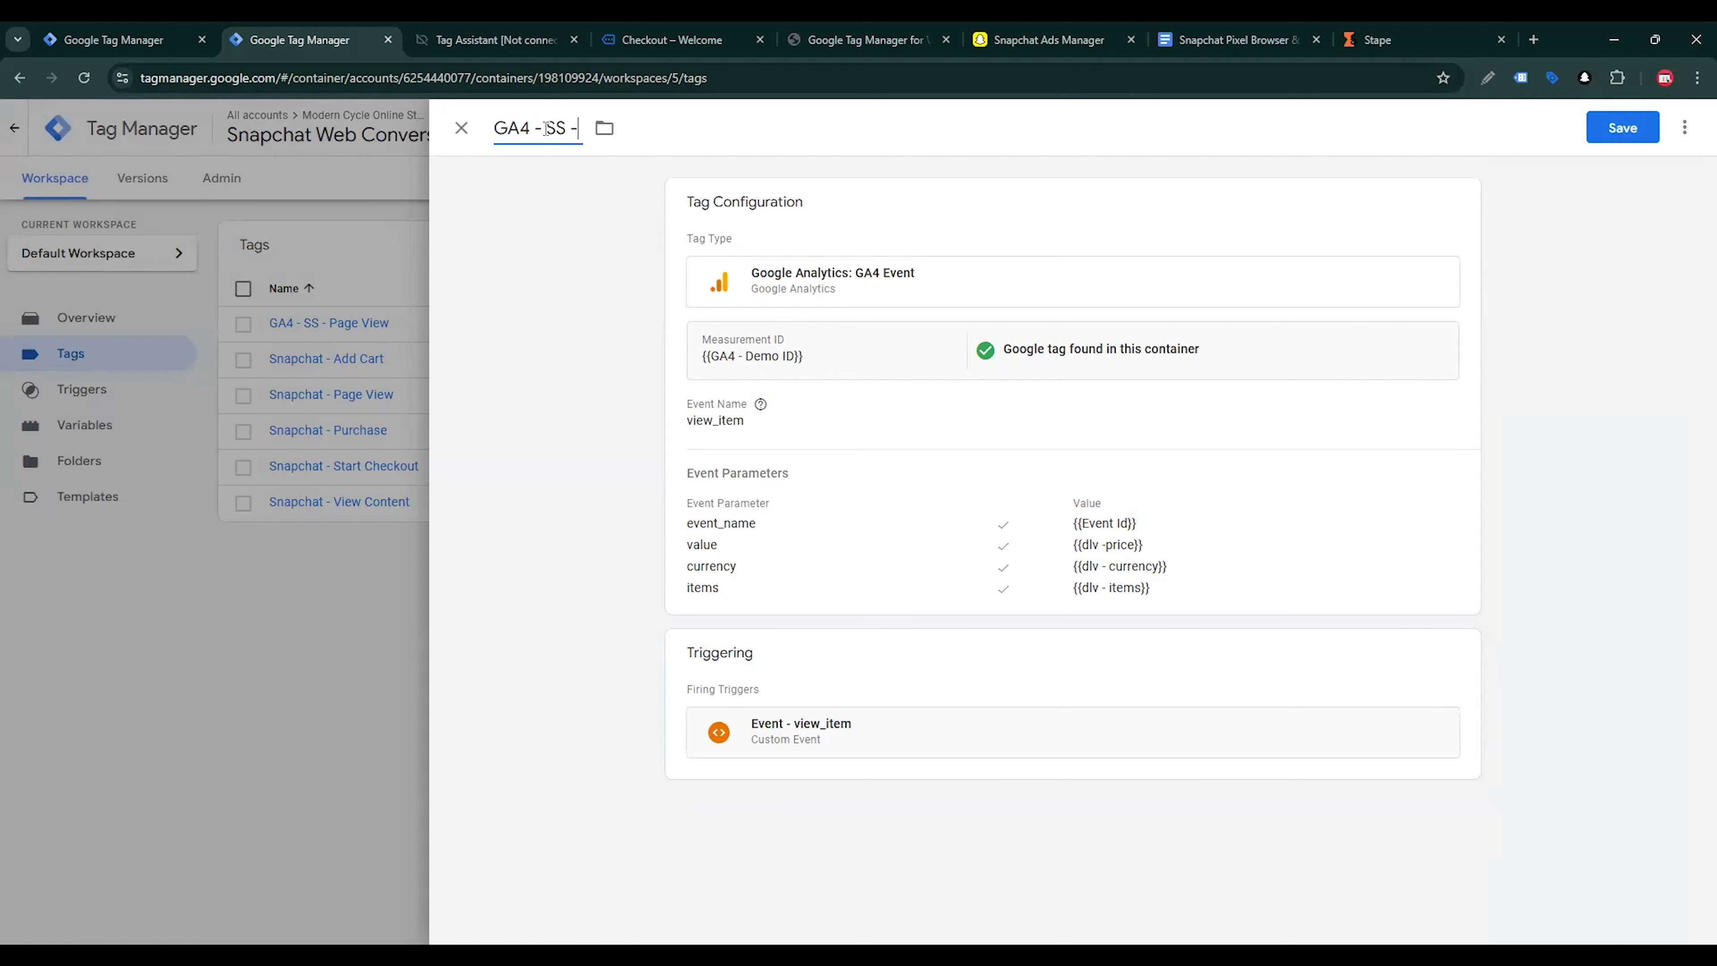
text( View Item)
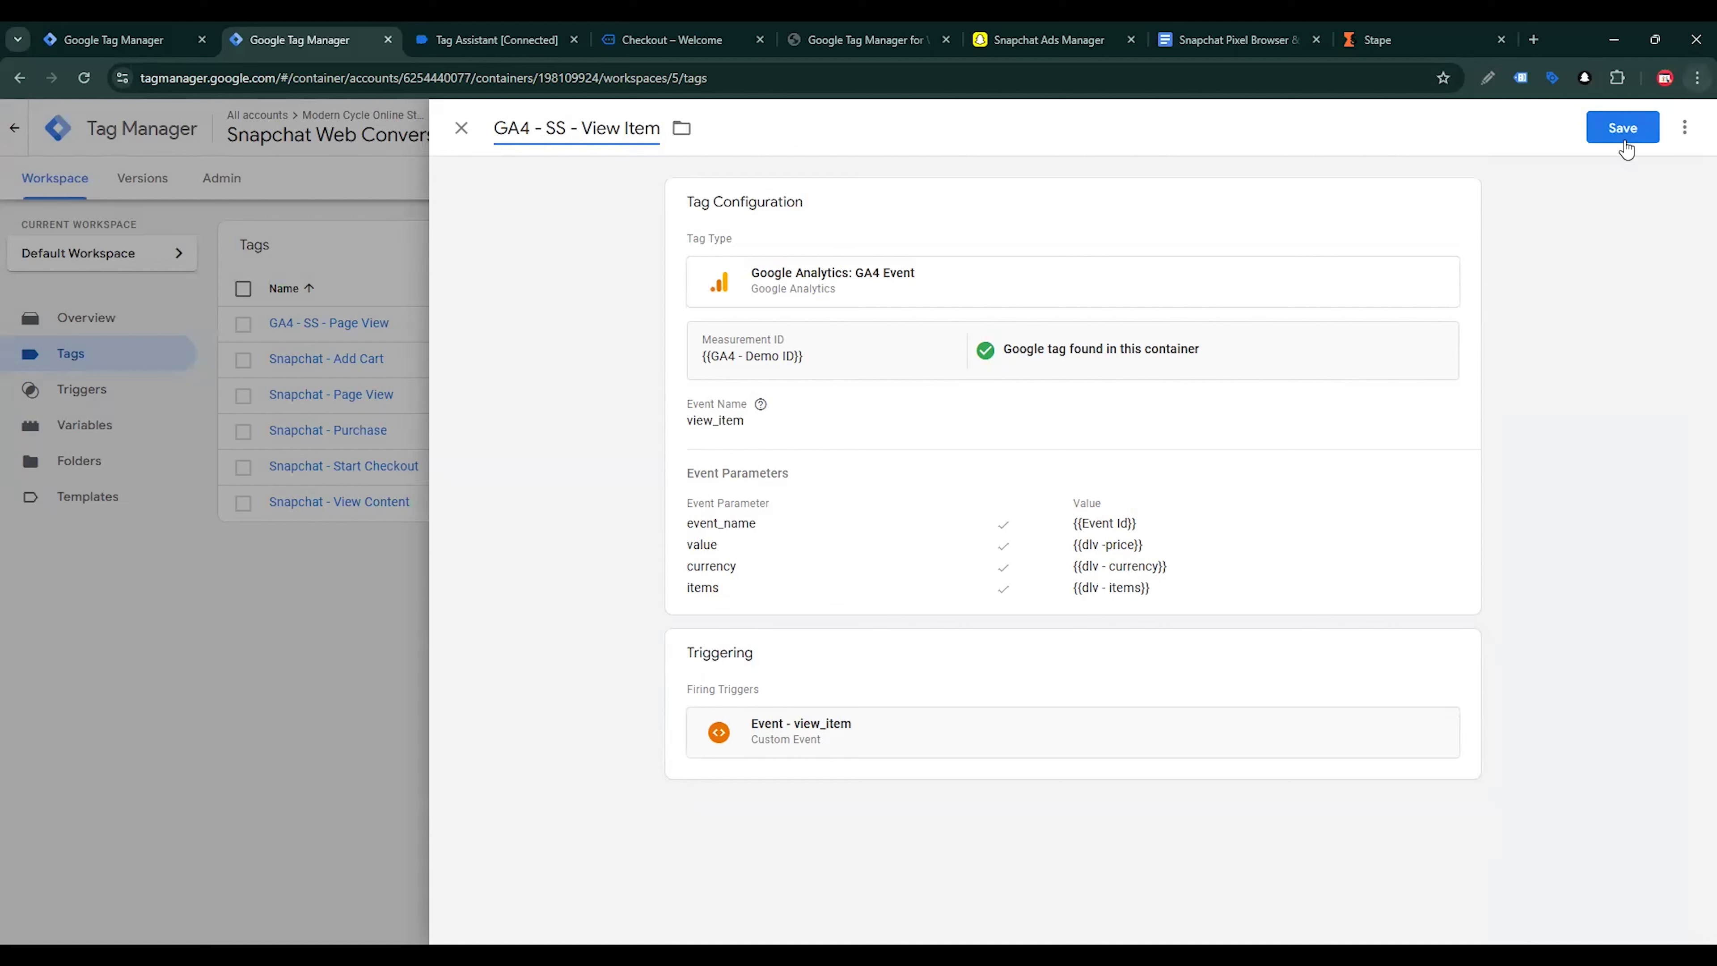
click(1625, 136)
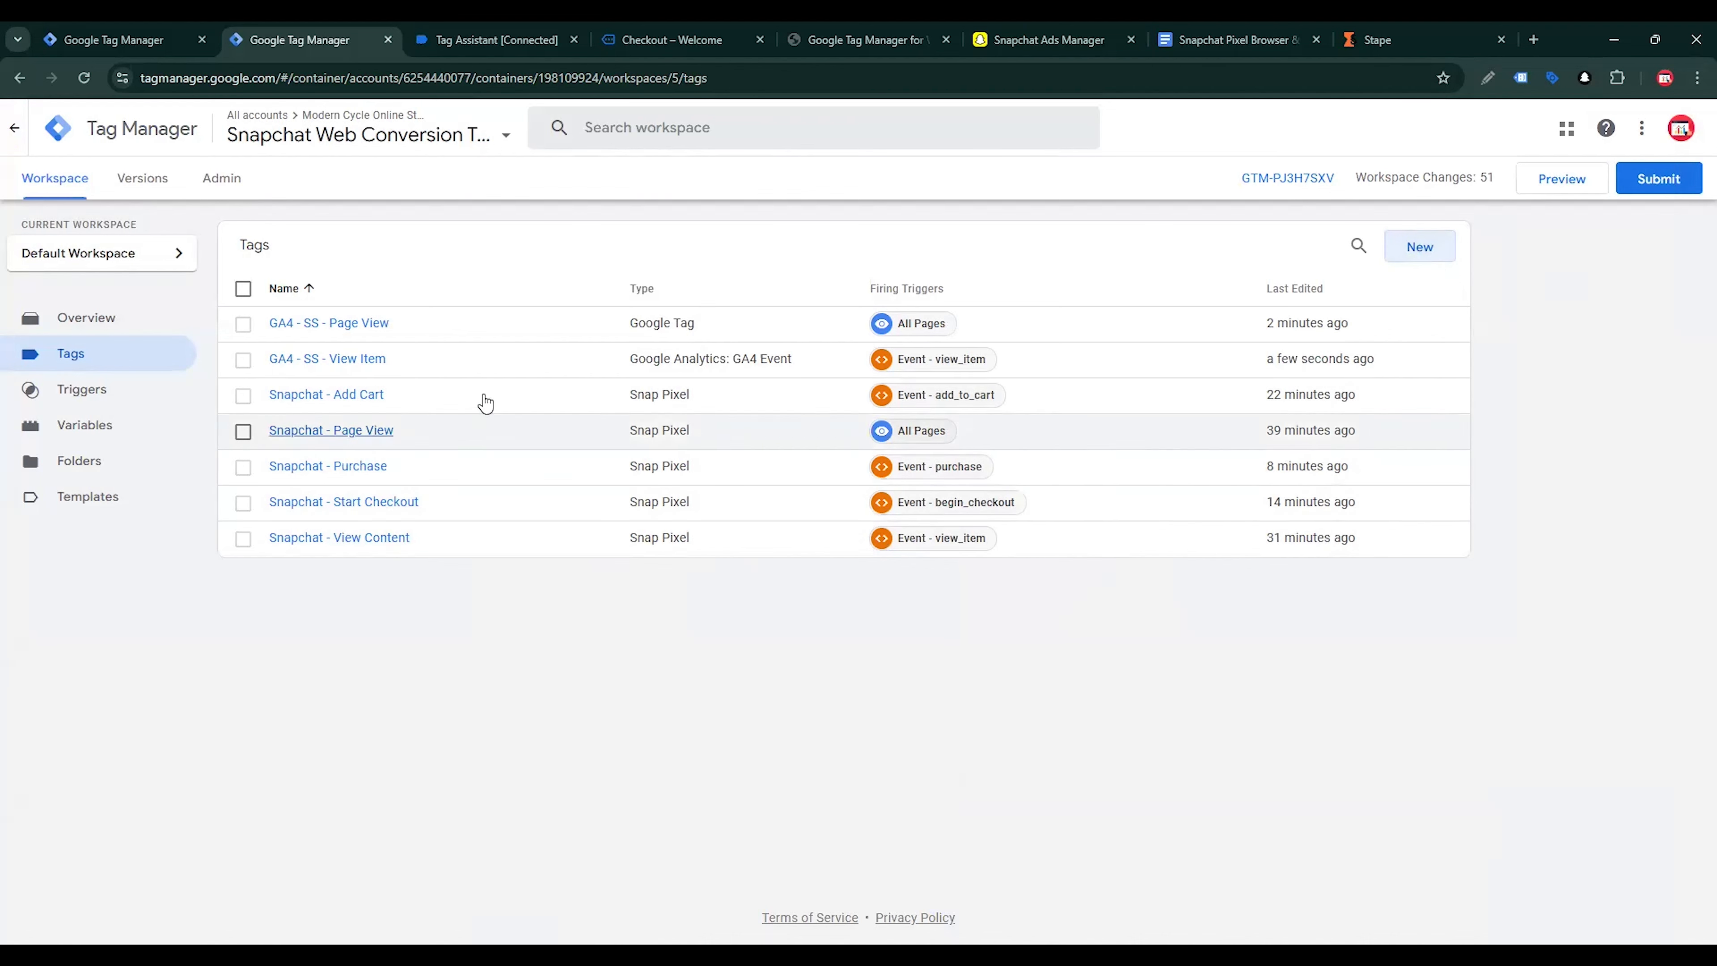
Duplicate the GA4 - SS - View Item tag and rename the copy GA4 - SS - Add to Cart
click(377, 364)
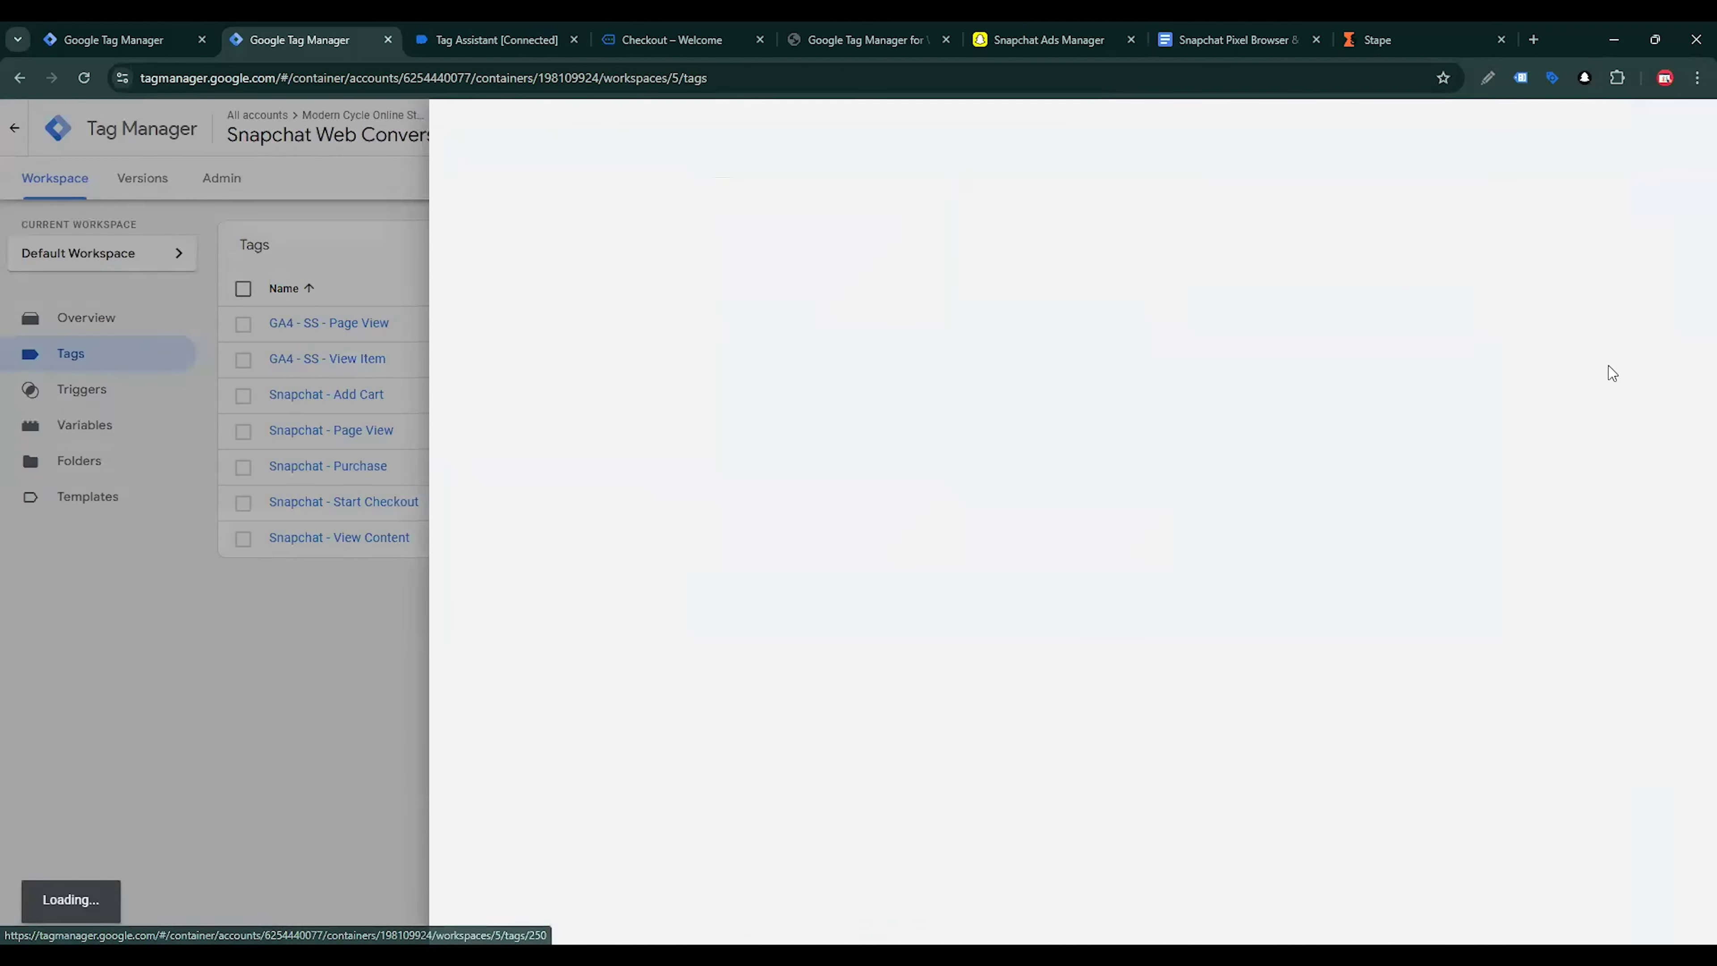
click(1684, 127)
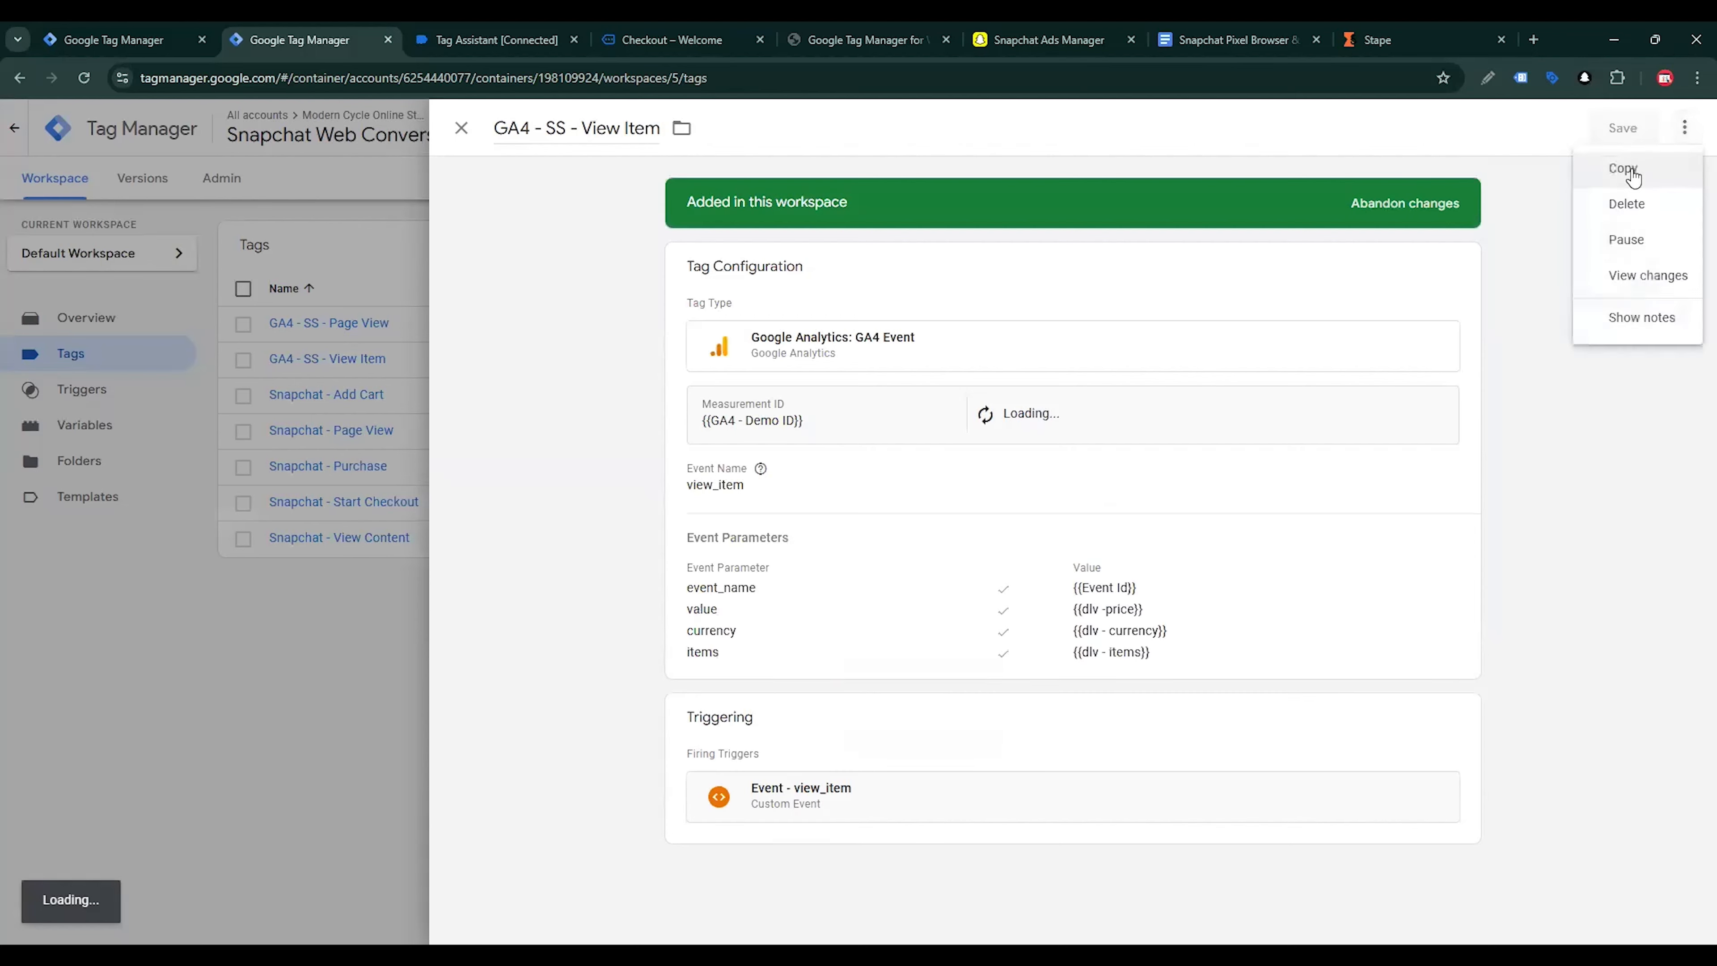
click(1629, 171)
drag(563, 136, 480, 143)
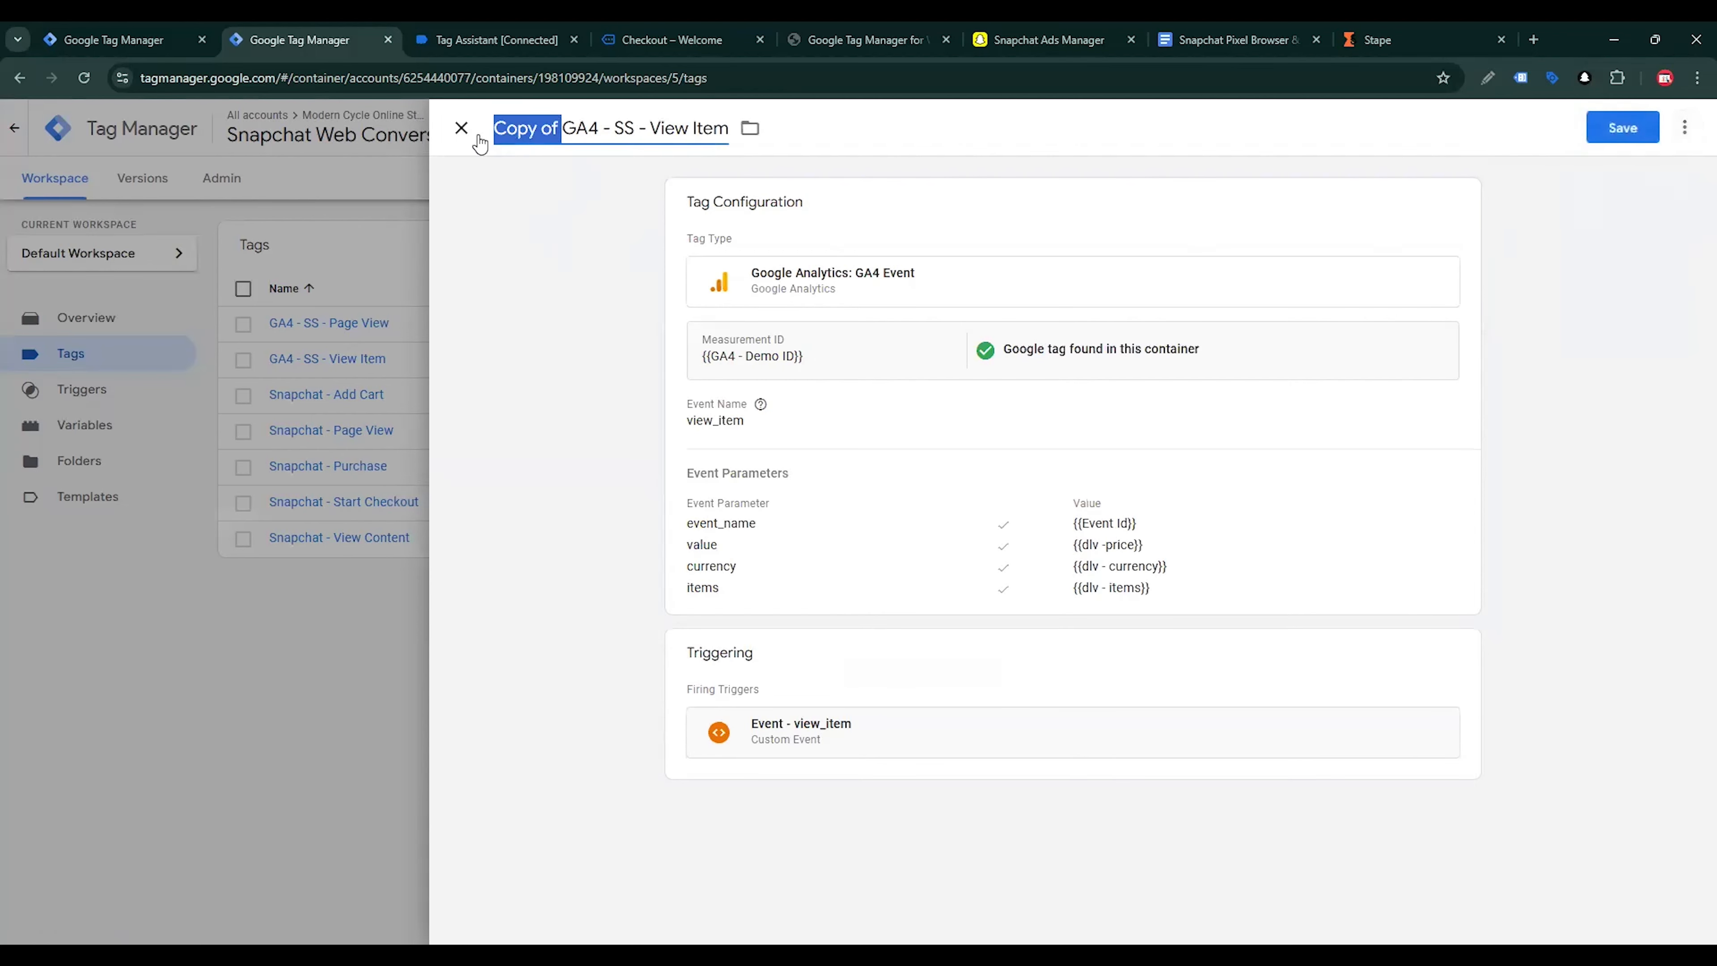
key(BackSpace)
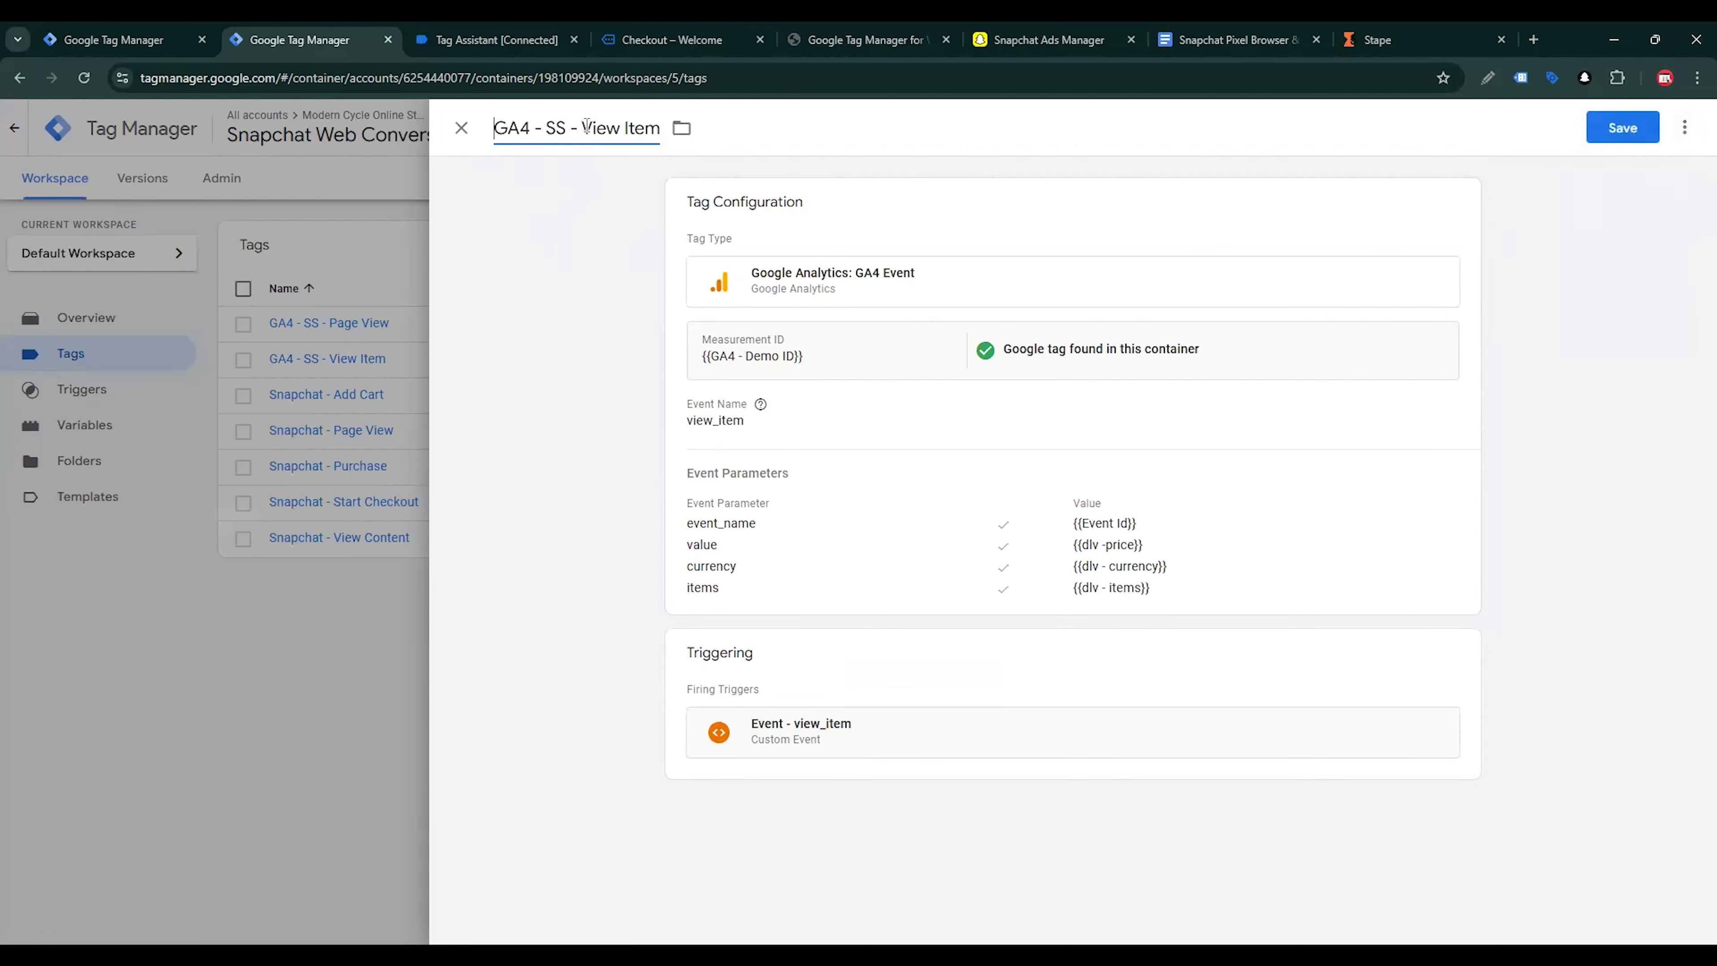
drag(585, 127, 680, 133)
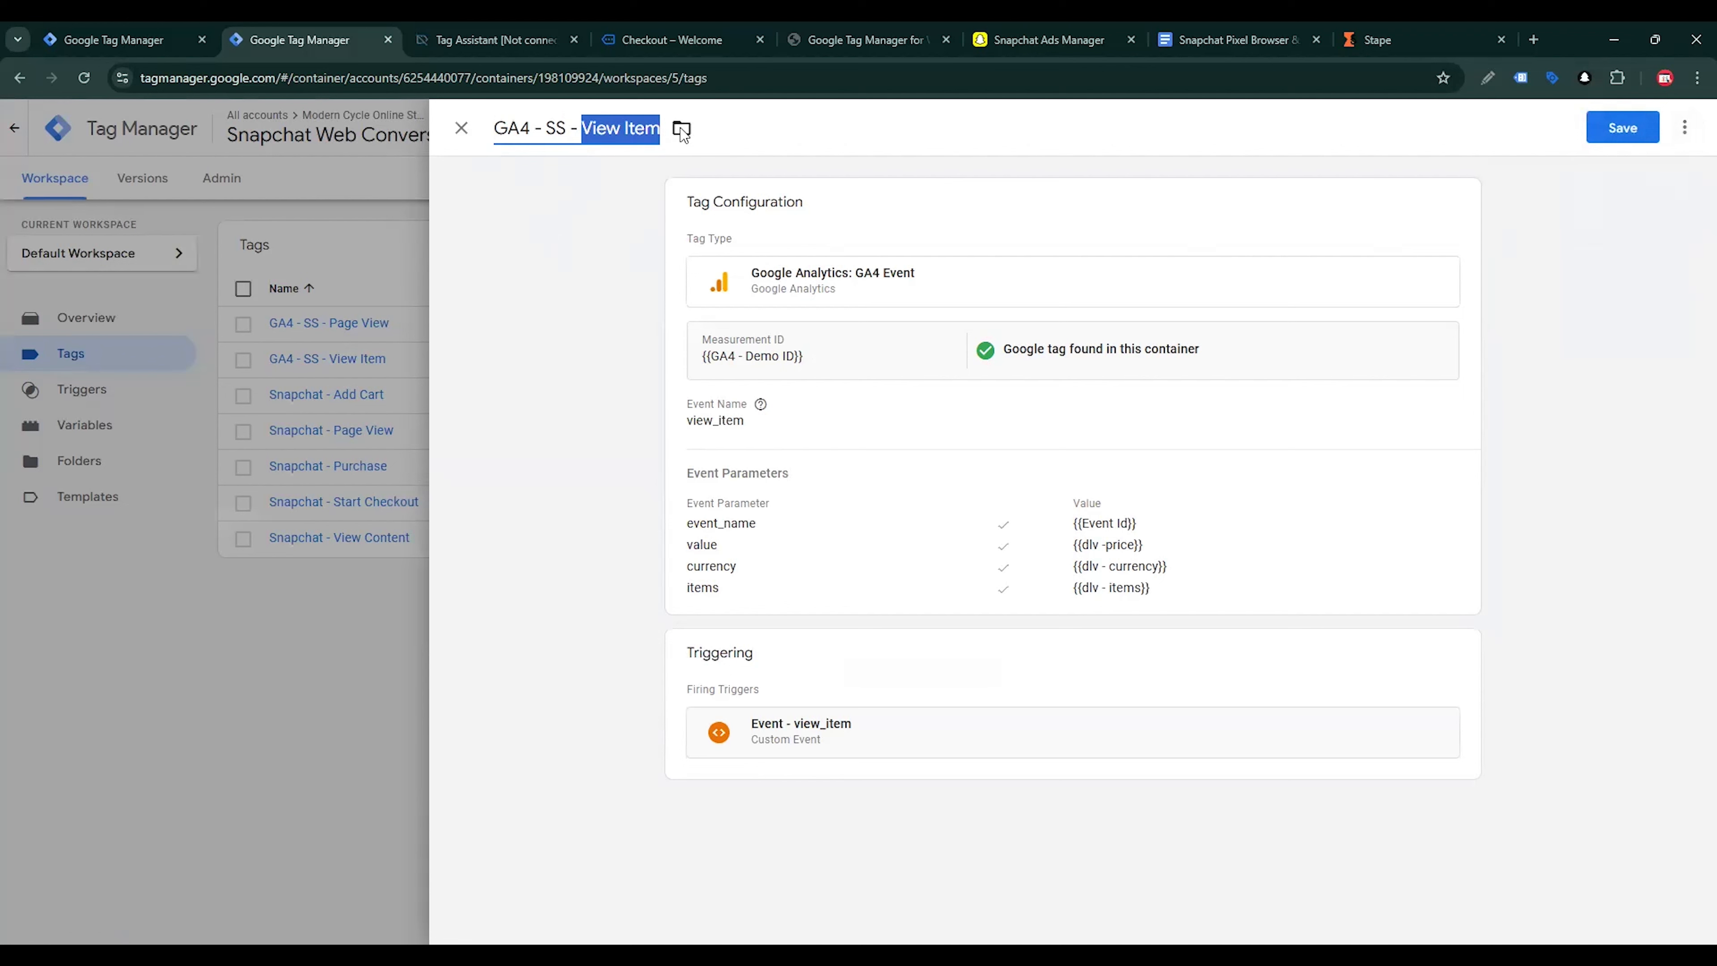
text(Add to Cart)
Replace the Add to Cart tag's firing trigger with Event - add_to_cart and save the tag
click(831, 464)
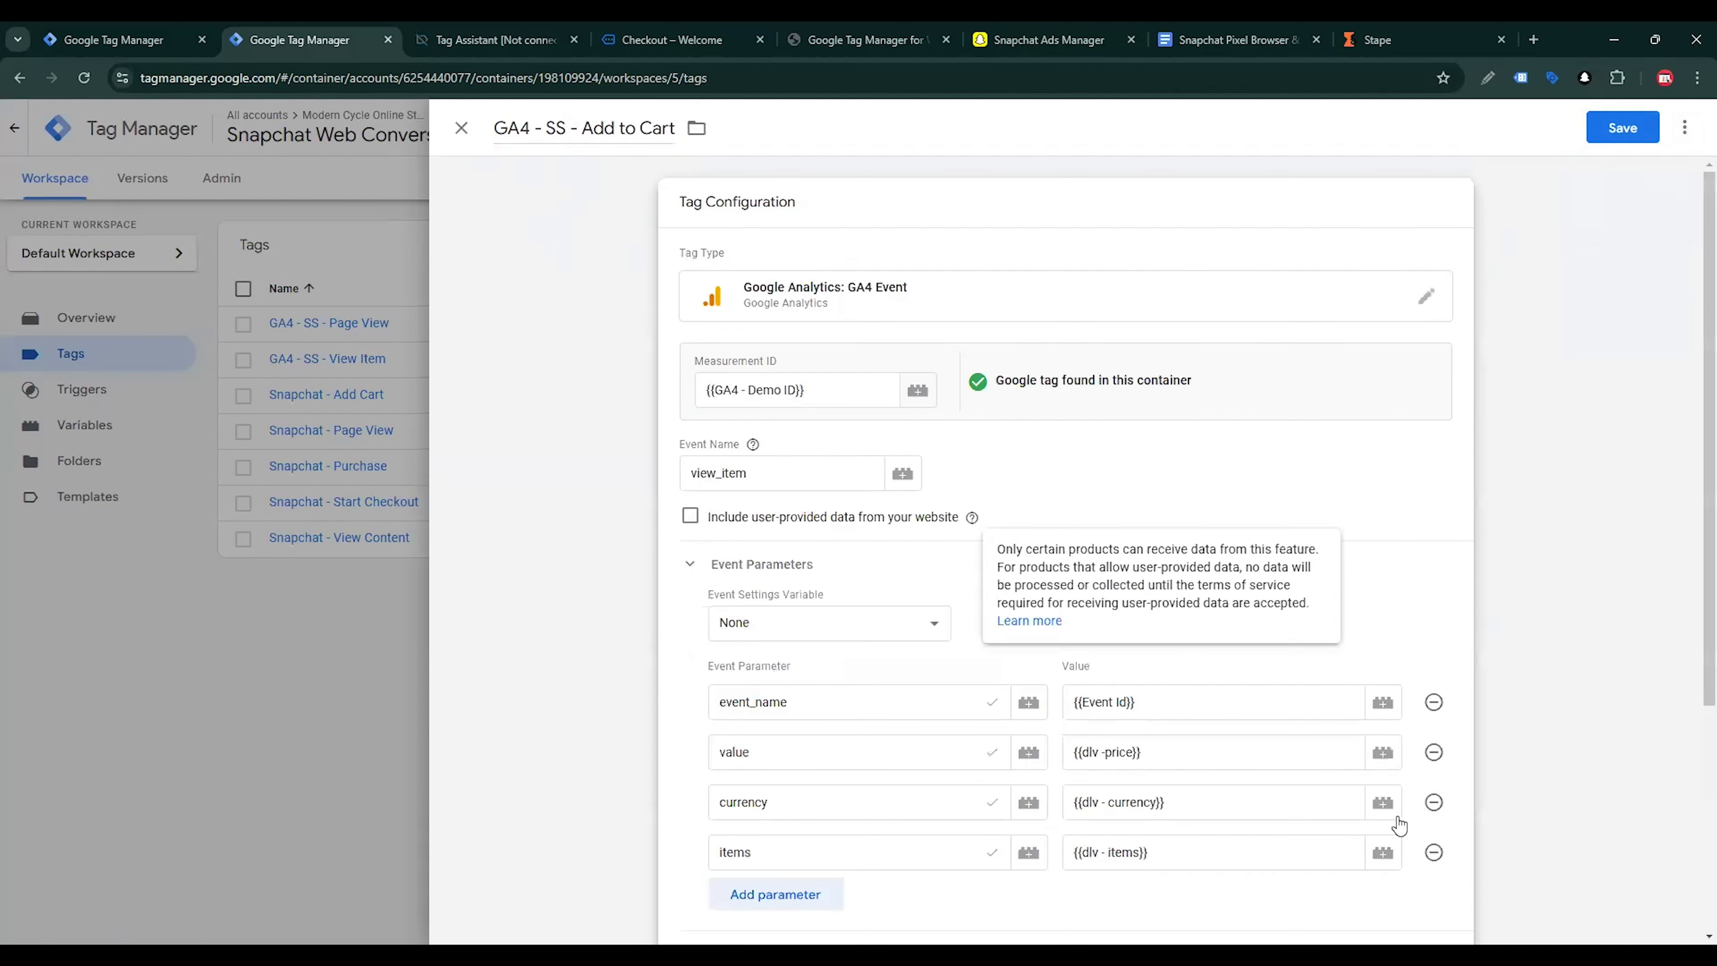
scroll(1284, 710, down, 5)
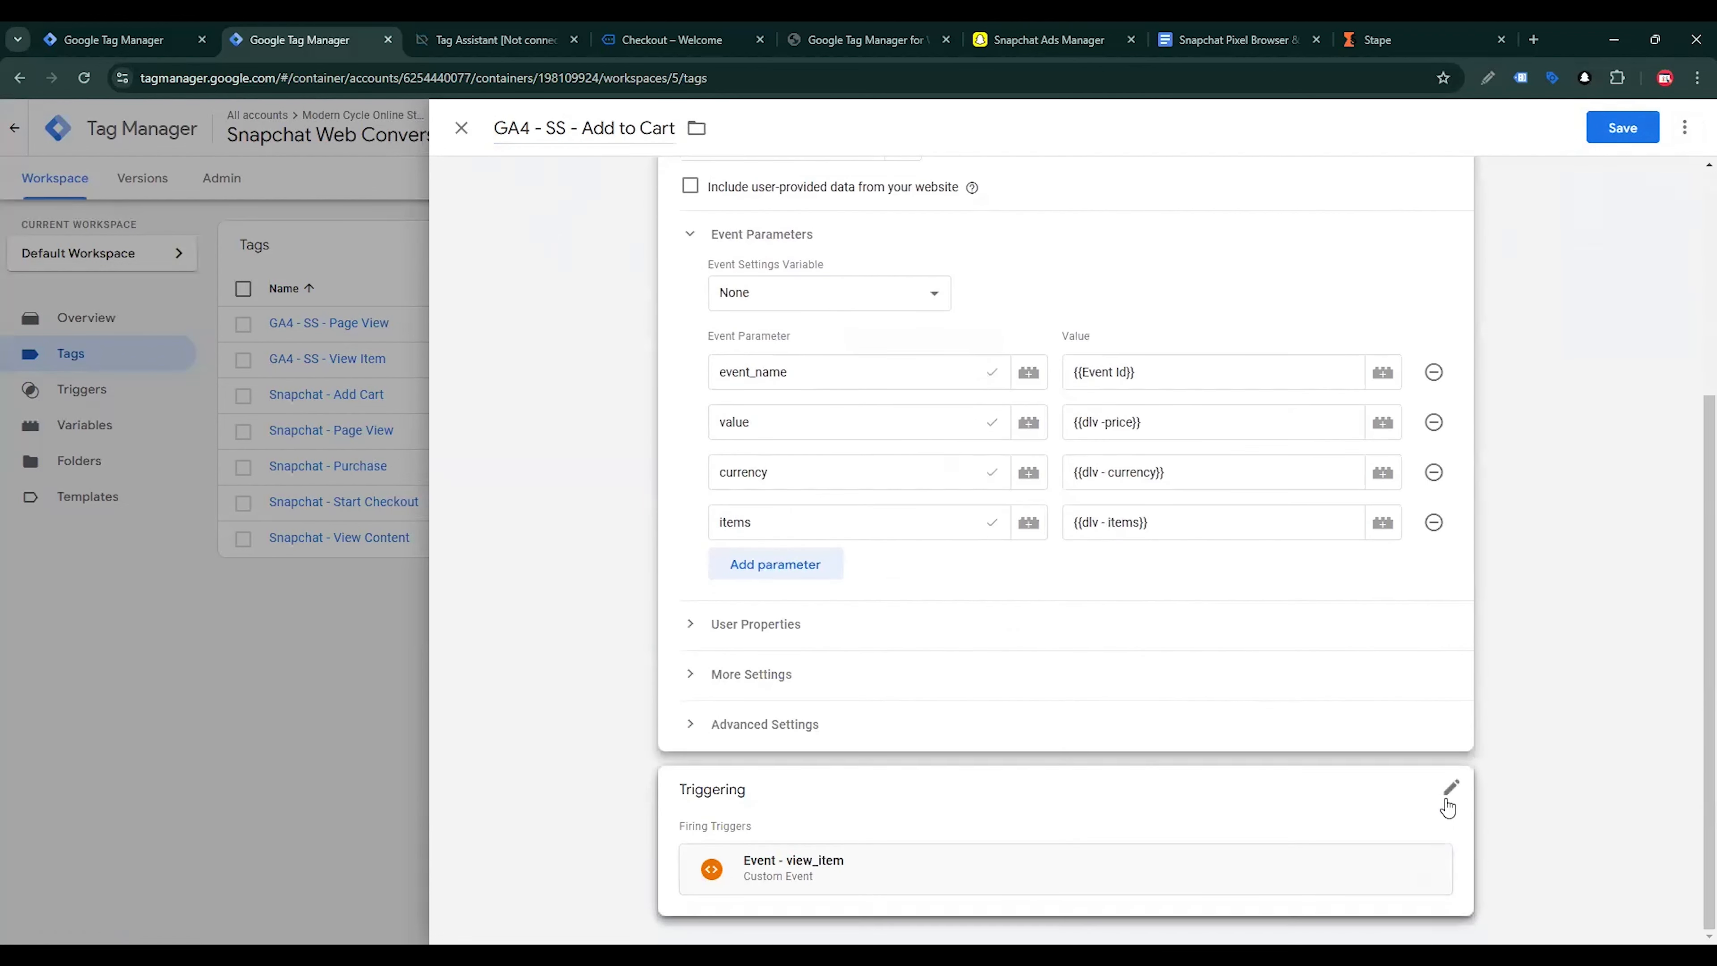
click(1446, 801)
click(1437, 740)
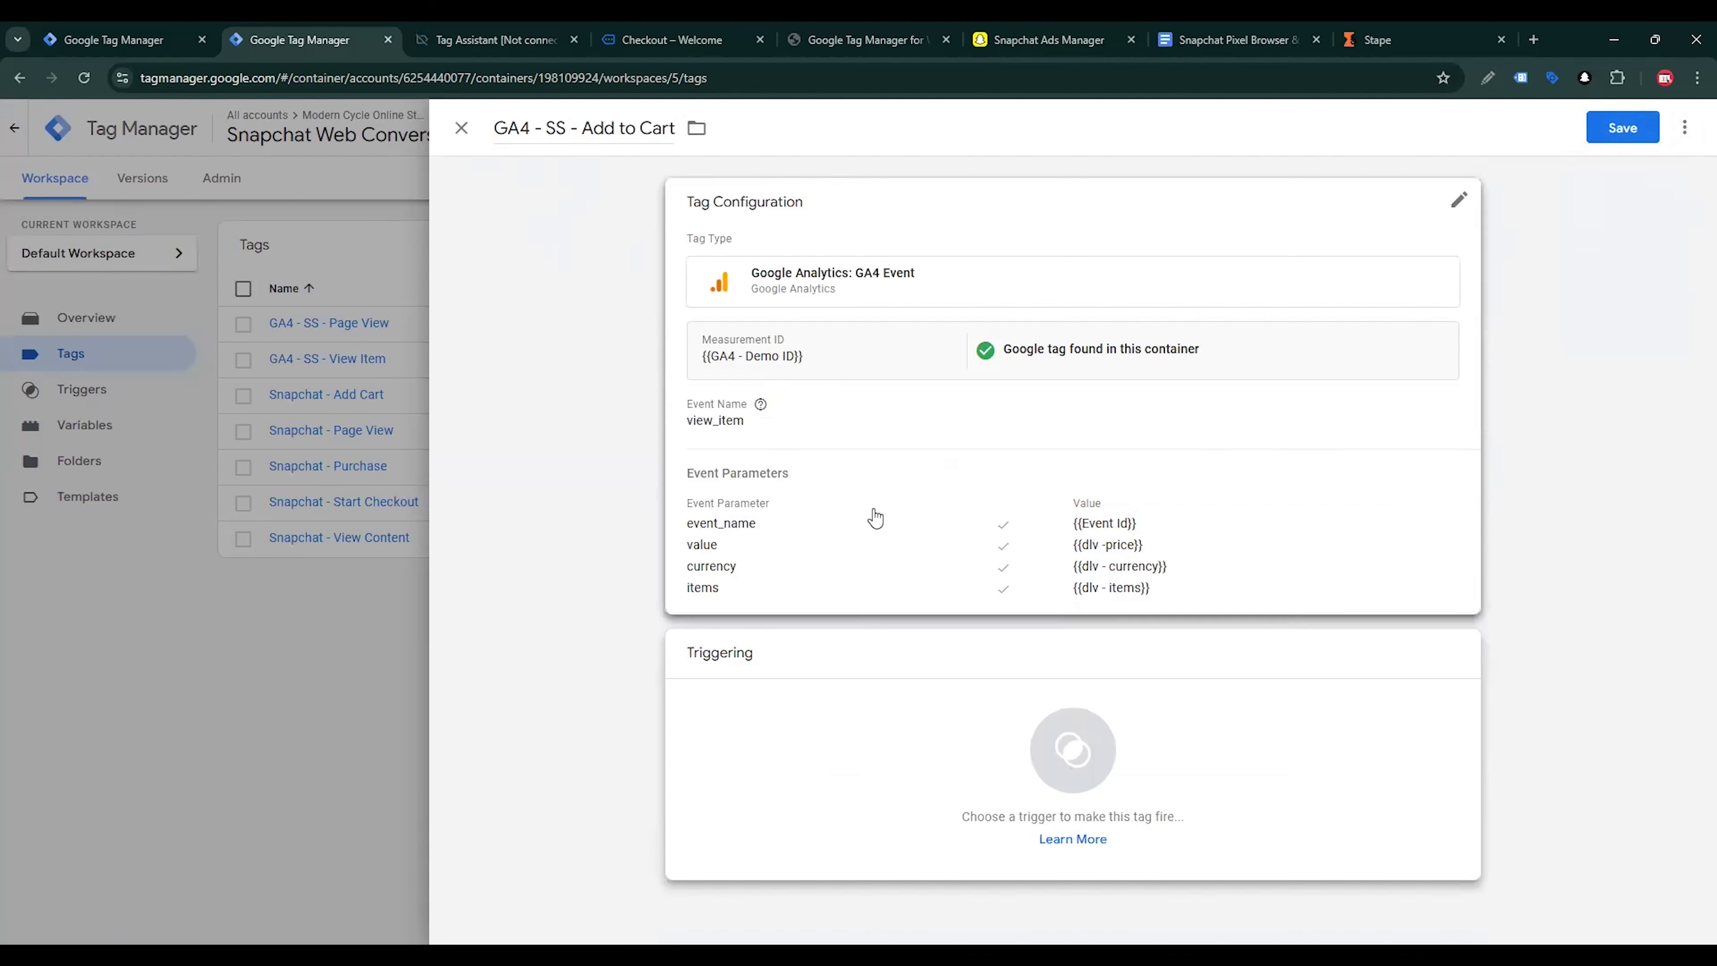
click(1069, 752)
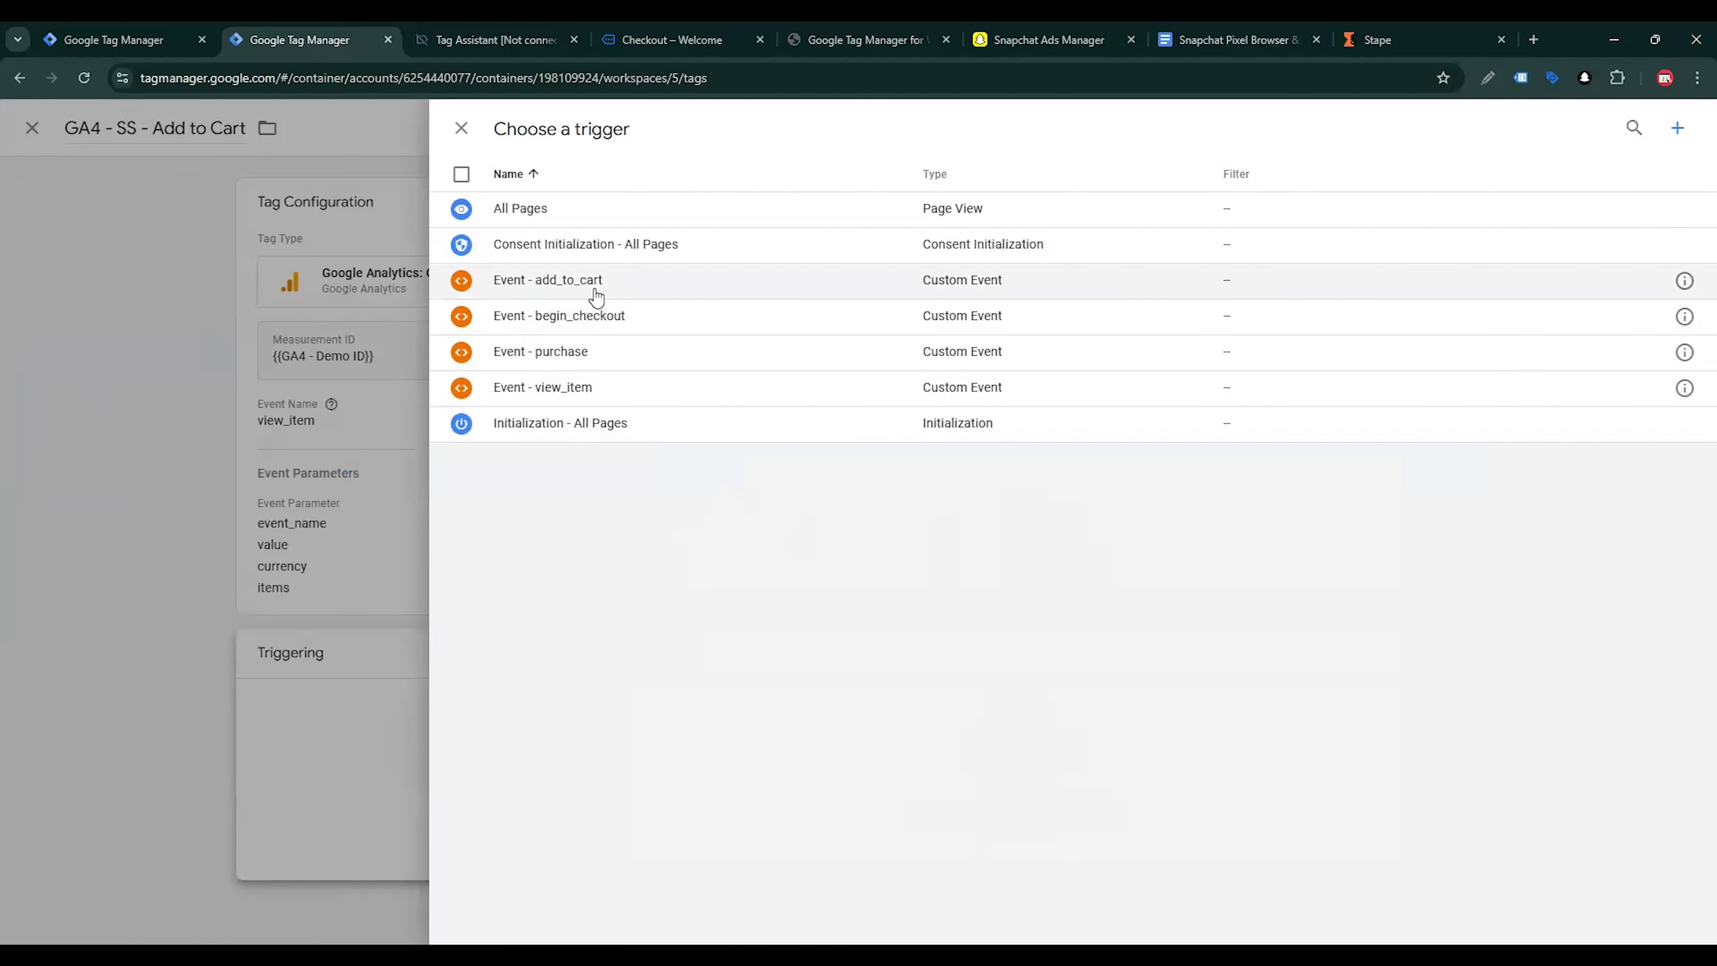
click(595, 297)
click(1617, 130)
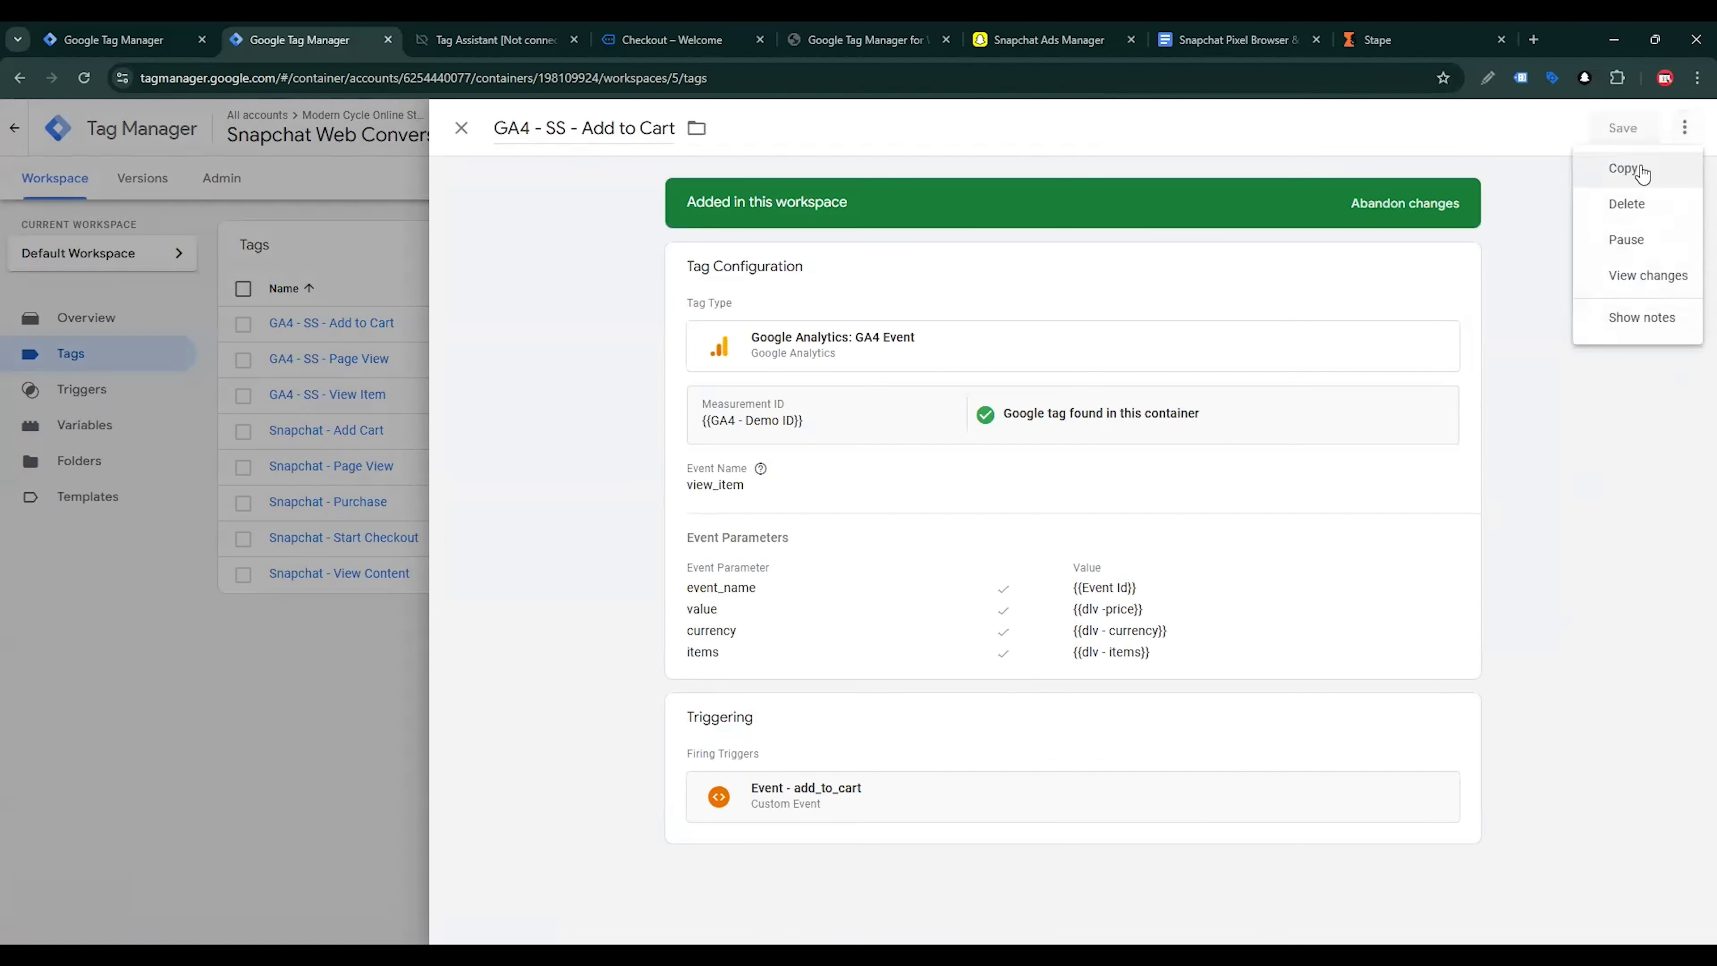
Duplicate the GA4 - SS - Add to Cart tag and rename the copy GA4 - SS - Begin Checkout
click(1627, 168)
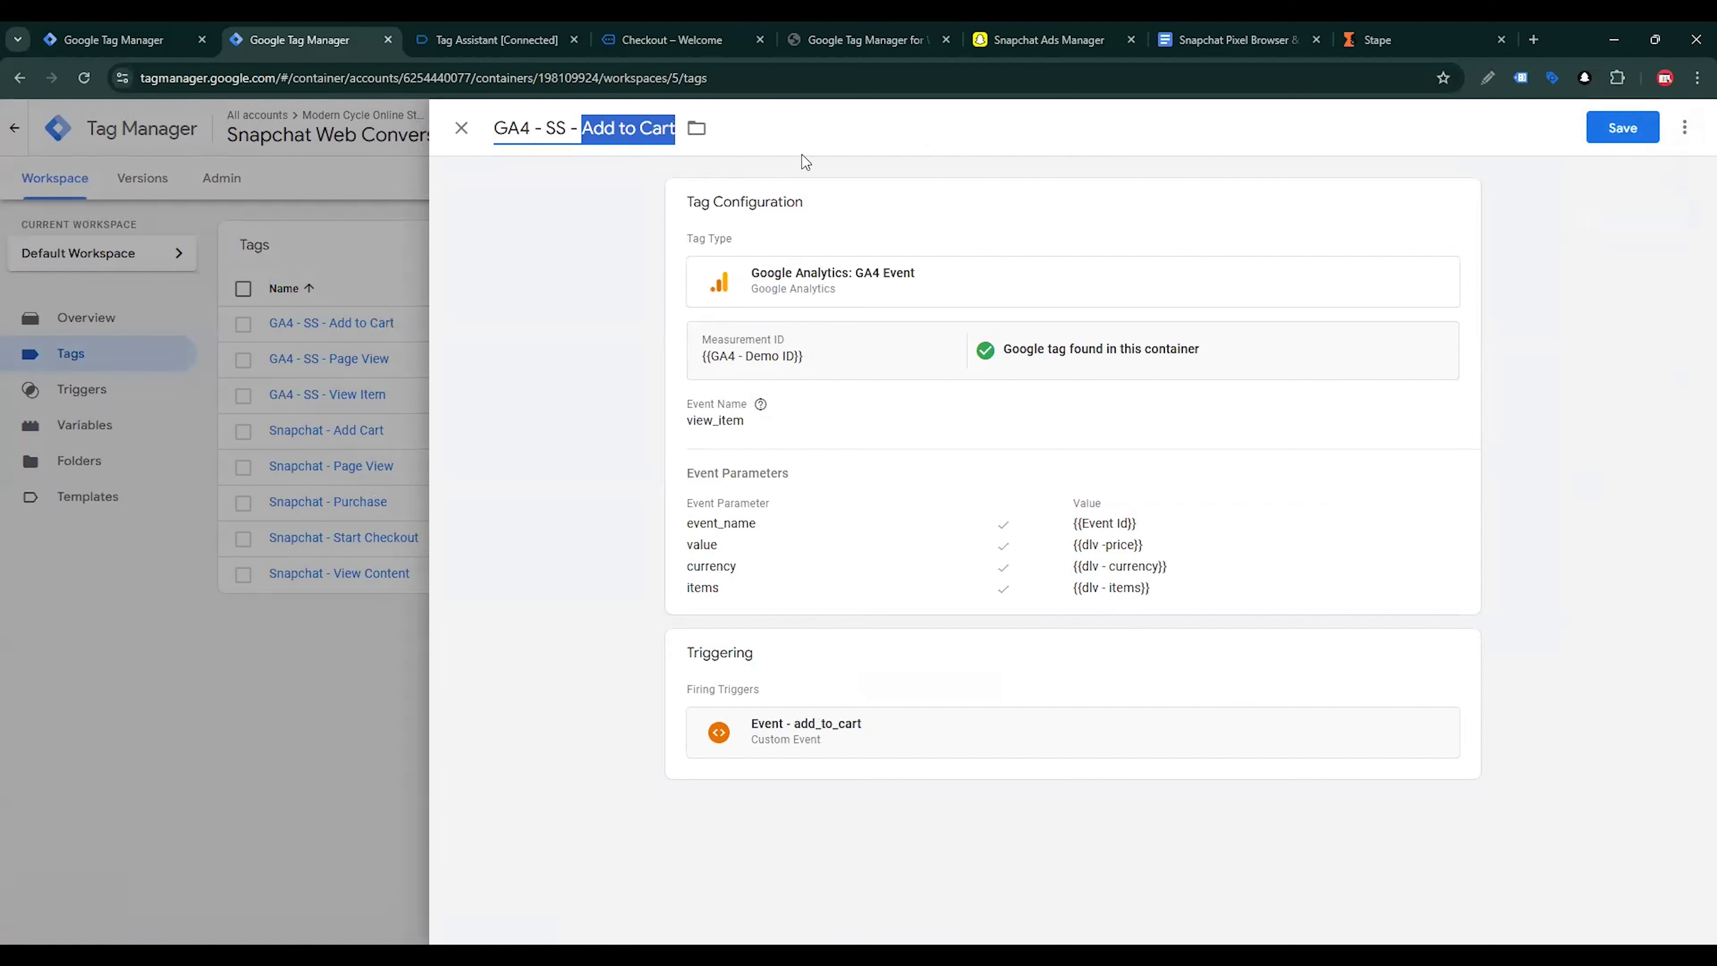
text(Begin Che)
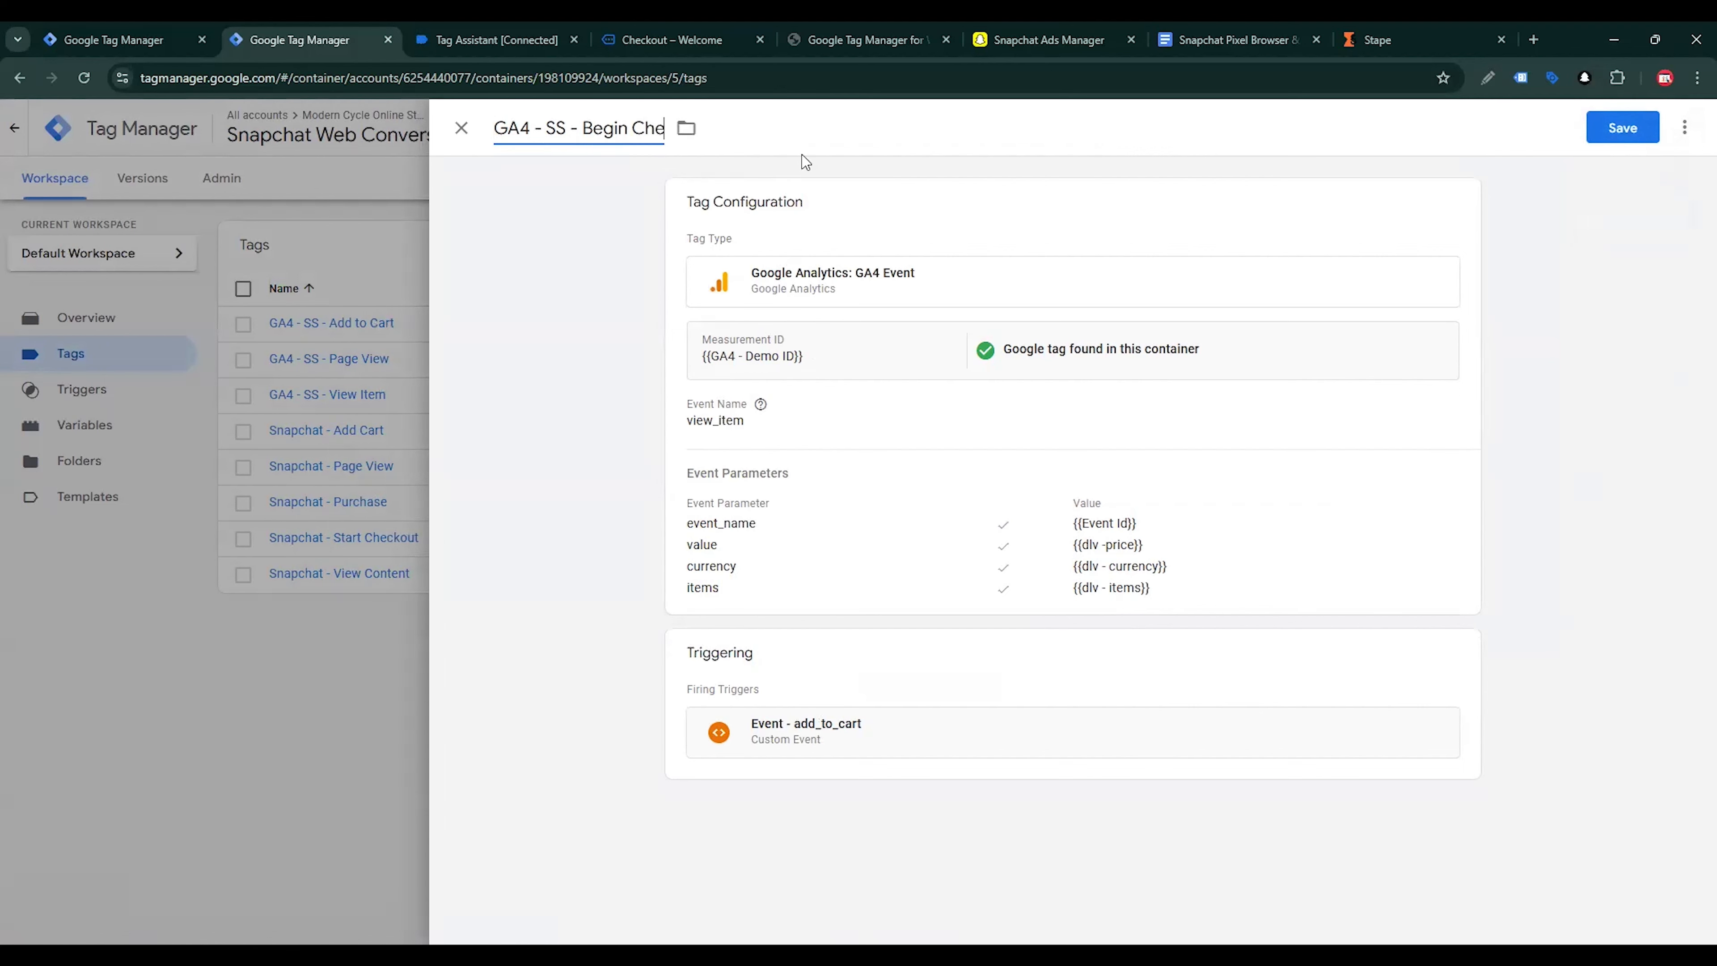
text(ckout)
Replace the Begin Checkout tag's firing trigger with Event - begin_checkout and save the tag
click(1176, 679)
click(1430, 736)
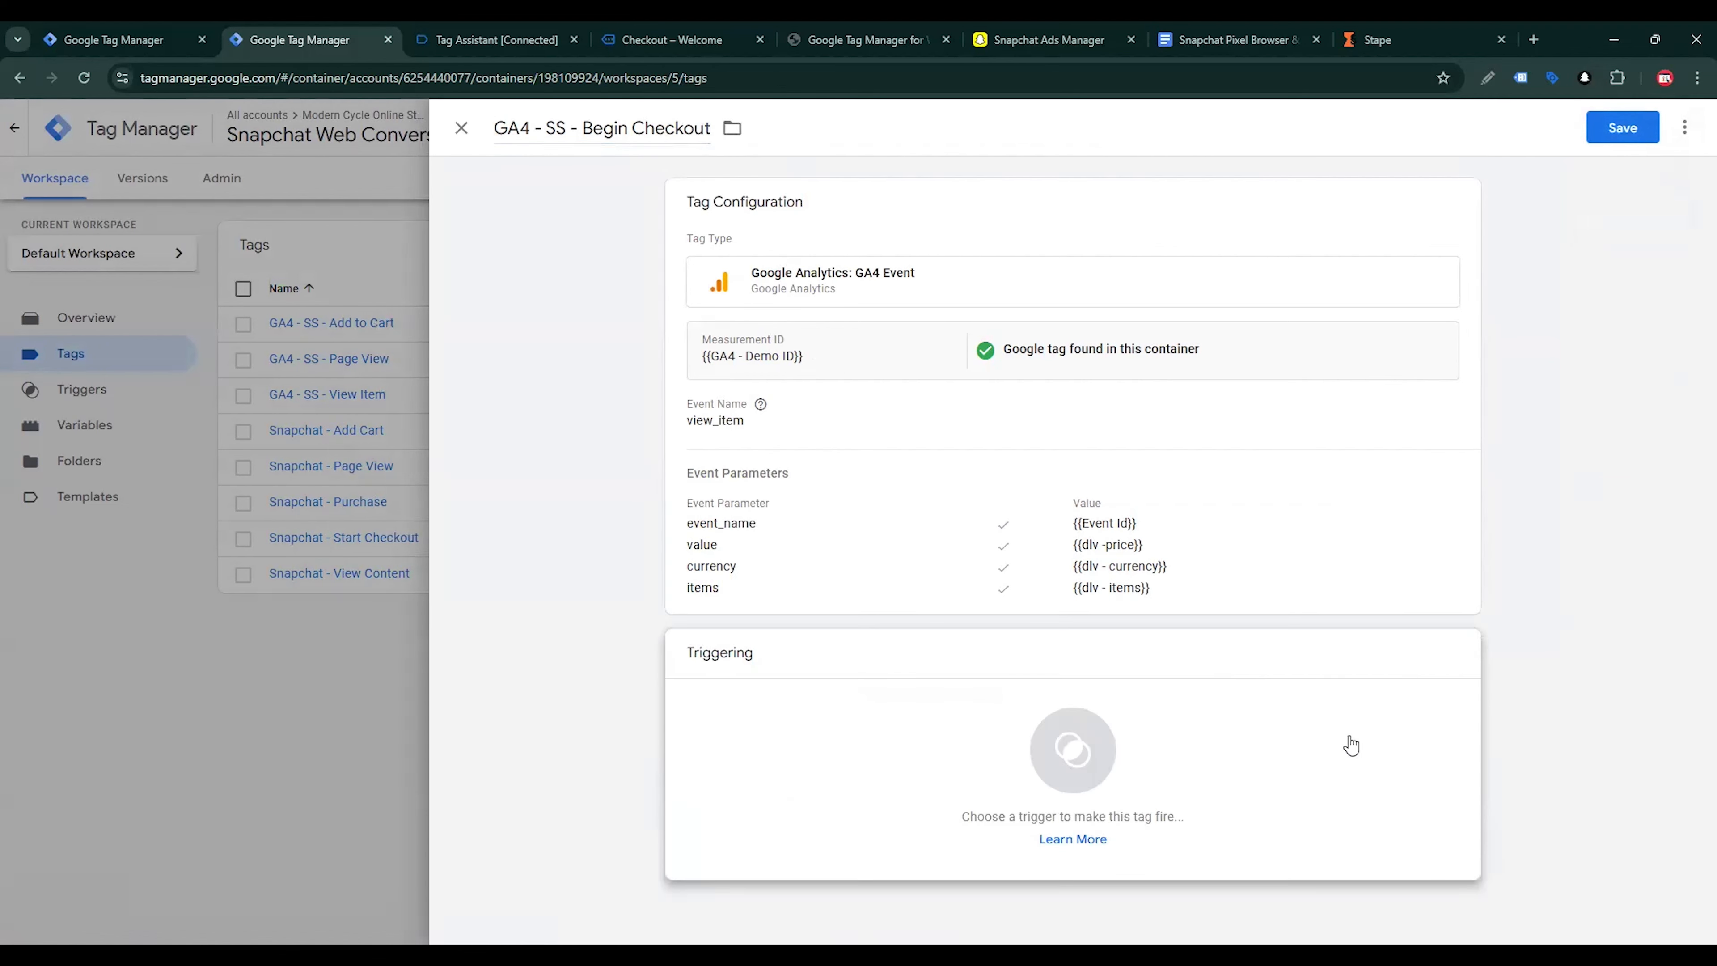
click(1350, 744)
click(629, 317)
click(1629, 130)
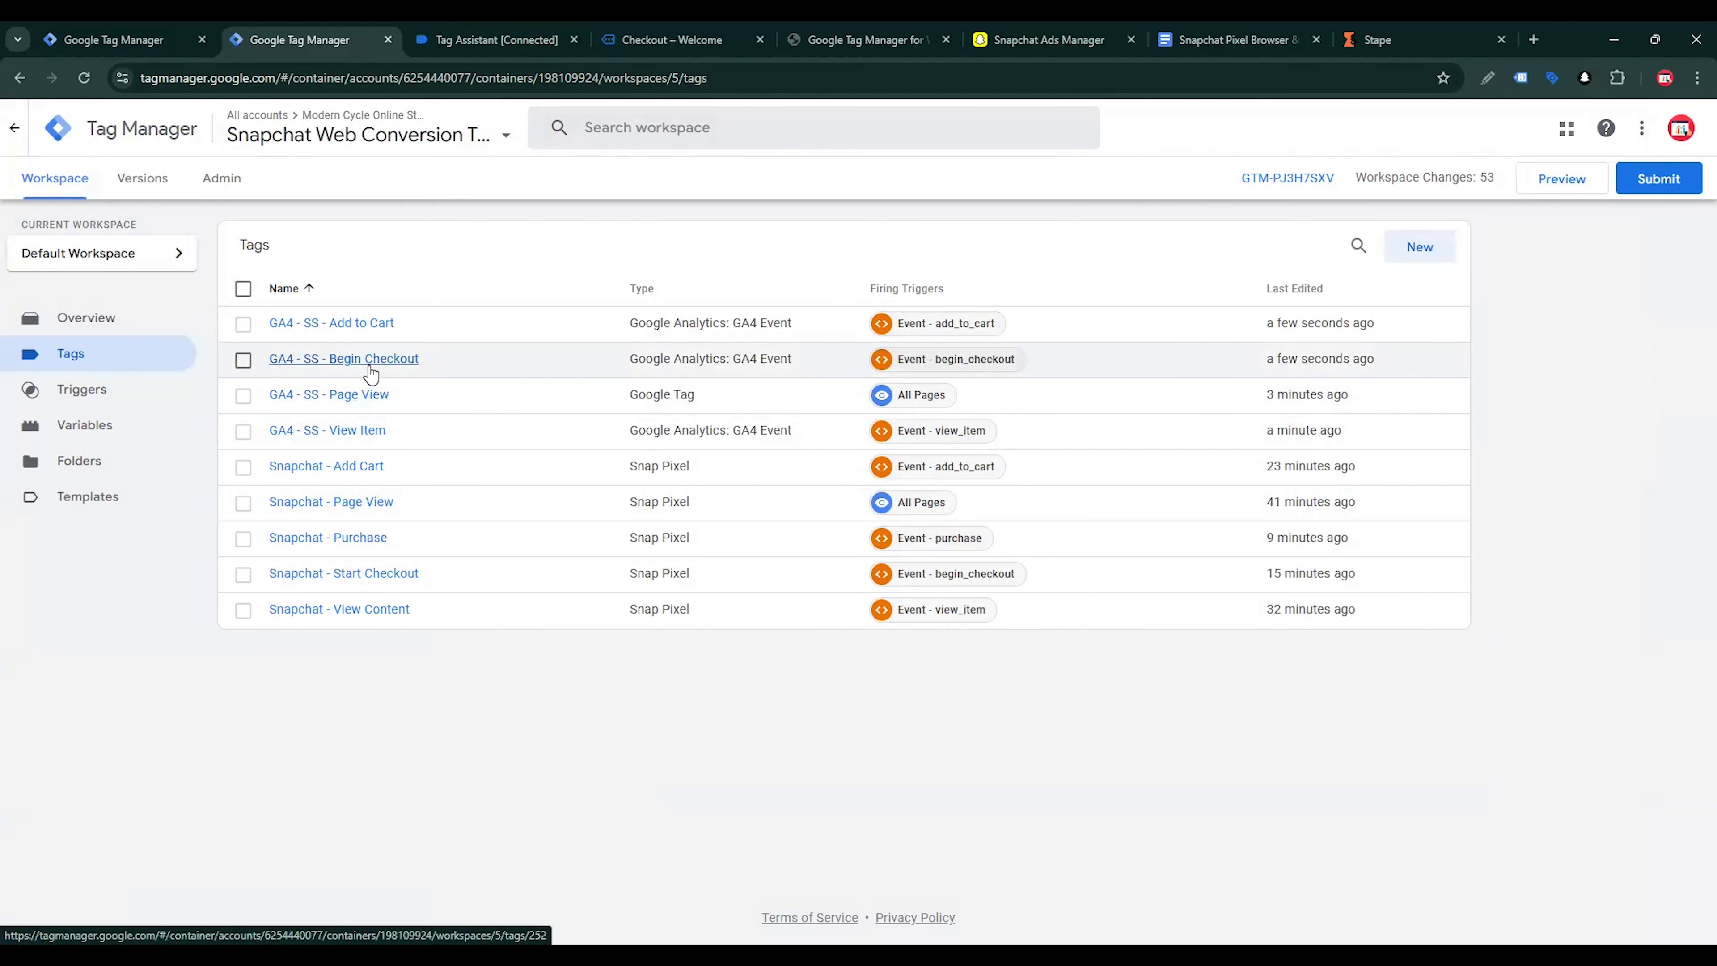
Duplicate the GA4 - SS - Begin Checkout tag and rename the copy GA4 - SS - Purchase
click(370, 369)
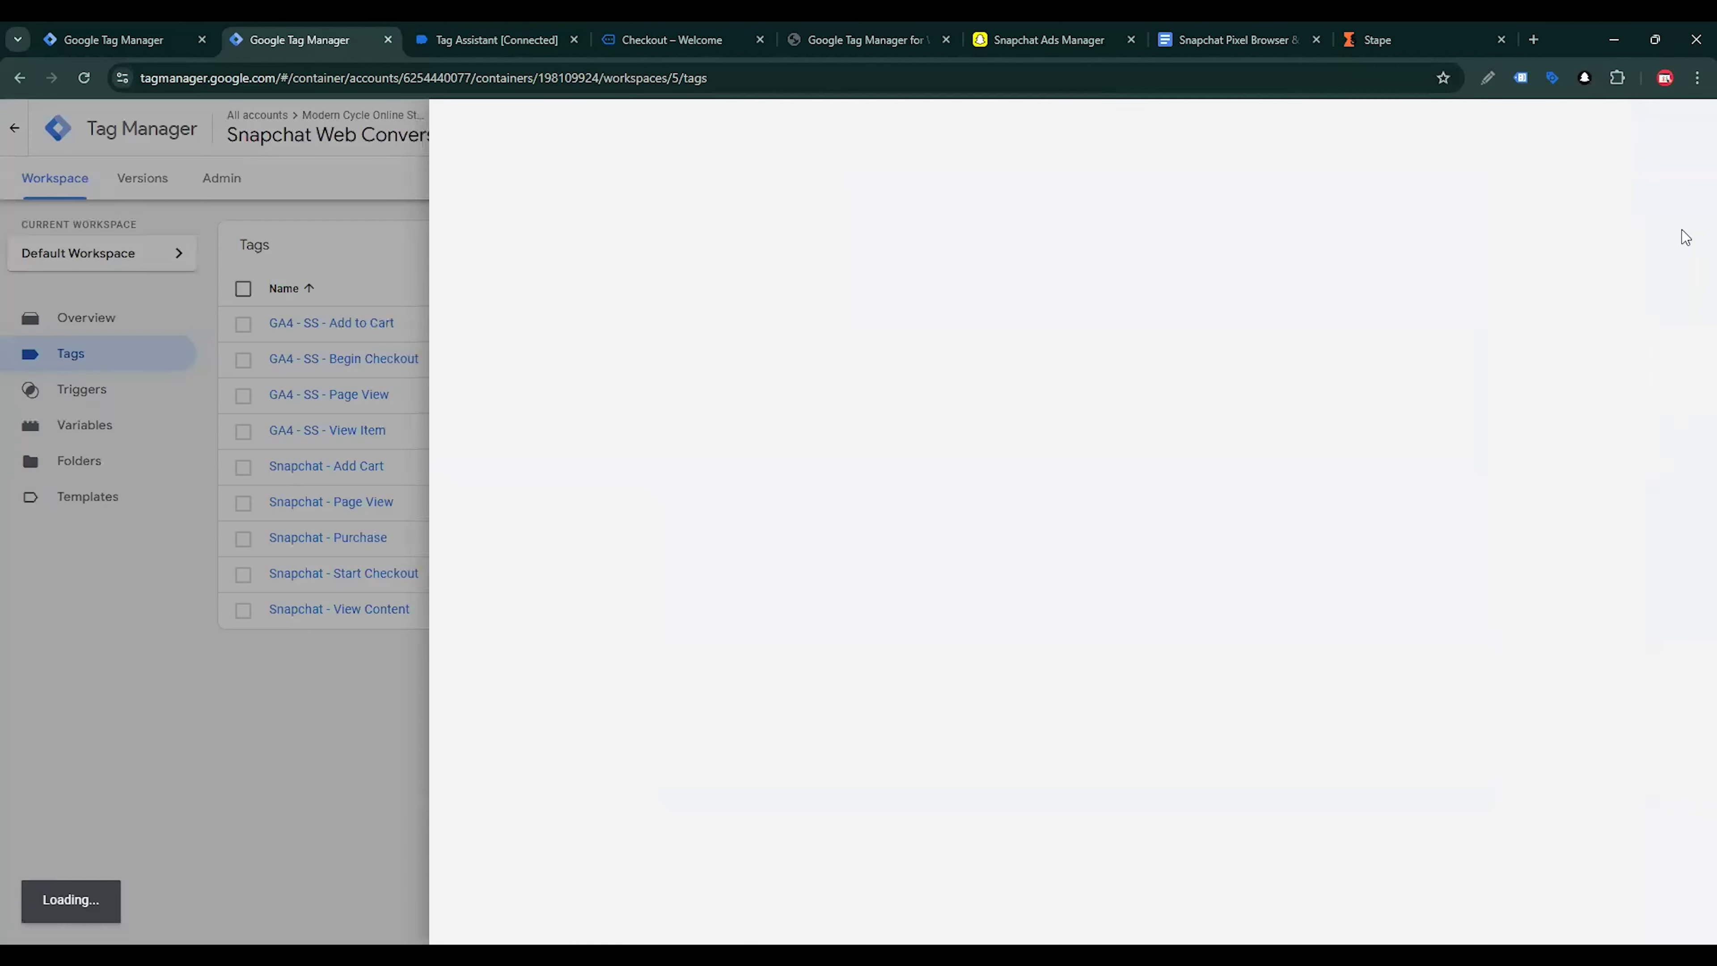
click(1683, 130)
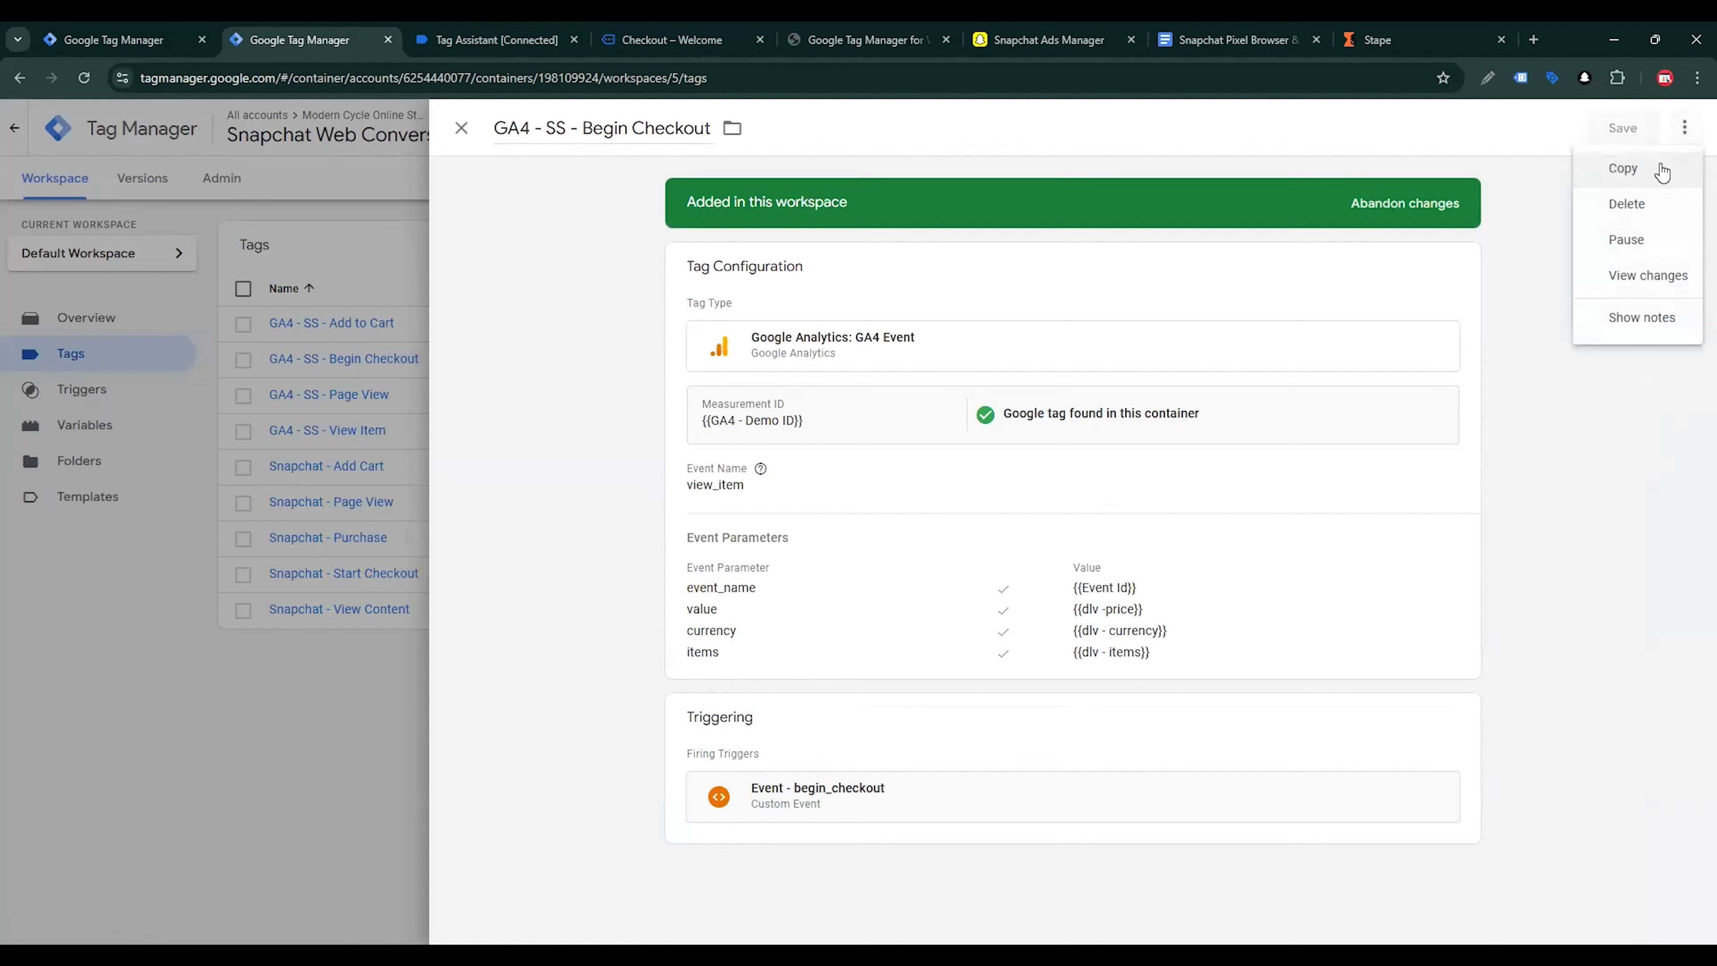
click(1622, 168)
drag(564, 121, 449, 131)
key(BackSpace)
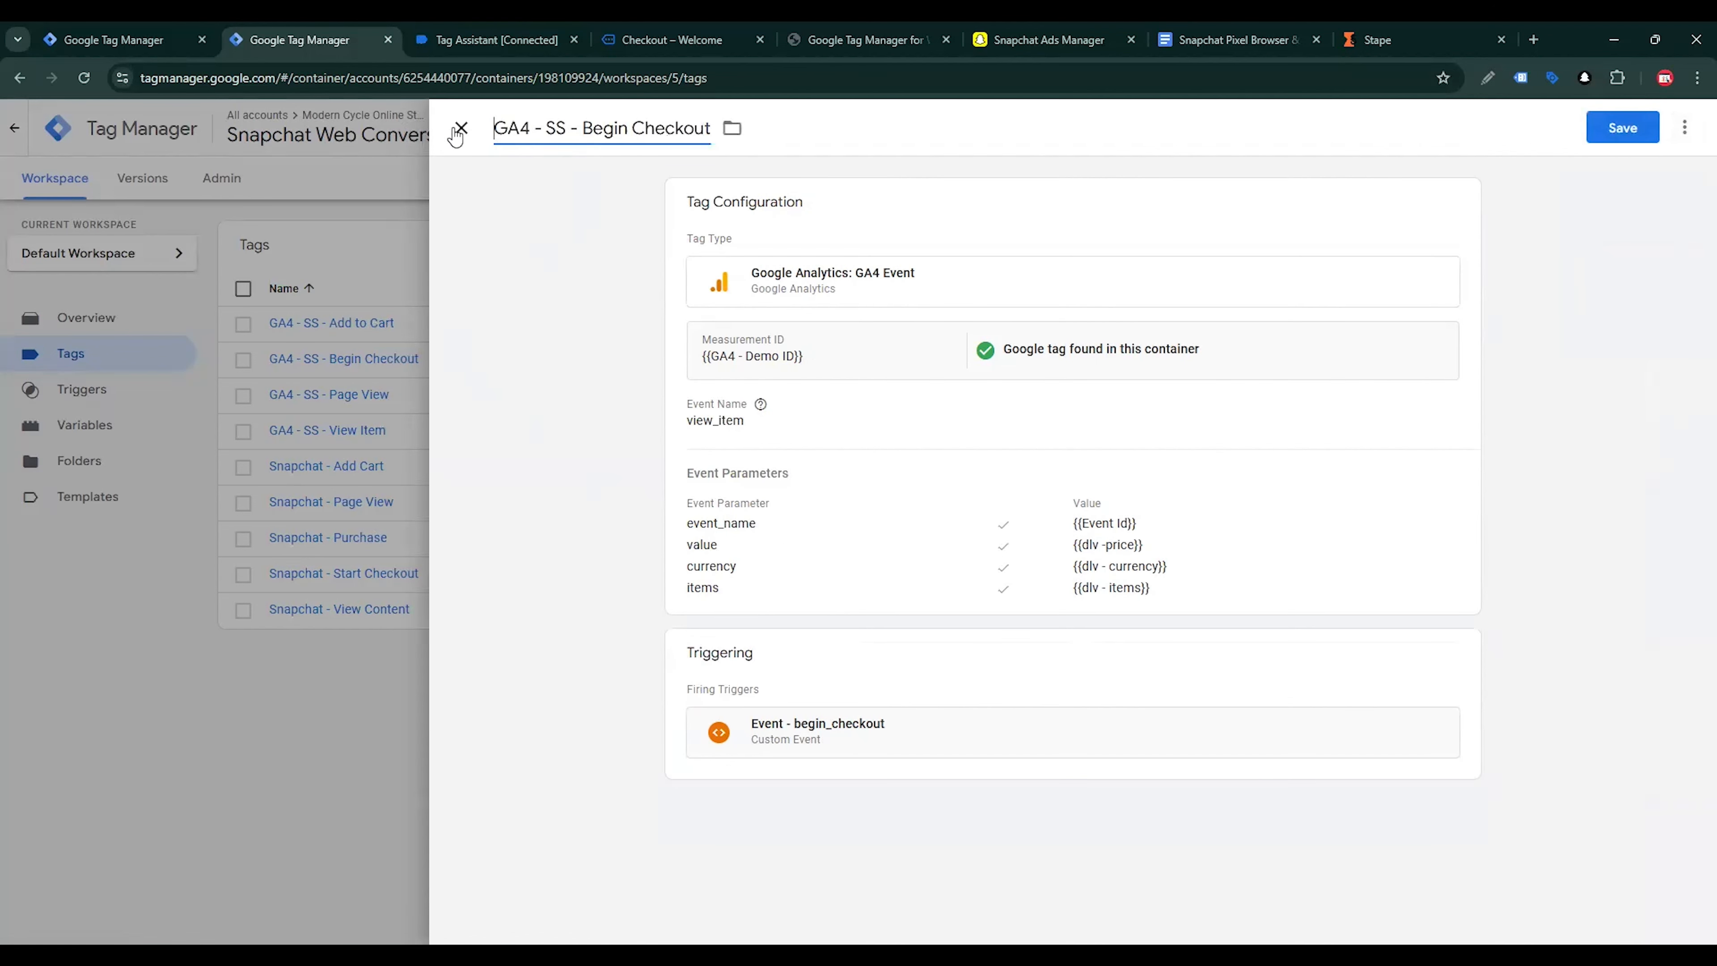
drag(600, 127, 743, 142)
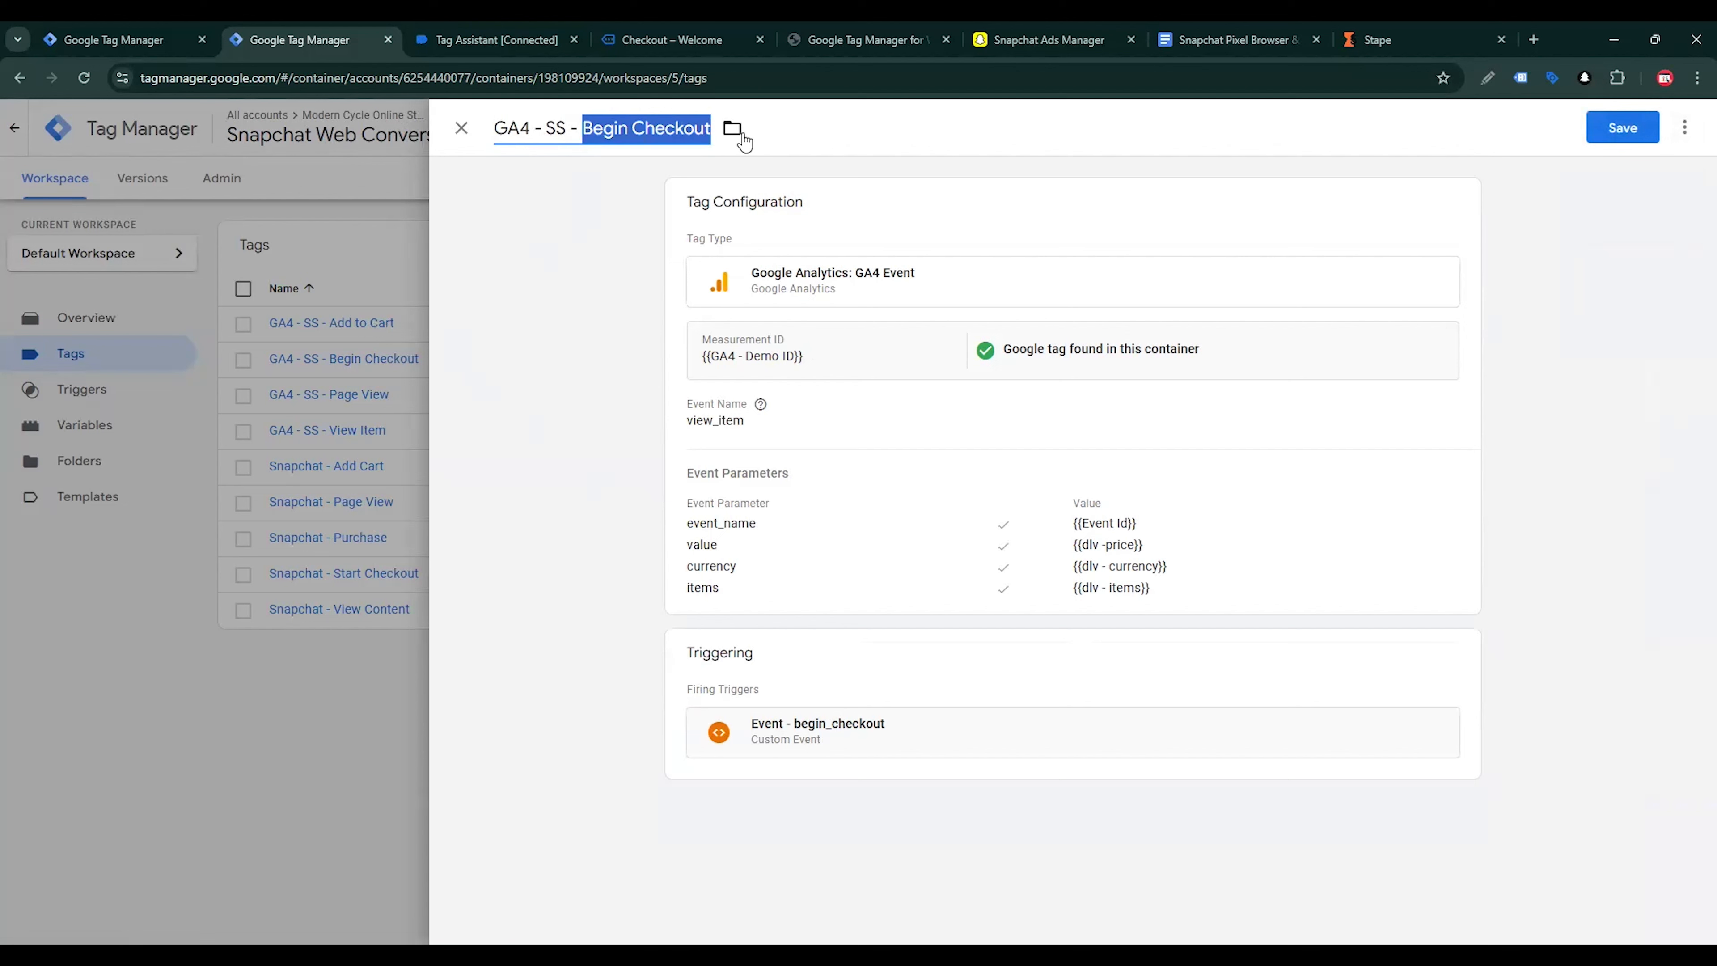
text(Purchase)
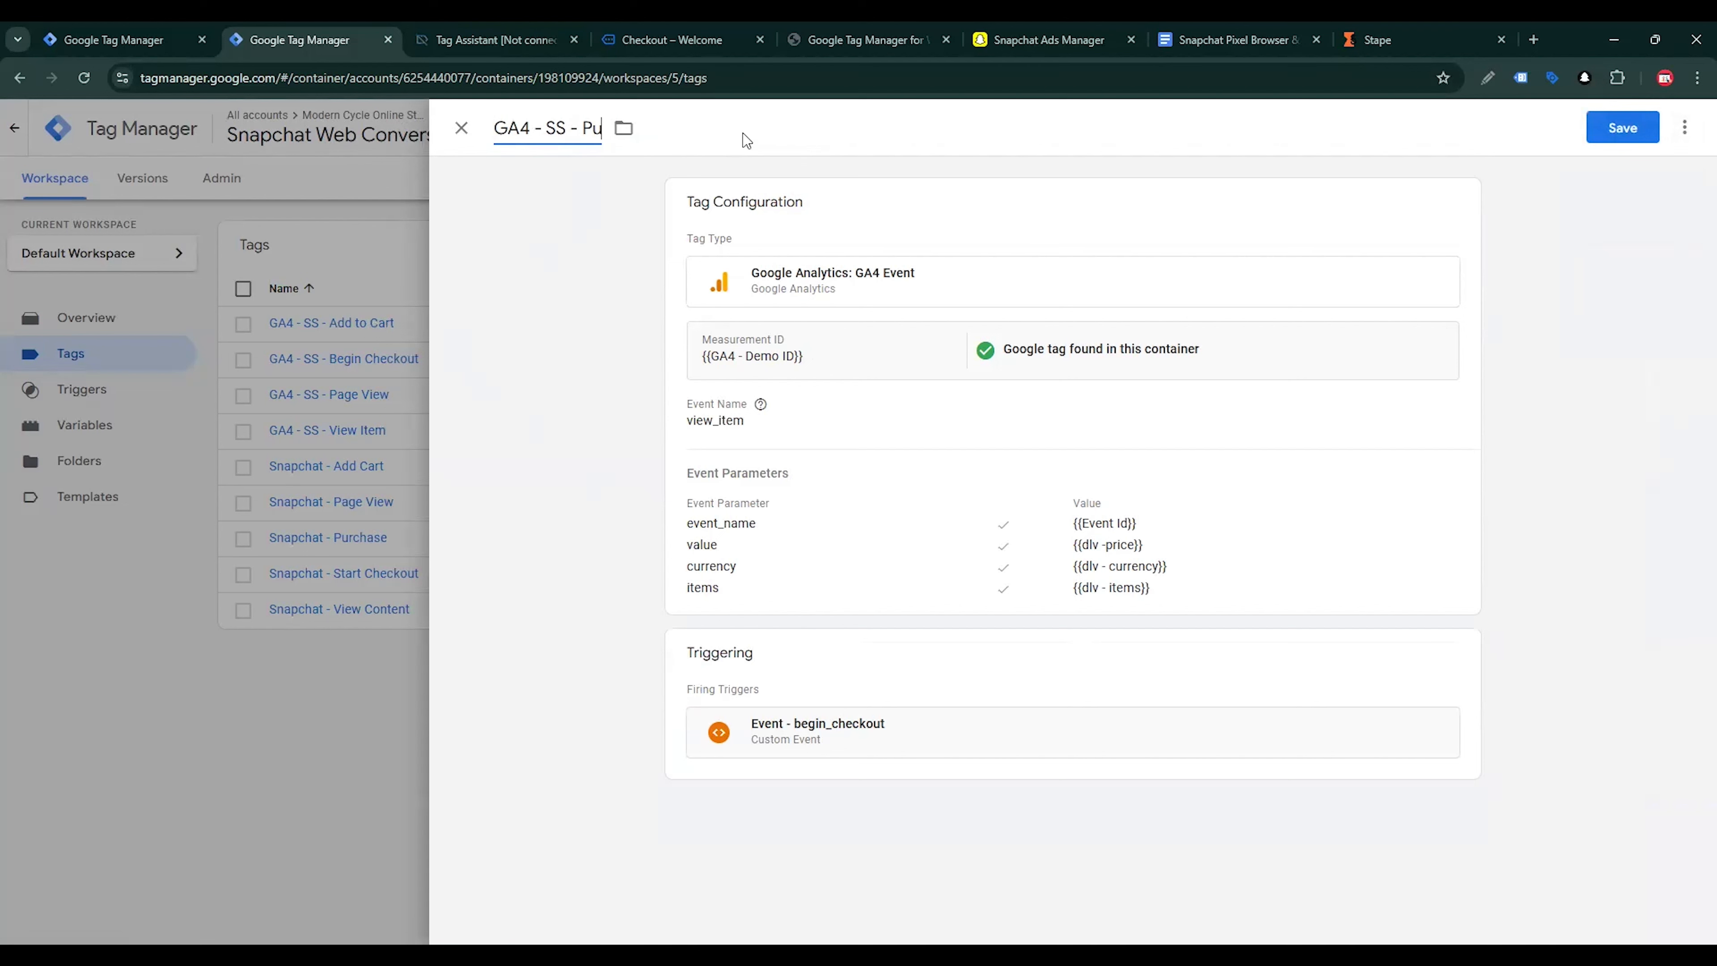
Change the event name of the GA4 - SS - Purchase tag to purchase
click(672, 476)
click(653, 475)
click(755, 432)
double_click(748, 462)
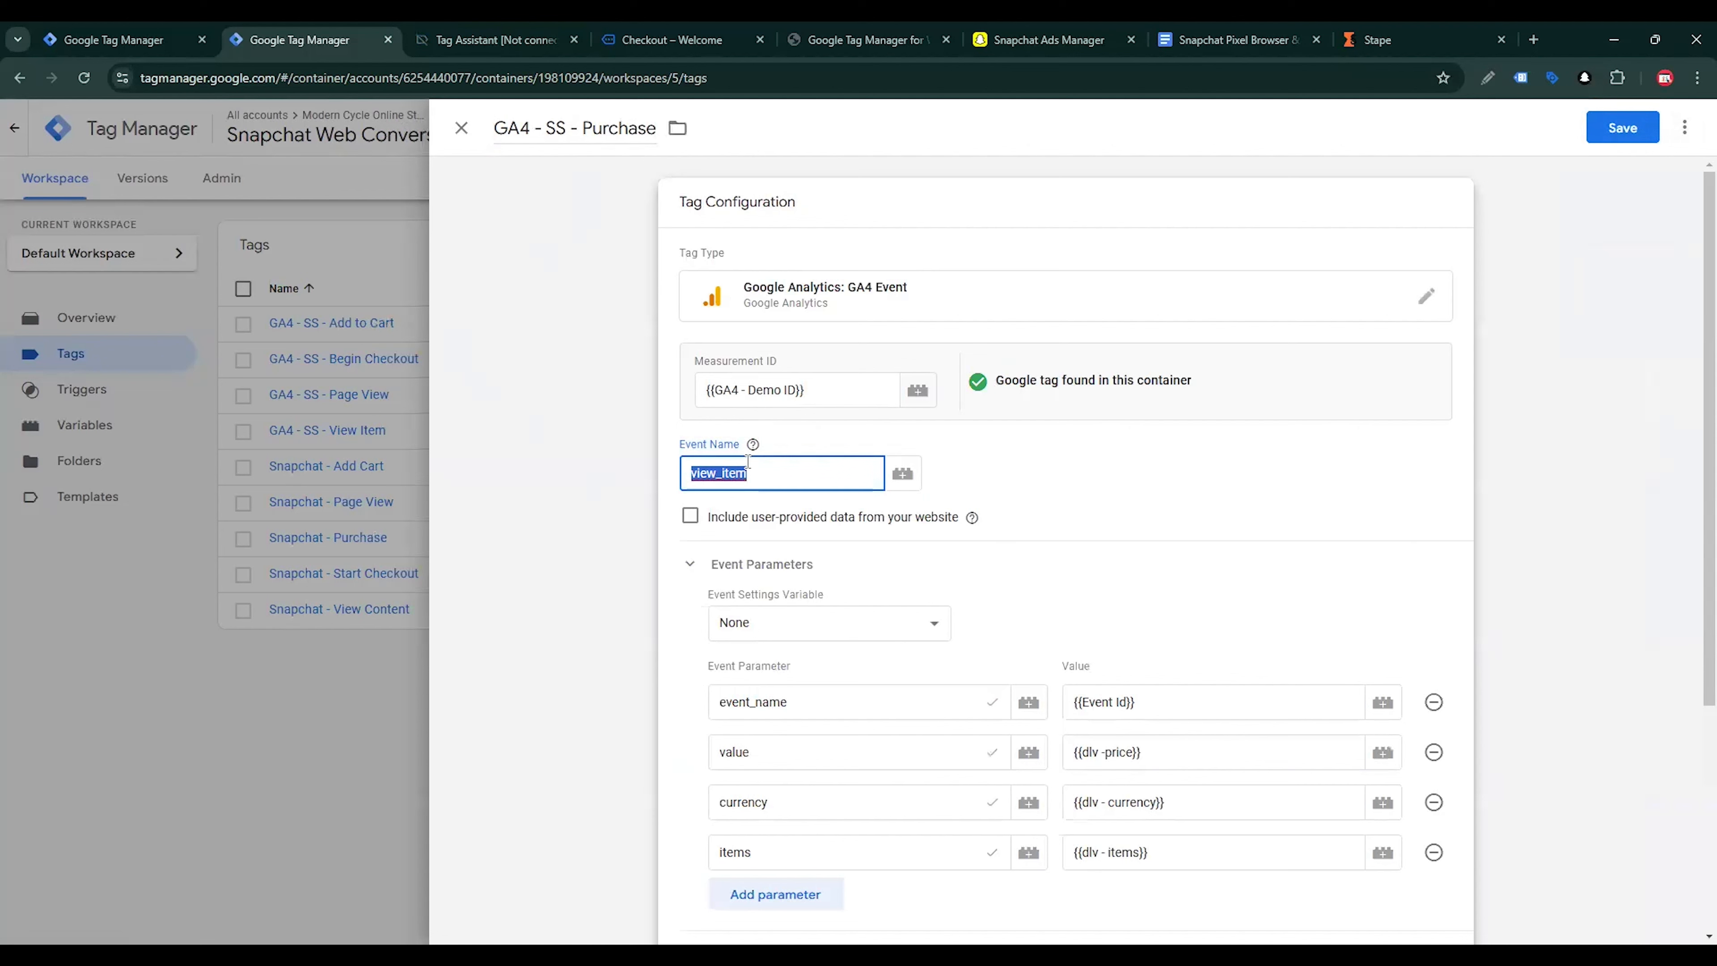
text(purchase)
Add two empty event parameter rows to the GA4 - SS - Purchase tag
scroll(989, 687, down, 4)
click(776, 629)
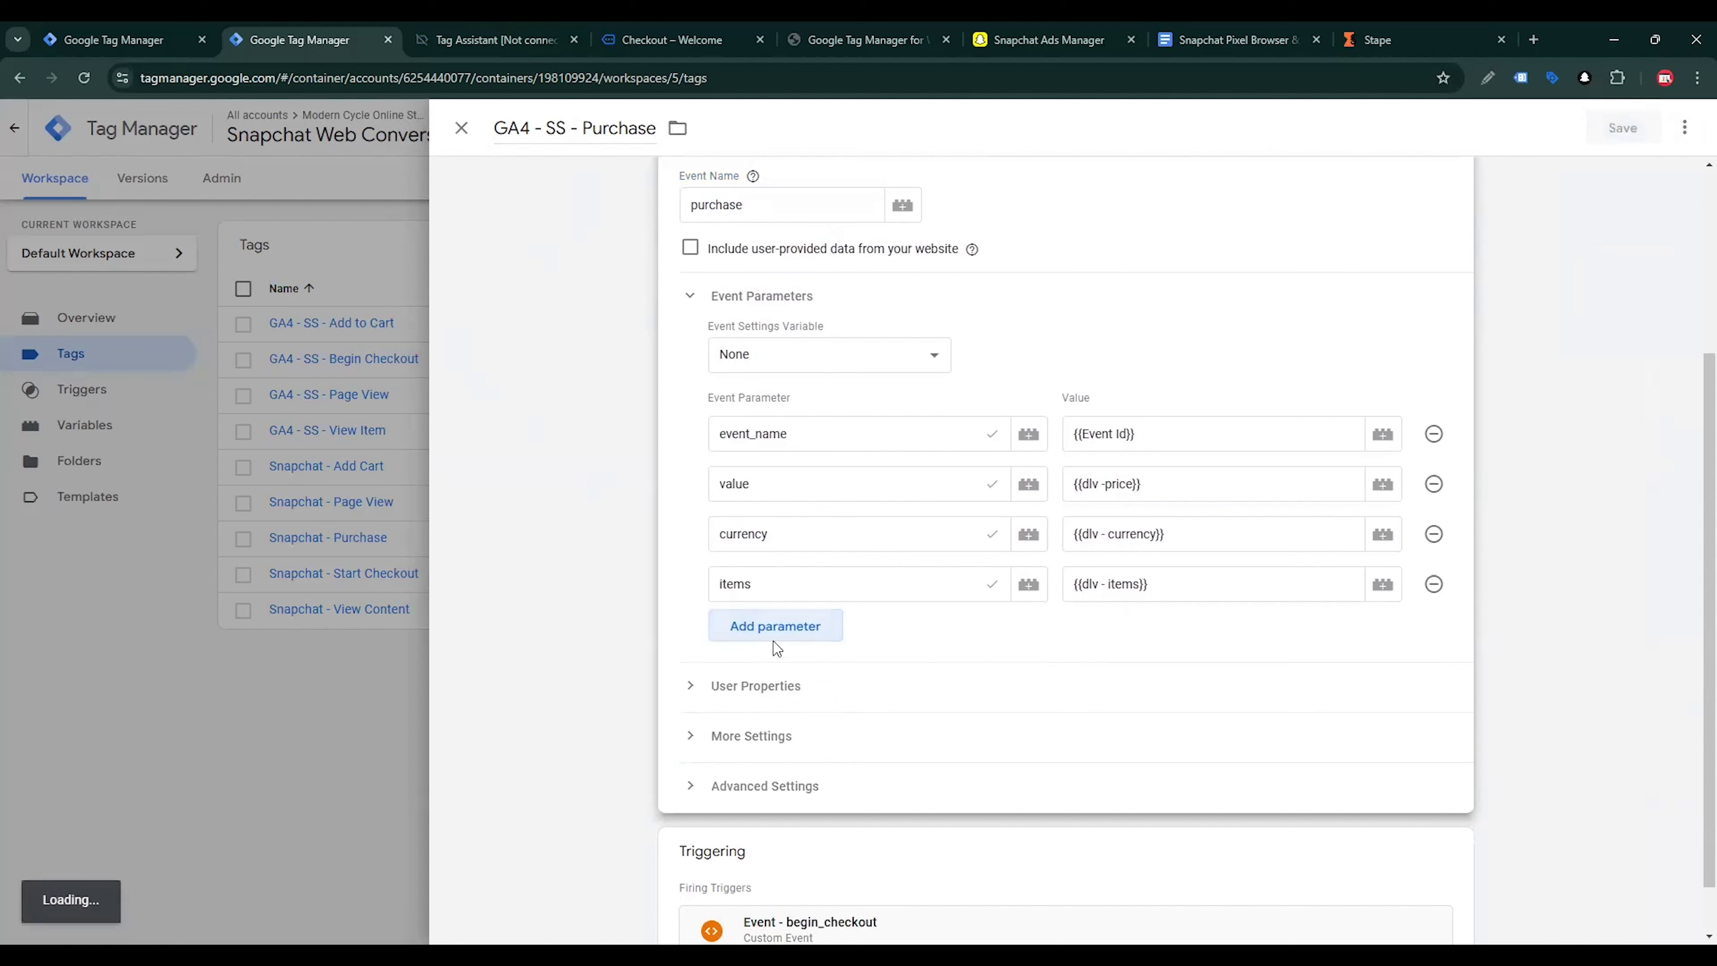
click(784, 678)
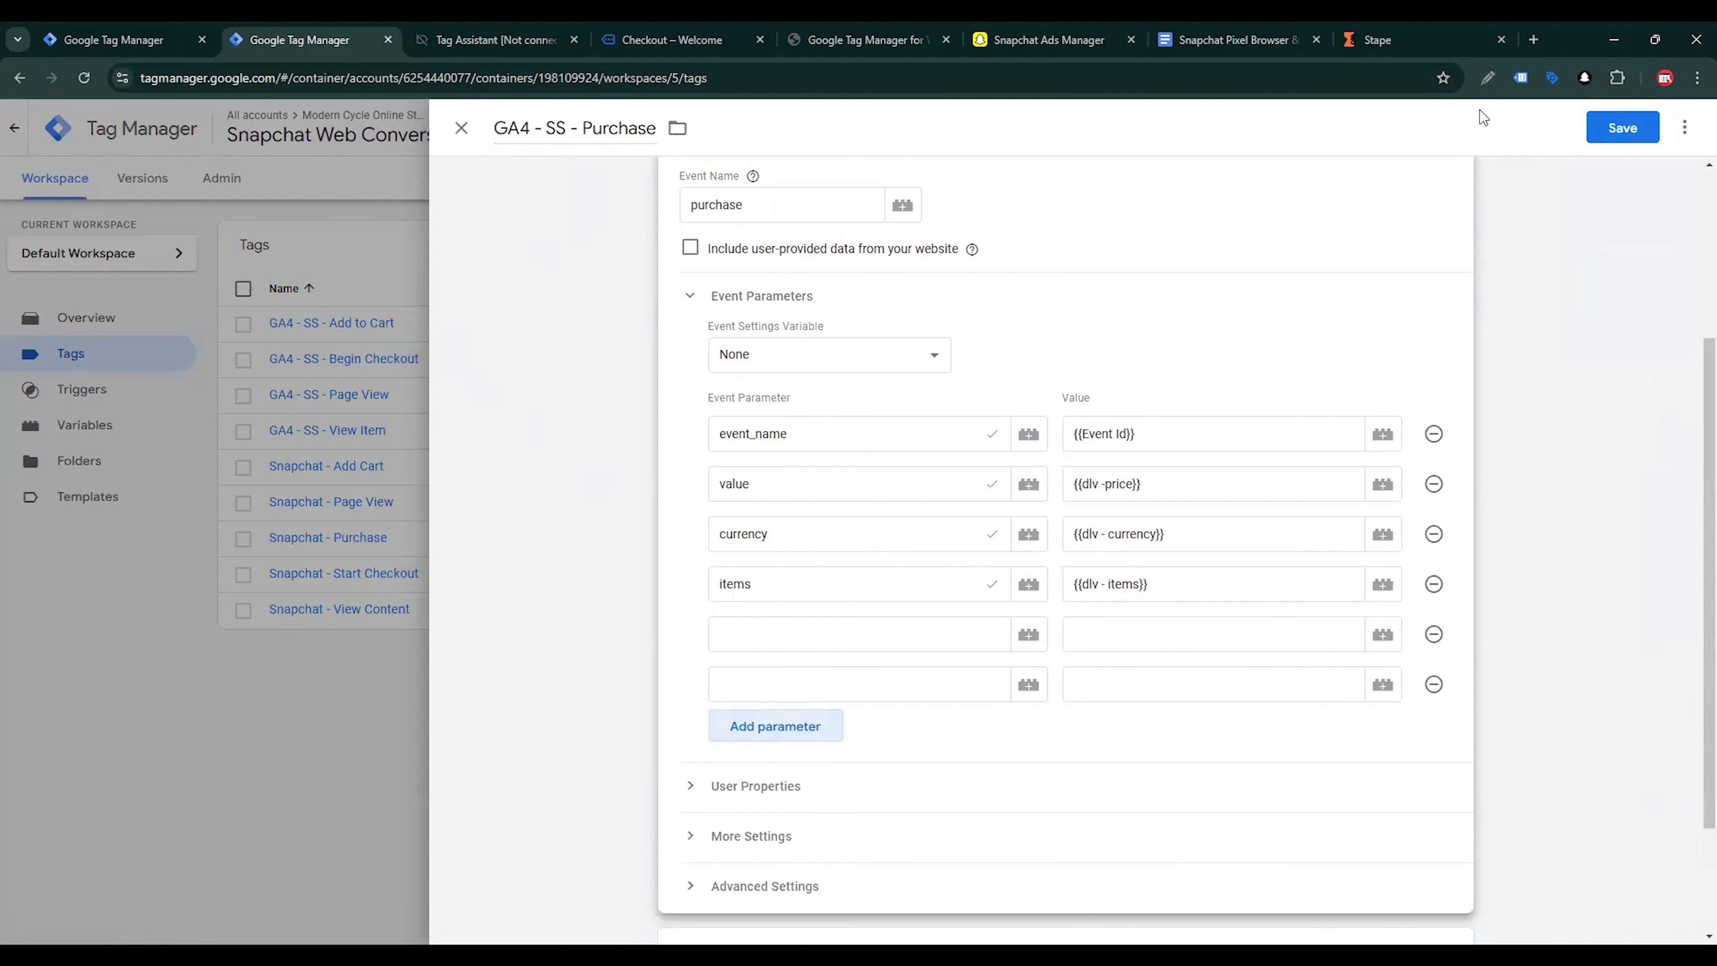
Copy user_data.email_address from the Purchase table in the Google Docs guide into the first empty parameter name of the Purchase tag
click(1230, 39)
scroll(932, 645, down, 20)
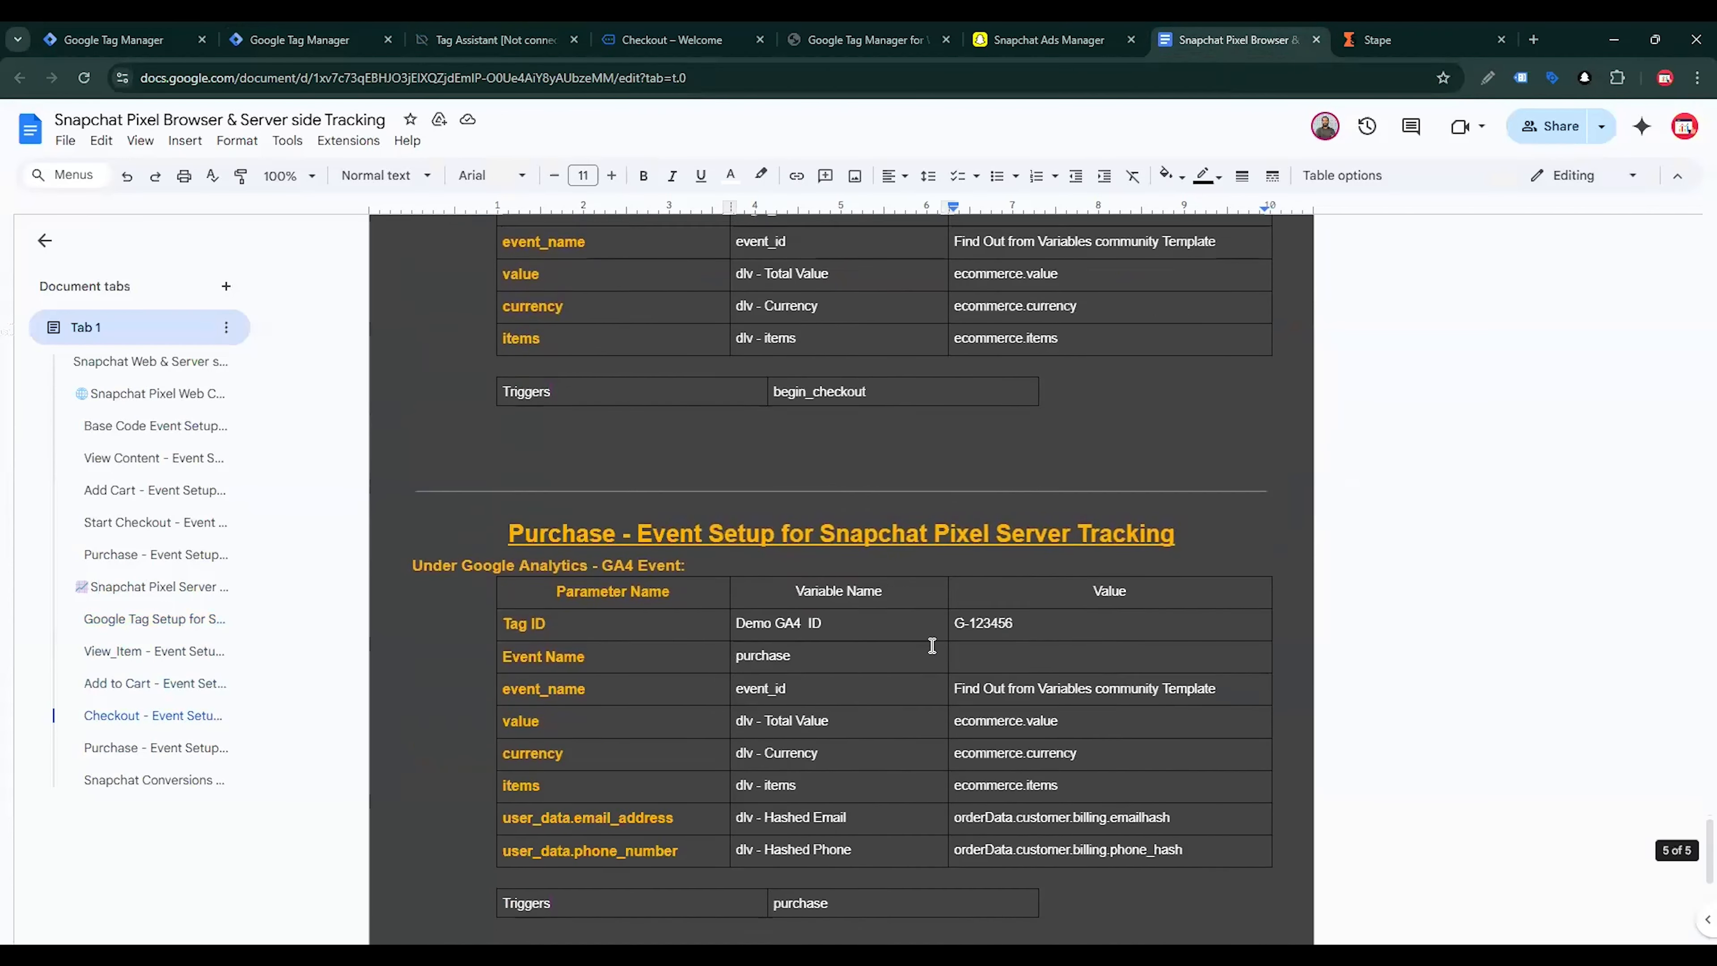
scroll(932, 645, down, 7)
scroll(698, 681, up, 5)
drag(676, 663, 502, 662)
key(ctrl+c)
click(299, 40)
click(804, 634)
key(ctrl+v)
Copy user_data.phone_number from the Google Docs guide into the remaining empty parameter name of the Purchase tag
click(797, 683)
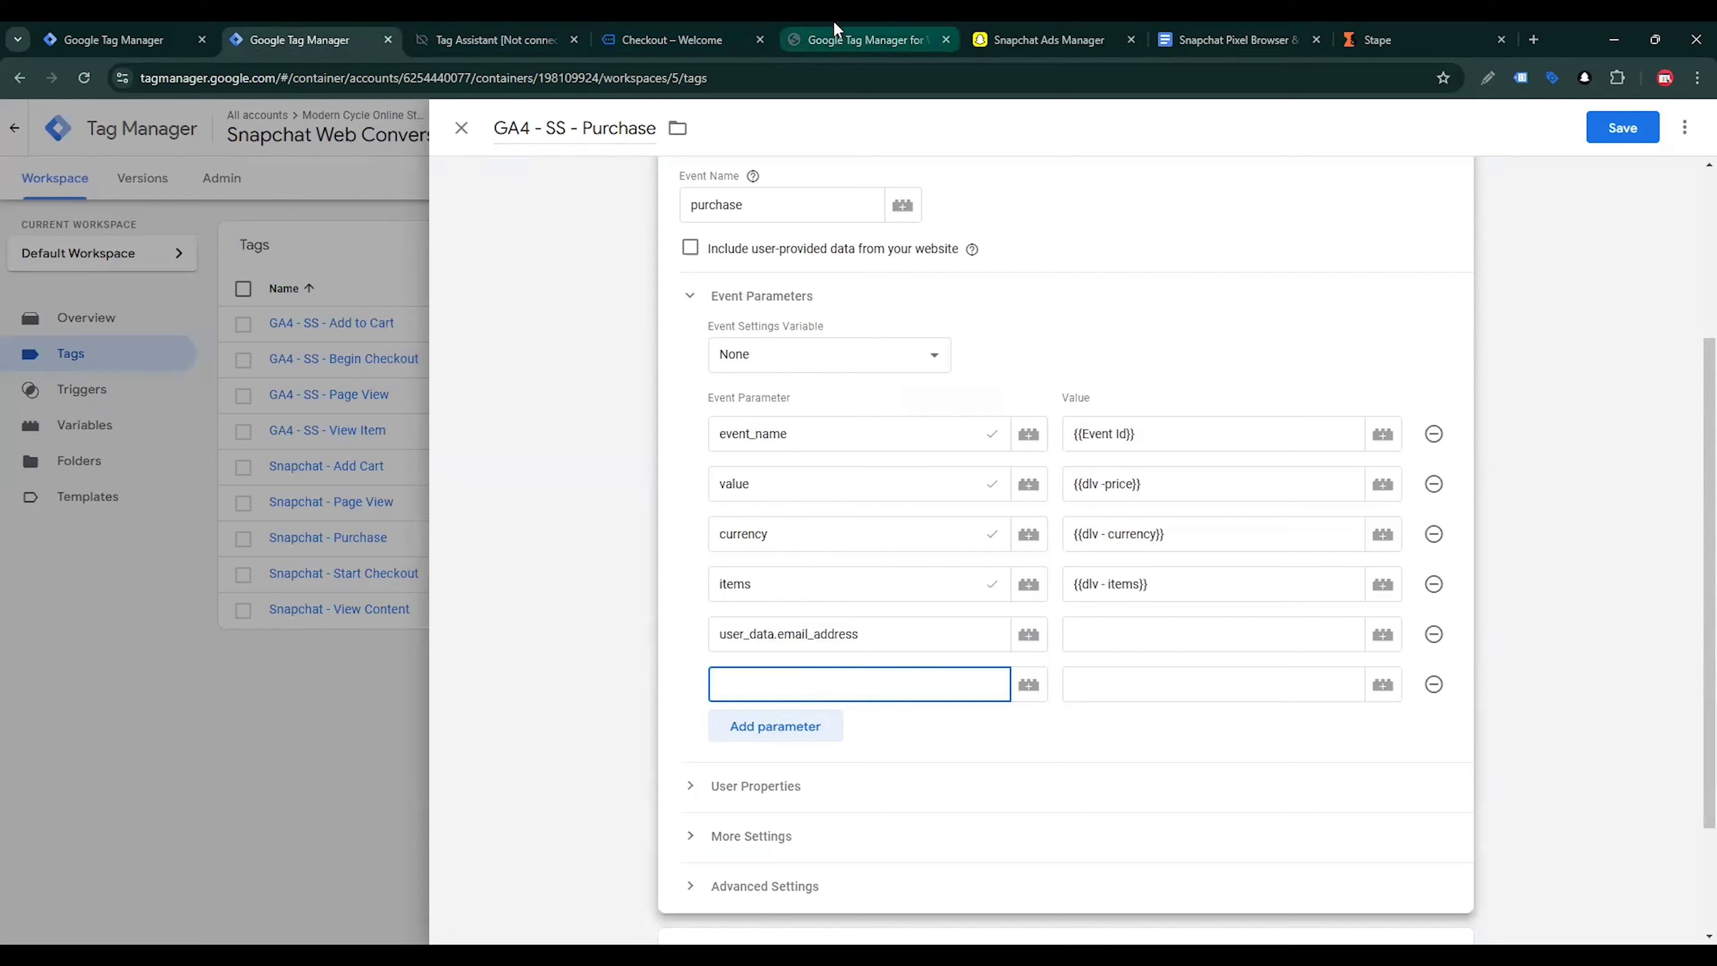
click(1193, 39)
drag(680, 696, 503, 696)
key(ctrl+c)
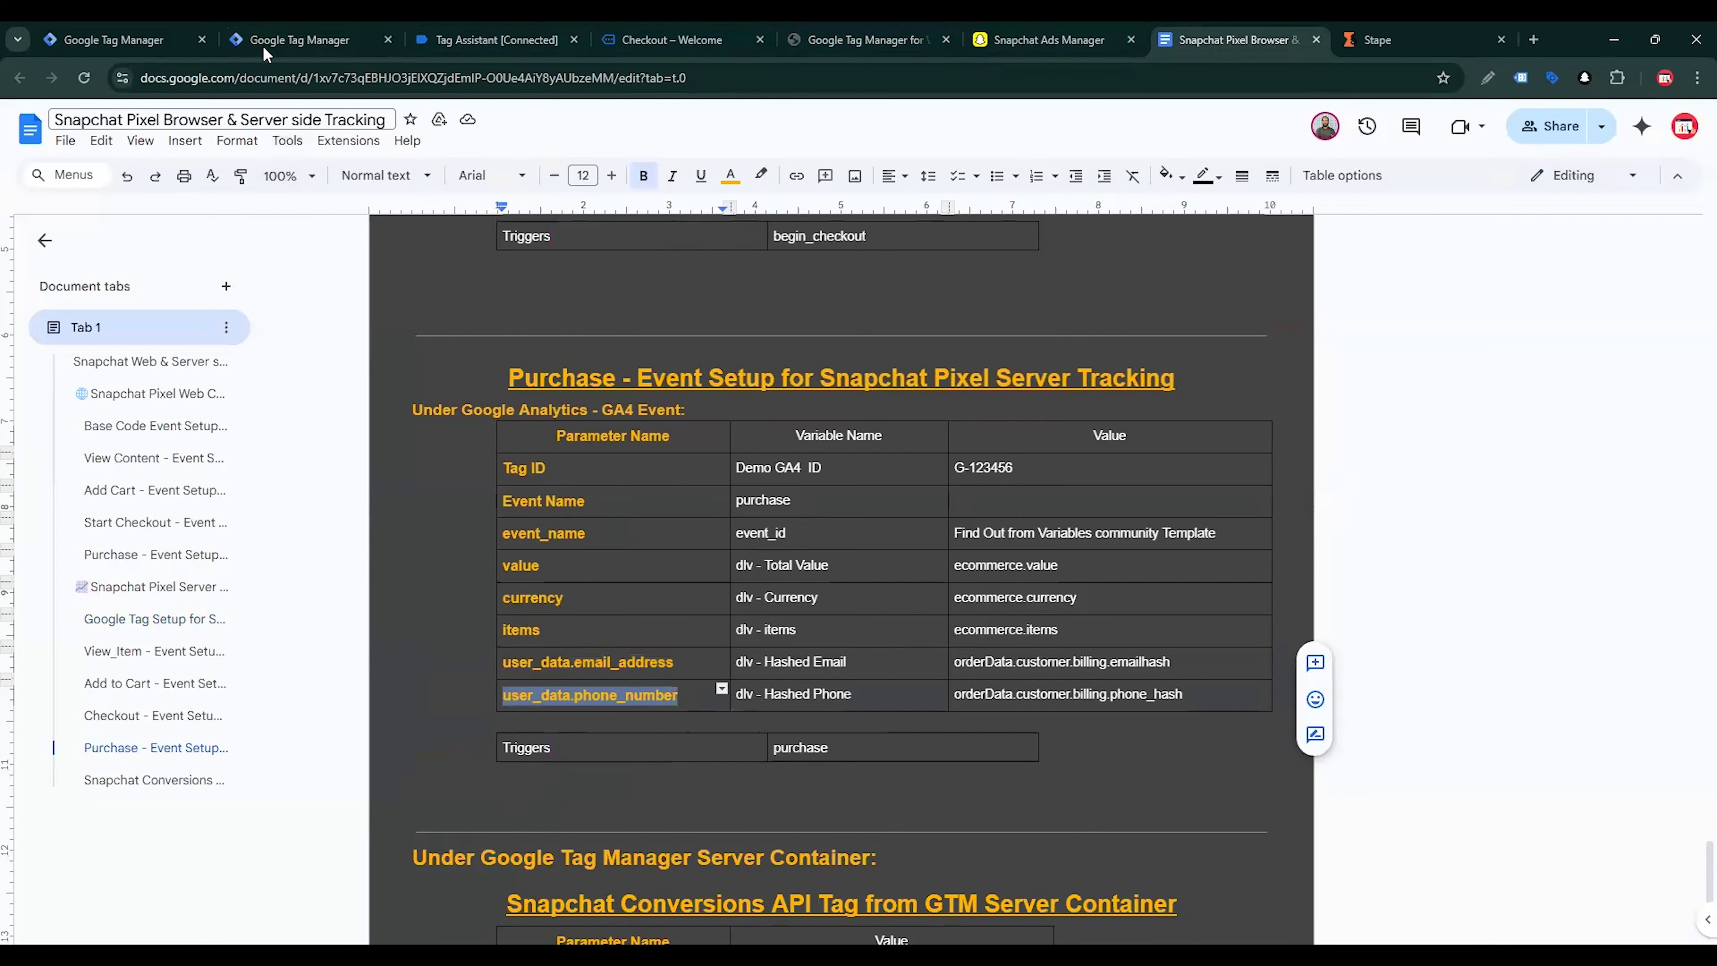
click(318, 40)
key(ctrl+v)
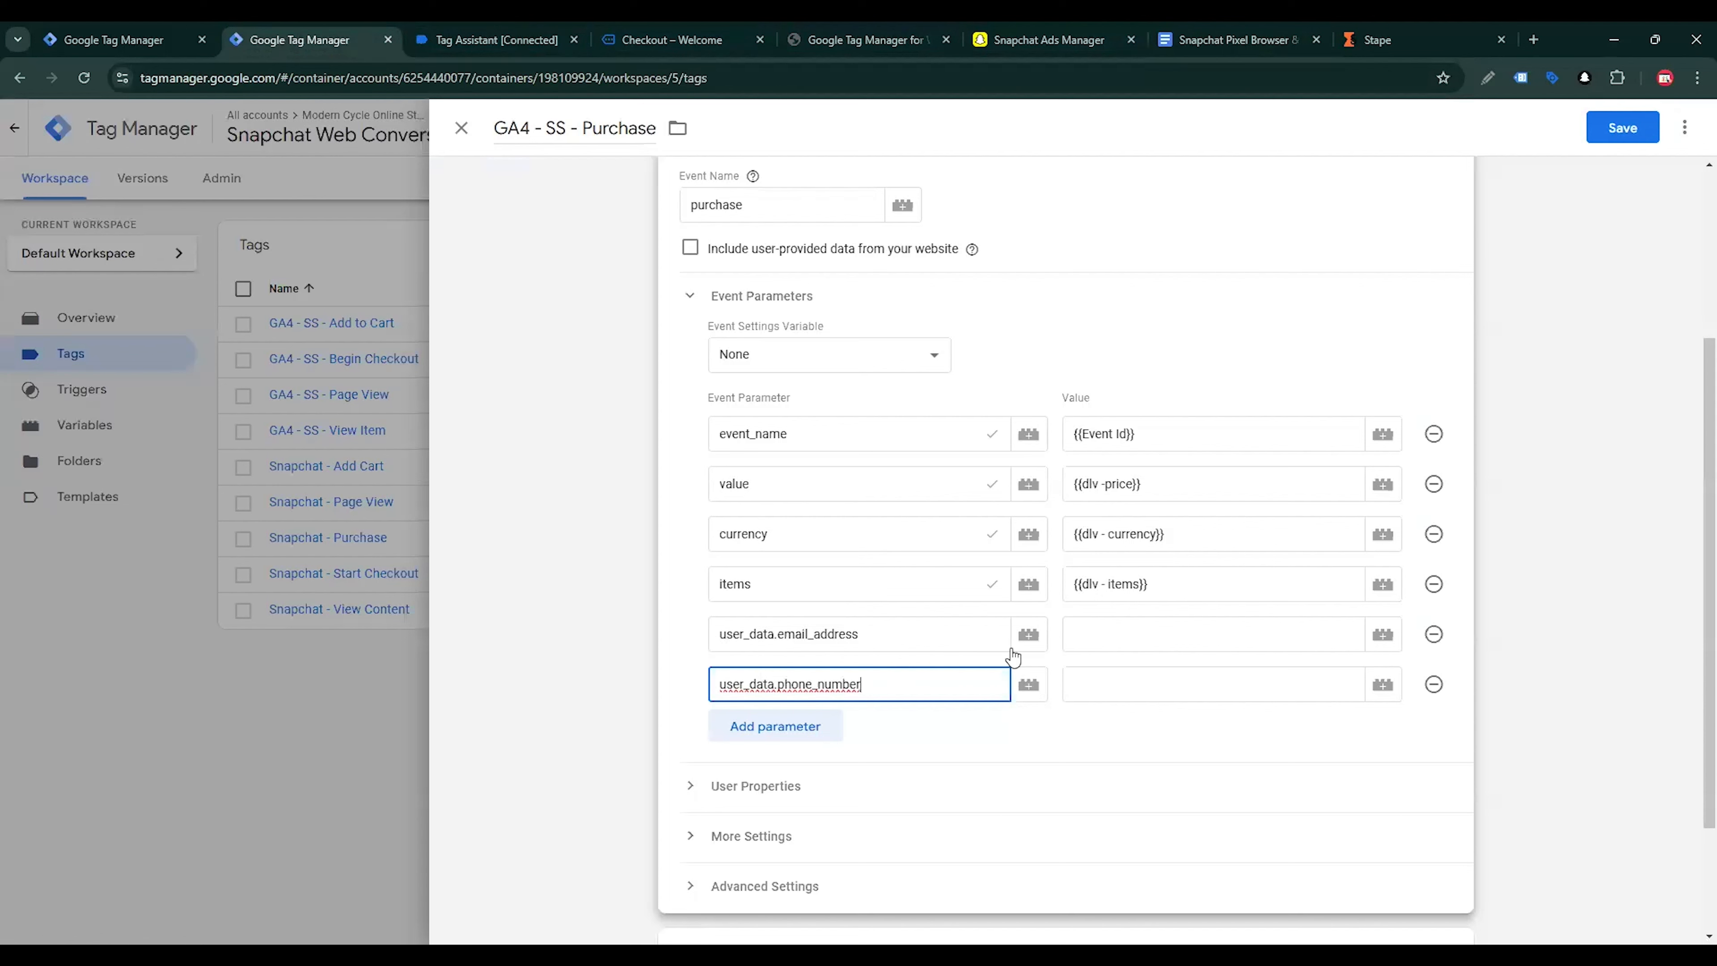
Assign the variable dlv - Hashed Email to user_data.email_address and dlv - Hashed Phone to user_data.phone_number
click(1210, 634)
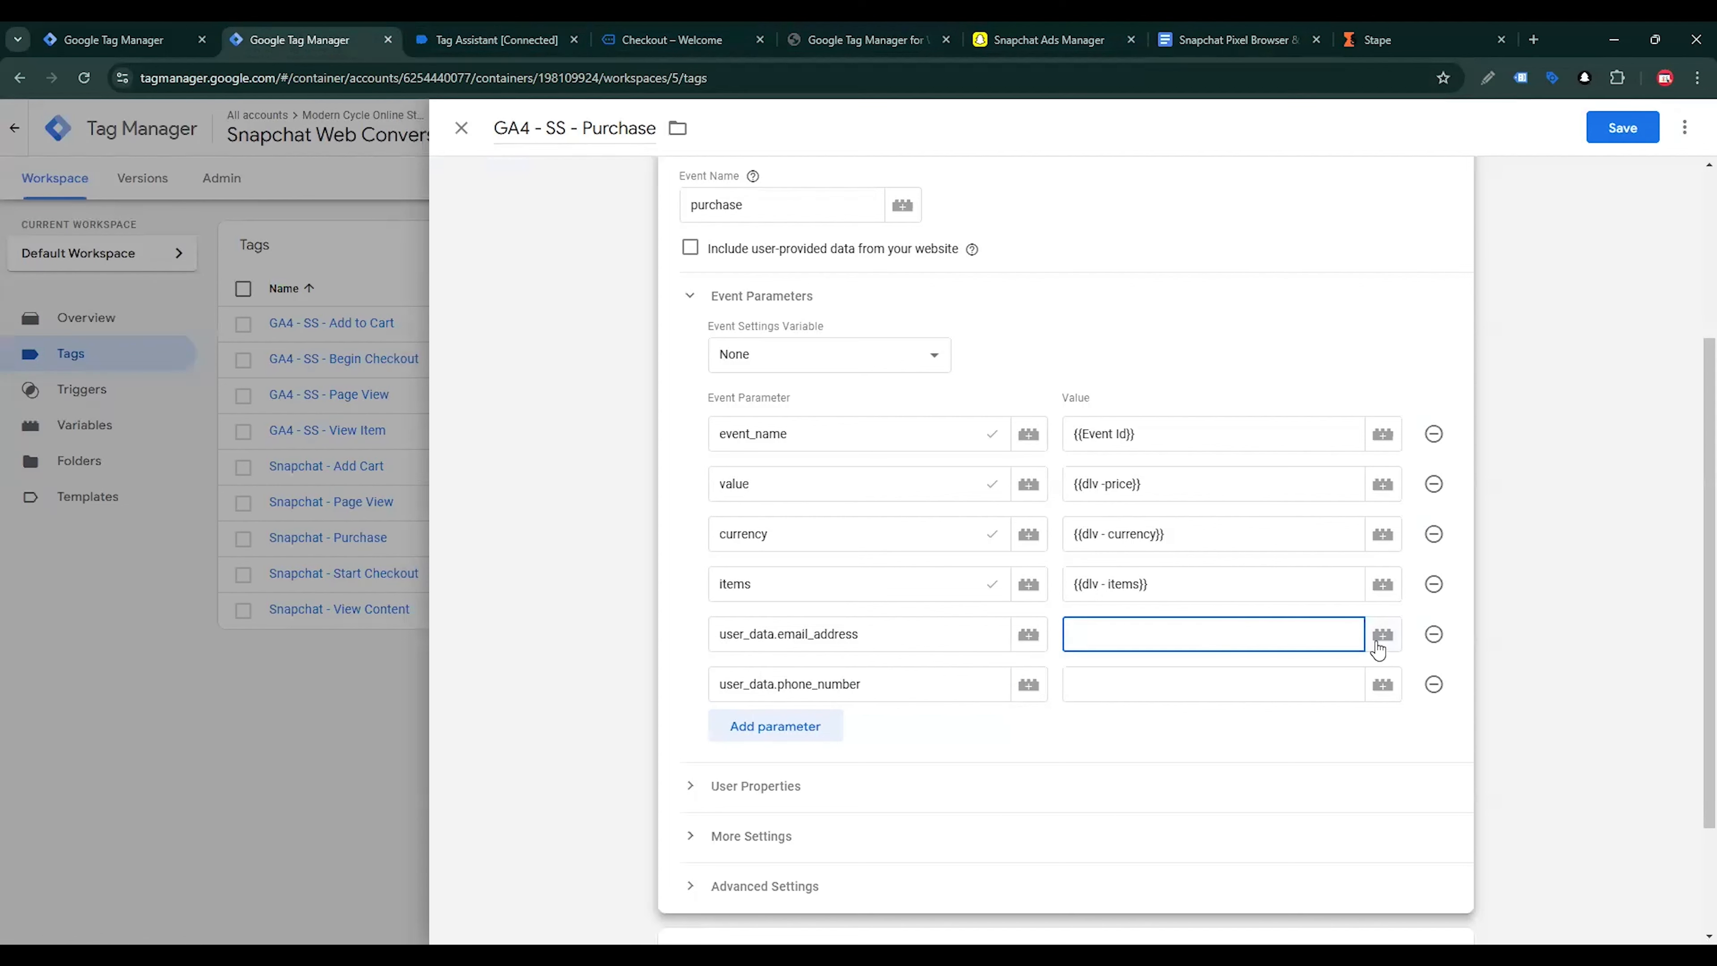
click(1382, 634)
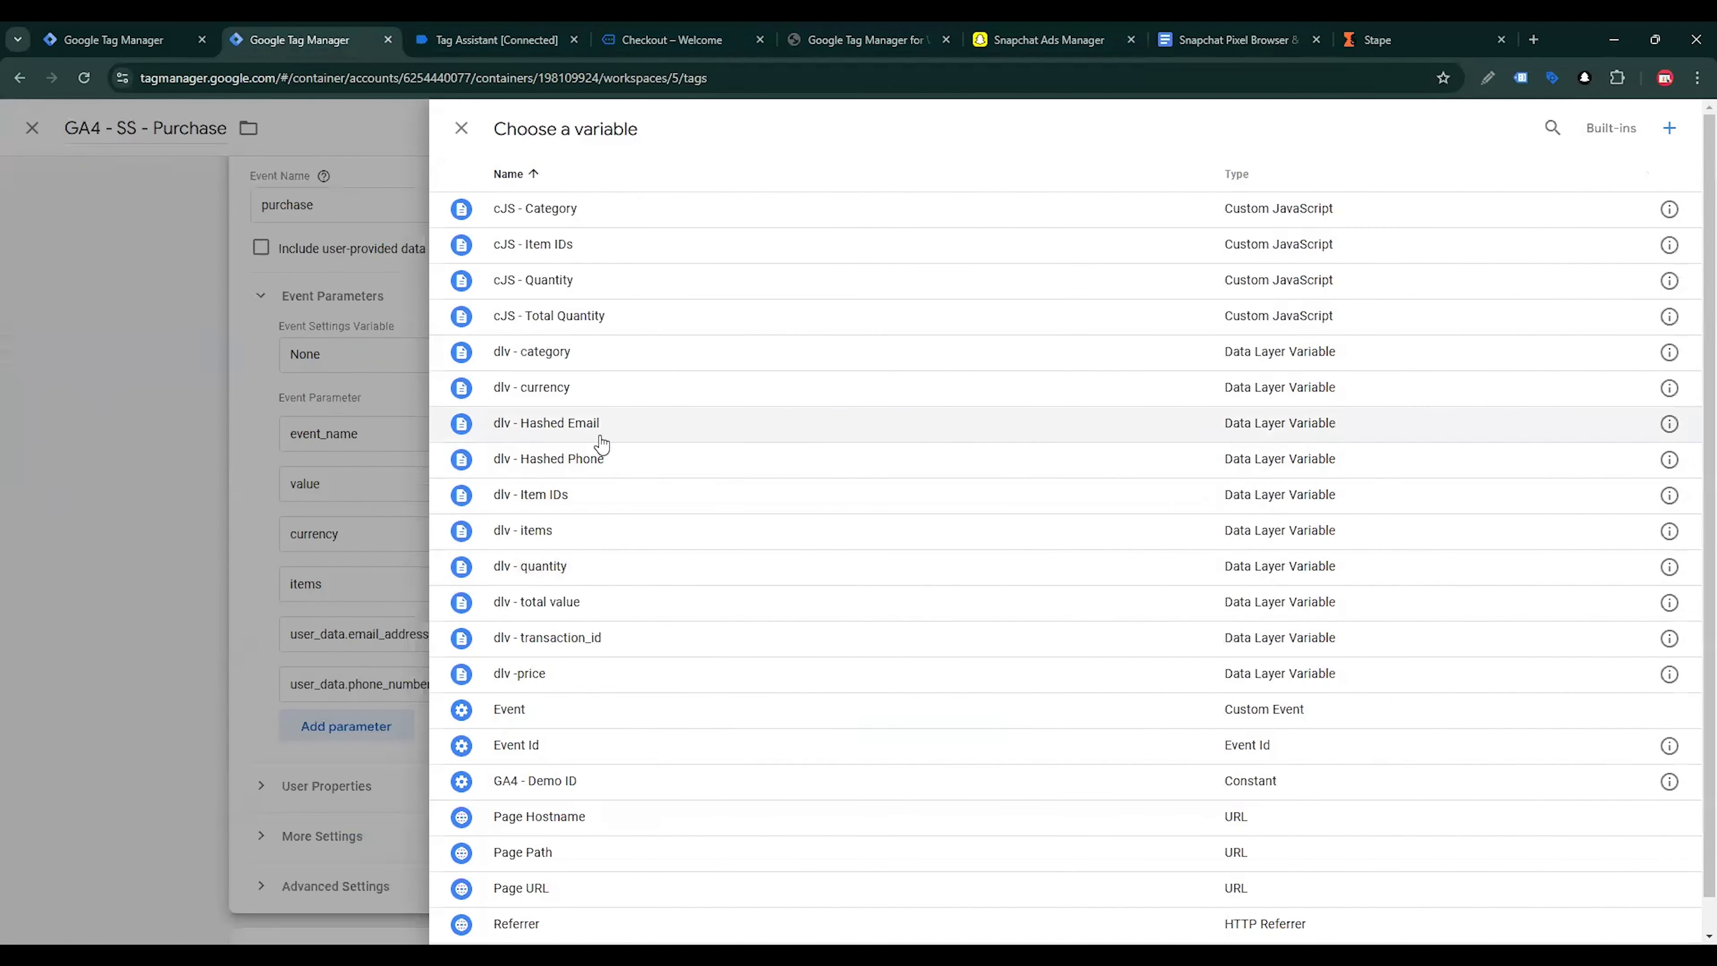
click(595, 430)
click(1129, 674)
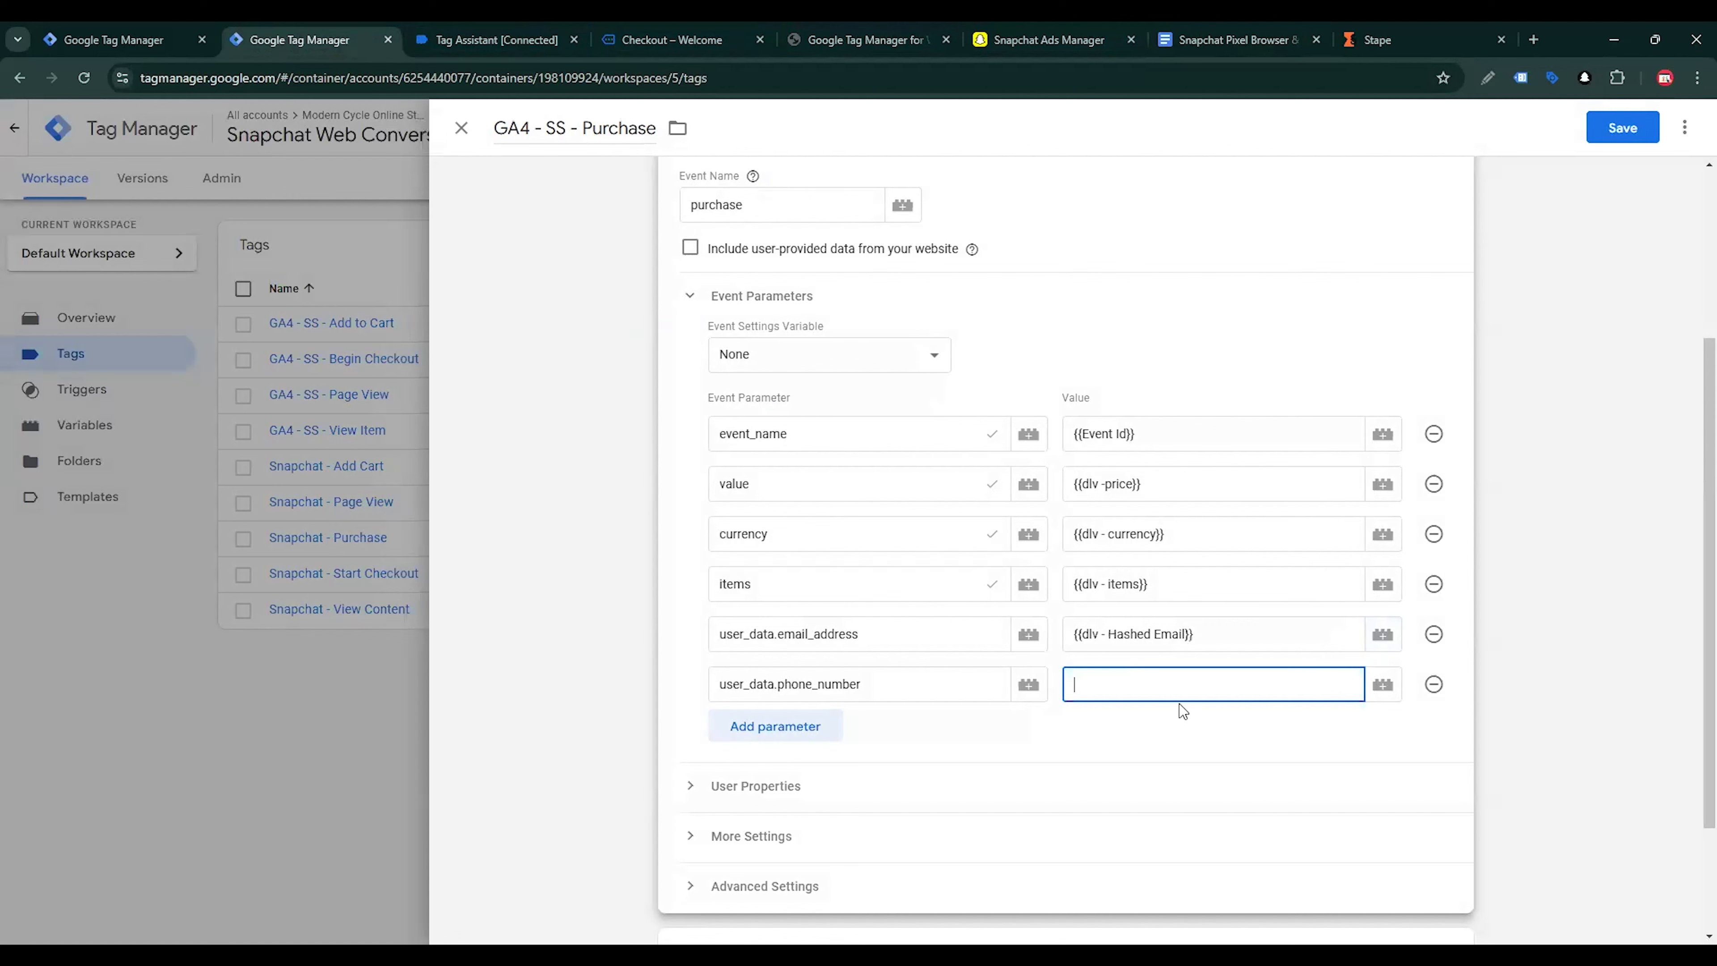
click(1382, 683)
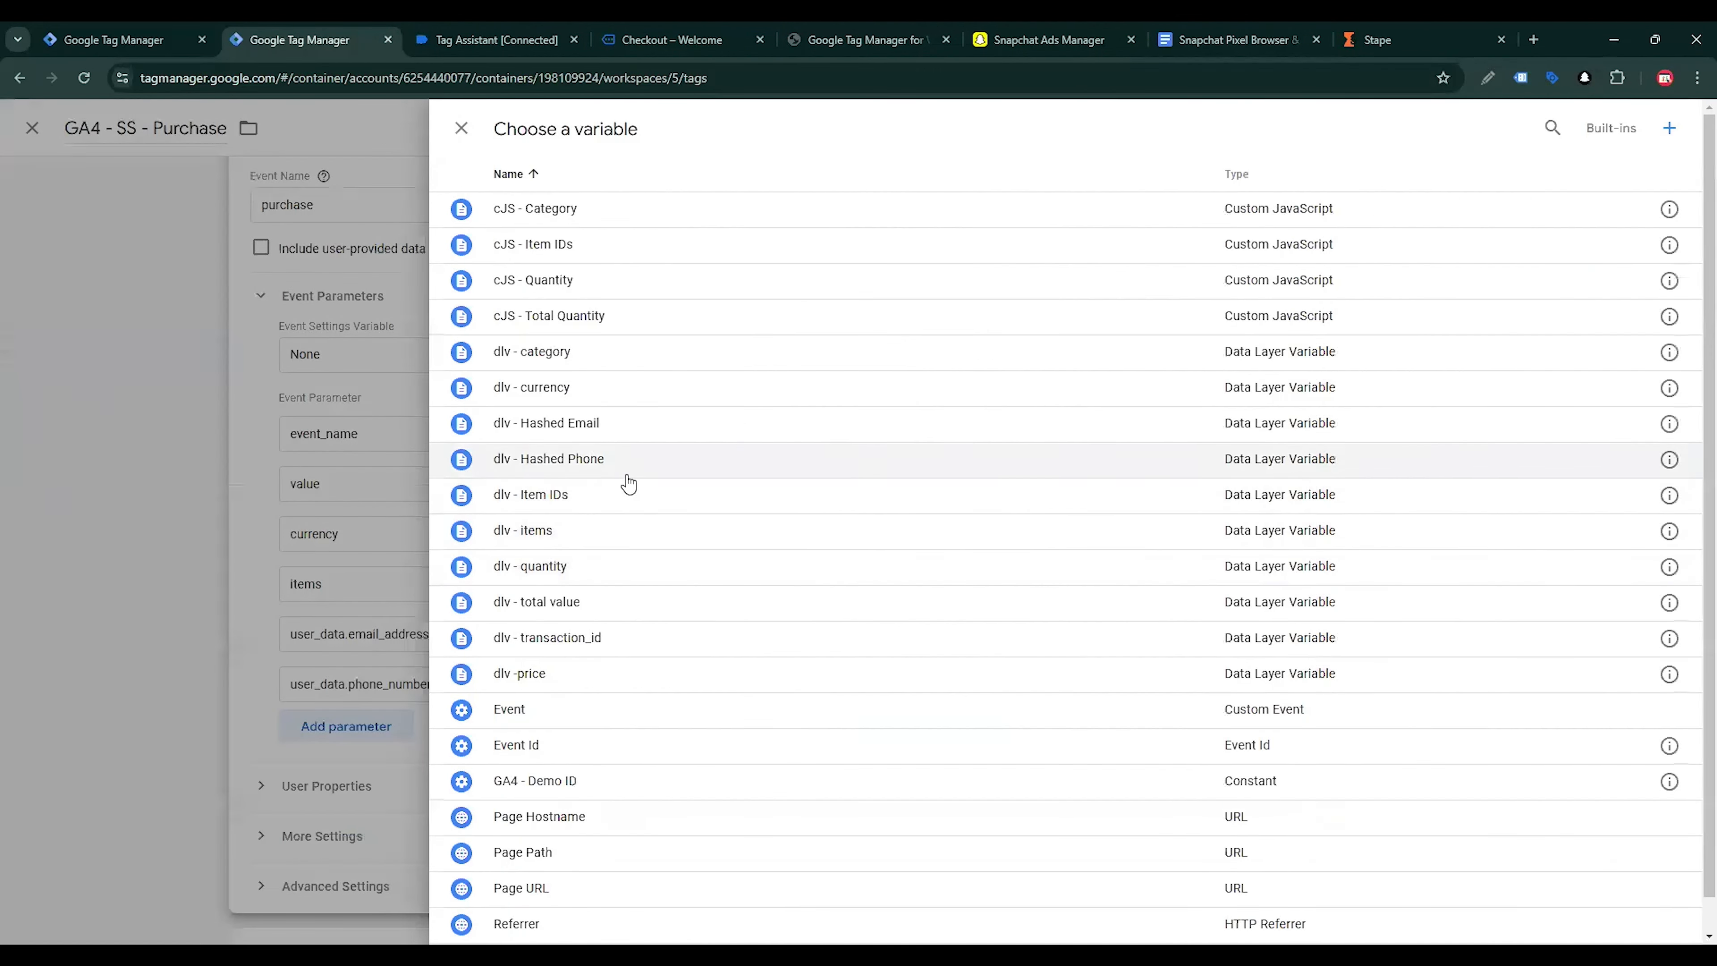
click(594, 458)
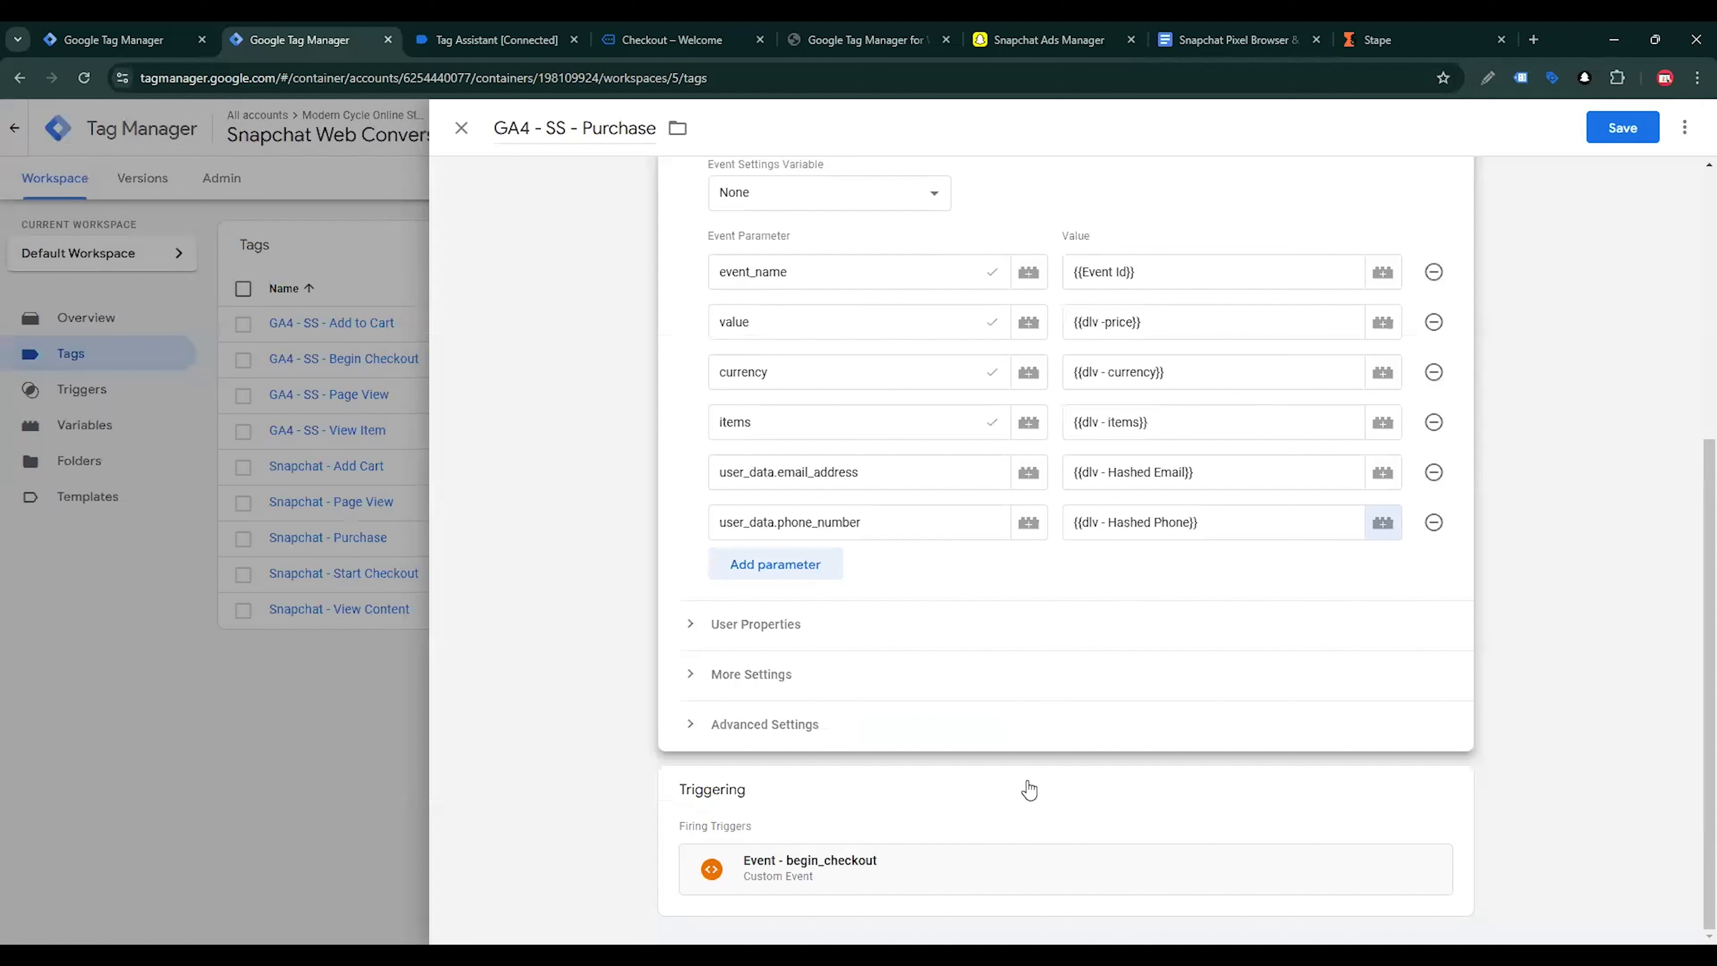
Replace the Purchase tag's firing trigger with Event - purchase and save the tag
click(1462, 799)
click(1436, 784)
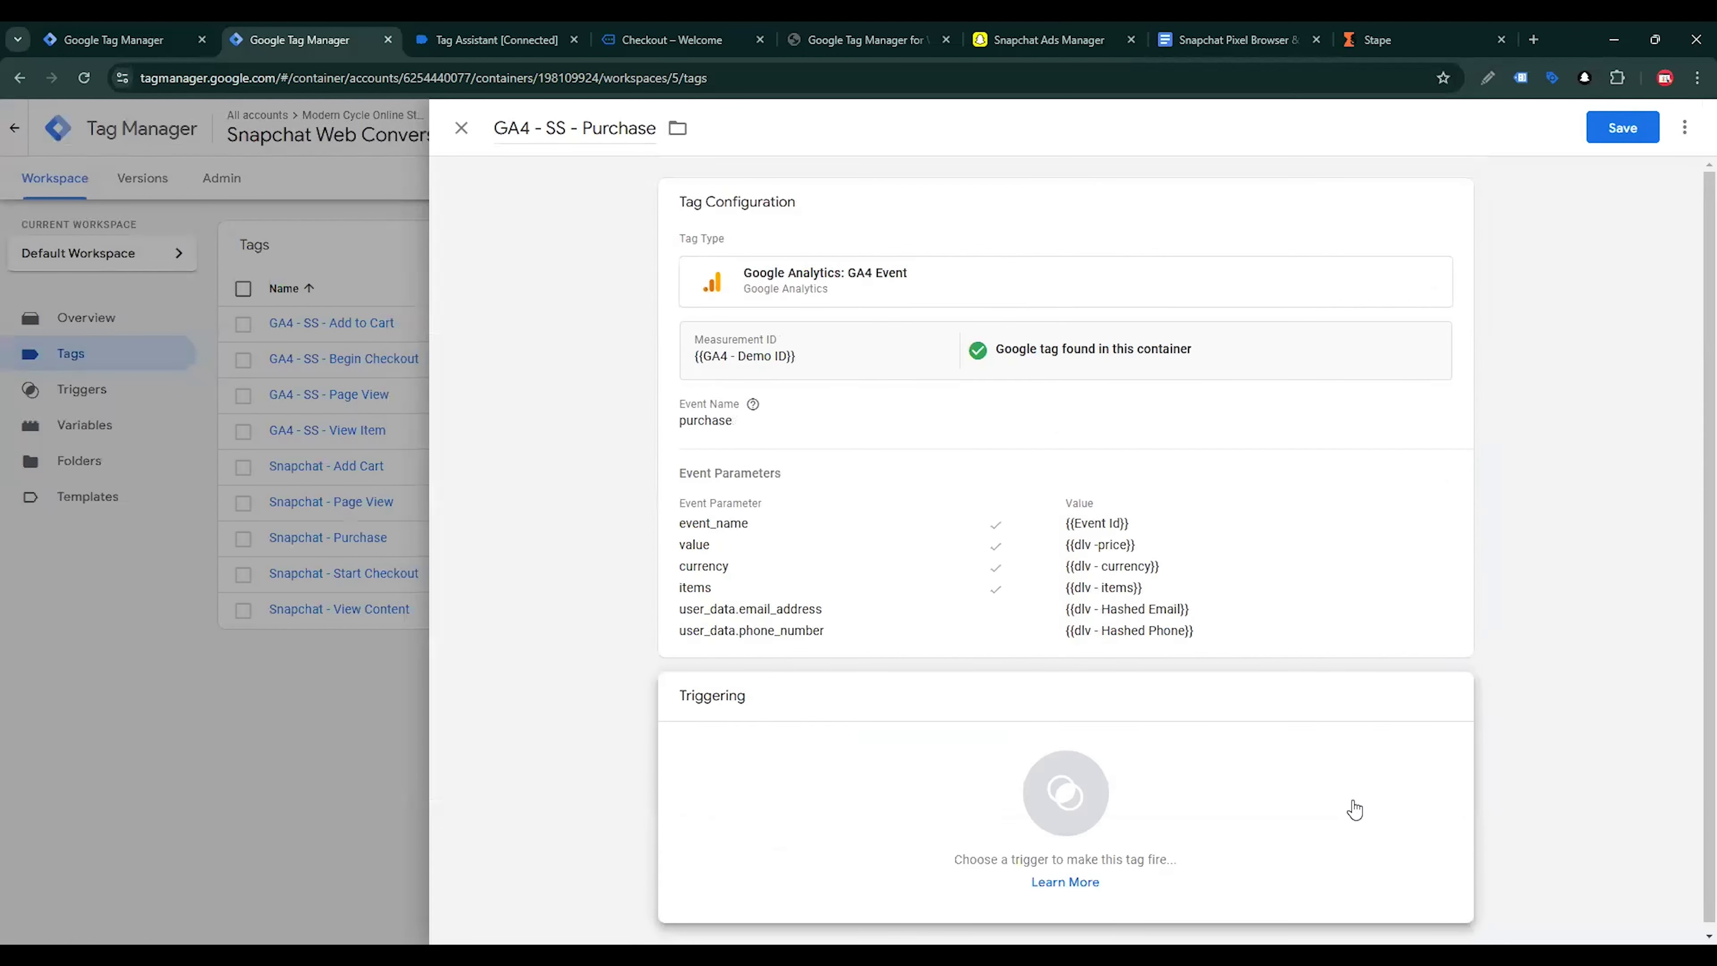
click(1345, 807)
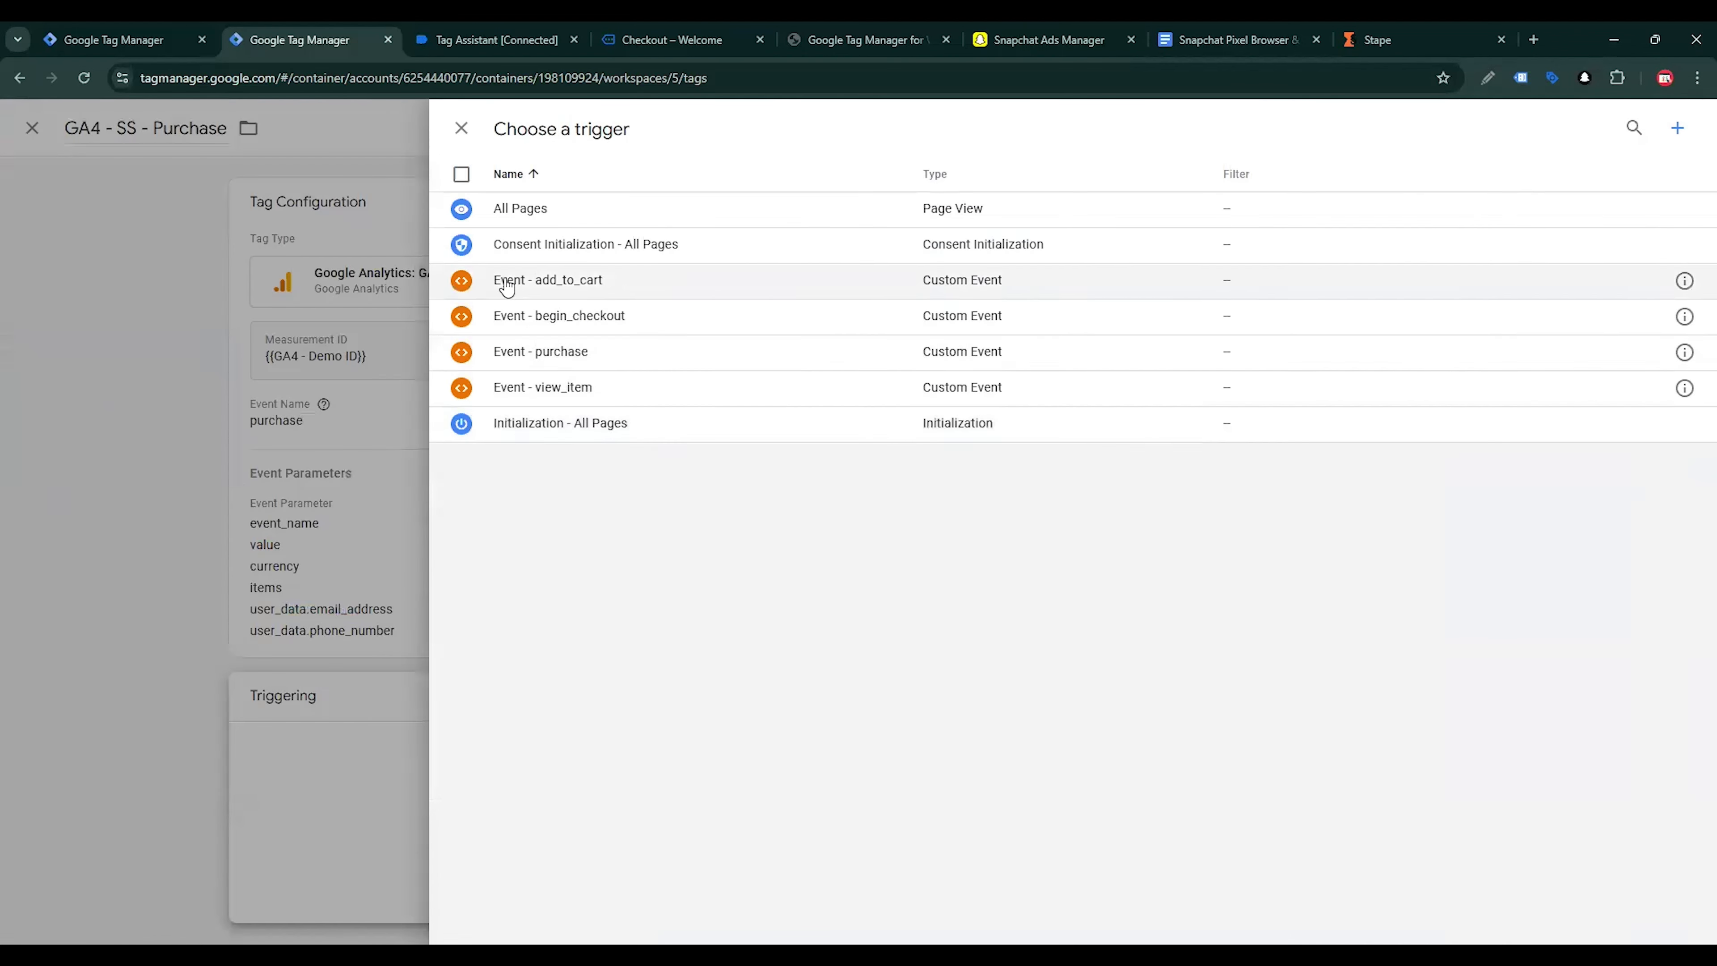
click(574, 349)
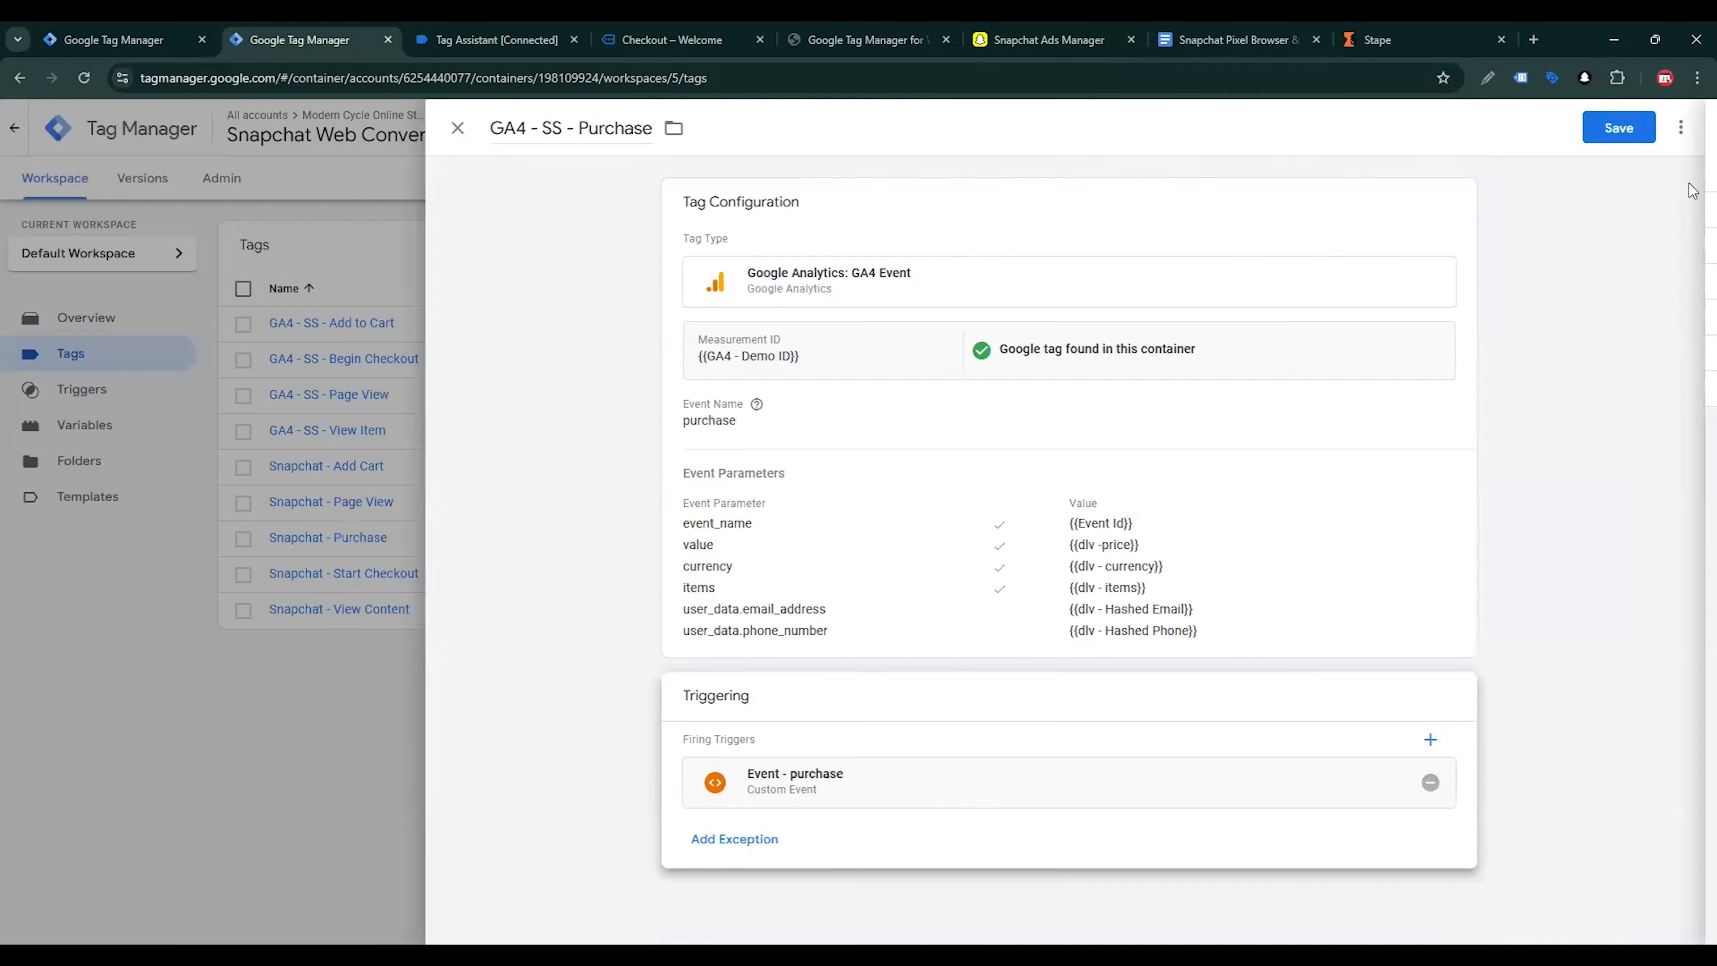
click(1626, 127)
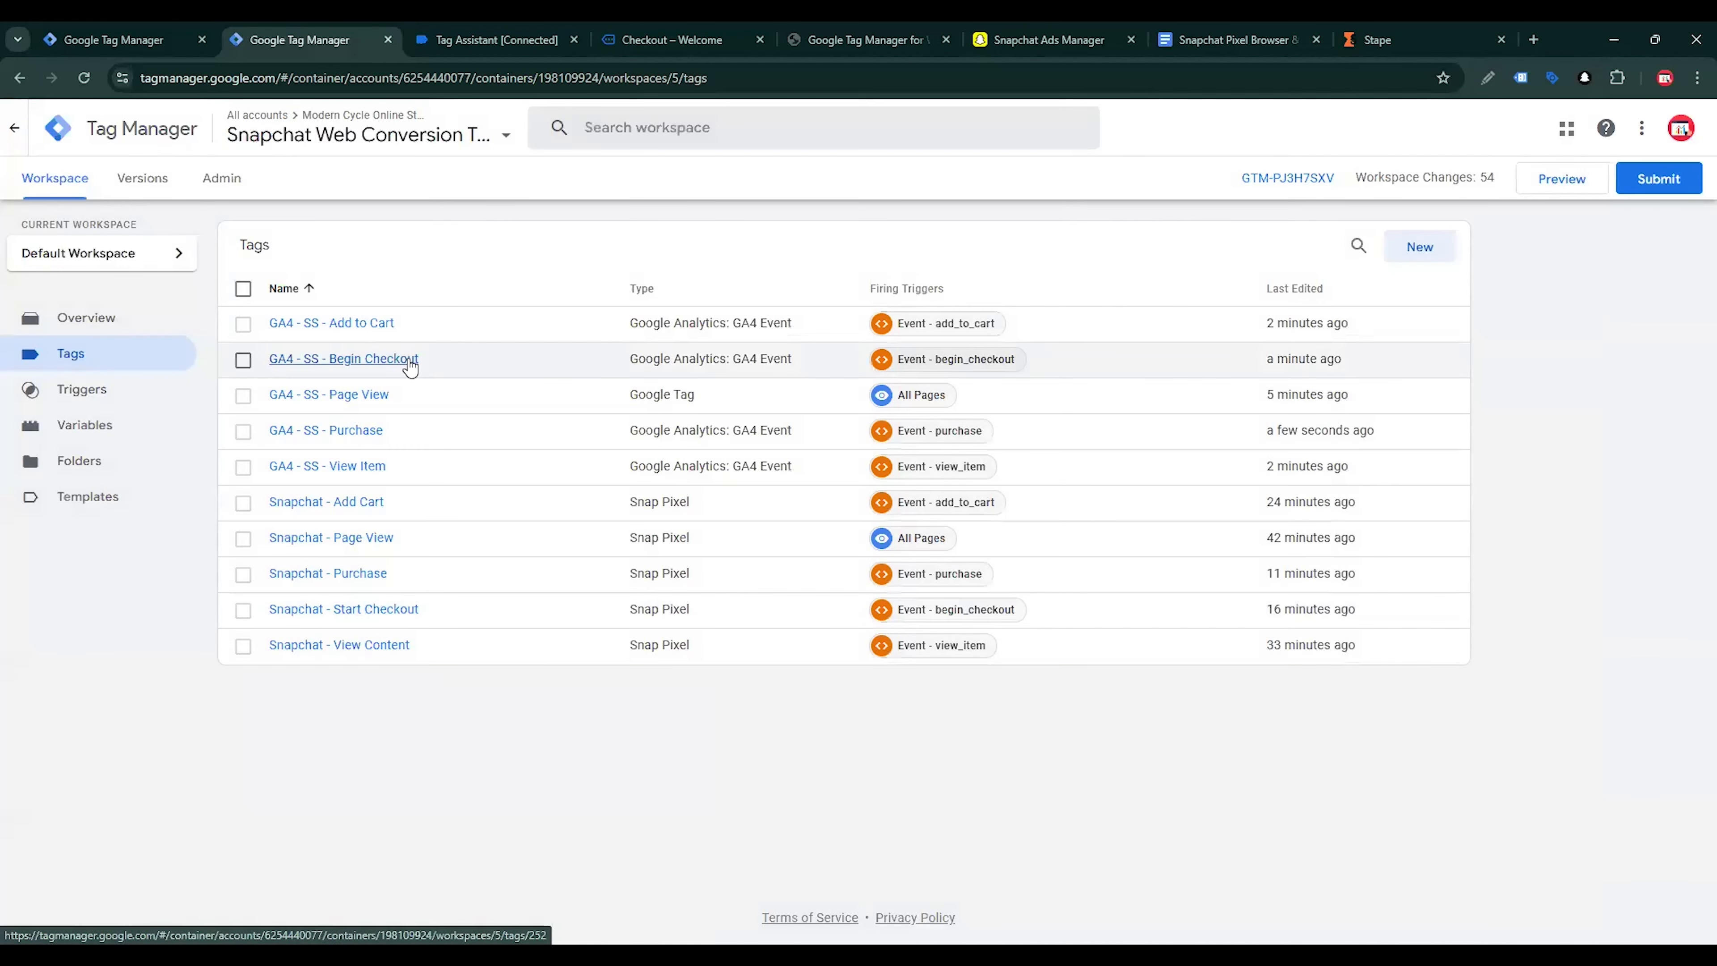
Set the event name of the GA4 - SS - Begin Checkout tag to begin_checkout, copied from Tag Assistant, and save the tag
click(410, 364)
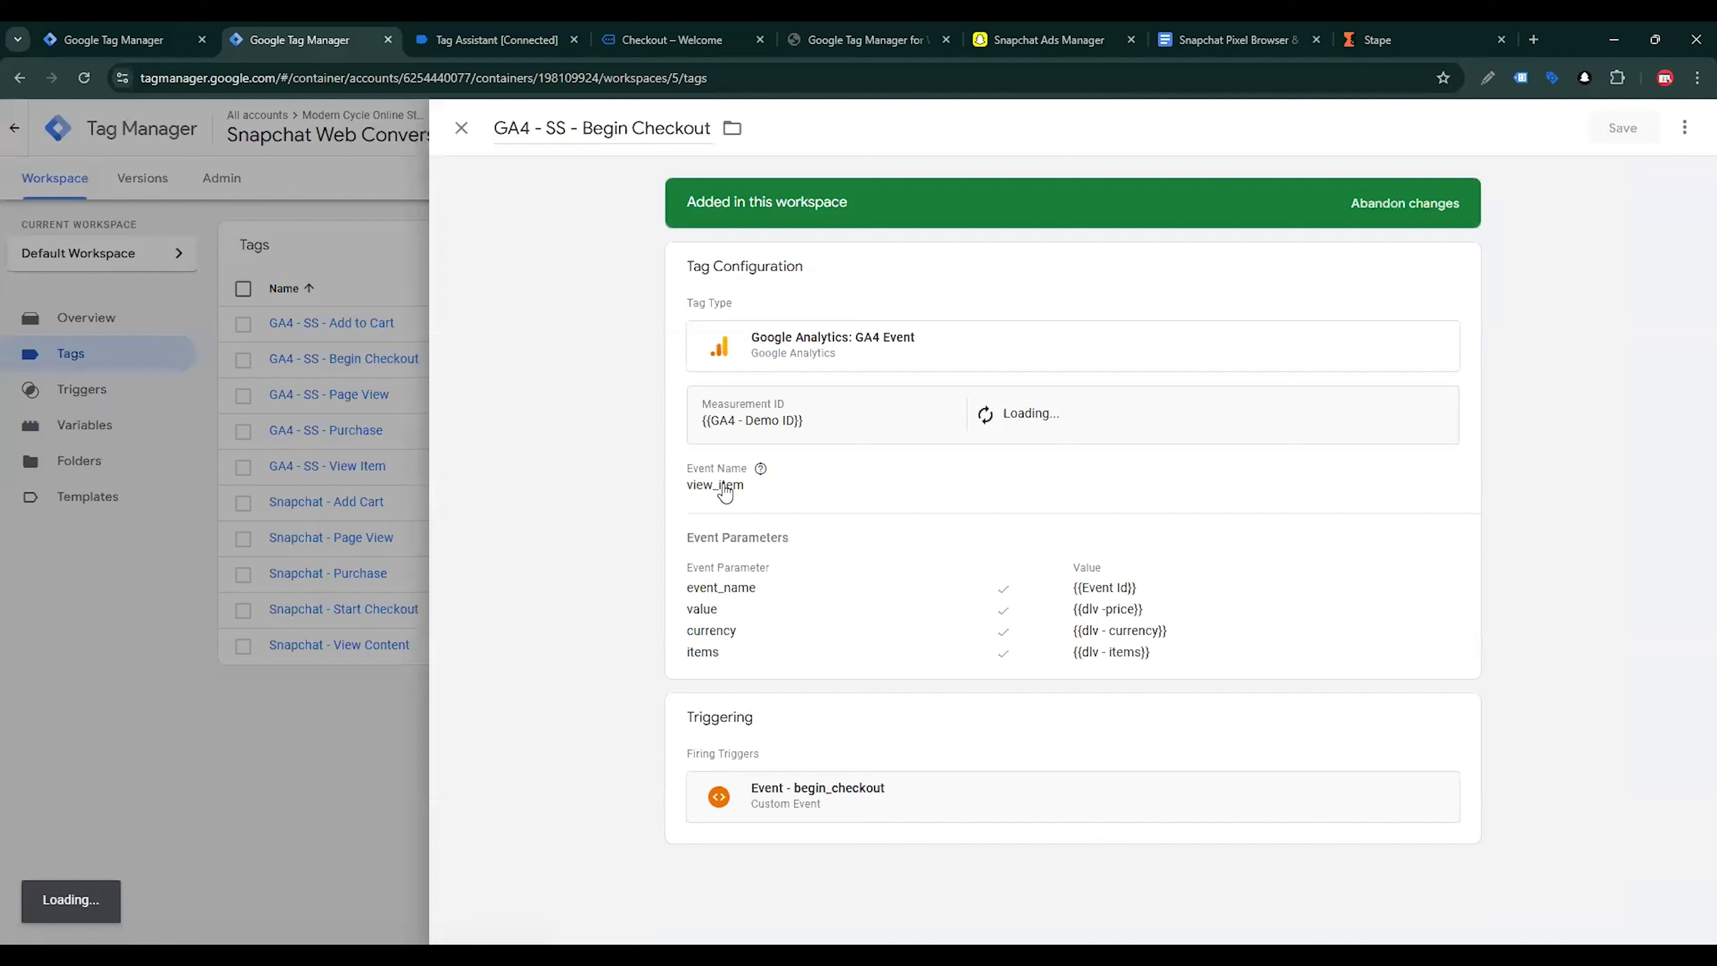
click(757, 500)
drag(747, 537, 679, 545)
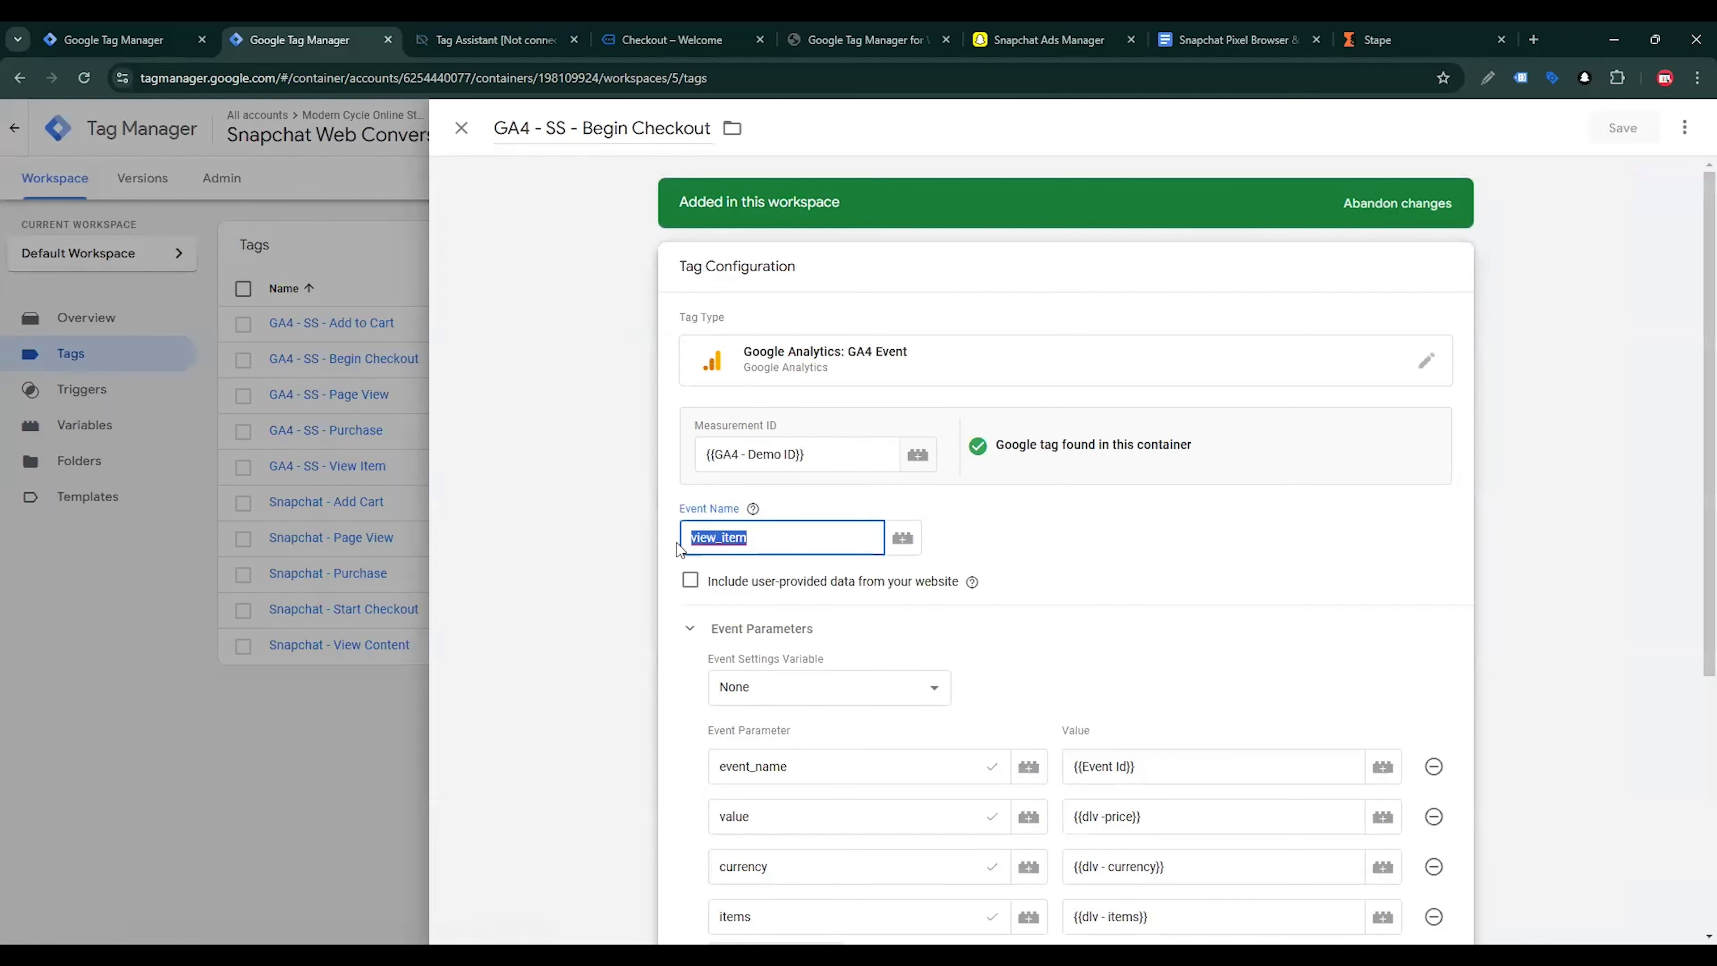
key(BackSpace)
click(497, 39)
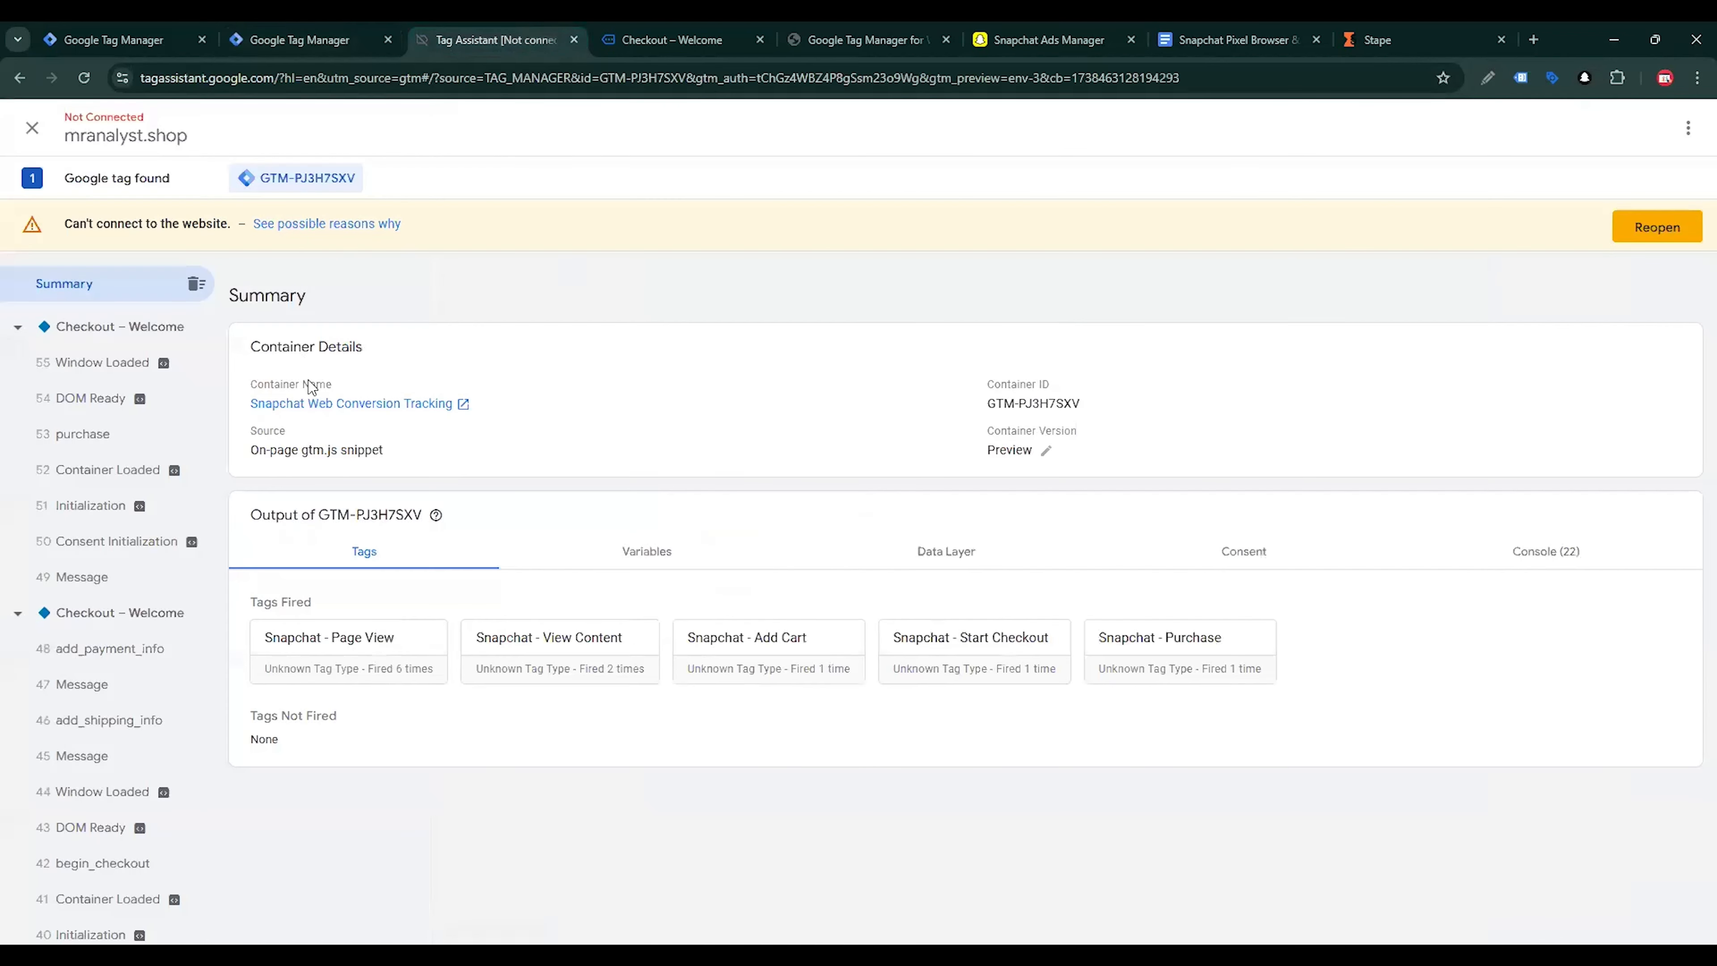
click(300, 39)
key(ctrl+v)
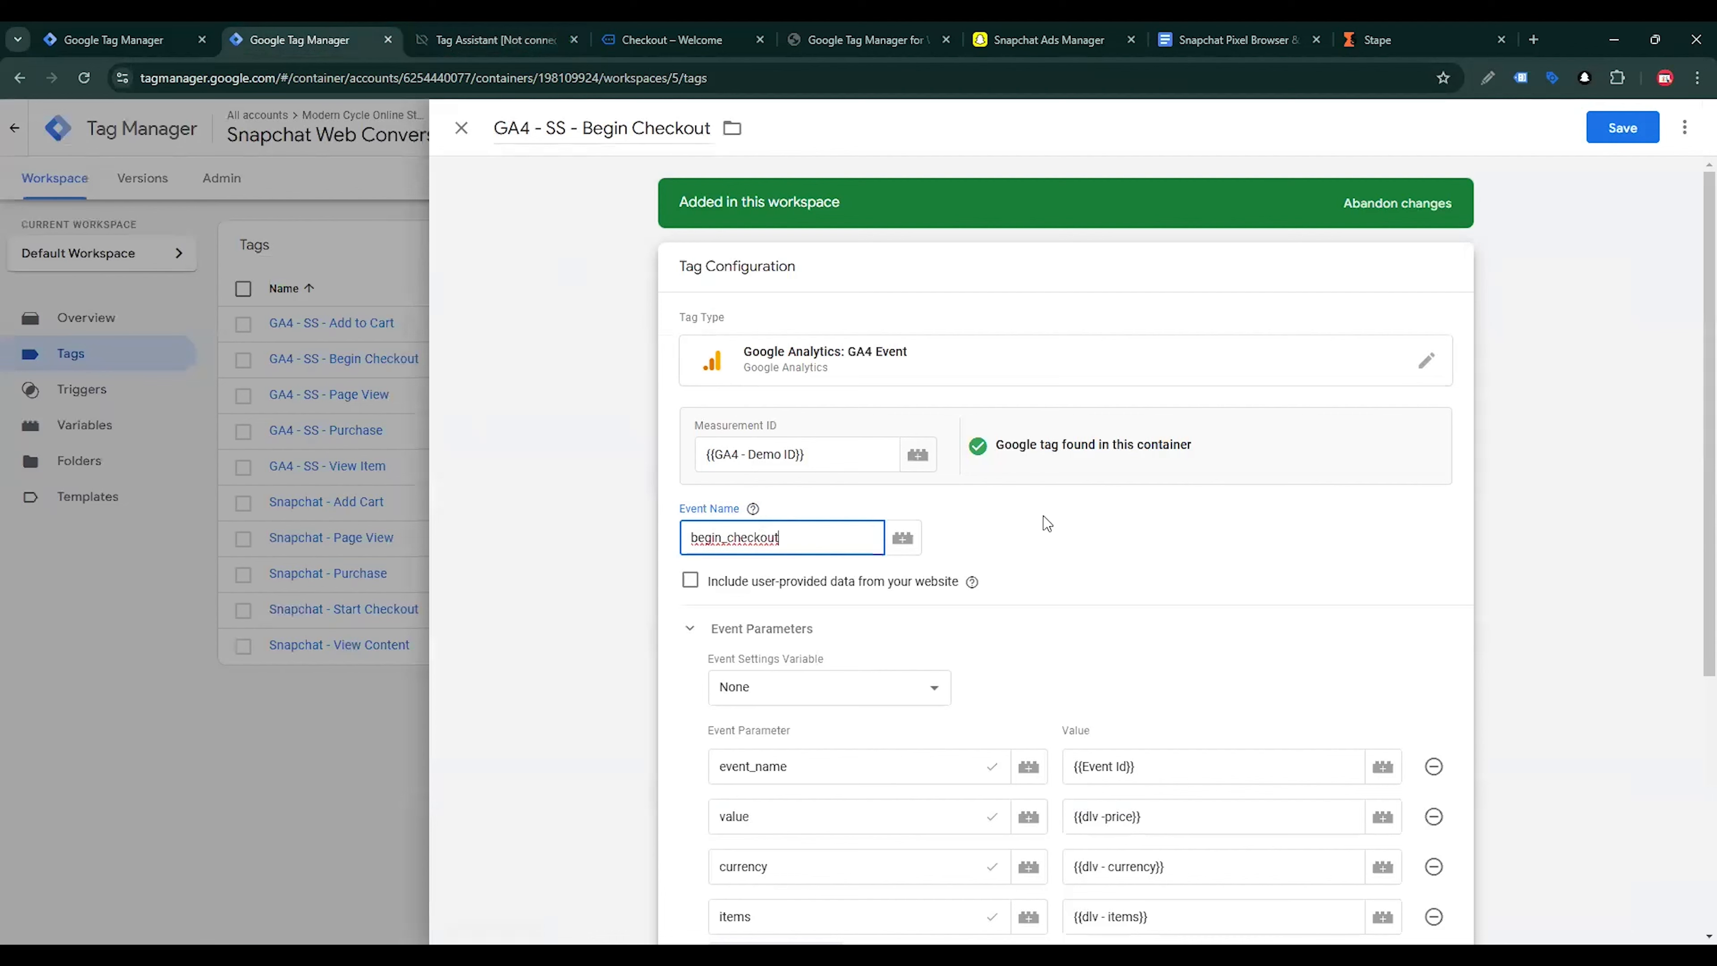
click(1623, 128)
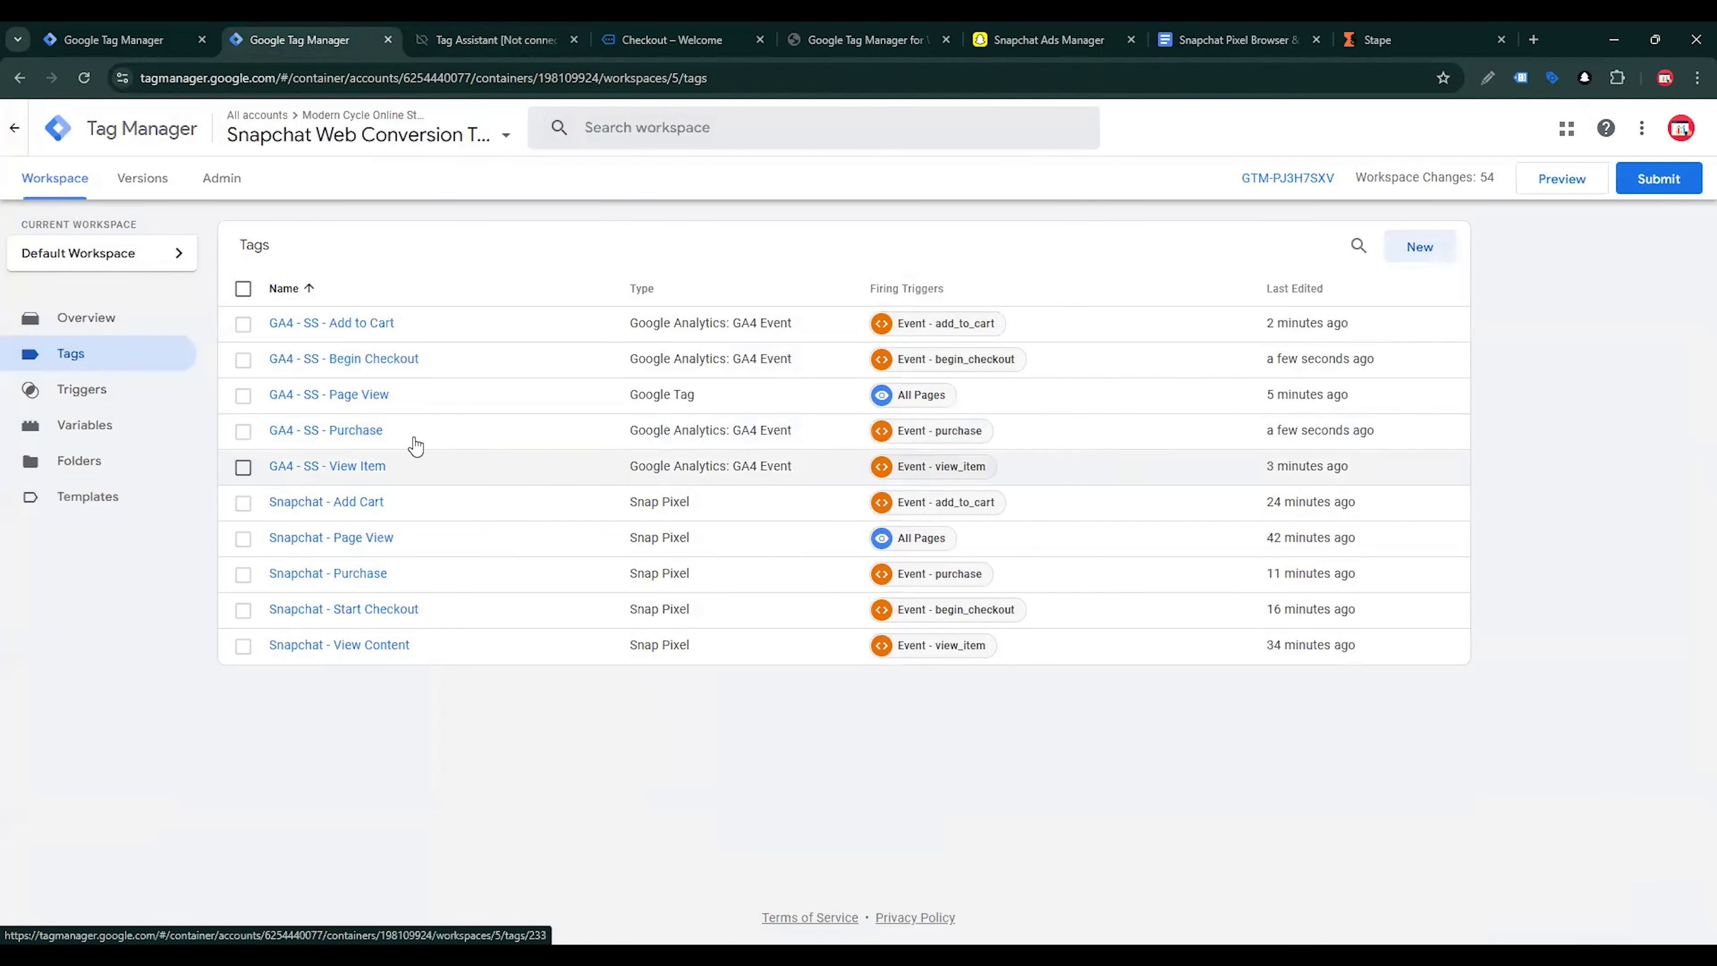
Open the GA4 - SS - Add to Cart tag and copy the add_to_cart event name from the event list in Tag Assistant
click(367, 330)
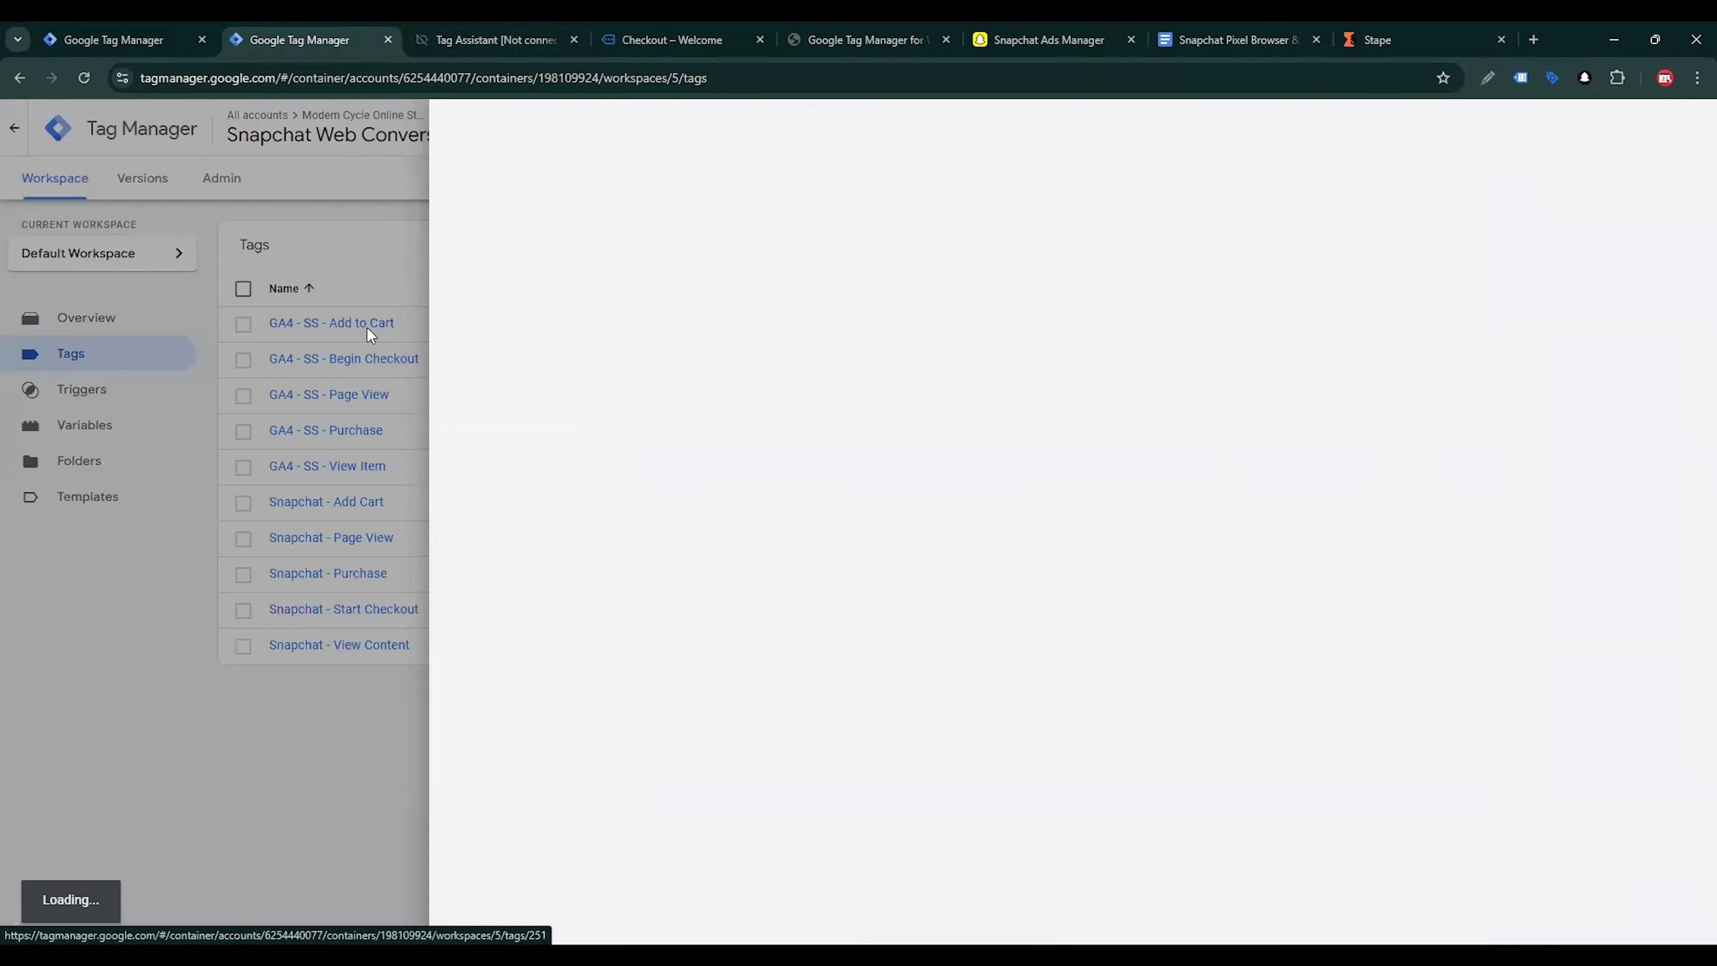
mouse_move(739, 512)
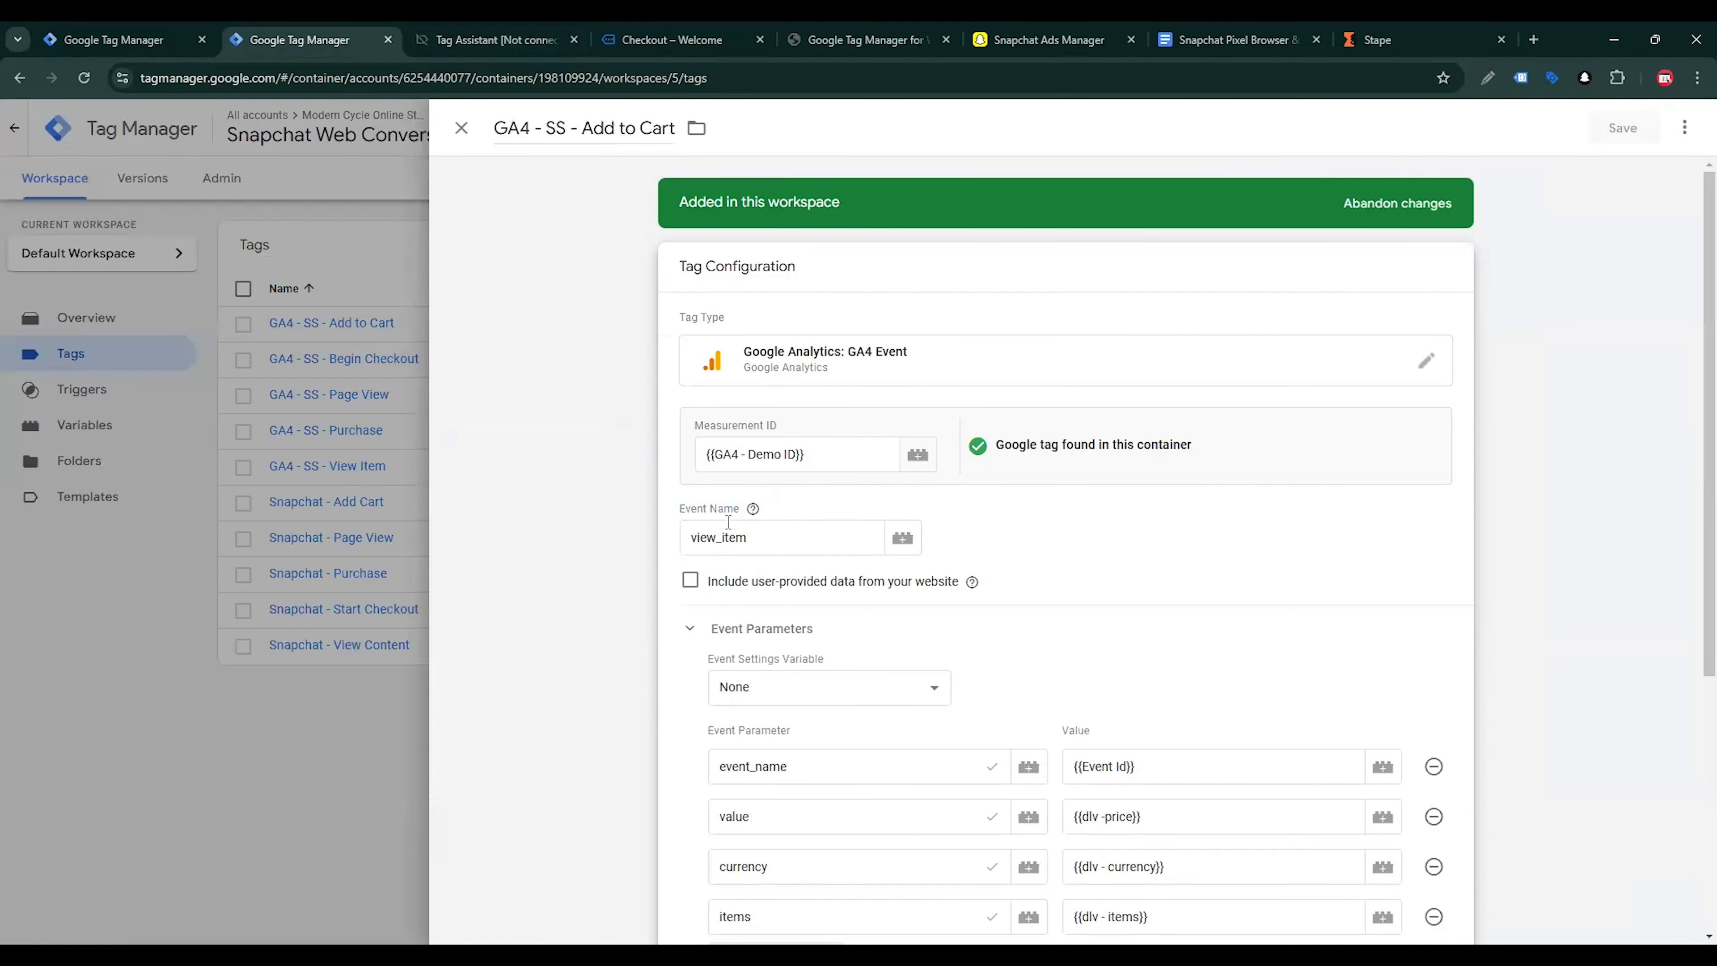
click(494, 39)
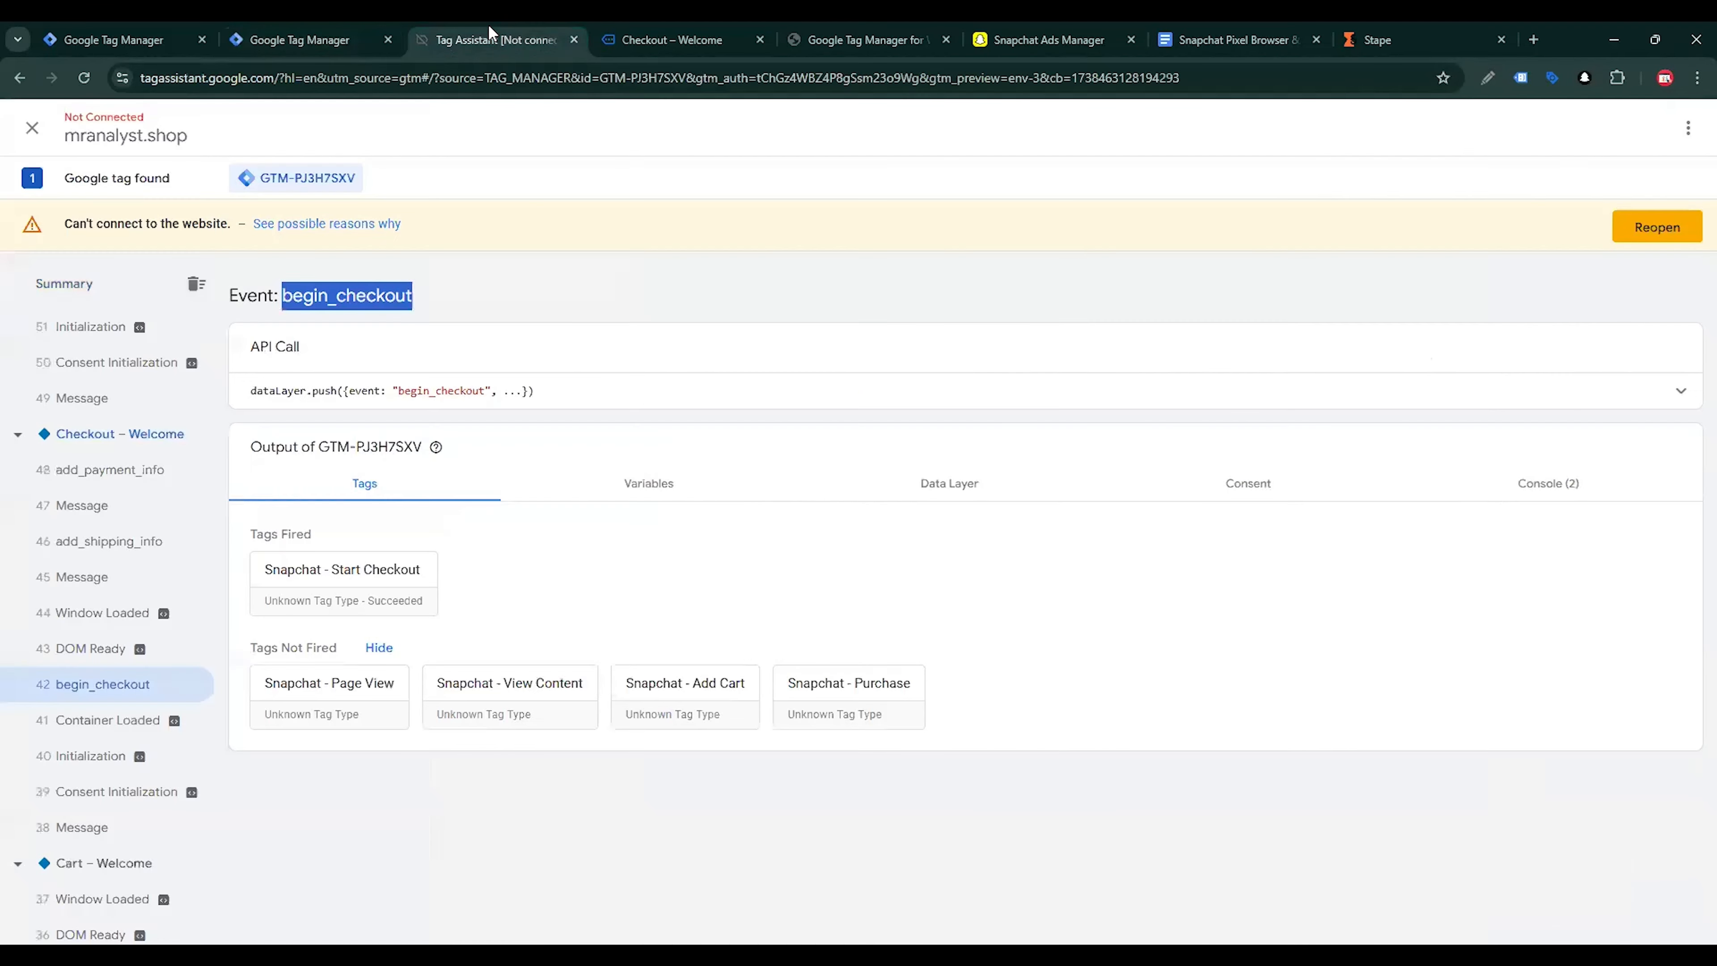
scroll(128, 764, down, 4)
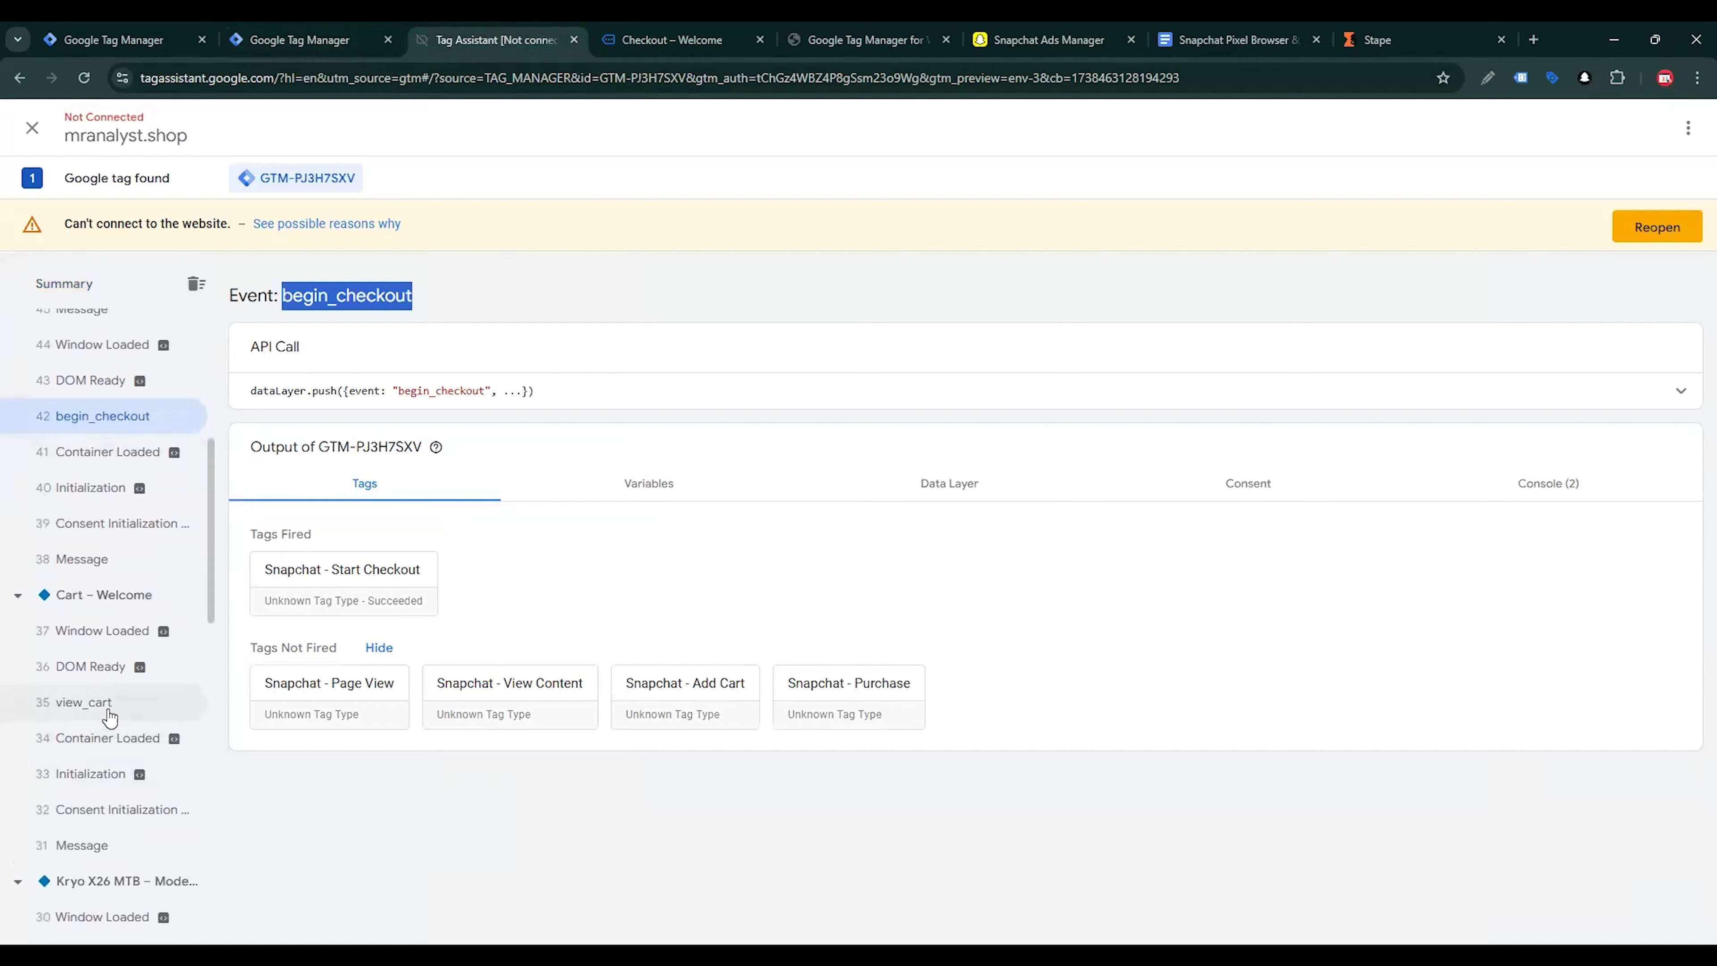
scroll(118, 738, down, 5)
scroll(132, 809, down, 5)
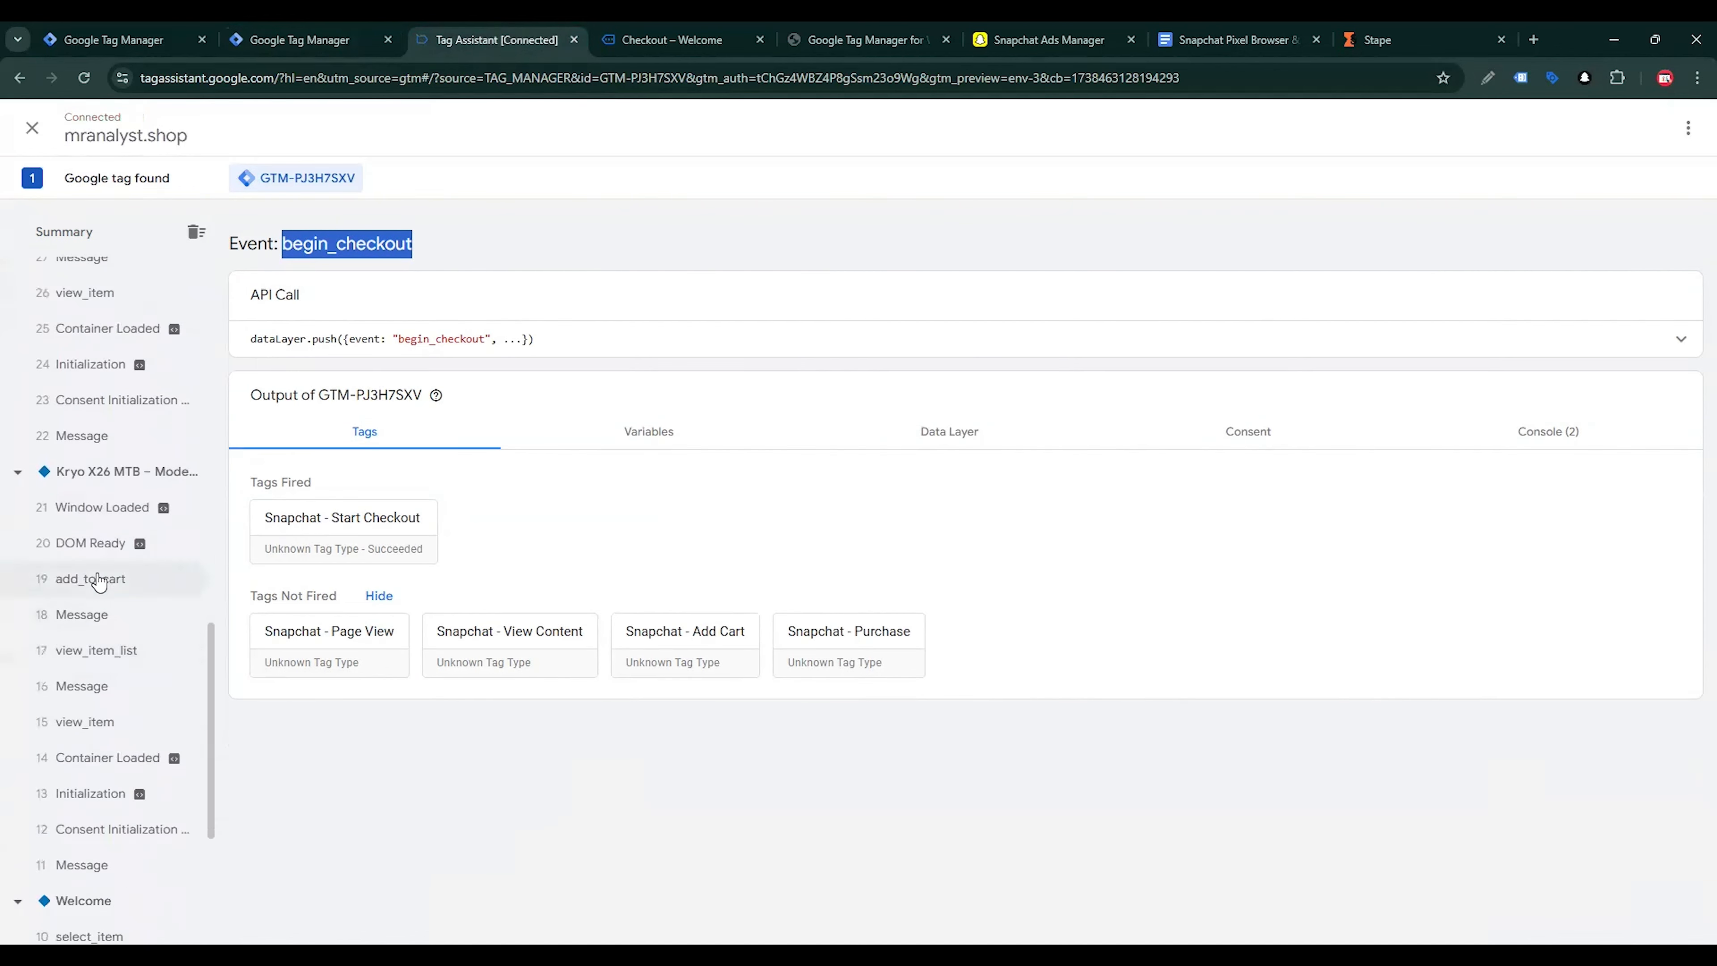
click(100, 580)
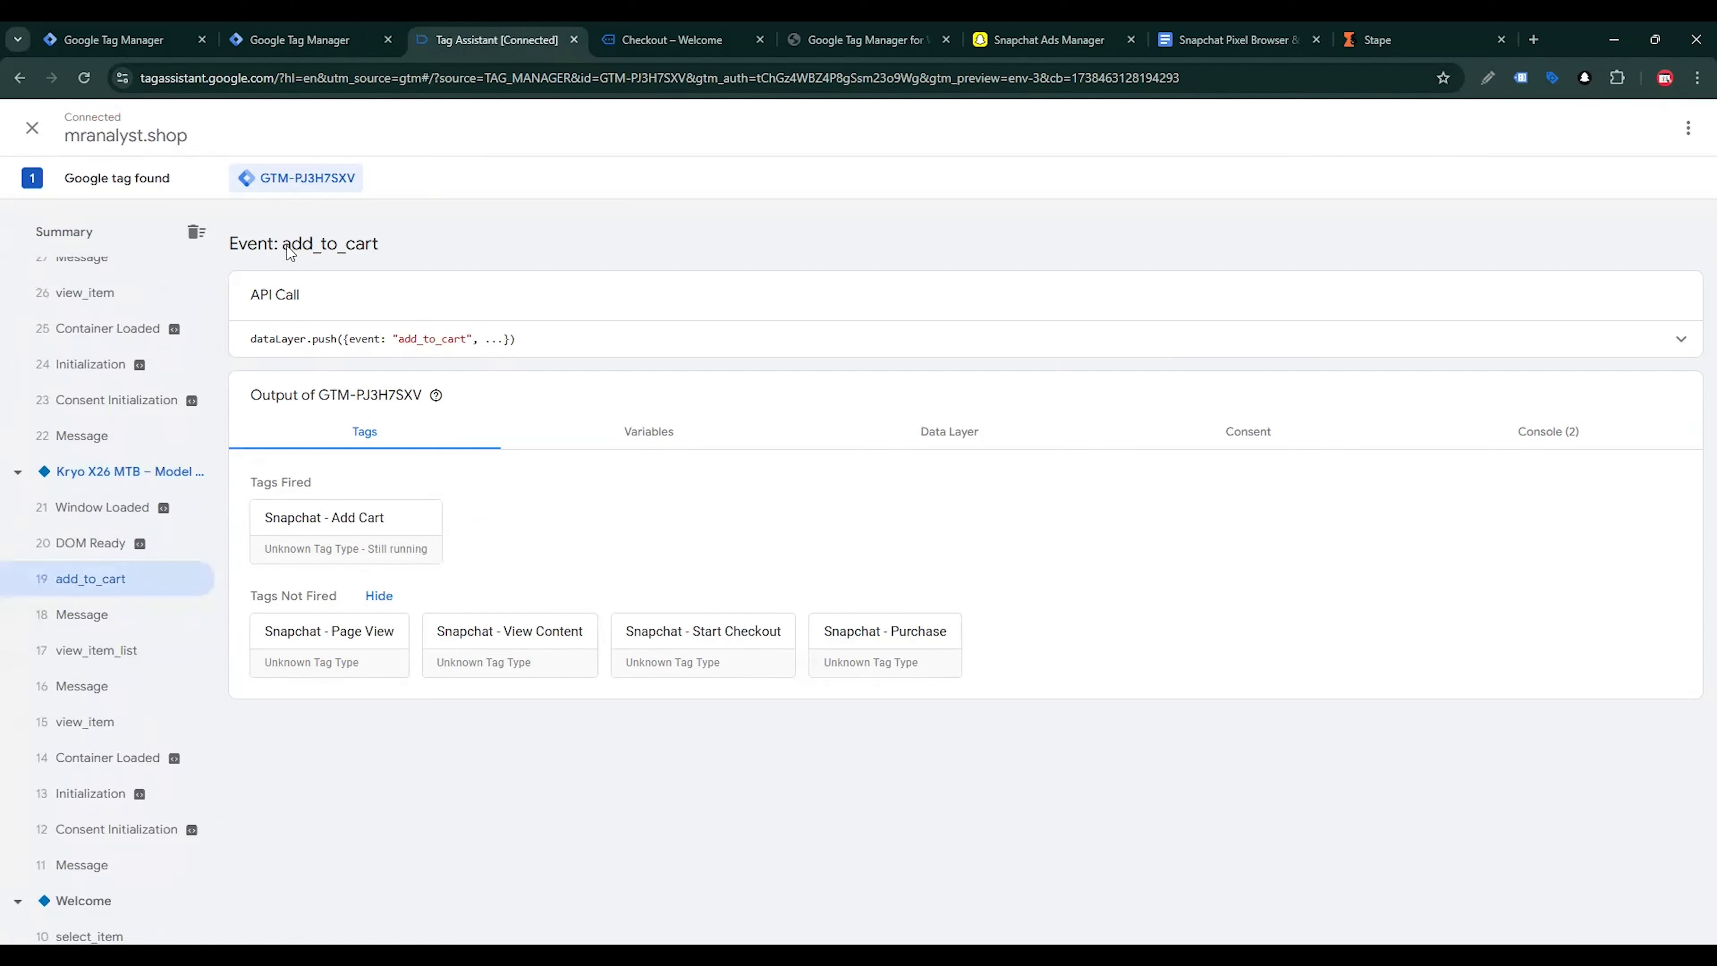
drag(283, 245, 378, 255)
Return to Tag Manager, set the Add to Cart tag's event name to add_to_cart and save the tag
click(300, 39)
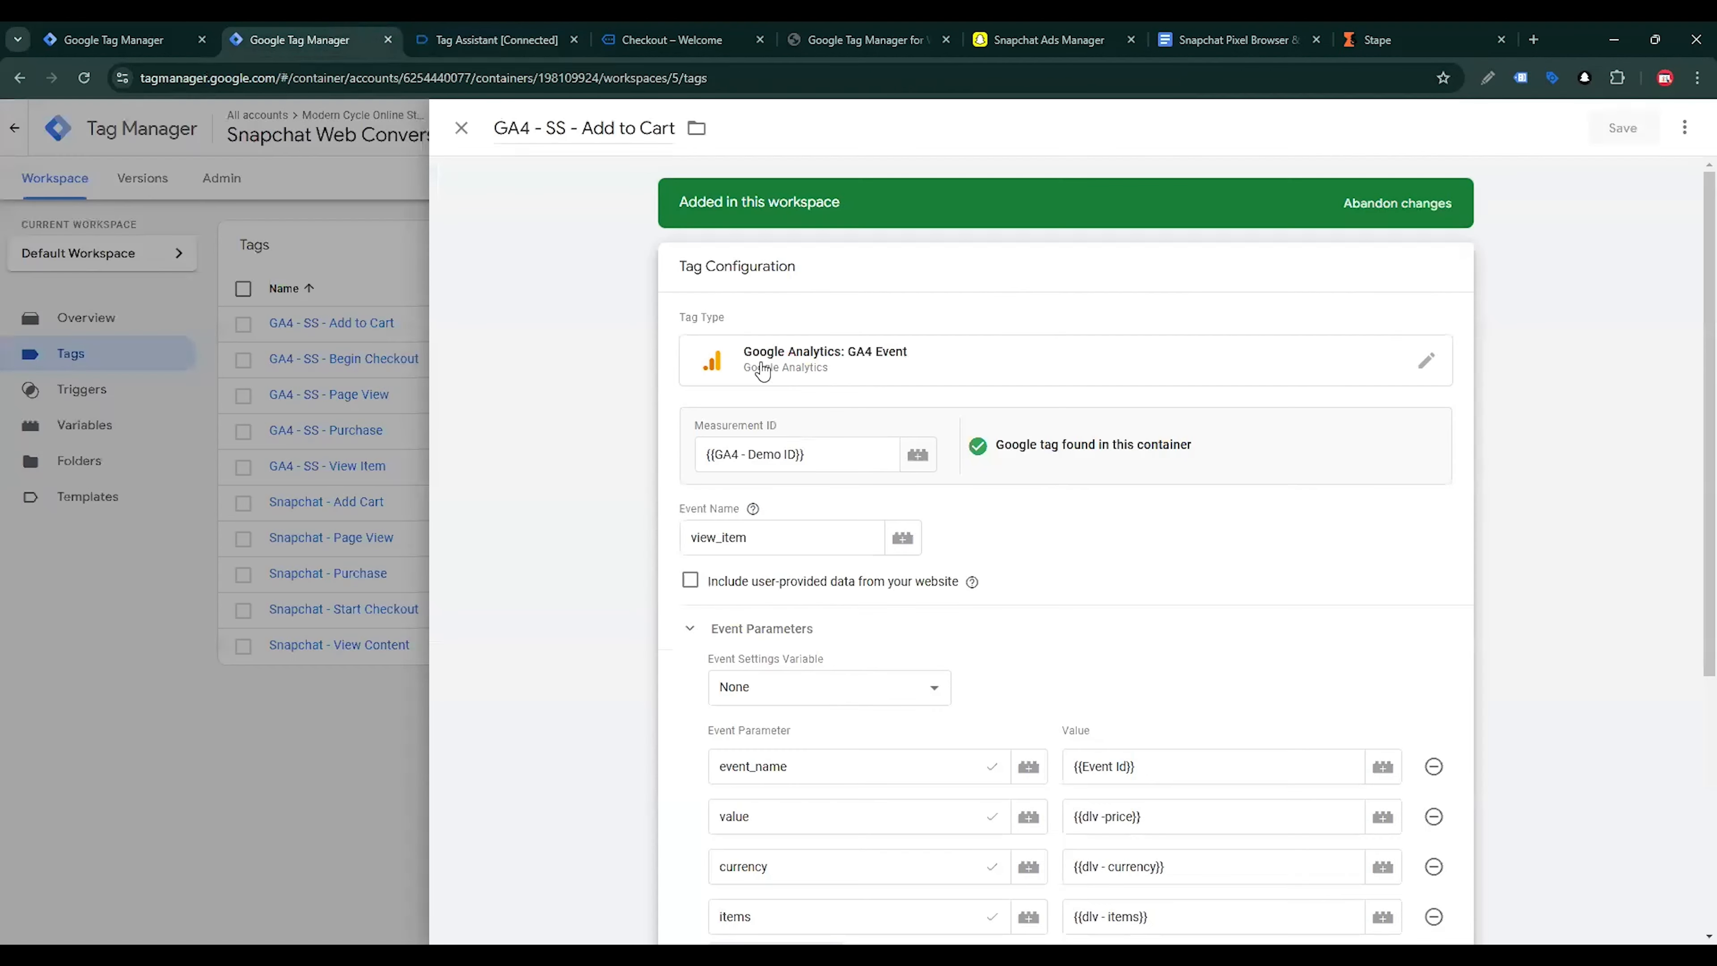
click(814, 463)
double_click(783, 554)
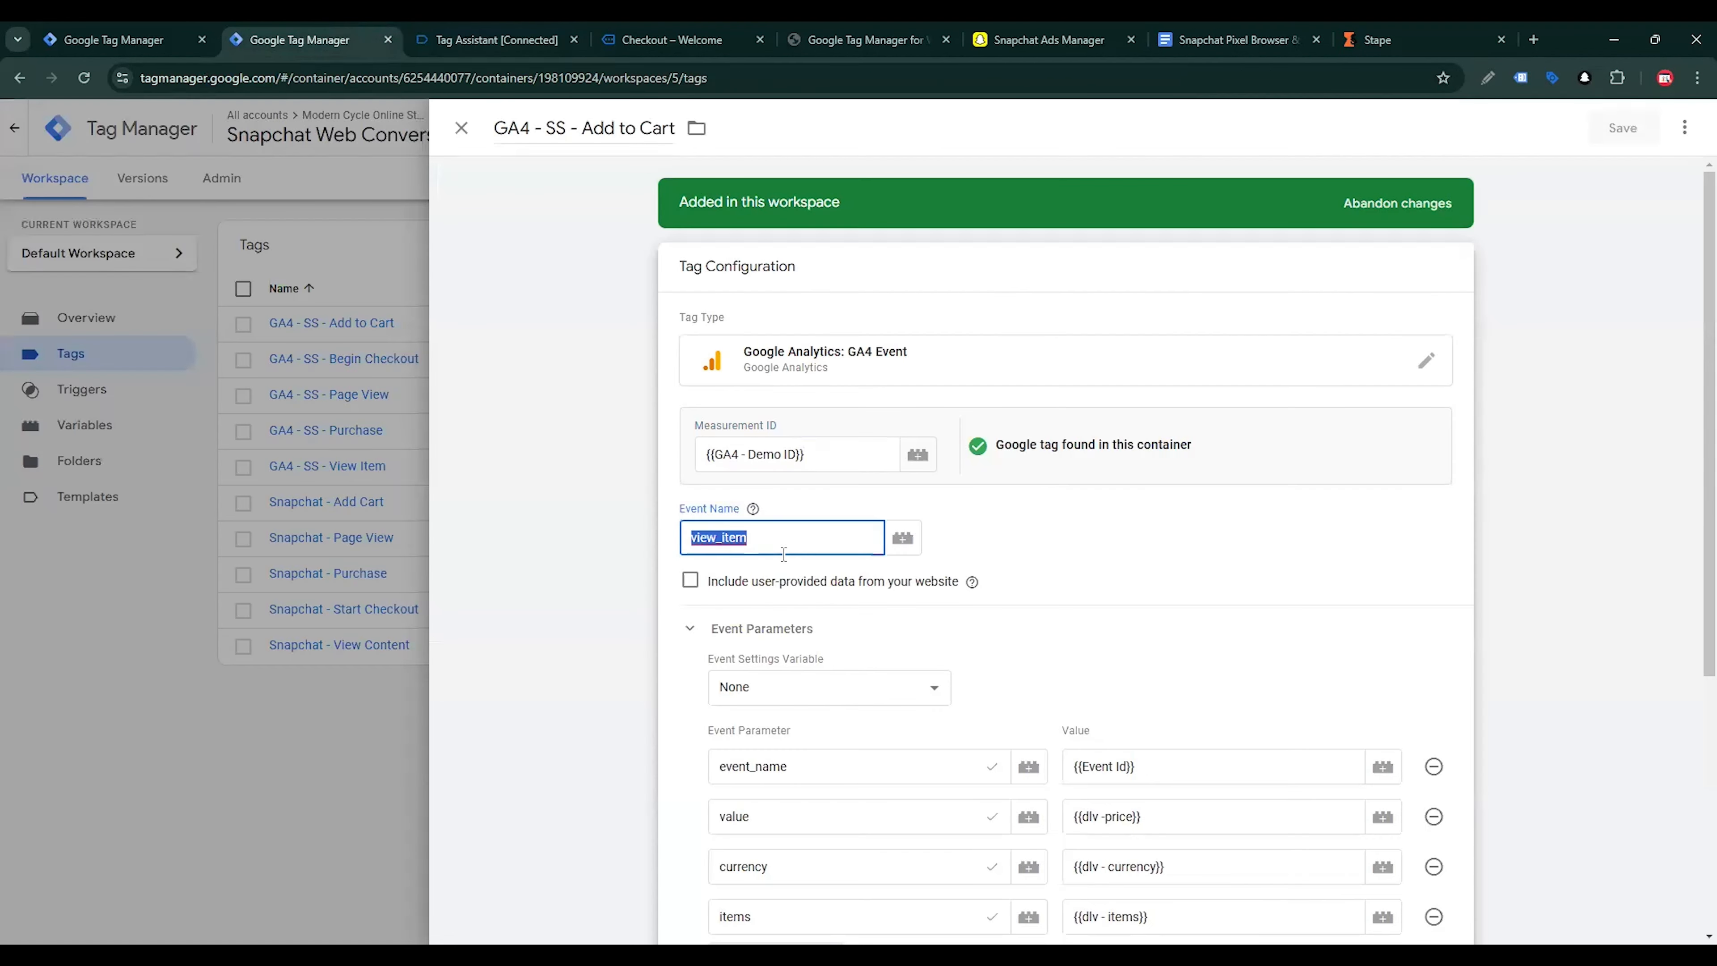
text(add_to_cart)
click(1620, 130)
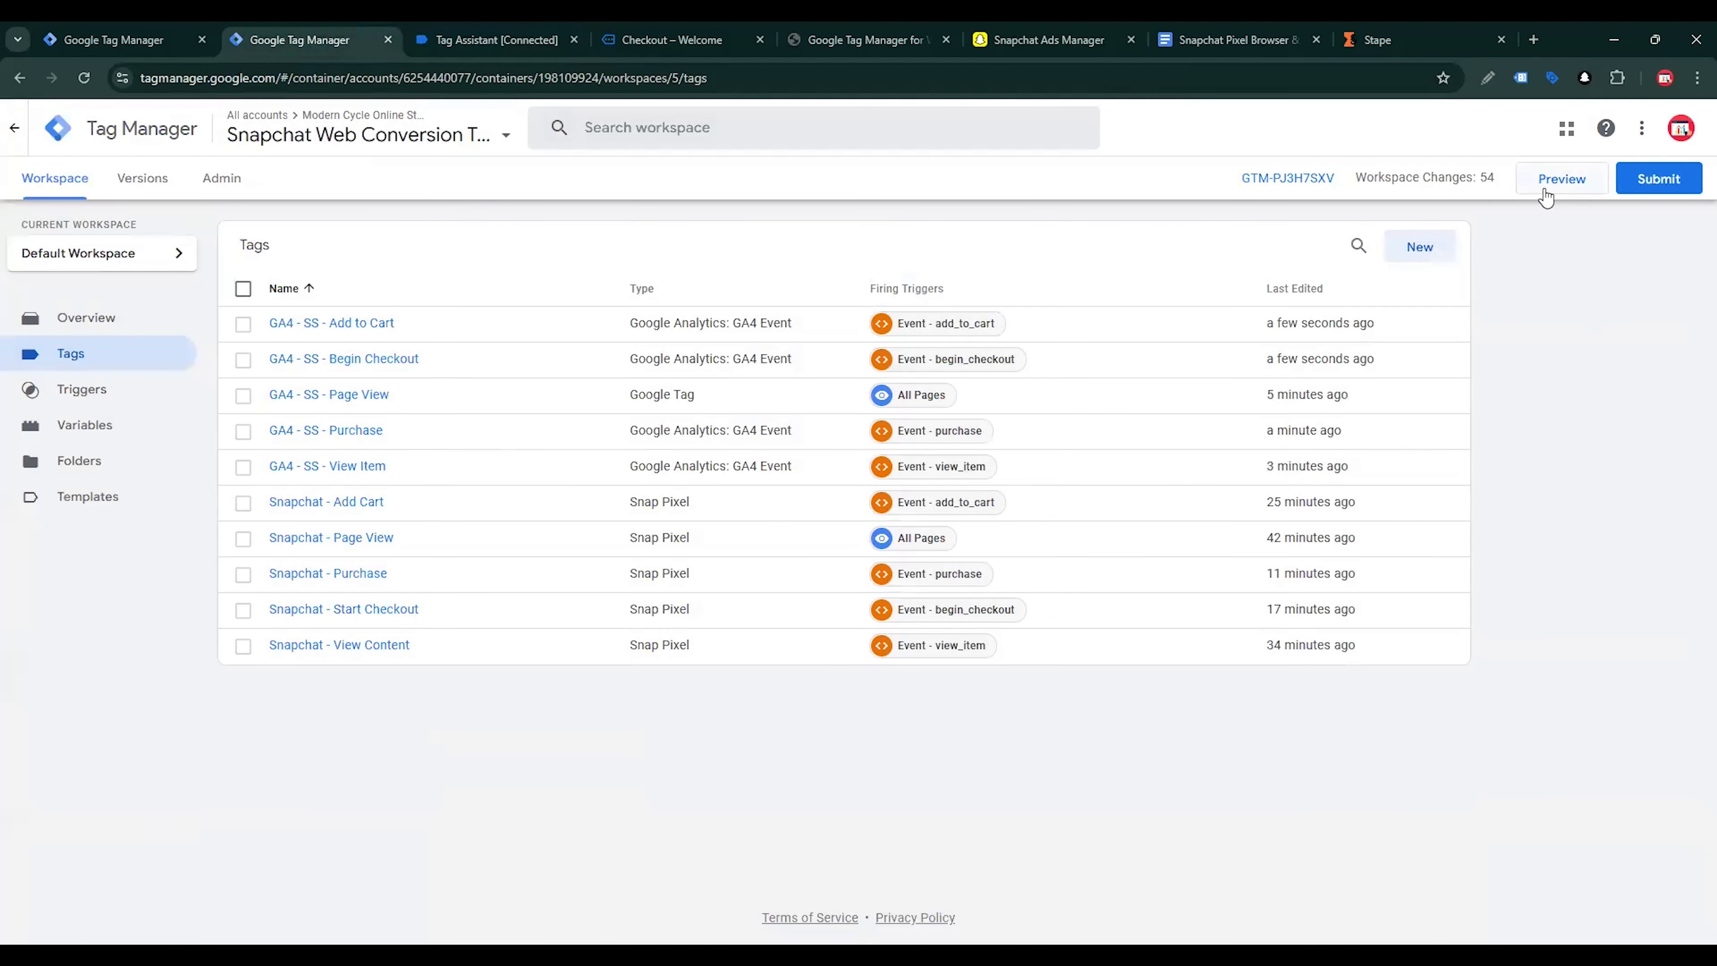
Start a preview session of the web container in Tag Assistant and switch to the connected mranalyst.shop page
click(1546, 196)
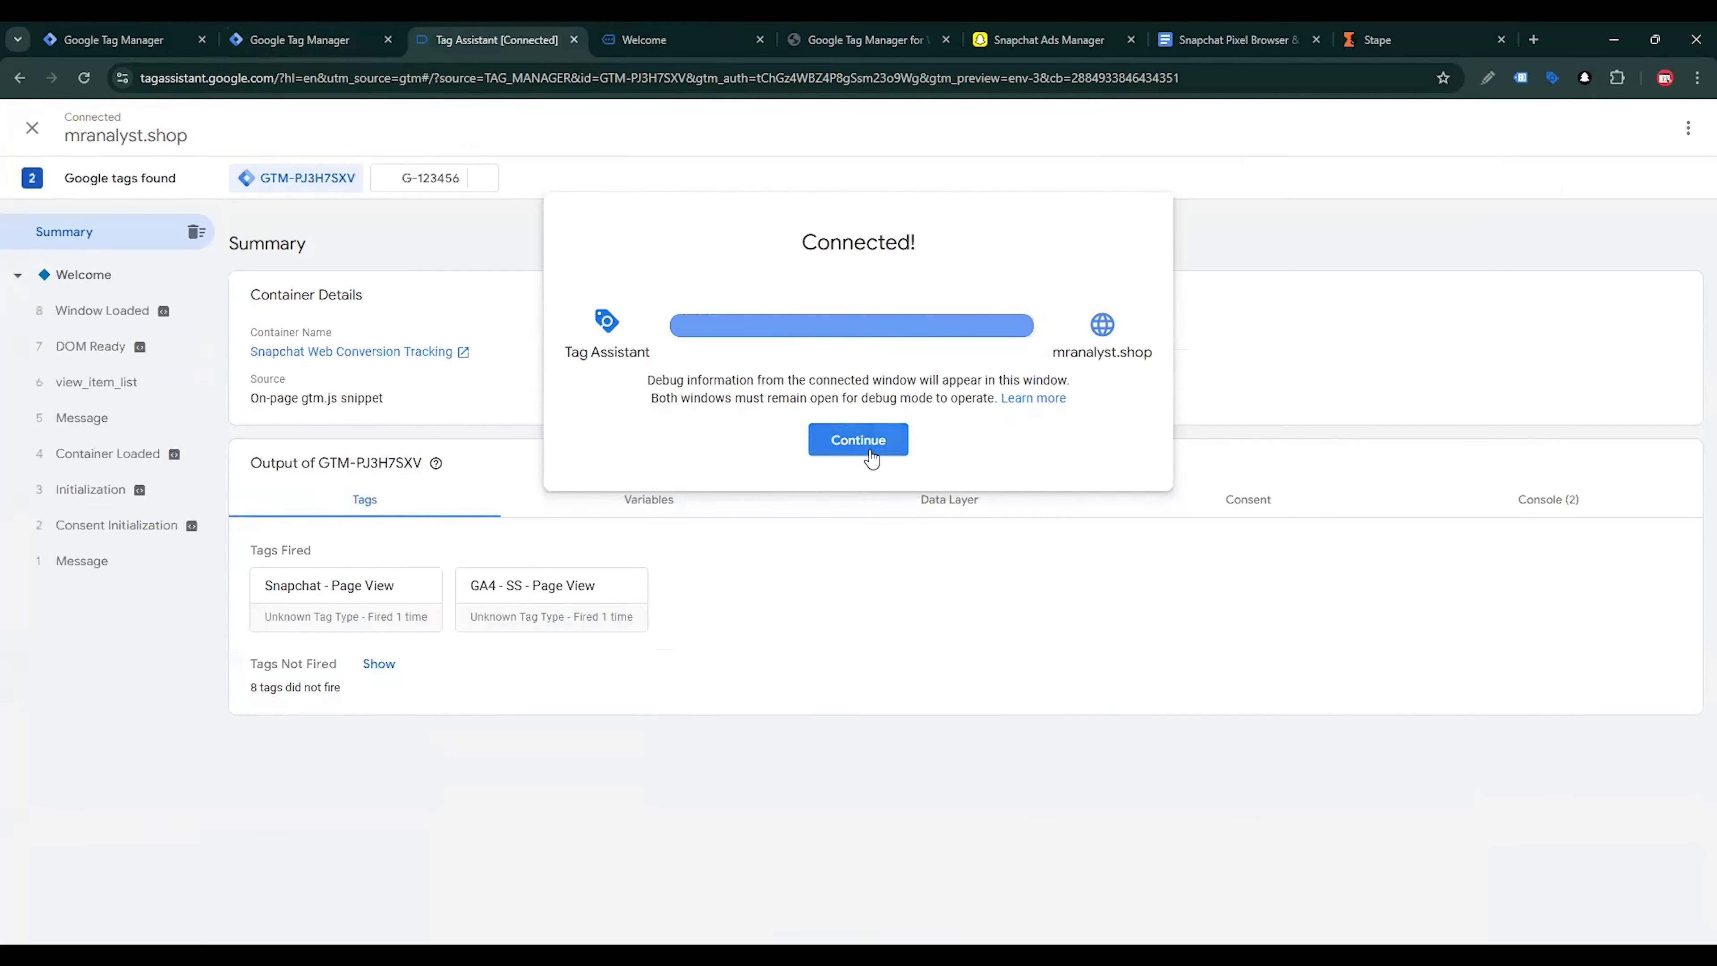
click(865, 444)
click(691, 28)
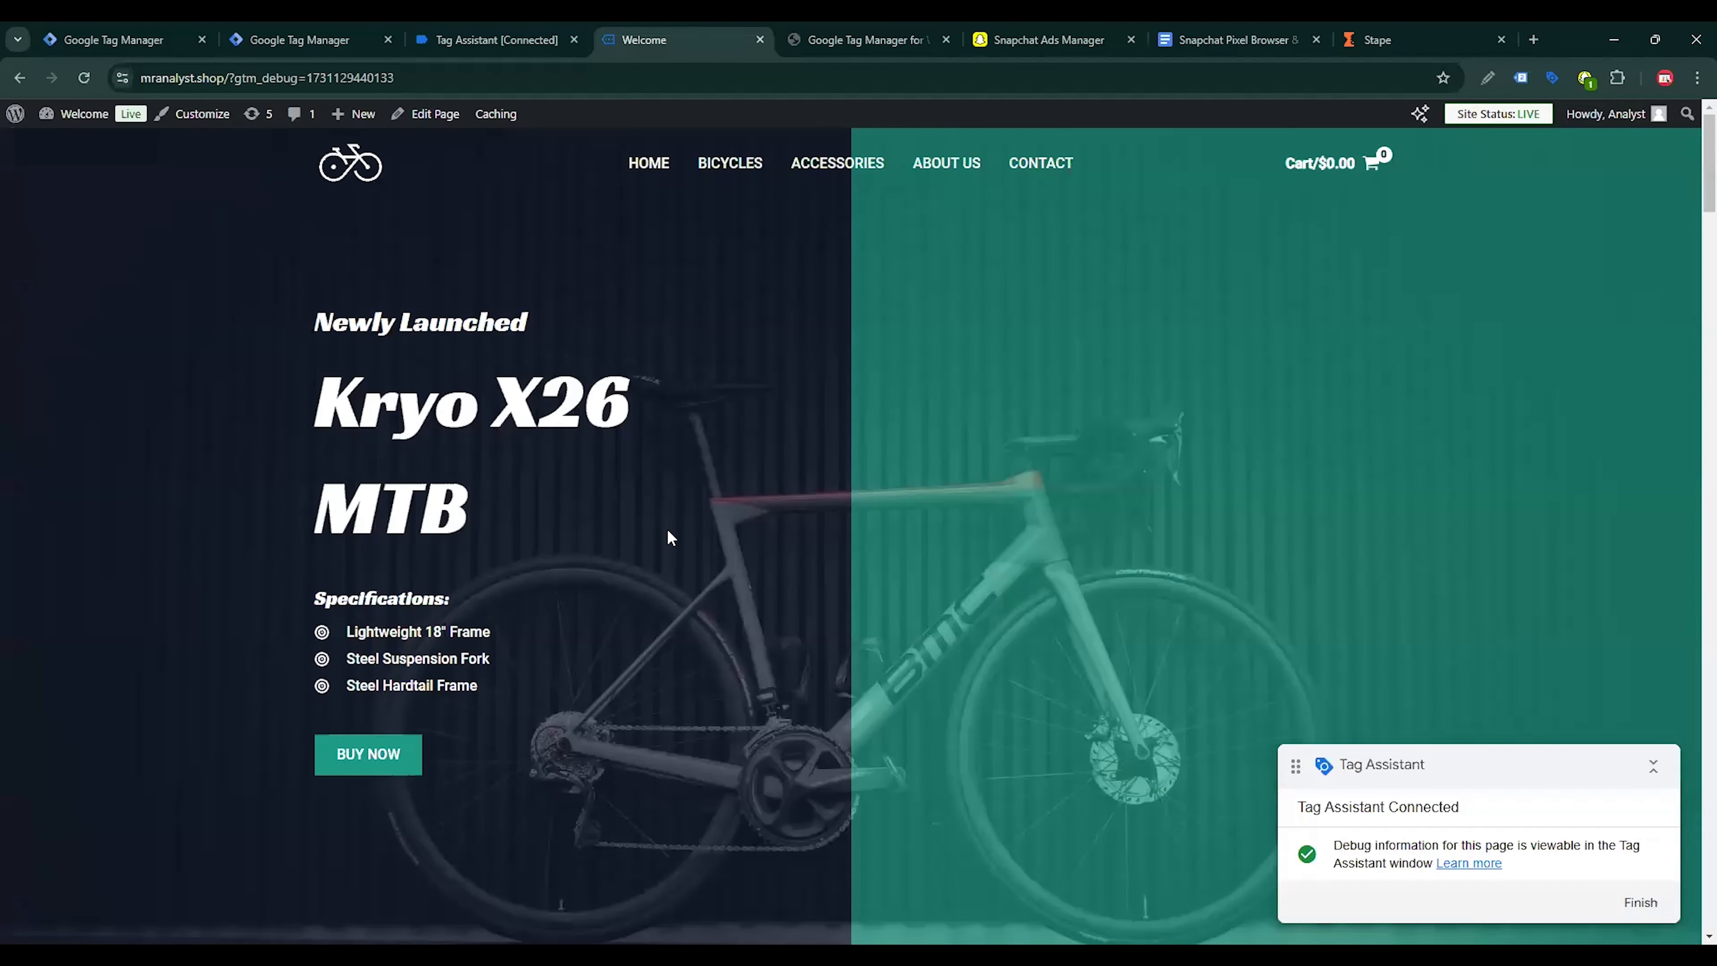
Add the Kryo X26 MTB – Model K bicycle to the shop cart and open the cart page
scroll(670, 534, down, 10)
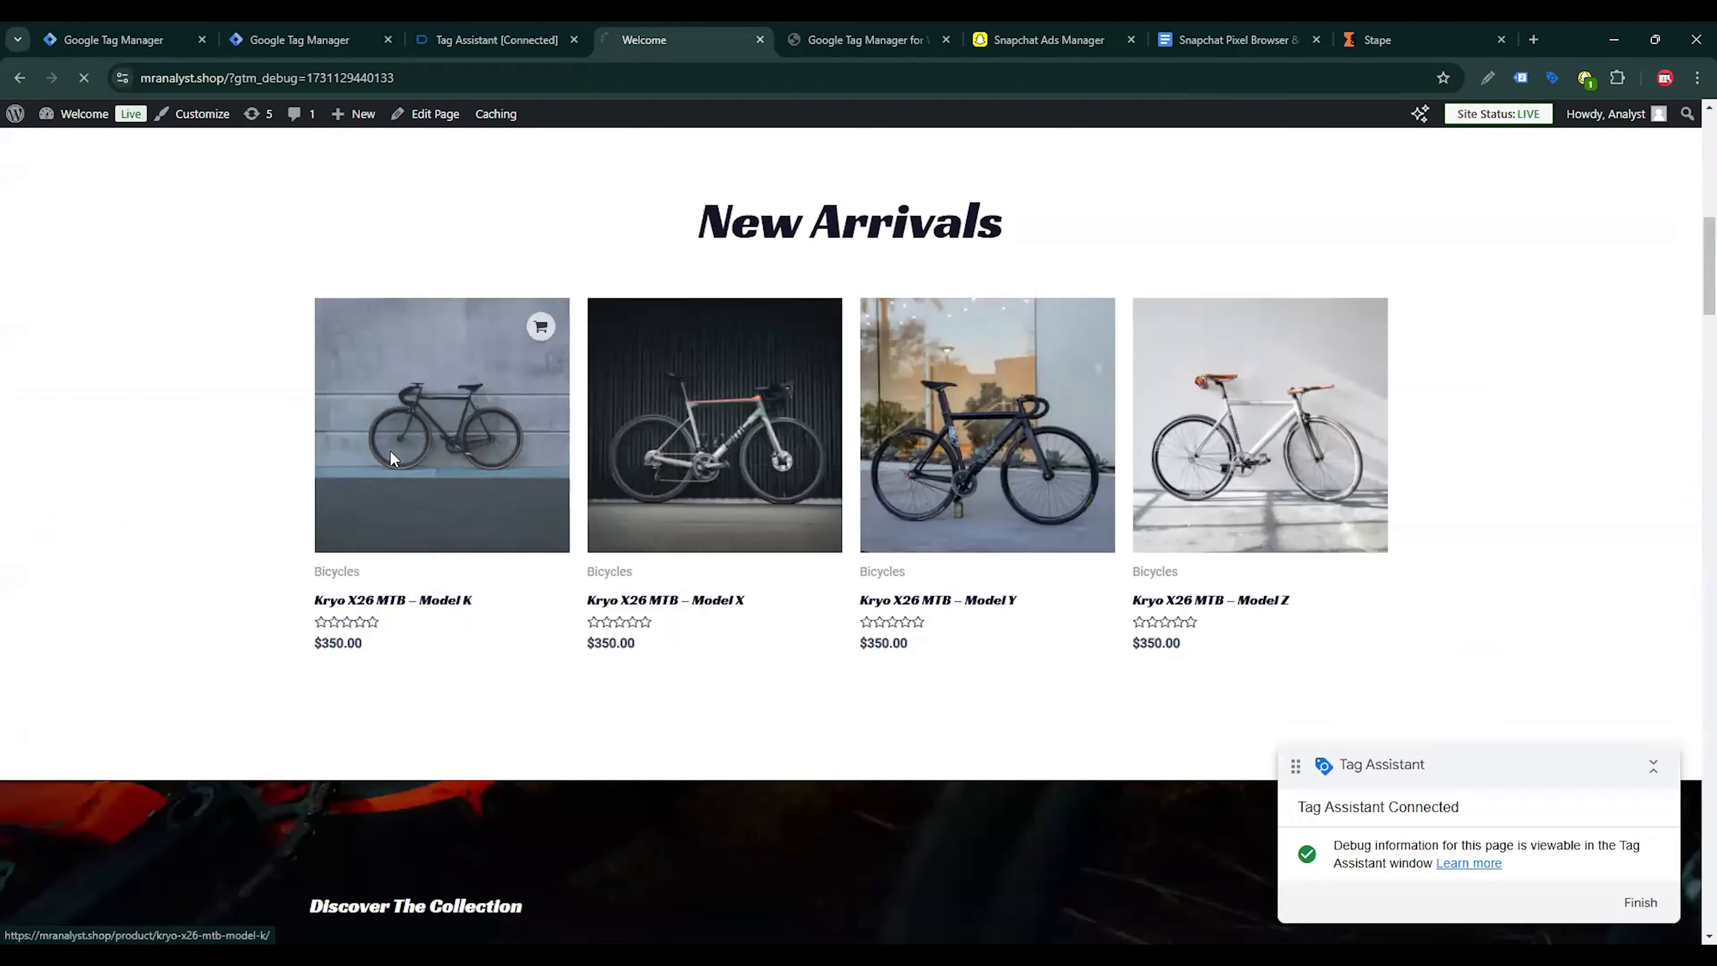
click(390, 452)
click(1043, 628)
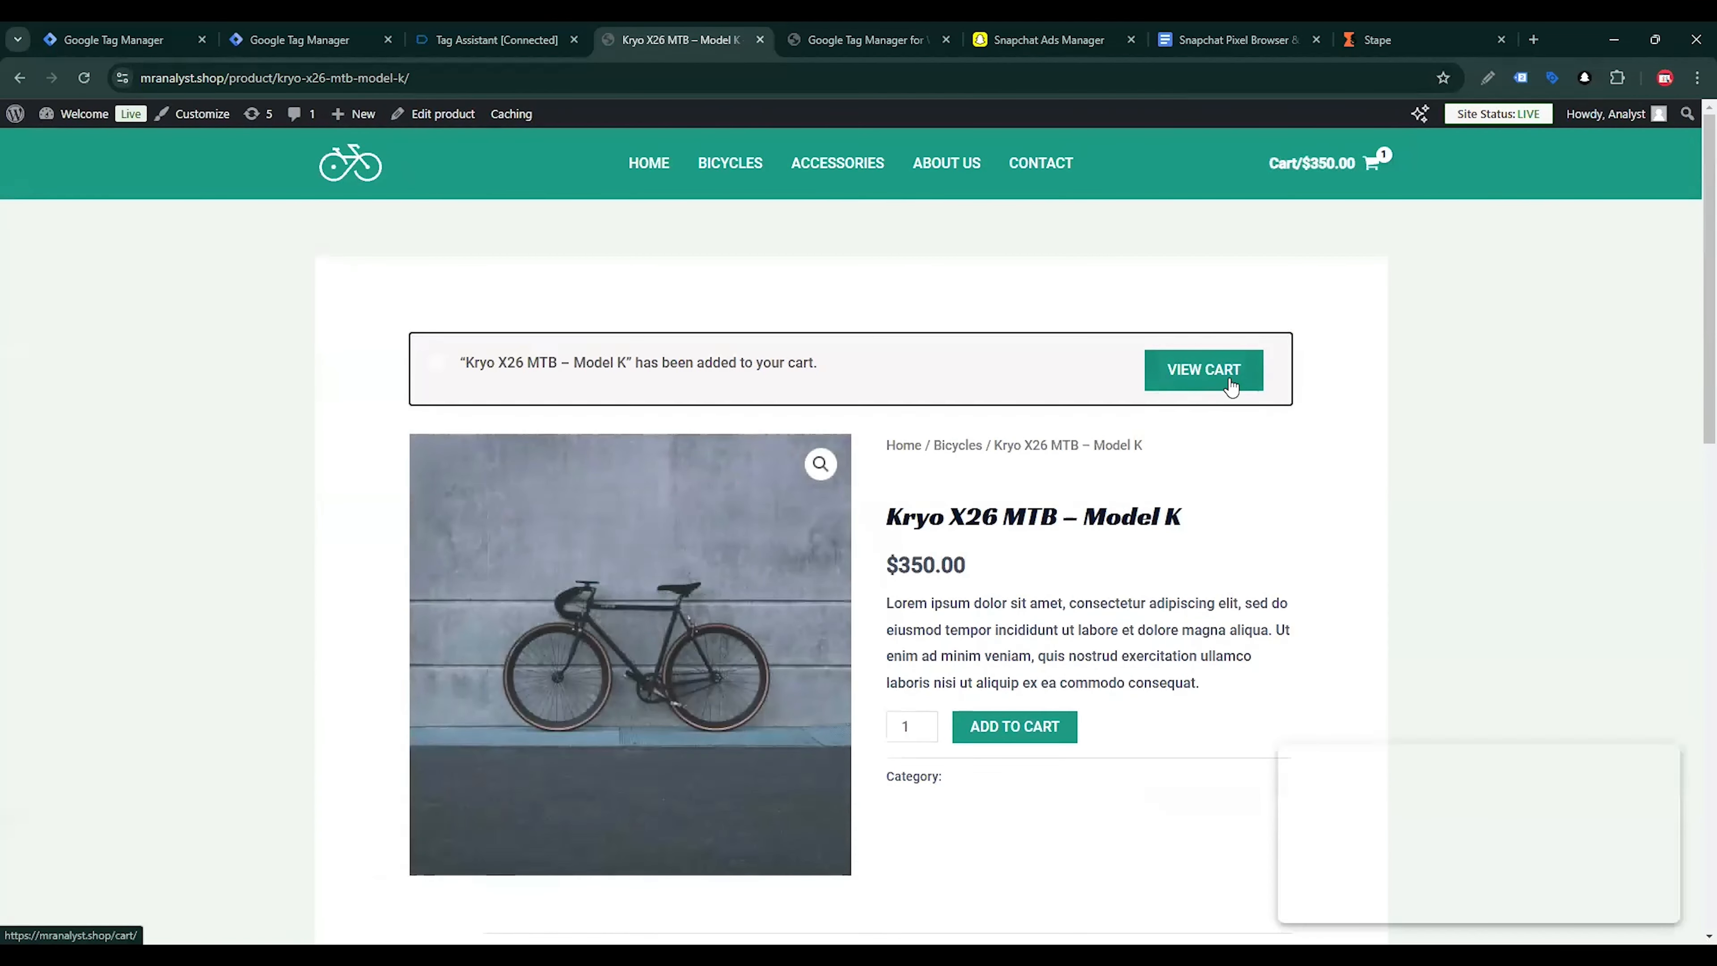
click(1230, 379)
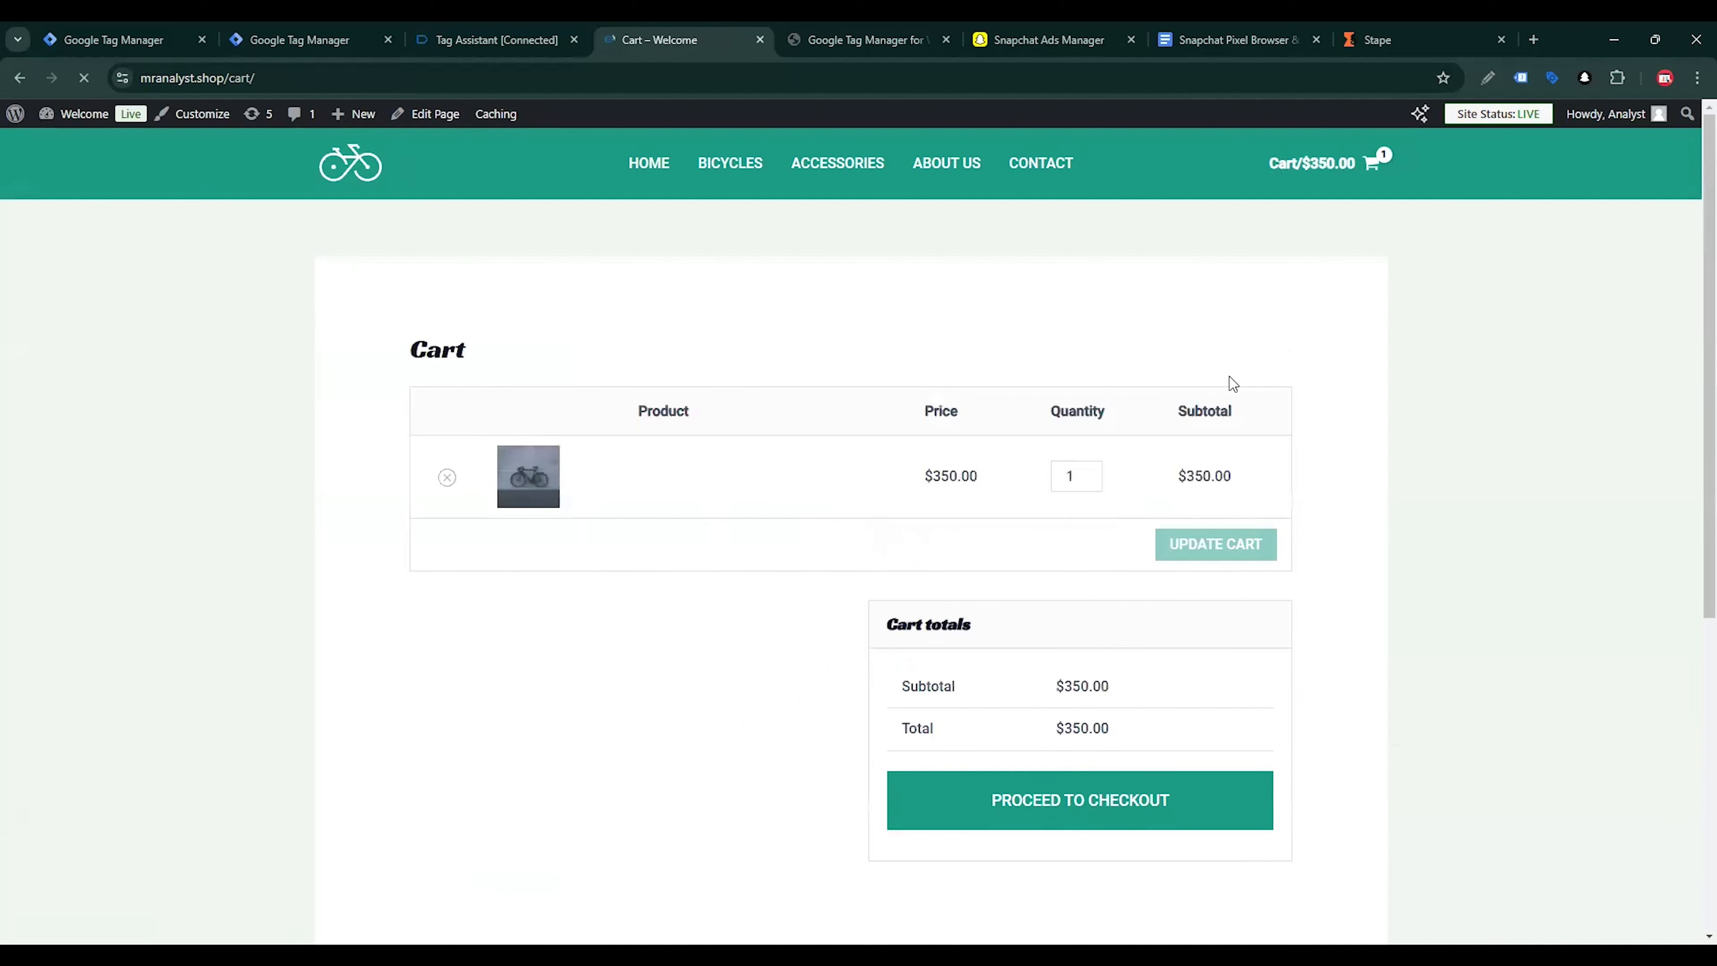
Check out the cart, place the cash-on-delivery order, and return to Tag Assistant to check which tags fired
click(1128, 792)
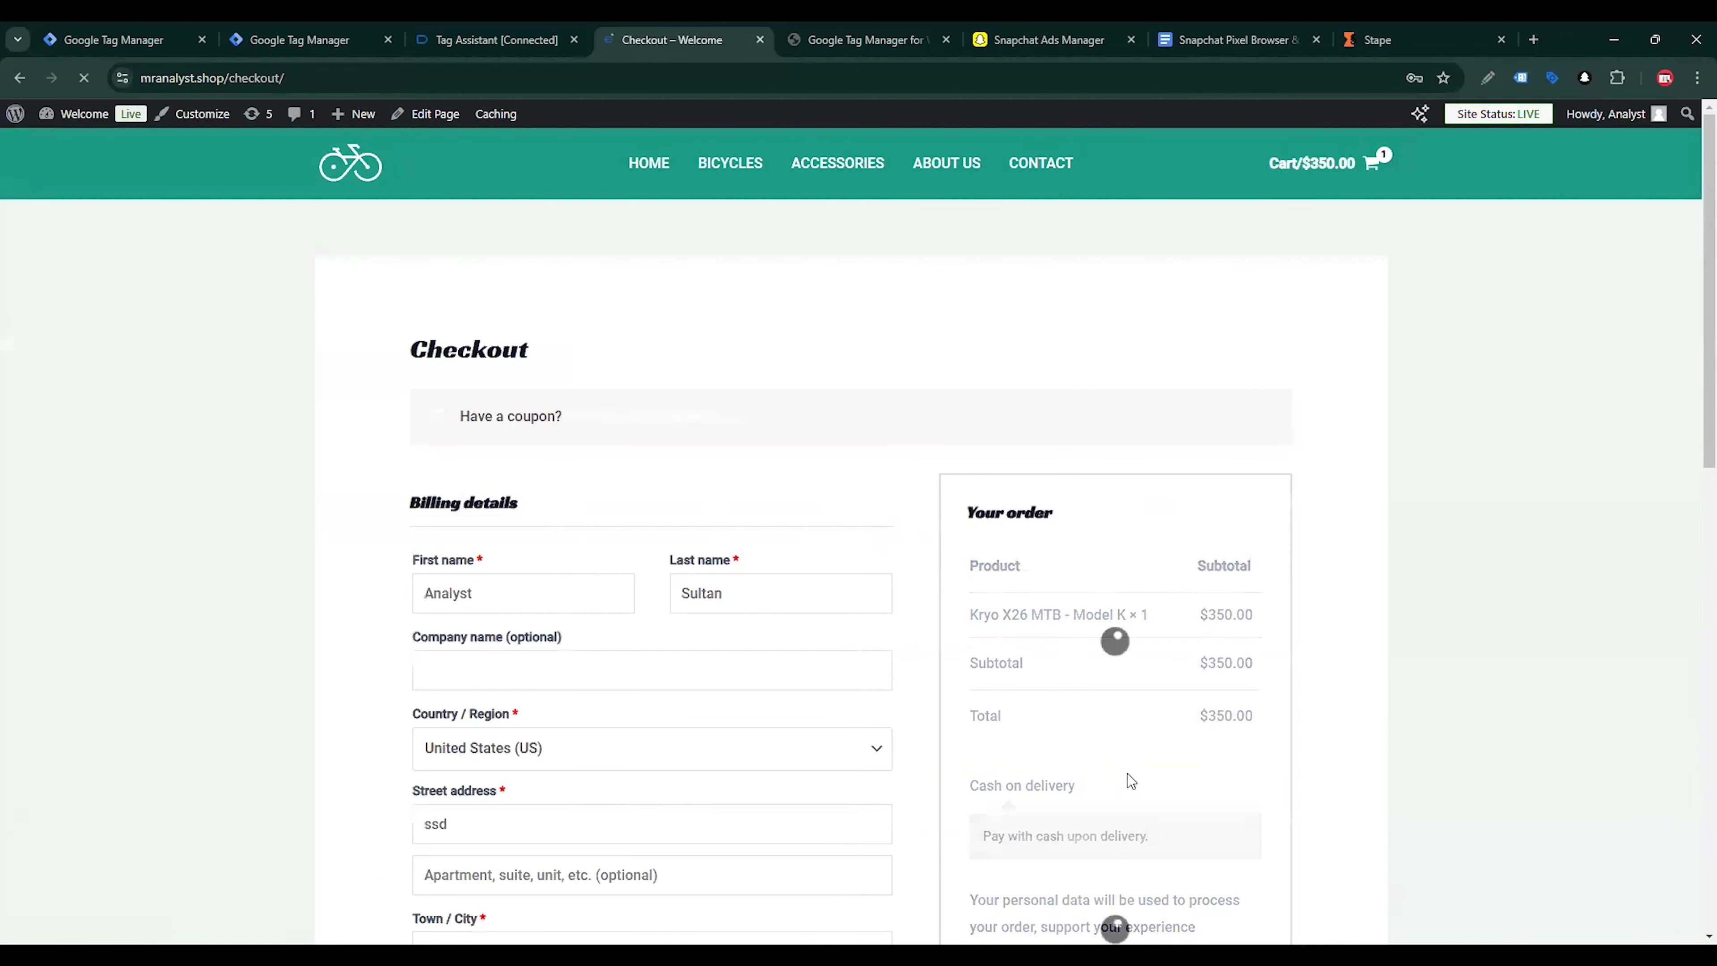
scroll(1131, 781, down, 5)
click(1130, 508)
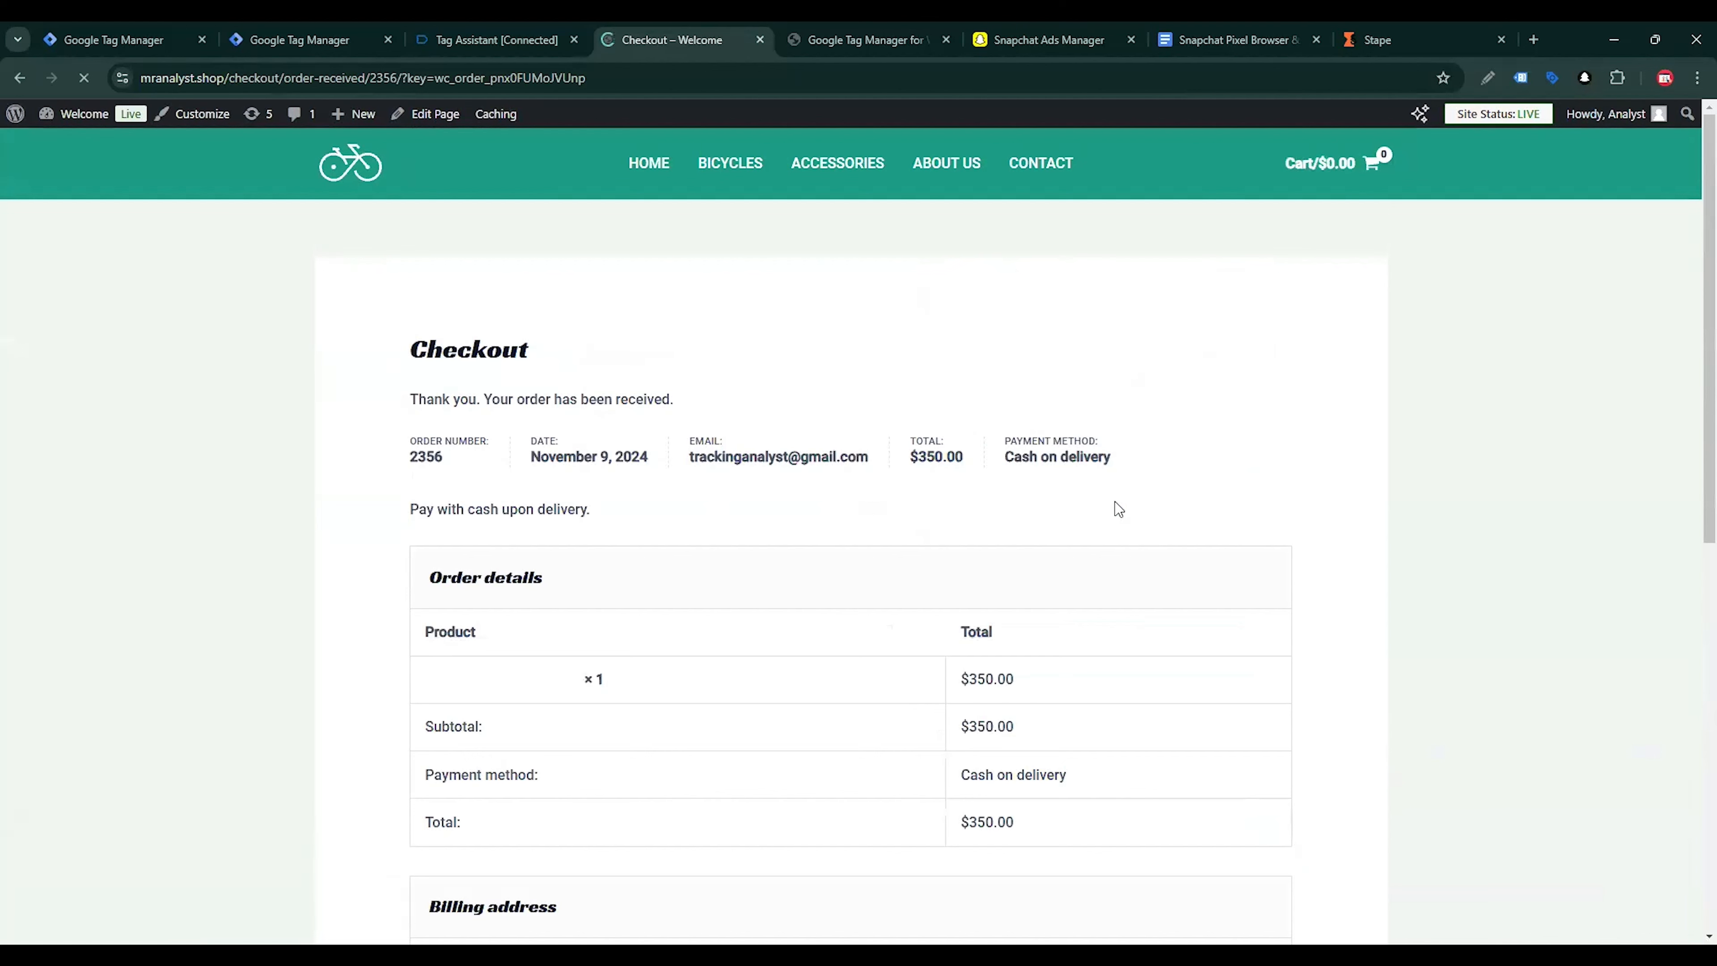
scroll(726, 368, down, 5)
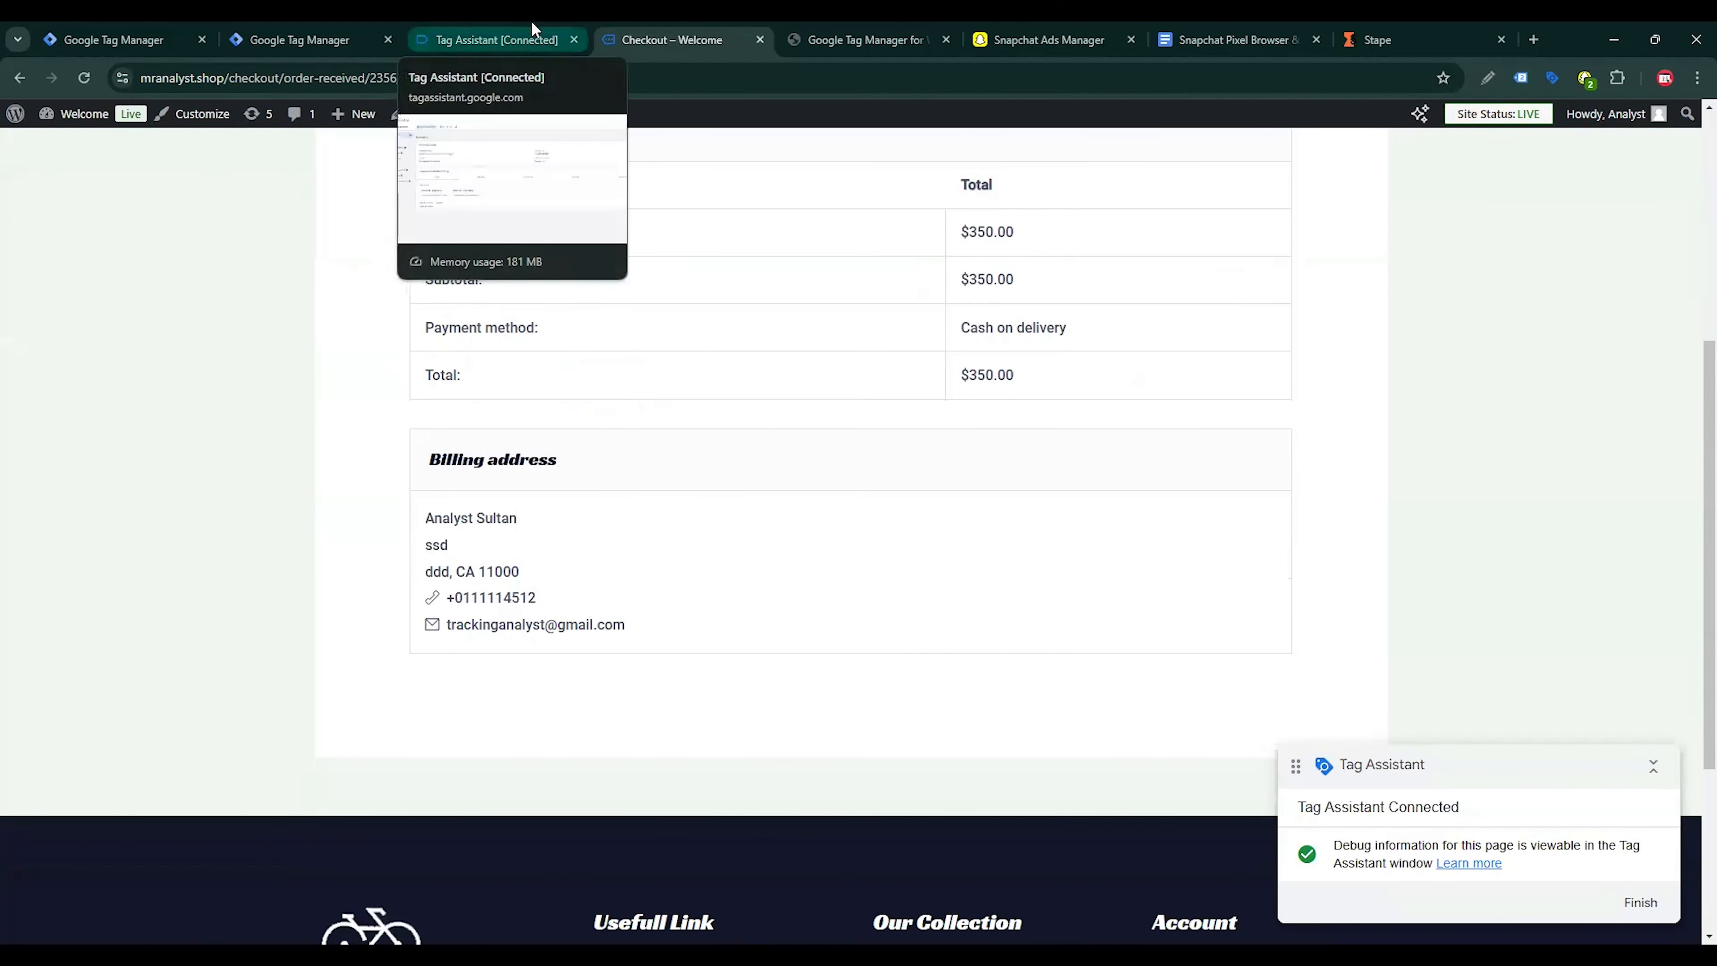
click(496, 40)
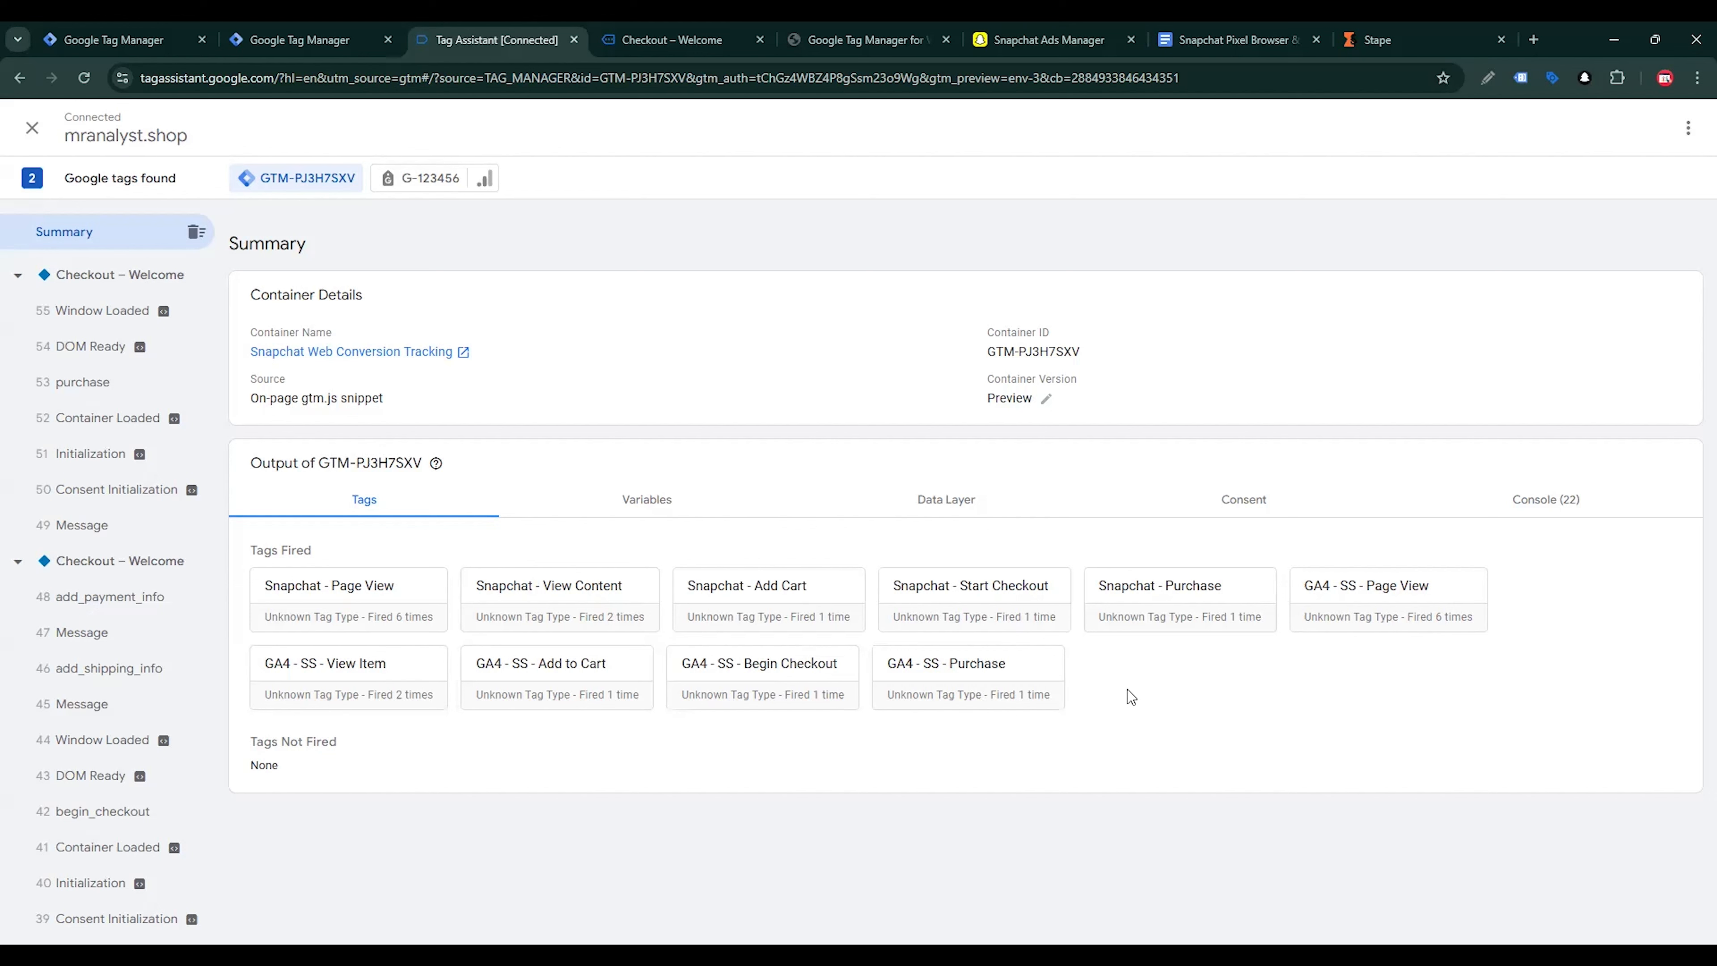
Switch to the server container in Tag Manager, close its container settings and open the workspace's tag list
click(145, 29)
click(1040, 338)
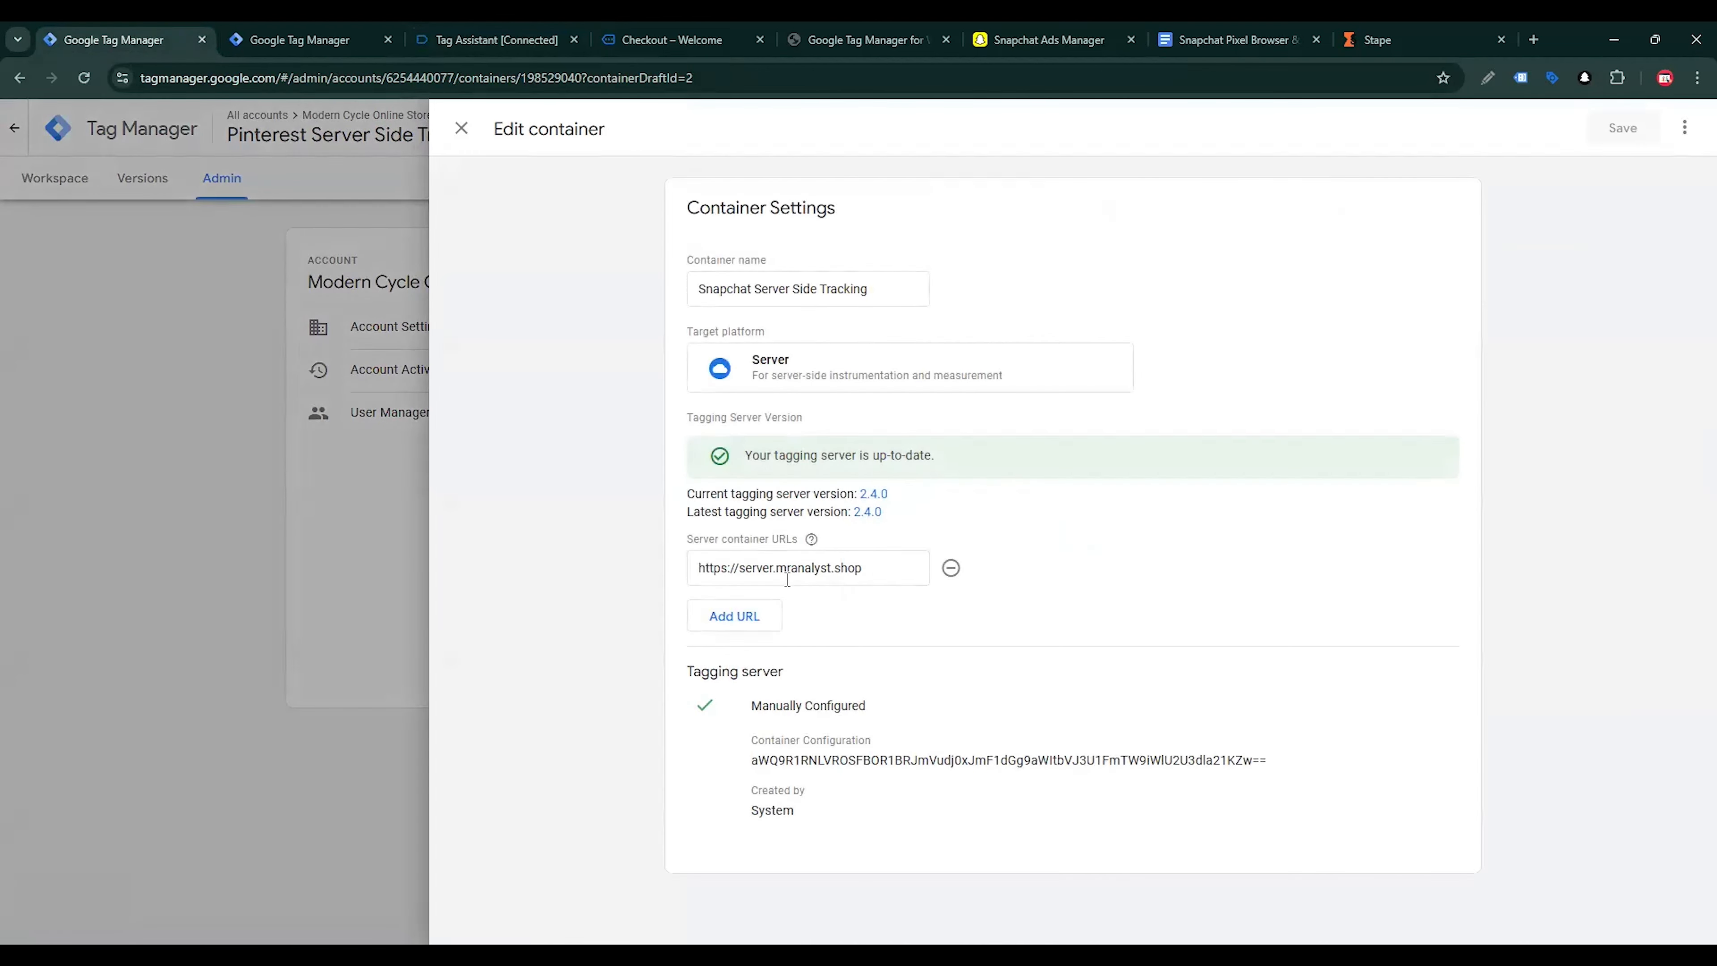
click(461, 128)
click(58, 178)
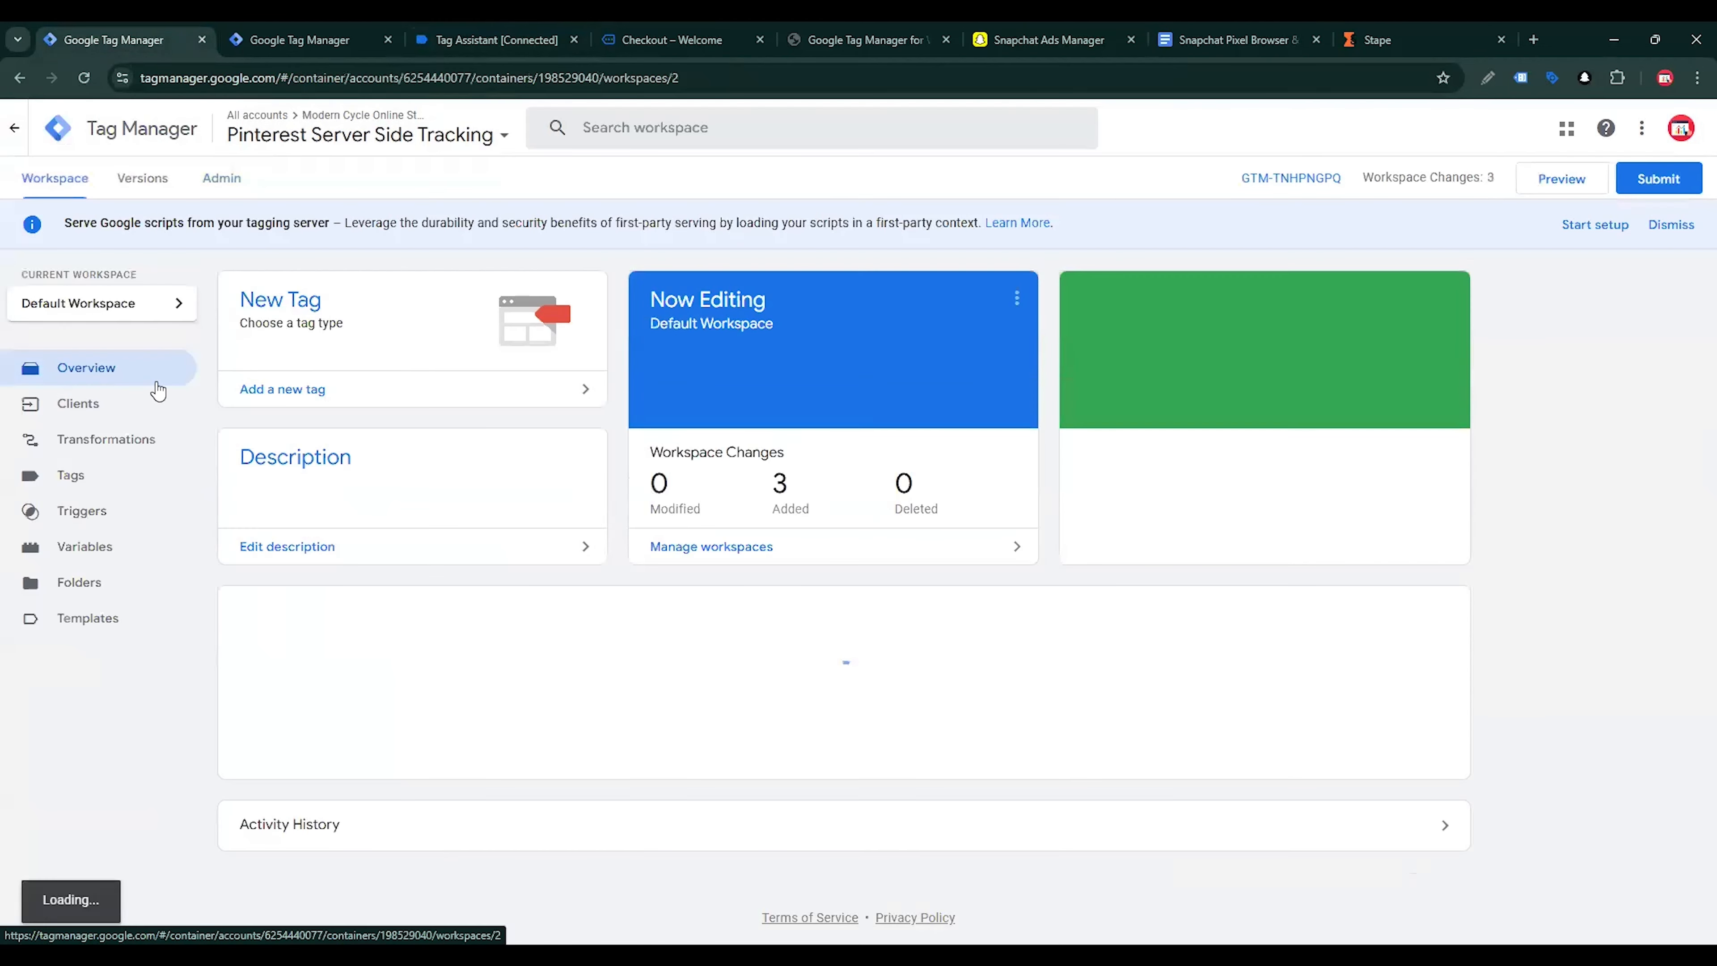
click(103, 477)
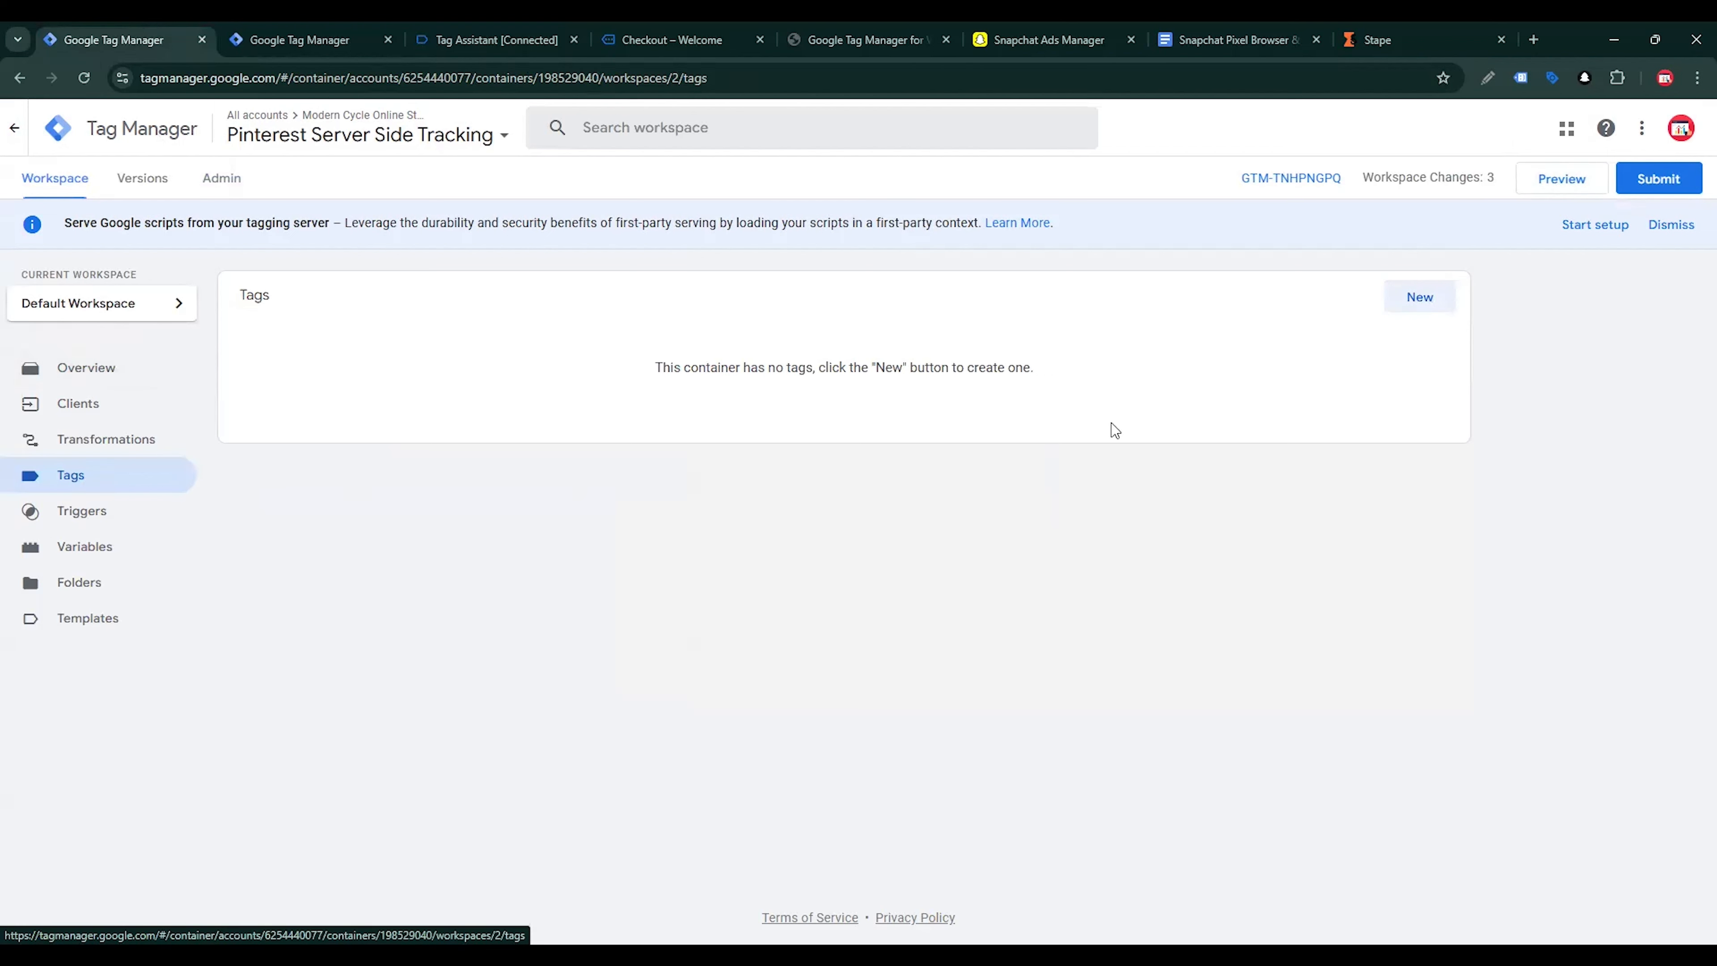
Create a new tag using Snapchat's Snap ConversionsAPI Tag template, searching the Community Template Gallery for "sna"
click(1422, 303)
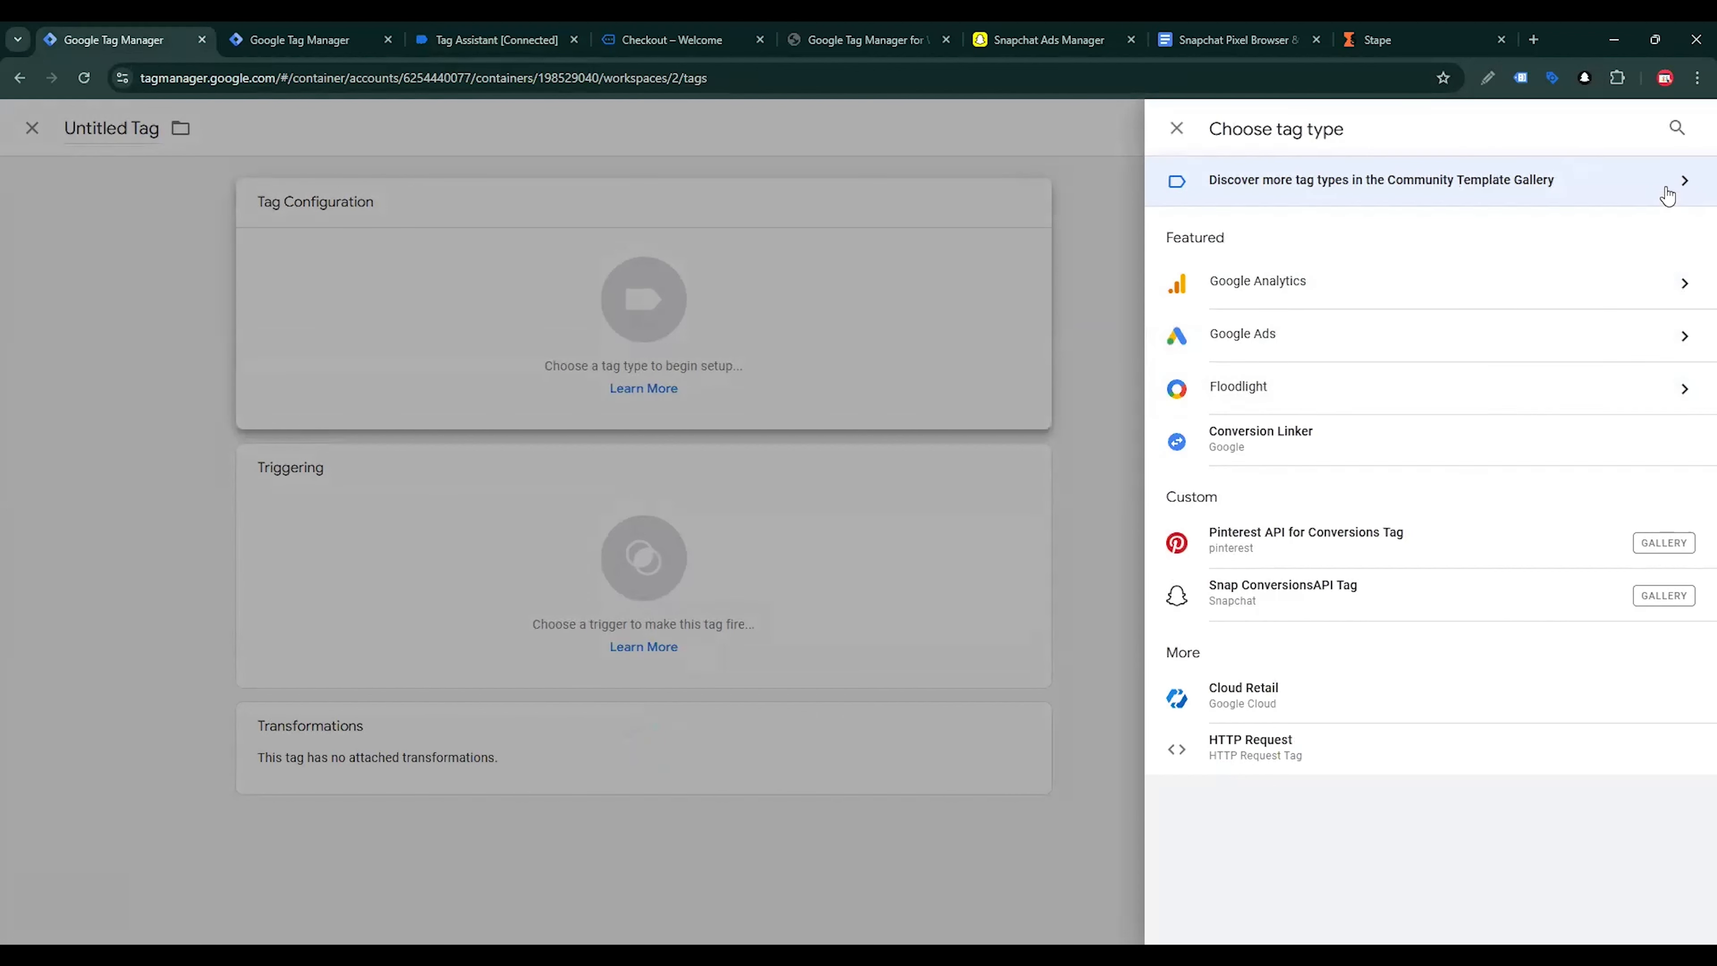
click(1547, 196)
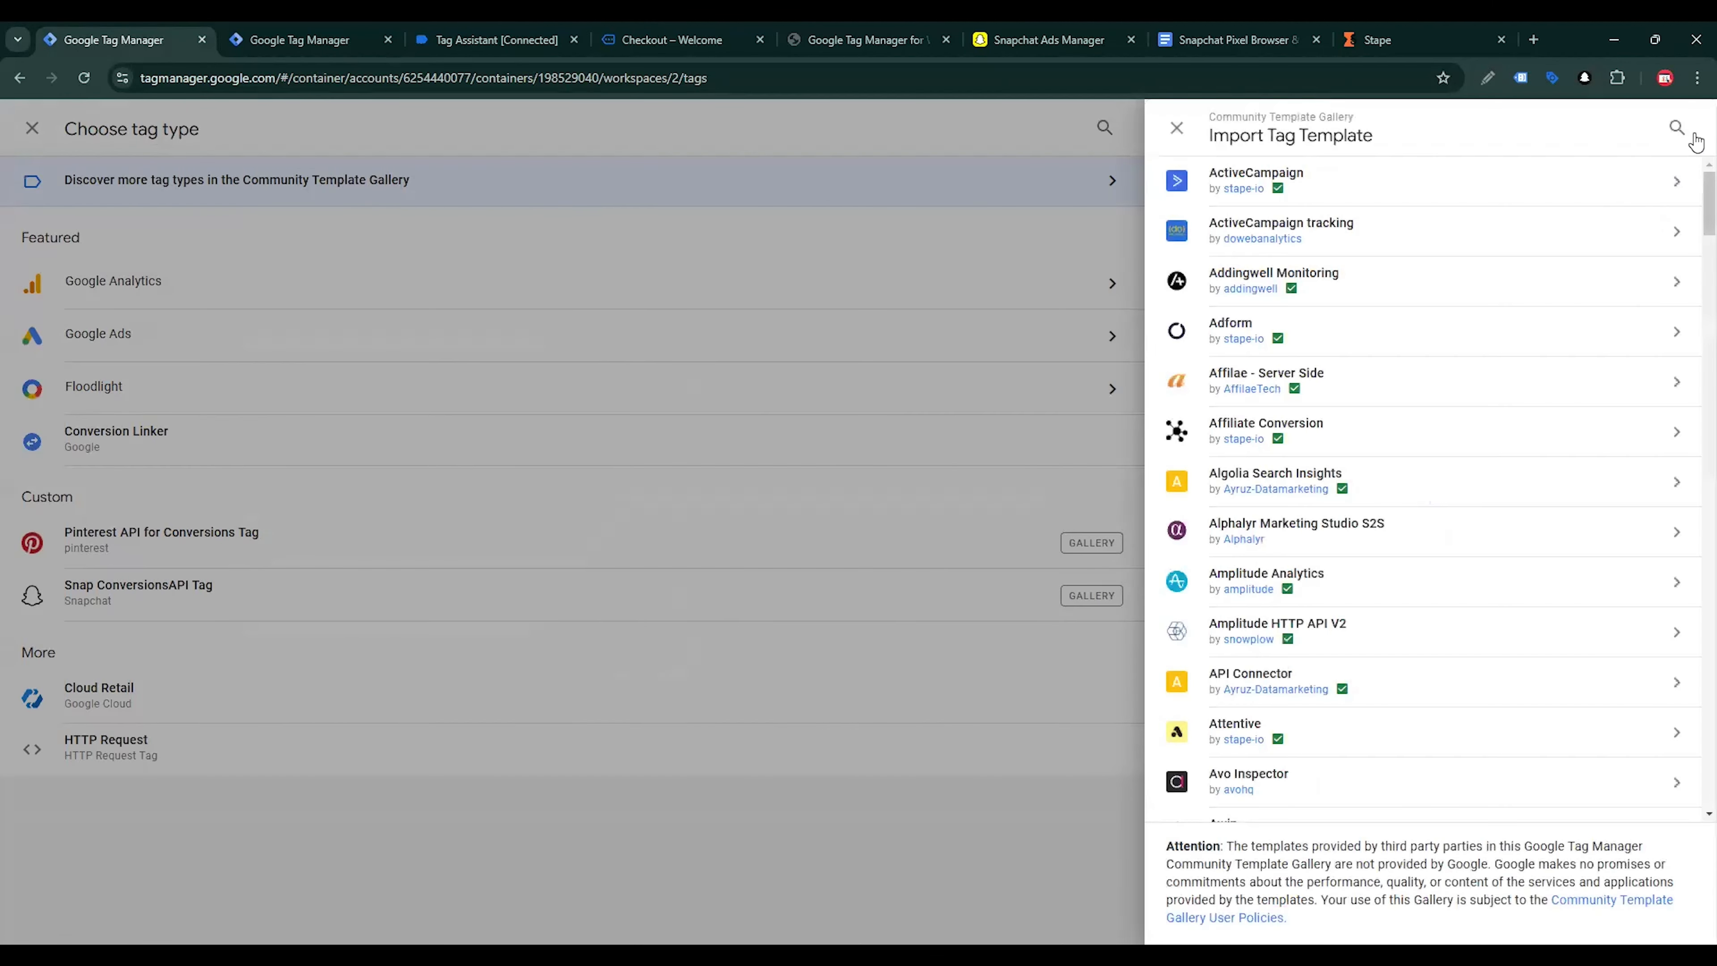
click(1677, 127)
text(sna)
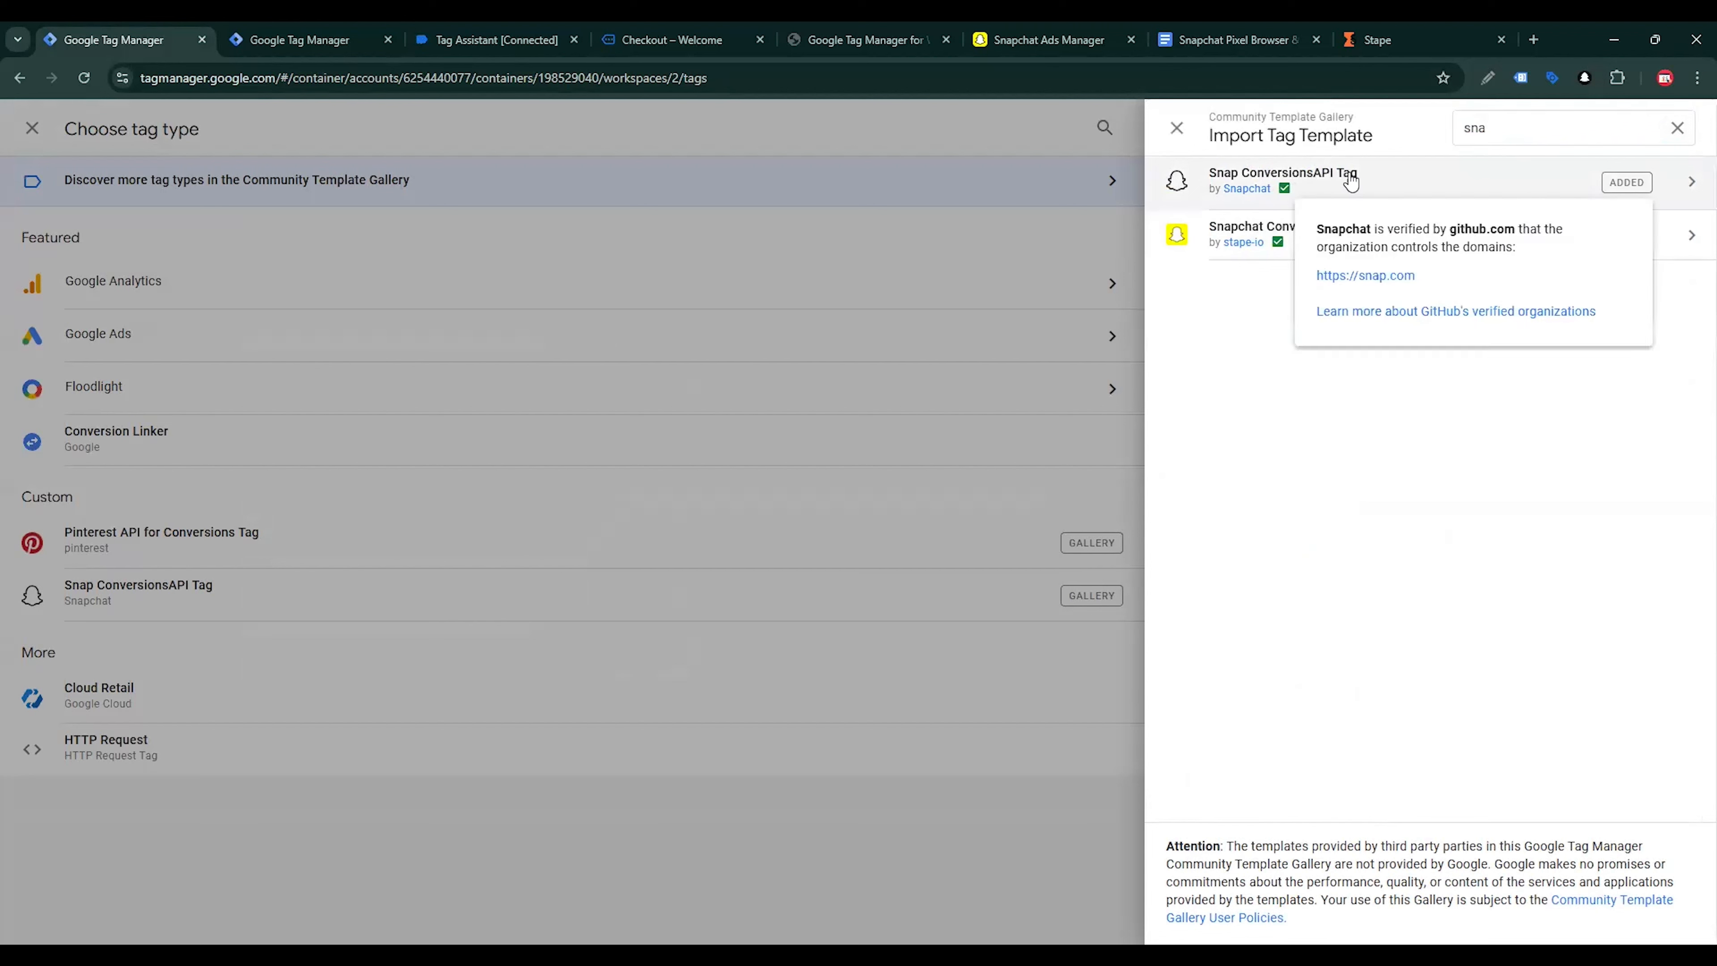
click(1377, 181)
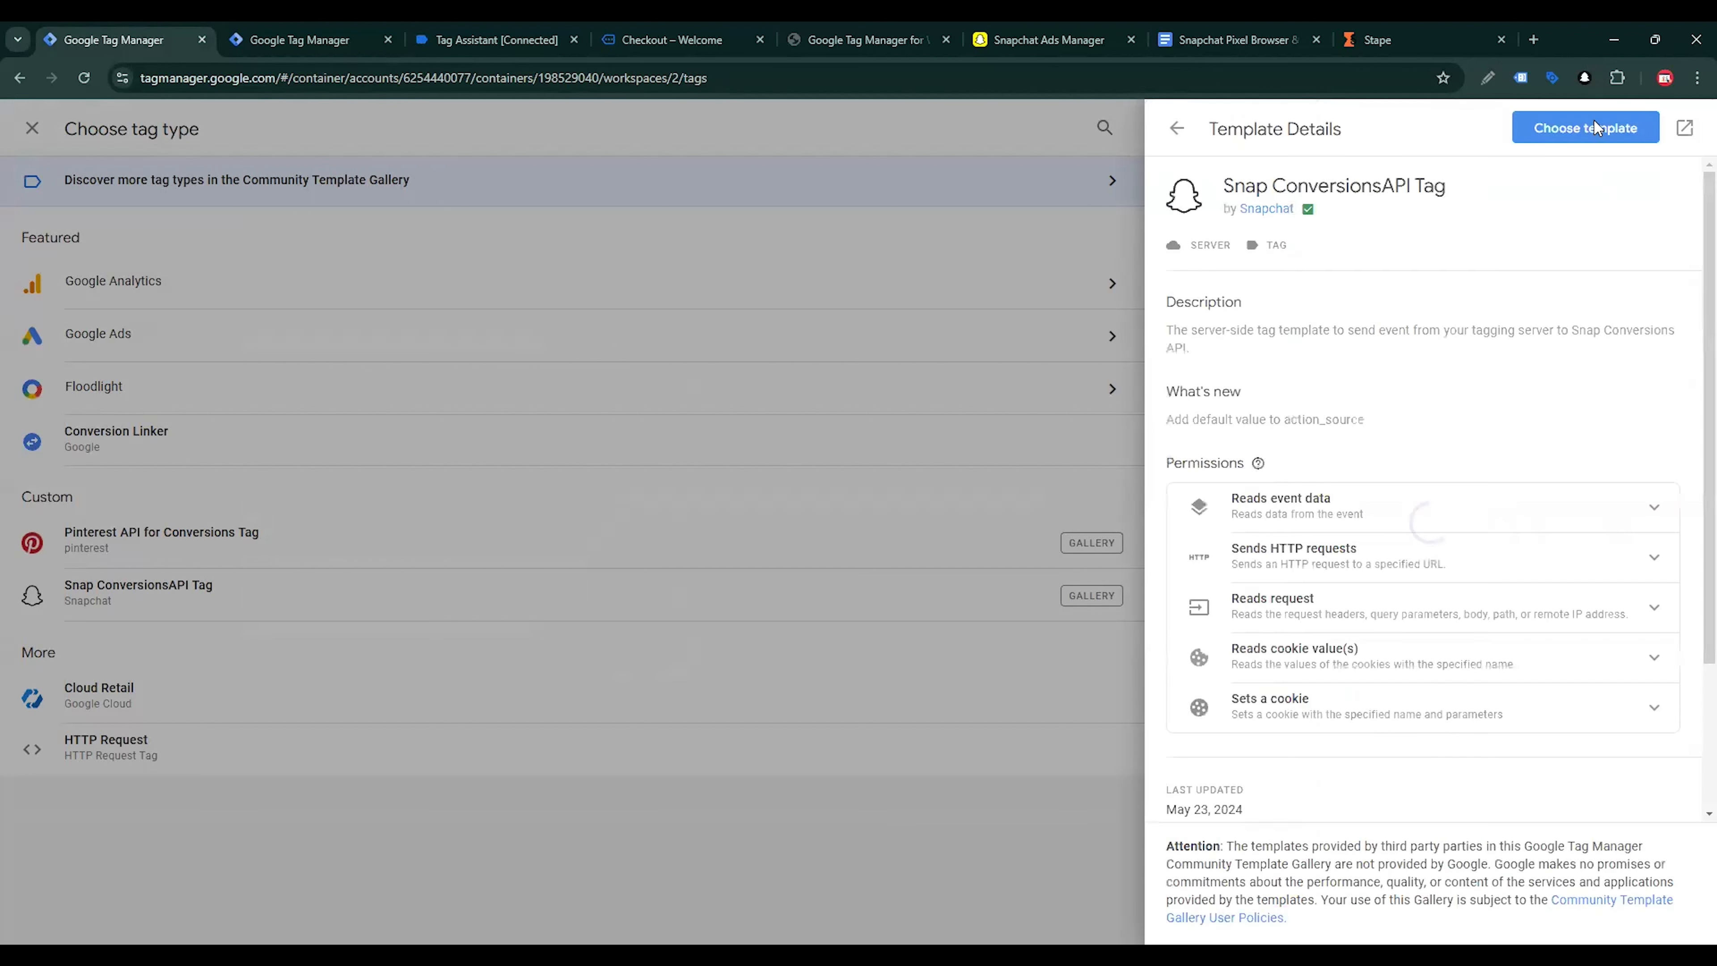
click(1593, 125)
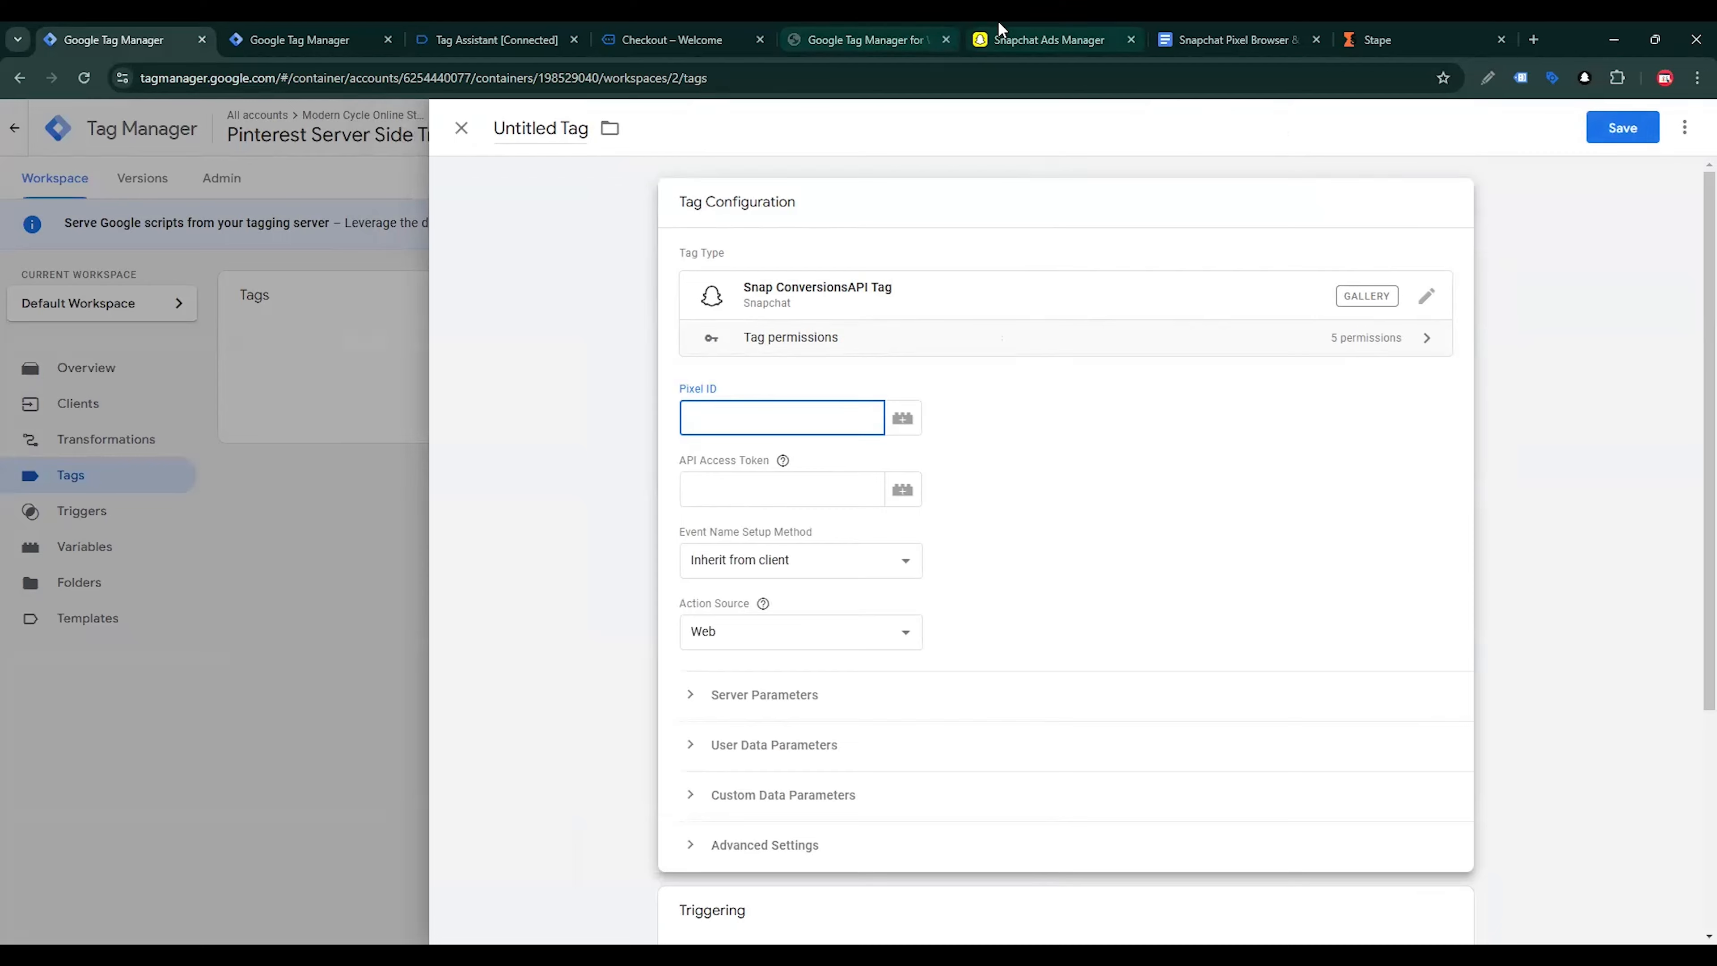
Copy the Modern Cycle Online Store pixel's ID from Snapchat Business Manager and paste it into the tag's Pixel ID field
click(1035, 39)
click(124, 132)
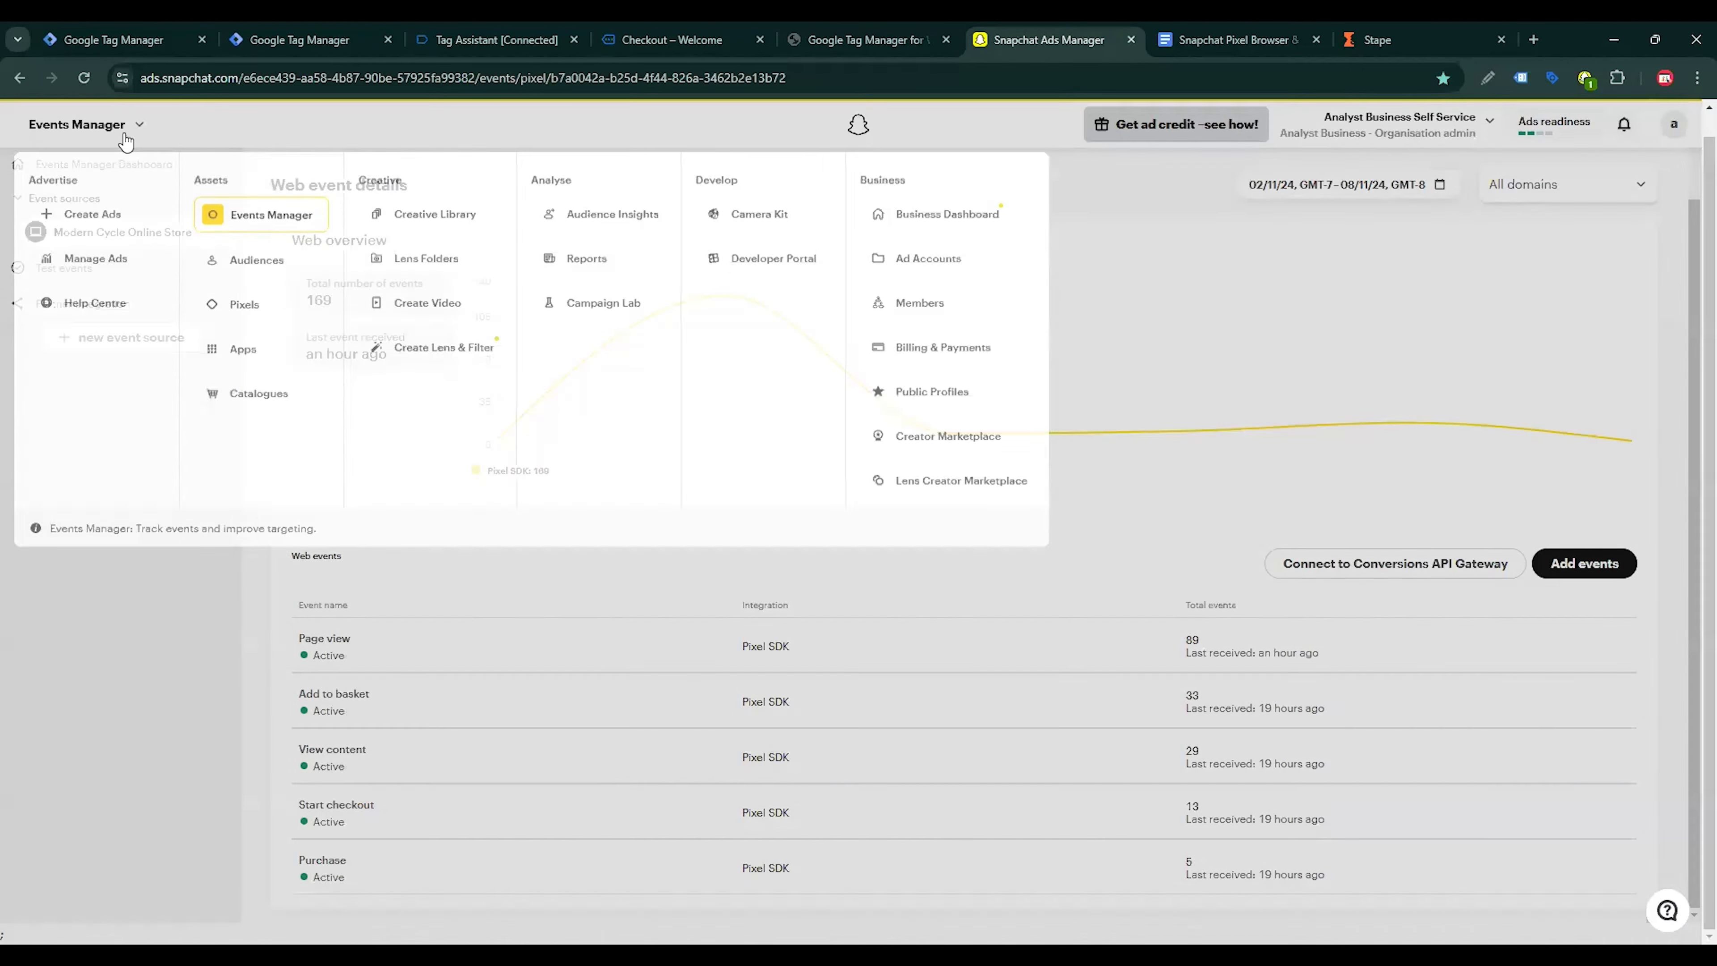
click(245, 325)
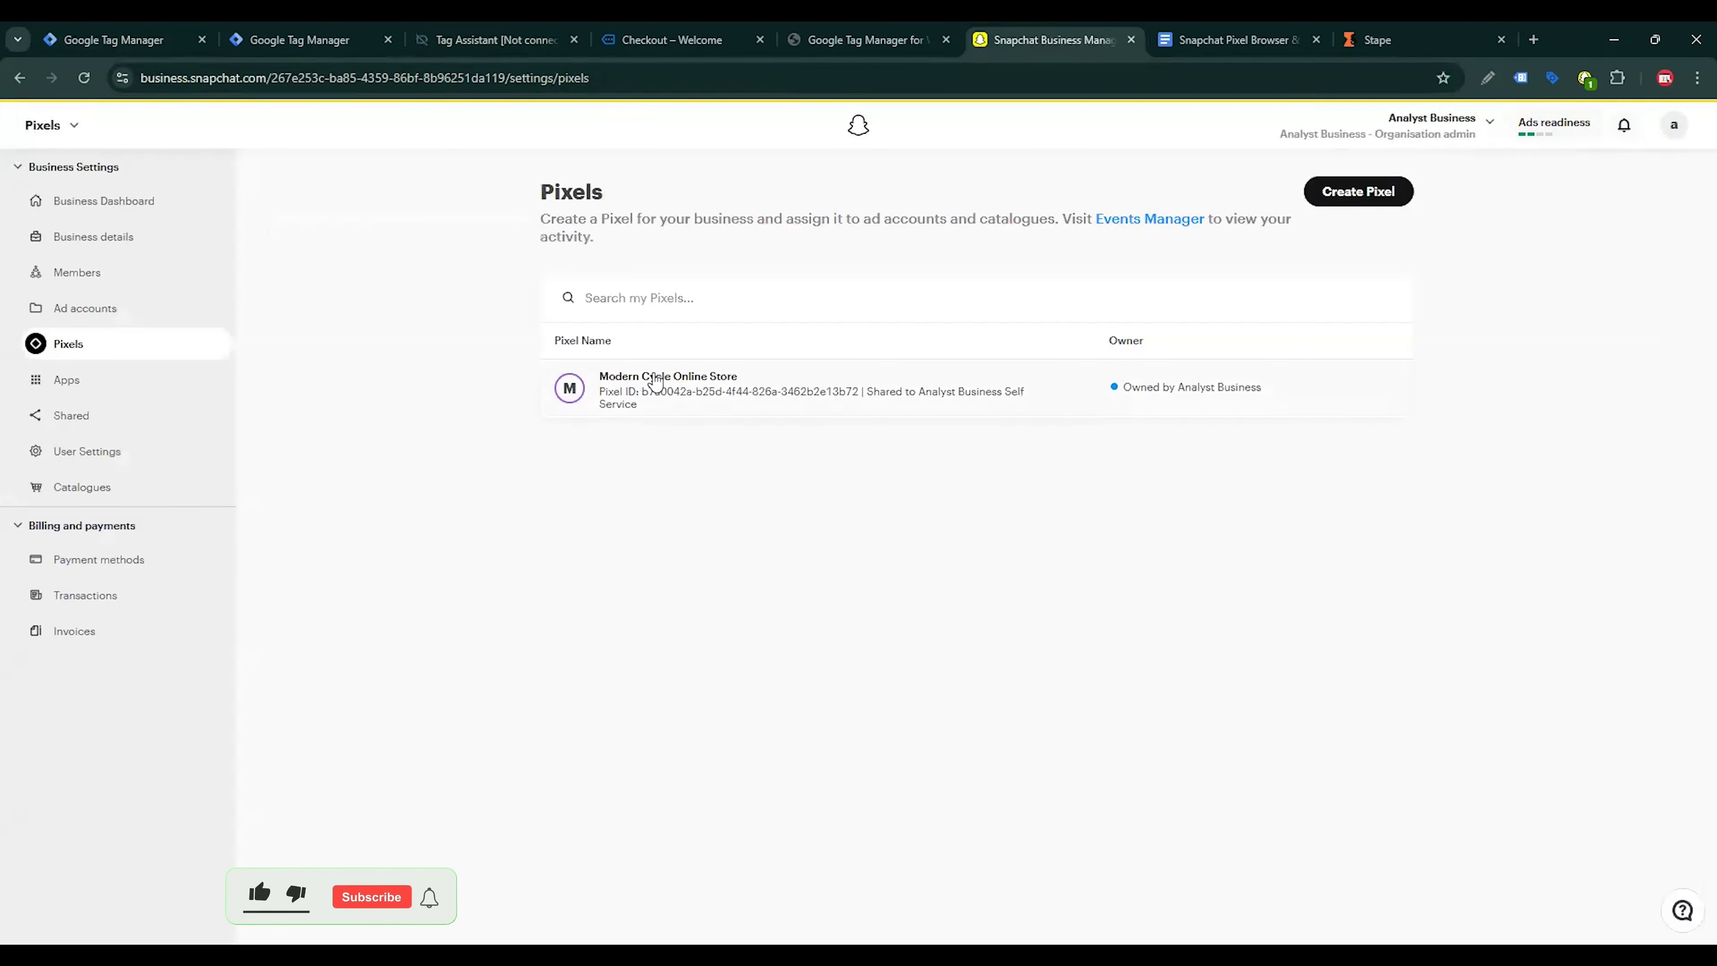
click(650, 378)
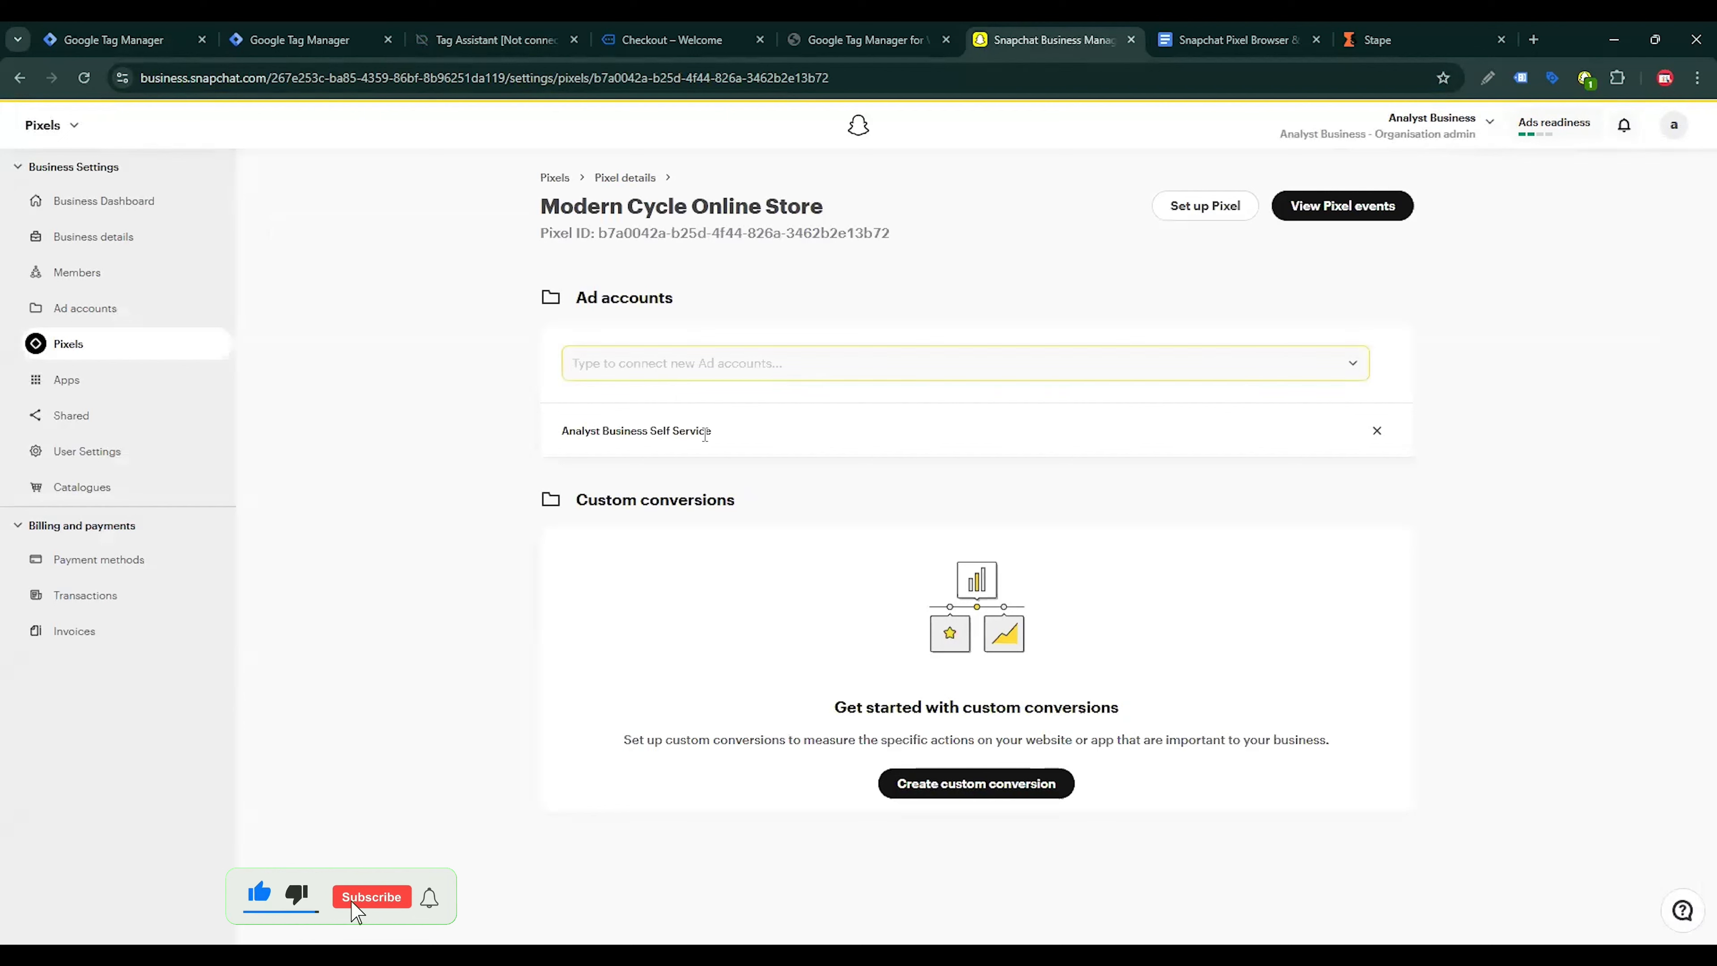
drag(598, 234, 904, 245)
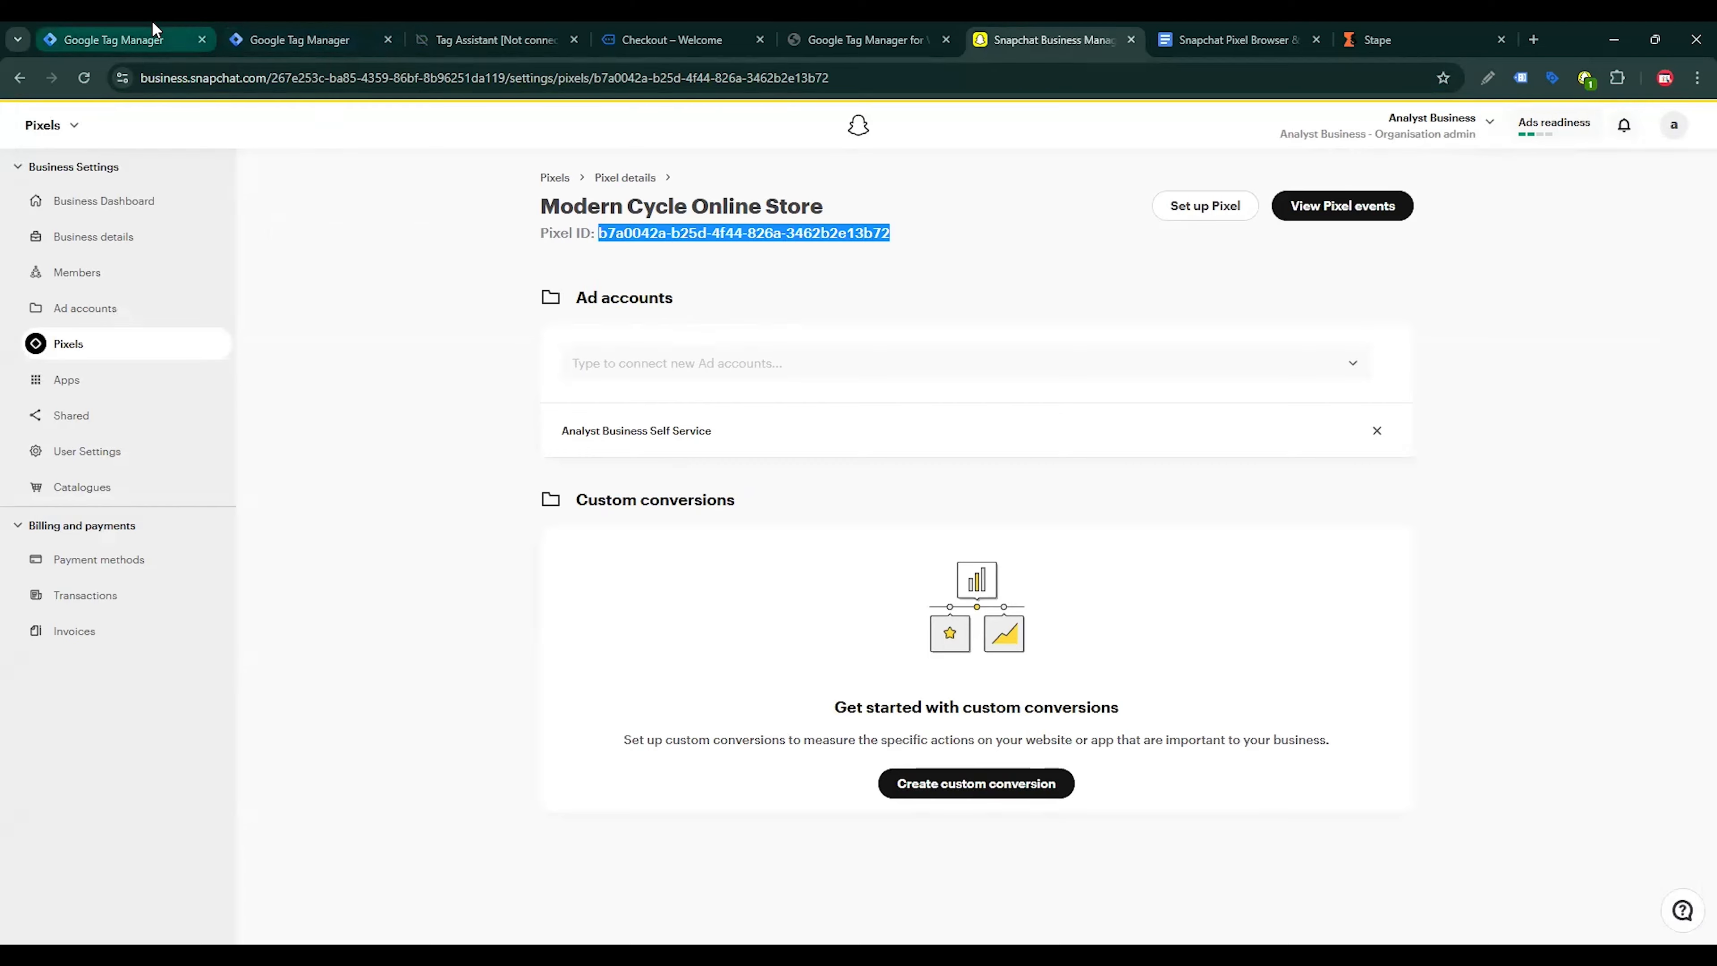
click(114, 39)
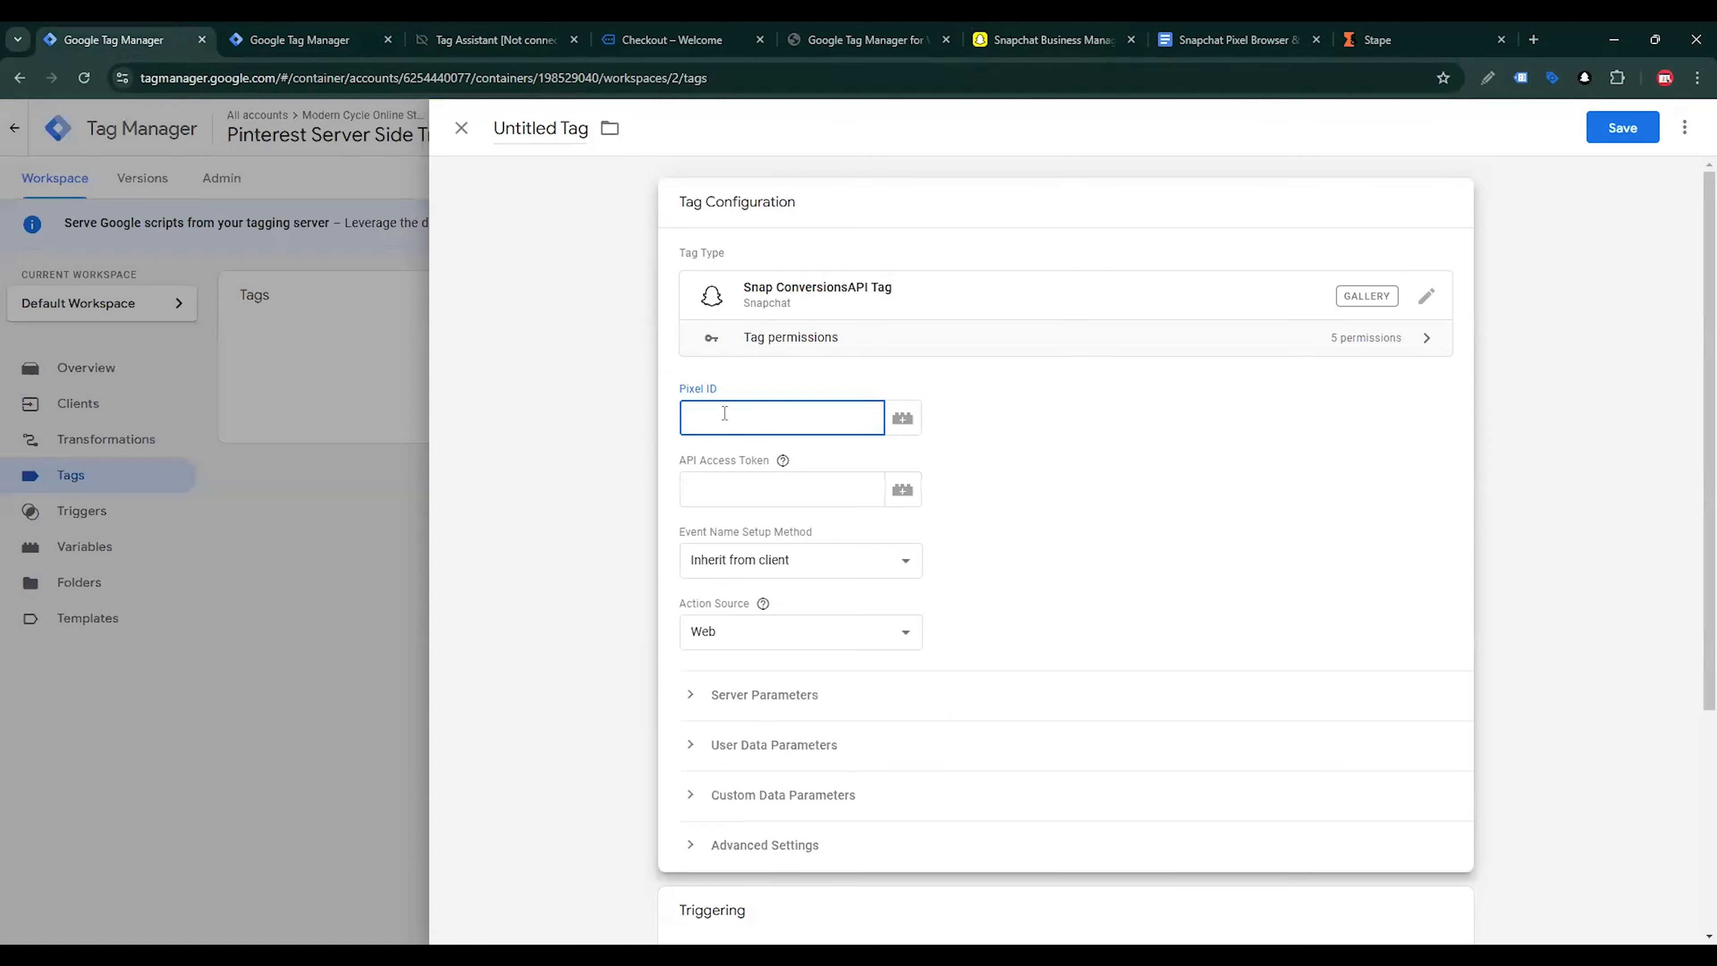
key(ctrl+v)
Generate a Conversions API token in Snapchat's business details and paste it into the tag's API Access Token field
mouse_move(784, 462)
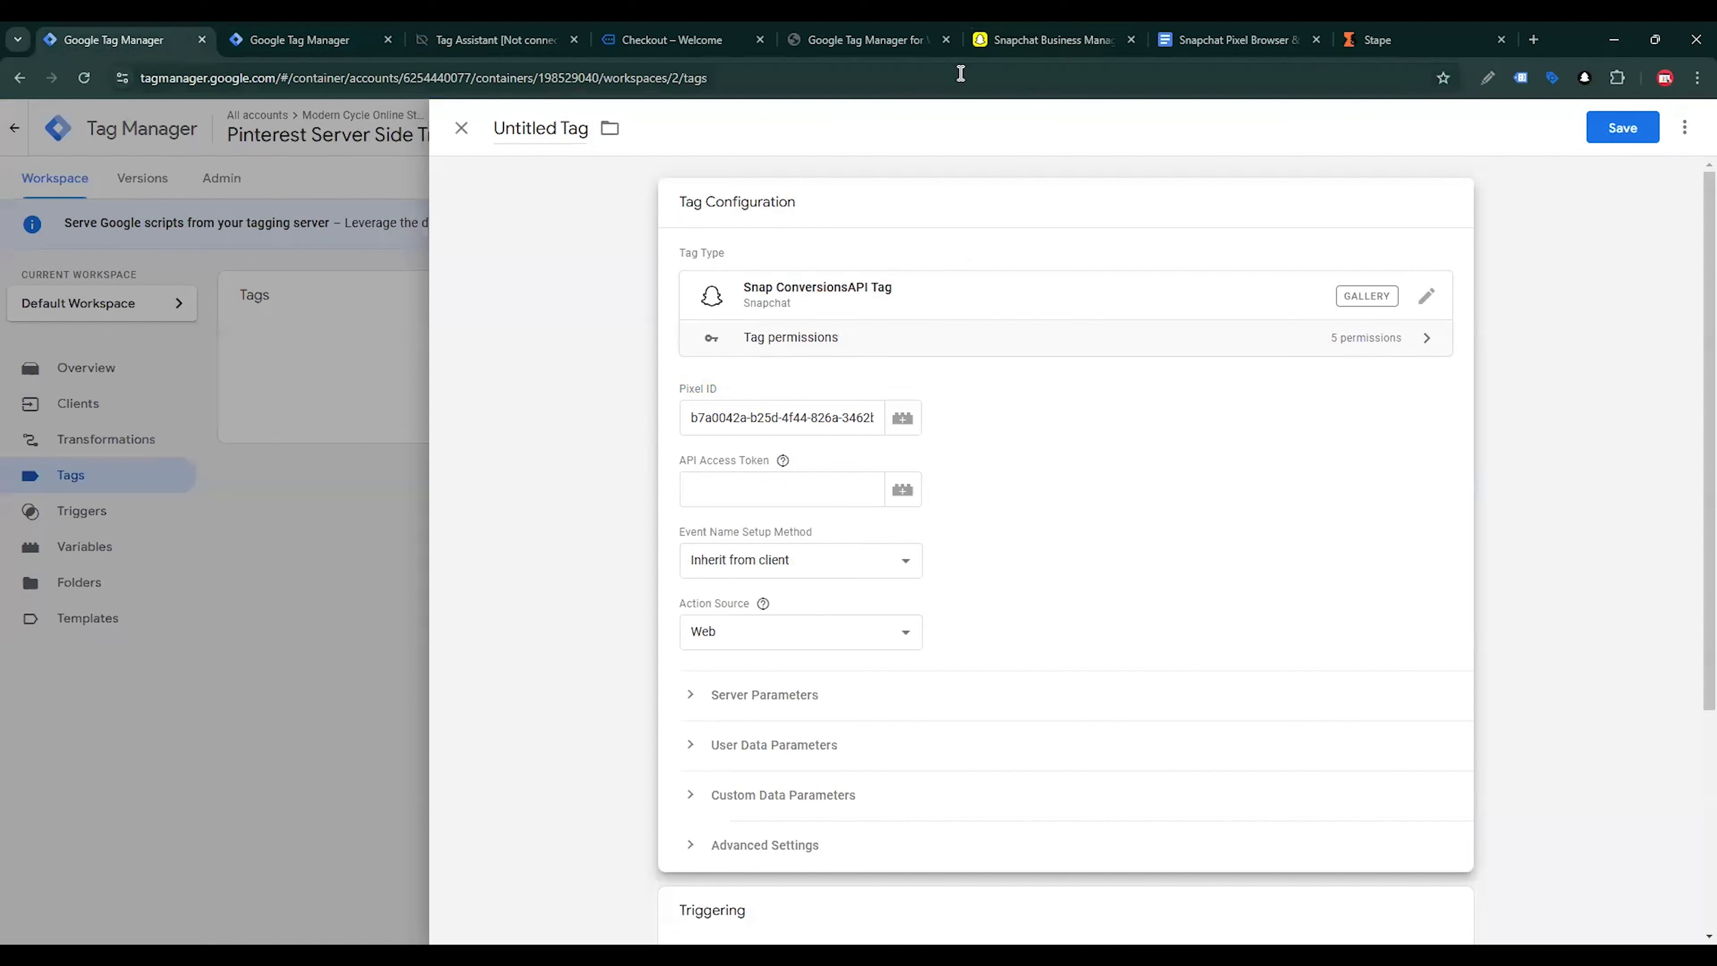
click(994, 40)
click(95, 236)
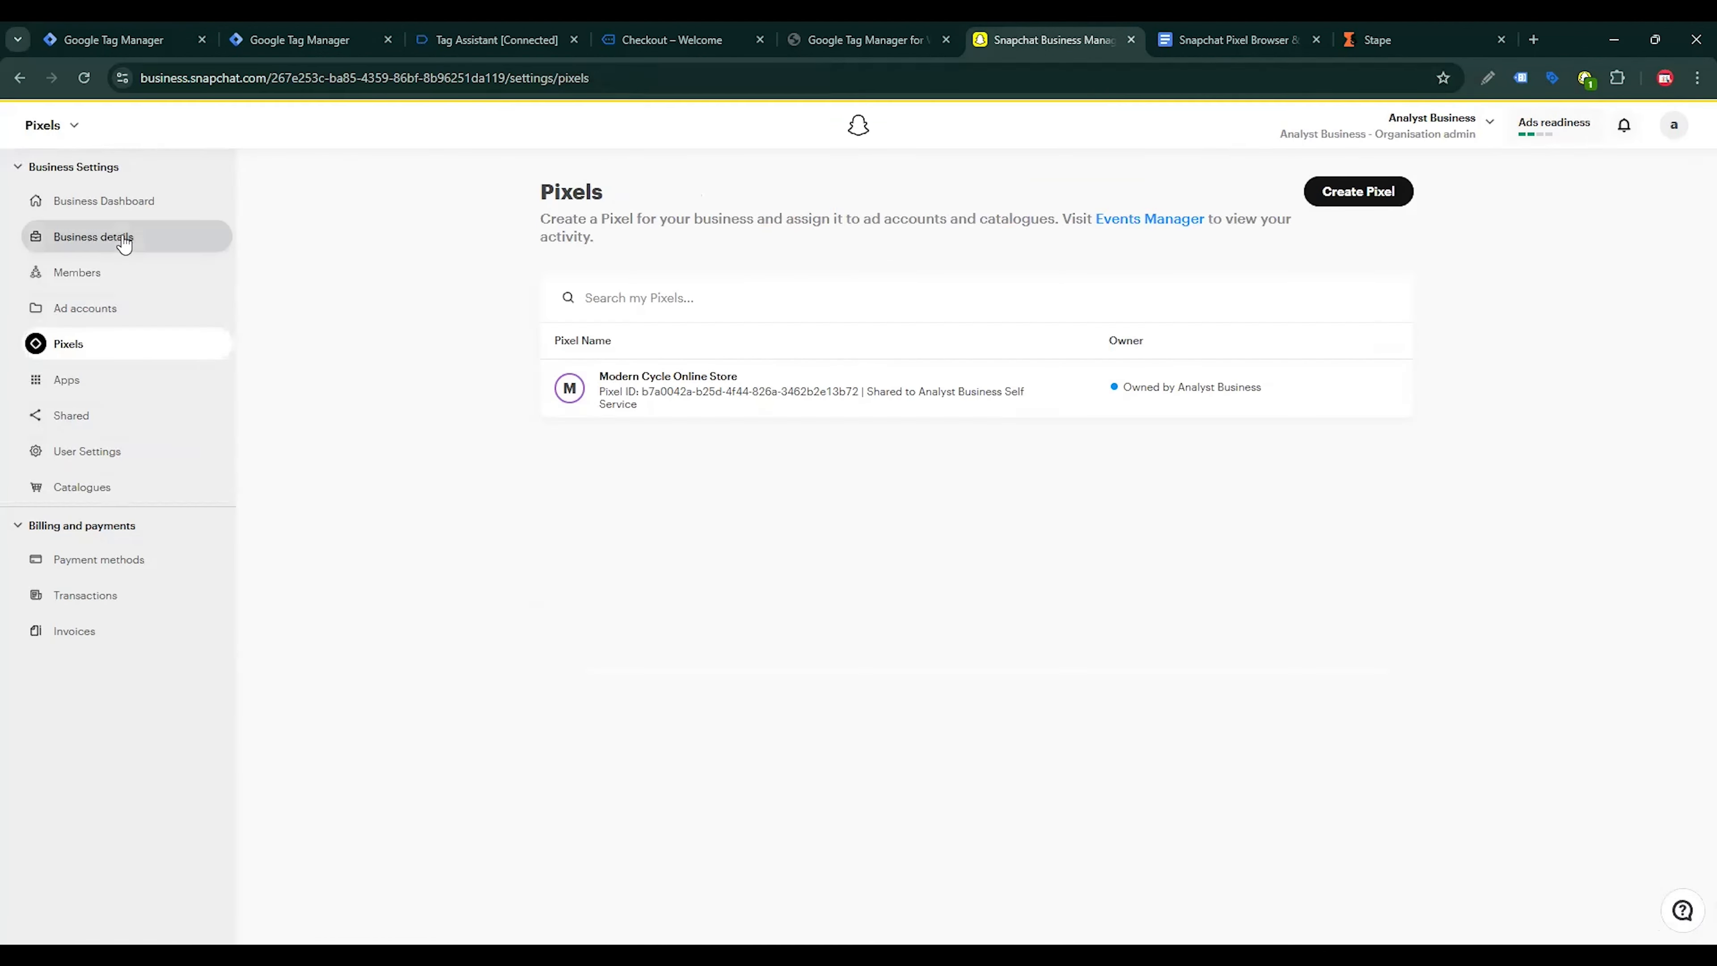
scroll(1135, 663, down, 4)
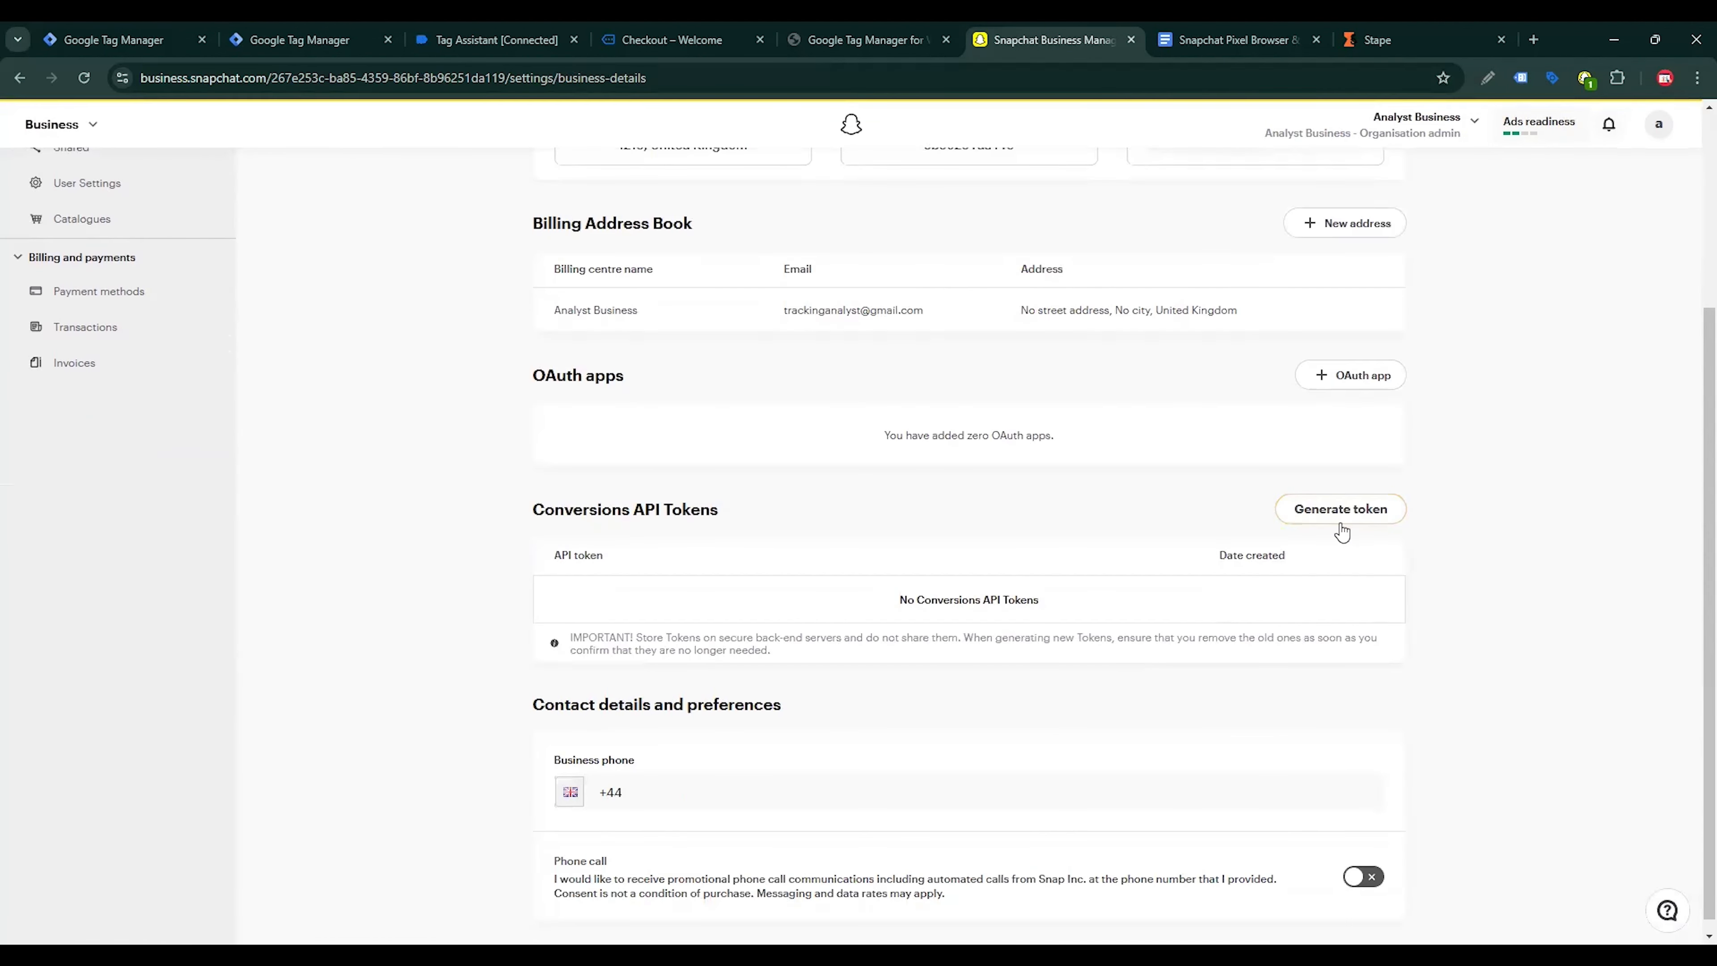
click(113, 40)
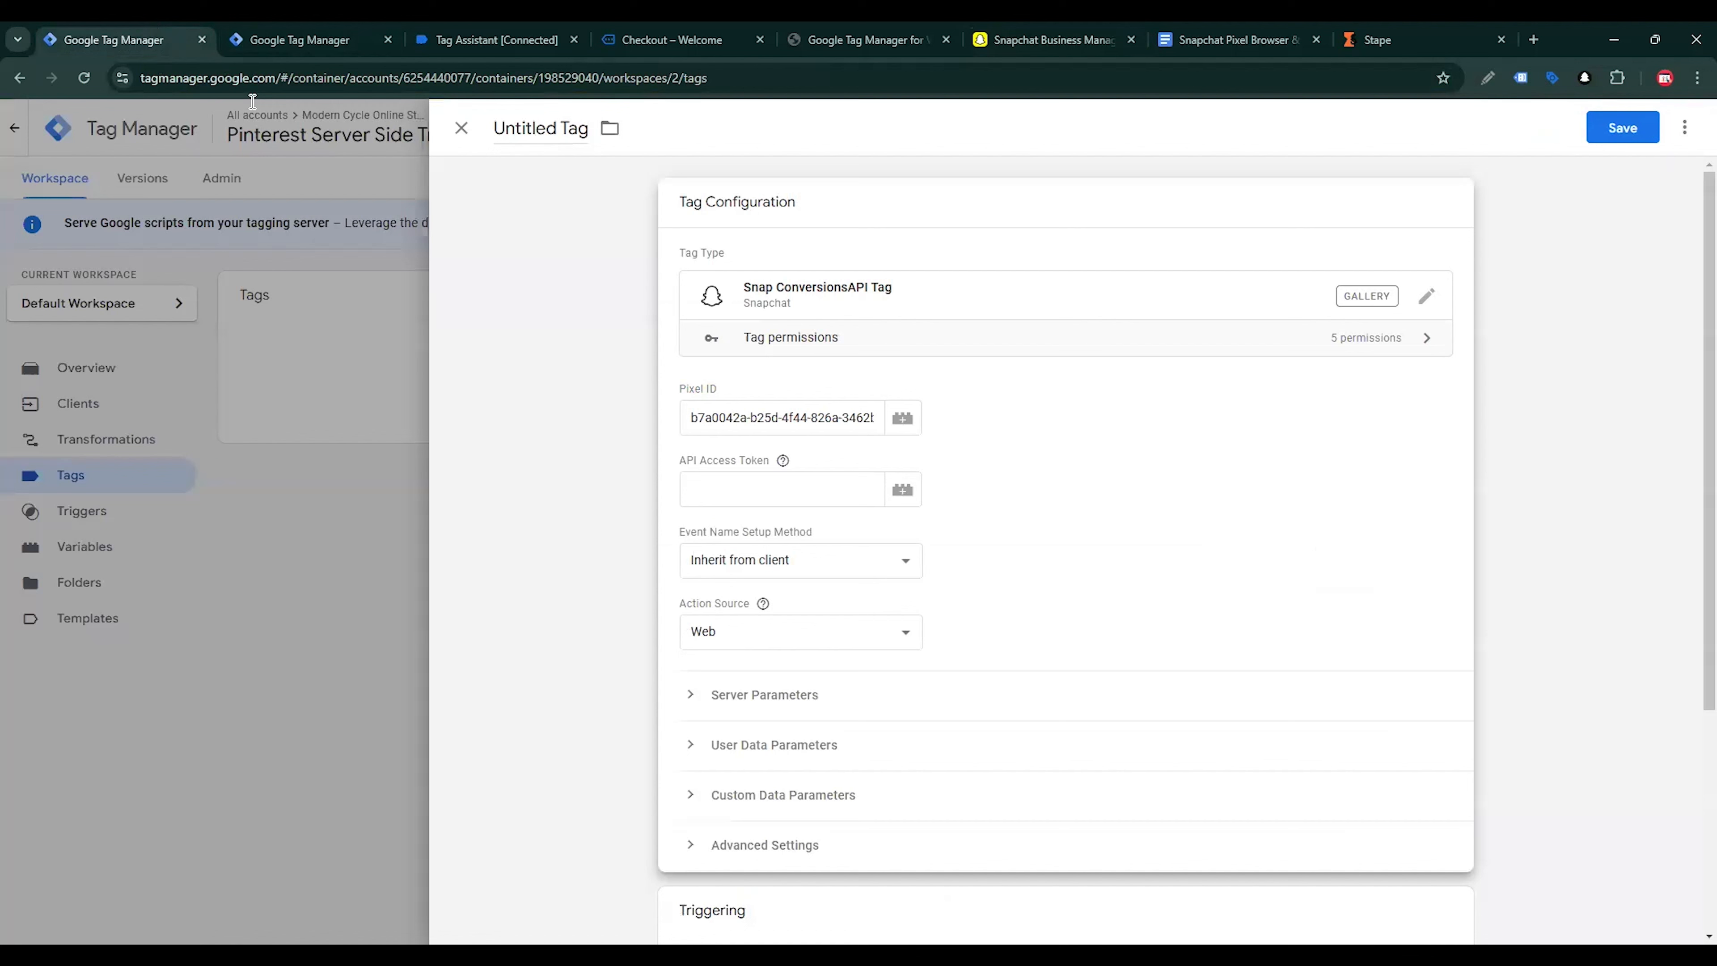
click(822, 488)
key(ctrl+v)
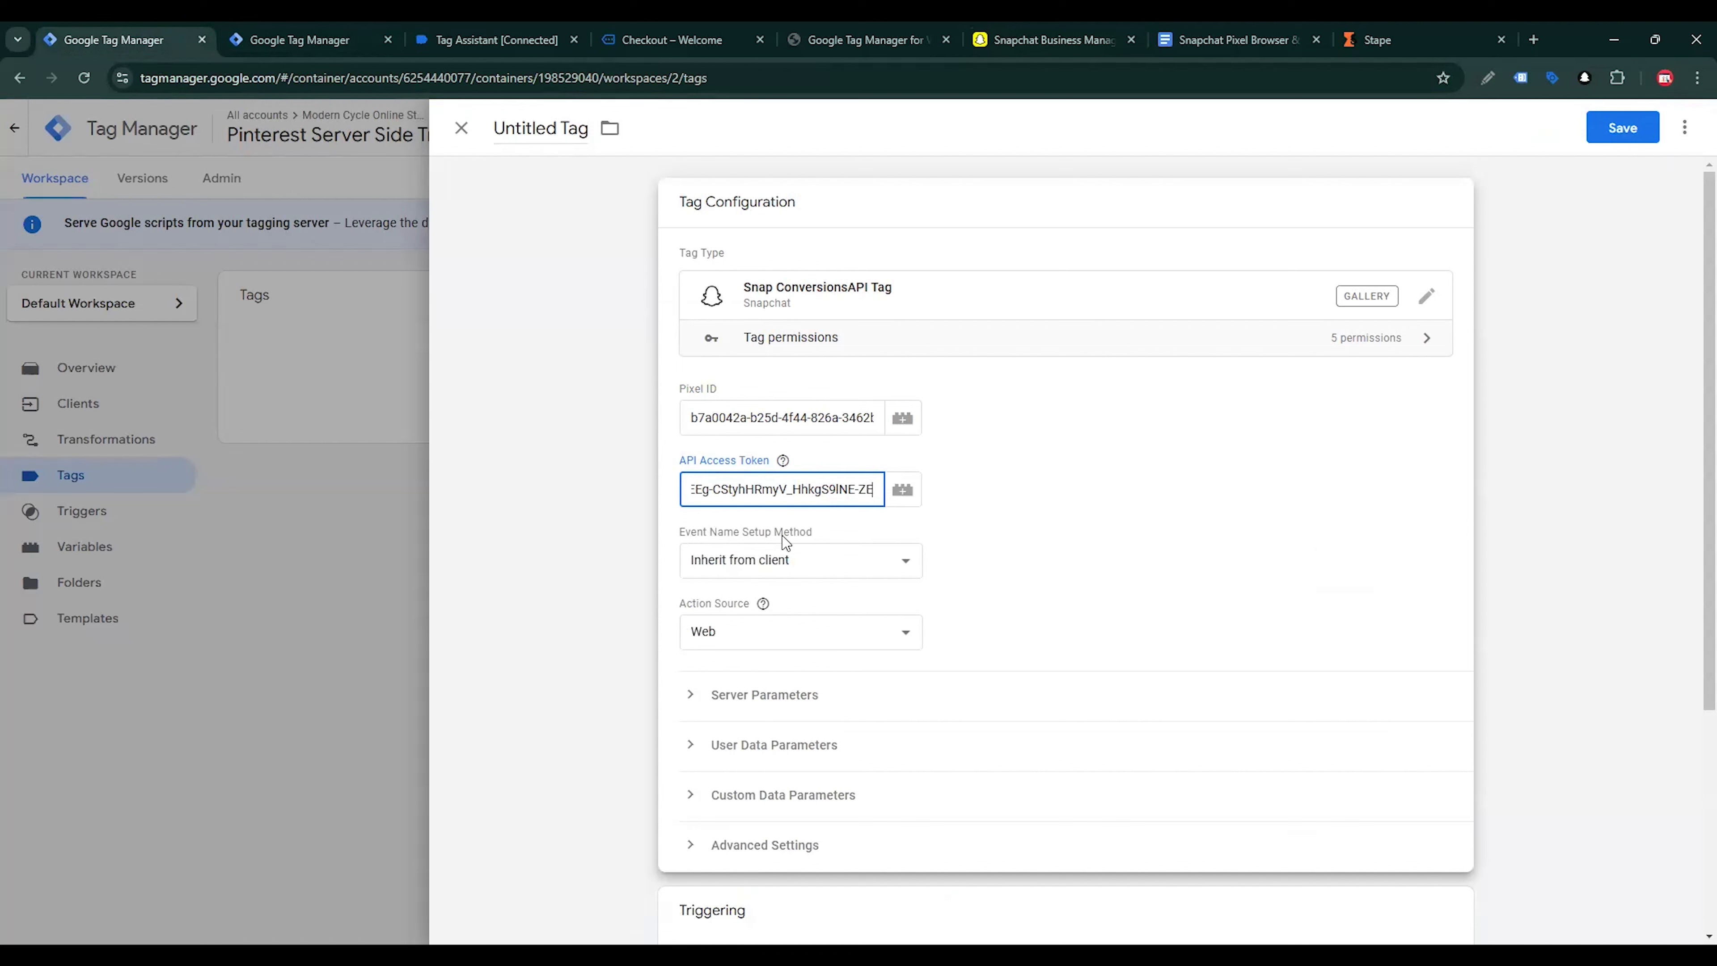
Start a new firing trigger for the Snap tag with type Custom, set to fire on Some Events
click(791, 570)
click(896, 503)
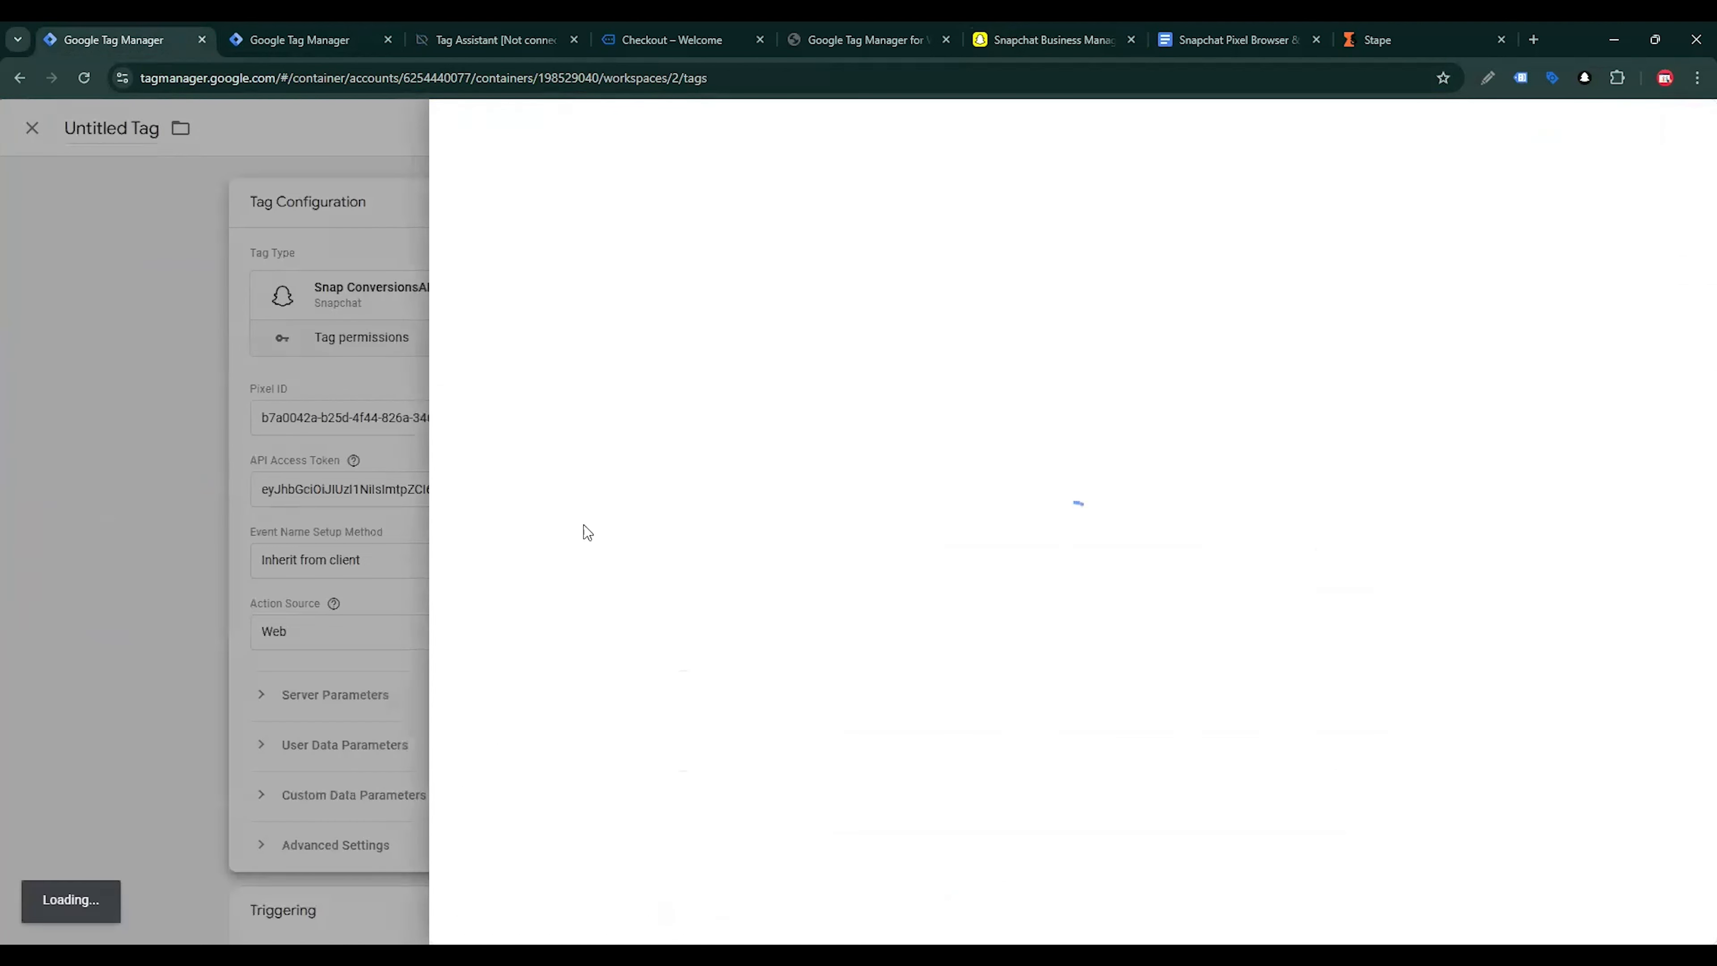
click(289, 572)
scroll(940, 682, down, 5)
click(944, 689)
click(1684, 128)
click(1068, 305)
click(1270, 270)
click(826, 386)
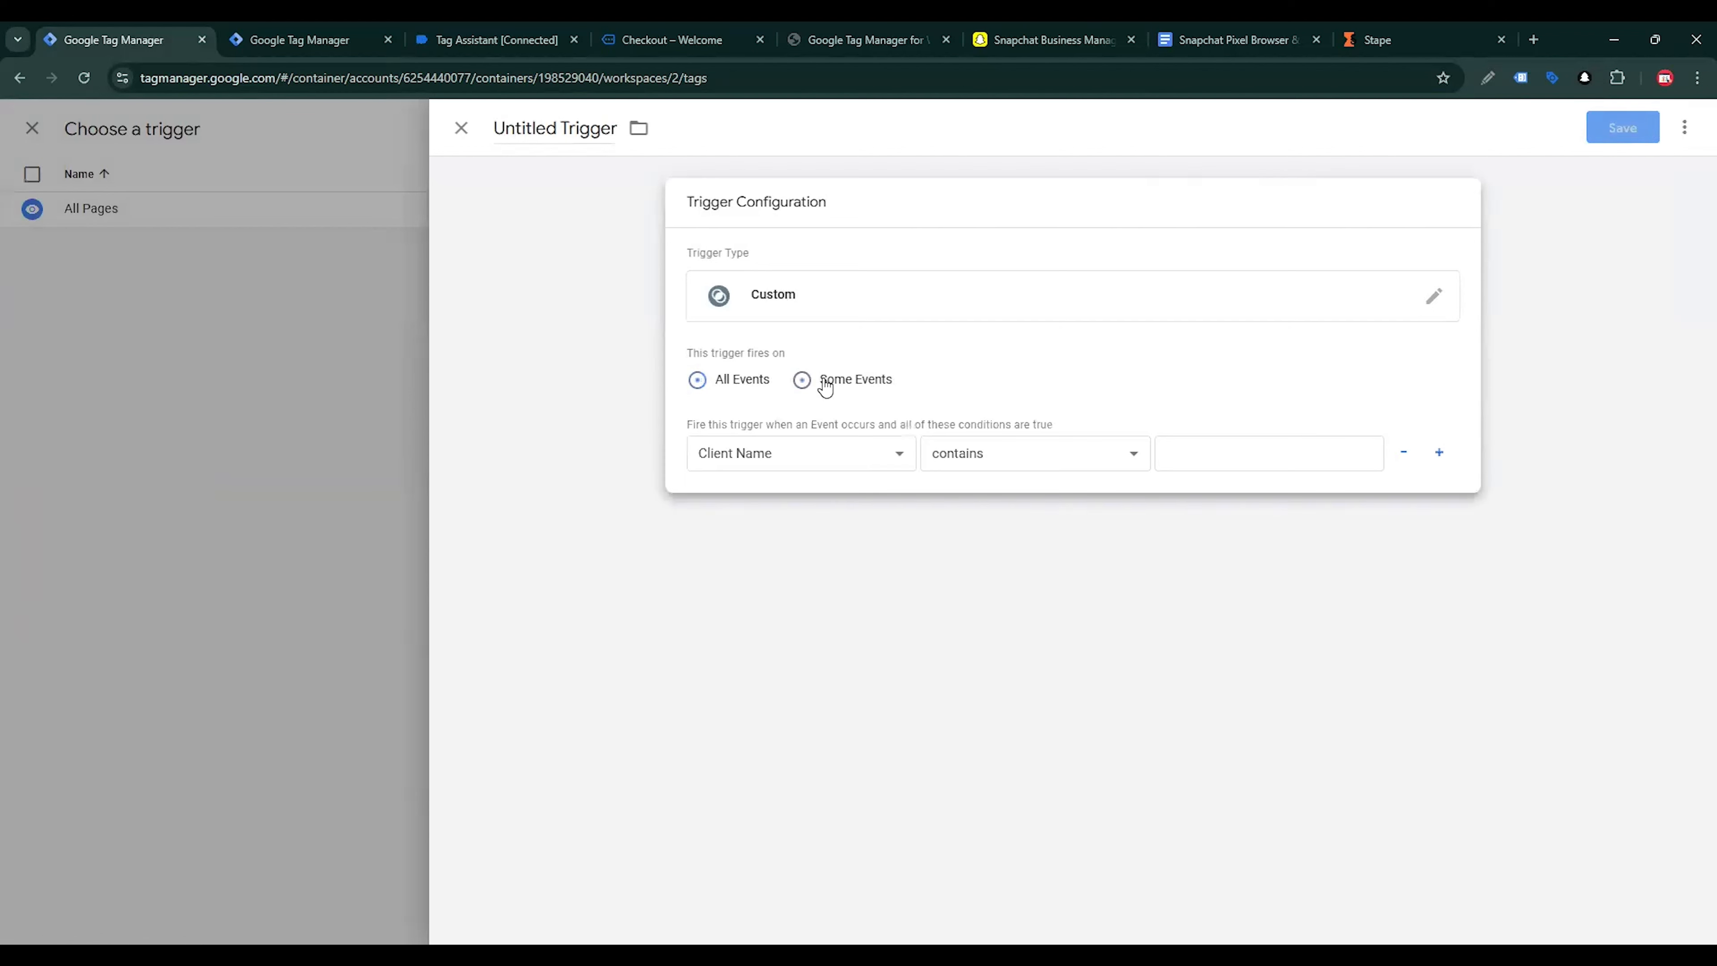
Set the trigger's firing condition to Client Name equals GA4
click(772, 463)
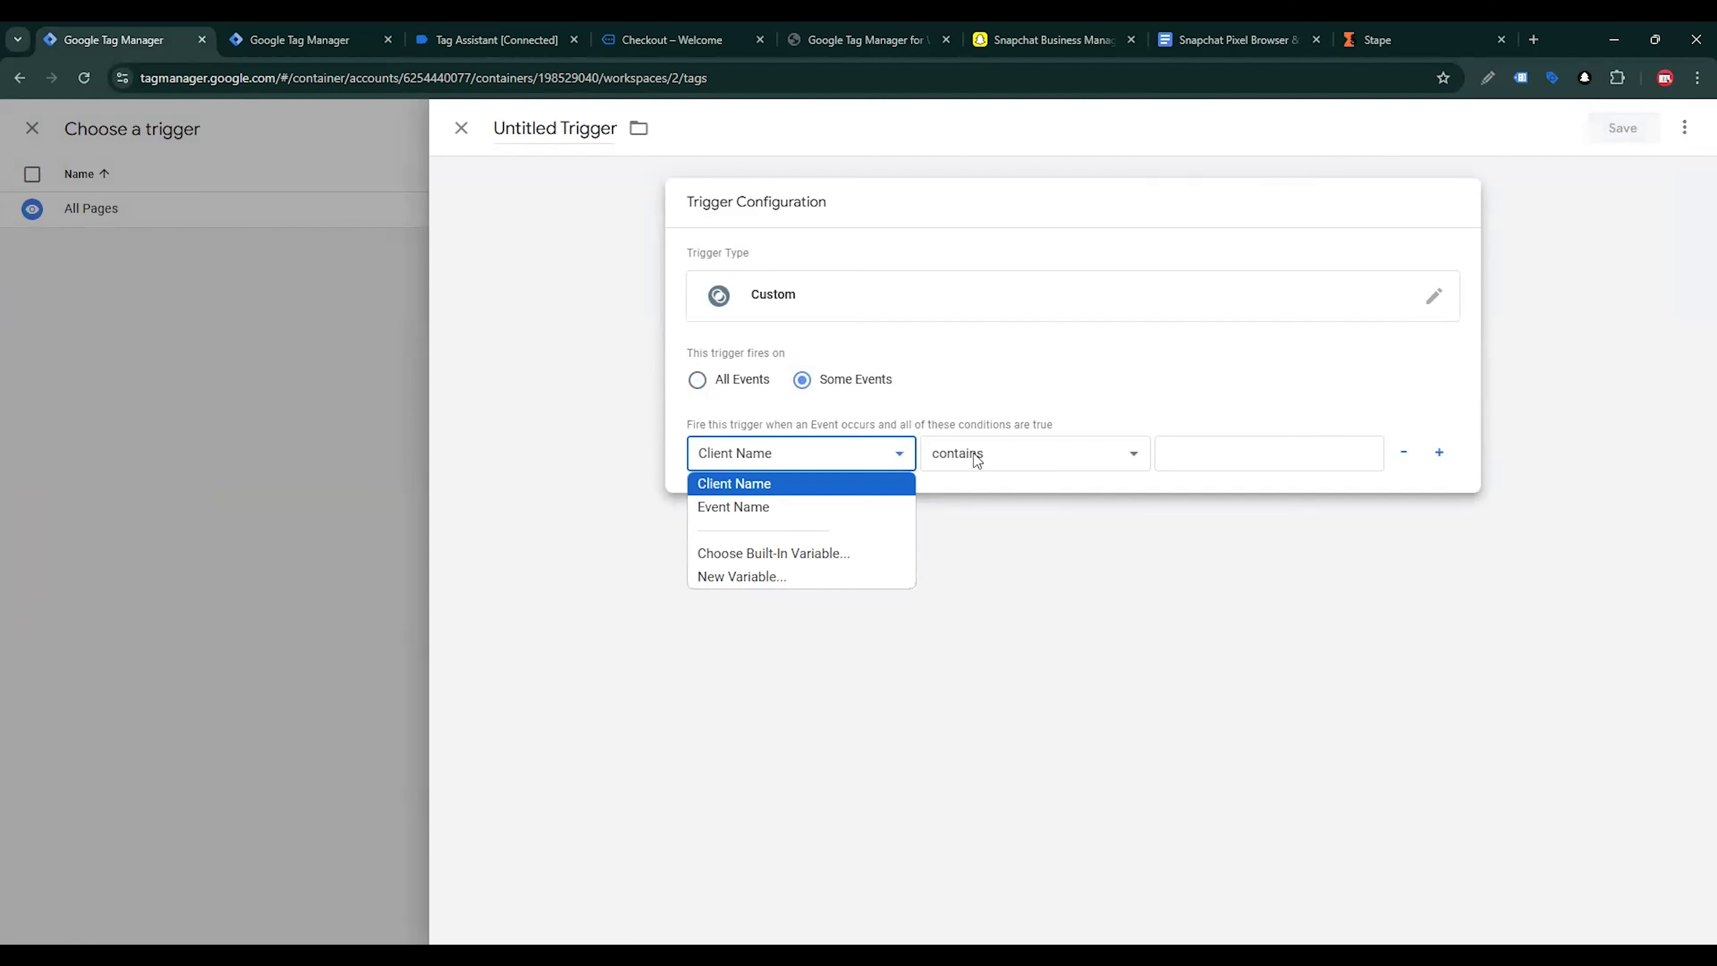
click(1197, 442)
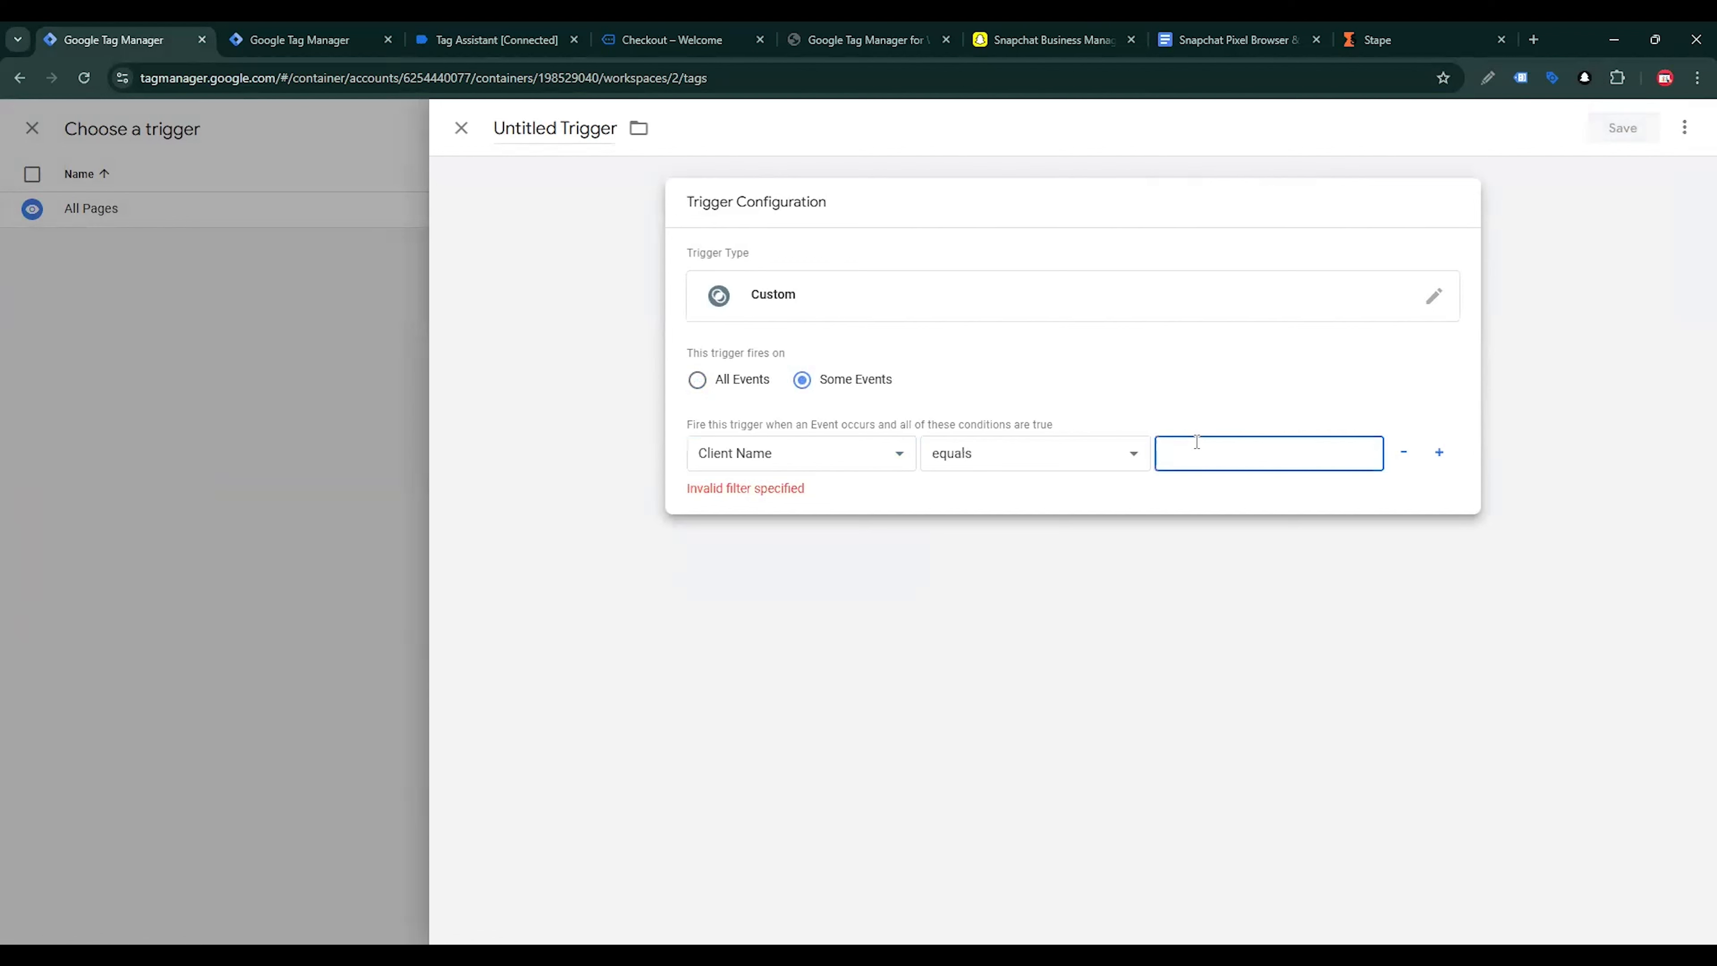
text(GA)
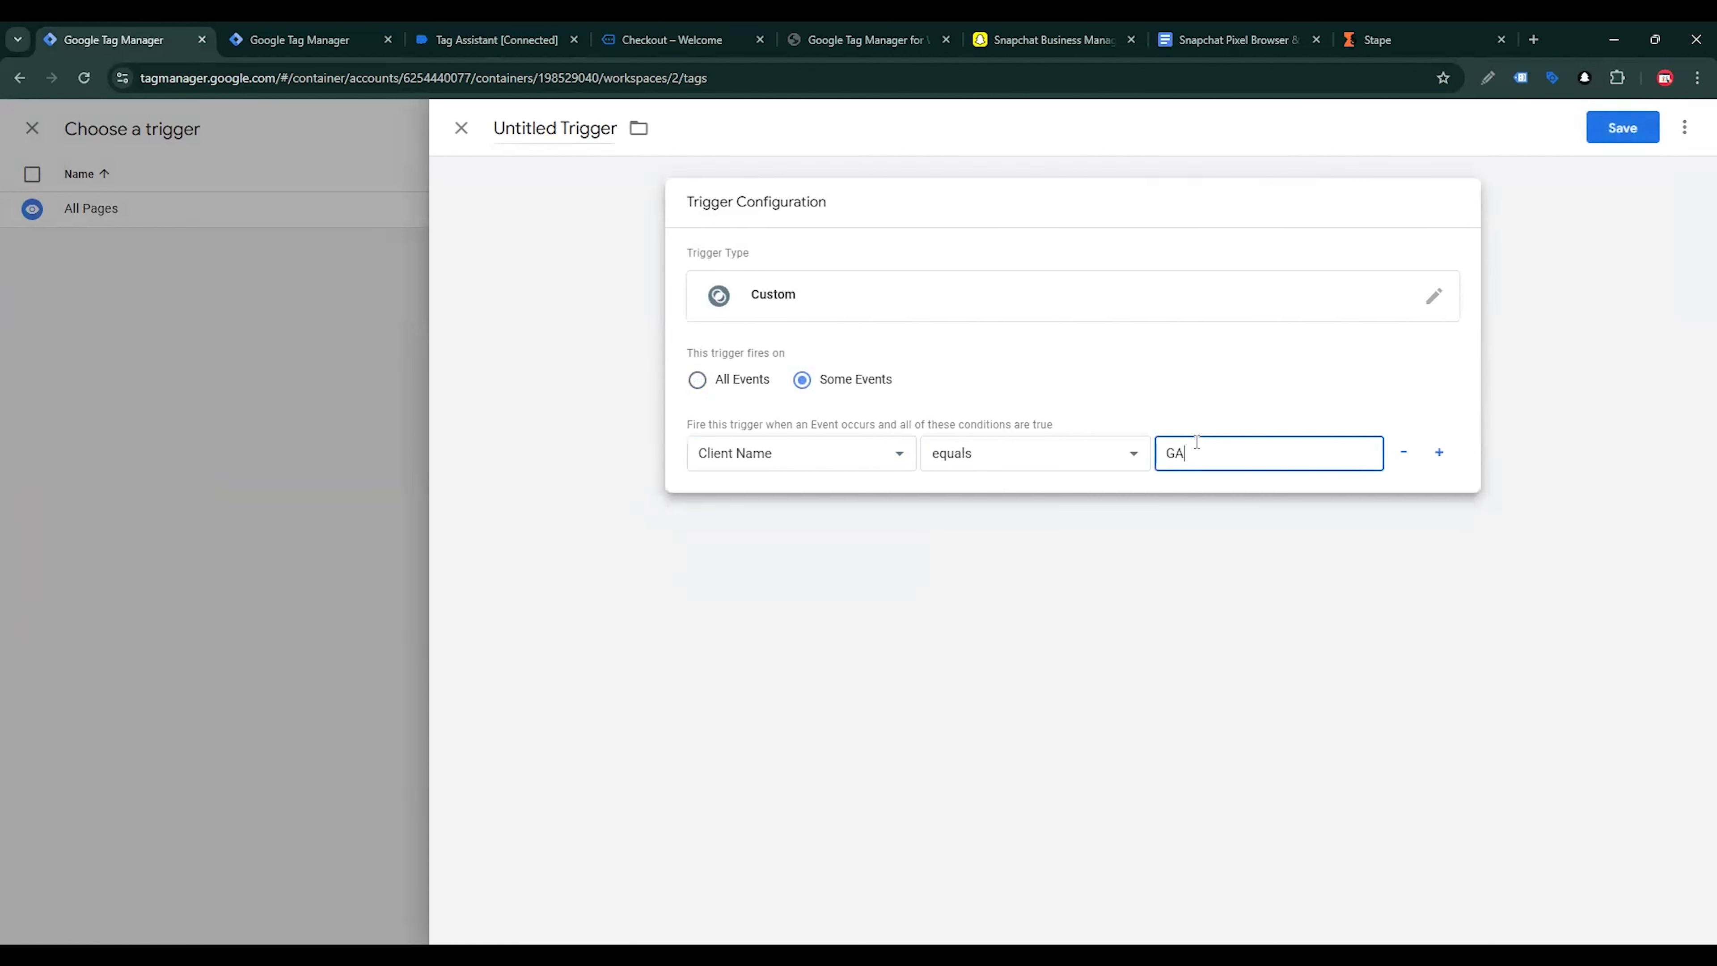
text(4)
Save the trigger as Snap - GA4 Client and save the tag as Snap ConversionsAPI Tag
click(540, 127)
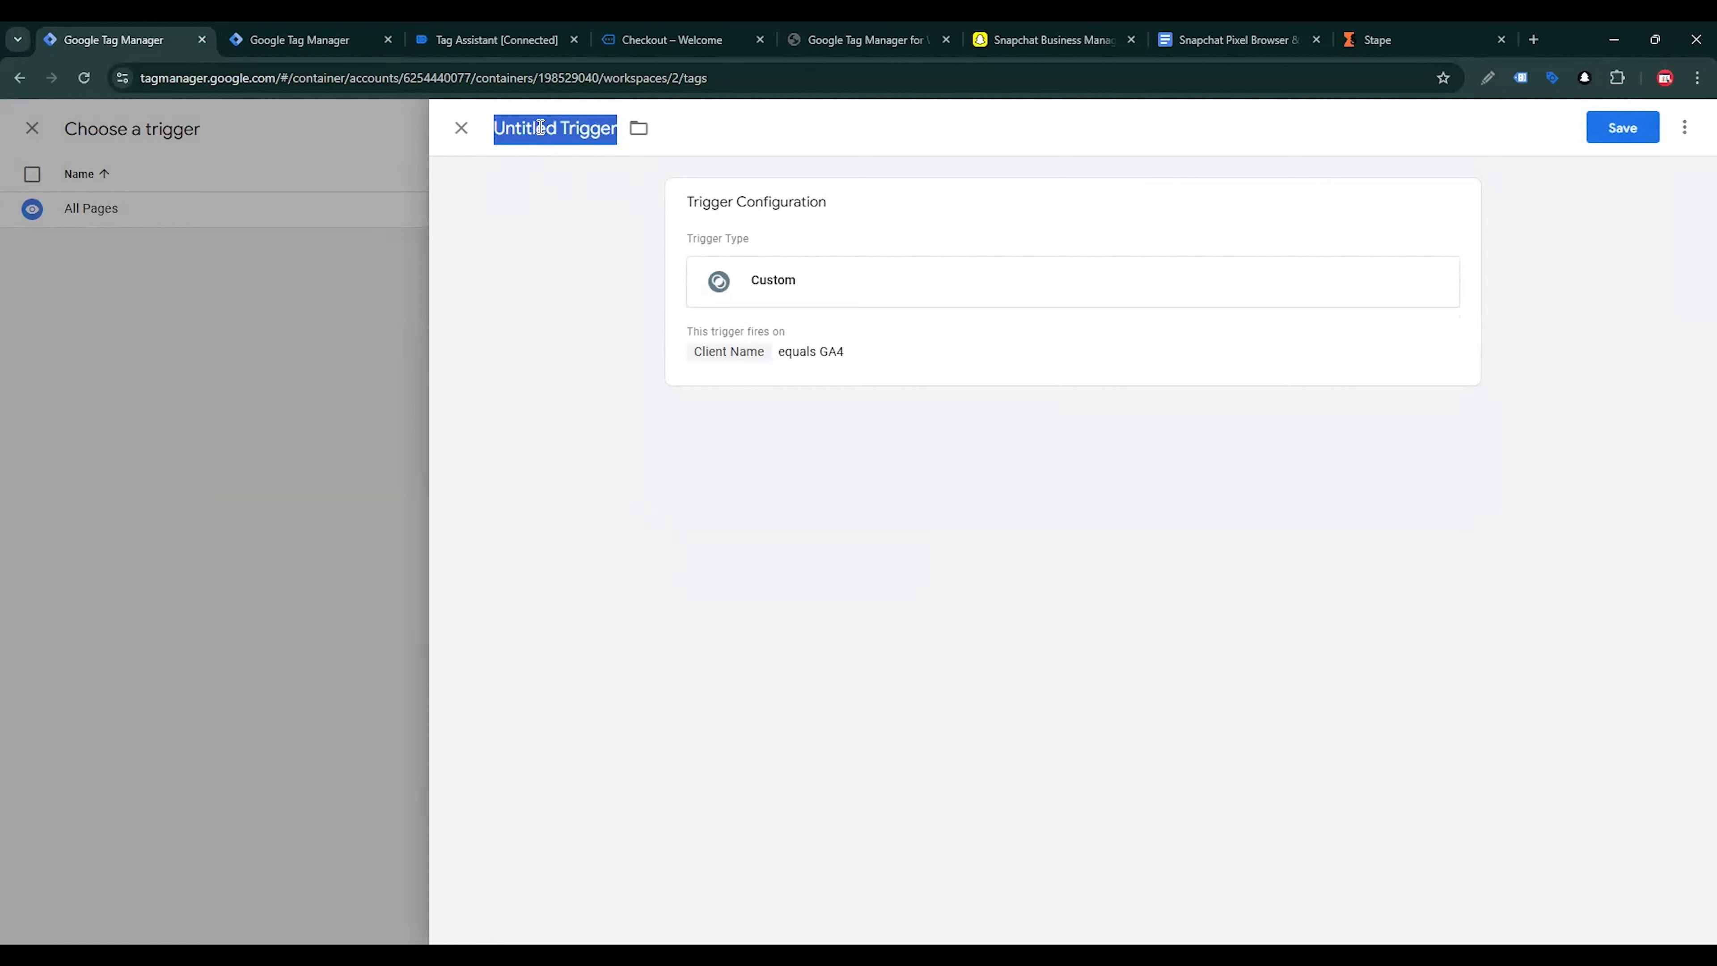
text(Snap - GA4)
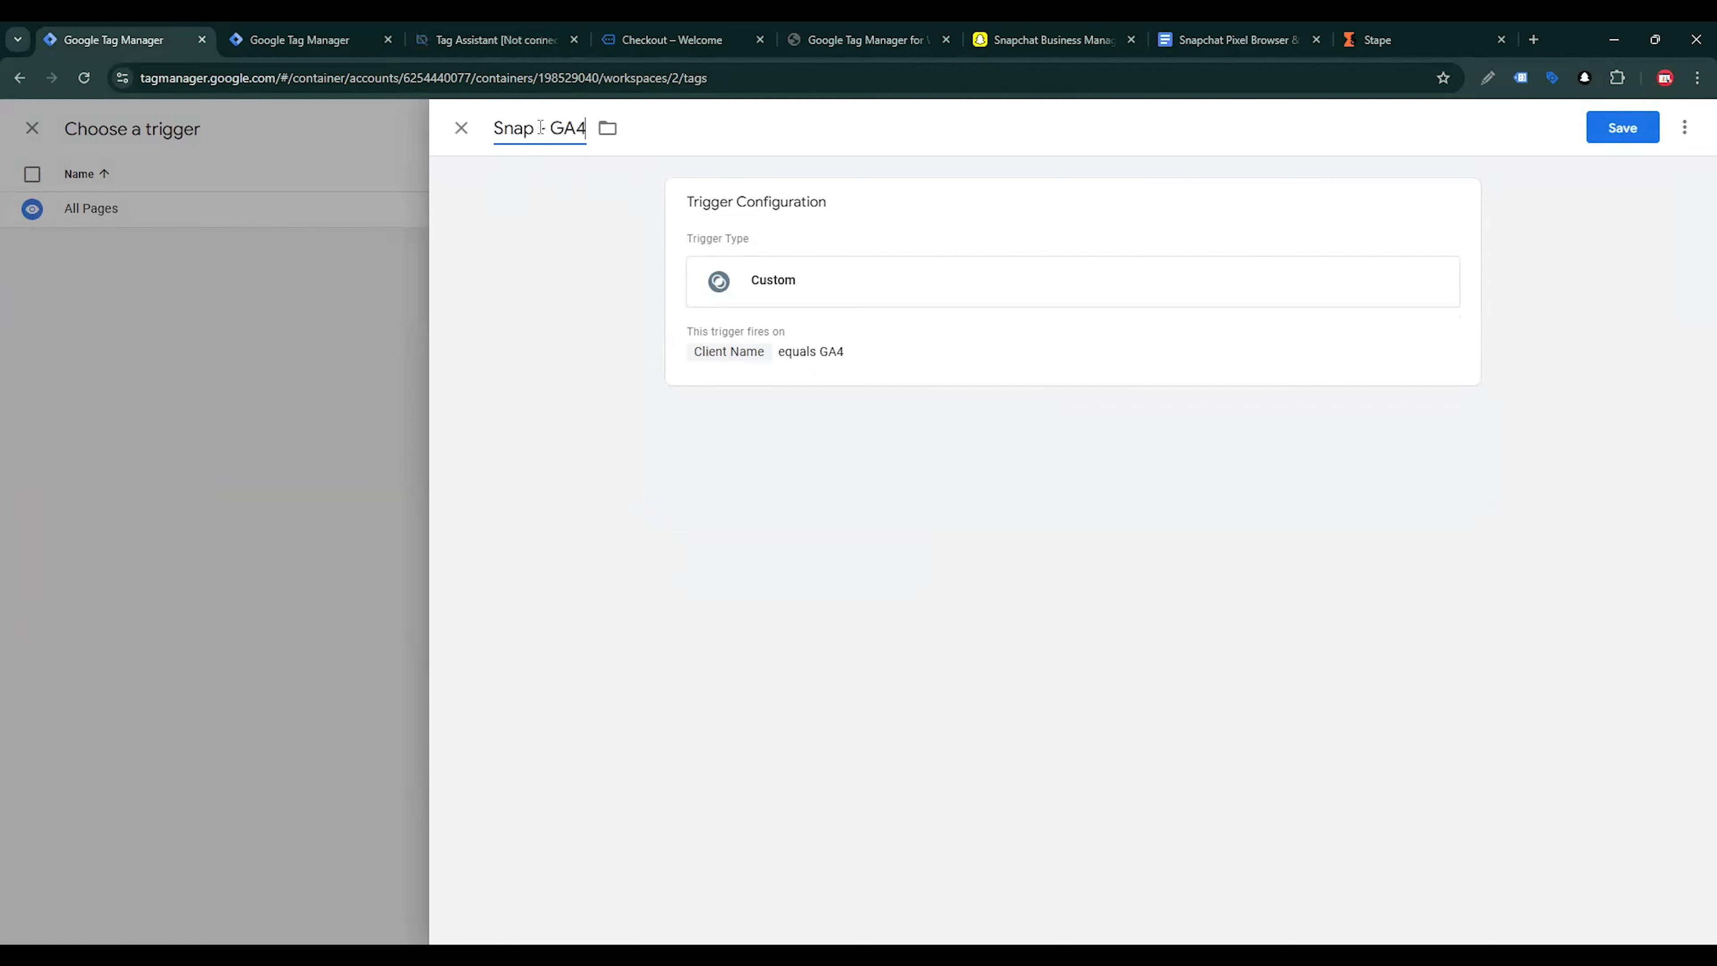
text( Client)
click(1636, 133)
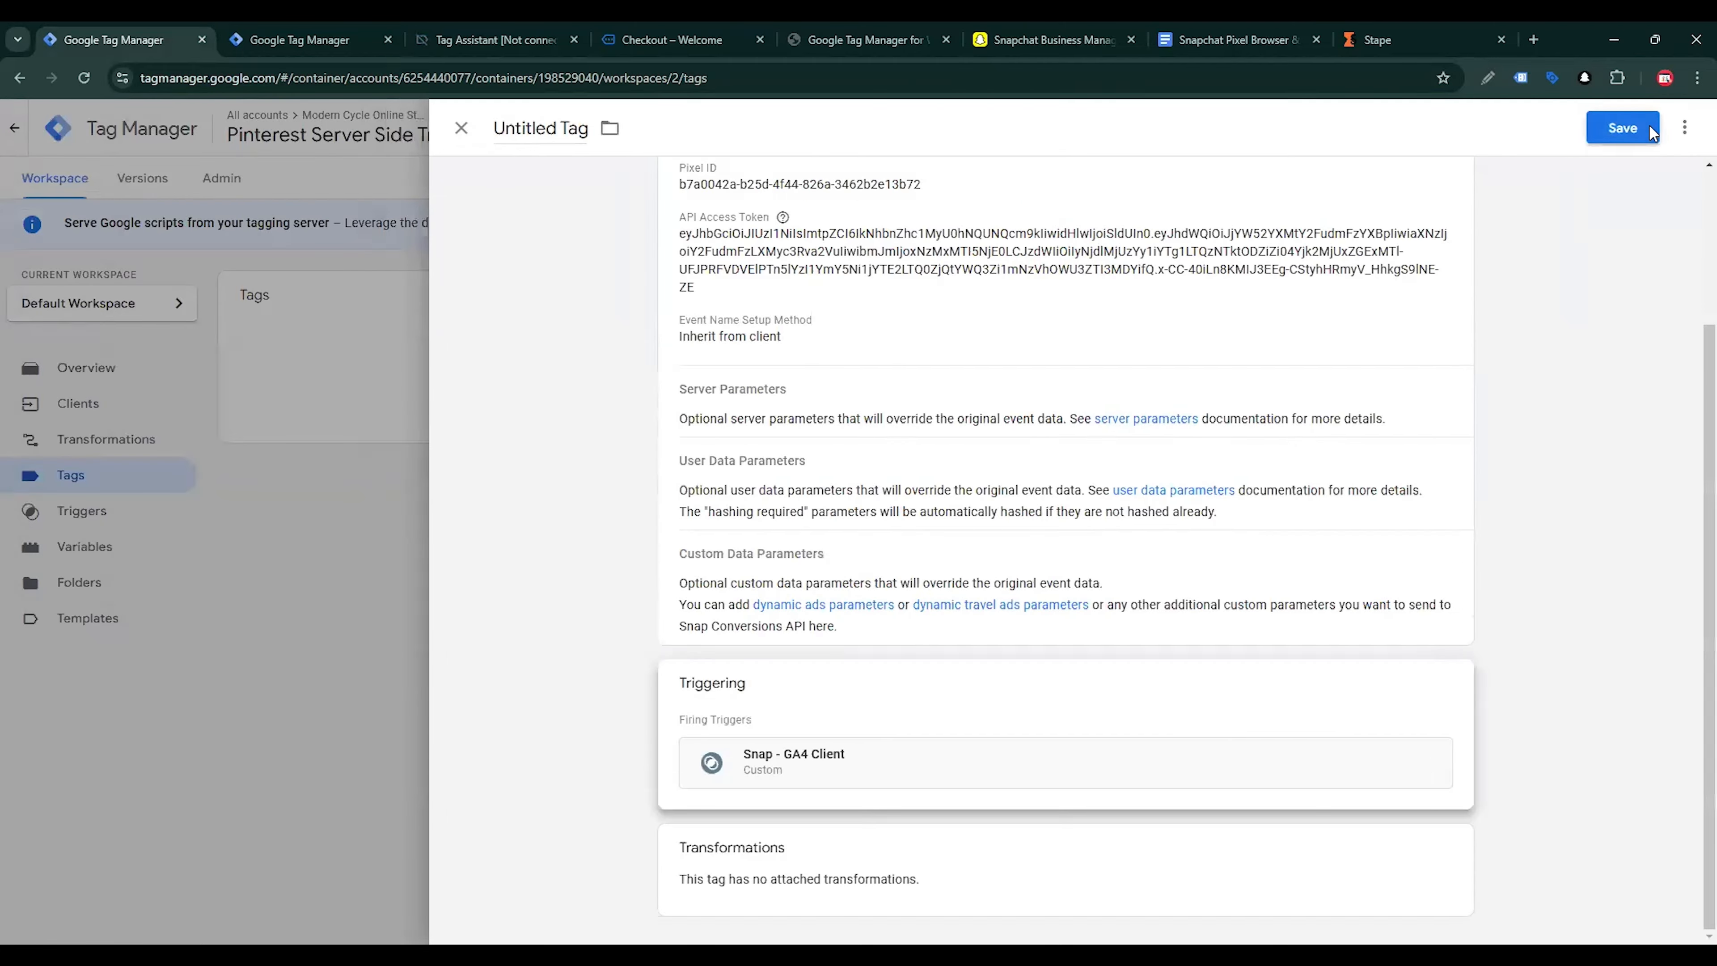
click(1648, 130)
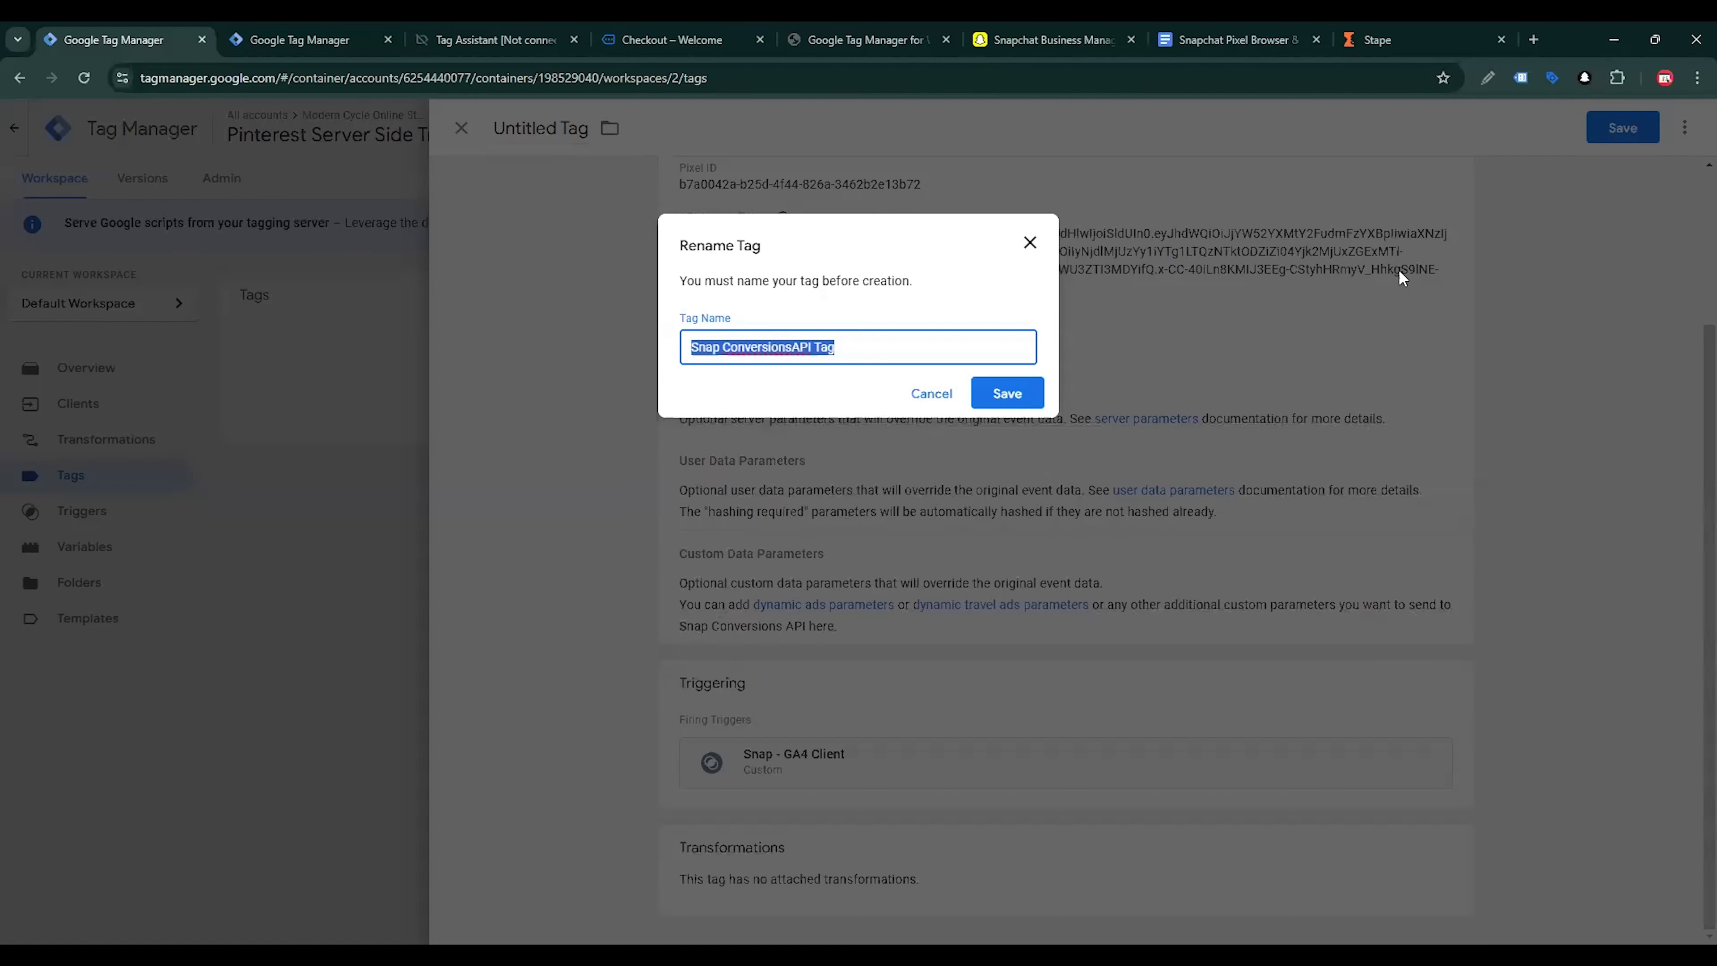
click(1005, 394)
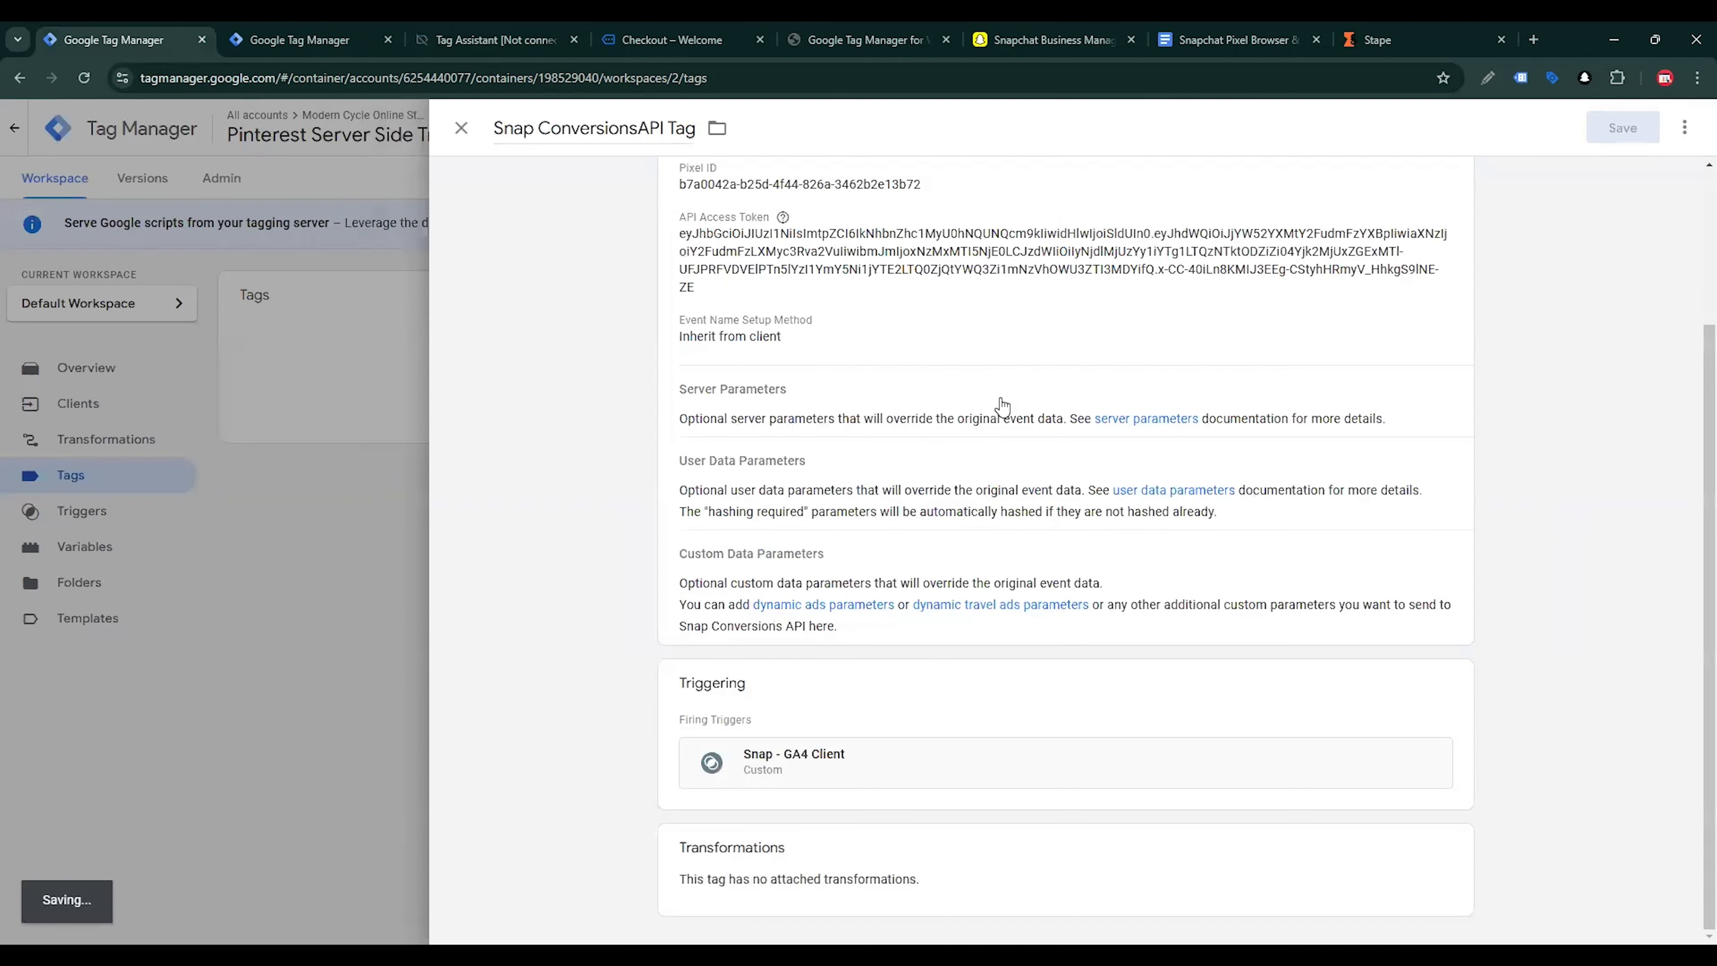
Start previewing the server container and the Snapchat web container, connecting Tag Assistant to mranalyst.shop
click(1157, 490)
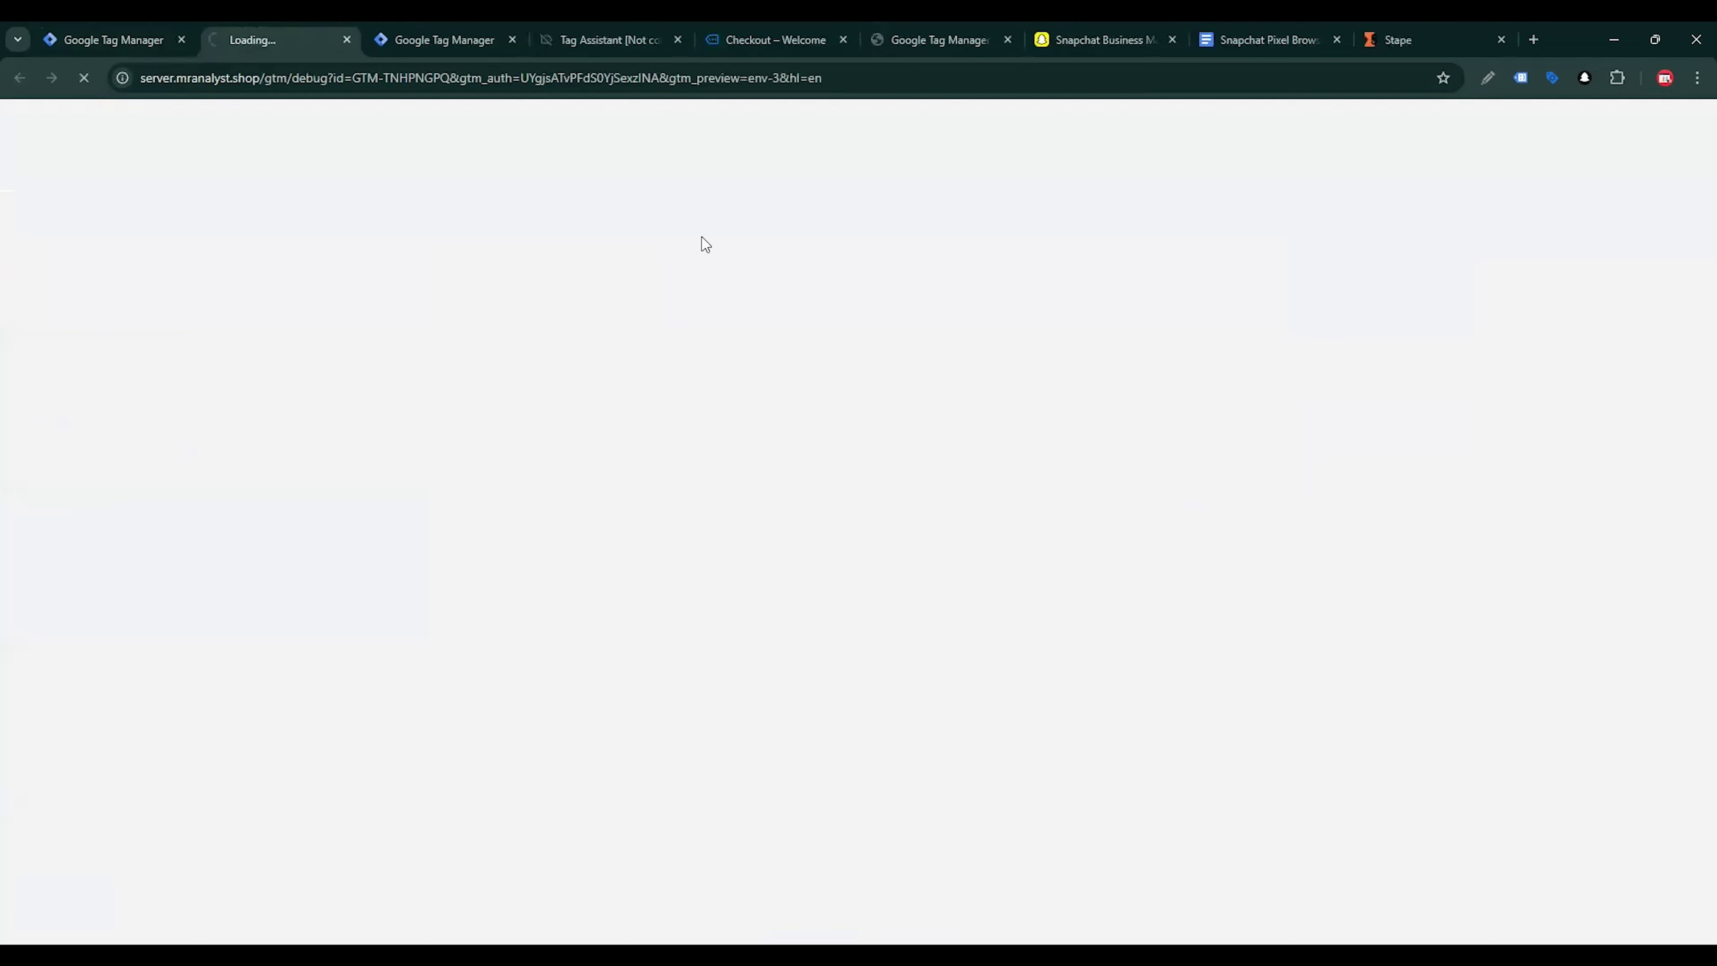
click(448, 39)
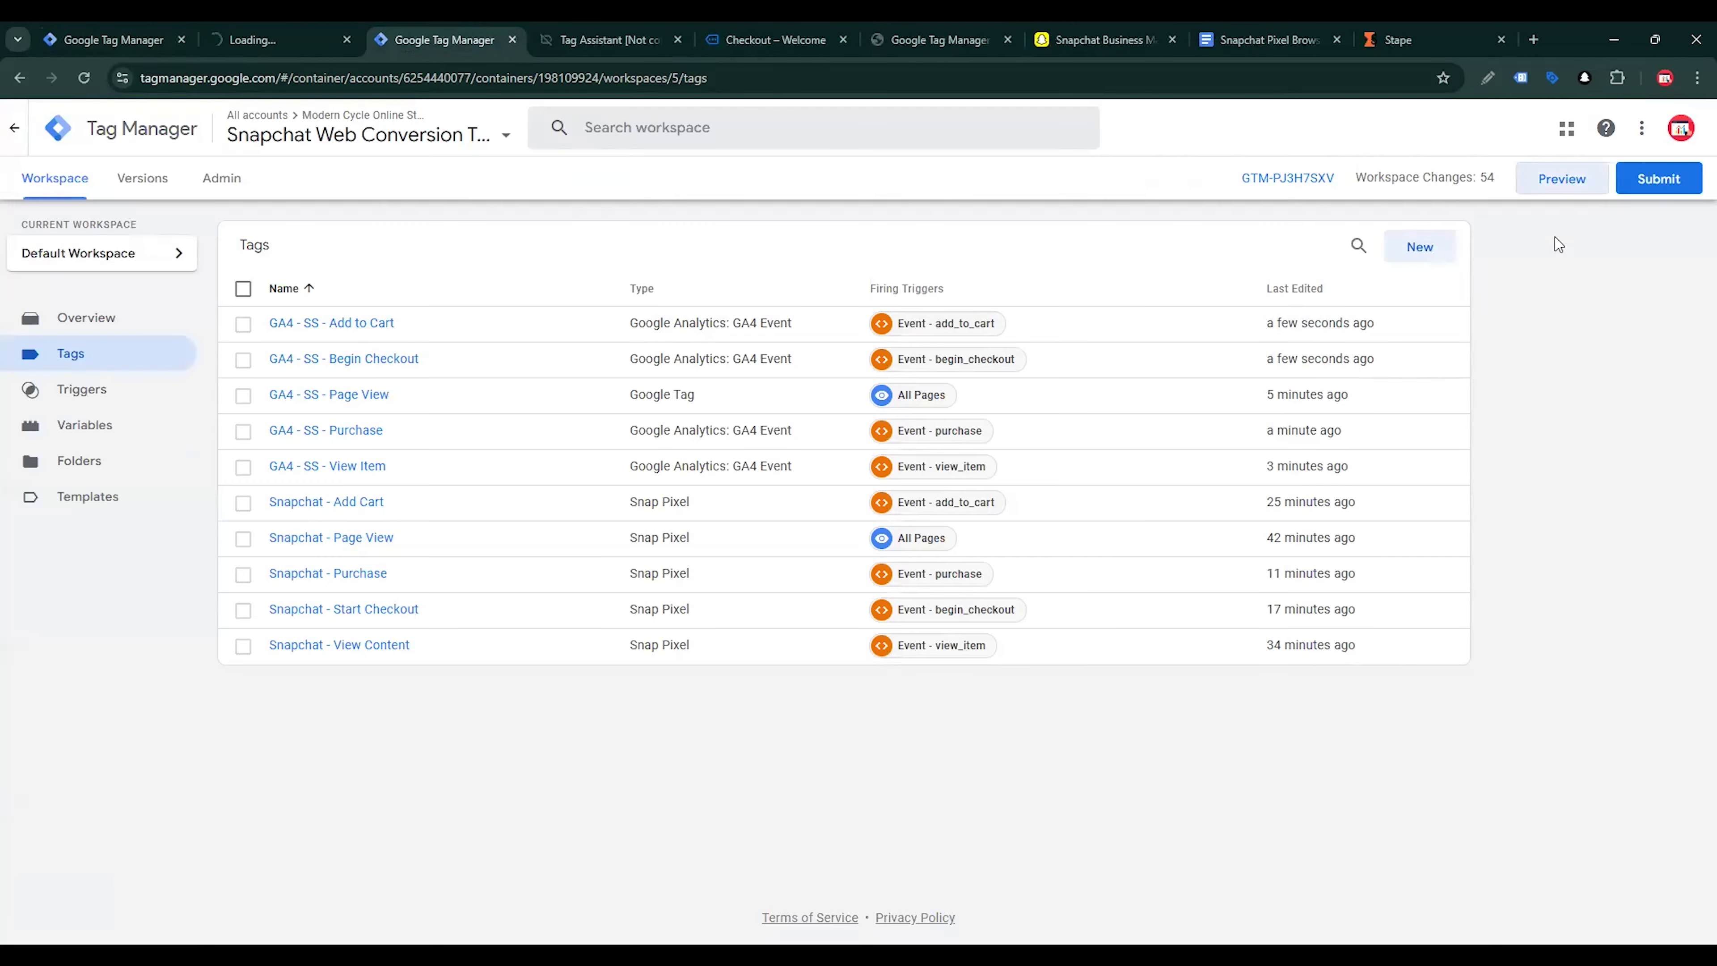
click(1555, 187)
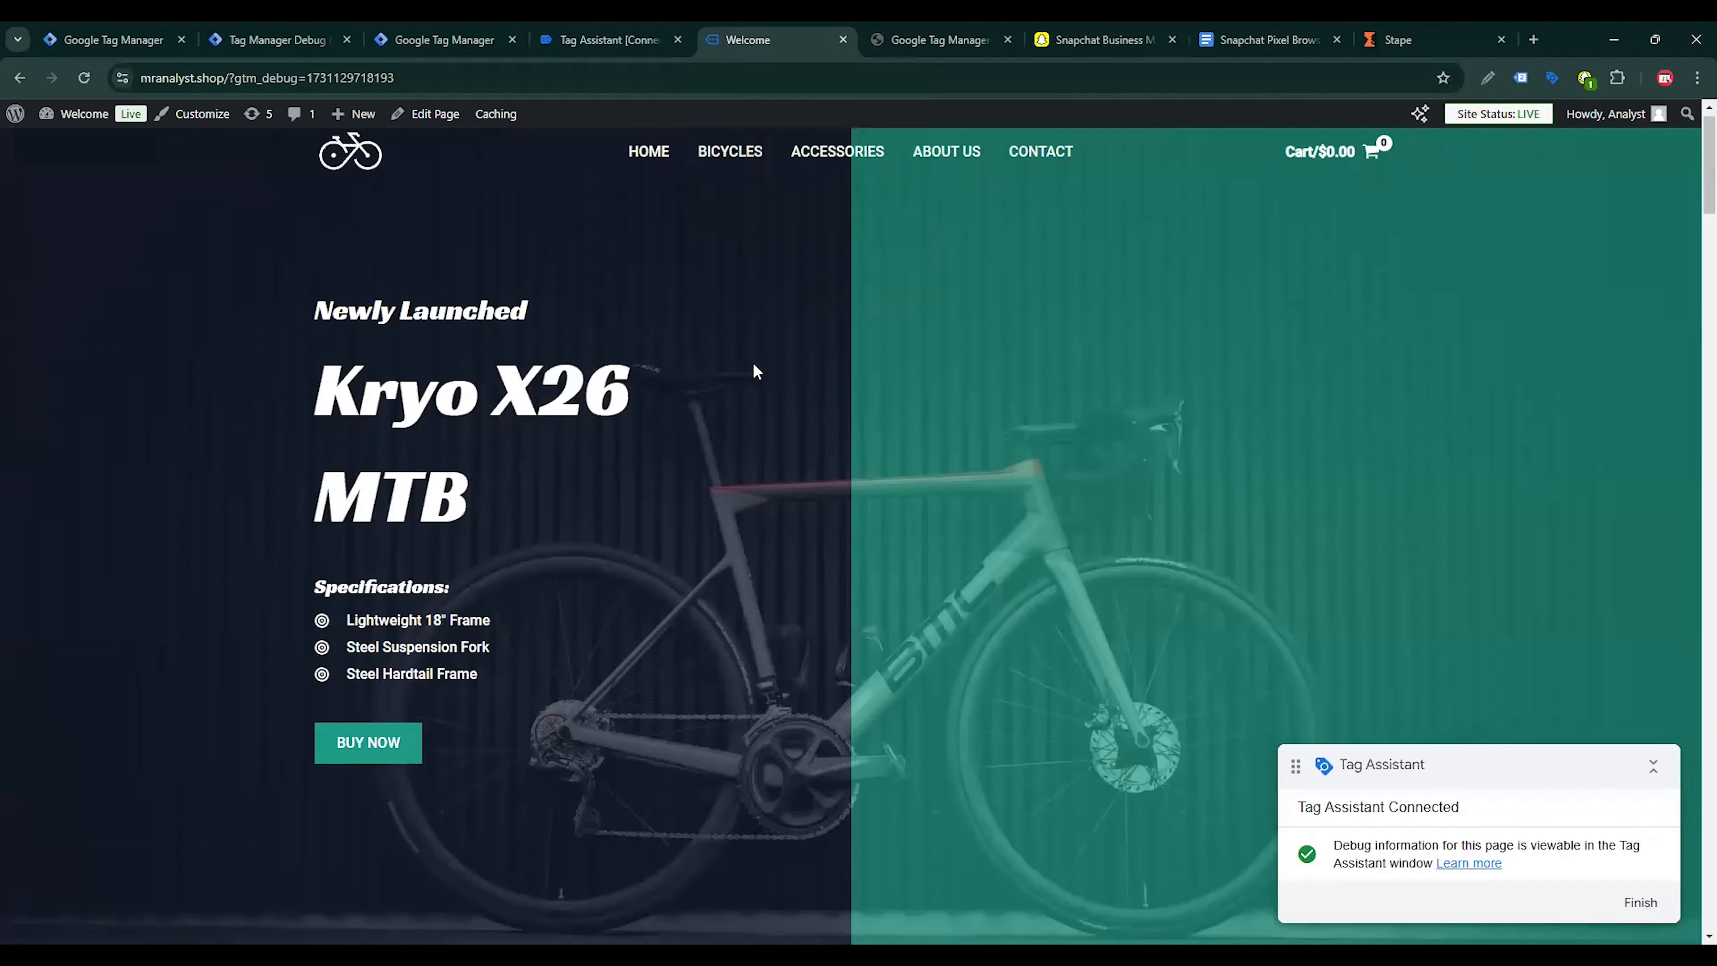
Open the Kryo X26 MTB – Model K product from New Arrivals and add one to the cart
scroll(756, 372, down, 8)
scroll(560, 457, down, 5)
click(436, 474)
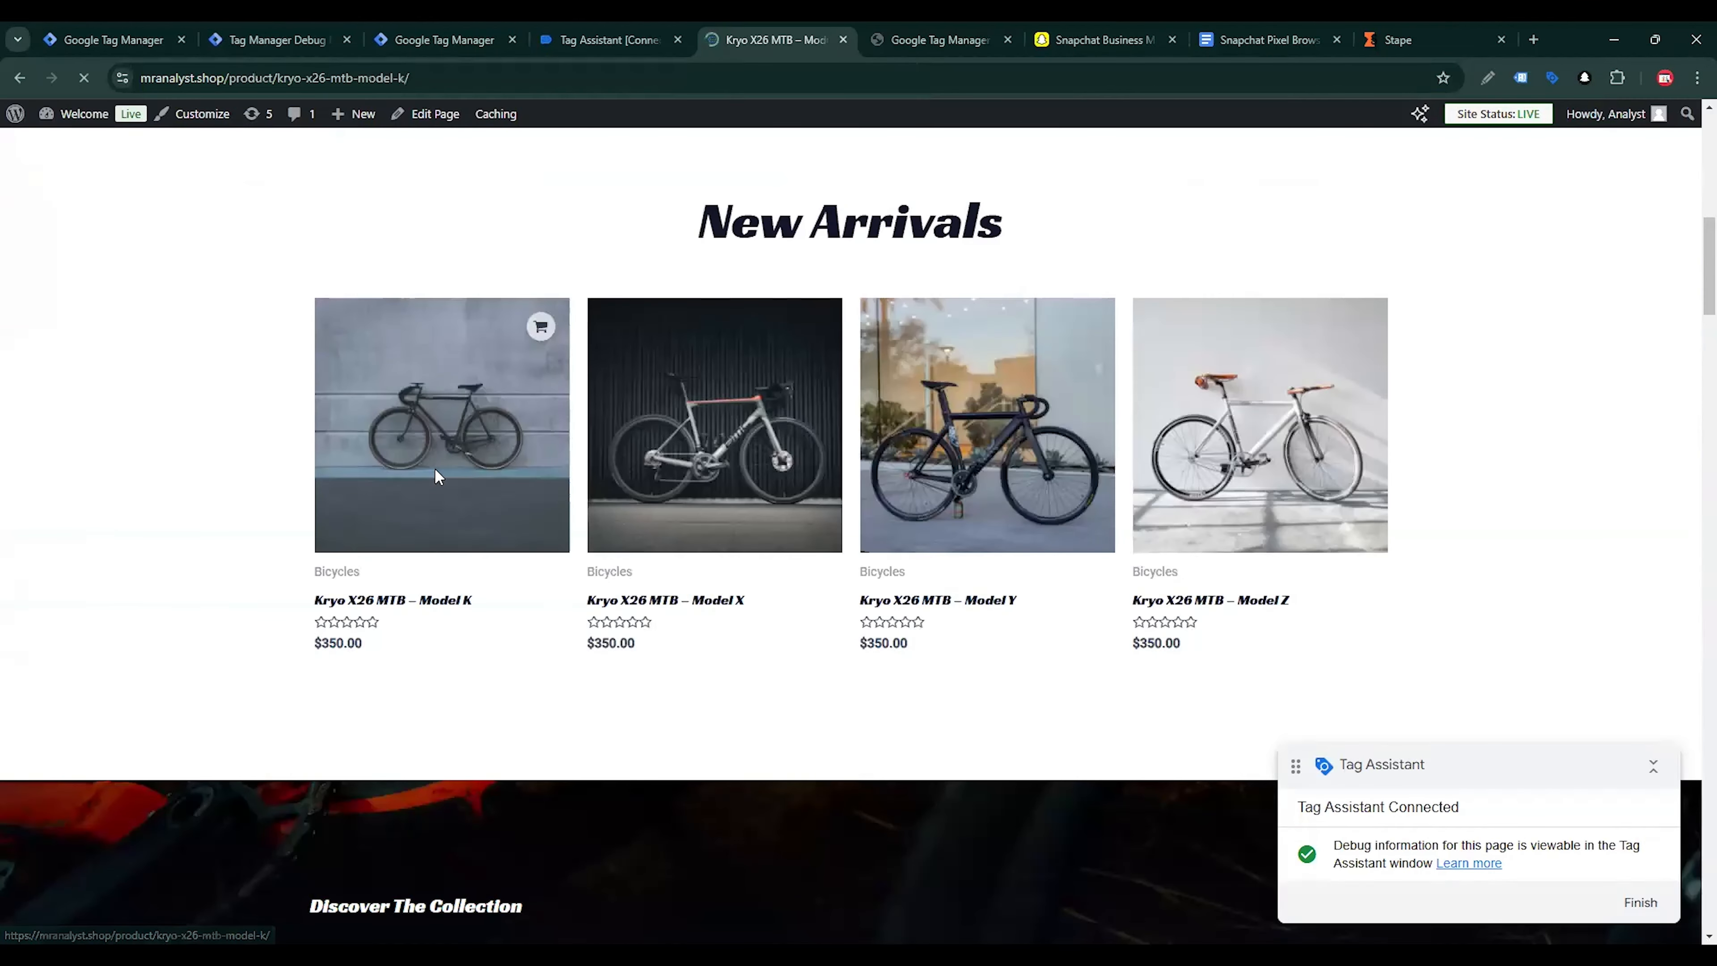
scroll(1081, 352, down, 5)
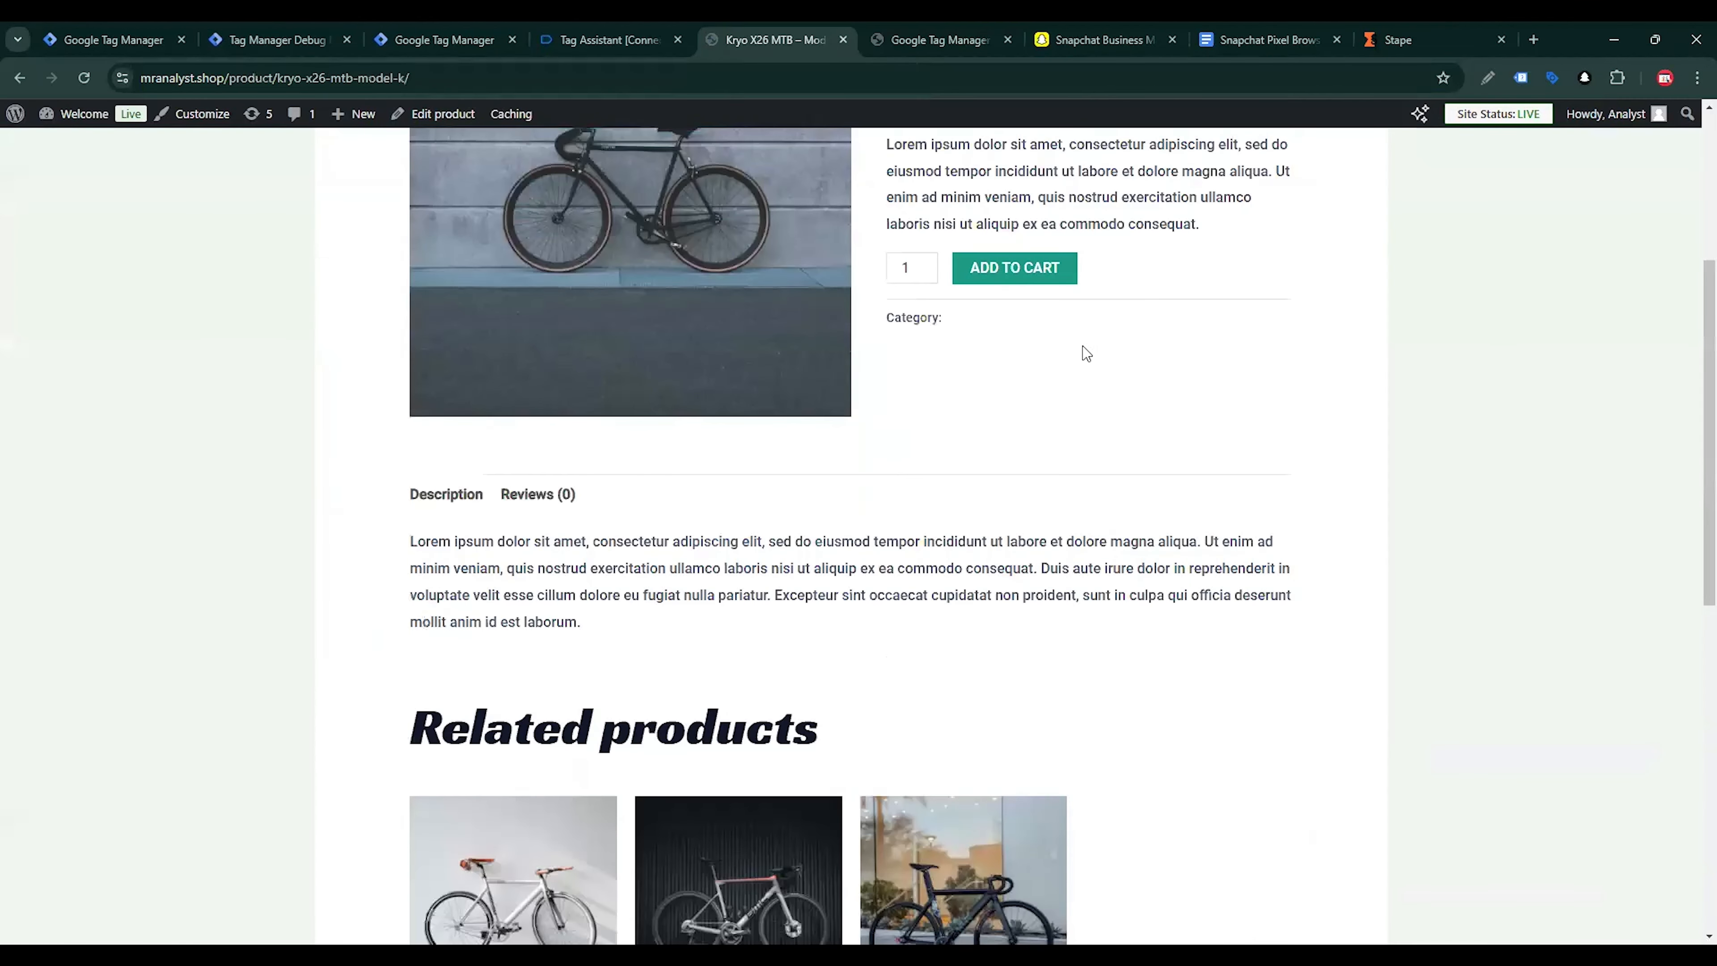
click(1030, 287)
Check out the cart and place the test order with cash on delivery
click(1186, 377)
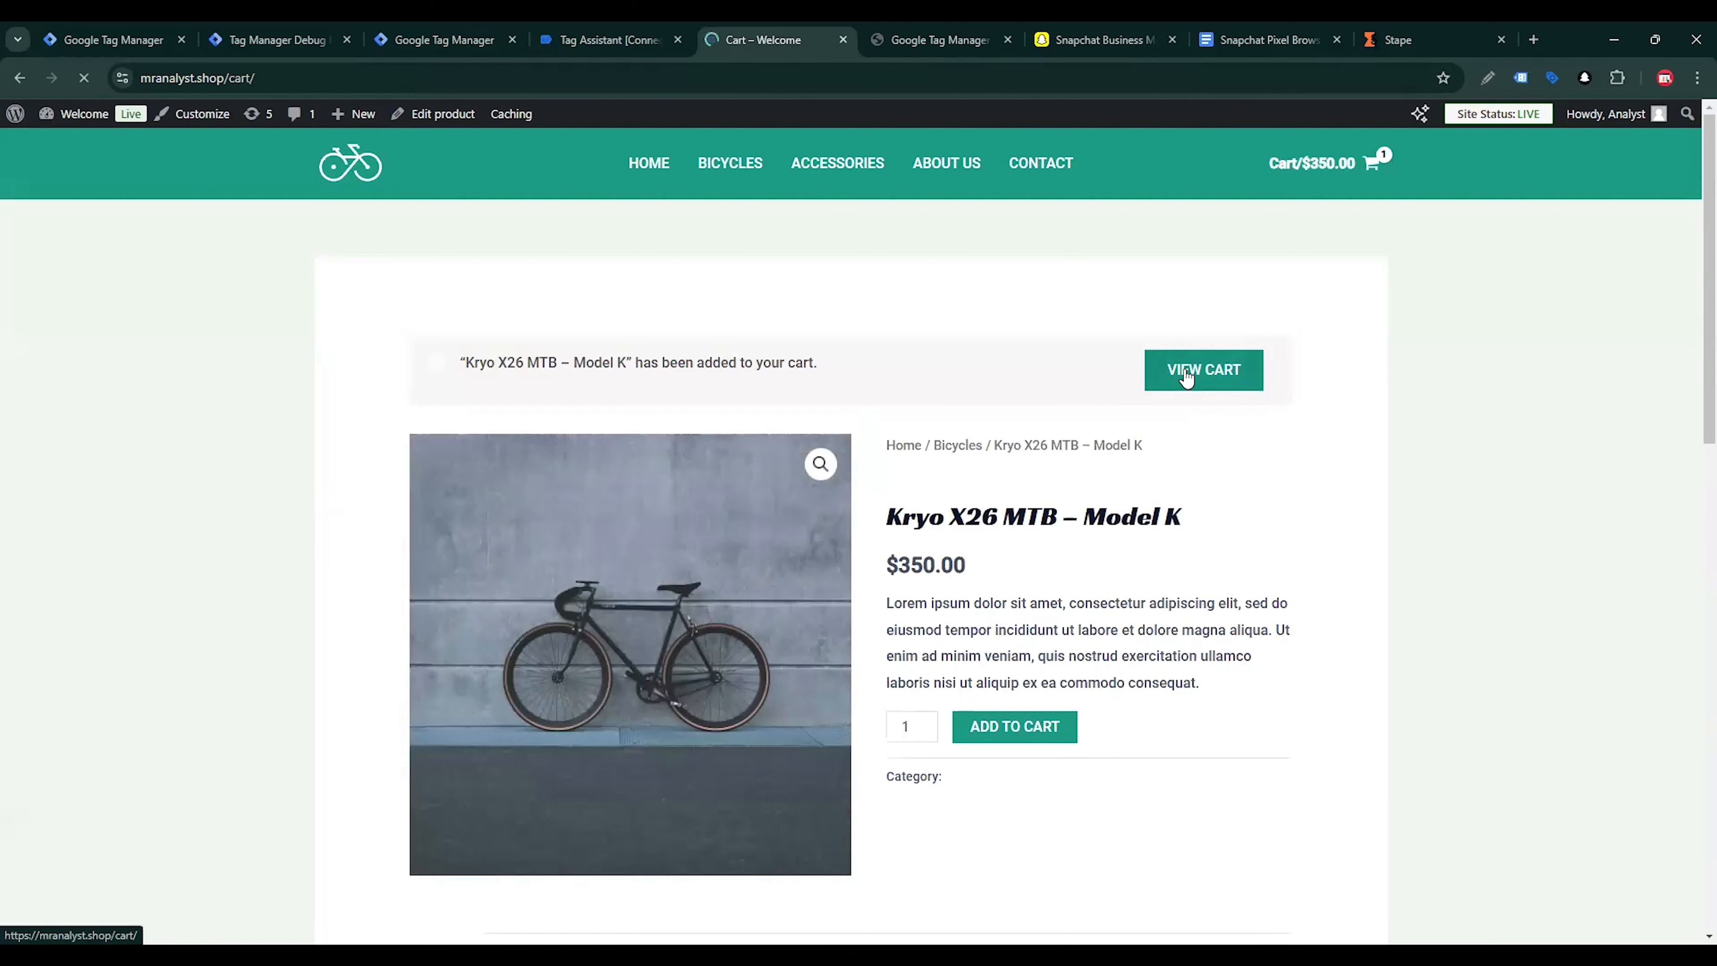
scroll(1257, 433, down, 4)
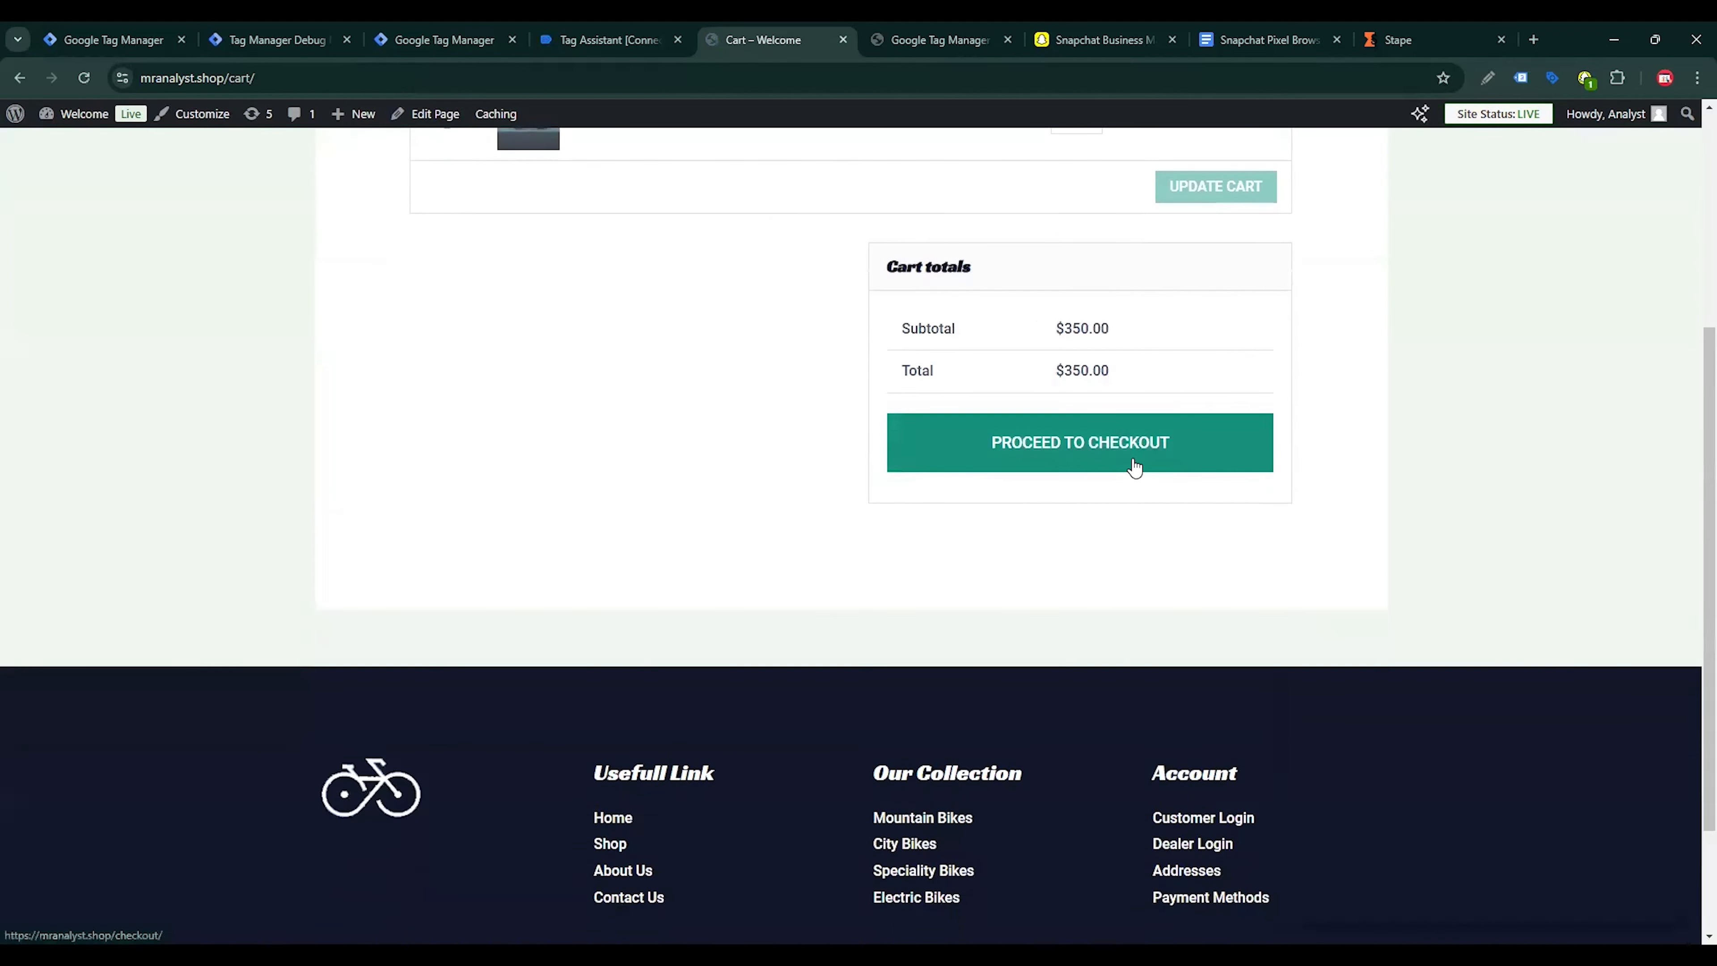
click(1134, 467)
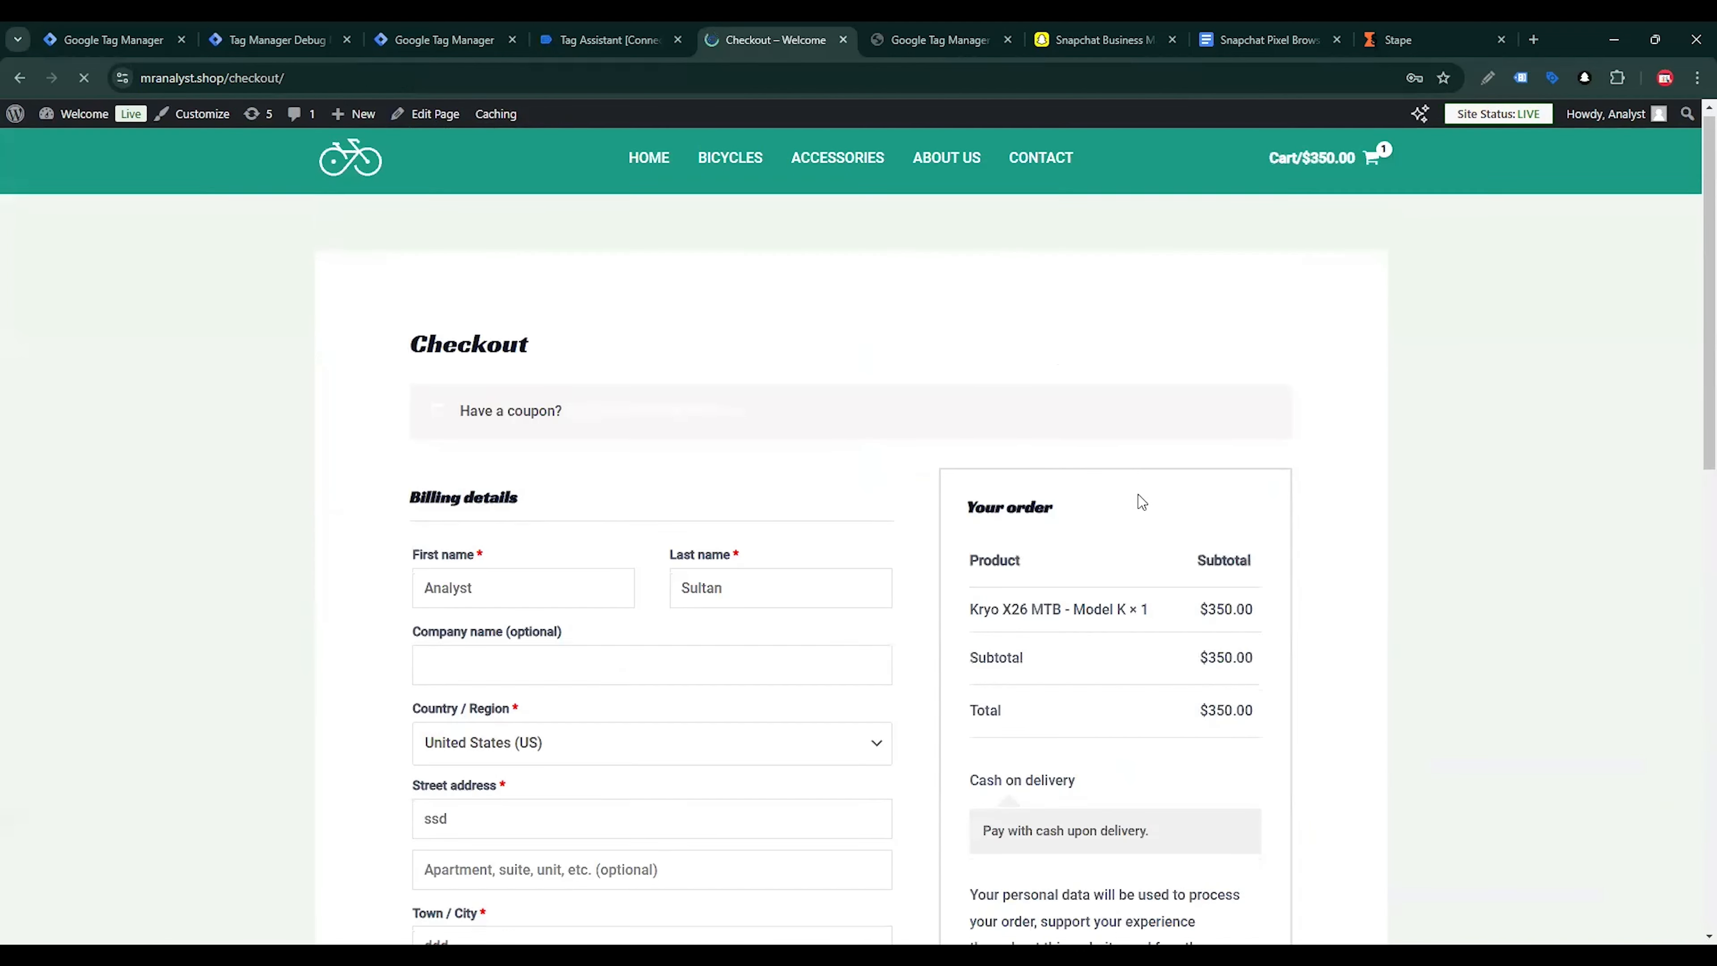
scroll(1141, 501, down, 5)
click(1099, 602)
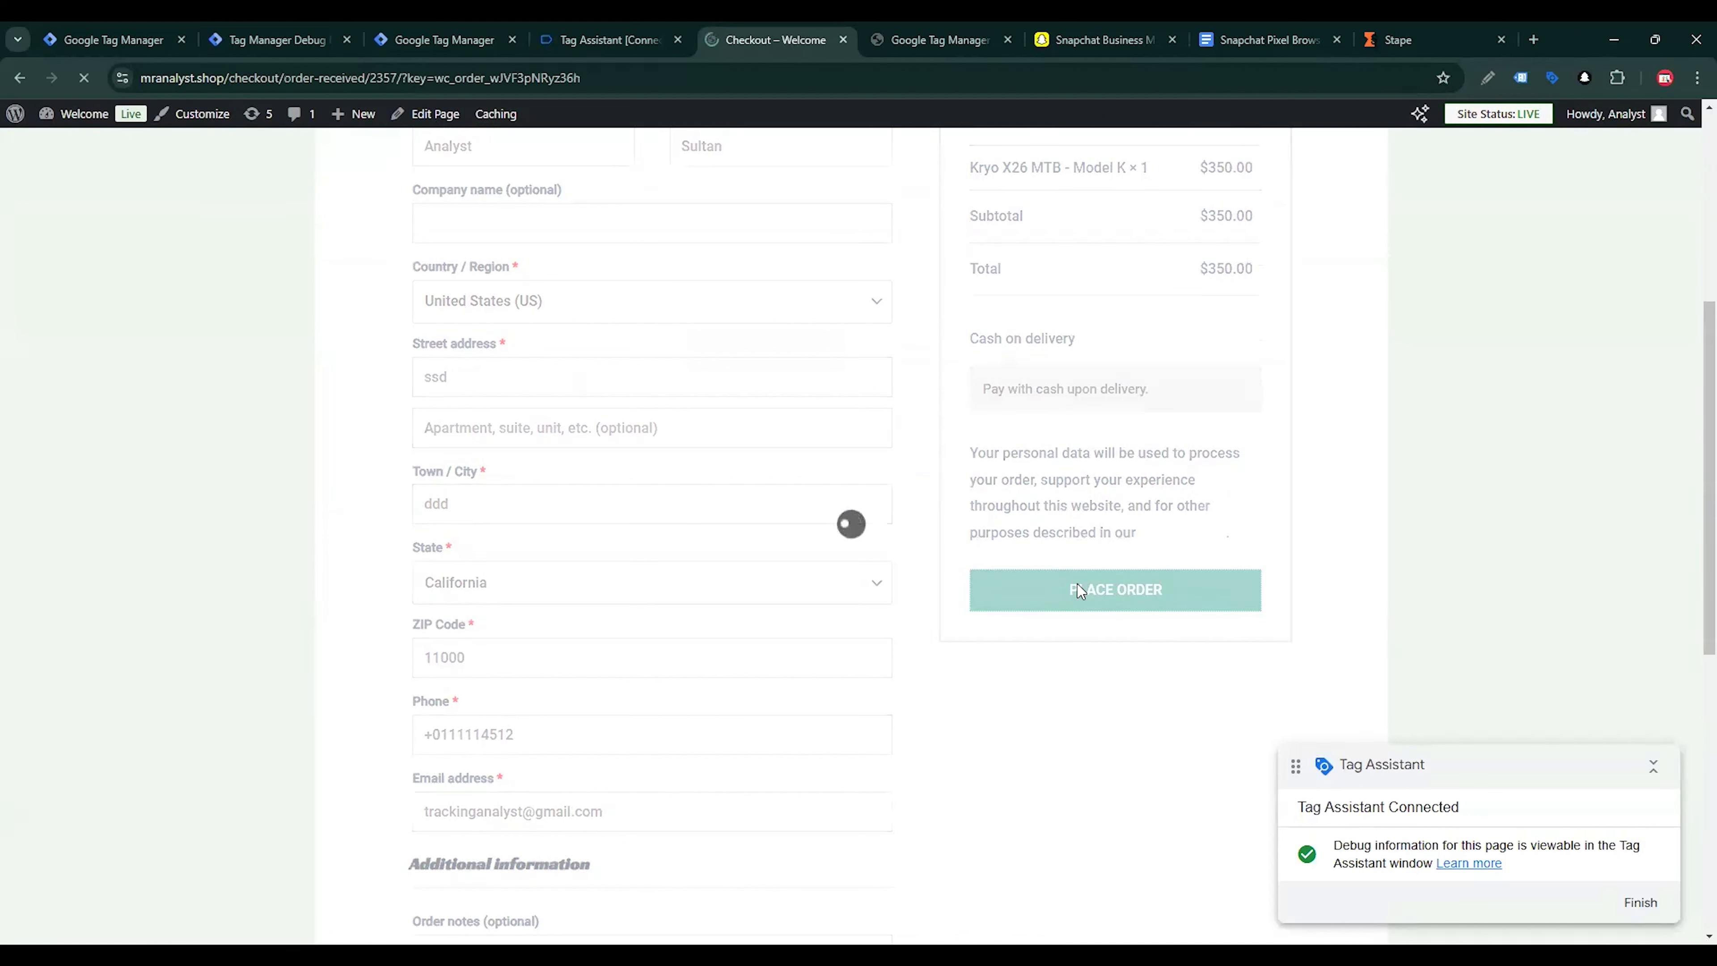
Check which tags fired in the web container preview and for the purchase event in the server container preview
click(613, 28)
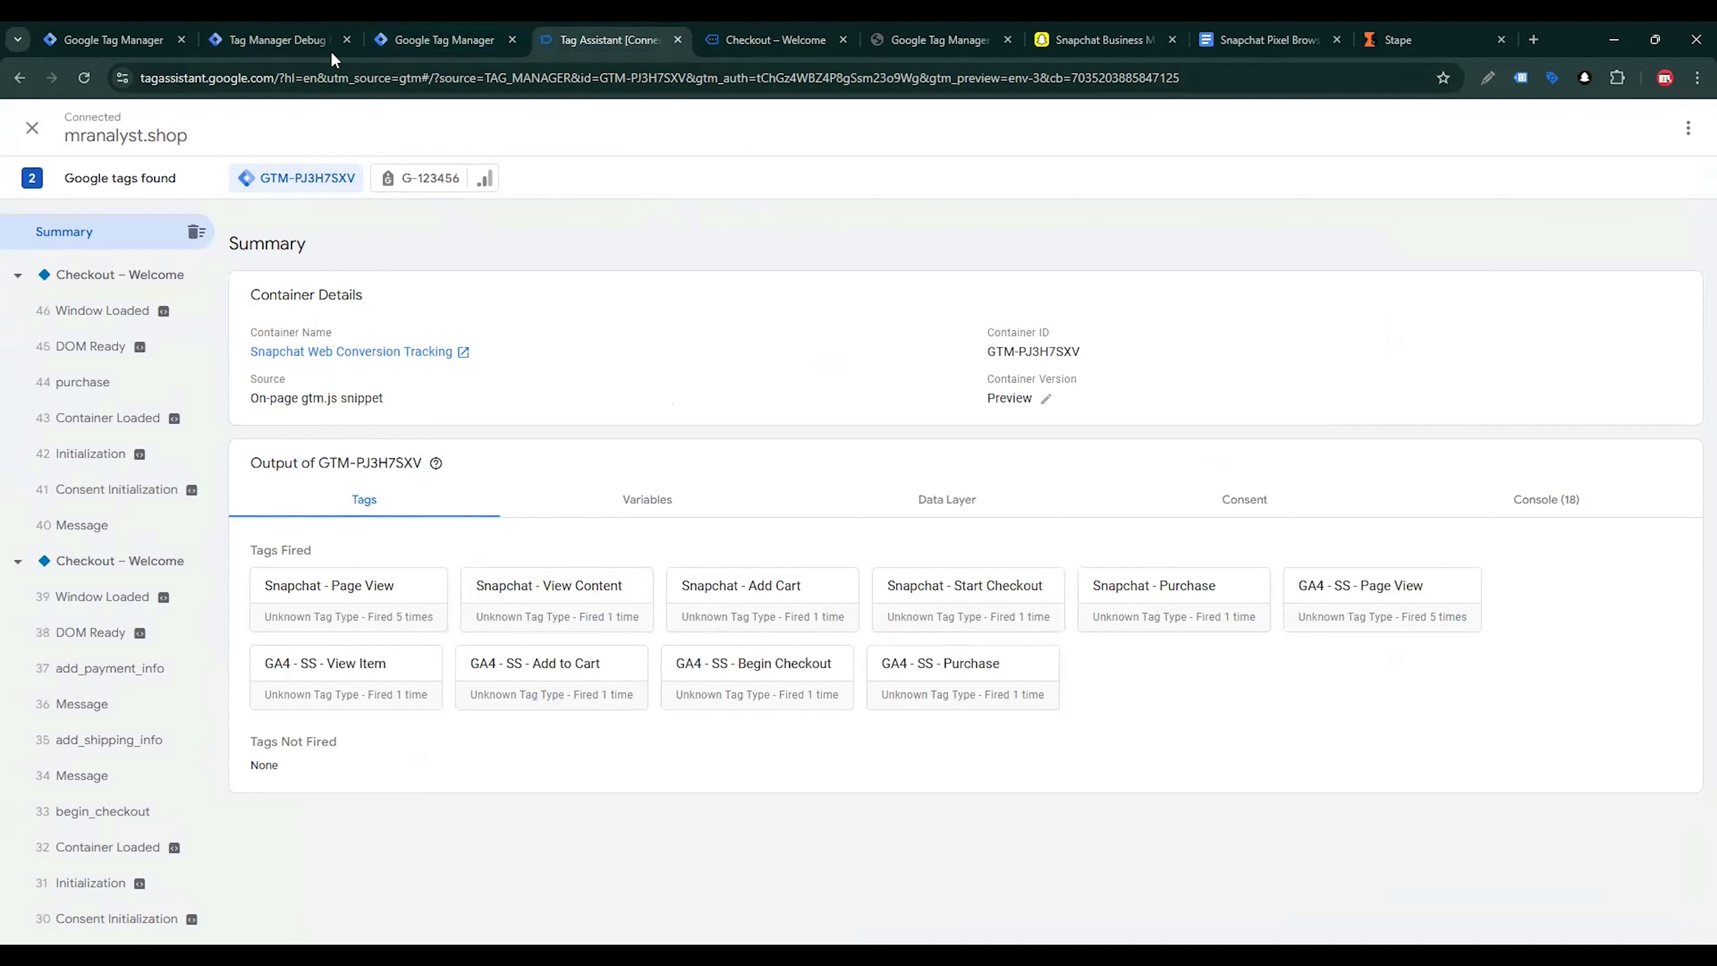
click(284, 31)
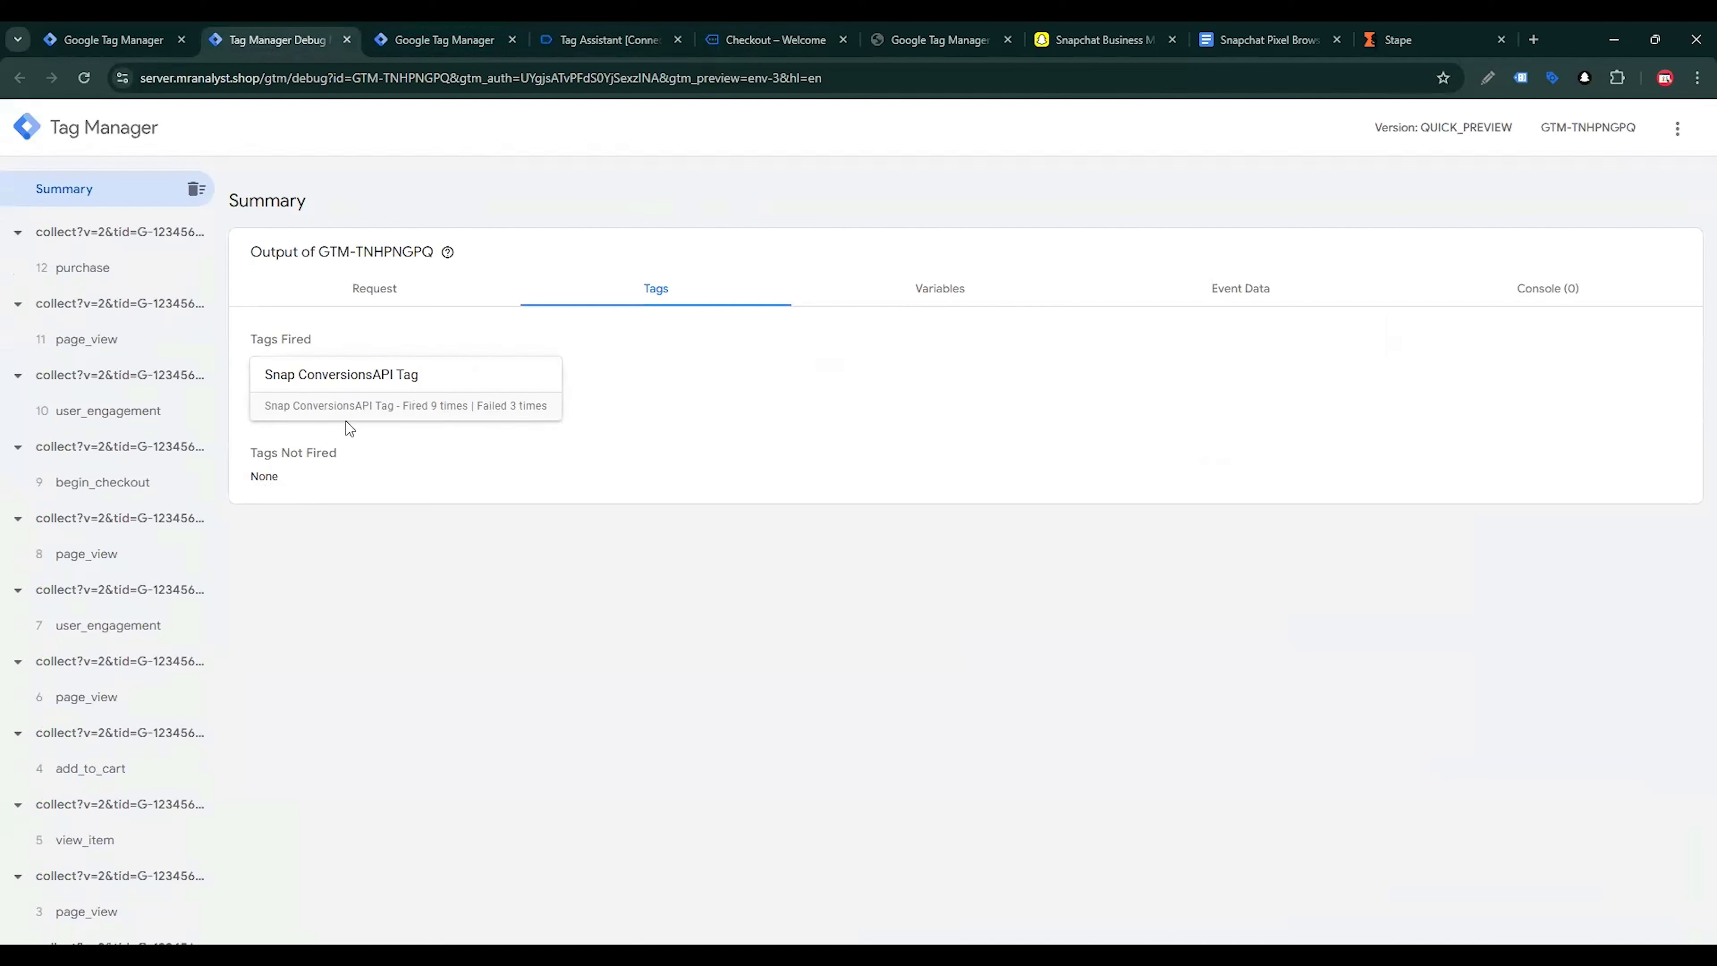
click(65, 274)
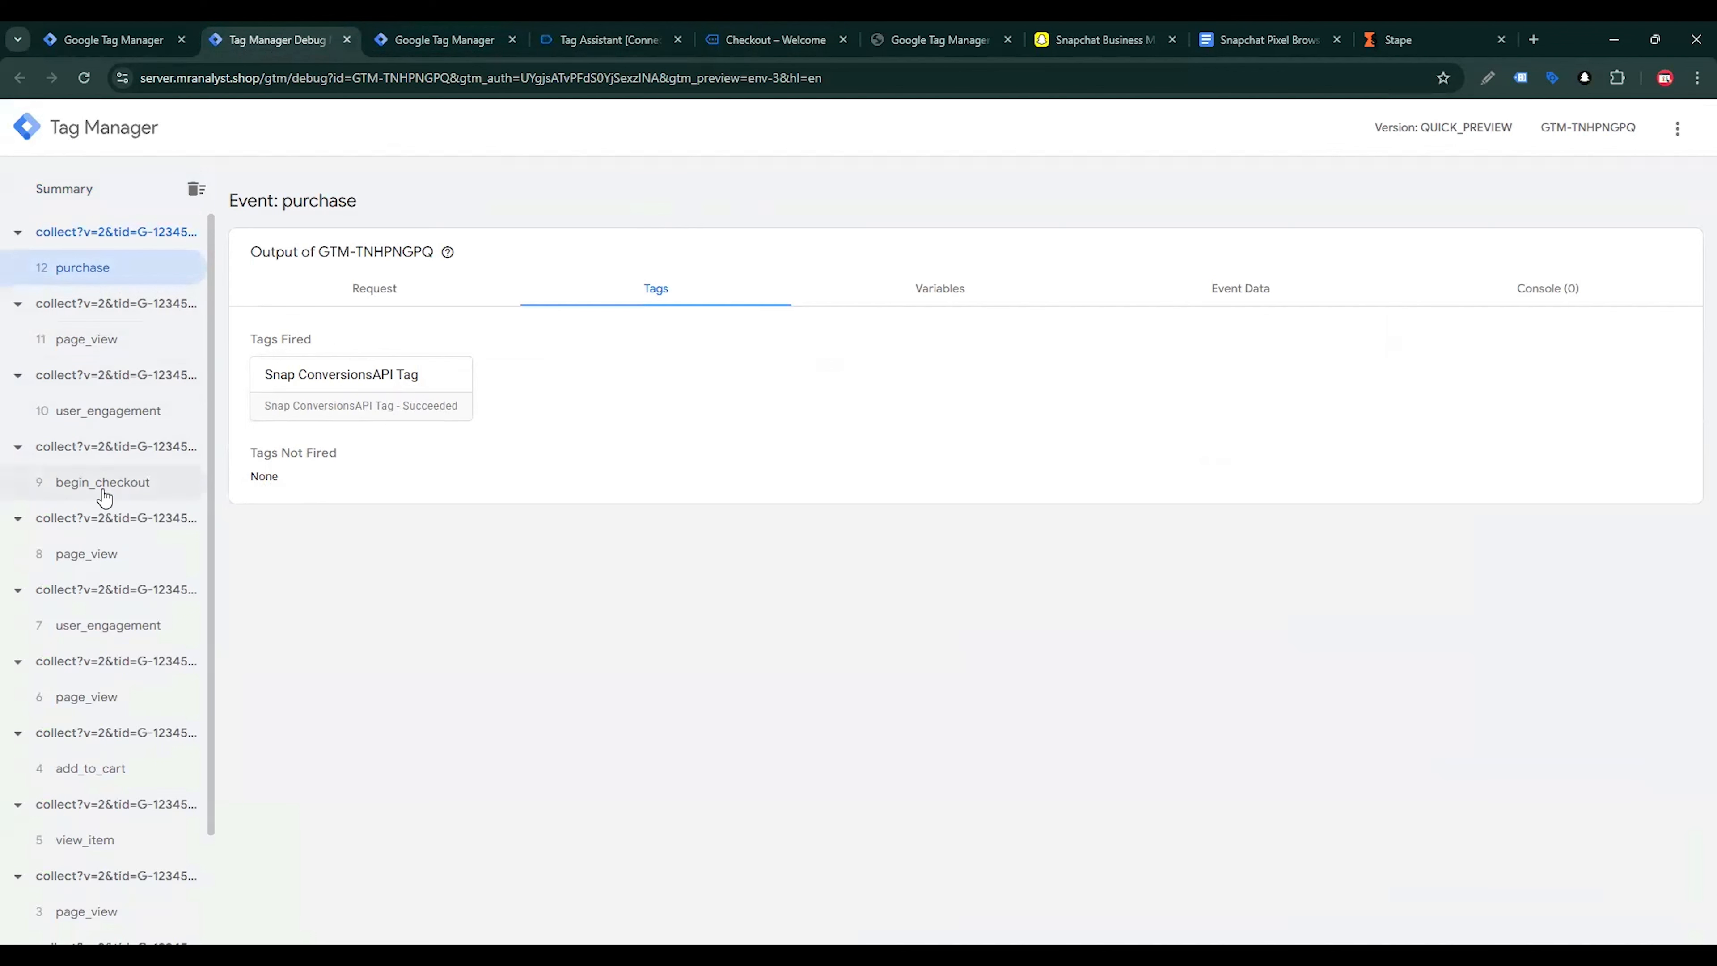
scroll(122, 500, down, 2)
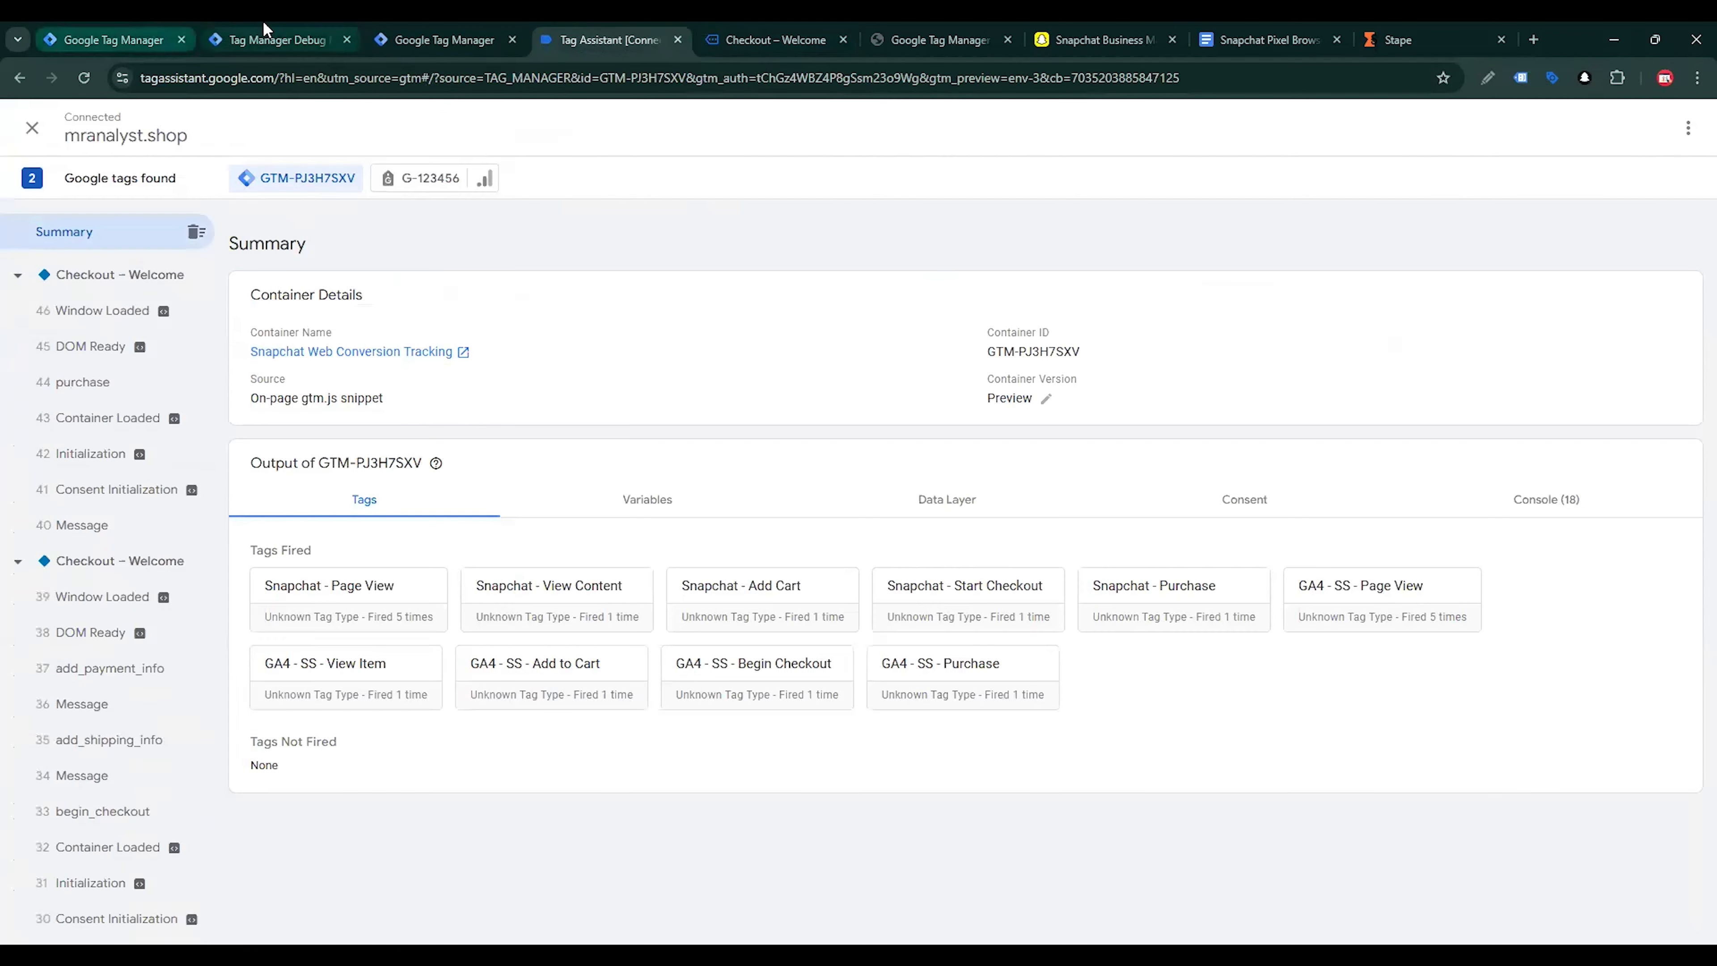
Examine the server purchase event's request, tags, variables and event data, including the items and user data
click(264, 31)
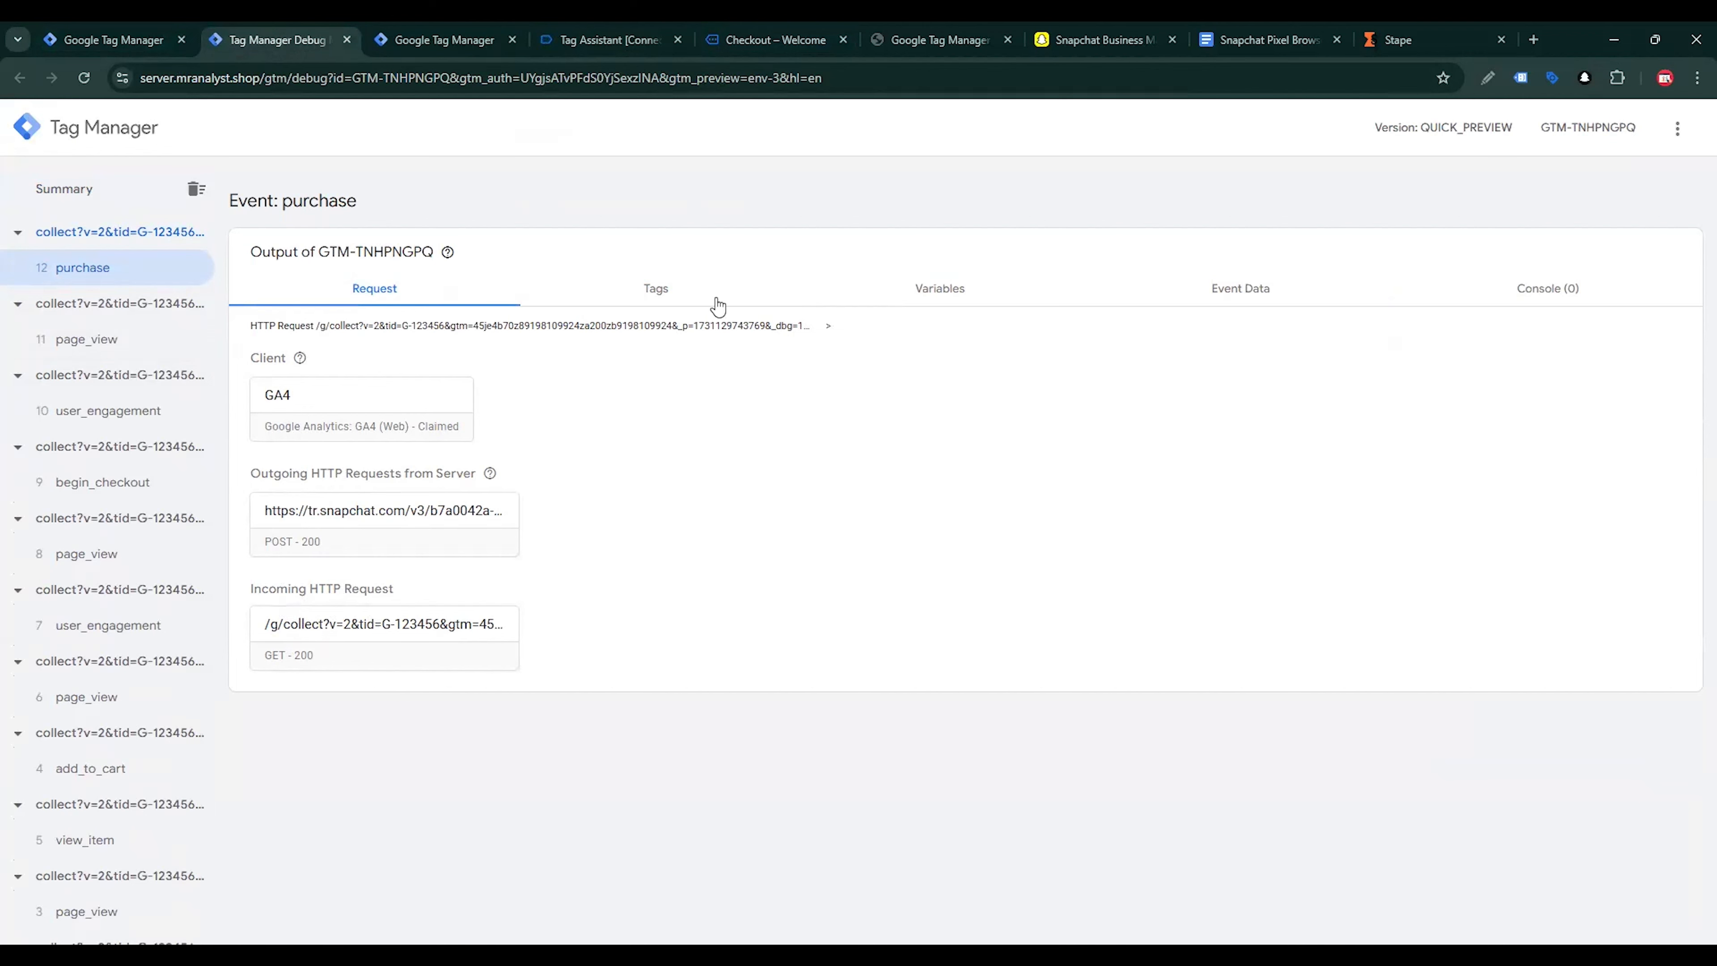
click(650, 292)
click(917, 298)
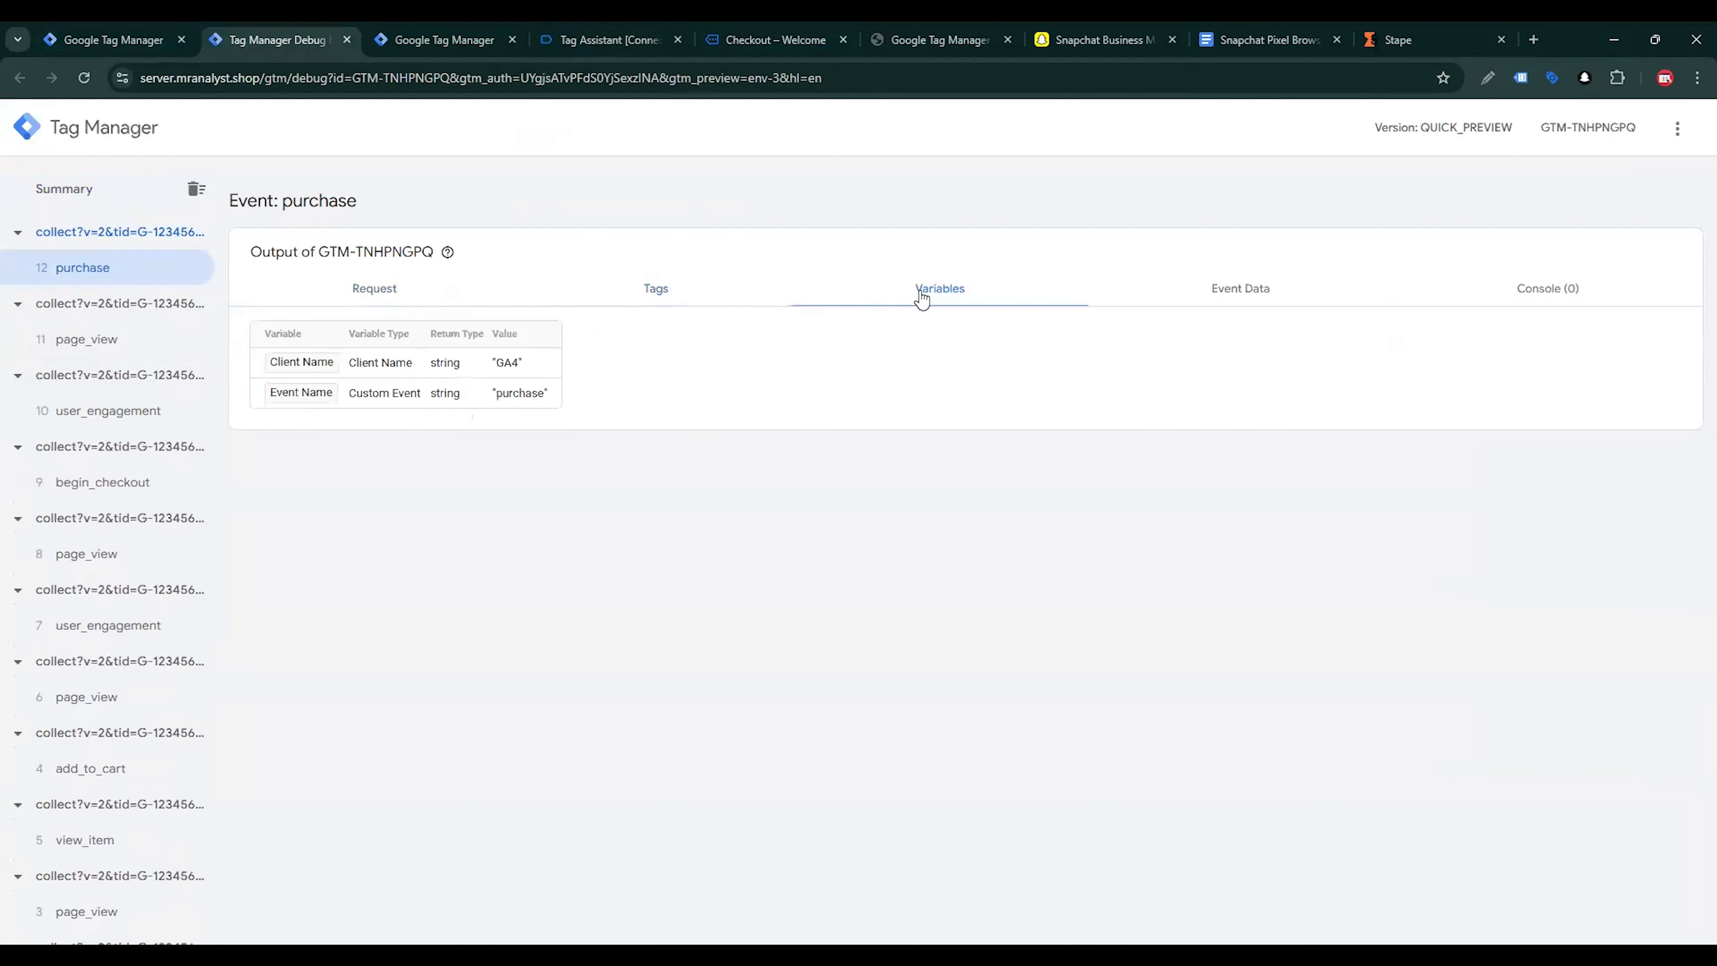
click(1261, 296)
scroll(640, 604, down, 4)
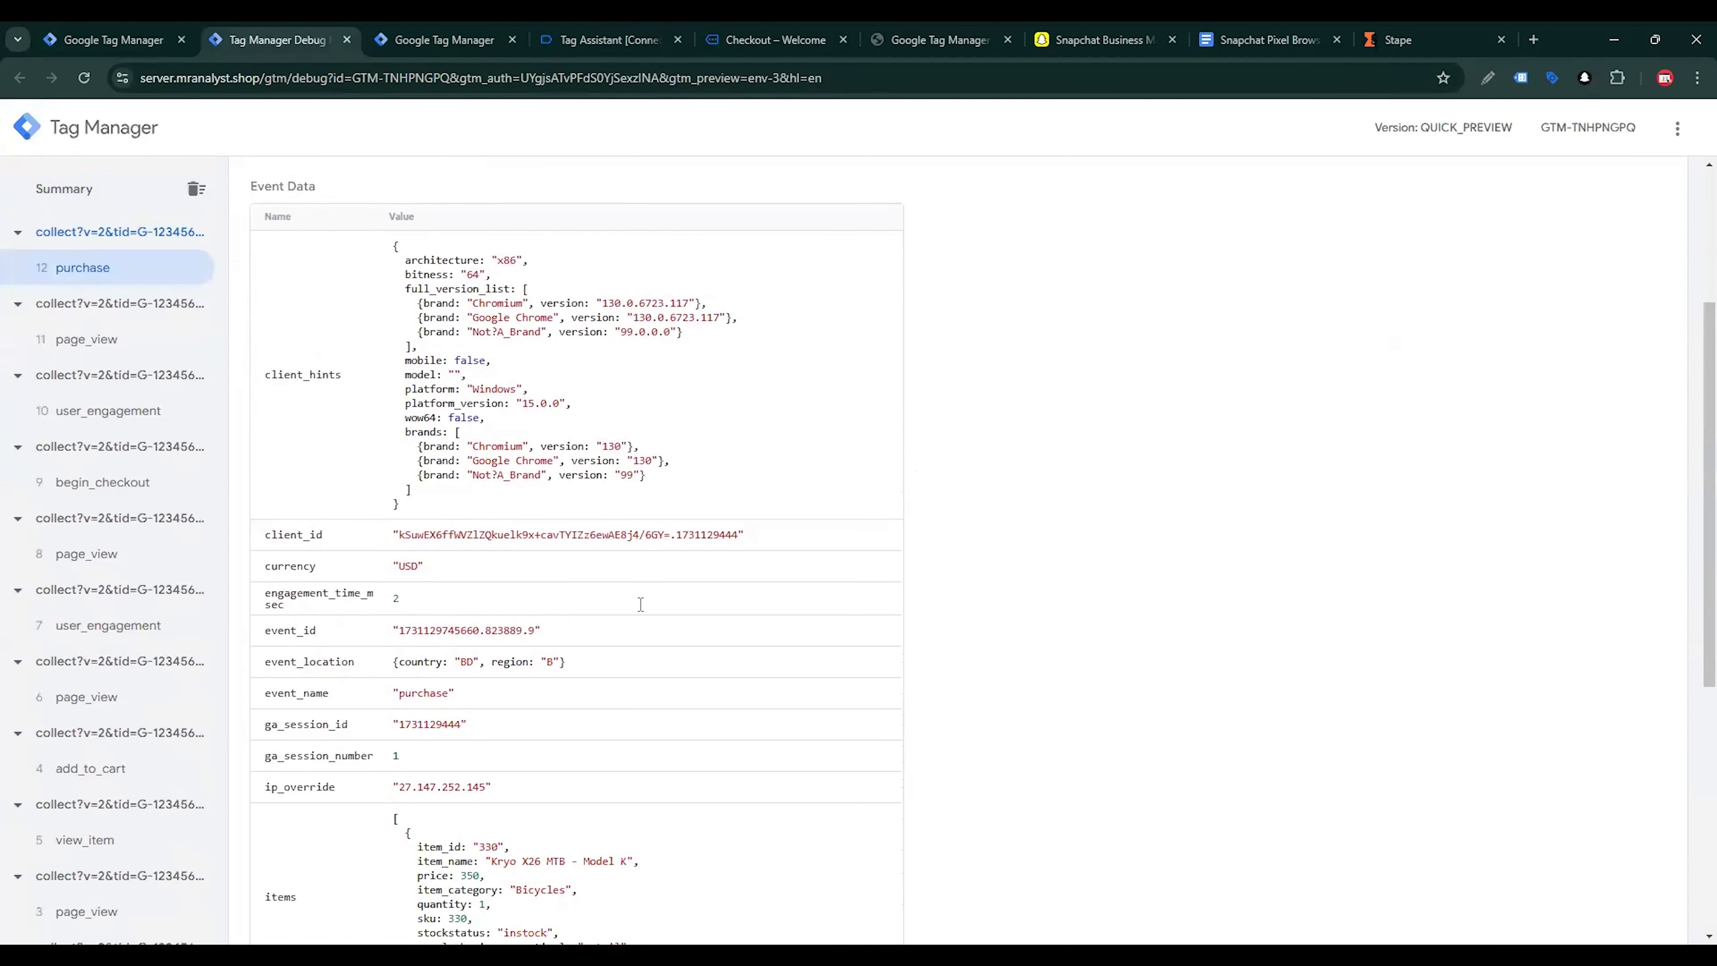
scroll(545, 571, down, 6)
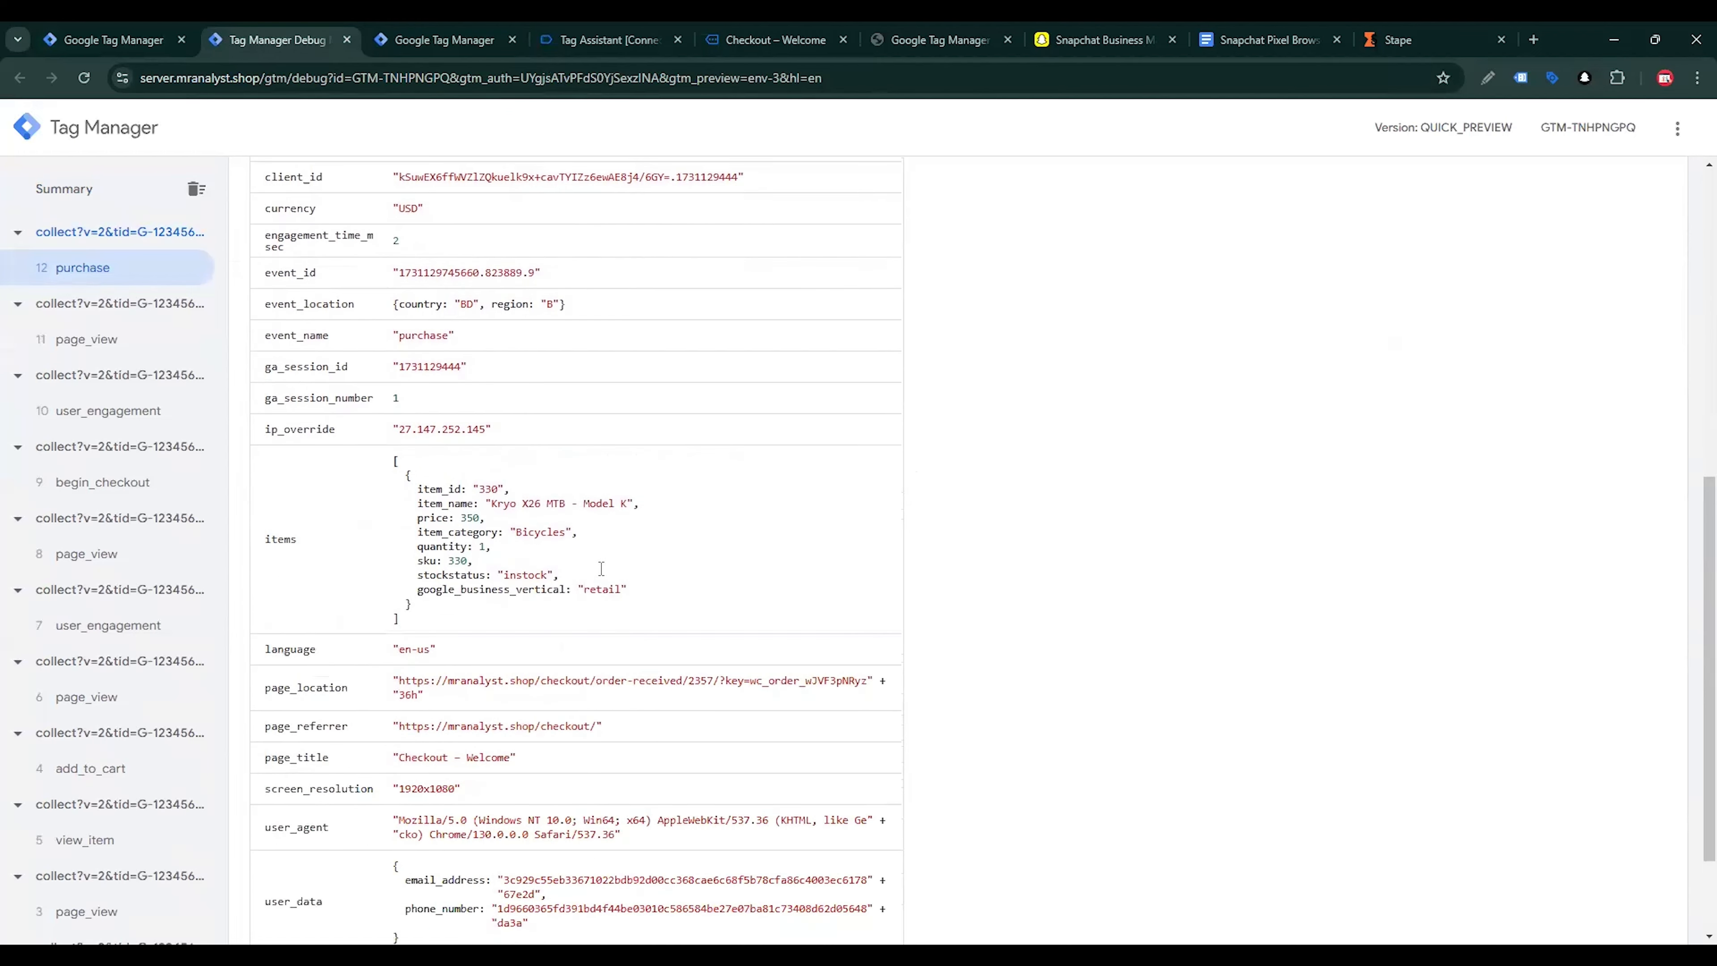